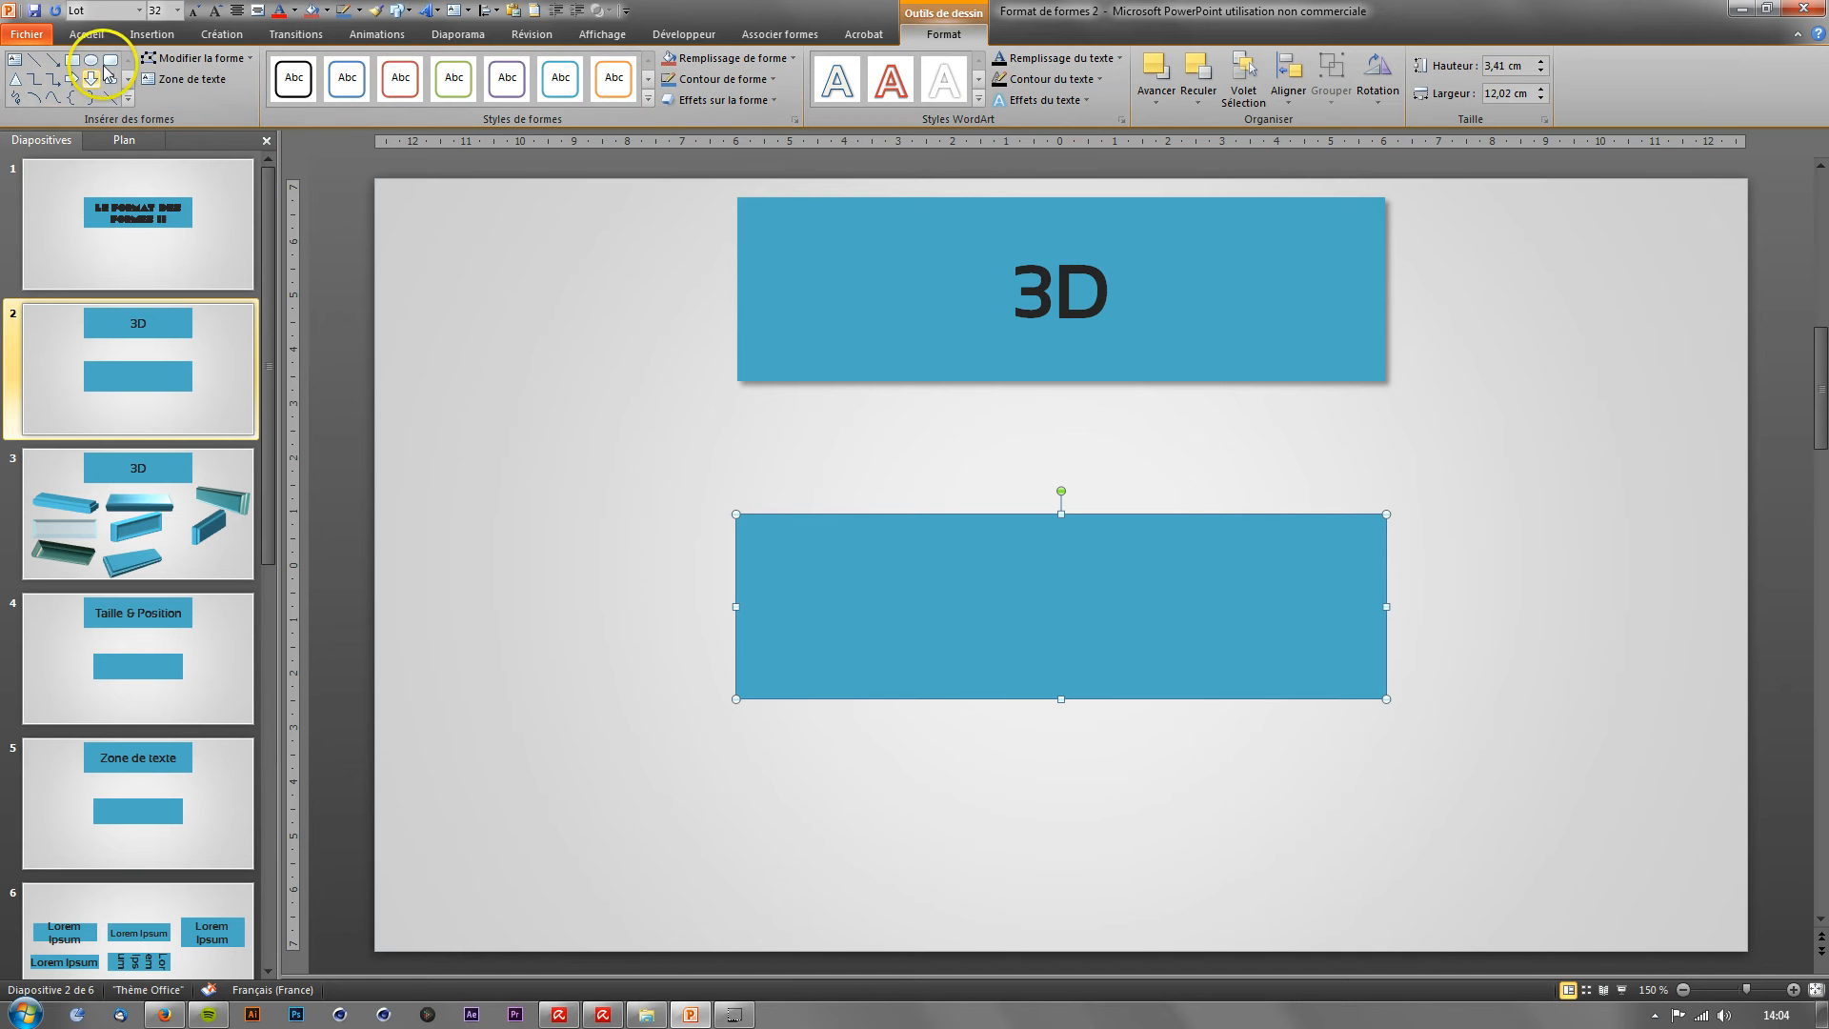
{"action": "left_click", "coordinate": [149, 34]}
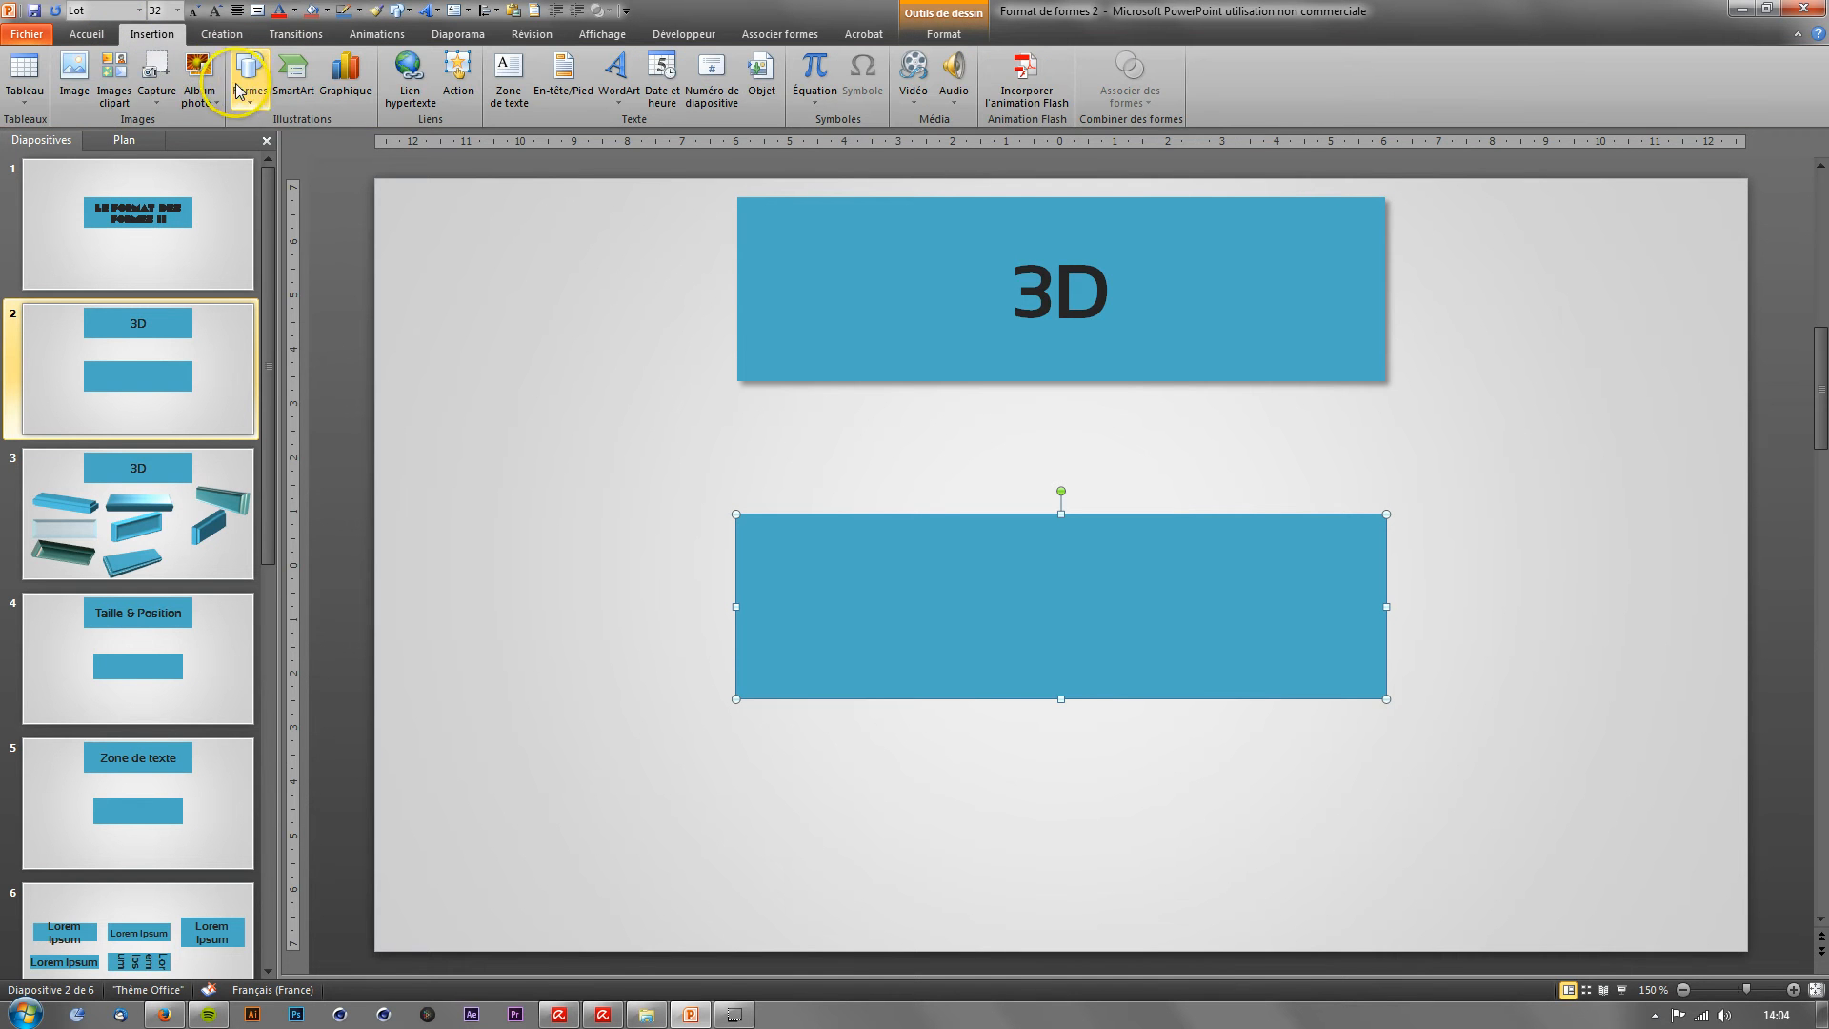
{"action": "left_click", "coordinate": [922, 34]}
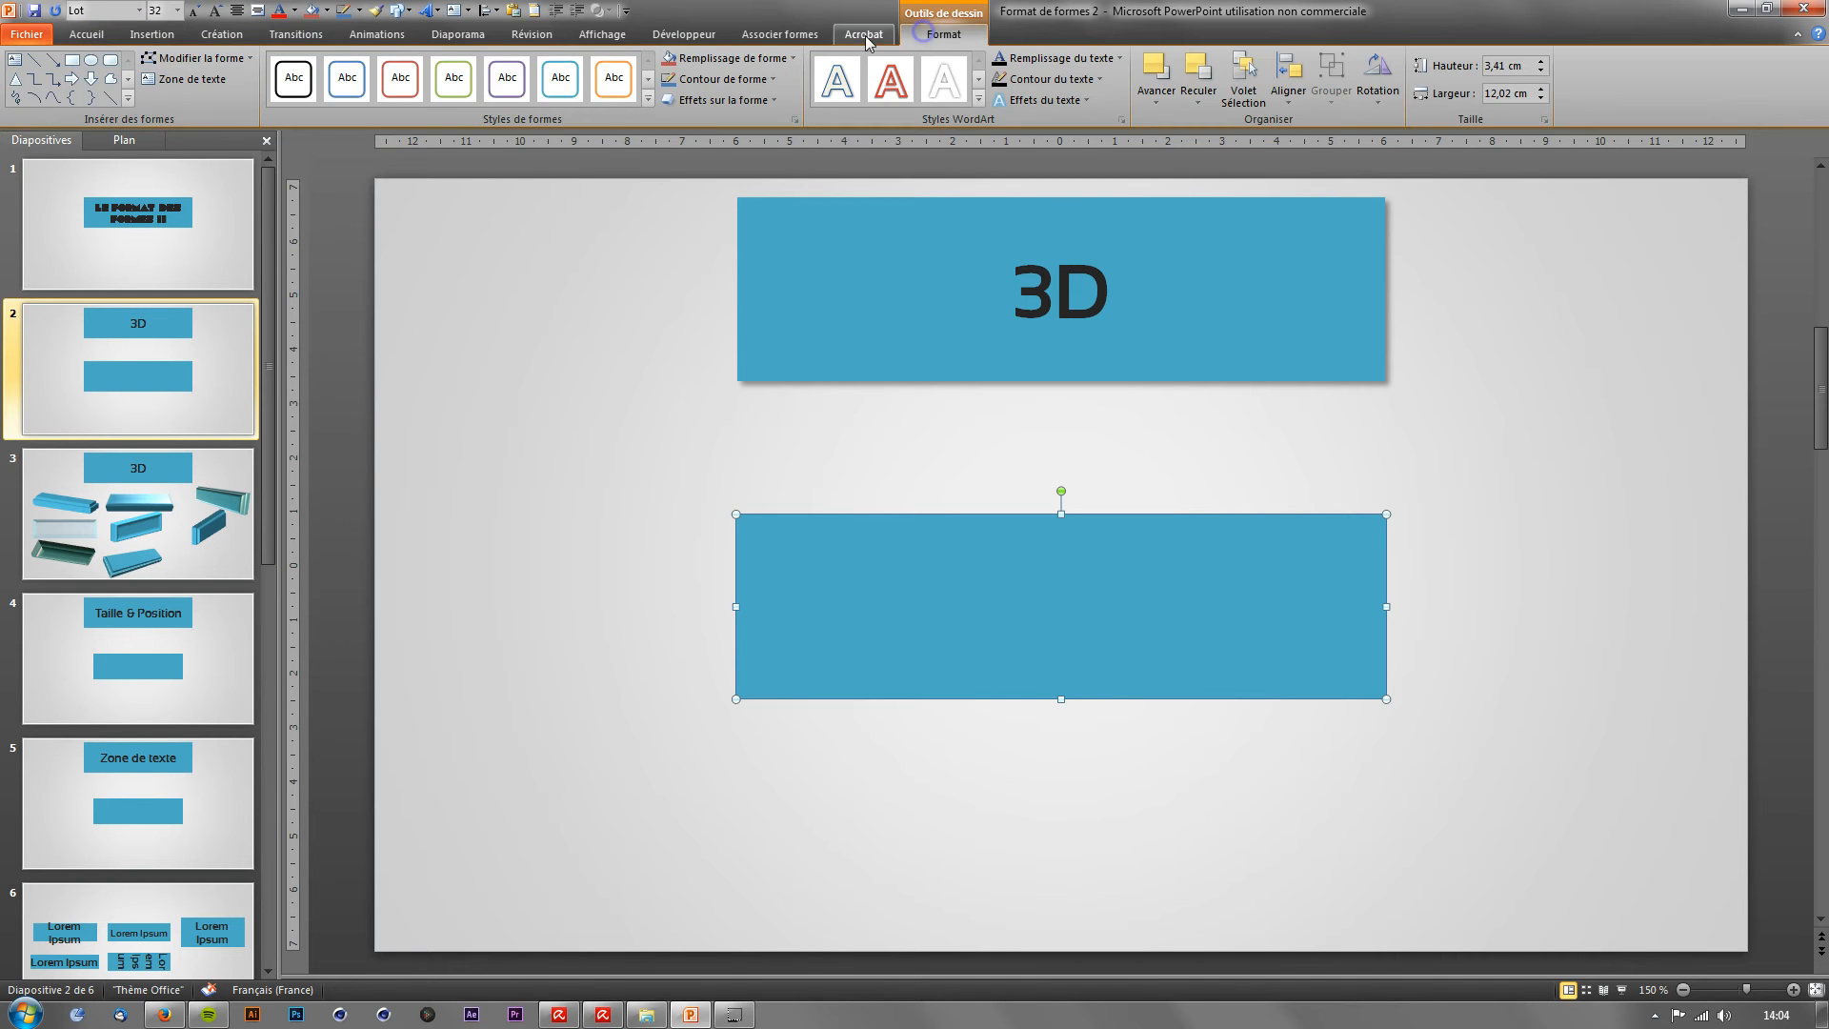
Step: Apply the parallel 3D rotation preset with X 306.5°, Y 301.3° and Z 57.6° to the lower rectangle on the slide
{"action": "right_click", "coordinate": [832, 541]}
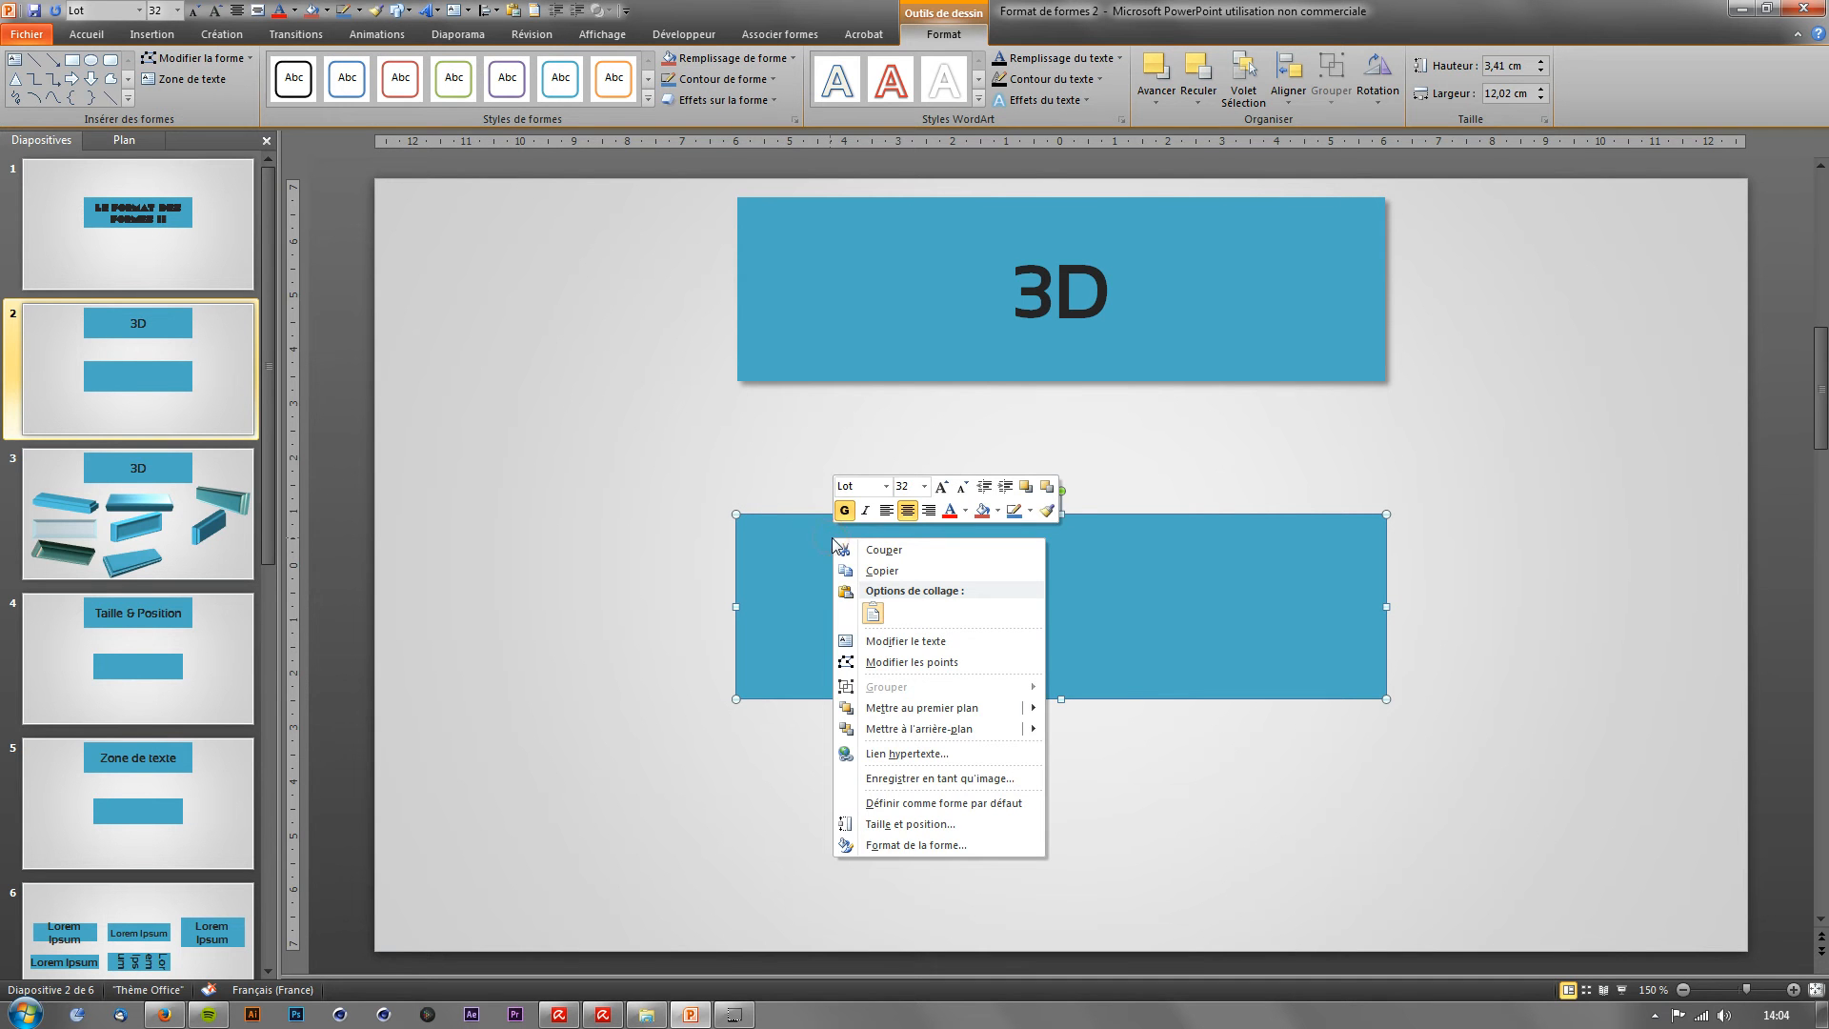
{"action": "left_click", "coordinate": [942, 844]}
{"action": "left_click", "coordinate": [255, 680]}
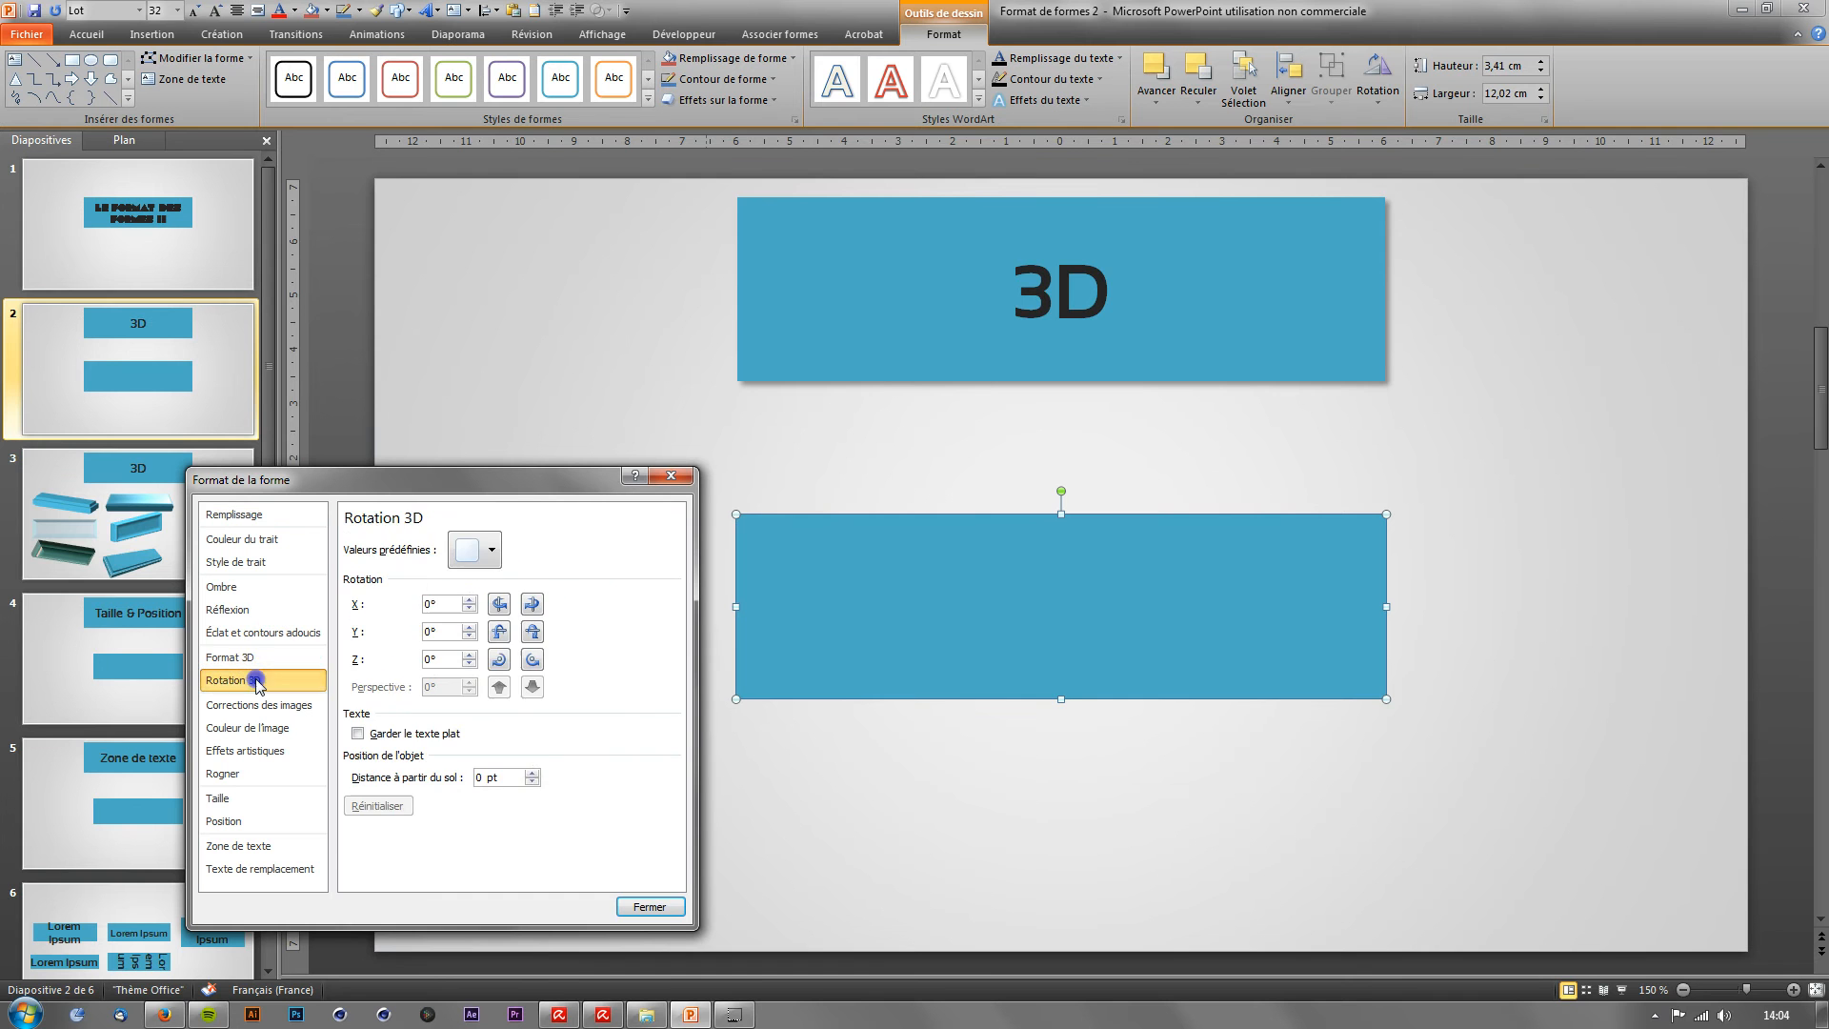
{"action": "left_click", "coordinate": [249, 657]}
{"action": "left_click", "coordinate": [256, 680]}
{"action": "left_click", "coordinate": [257, 658]}
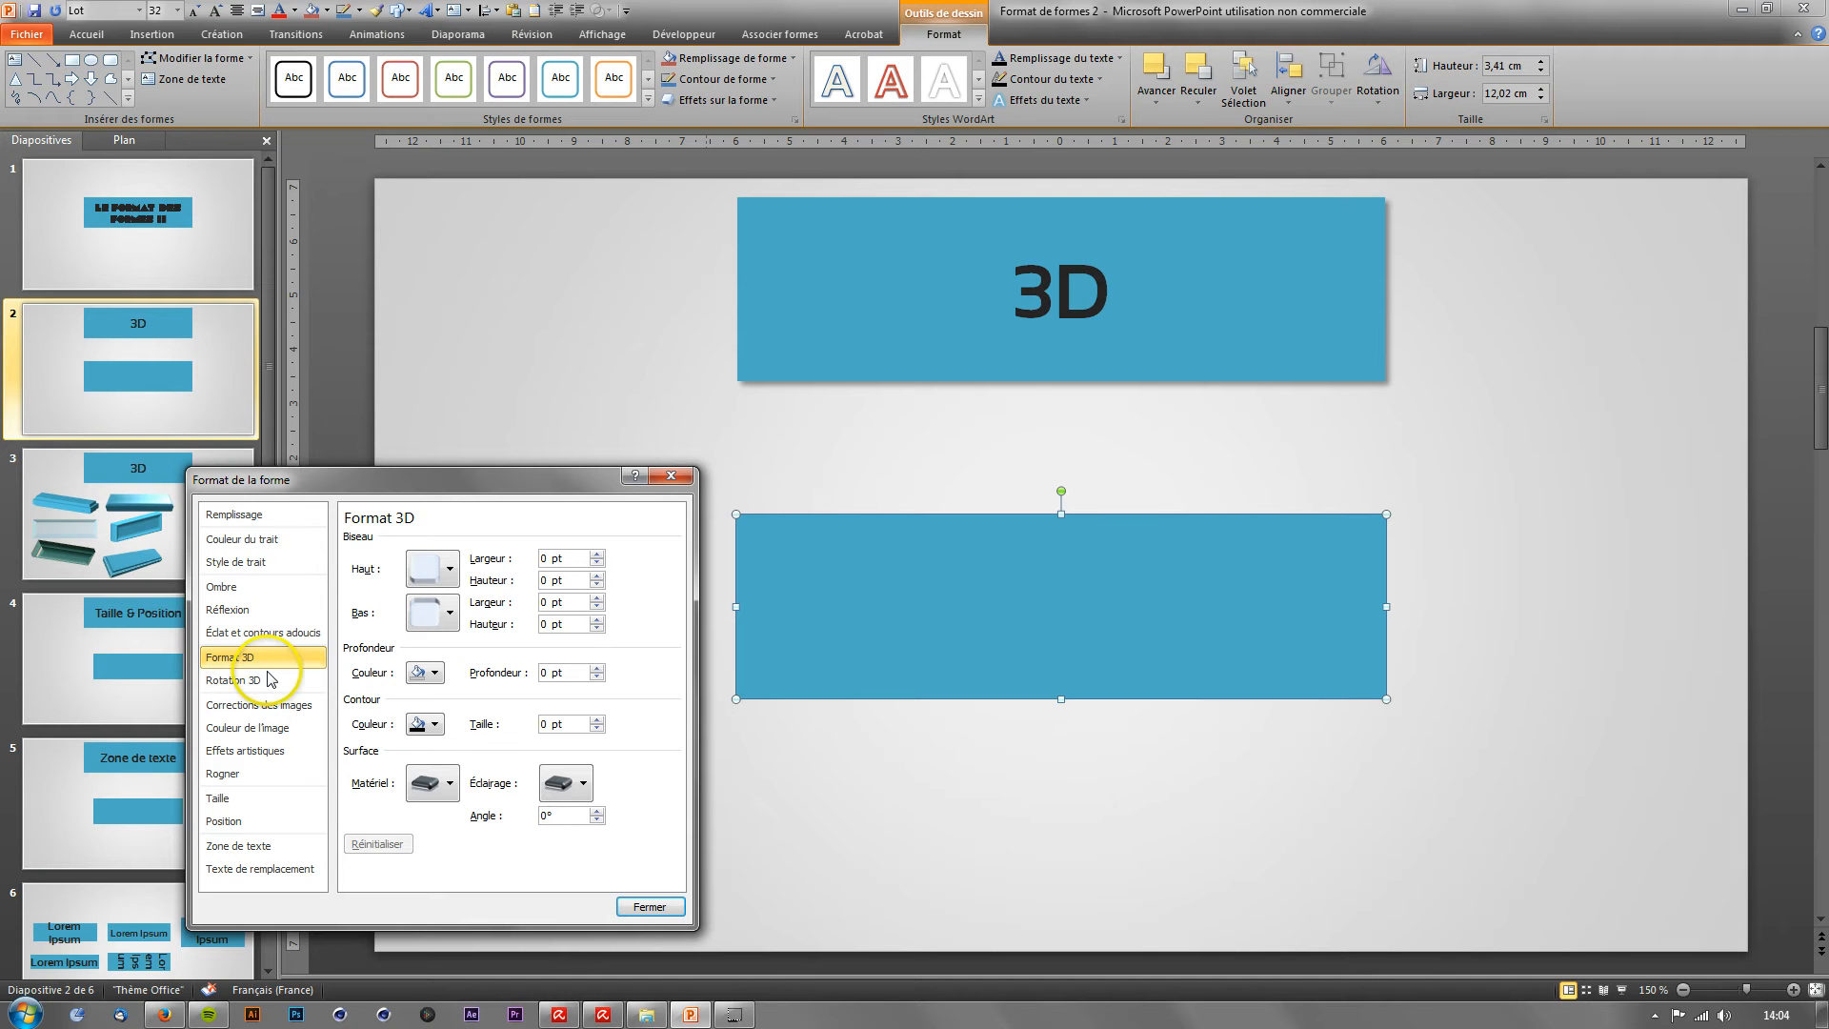
{"action": "left_click", "coordinate": [269, 679]}
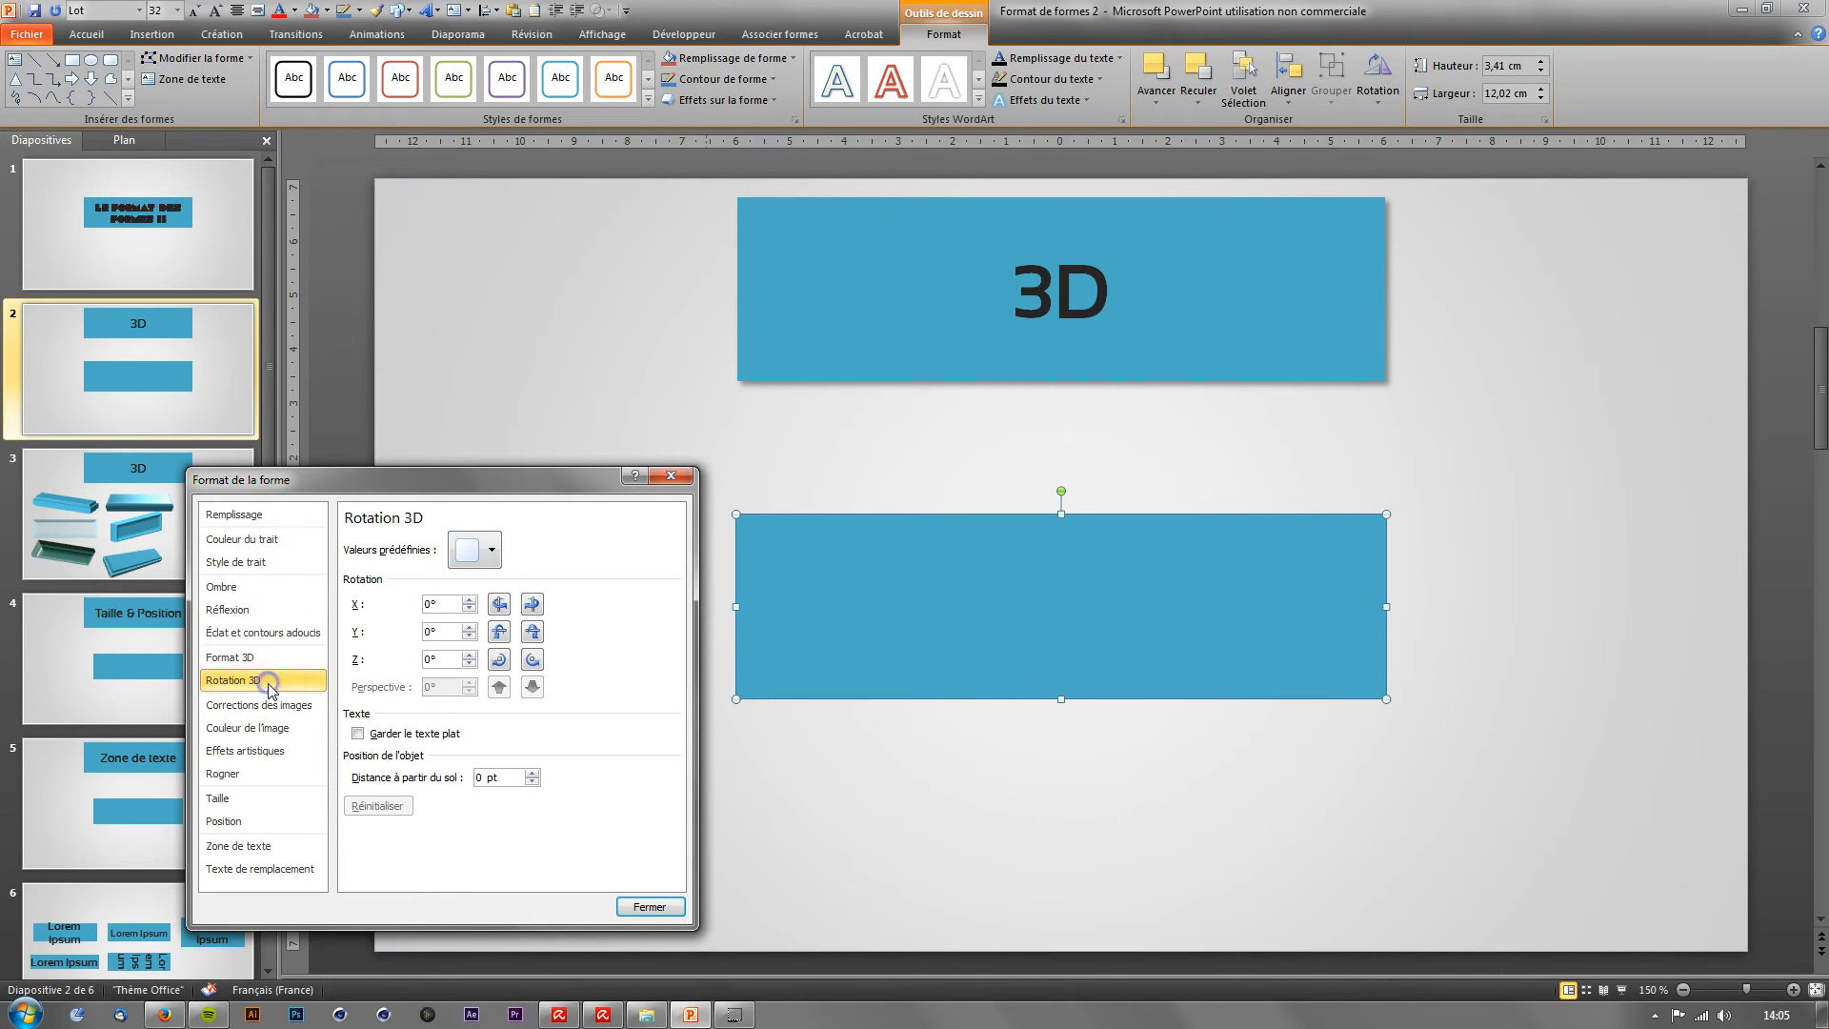
{"action": "left_click", "coordinate": [488, 556]}
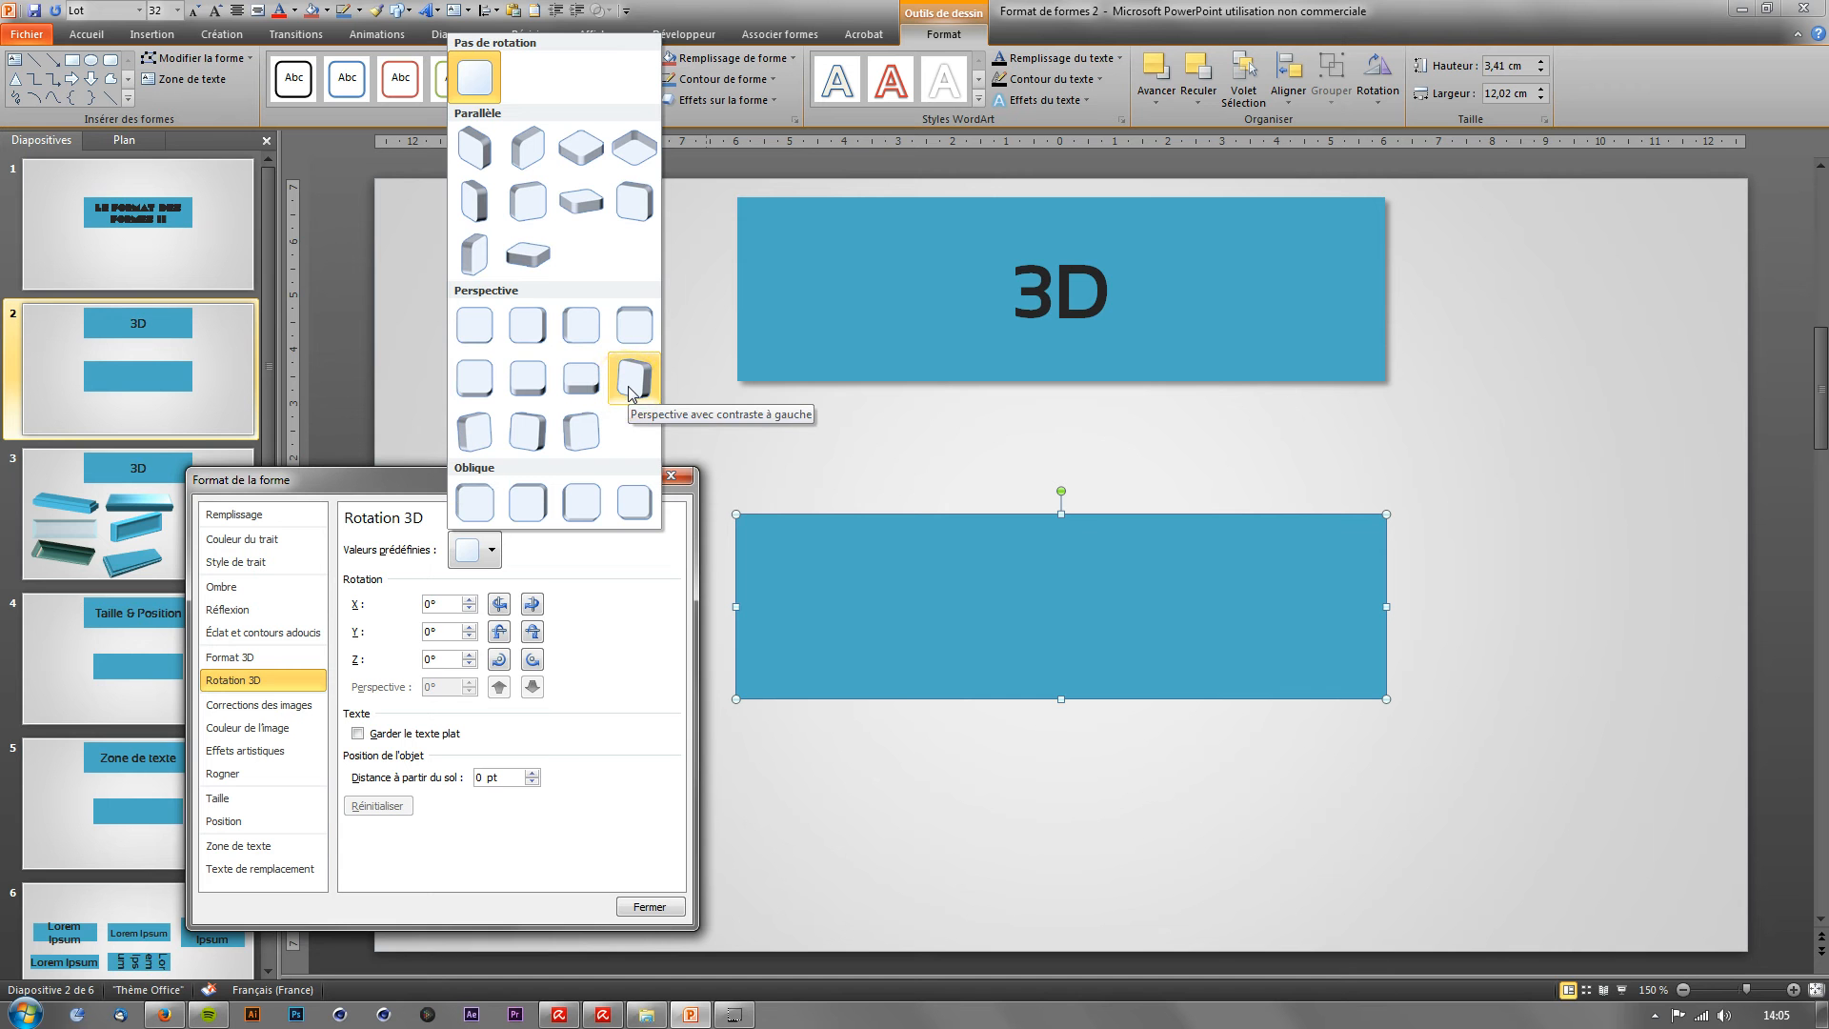
{"action": "left_click", "coordinate": [584, 390]}
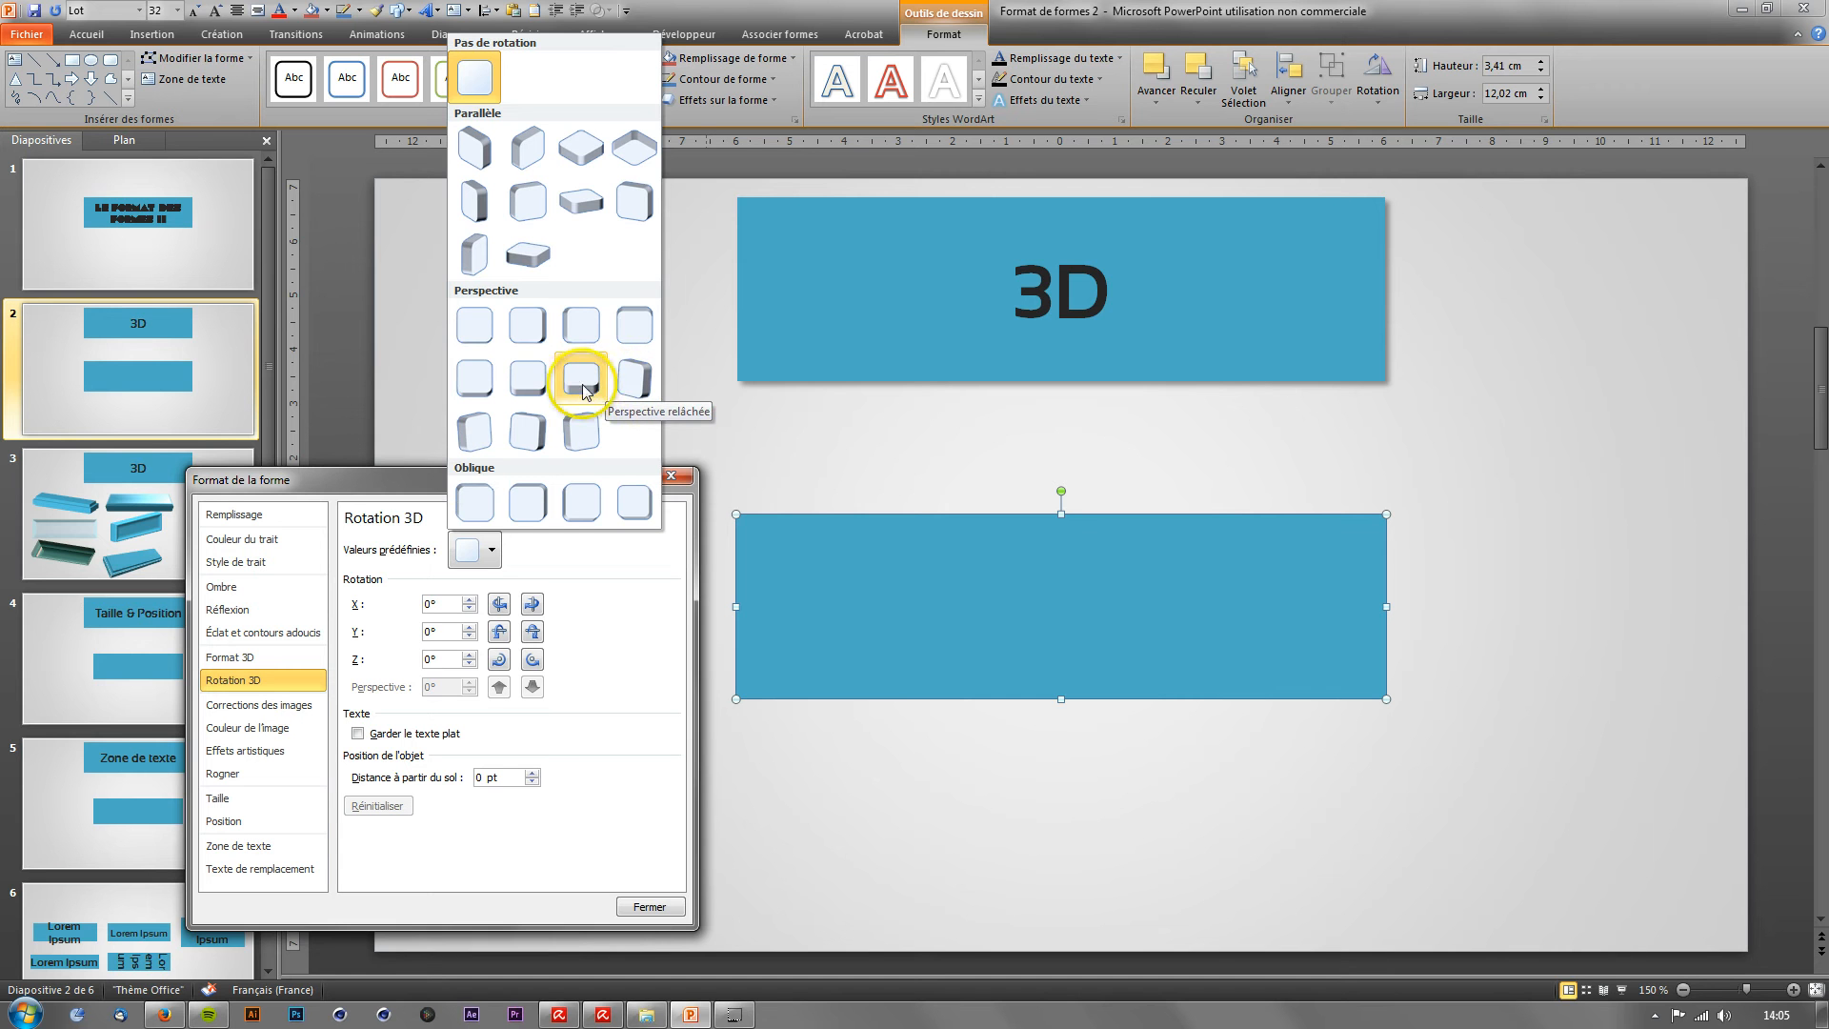
{"action": "left_click", "coordinate": [584, 215]}
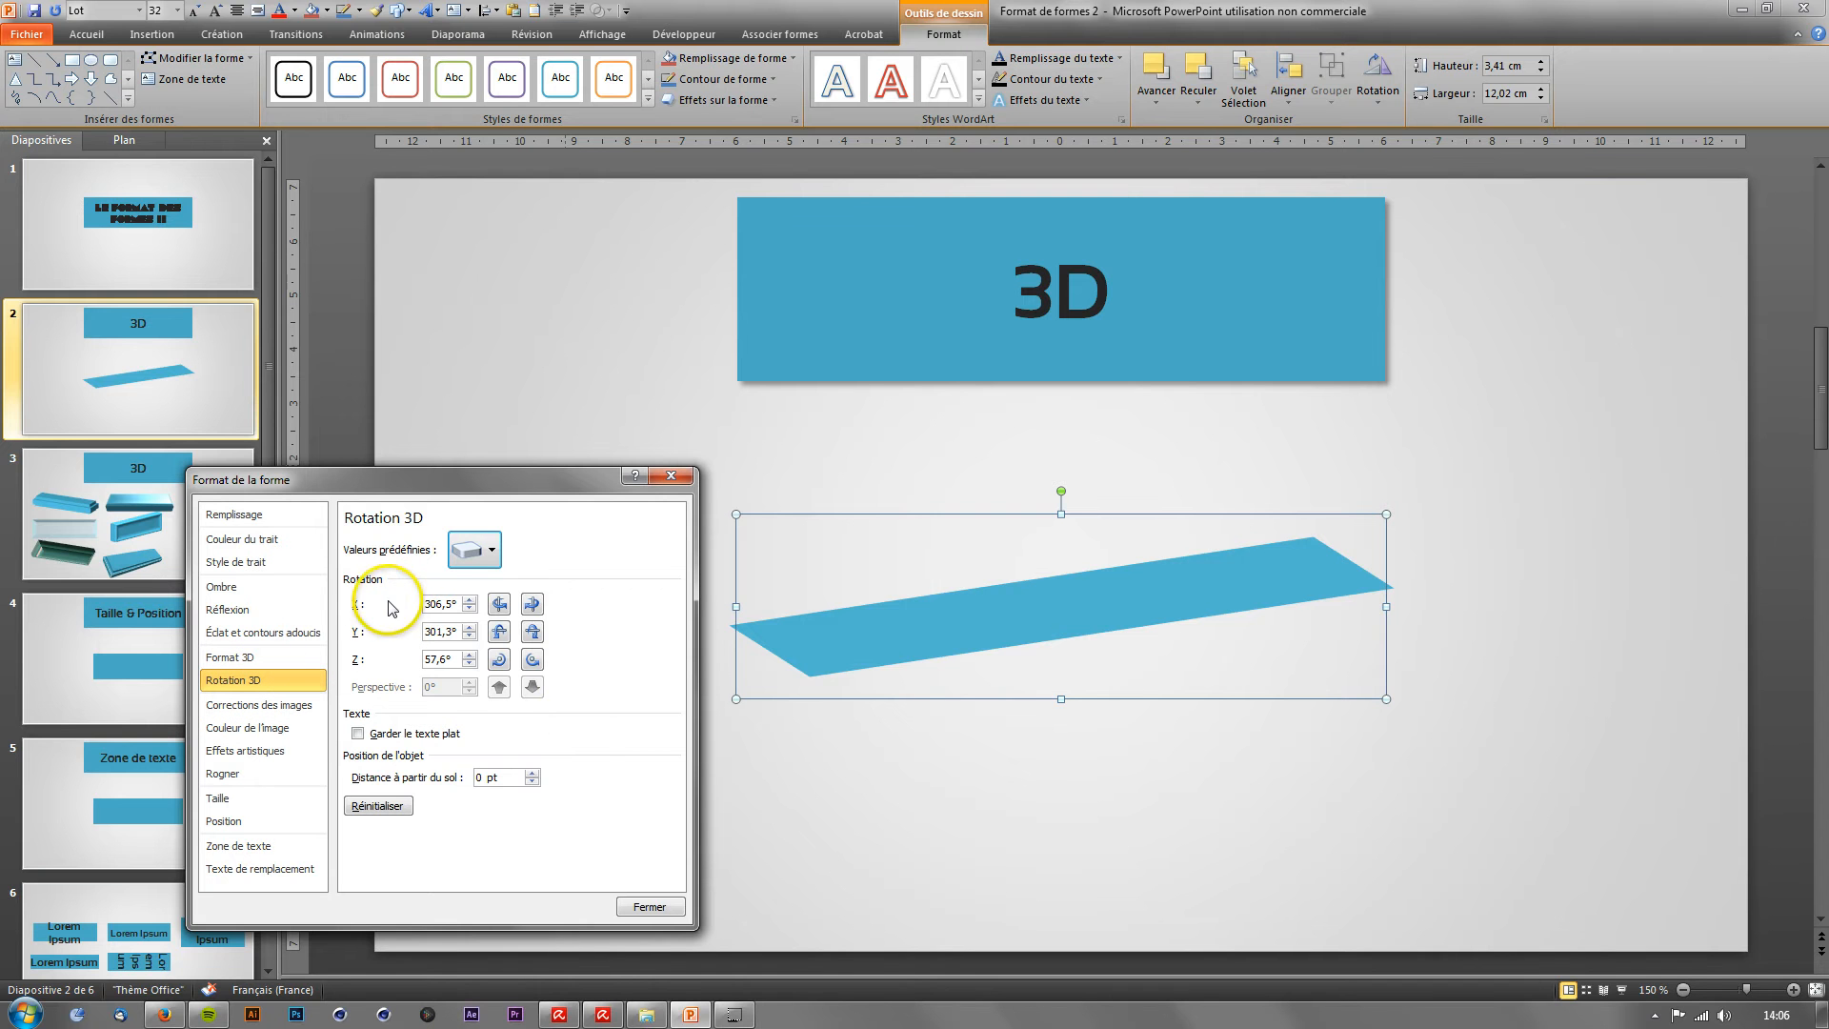
Step: Fine-tune the lower rectangle's 3D rotation to X 335.8°, Y 299.6° and Z 25.1°
{"action": "left_click", "coordinate": [531, 603]}
{"action": "left_click_drag", "start_coordinate": [531, 604], "coordinate": [504, 665]}
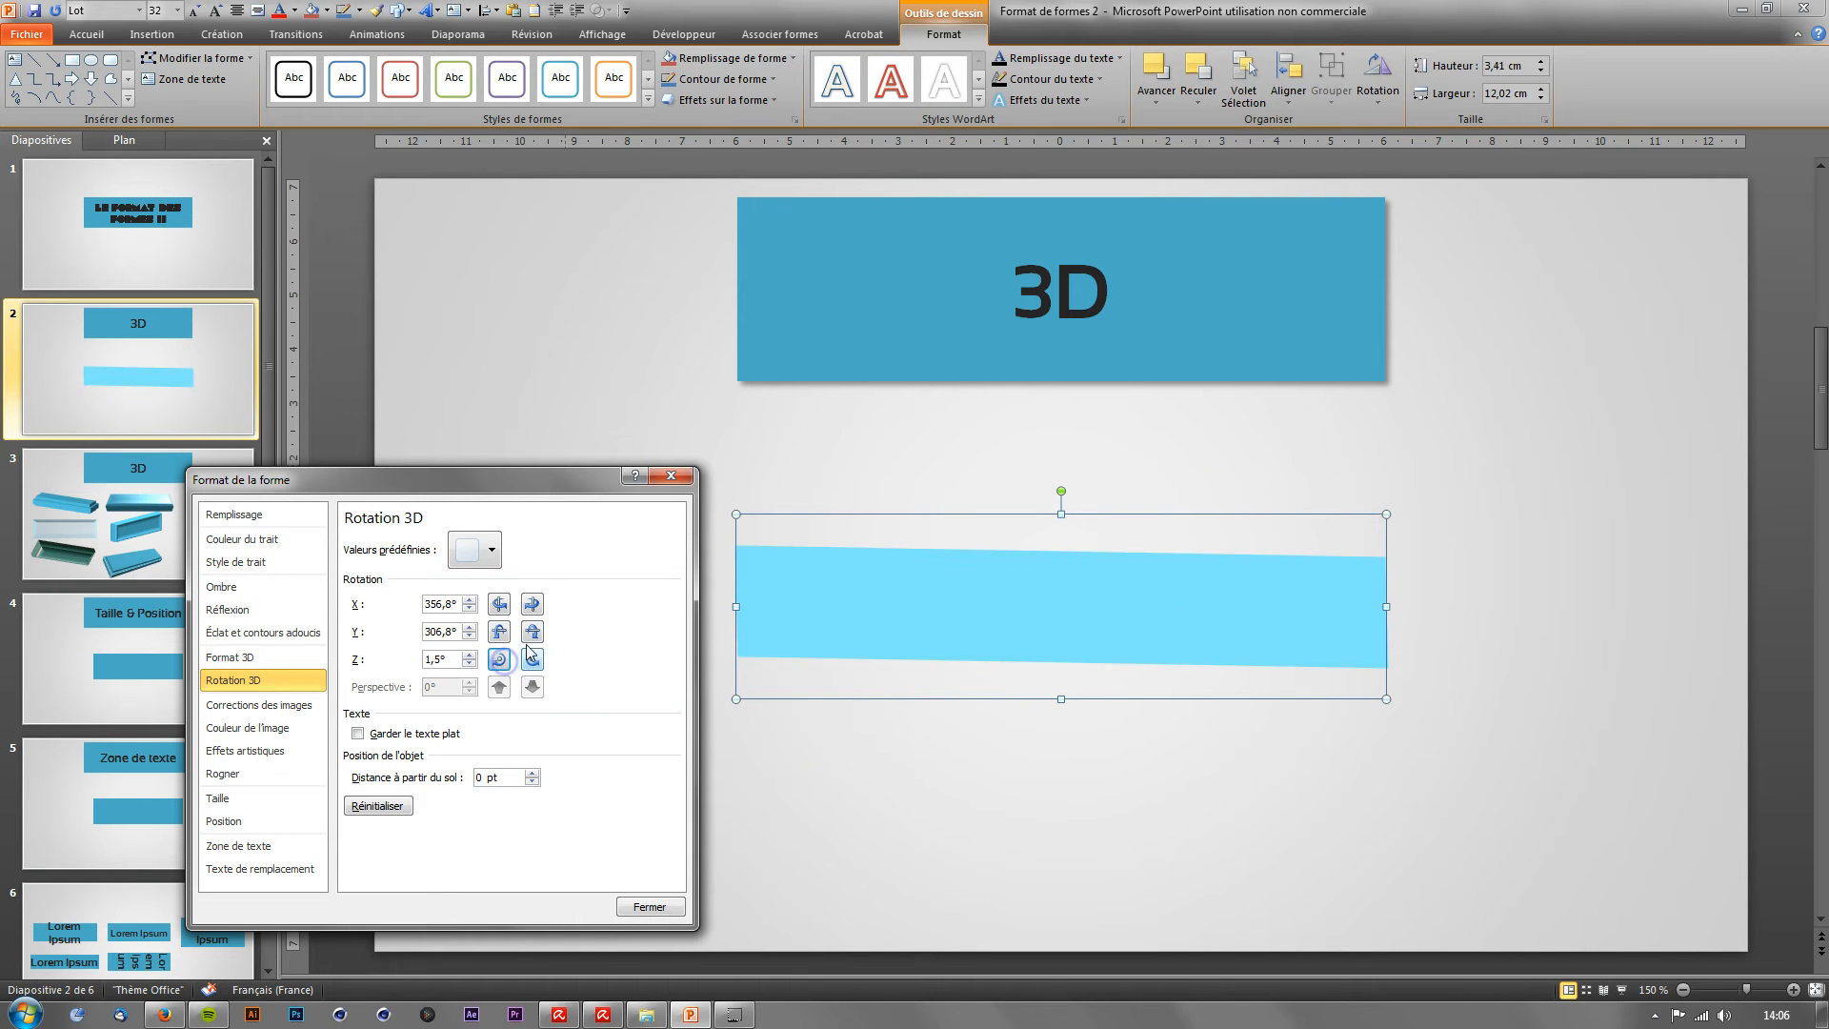
{"action": "left_click", "coordinate": [532, 633]}
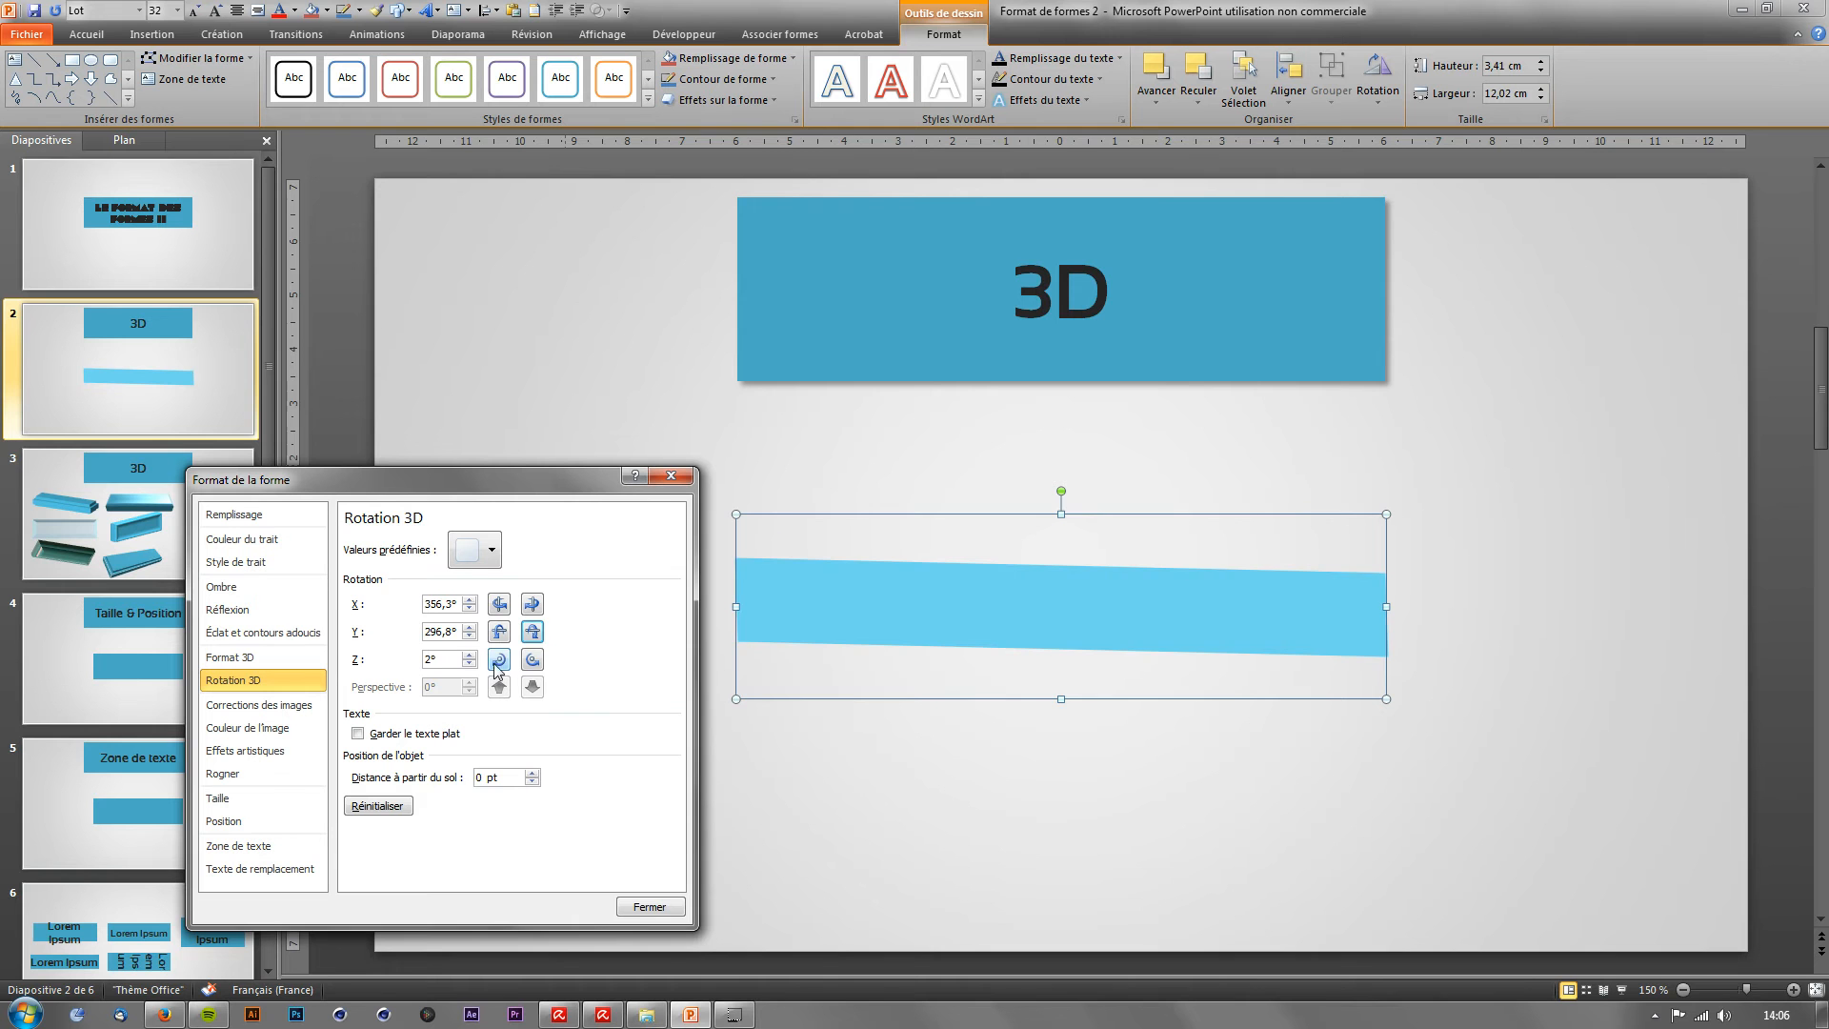
{"action": "left_click", "coordinate": [497, 664]}
{"action": "left_click", "coordinate": [528, 664]}
{"action": "left_click", "coordinate": [528, 664]}
{"action": "left_click", "coordinate": [505, 609]}
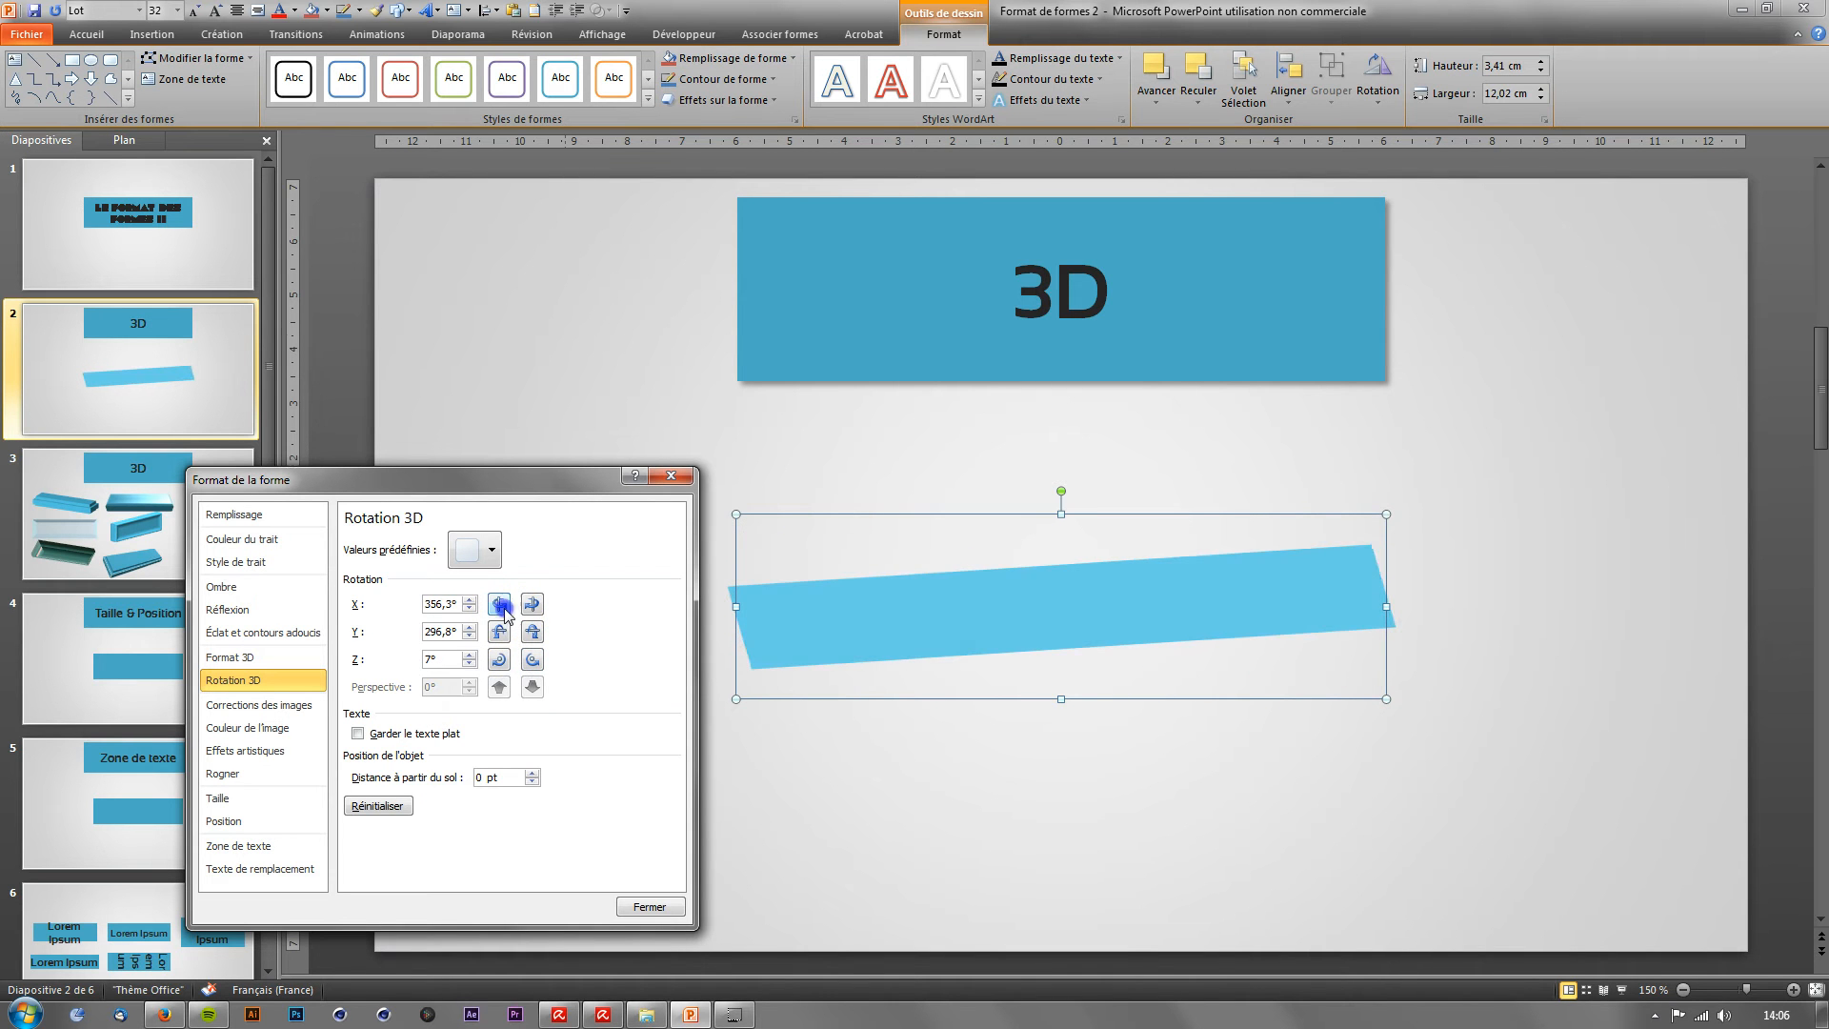
{"action": "left_click_drag", "start_coordinate": [505, 611], "coordinate": [504, 610]}
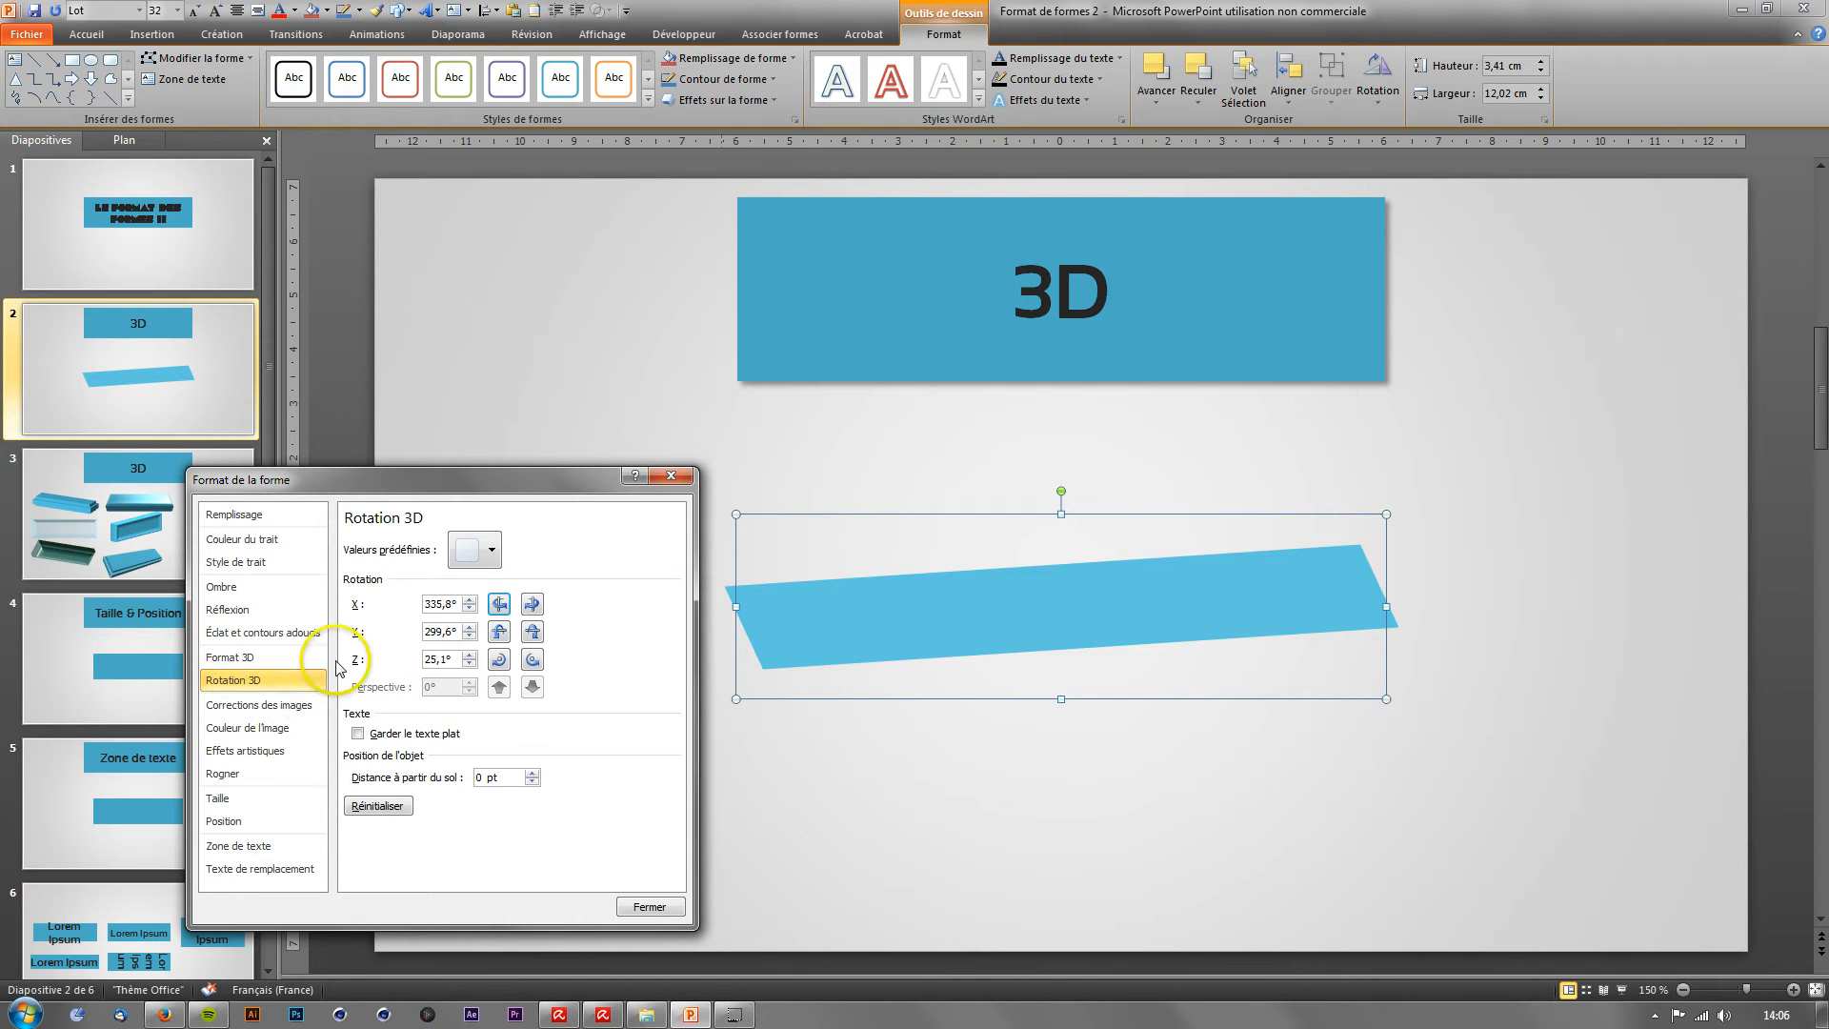
{"action": "left_click", "coordinate": [494, 555]}
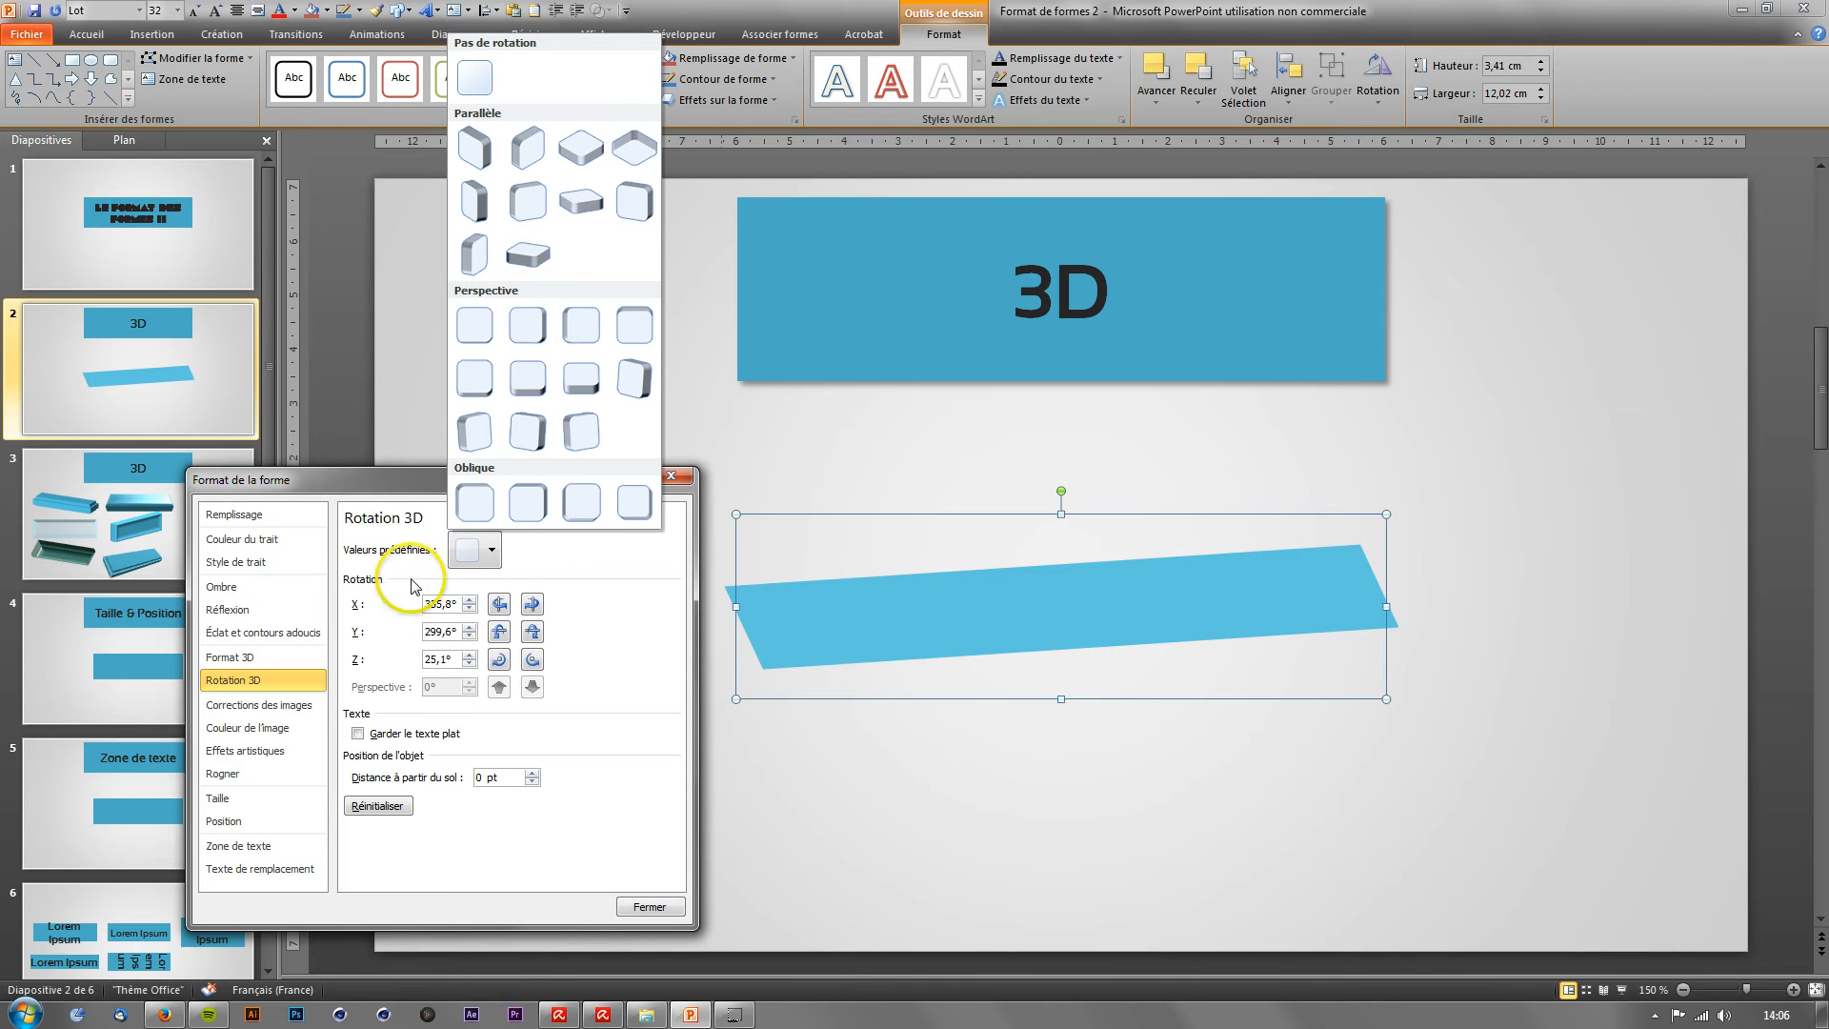
{"action": "left_click", "coordinate": [571, 580]}
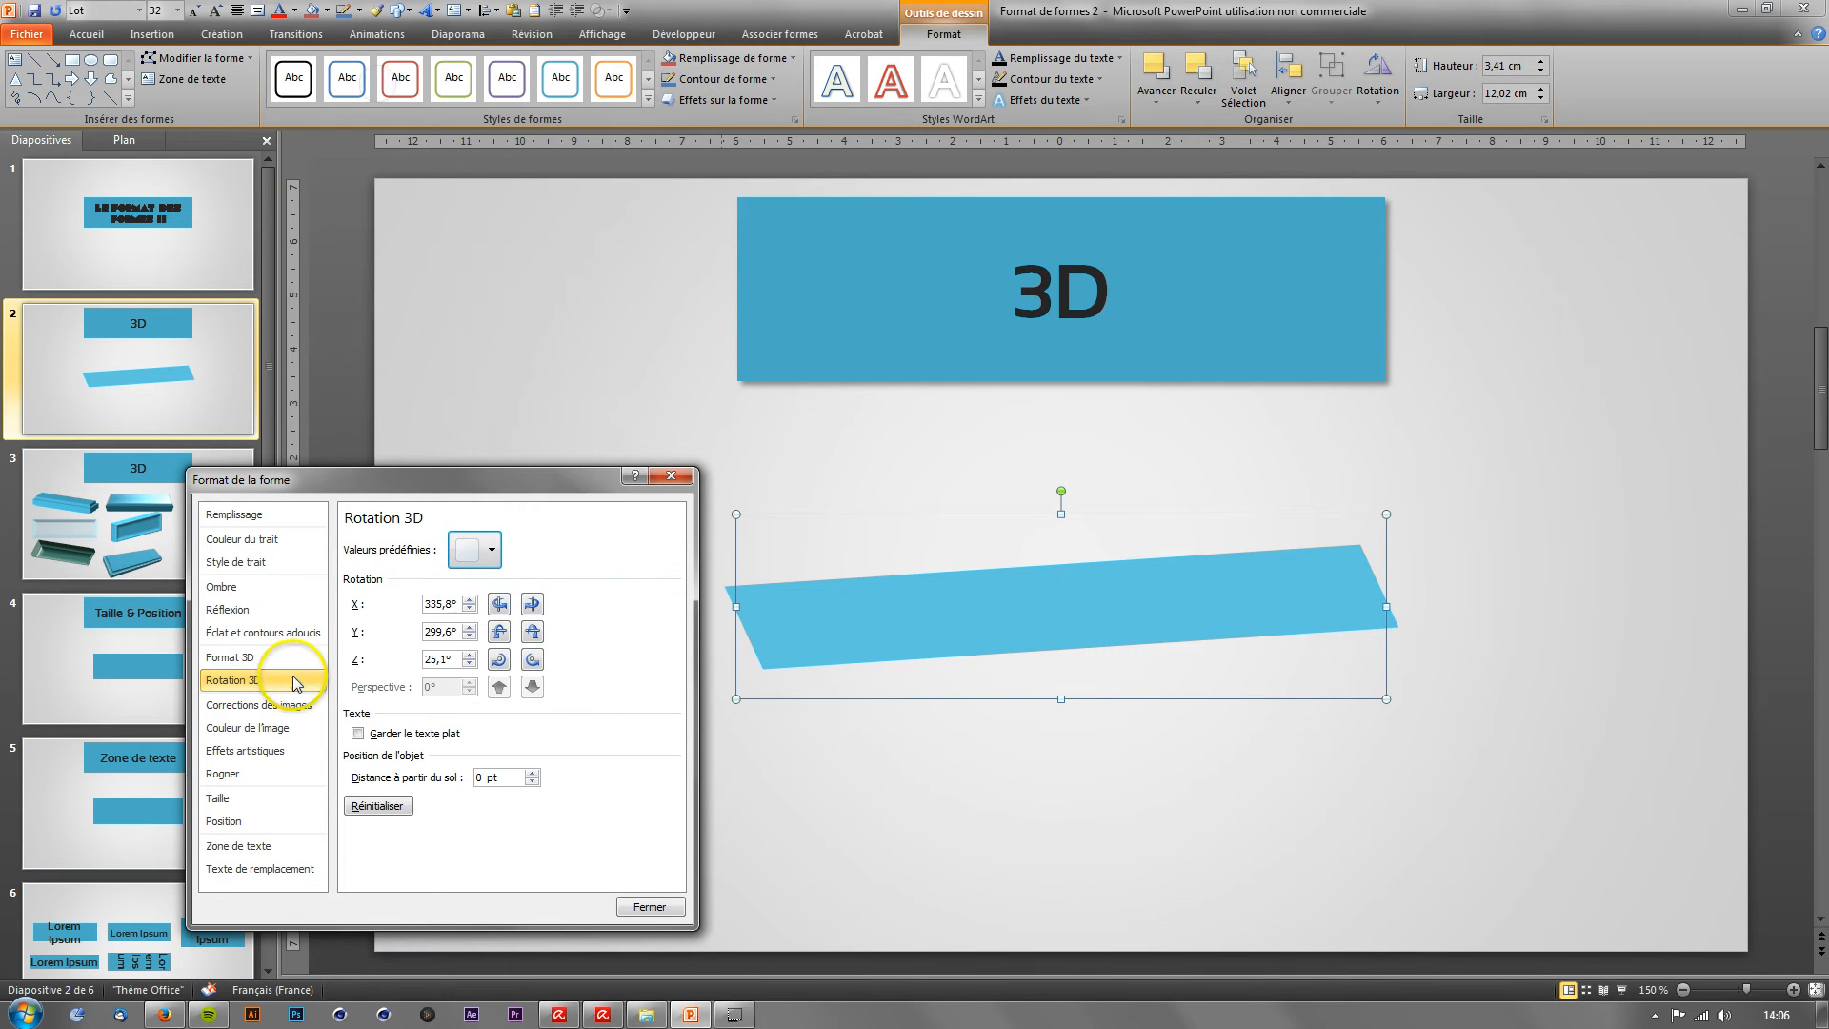
Step: Give the rotated rectangle a 3D depth of 15 pt and increase it to 30 pt
{"action": "left_click", "coordinate": [261, 661]}
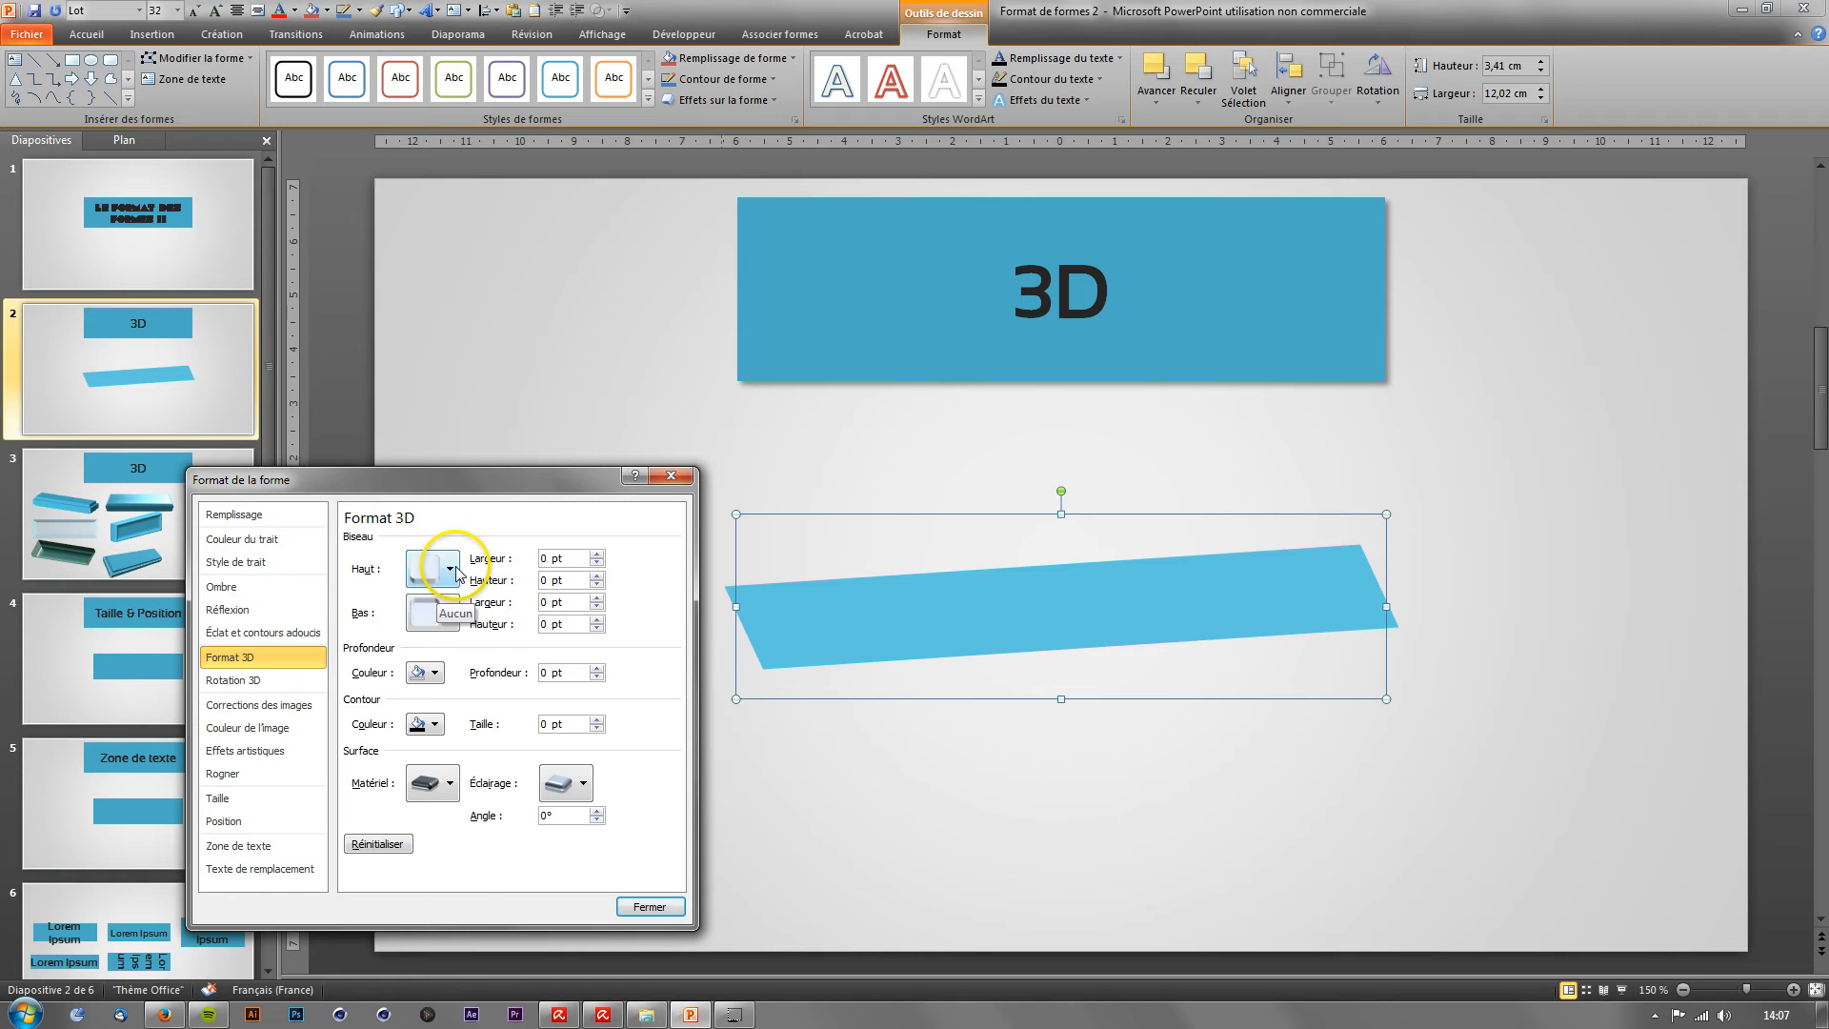
{"action": "double_click", "coordinate": [546, 674]}
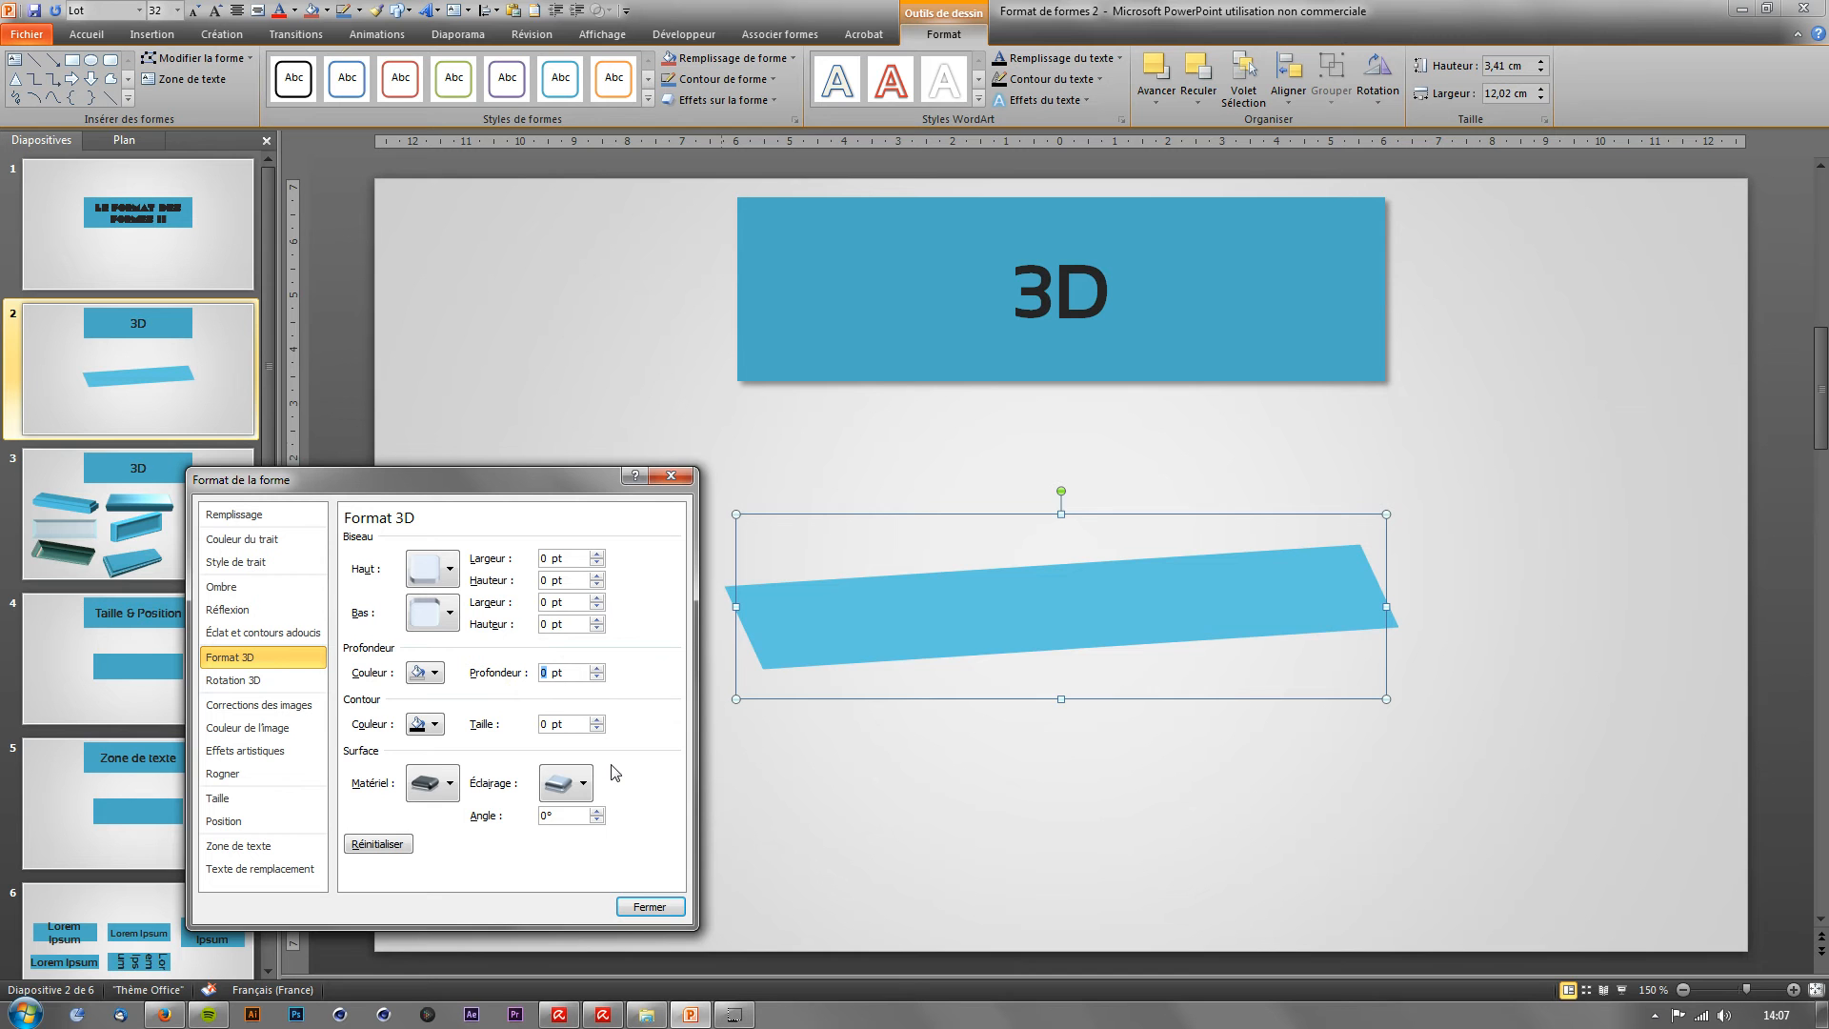
{"action": "type", "text": "15"}
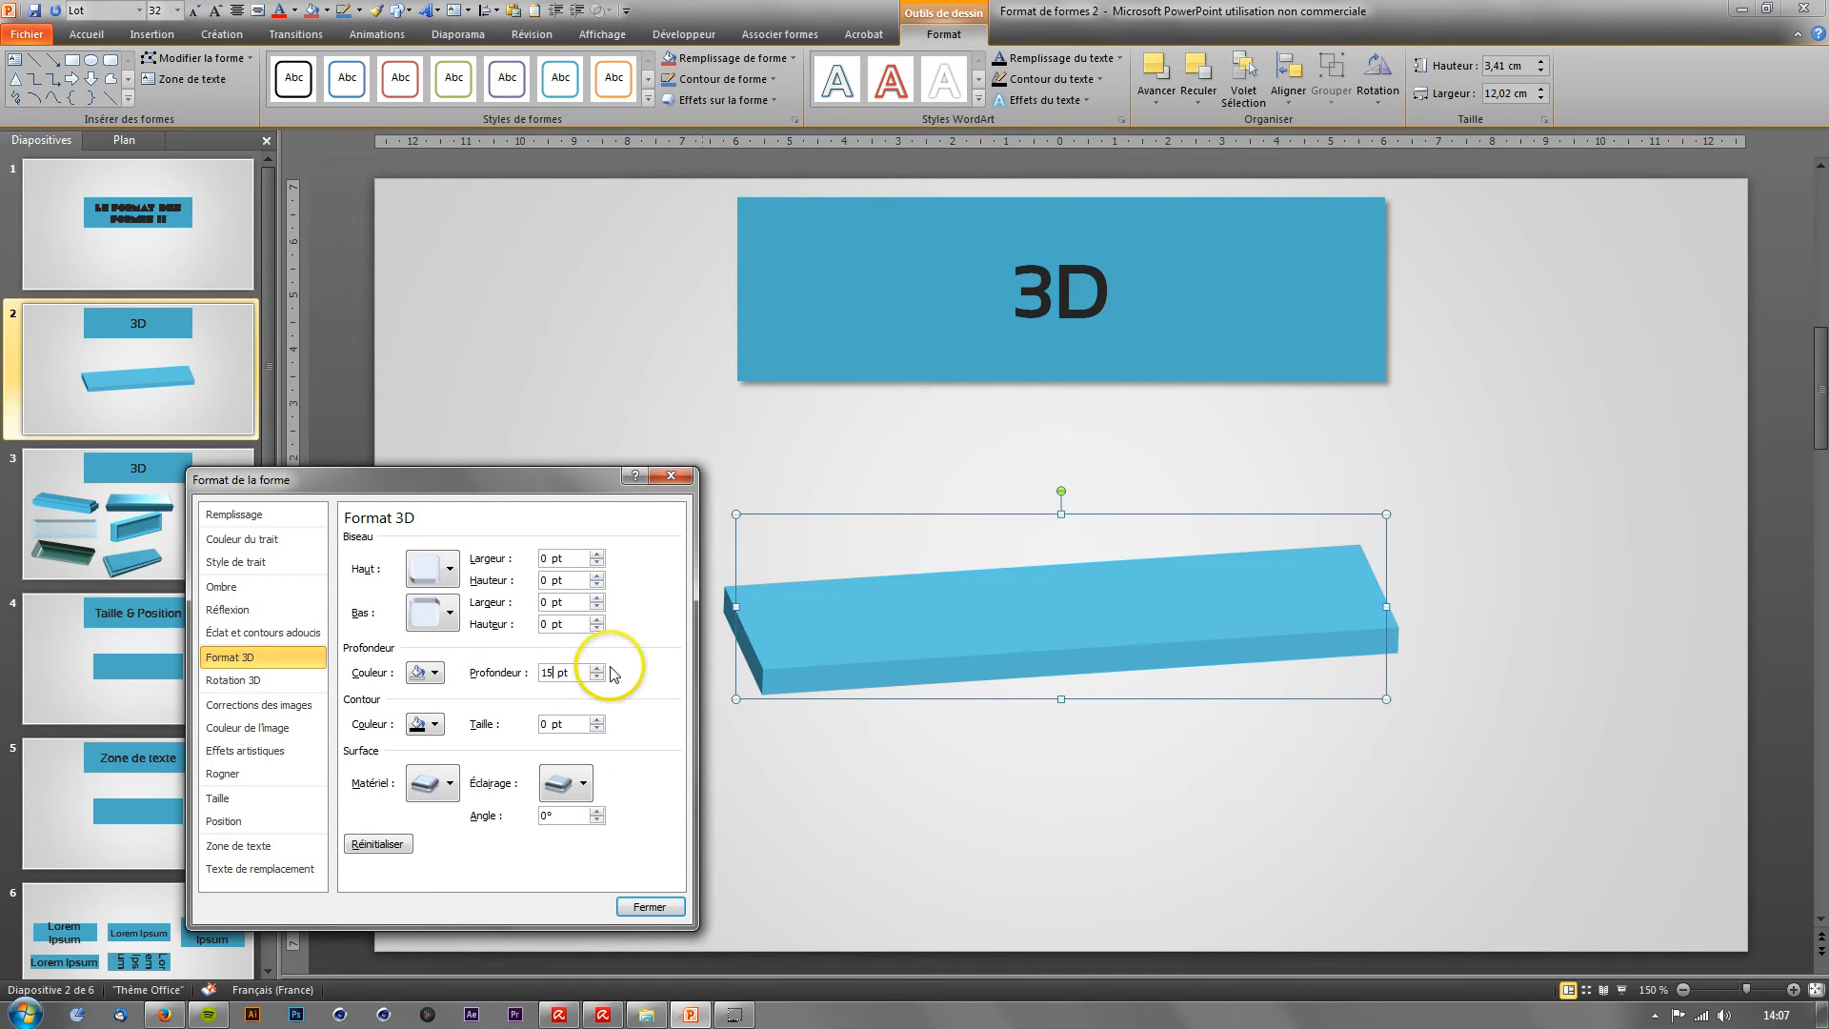
{"action": "left_click_drag", "start_coordinate": [597, 669], "coordinate": [597, 668]}
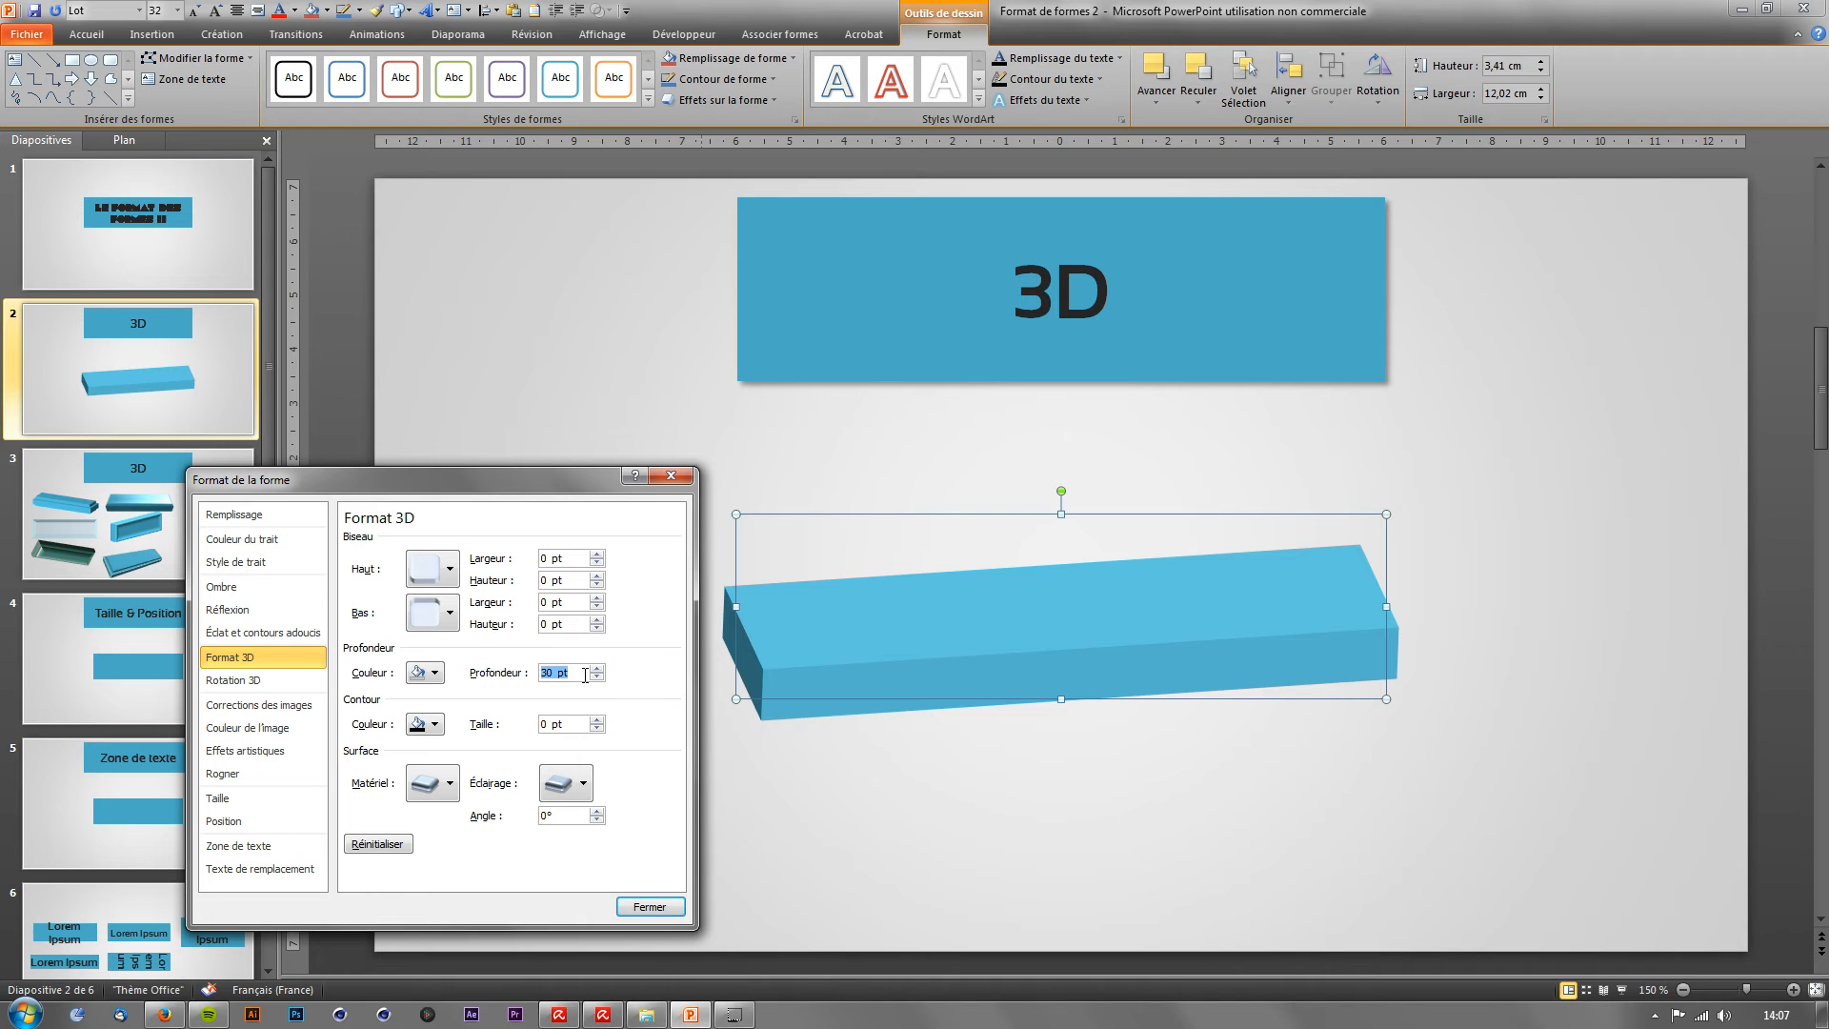
Step: Try a 3D depth of 2 cm, restore it to 30 pt, and close the shape formatting settings
{"action": "type", "text": "2"}
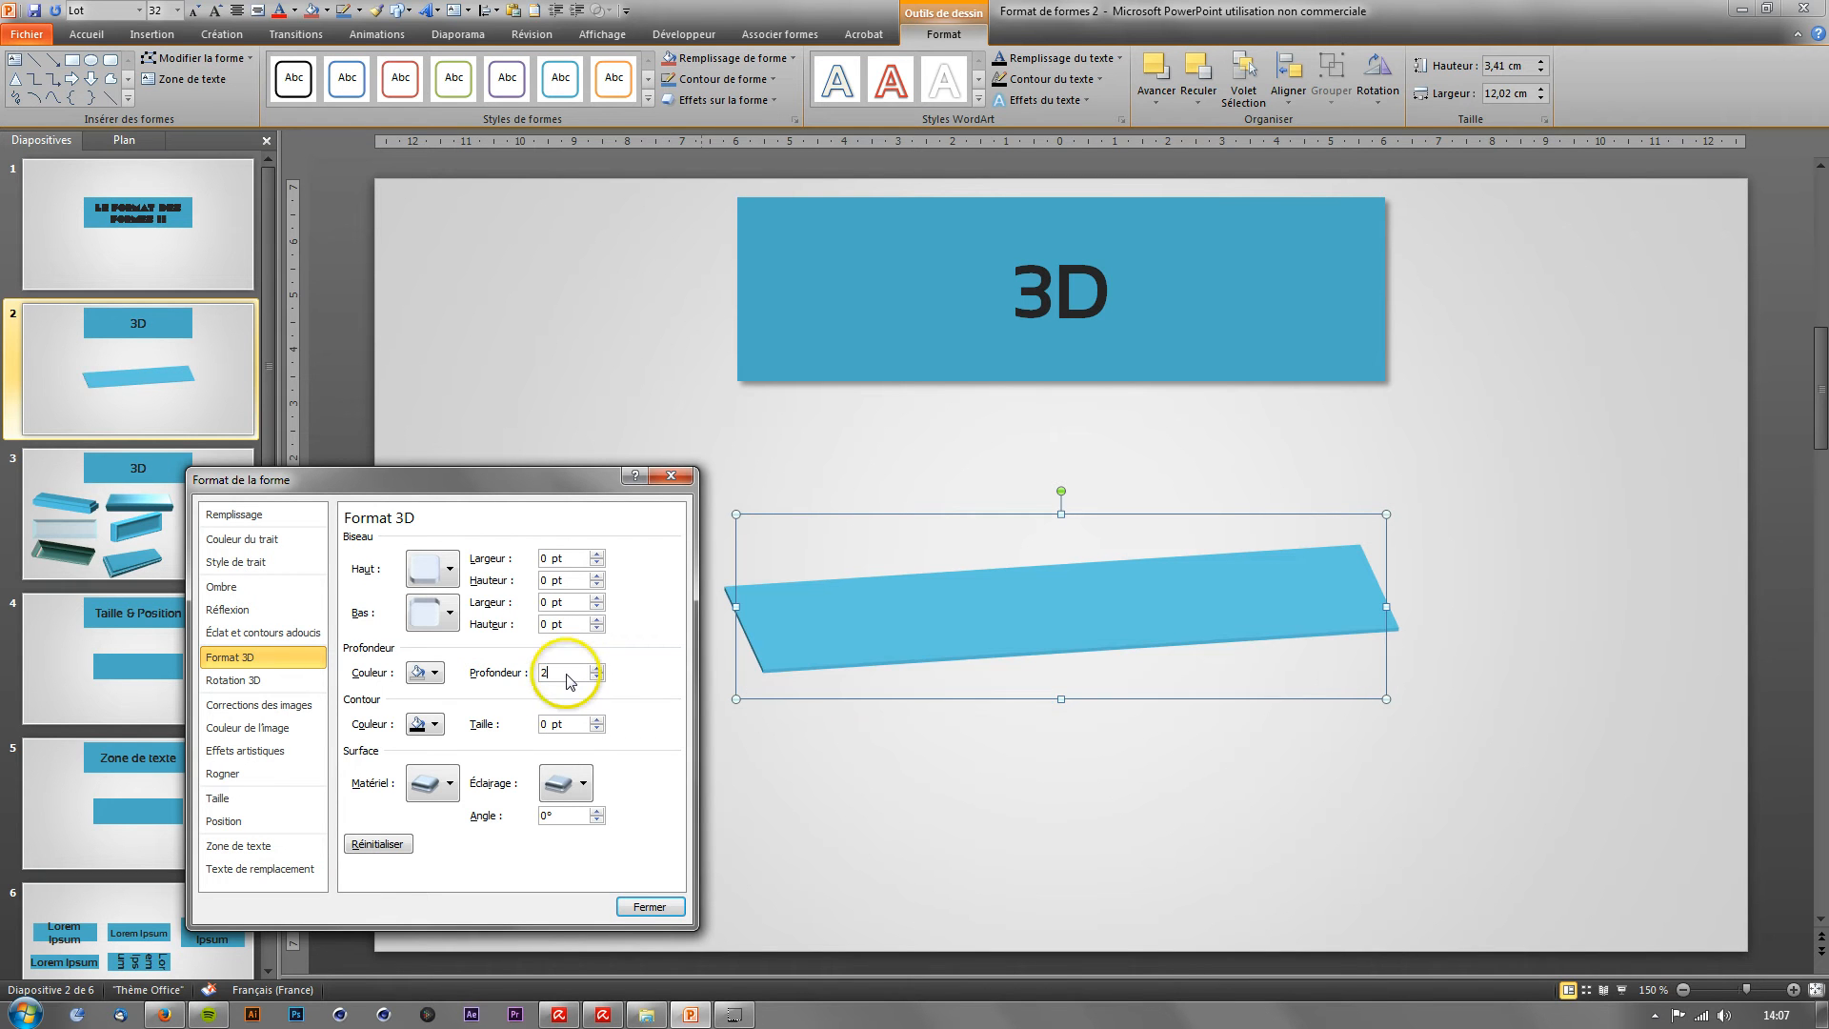
{"action": "type", "text": "cm"}
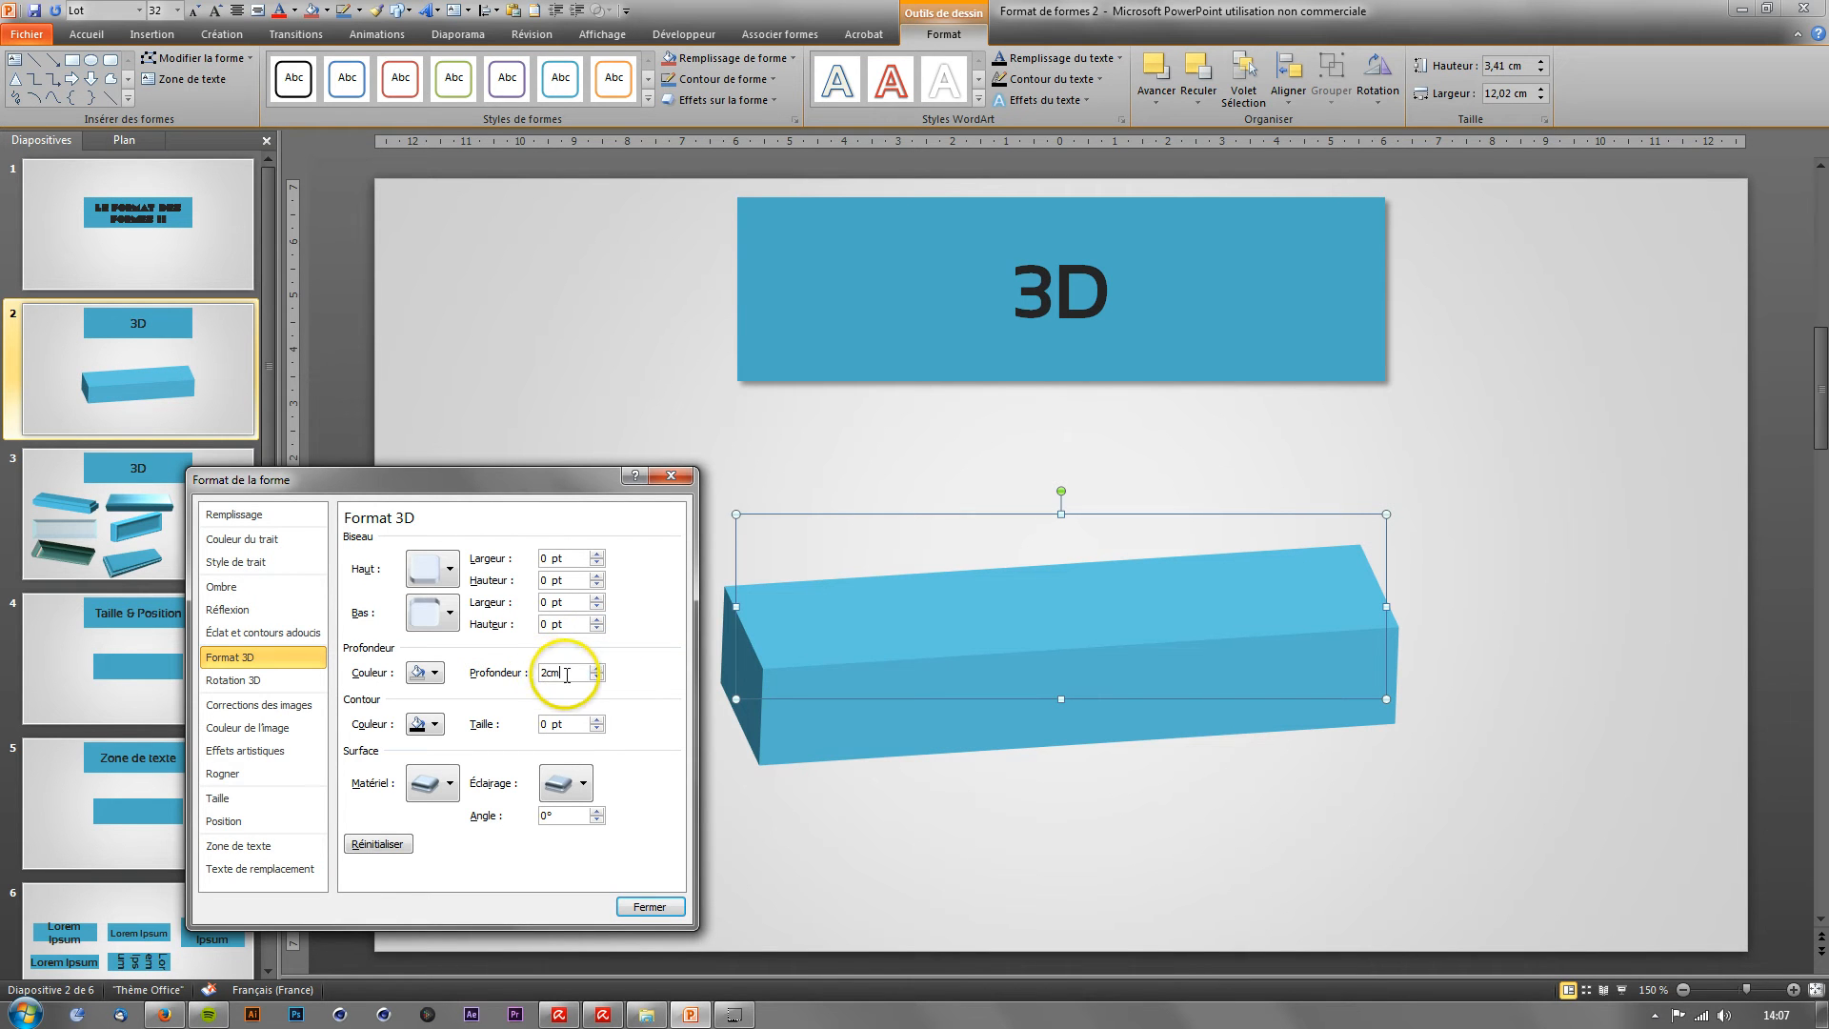
{"action": "type", "text": "30pt"}
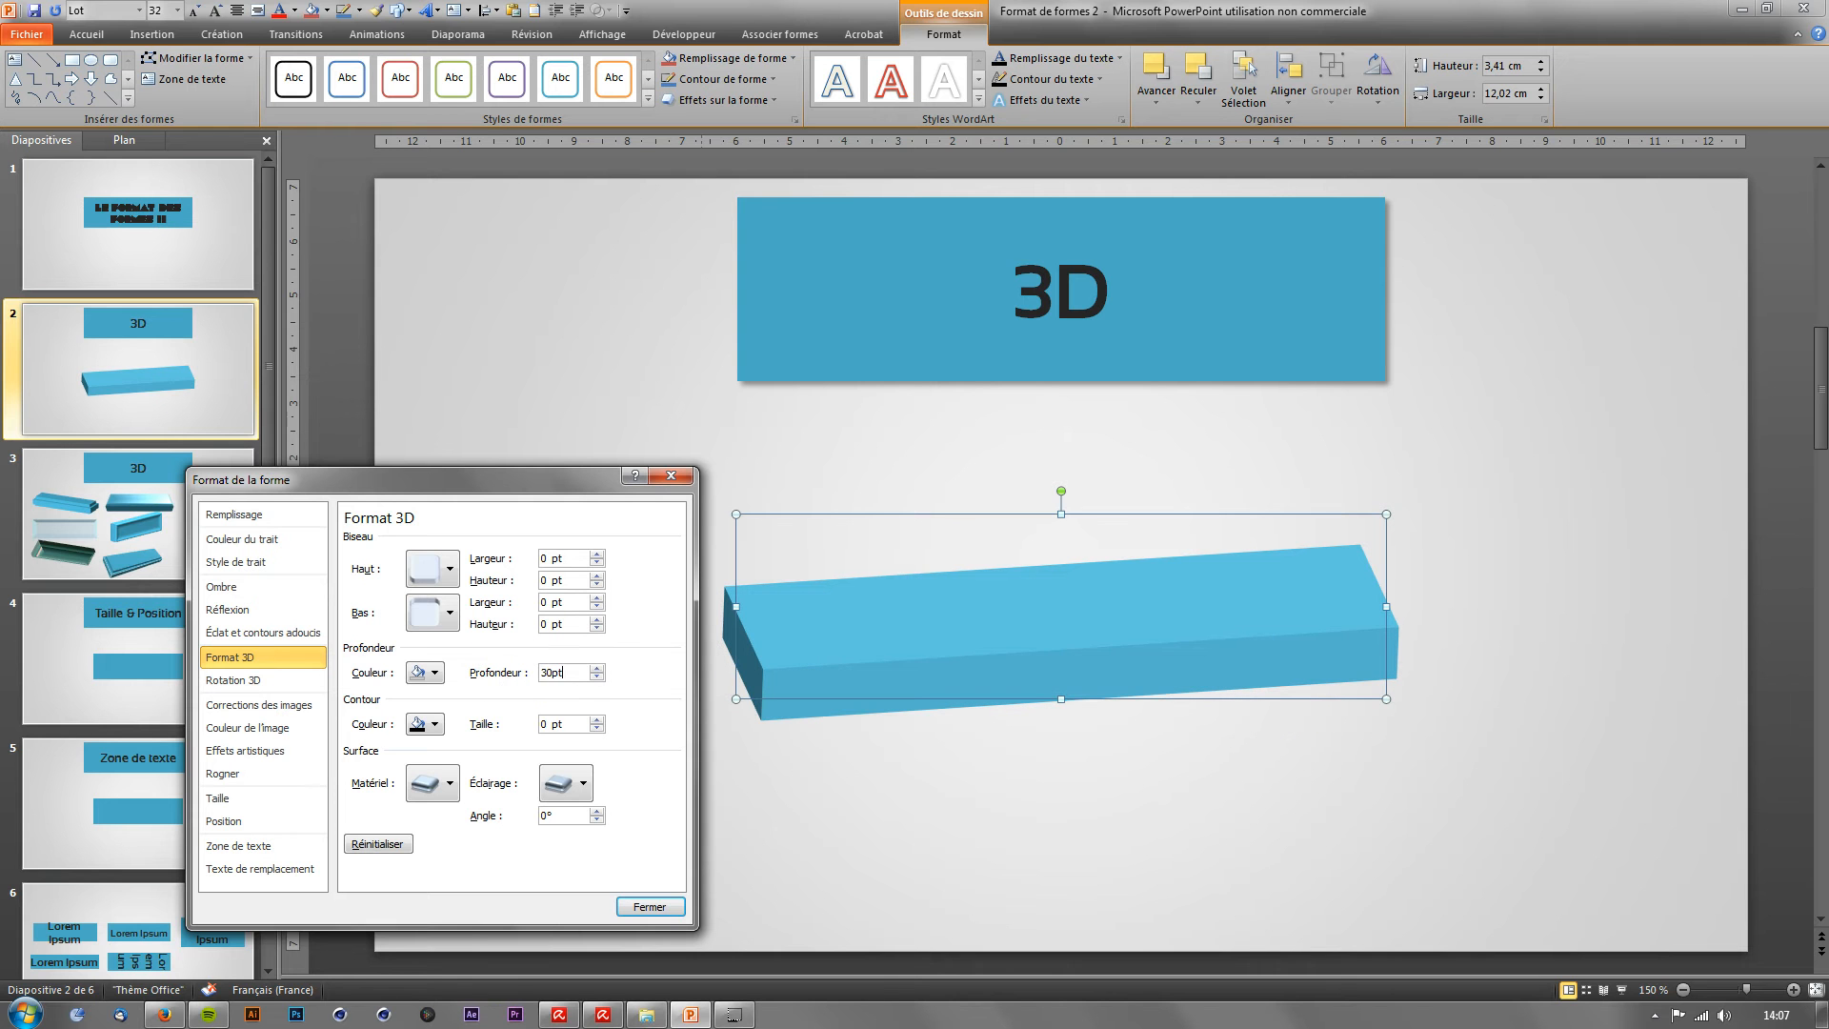
{"action": "left_click", "coordinate": [585, 624]}
{"action": "left_click", "coordinate": [582, 673]}
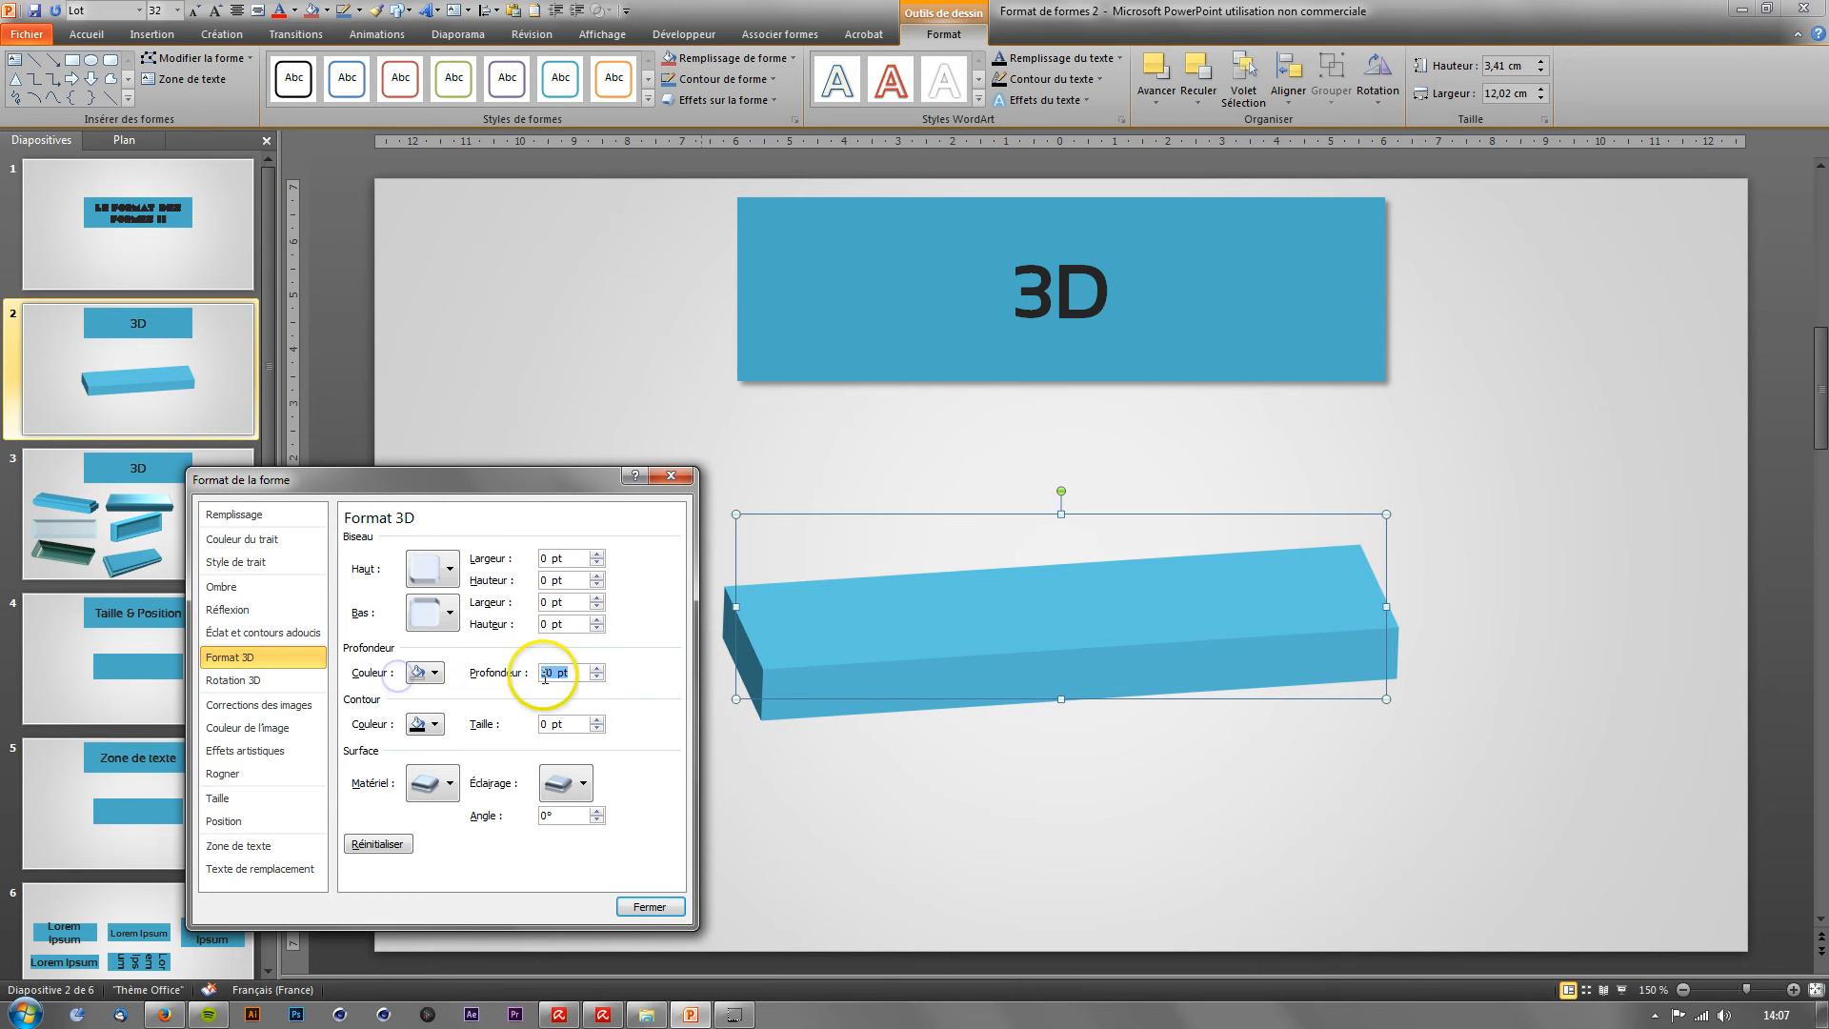
{"action": "left_click", "coordinate": [672, 475]}
{"action": "left_click", "coordinate": [612, 461]}
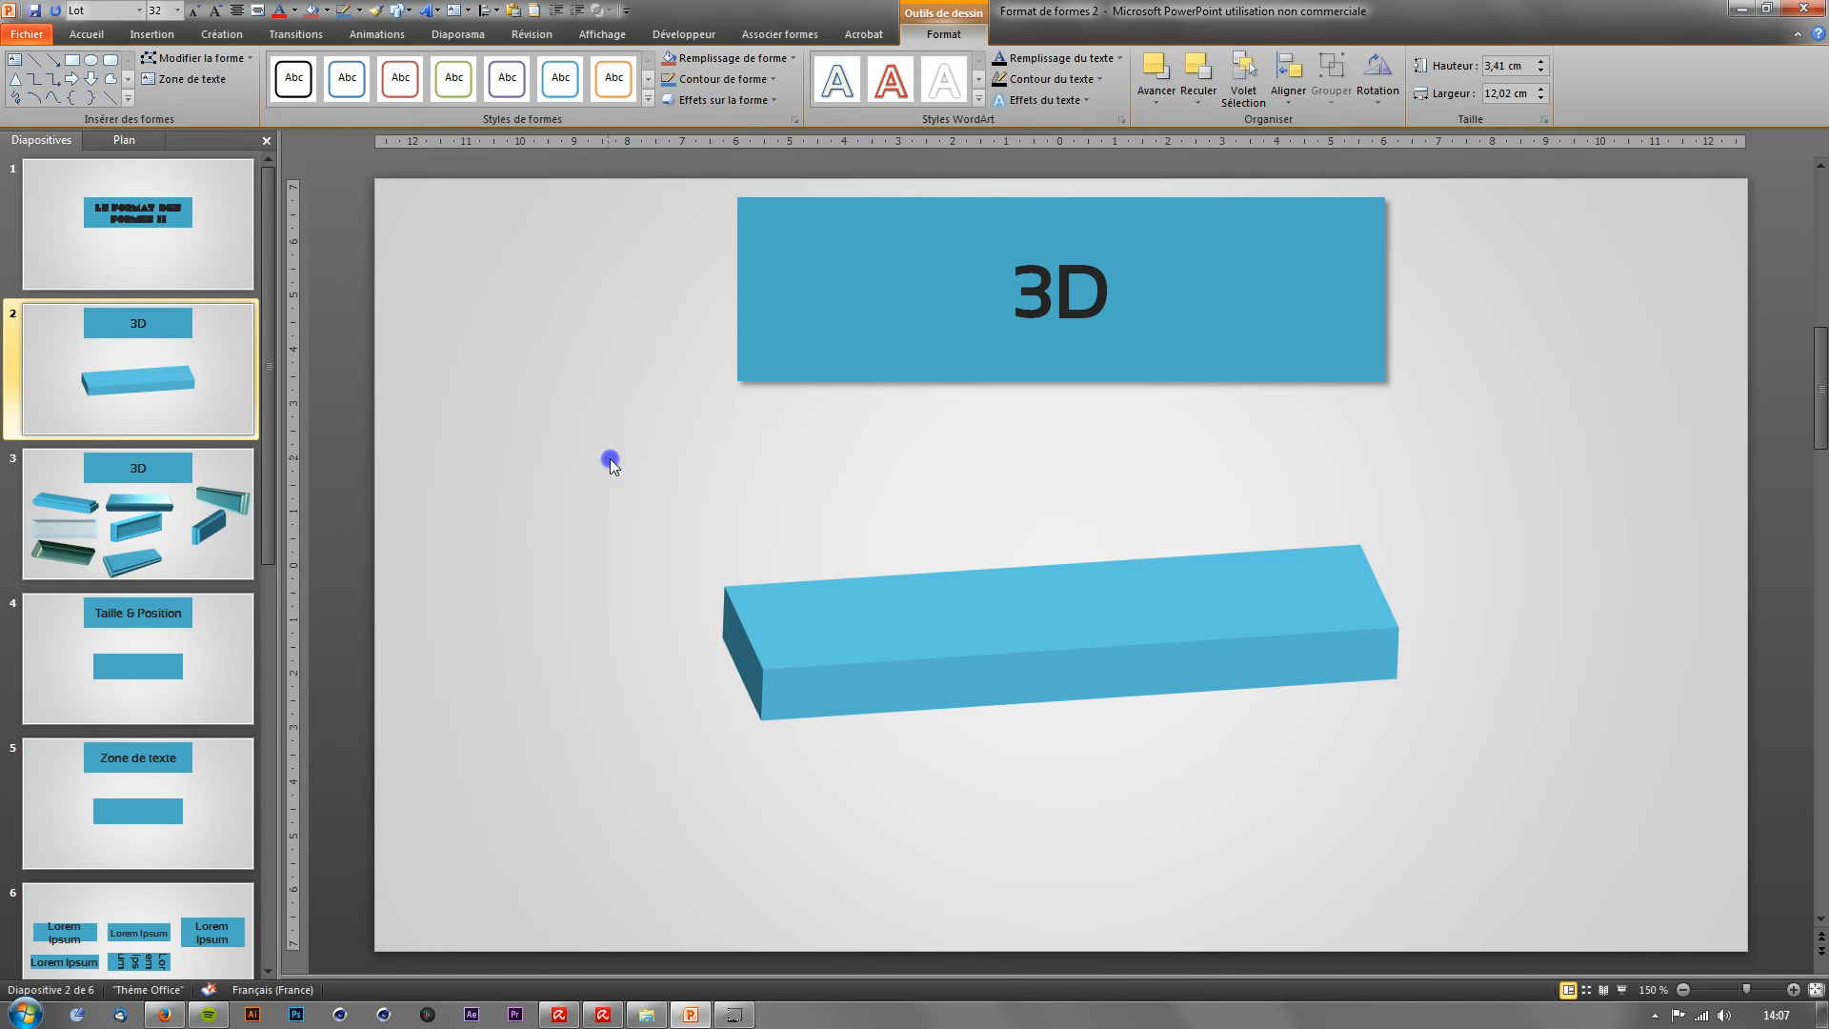
Step: Draw a square about 2.8 cm wide on the slide, to the upper left of the 3D bar
{"action": "left_click", "coordinate": [151, 35]}
{"action": "left_click", "coordinate": [249, 76]}
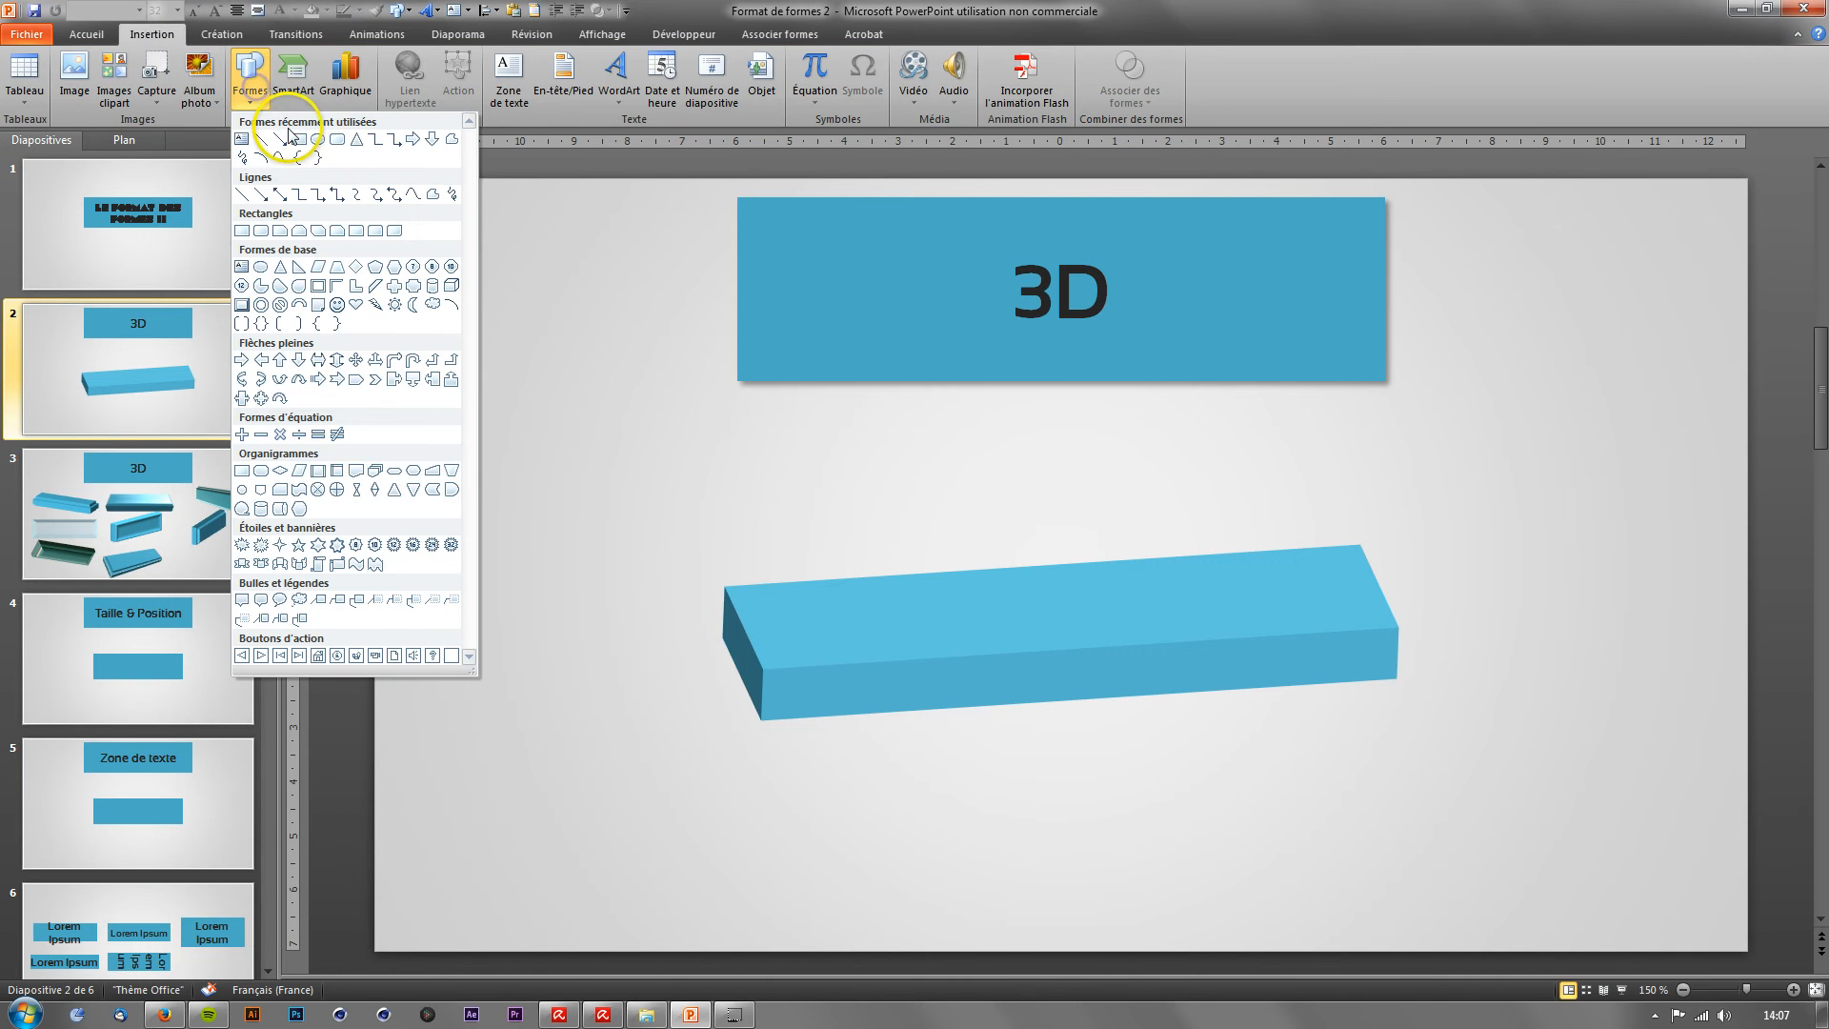
{"action": "left_click", "coordinate": [298, 139]}
{"action": "left_click_drag", "start_coordinate": [444, 370], "coordinate": [597, 522]}
Step: Lock the new square's proportions and reduce its height and width to about 2 cm
{"action": "right_click", "coordinate": [561, 482]}
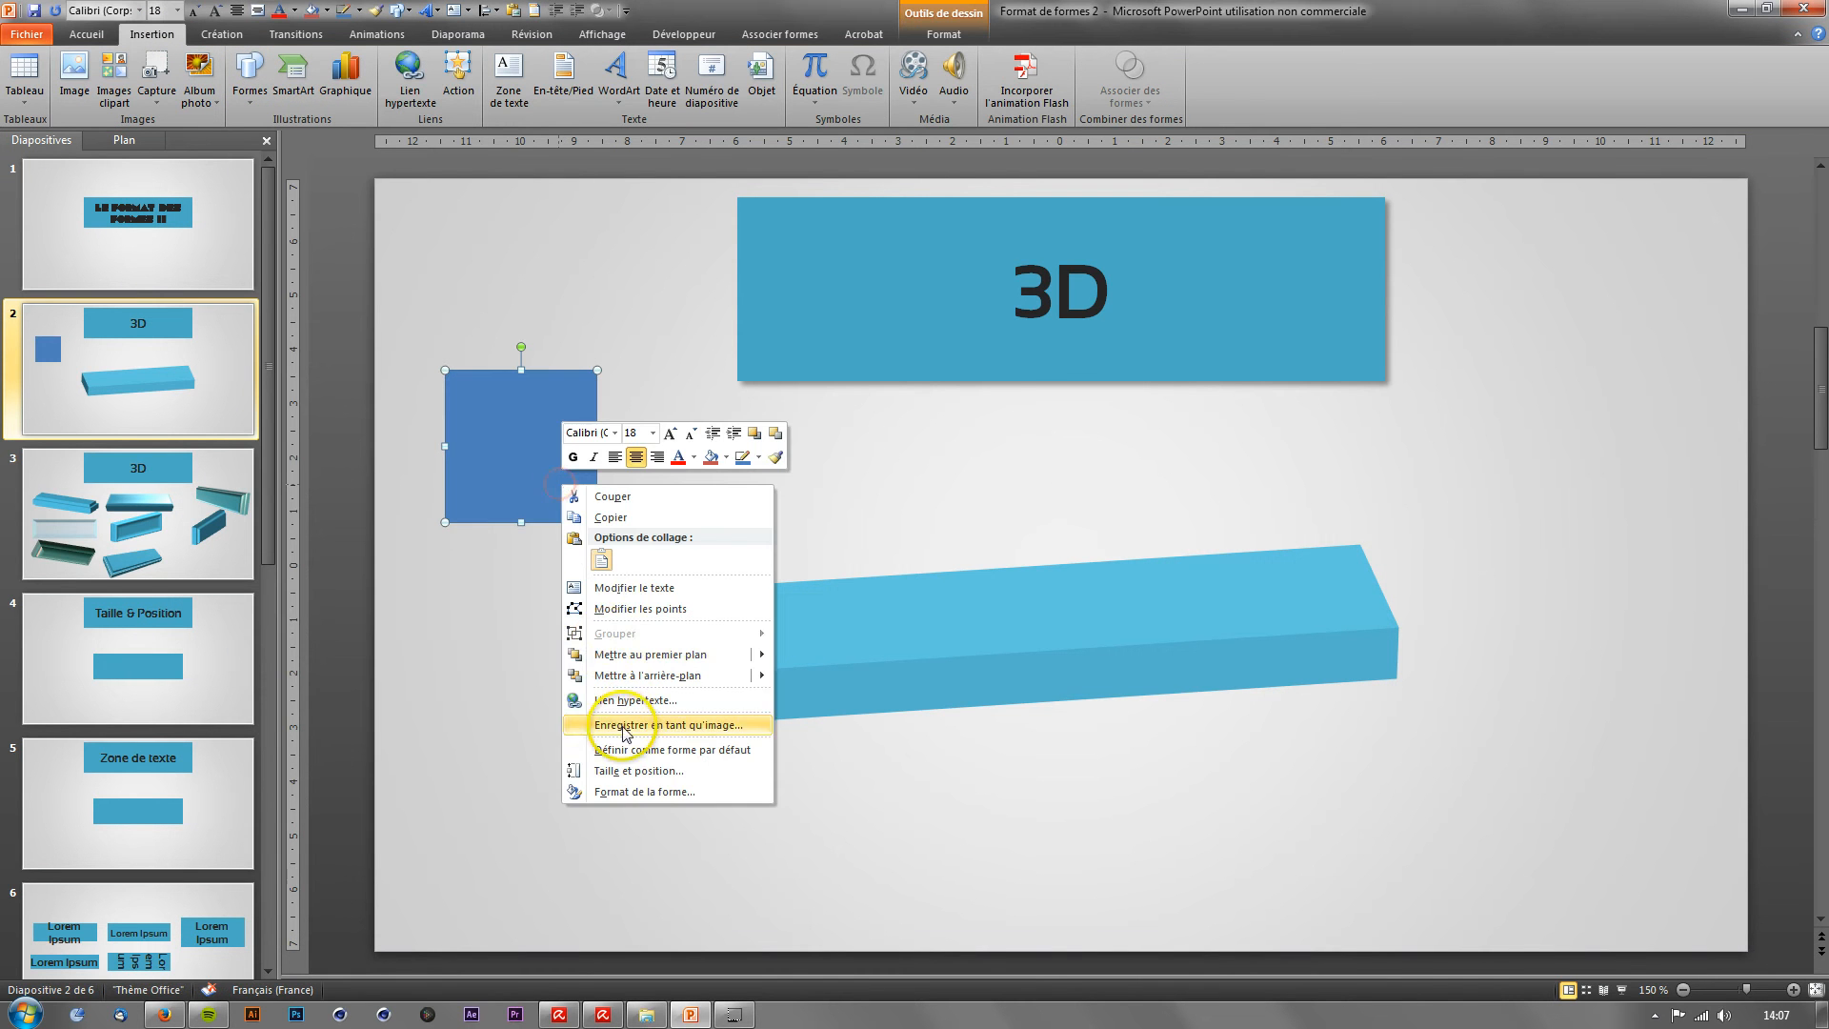
{"action": "left_click", "coordinate": [636, 771]}
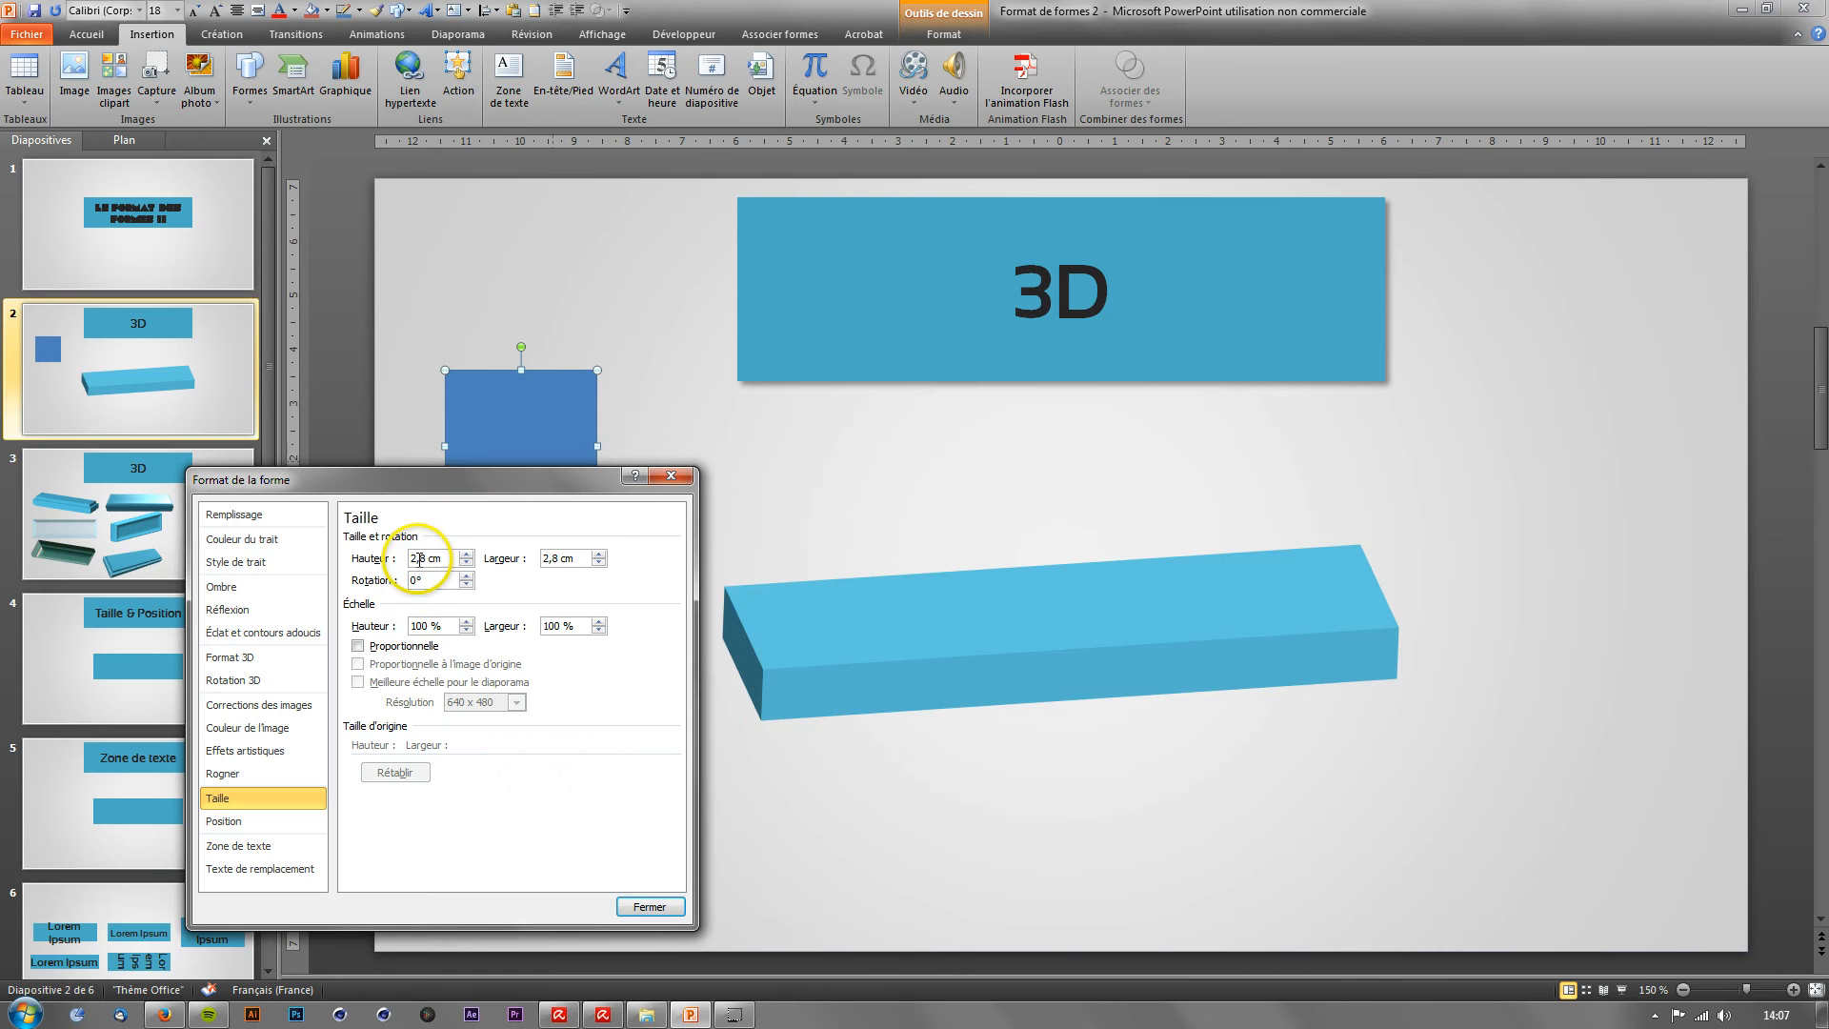
{"action": "left_click", "coordinate": [400, 645]}
{"action": "left_click", "coordinate": [420, 558]}
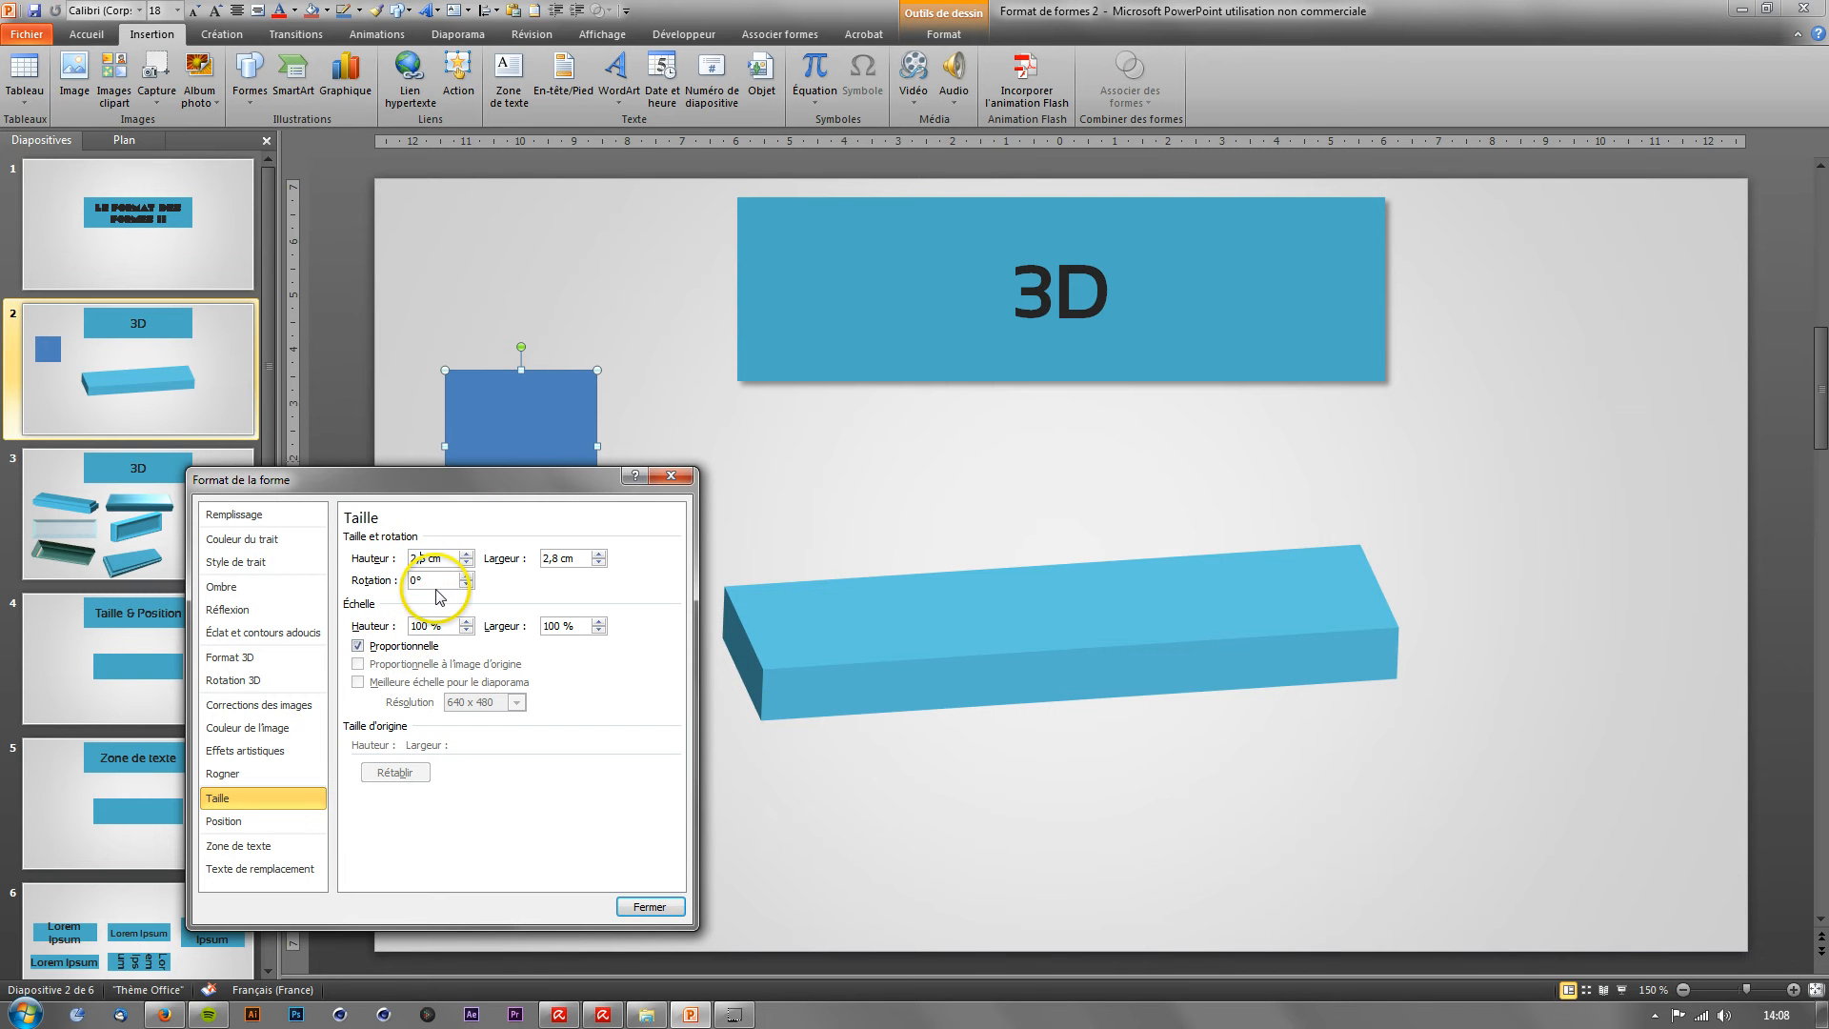
{"action": "key", "text": "Return"}
Step: Apply the parallel 3D rotation preset with X 306.5°, Y 301.3° and Z 57.6° to the small square
{"action": "right_click", "coordinate": [476, 454]}
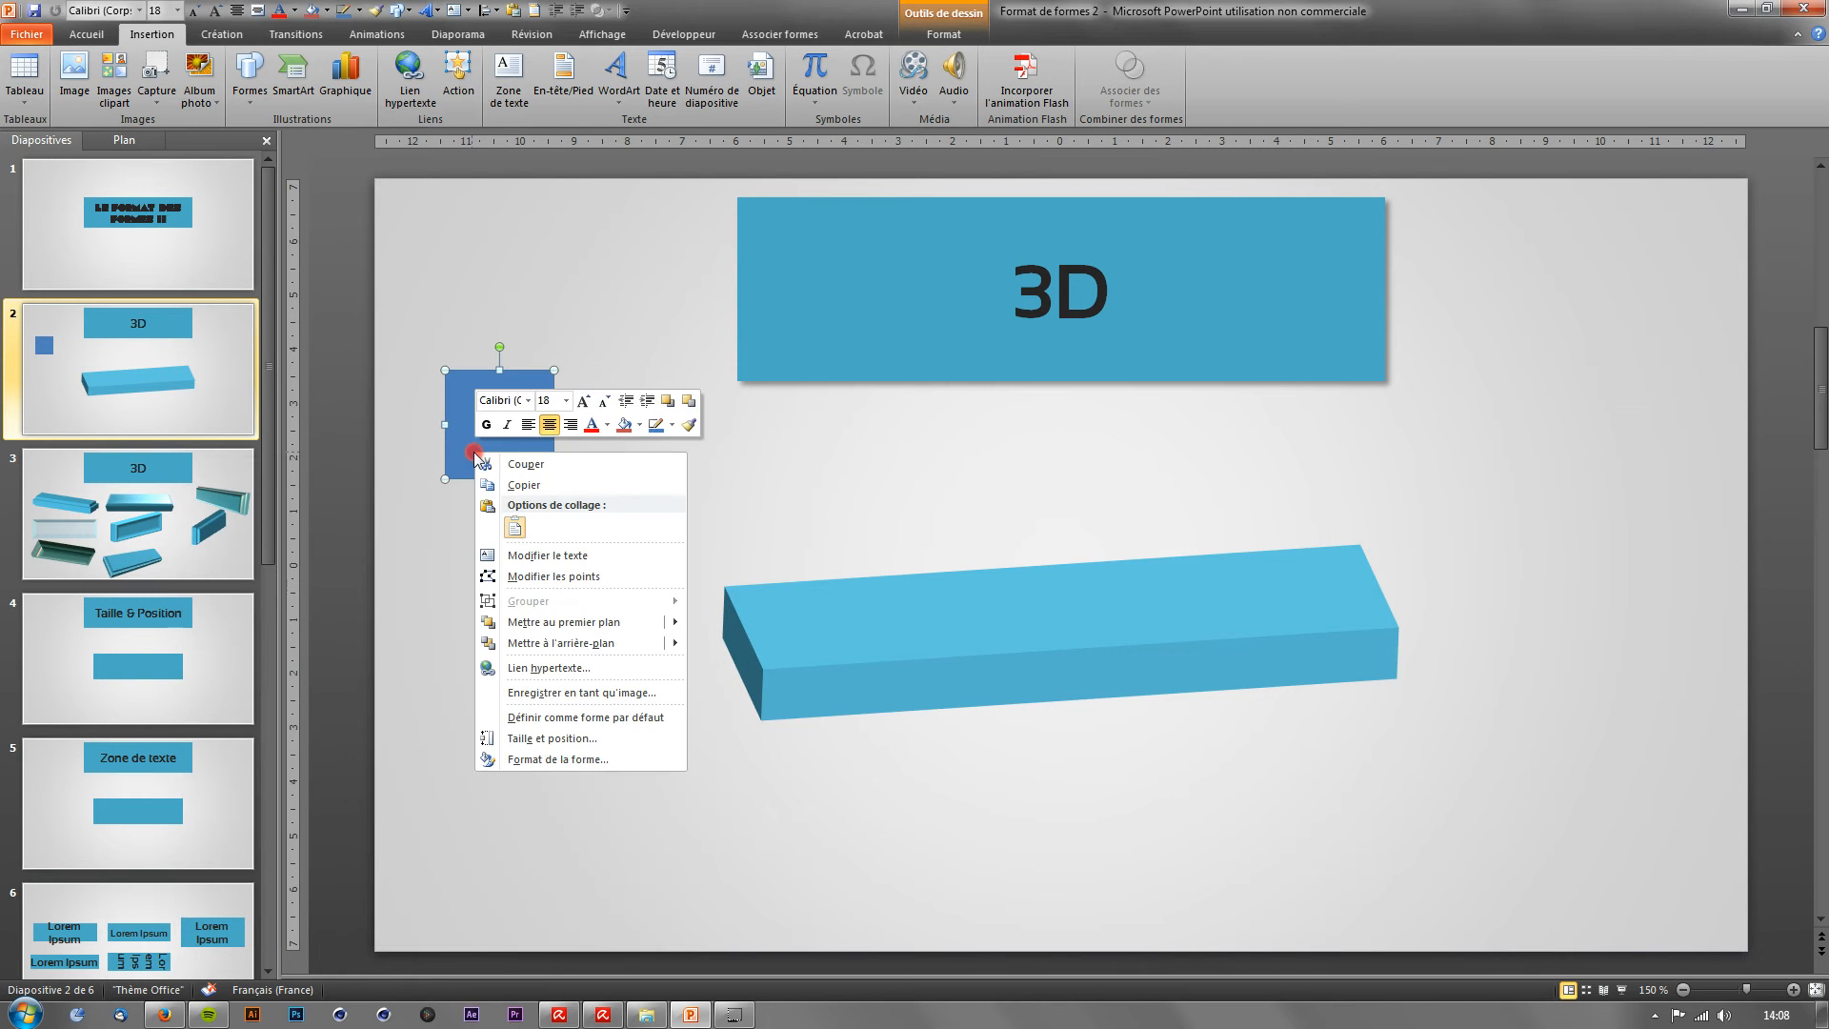
{"action": "left_click", "coordinate": [544, 759]}
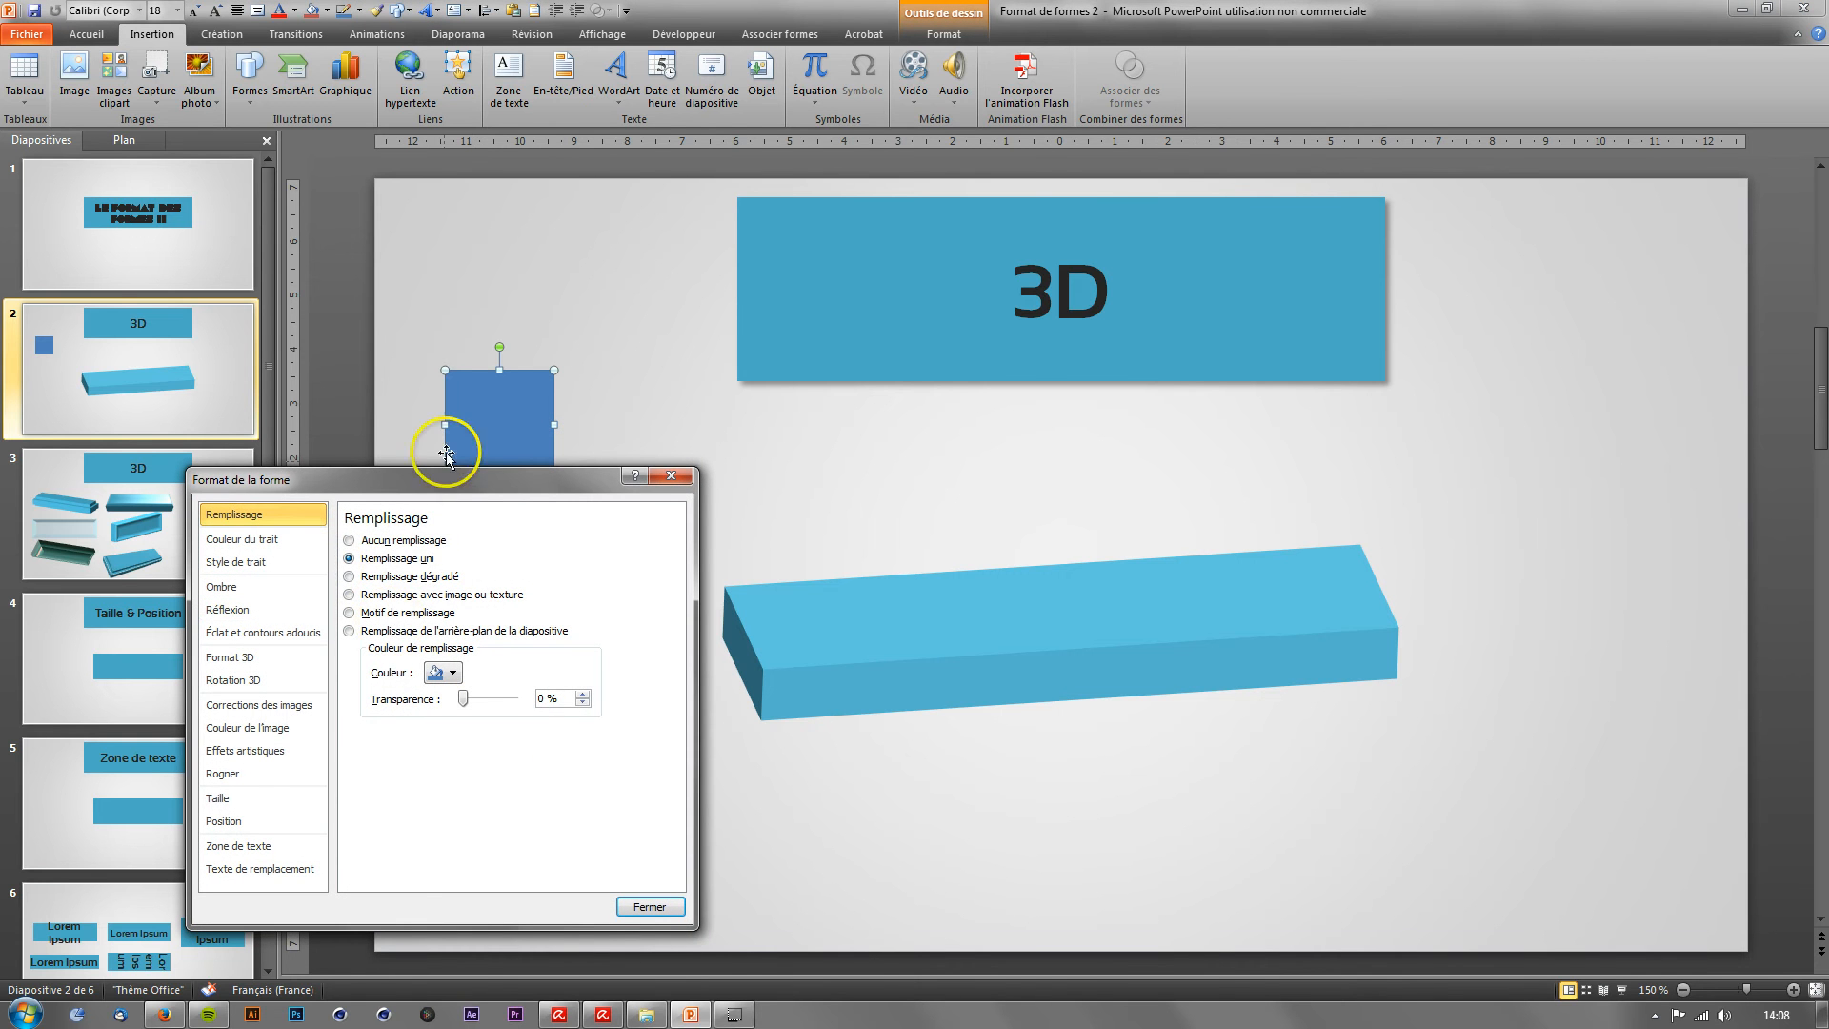
{"action": "left_click", "coordinate": [269, 679]}
{"action": "left_click", "coordinate": [475, 549]}
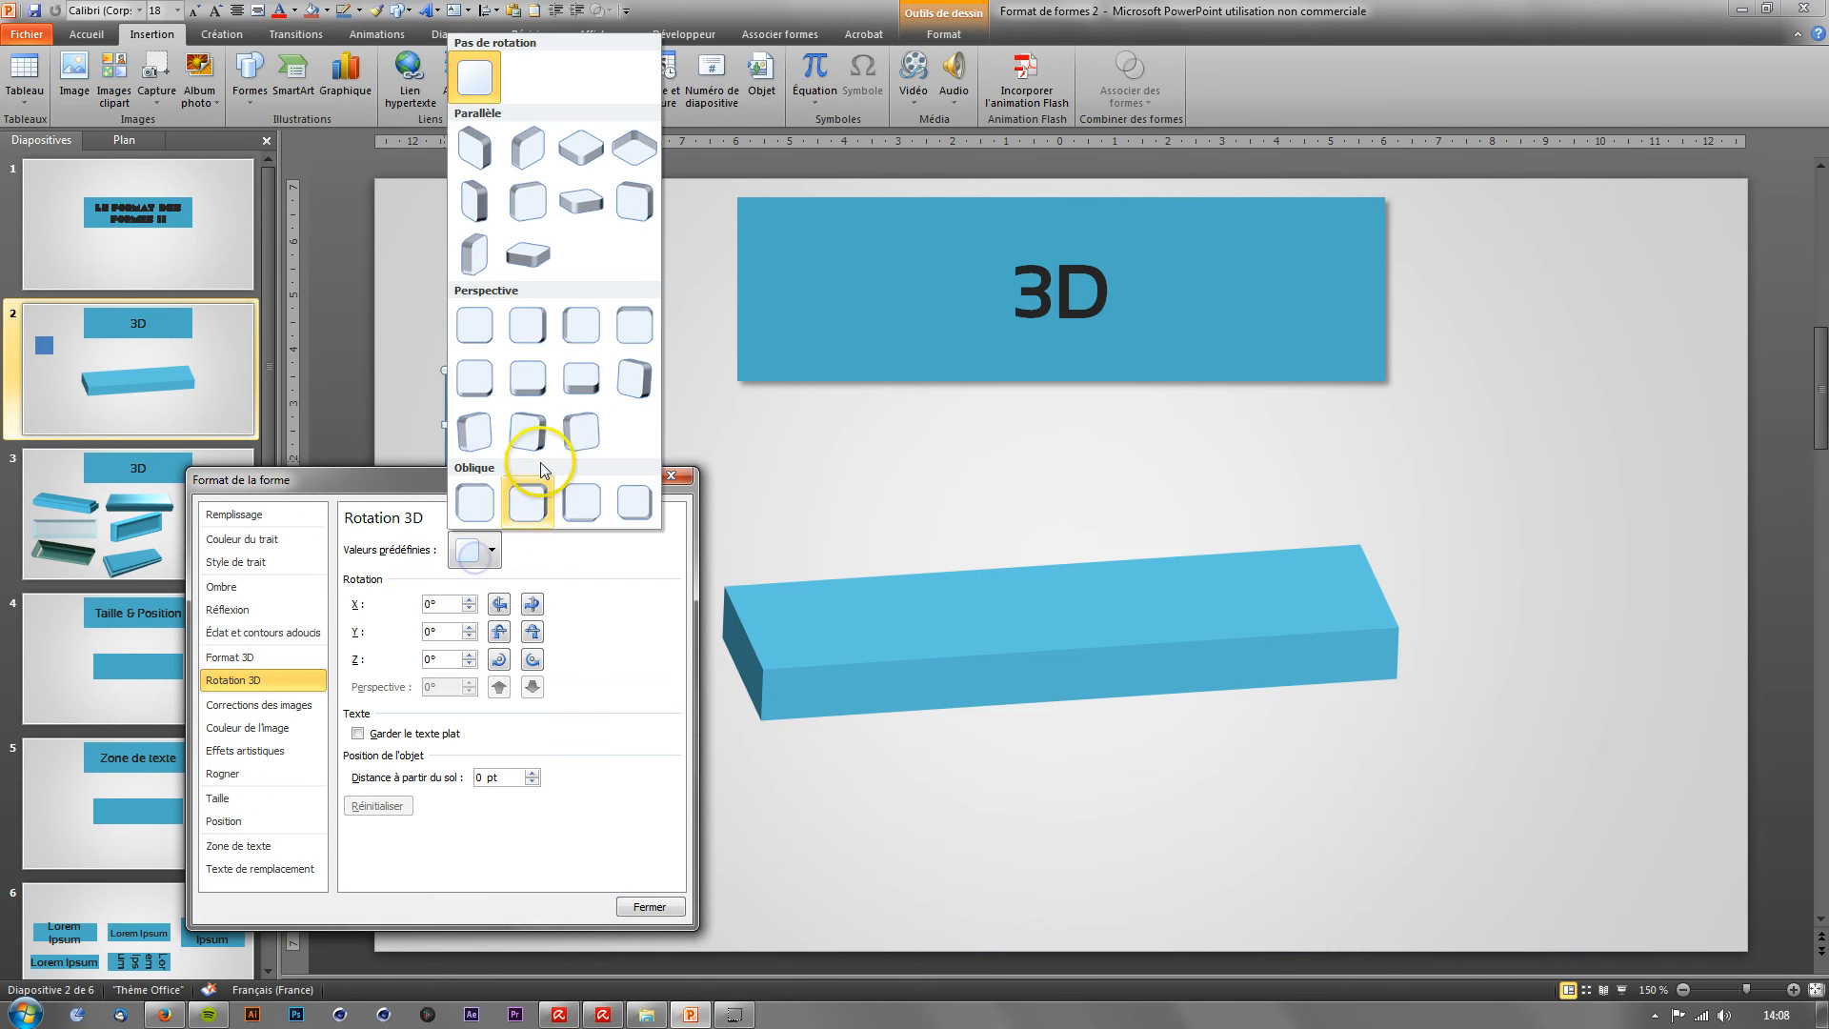
{"action": "left_click", "coordinate": [570, 205]}
{"action": "left_click_drag", "start_coordinate": [506, 475], "coordinate": [680, 477]}
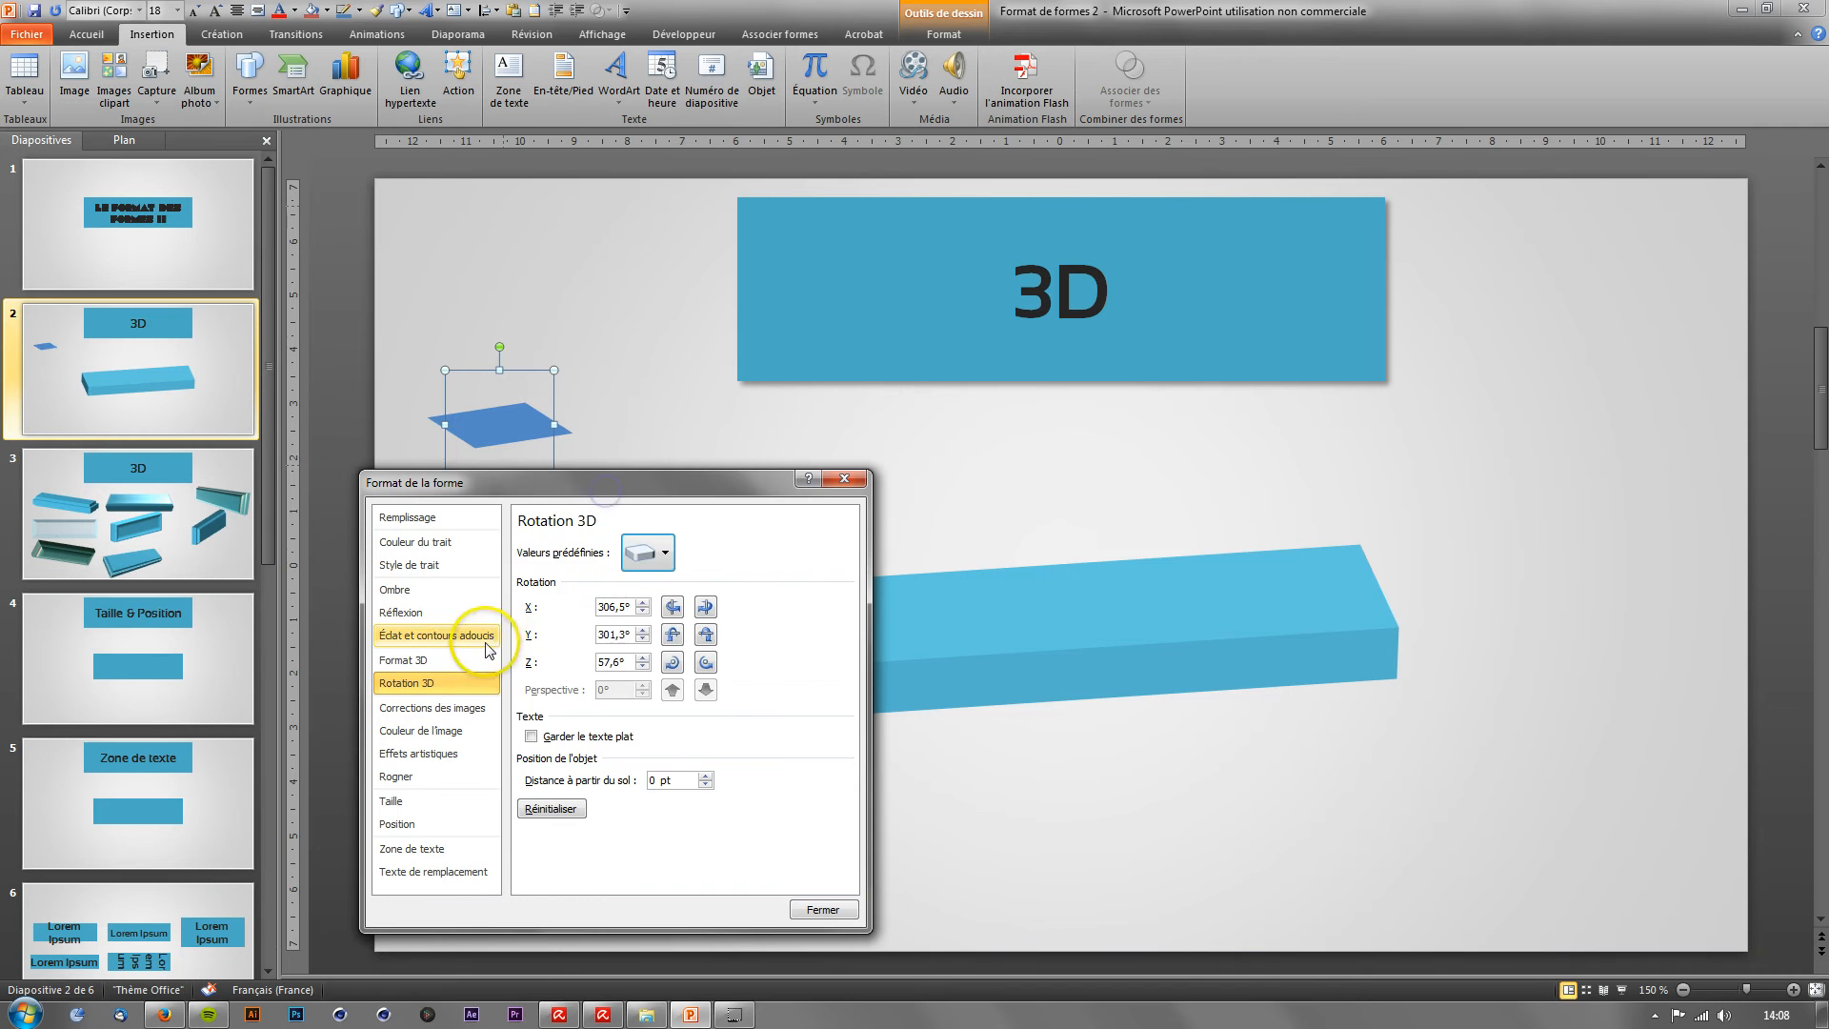
Step: Set the small square's 3D depth to 2 cm to turn it into a cube
{"action": "left_click", "coordinate": [403, 659]}
{"action": "left_click", "coordinate": [721, 676]}
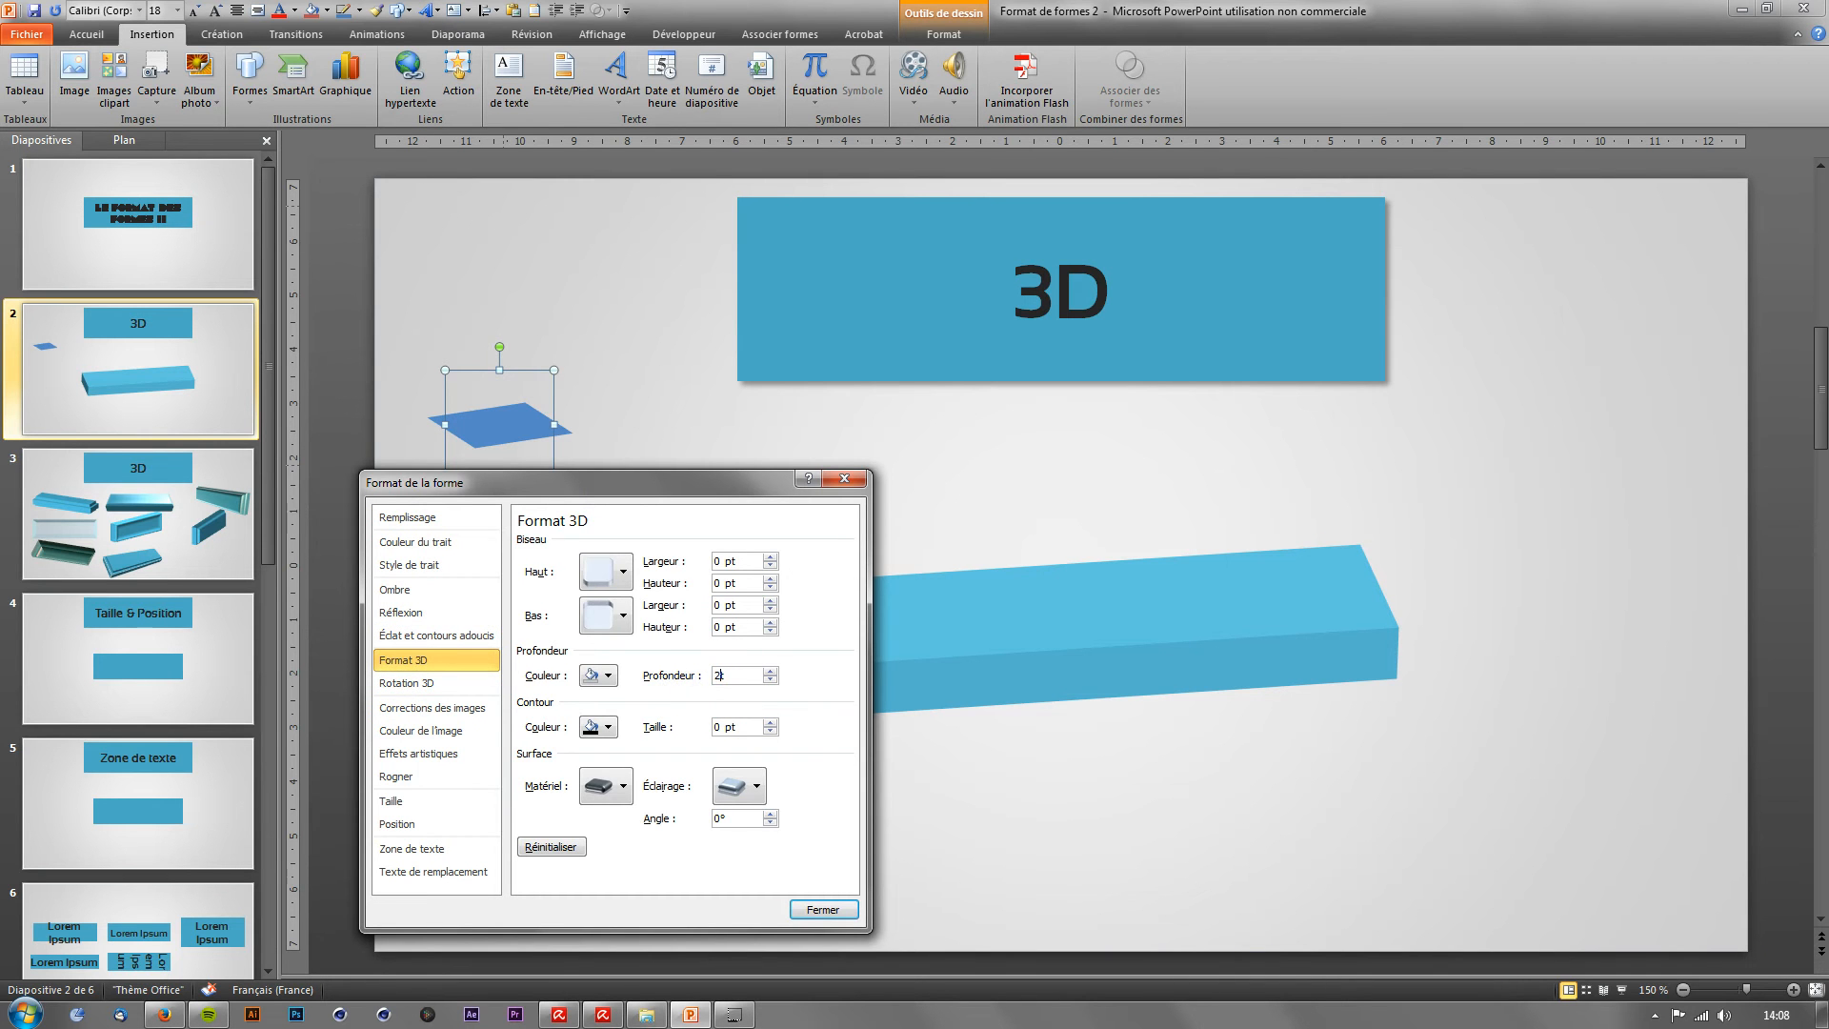
{"action": "type", "text": "2cm"}
{"action": "key", "text": "Delete"}
{"action": "key", "text": "Return"}
Step: Move the cube below the right end of the 3D bar
{"action": "left_click", "coordinate": [543, 558]}
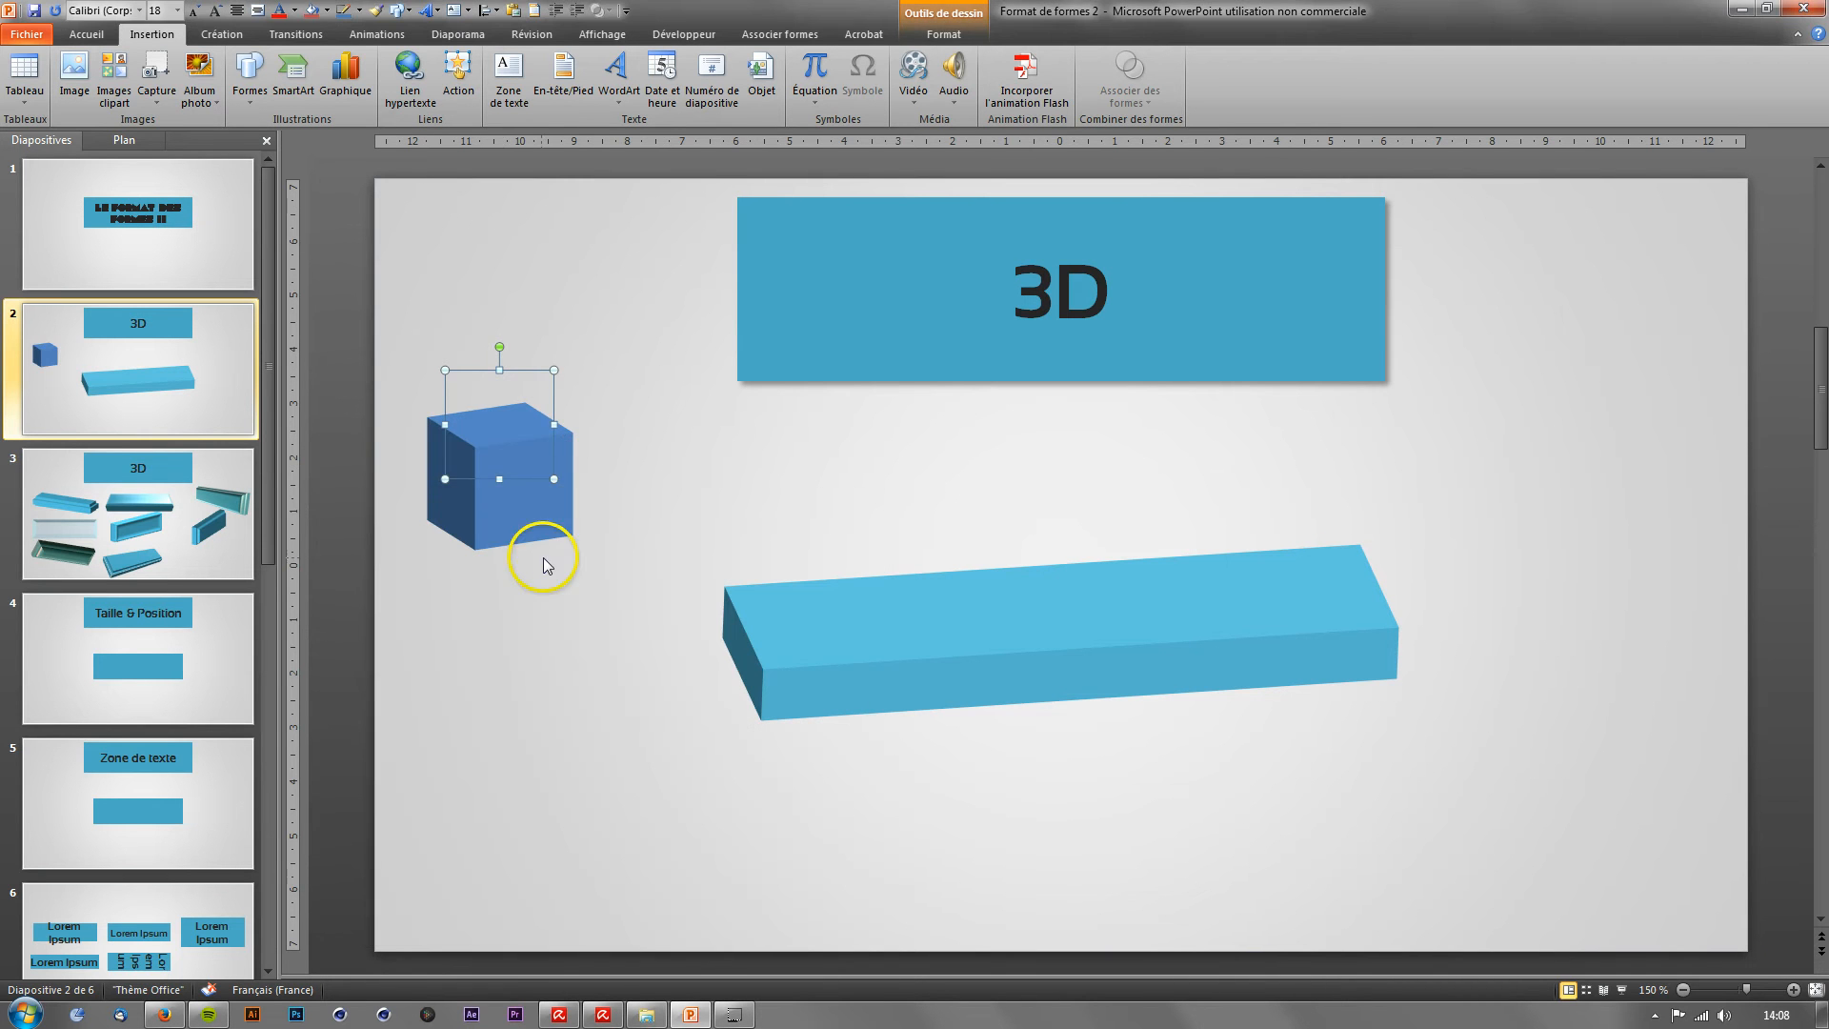
{"action": "left_click", "coordinate": [527, 455]}
{"action": "left_click_drag", "start_coordinate": [527, 455], "coordinate": [1383, 764]}
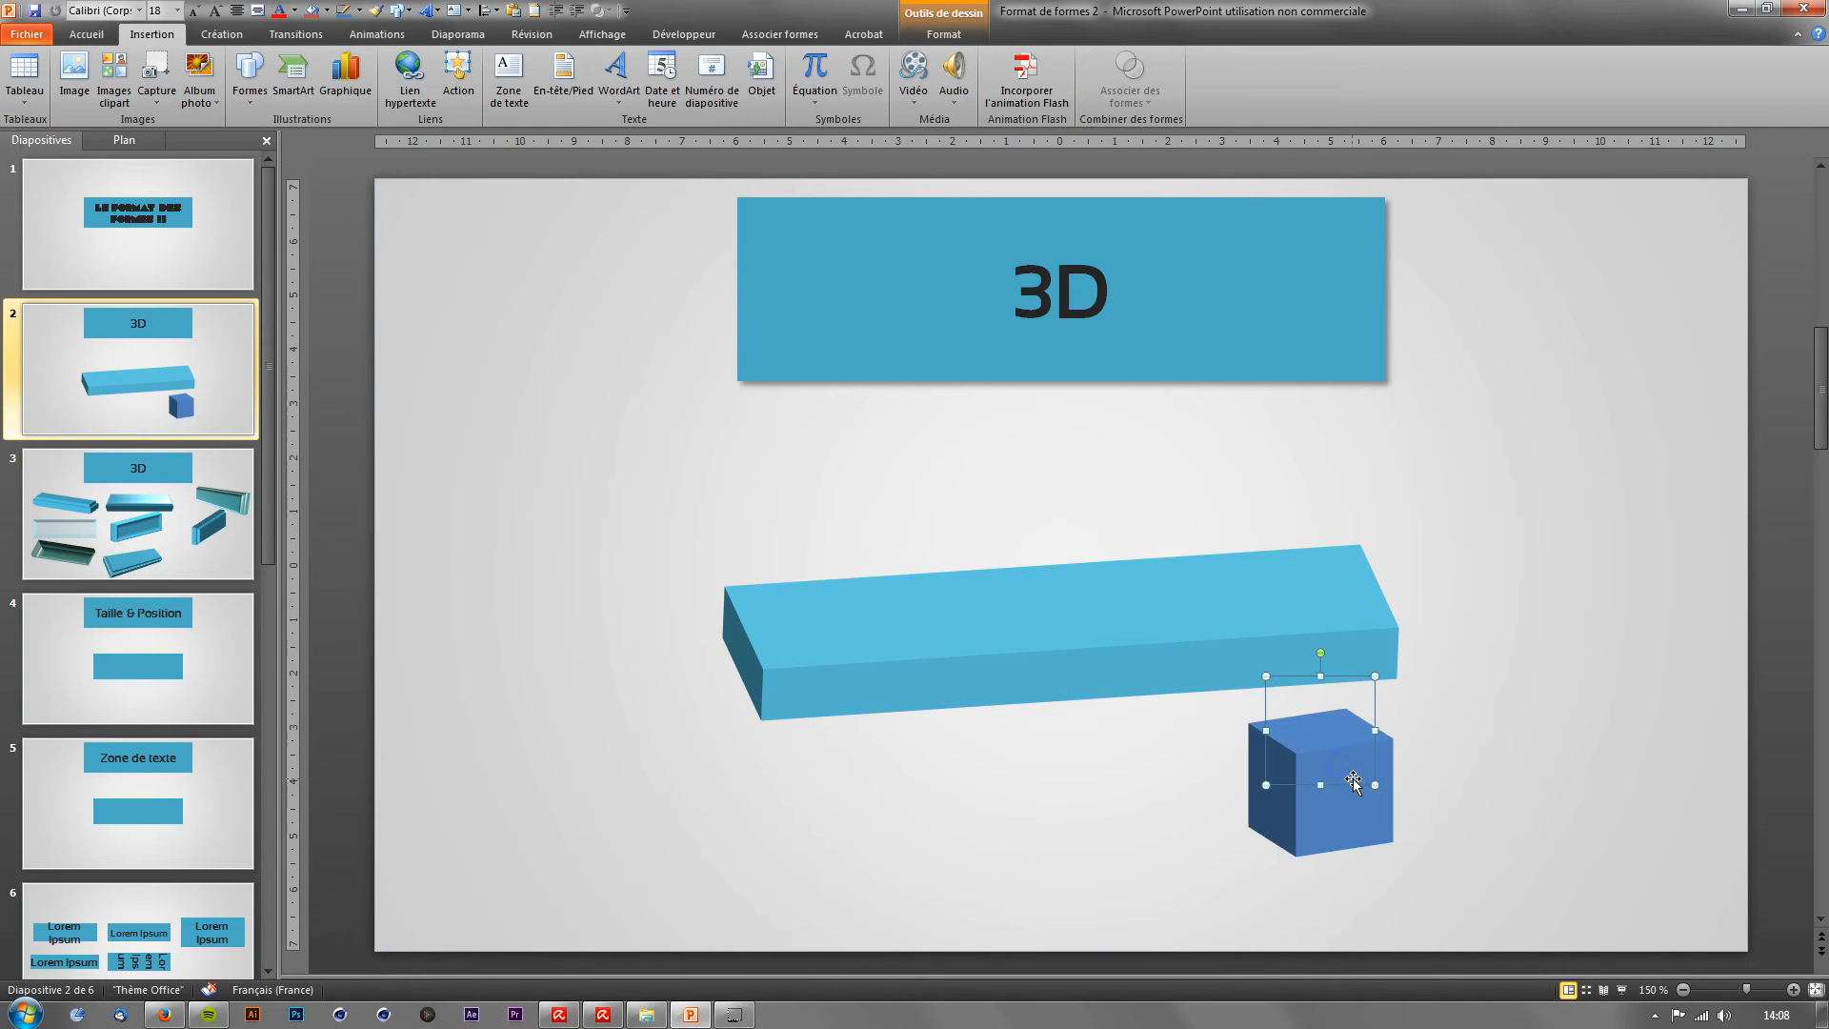
Step: Delete the cube and open the 3D format settings of the blue 3D bar
{"action": "key", "text": "Delete"}
{"action": "left_click", "coordinate": [1143, 653]}
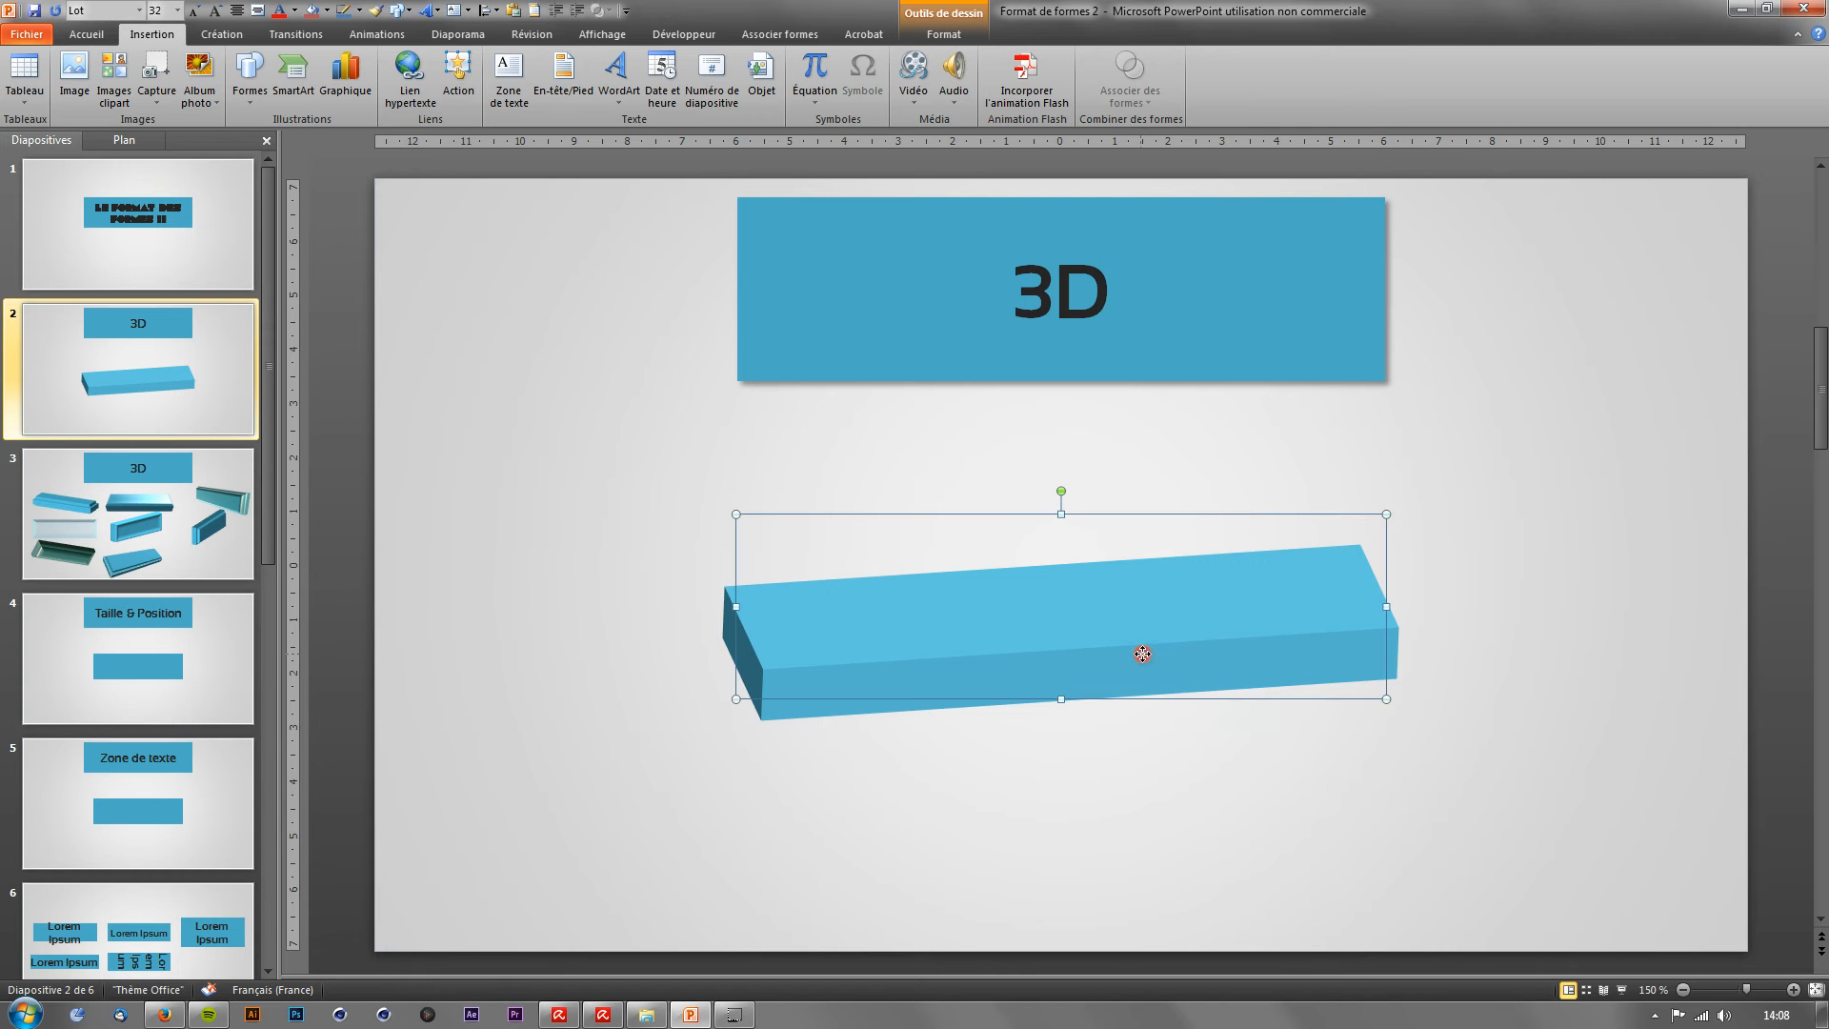
{"action": "right_click", "coordinate": [1143, 653]}
{"action": "left_click", "coordinate": [1244, 962]}
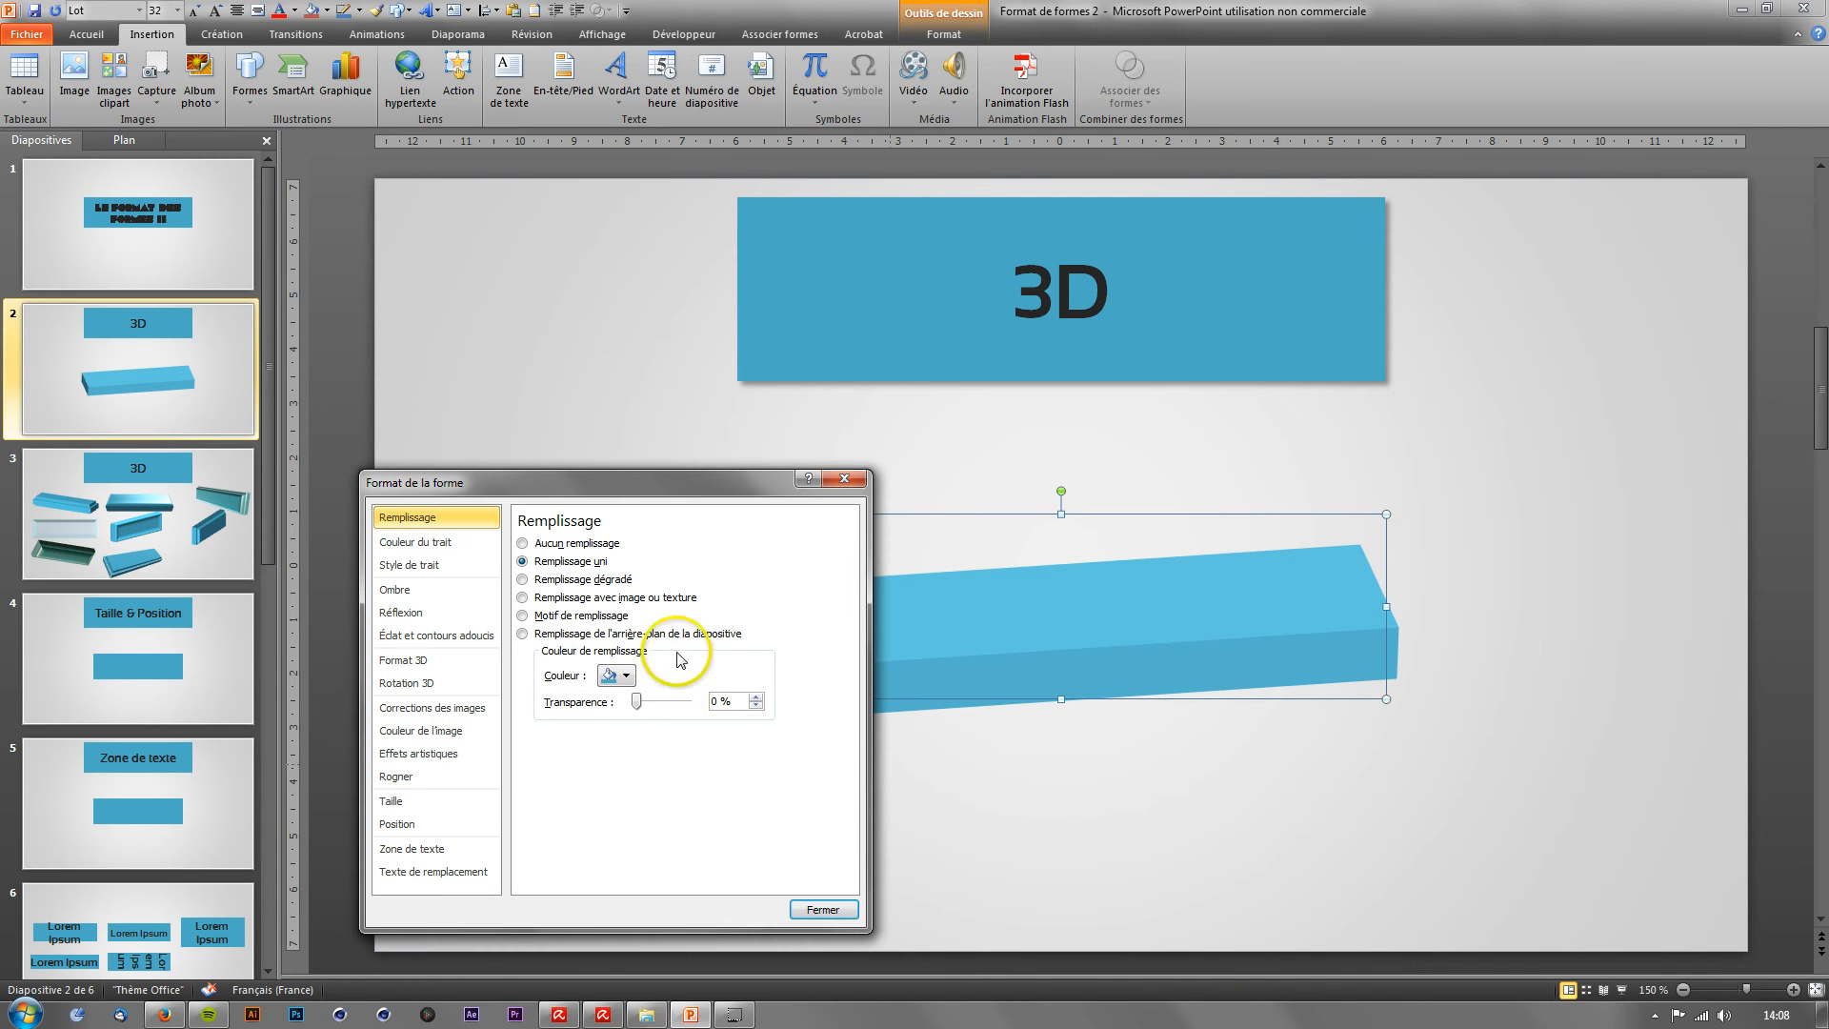
{"action": "left_click_drag", "start_coordinate": [589, 481], "coordinate": [482, 449]}
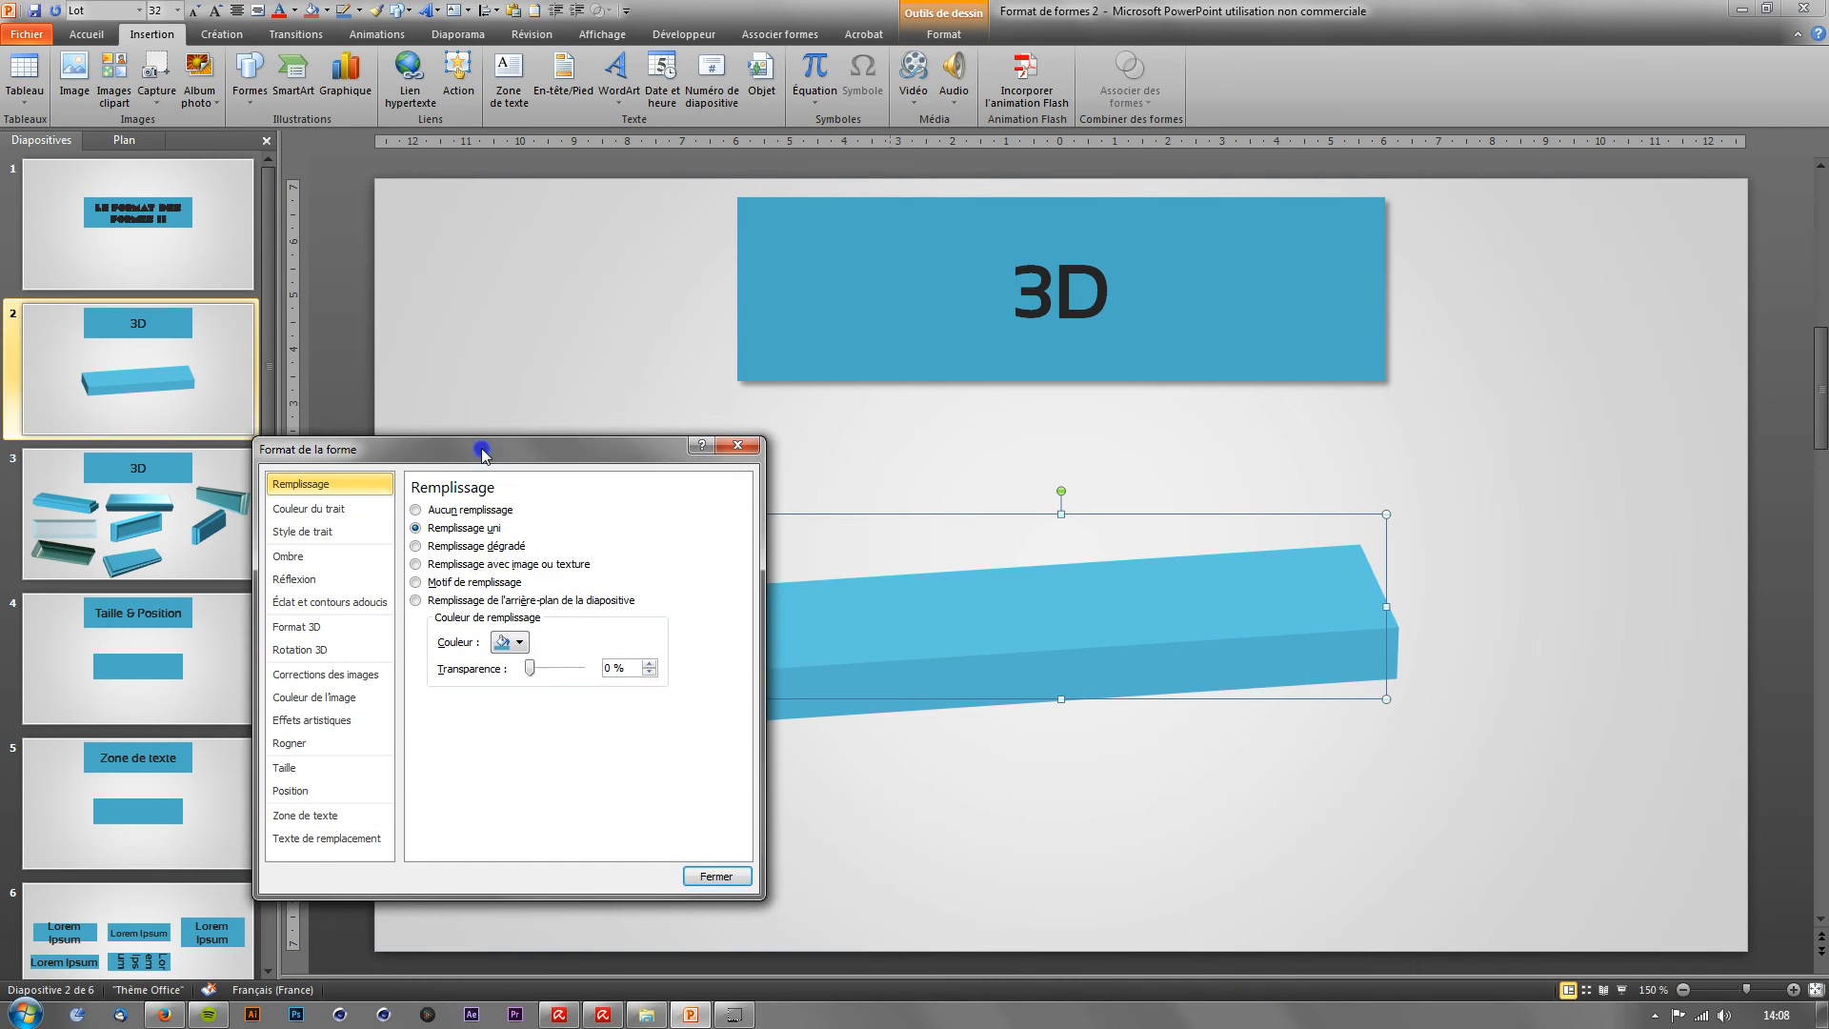
{"action": "left_click", "coordinate": [349, 637]}
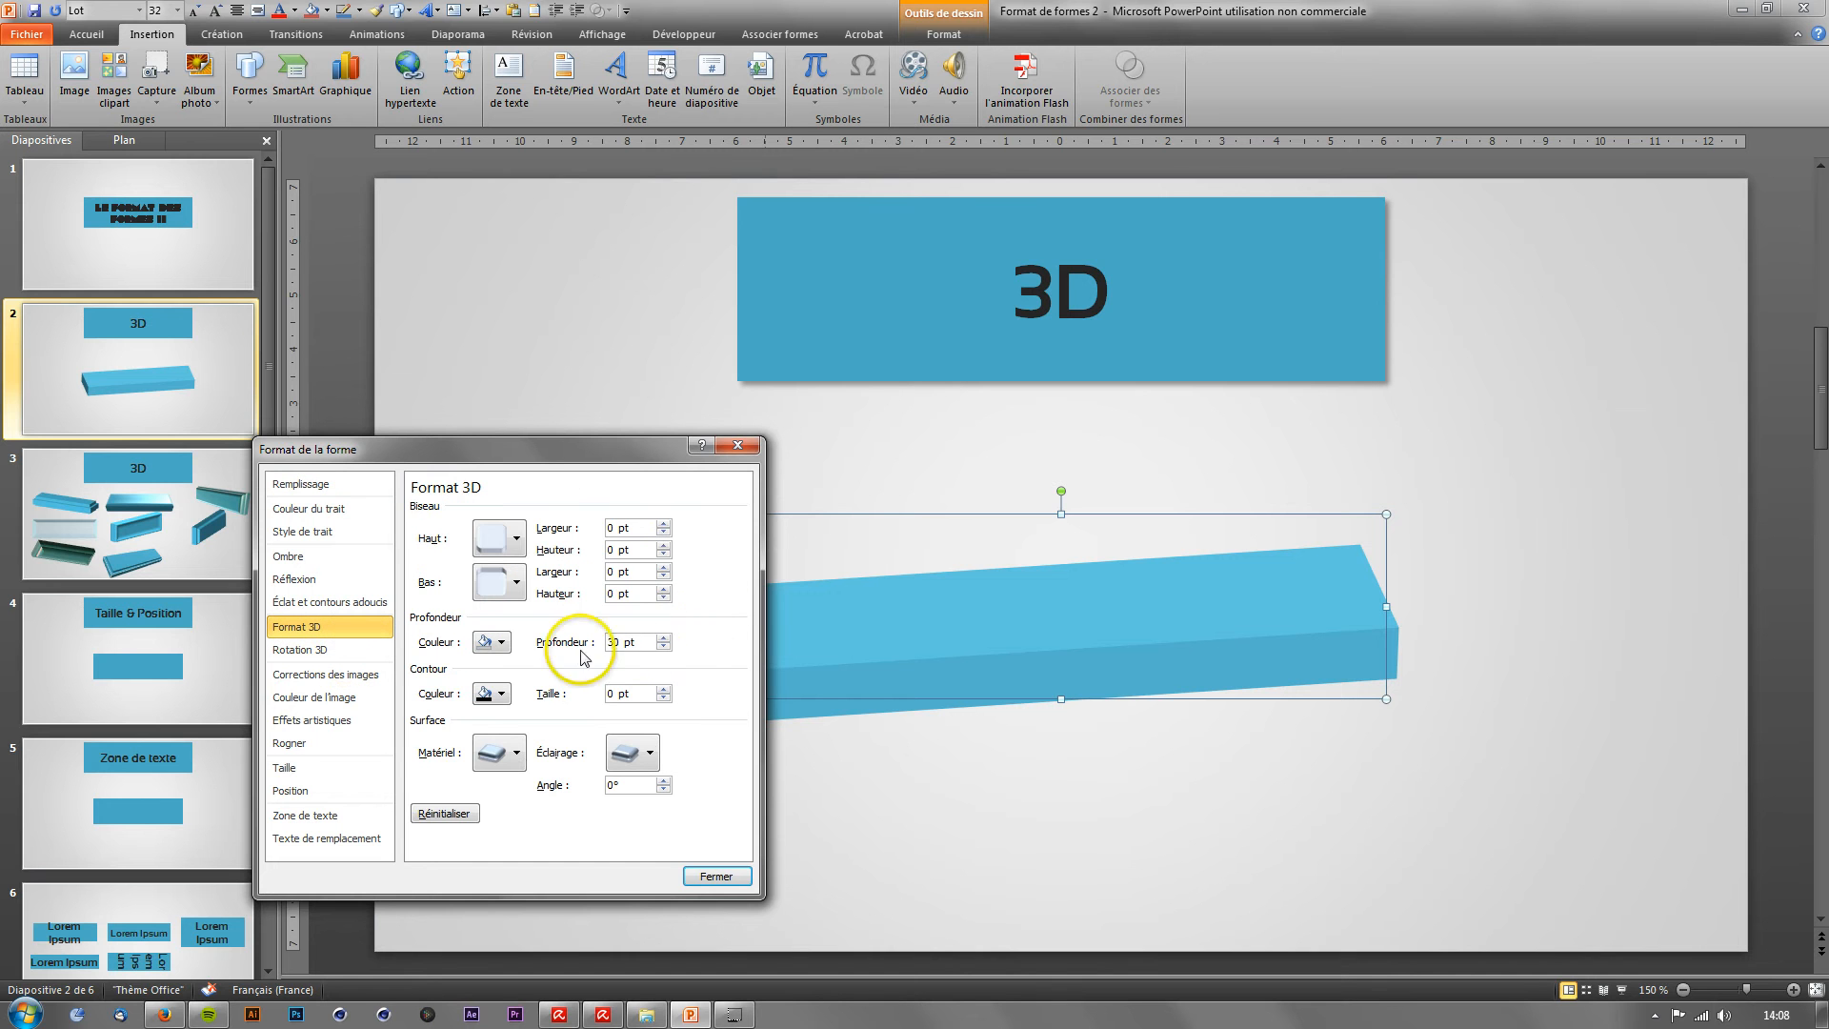
{"action": "left_click", "coordinate": [648, 639]}
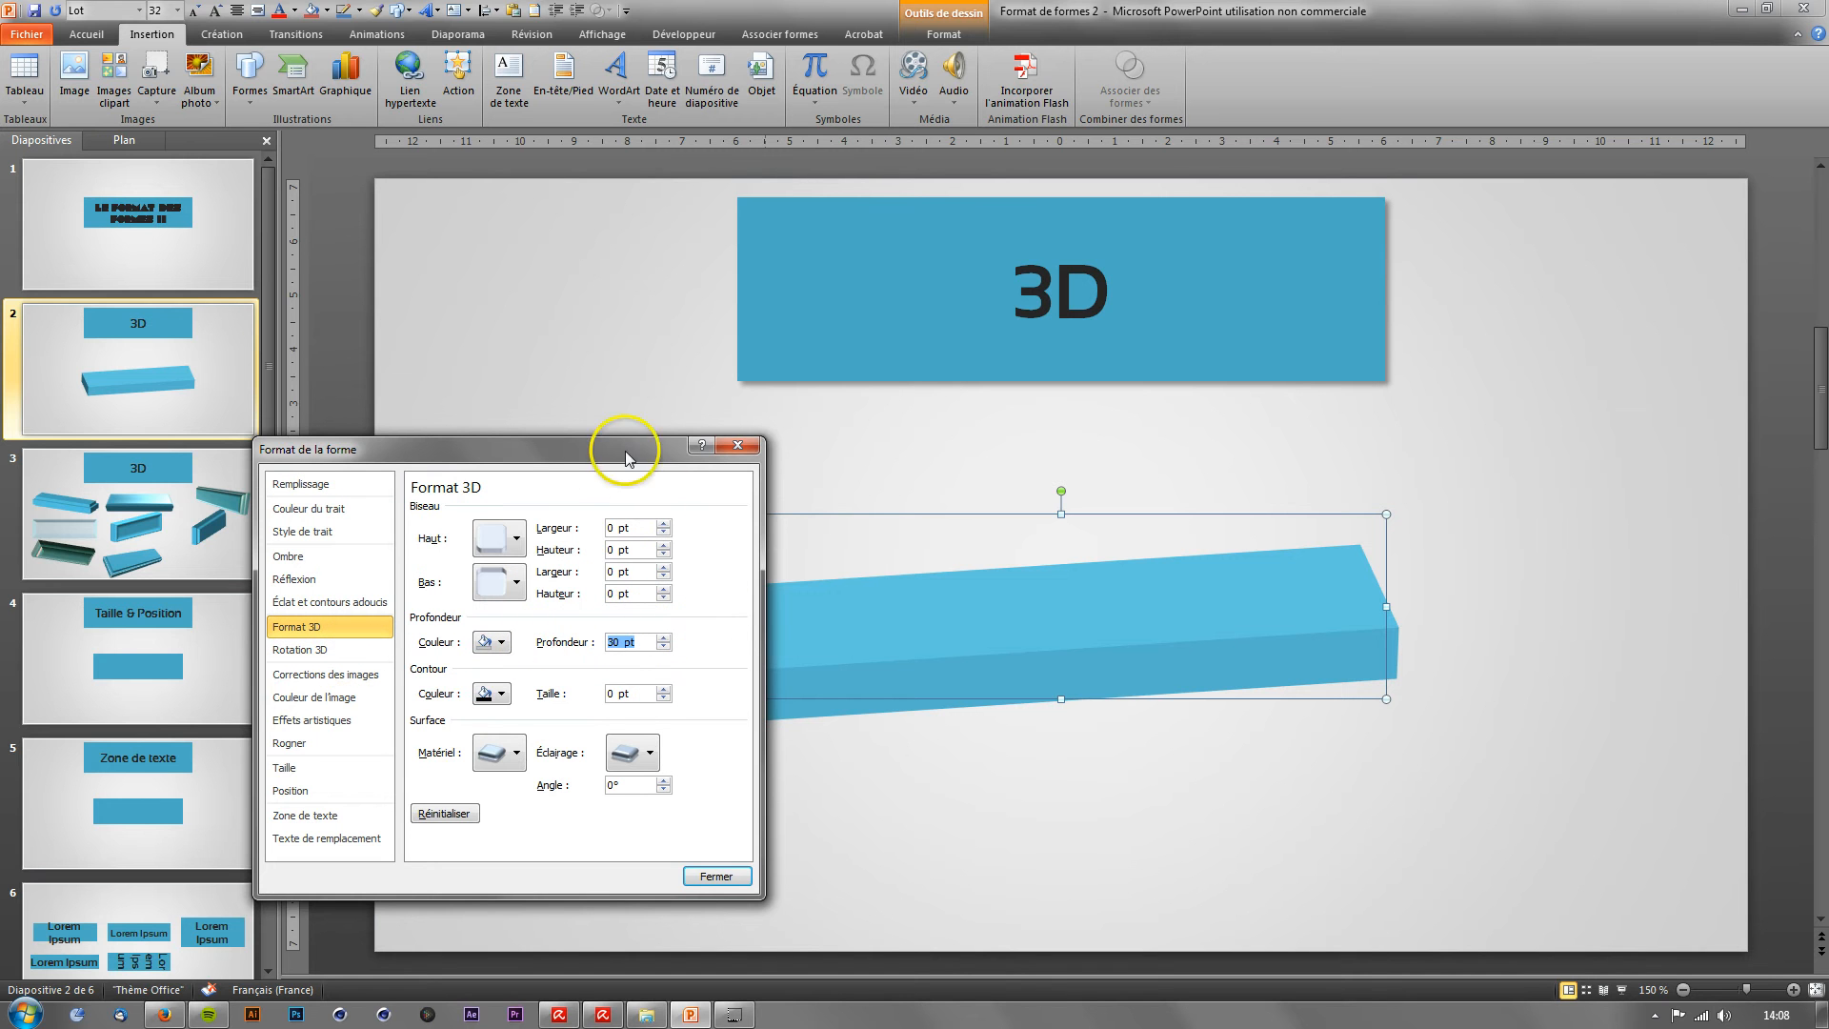
{"action": "left_click_drag", "start_coordinate": [571, 444], "coordinate": [470, 437]}
Step: Try three different top bevel presets on the bar, finishing with the third one, 11 pt wide and 6 pt high
{"action": "left_click", "coordinate": [413, 539]}
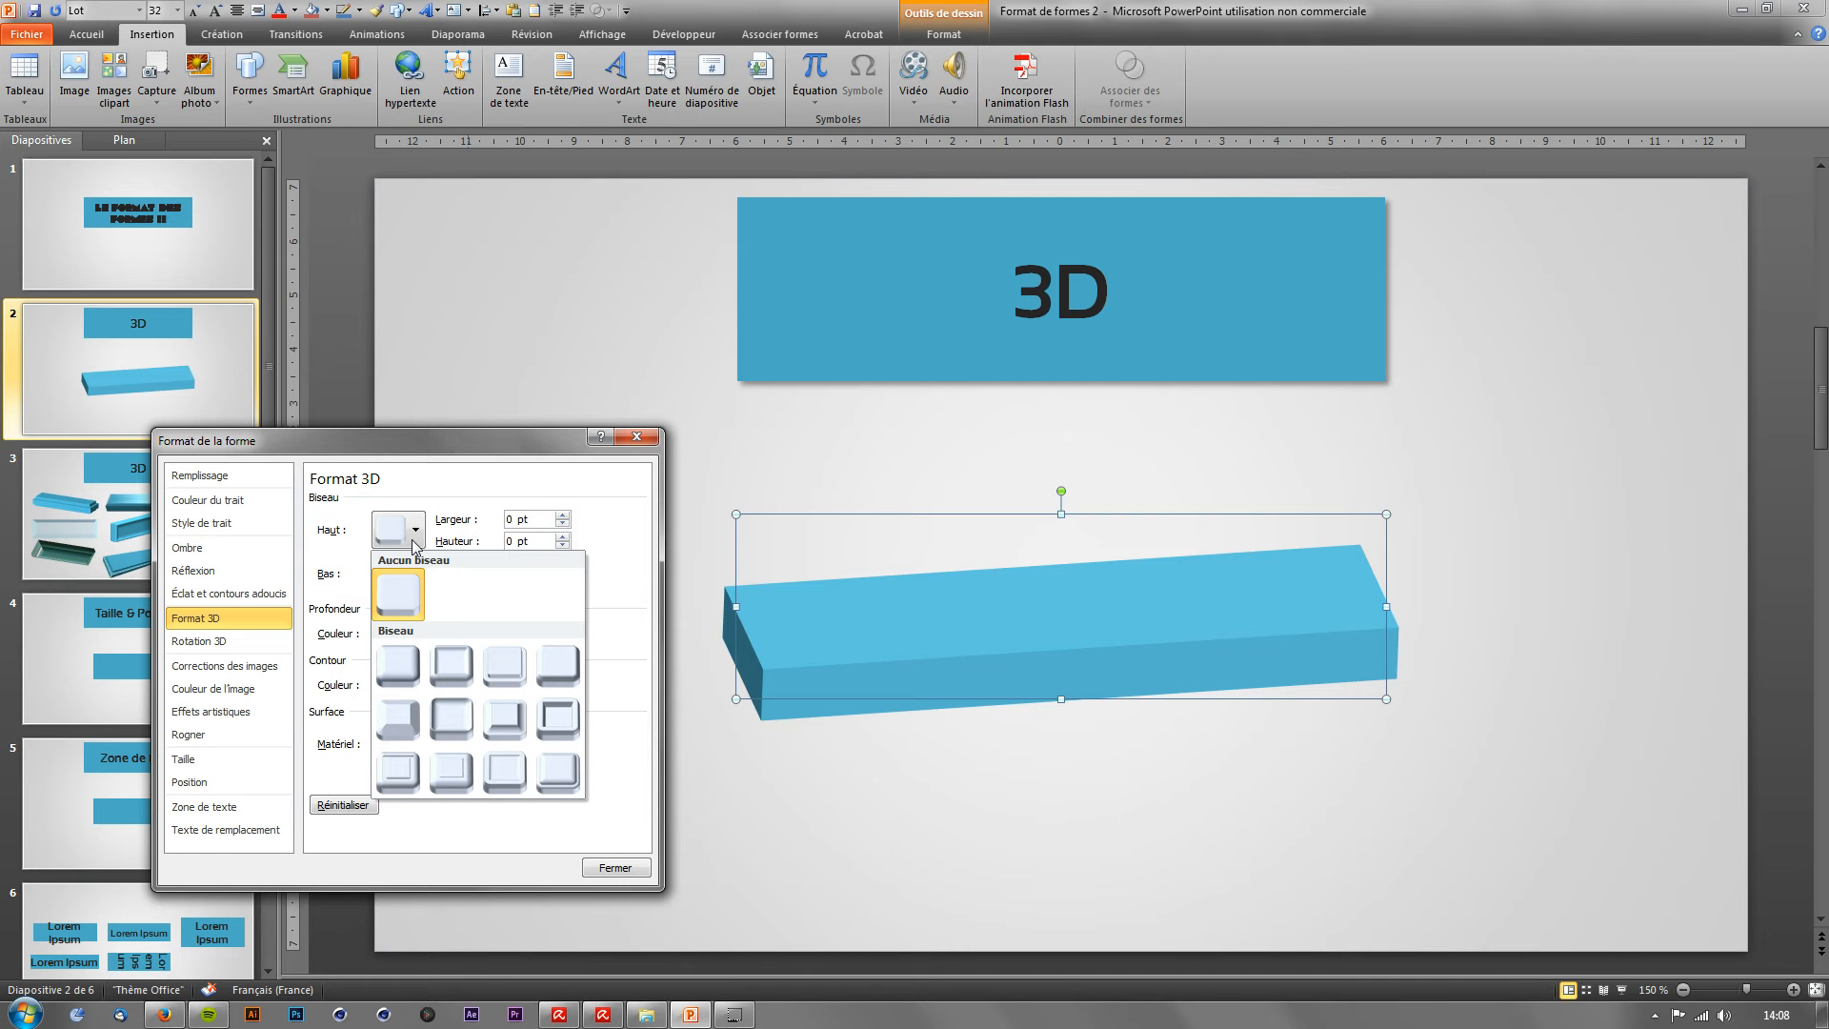
{"action": "left_click", "coordinate": [452, 662]}
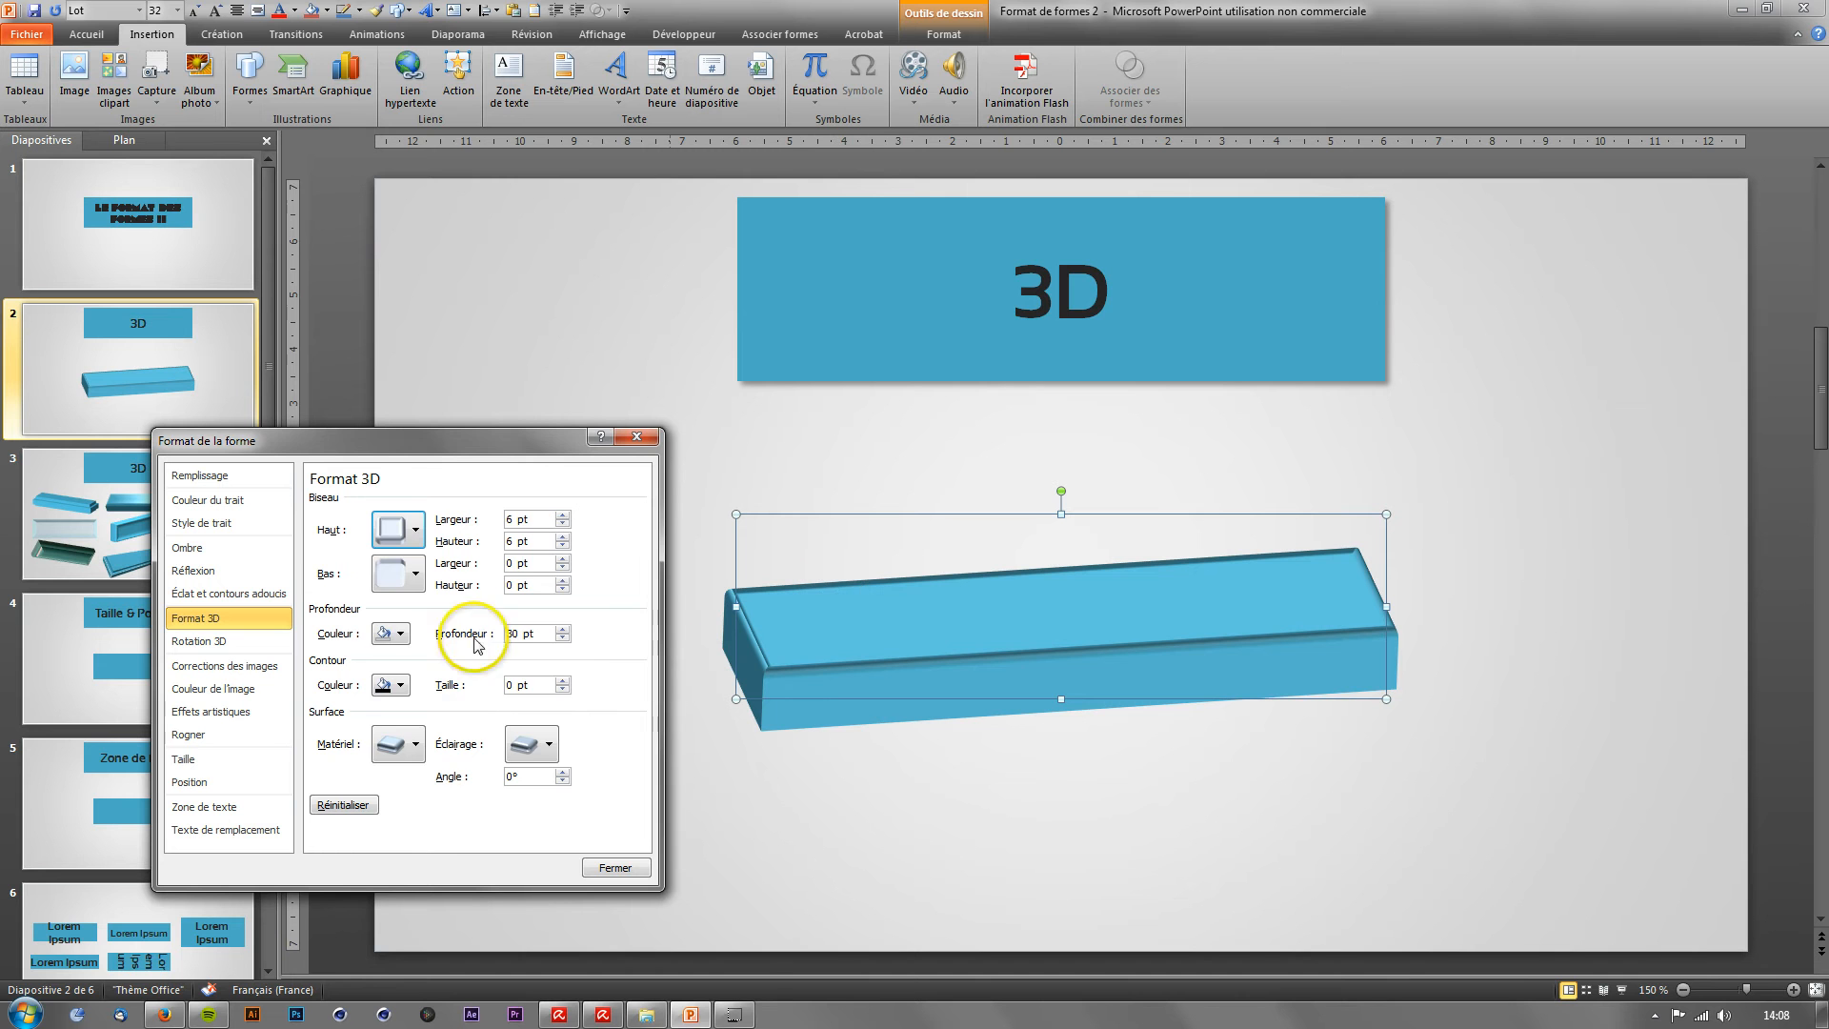
{"action": "left_click", "coordinate": [416, 528]}
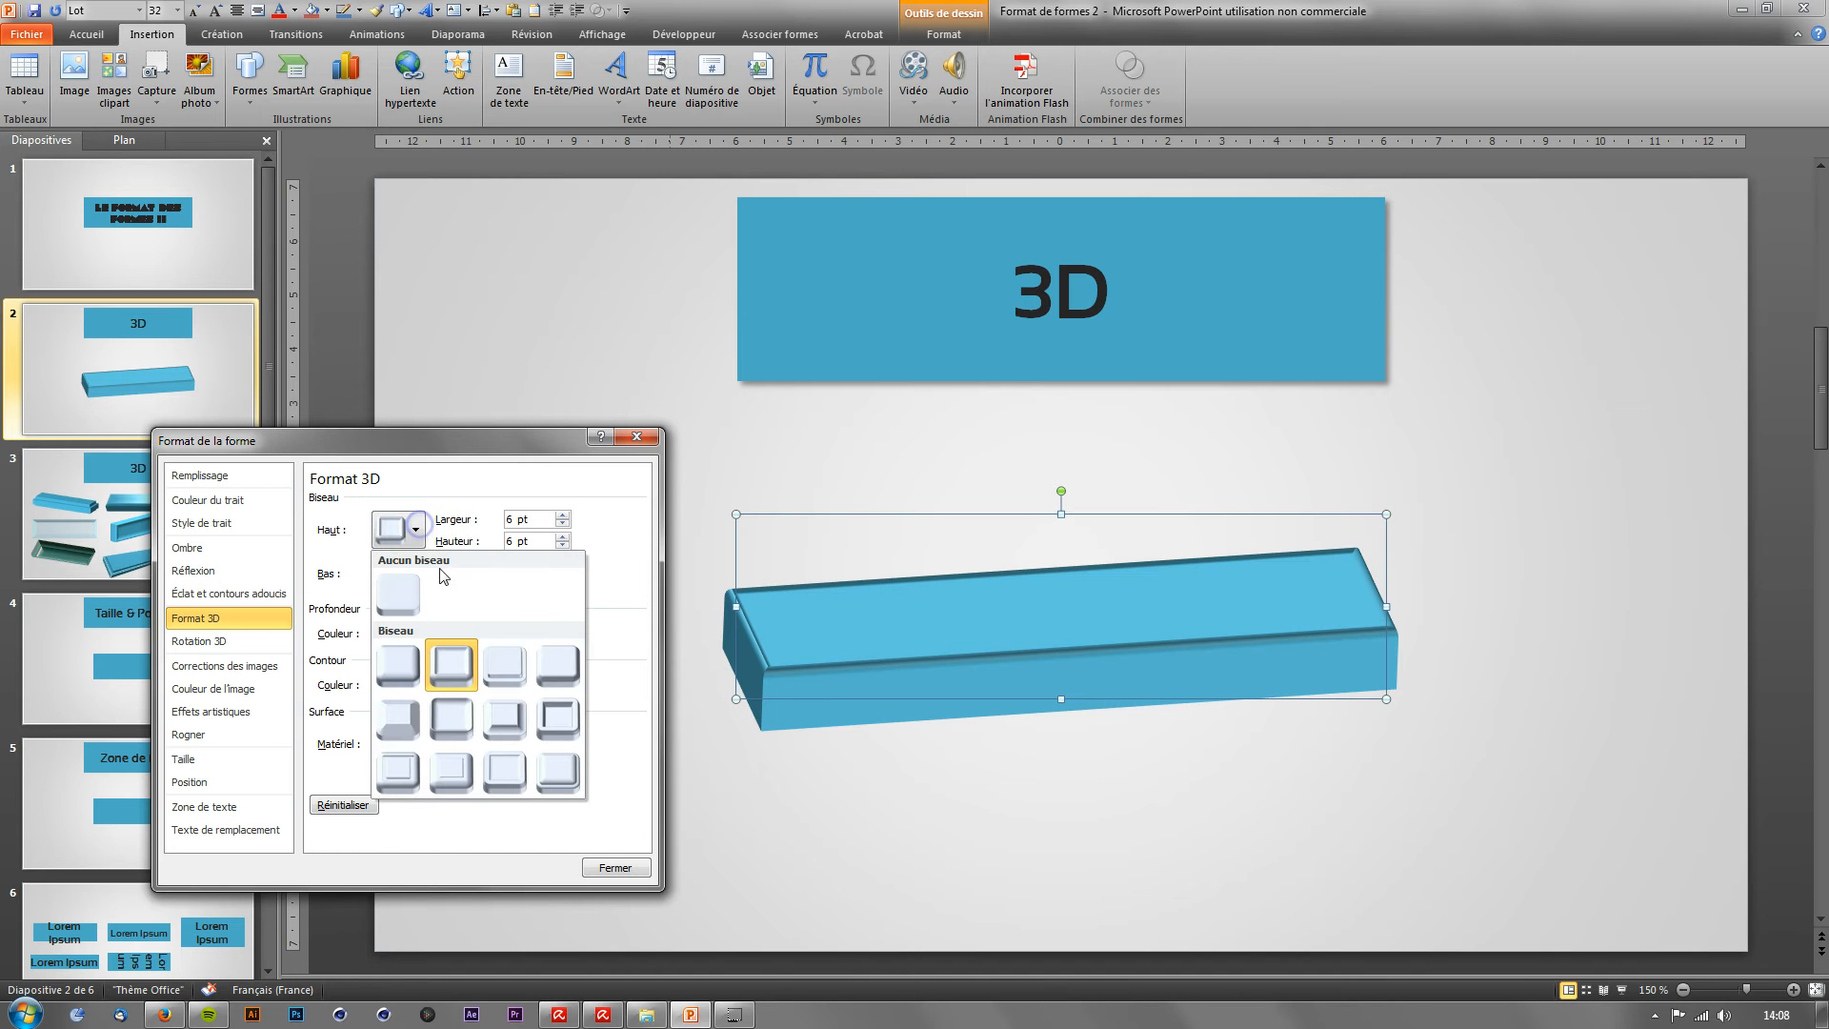
{"action": "left_click", "coordinate": [505, 717]}
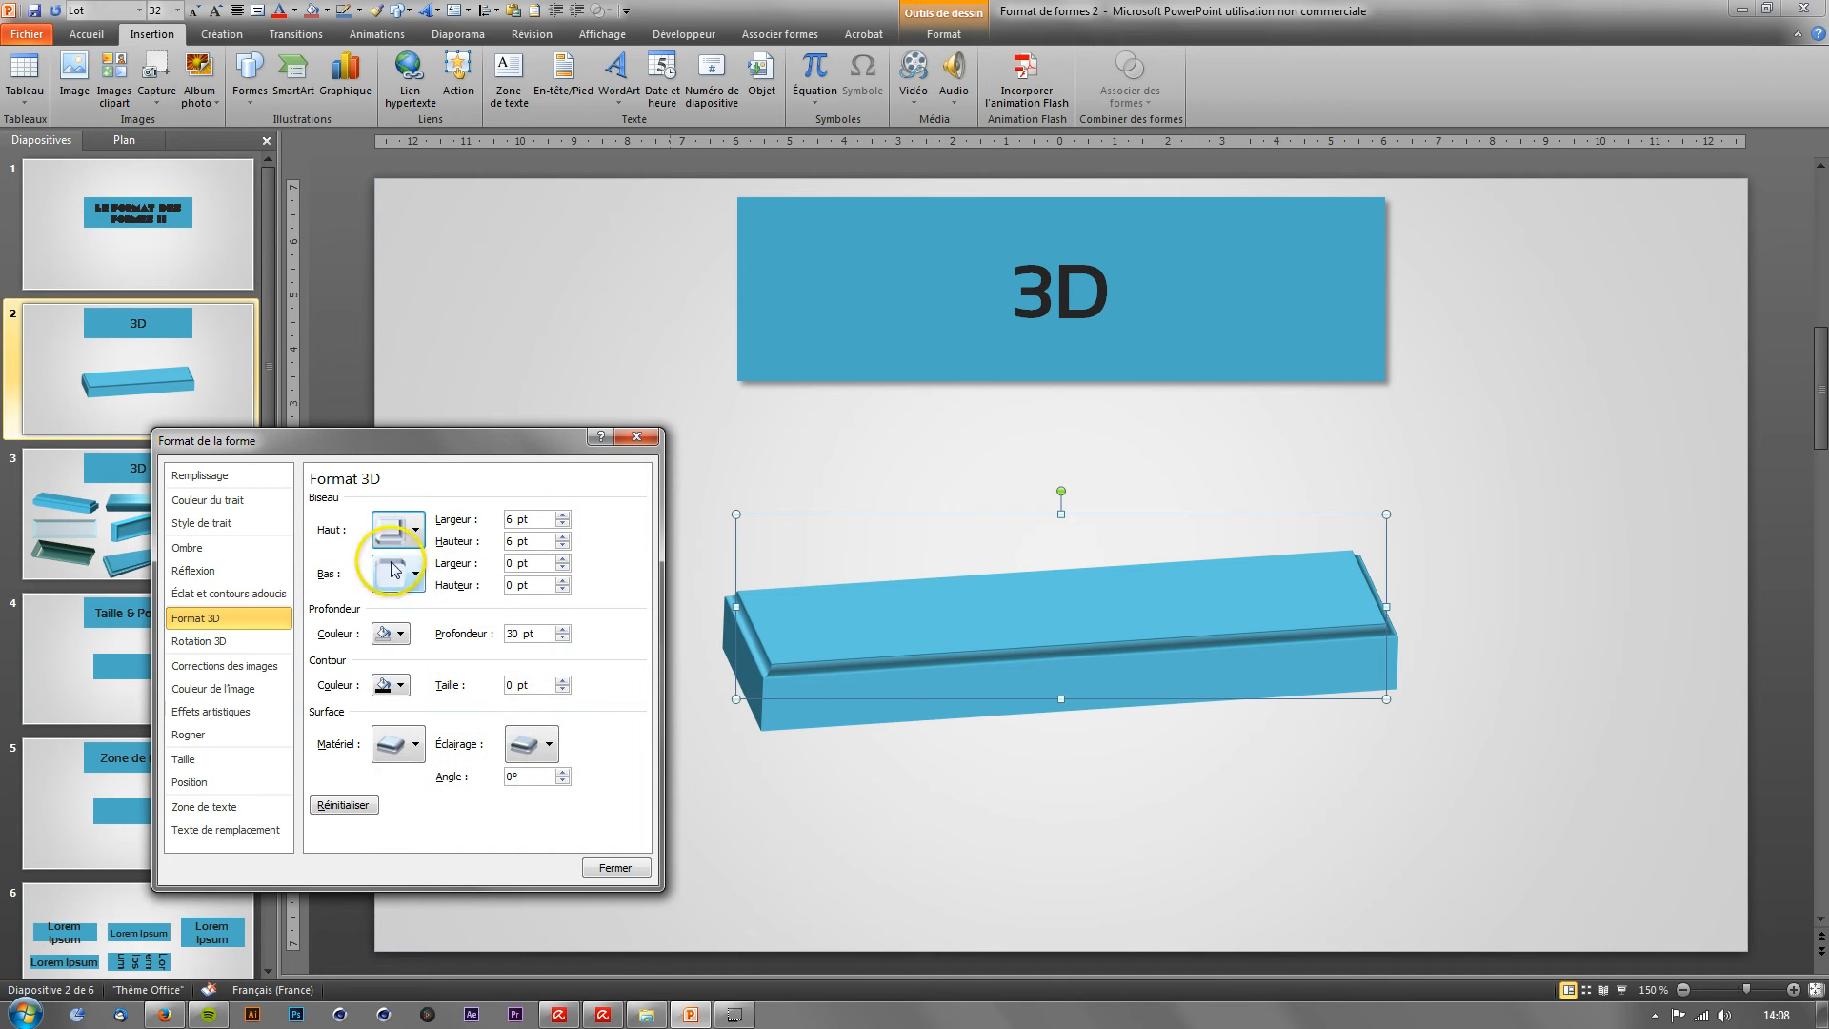
{"action": "left_click", "coordinate": [417, 530]}
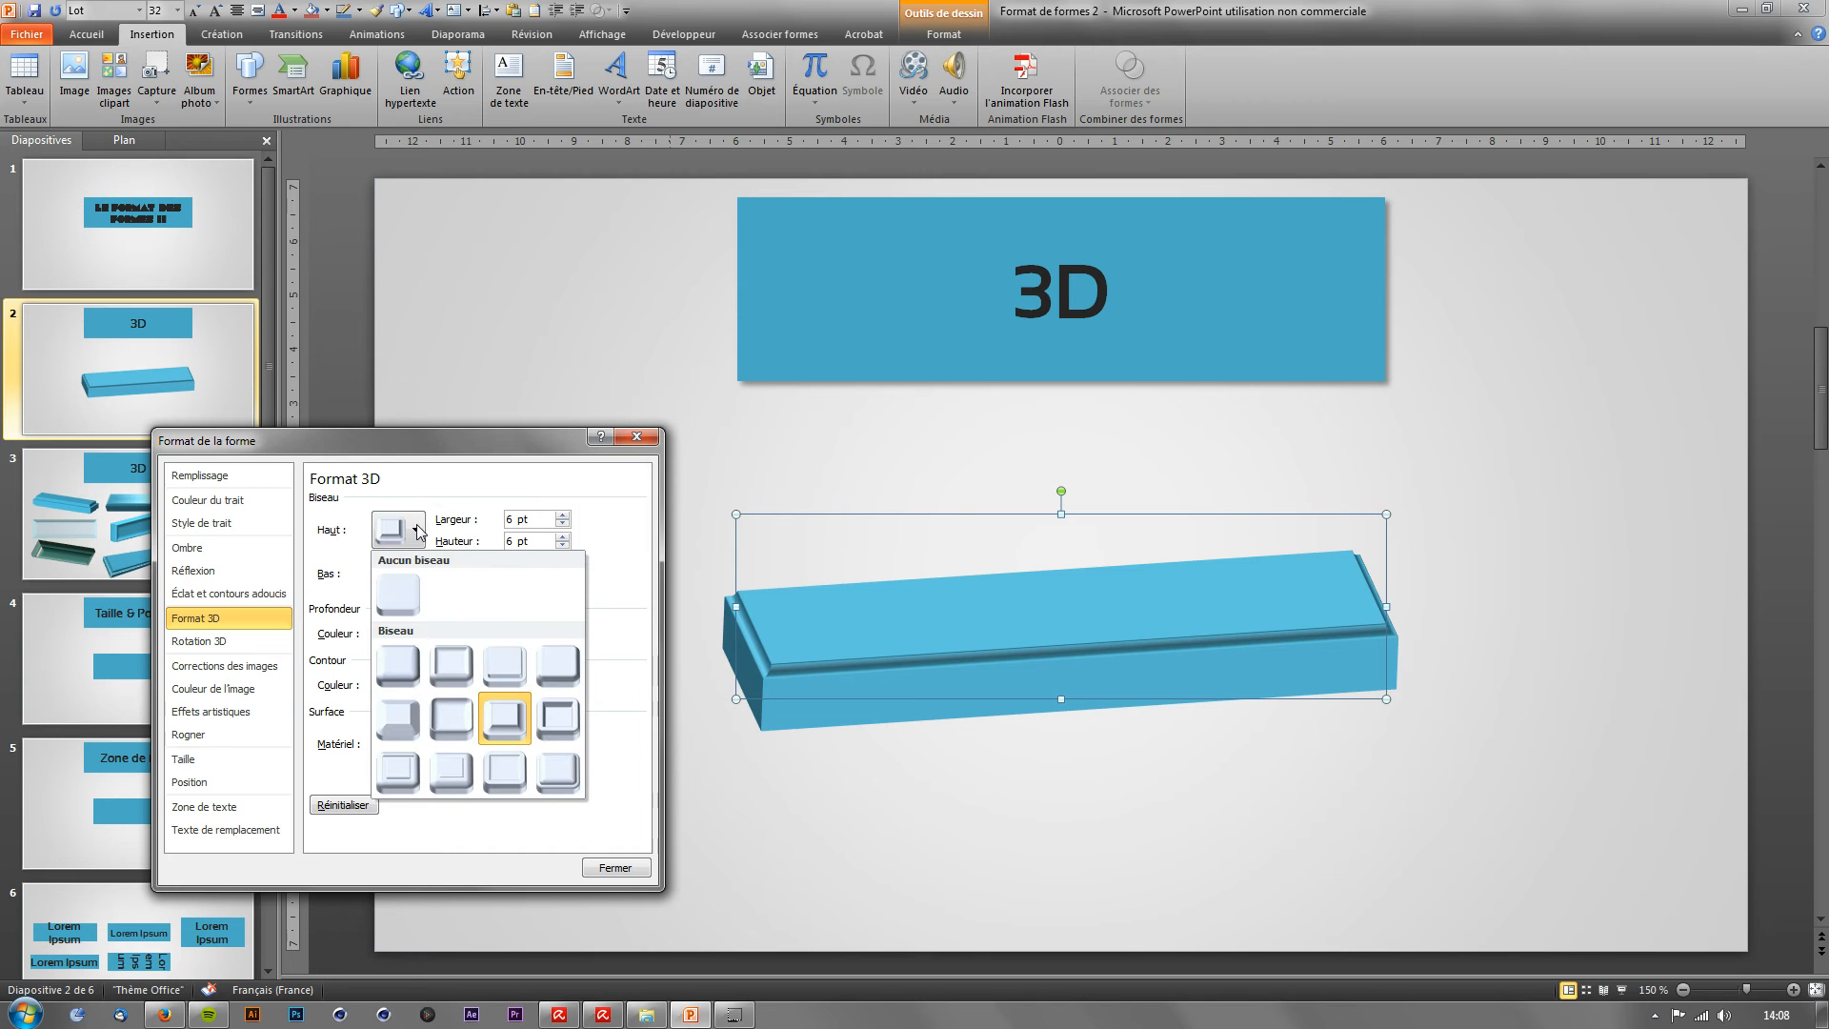
{"action": "left_click", "coordinate": [516, 677]}
Step: Apply the third bevel preset, 11 pt wide and 6 pt high, as the bar's bottom bevel
{"action": "left_click", "coordinate": [416, 573]}
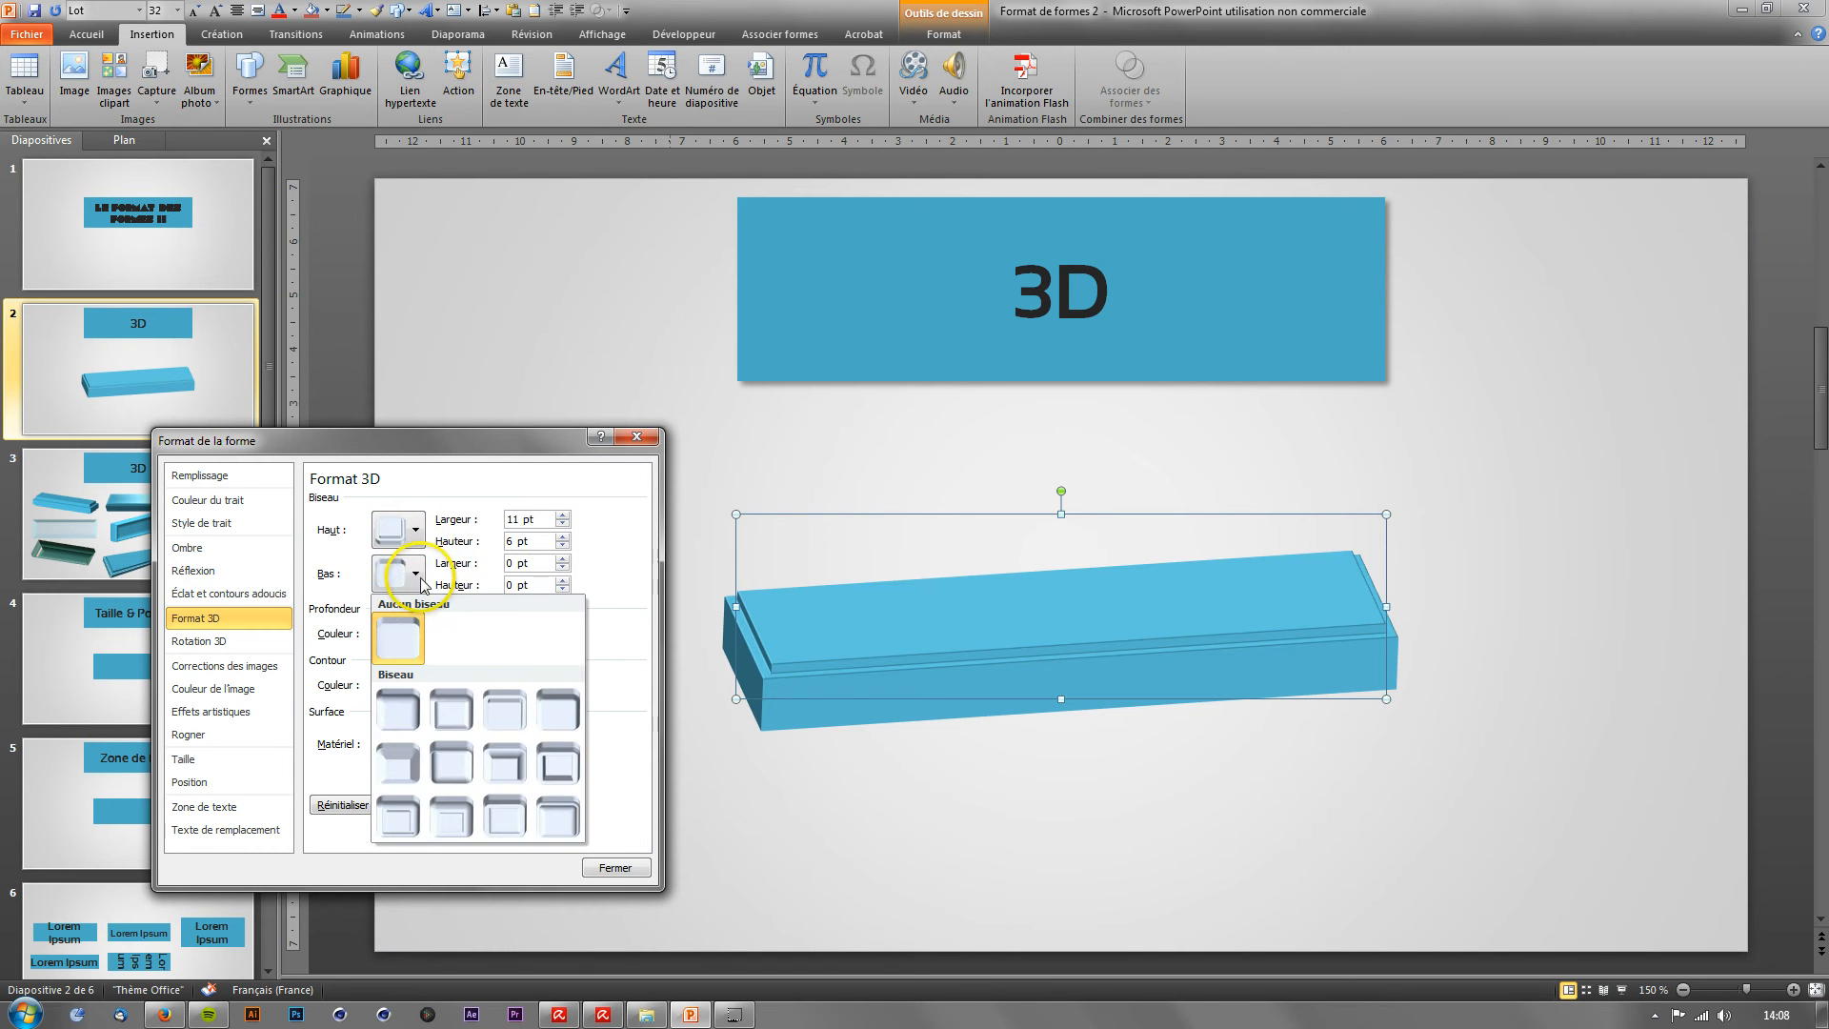
{"action": "left_click", "coordinate": [417, 532]}
{"action": "left_click", "coordinate": [378, 531]}
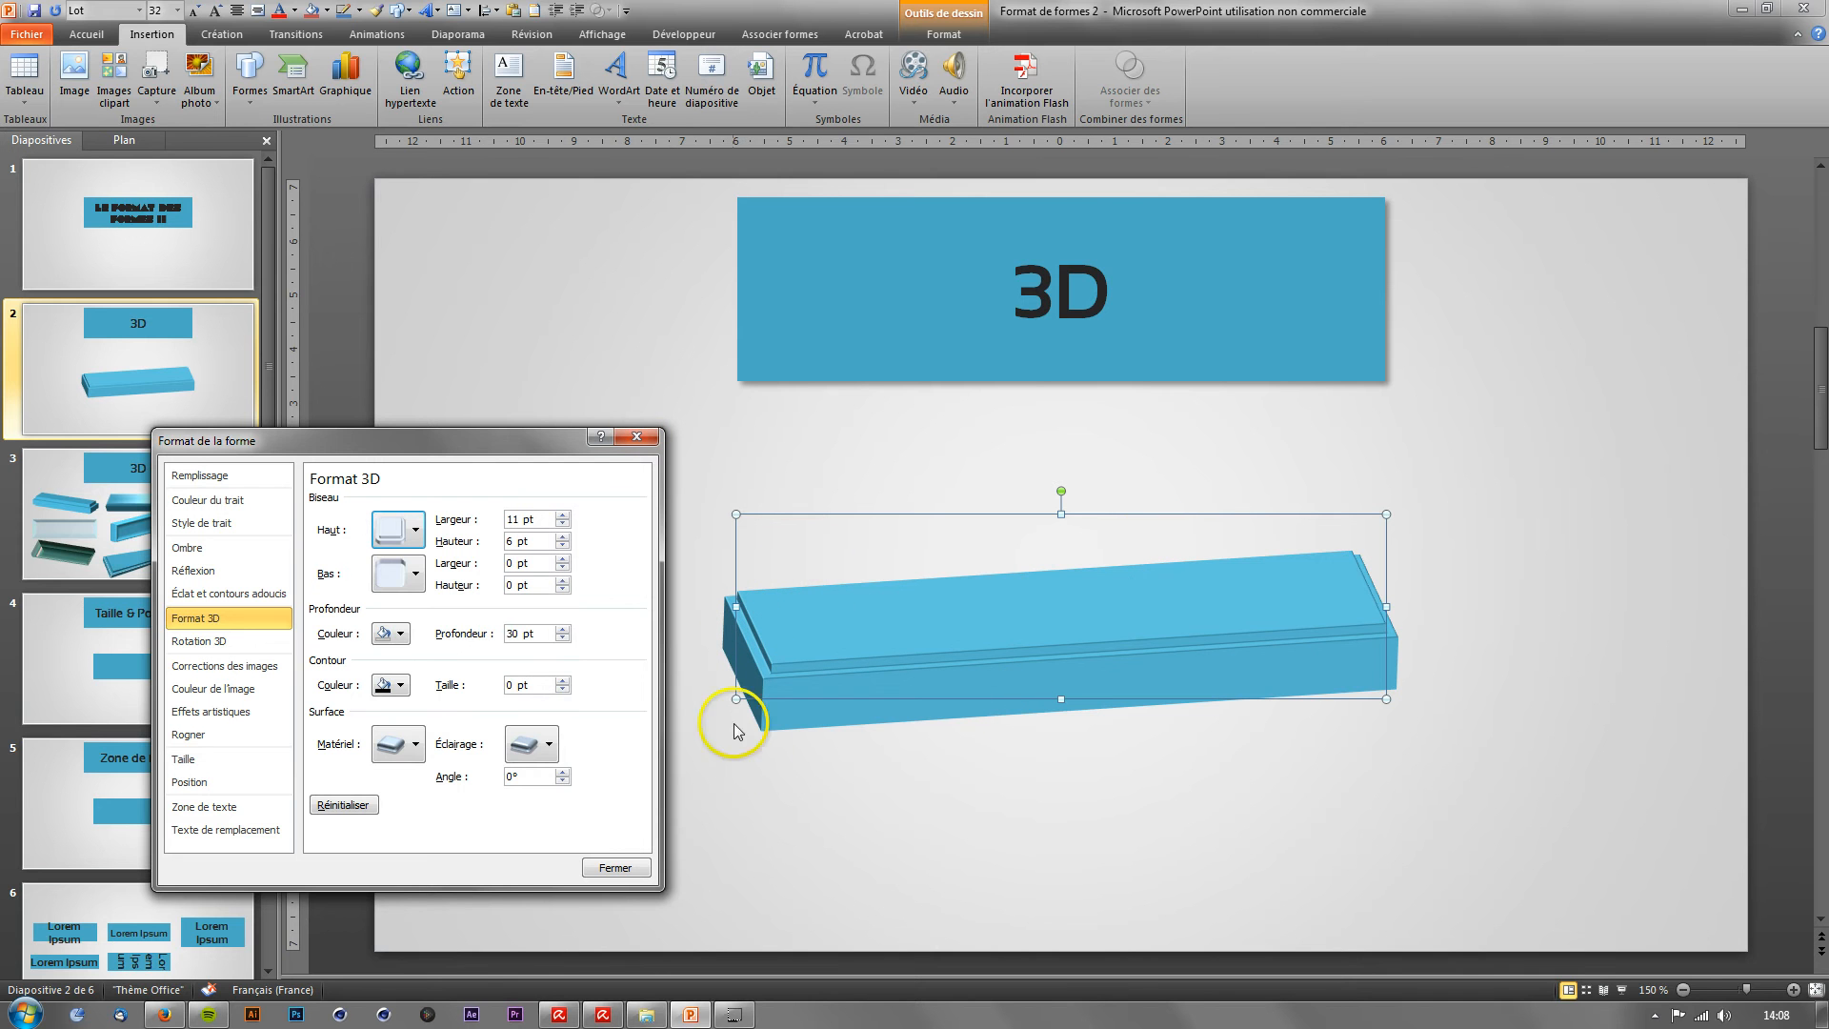
{"action": "left_click", "coordinate": [416, 574]}
{"action": "left_click", "coordinate": [514, 714]}
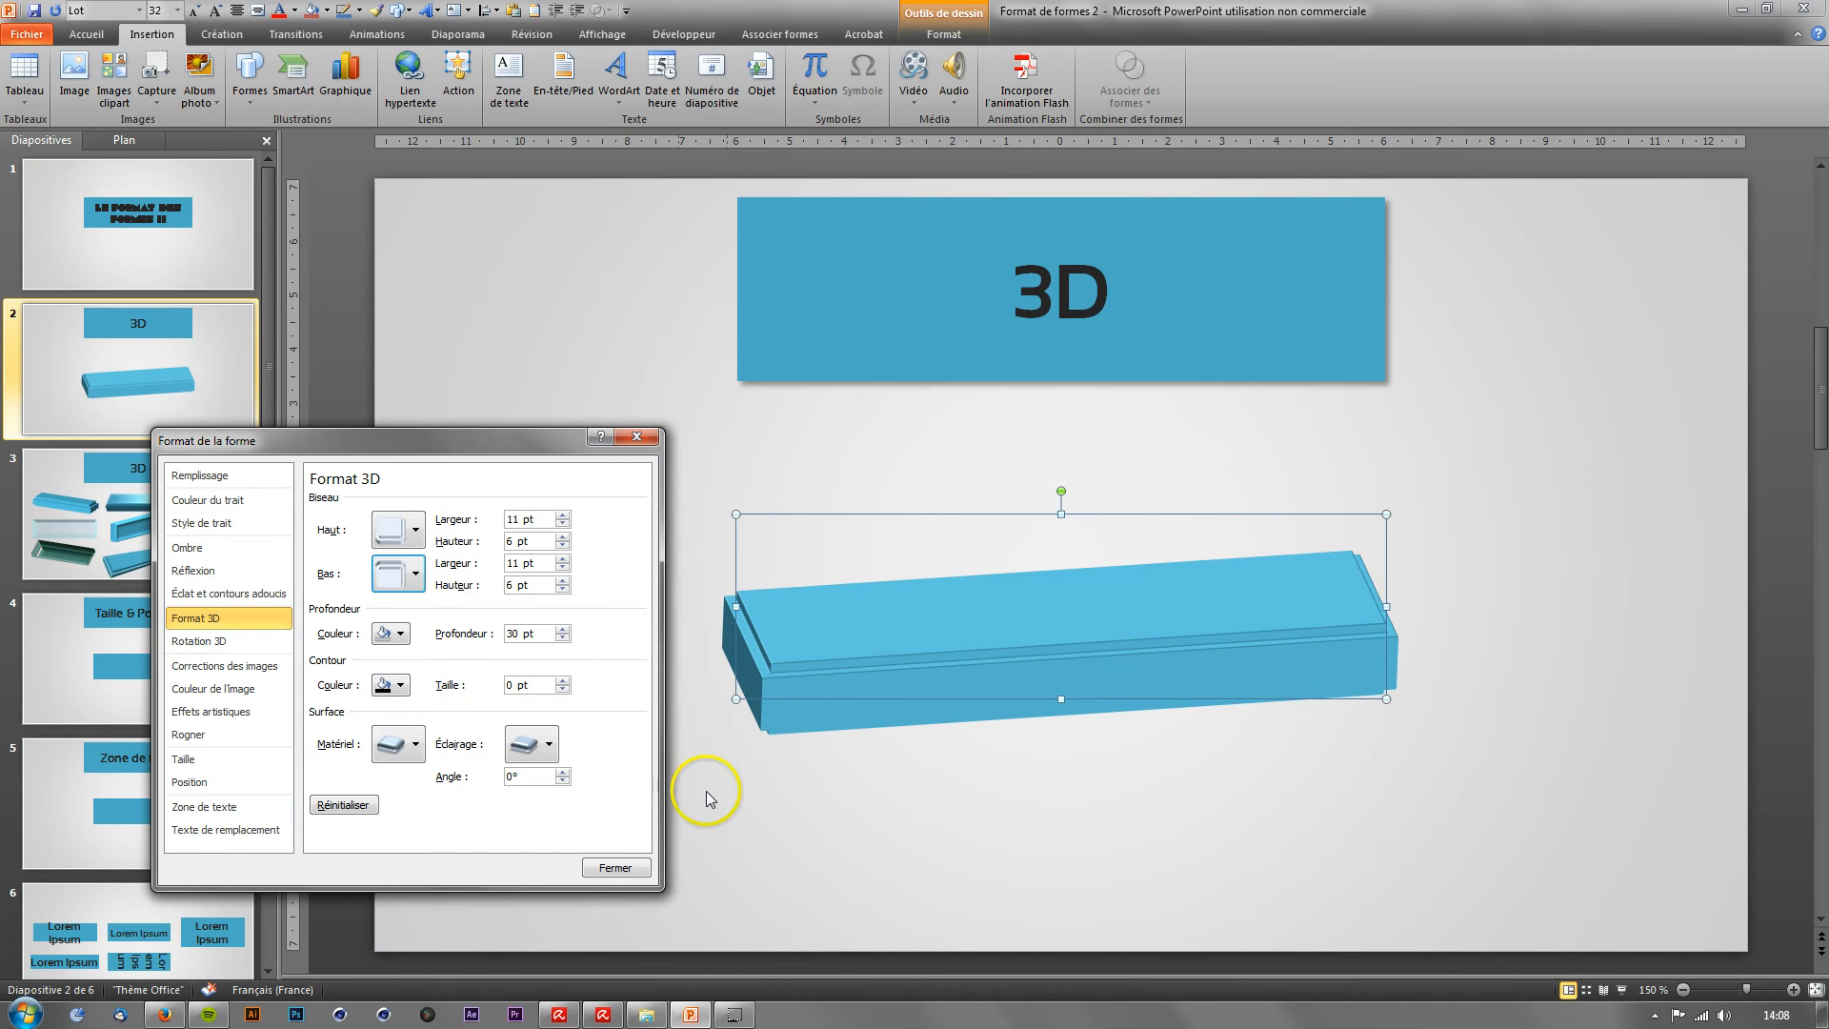
Step: Switch the bar's top bevel to the Art Déco preset and set its width to 42.5 pt
{"action": "left_click", "coordinate": [414, 544]}
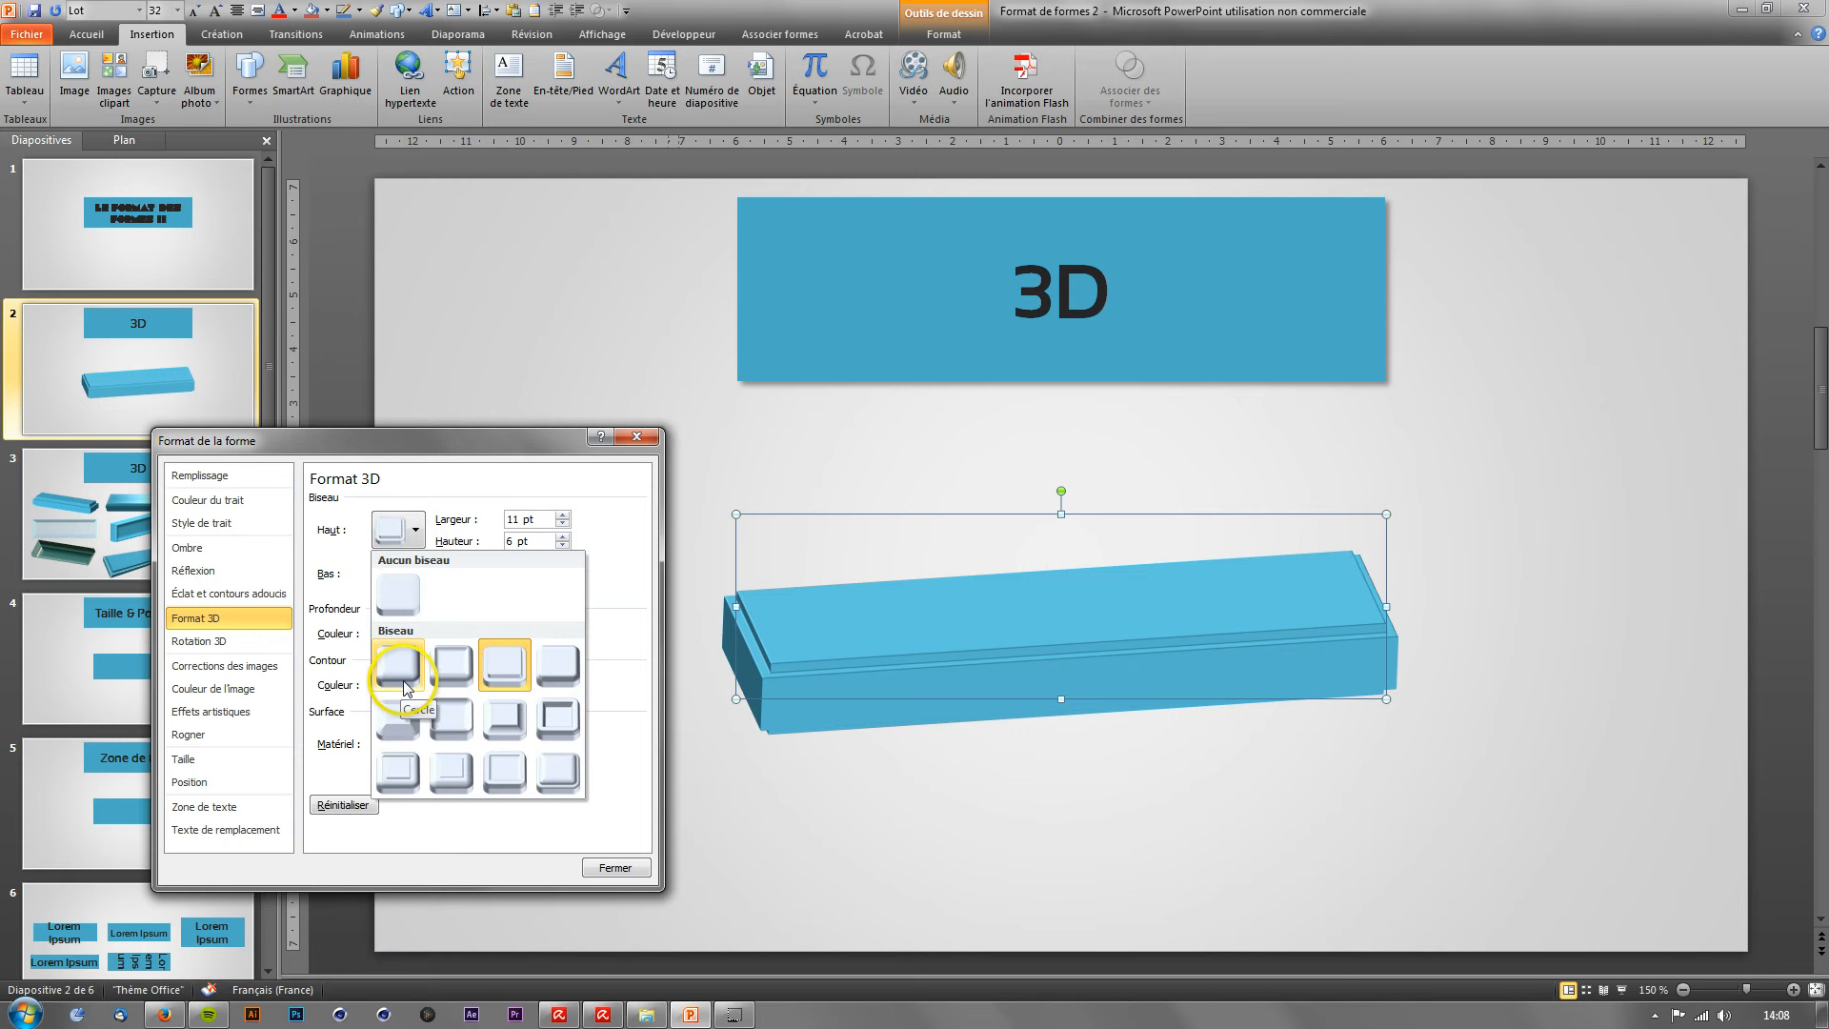
{"action": "left_click", "coordinate": [564, 773]}
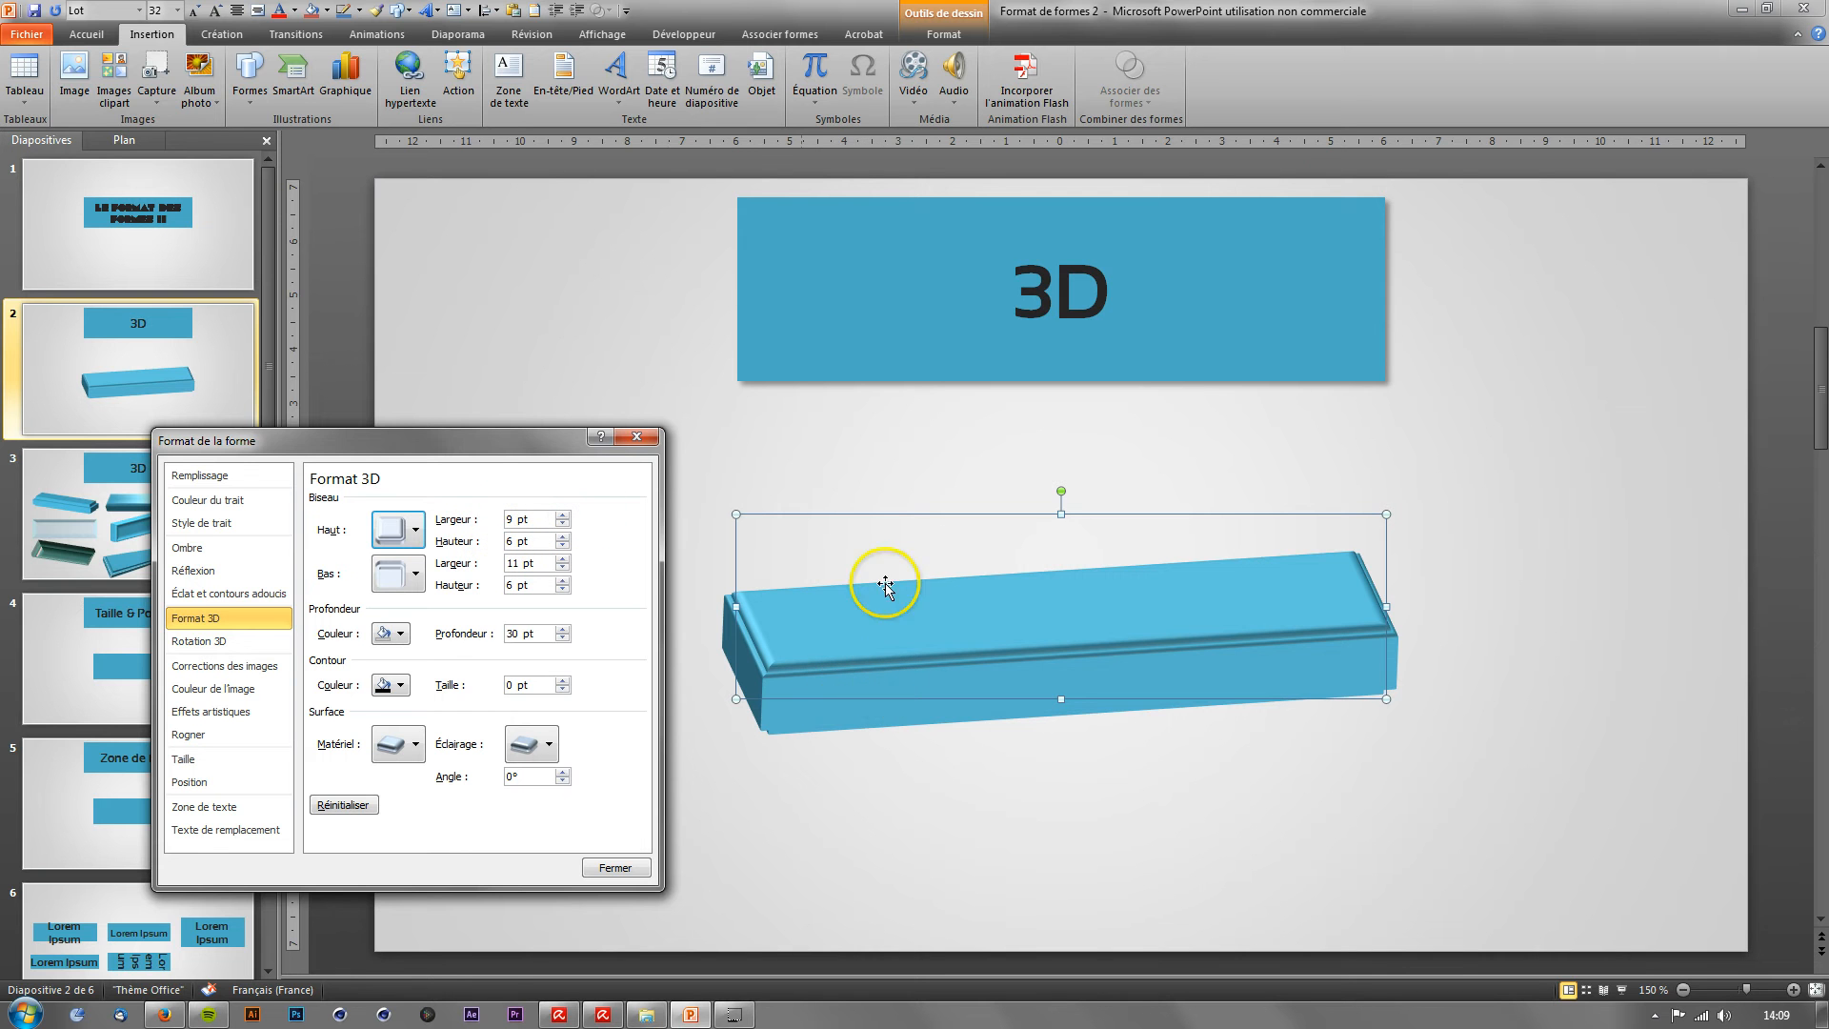
{"action": "left_click", "coordinate": [563, 515]}
{"action": "left_click", "coordinate": [563, 514]}
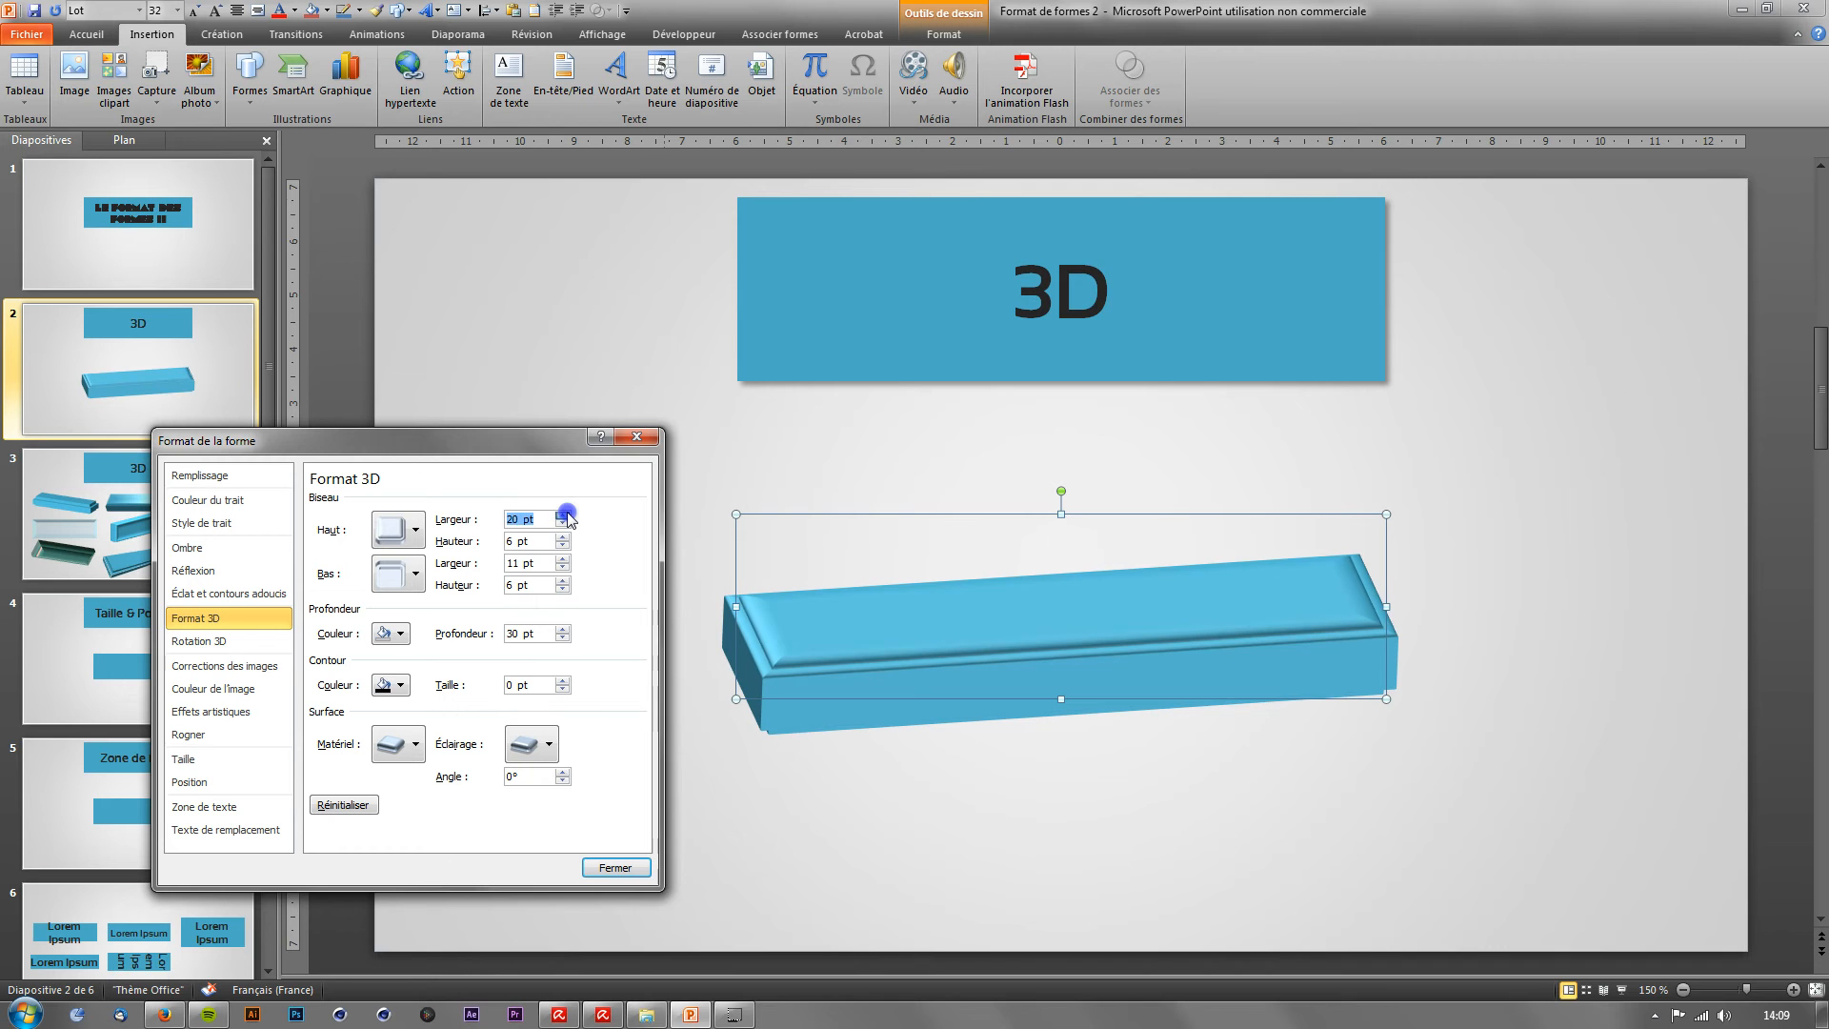
{"action": "left_click", "coordinate": [563, 515]}
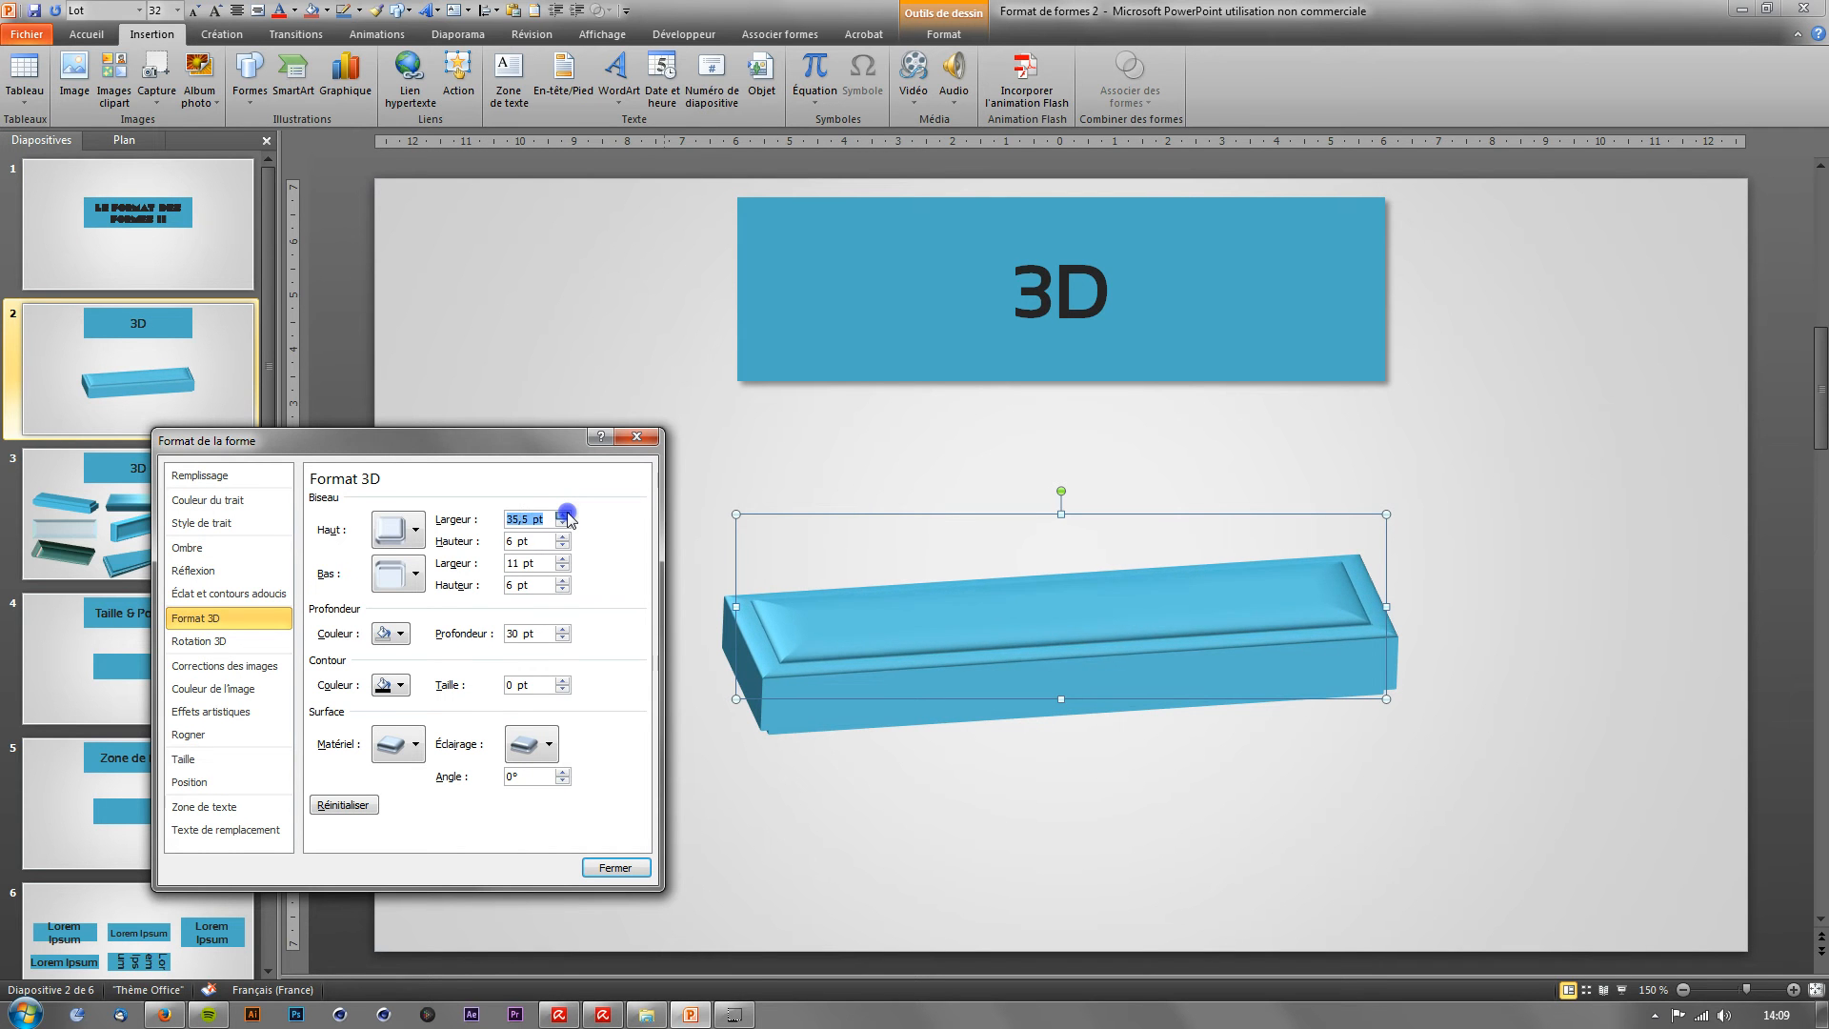
{"action": "left_click", "coordinate": [563, 514]}
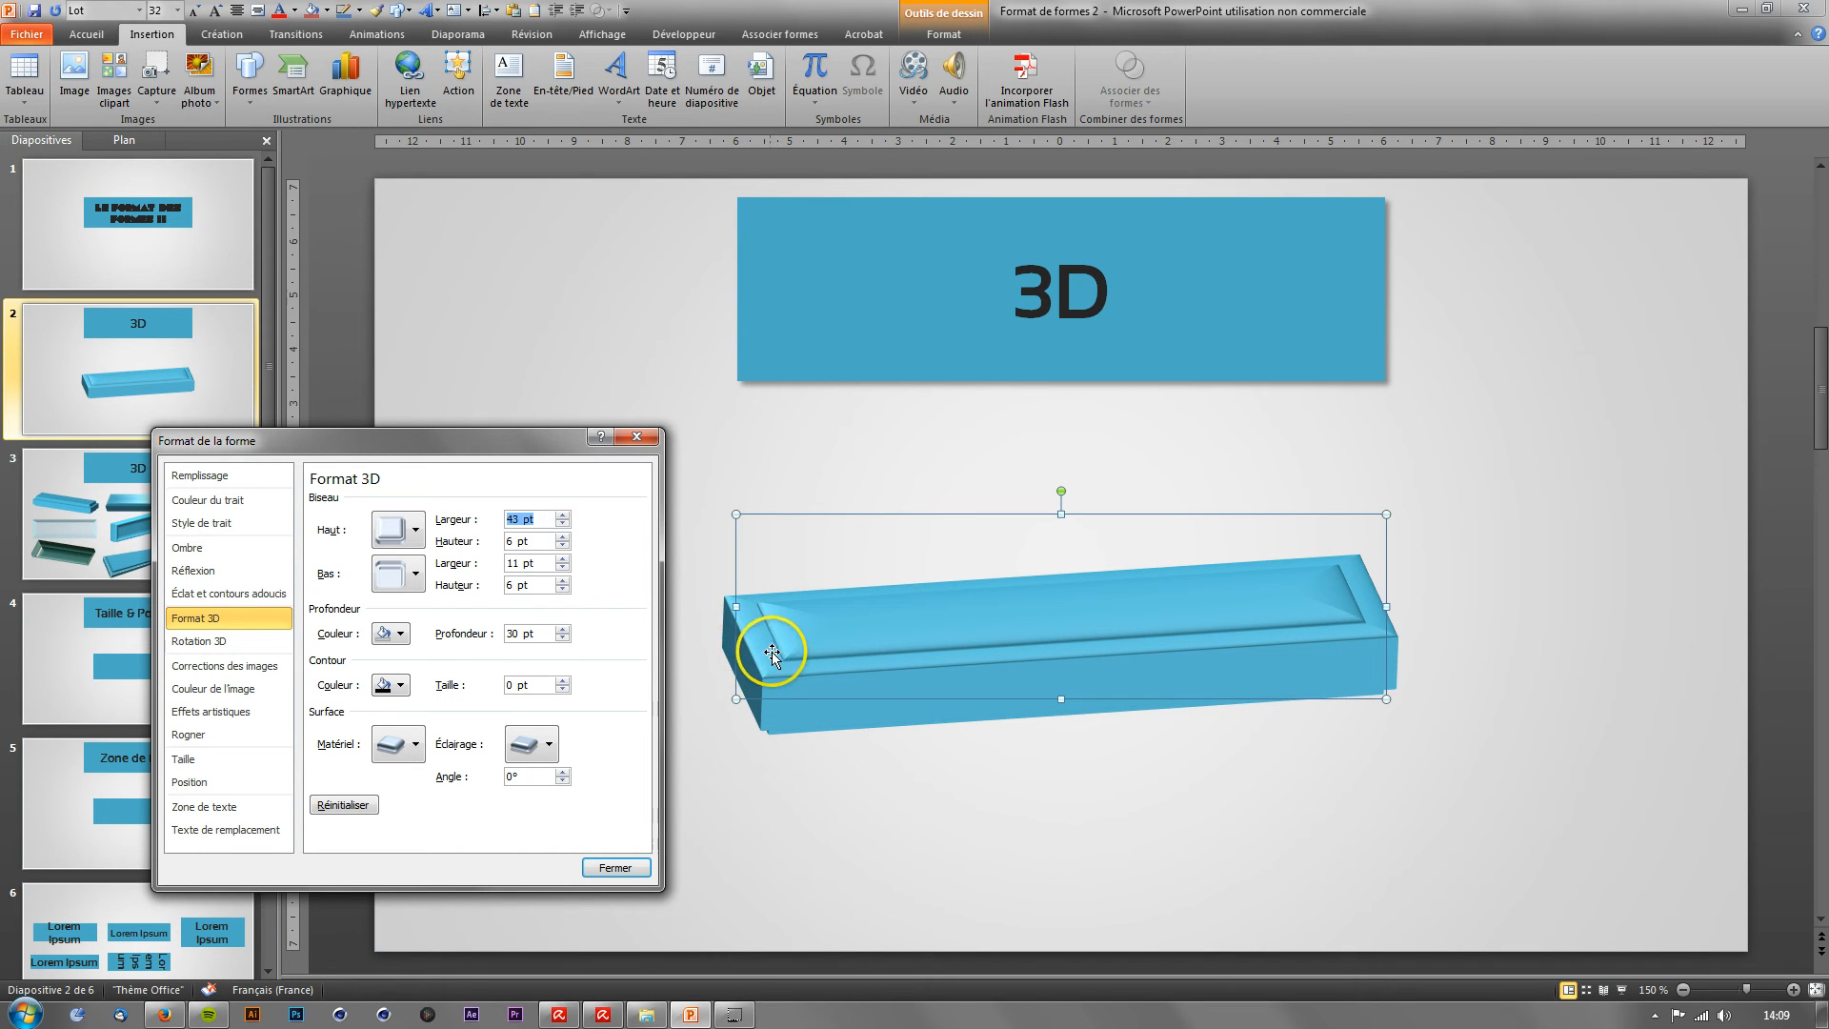
{"action": "left_click", "coordinate": [564, 524]}
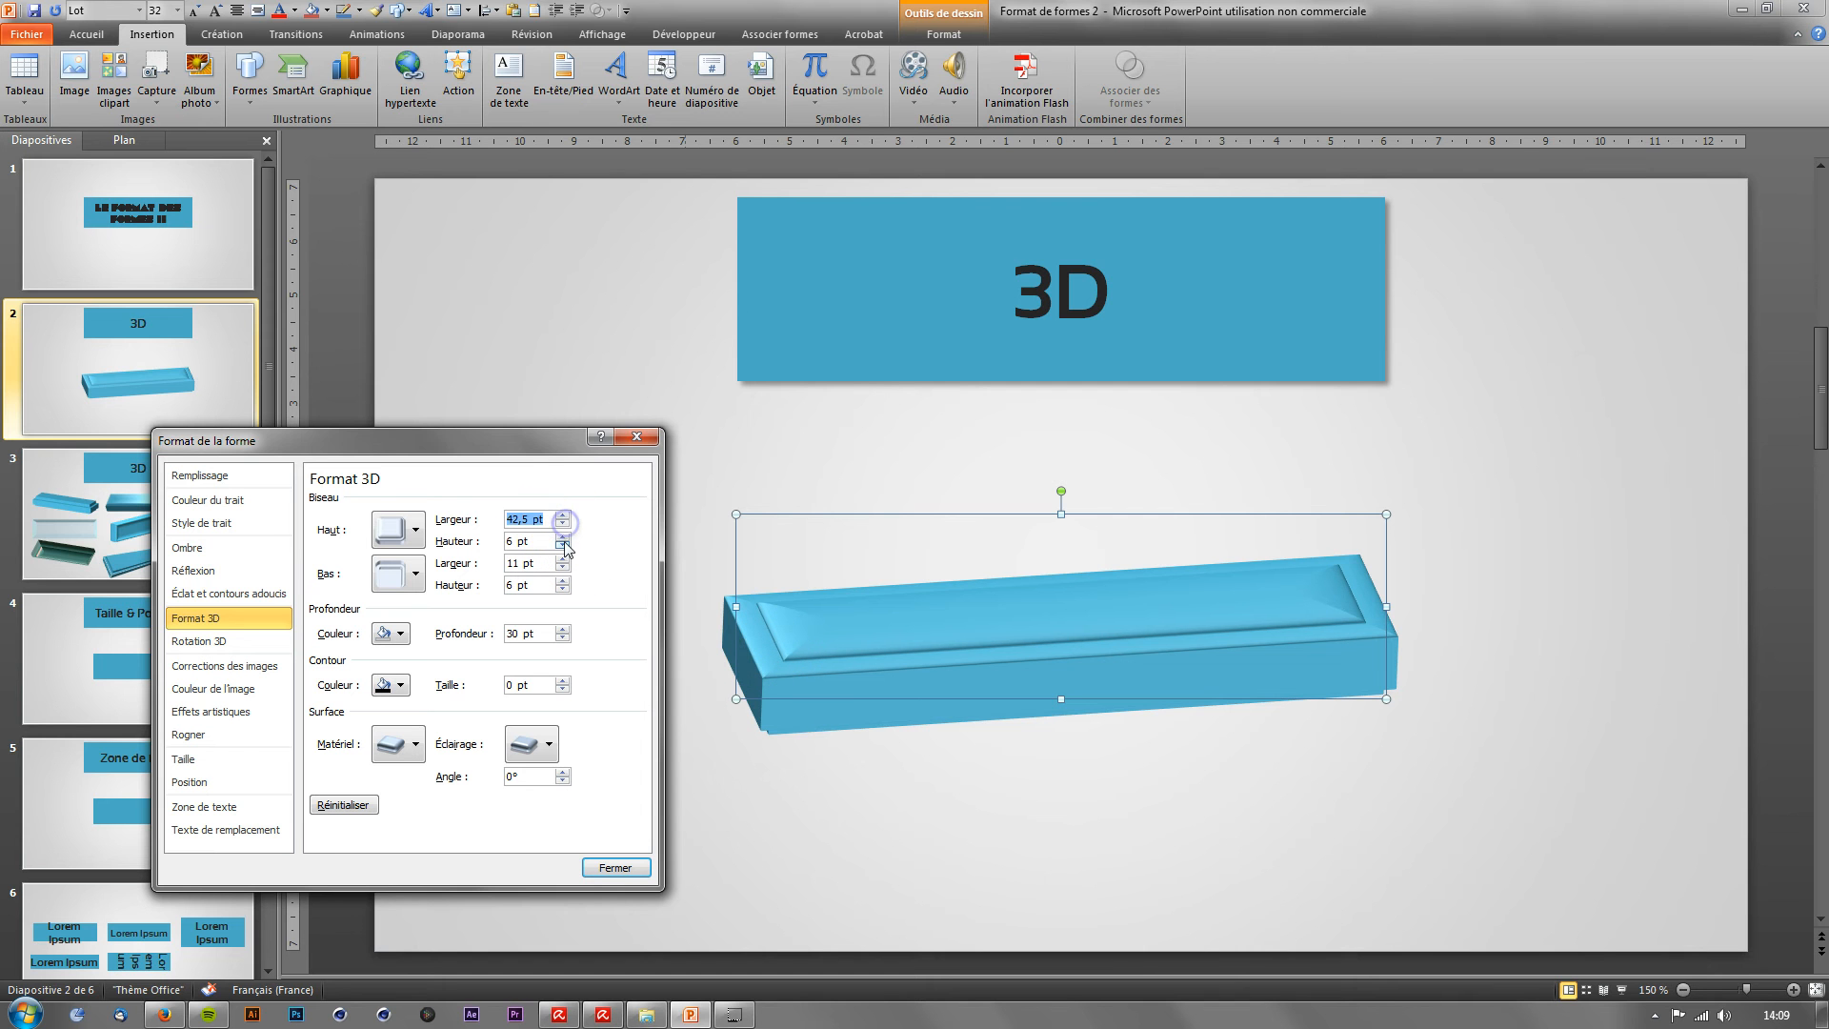
Step: Set the height of the bar's top bevel to 32 pt
{"action": "left_click", "coordinate": [563, 537]}
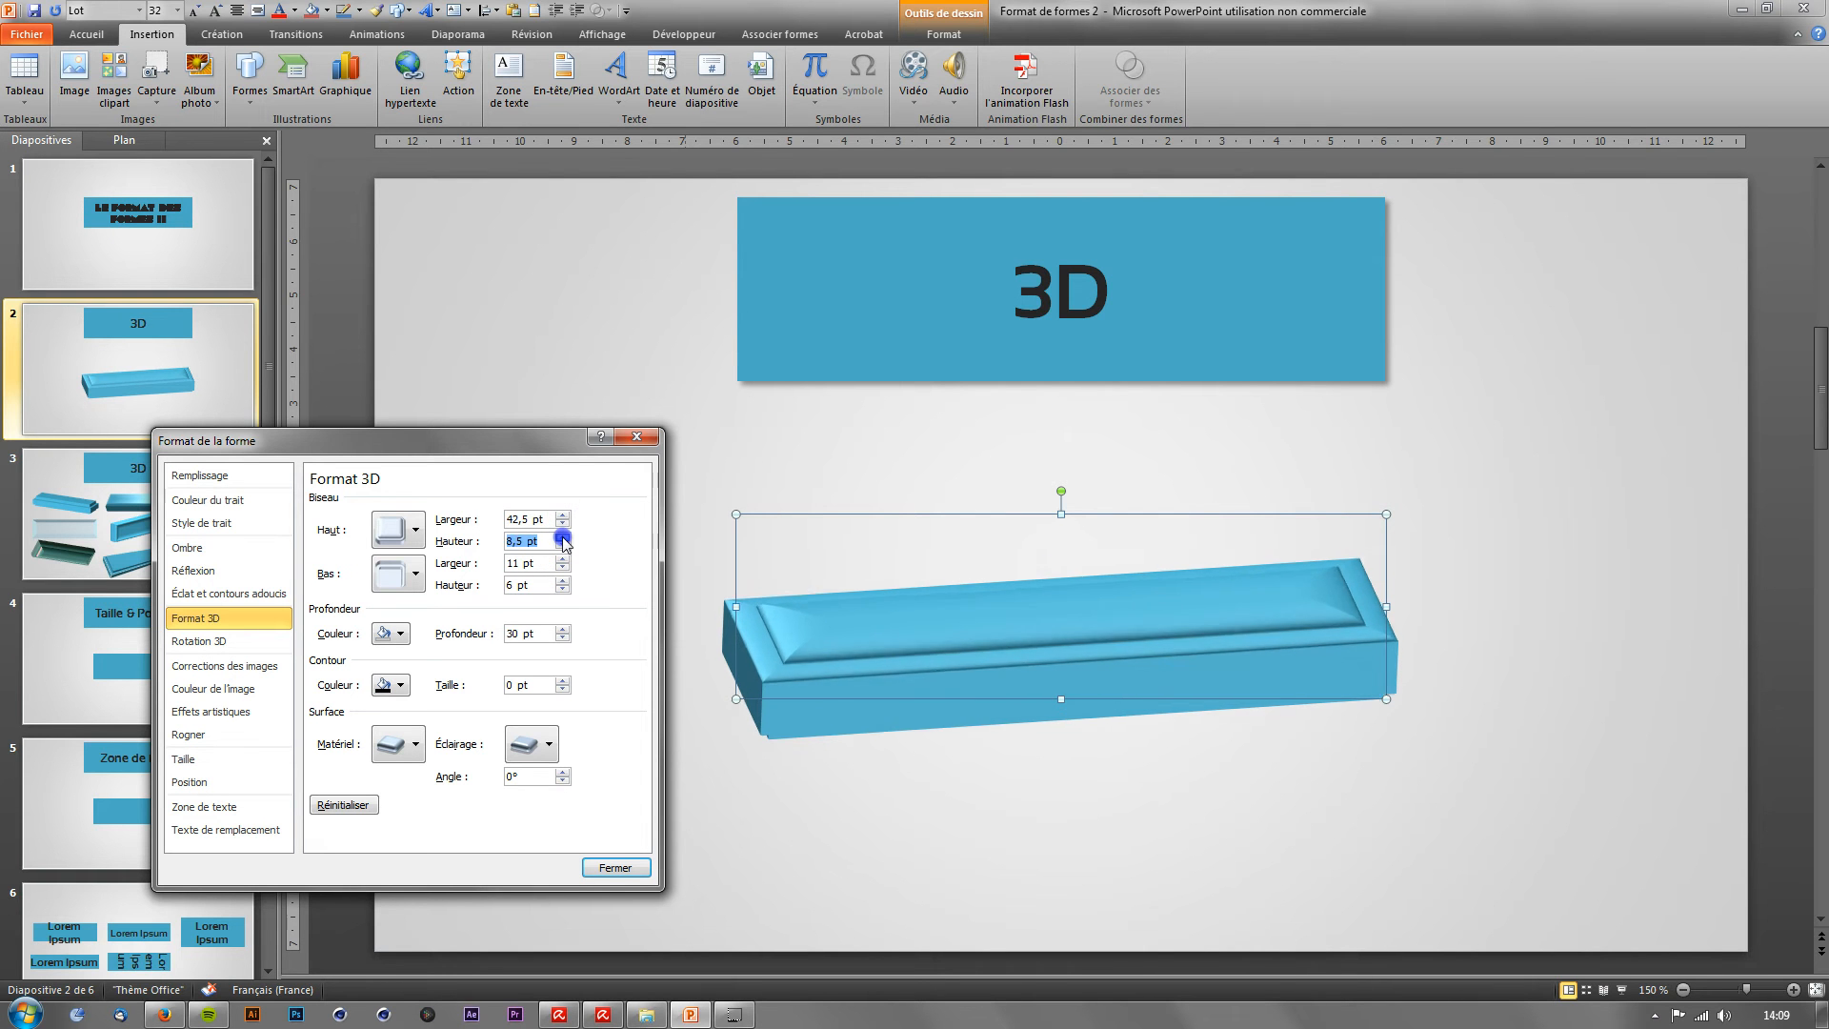
{"action": "left_click_drag", "start_coordinate": [563, 539], "coordinate": [564, 543]}
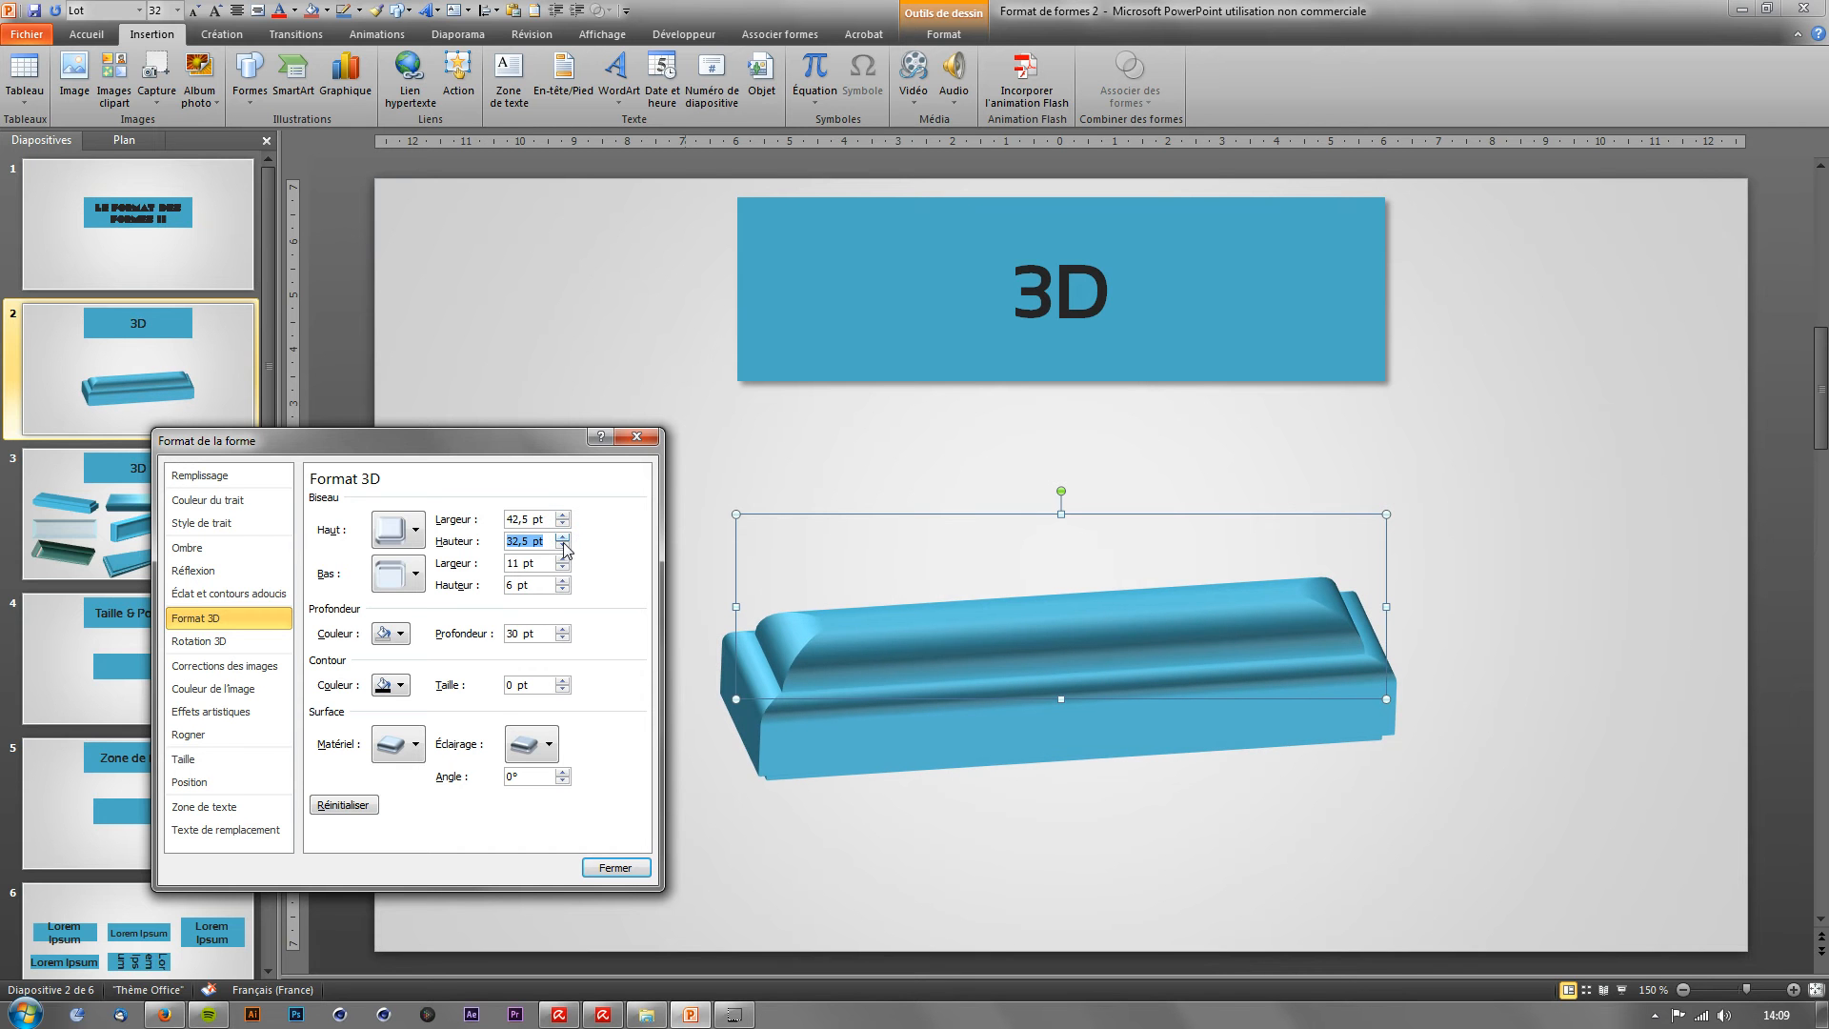
{"action": "left_click", "coordinate": [562, 547]}
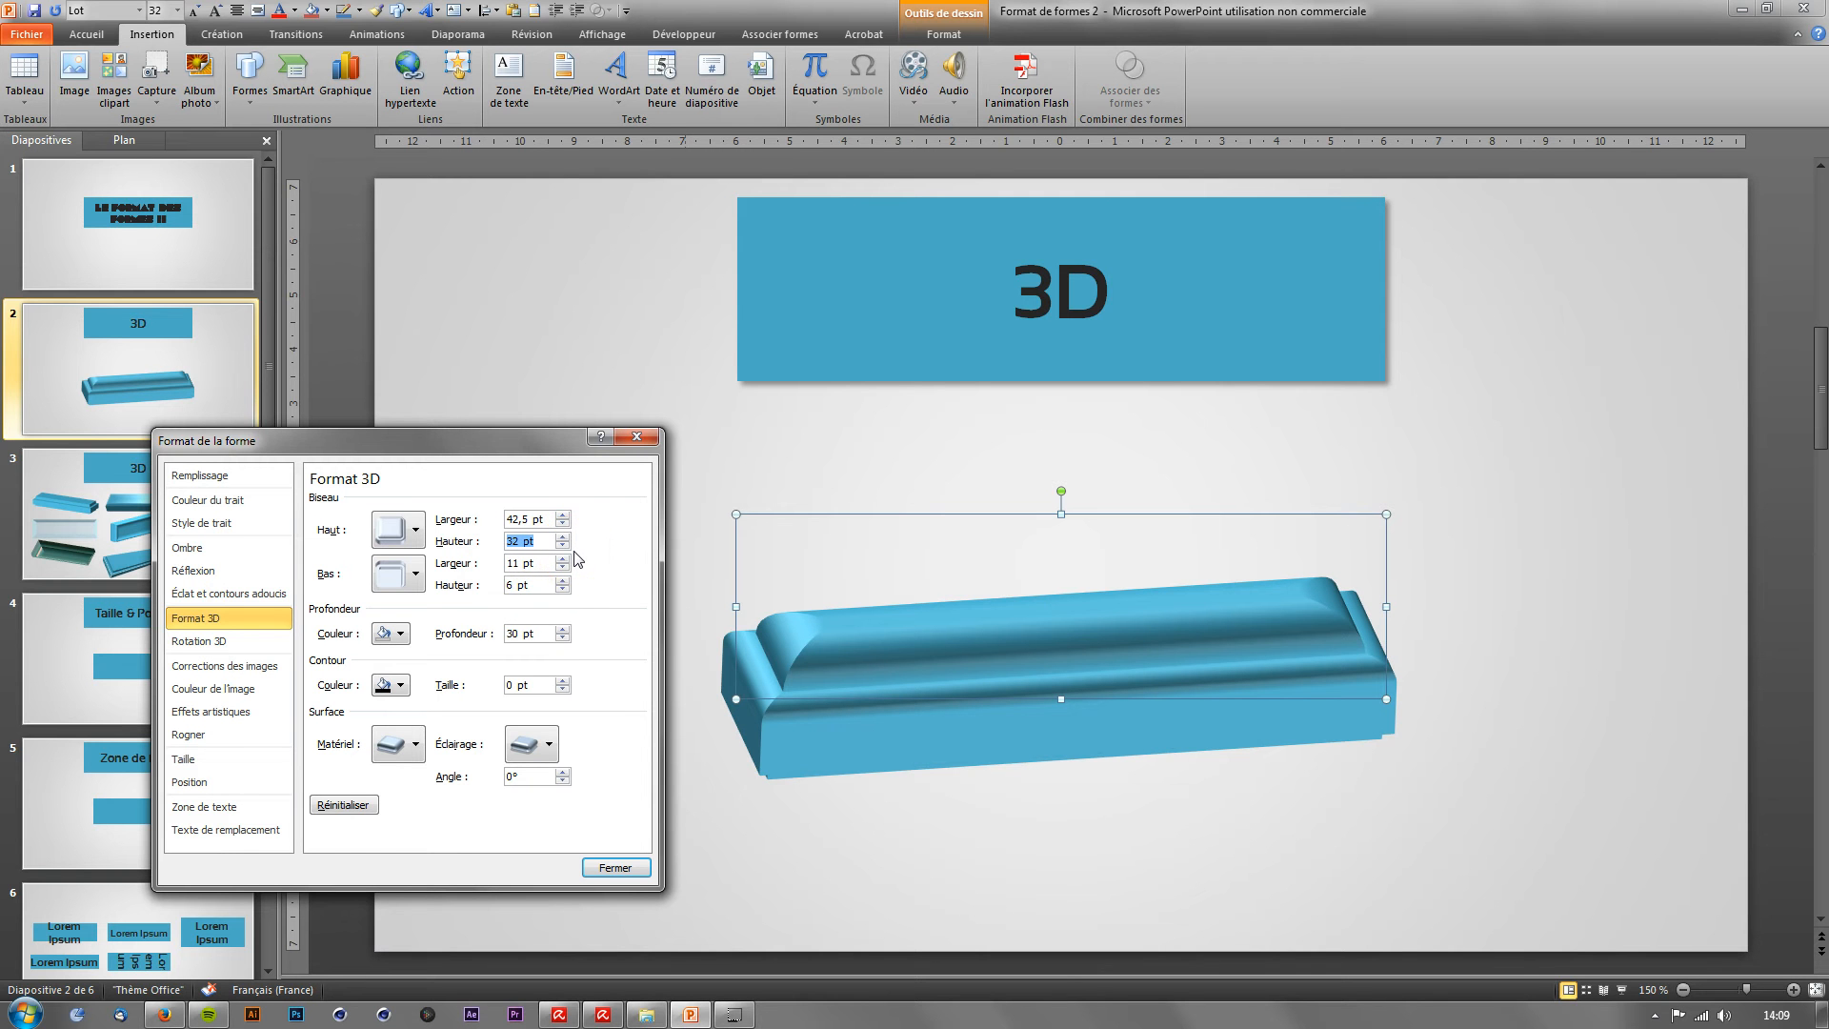
Step: Try three other top bevel presets on the enlarged bevel and return to Art Déco
{"action": "left_click", "coordinate": [400, 531]}
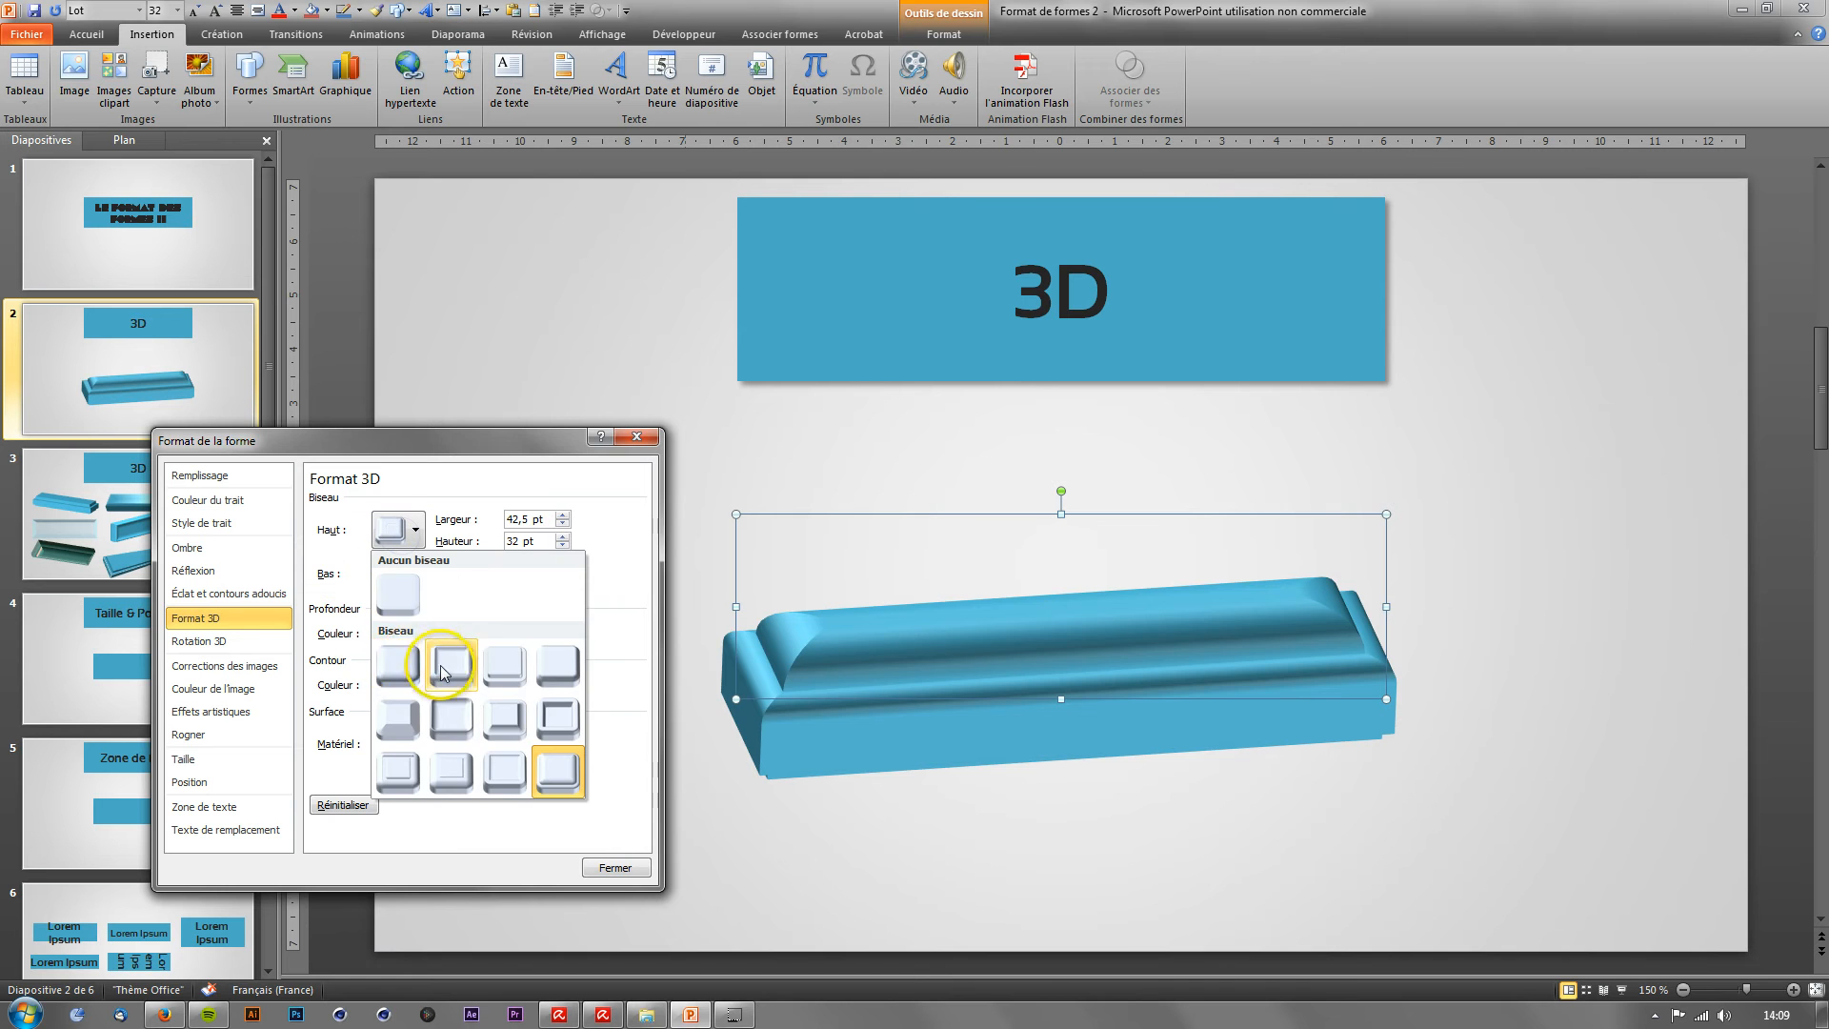
{"action": "left_click", "coordinate": [444, 669]}
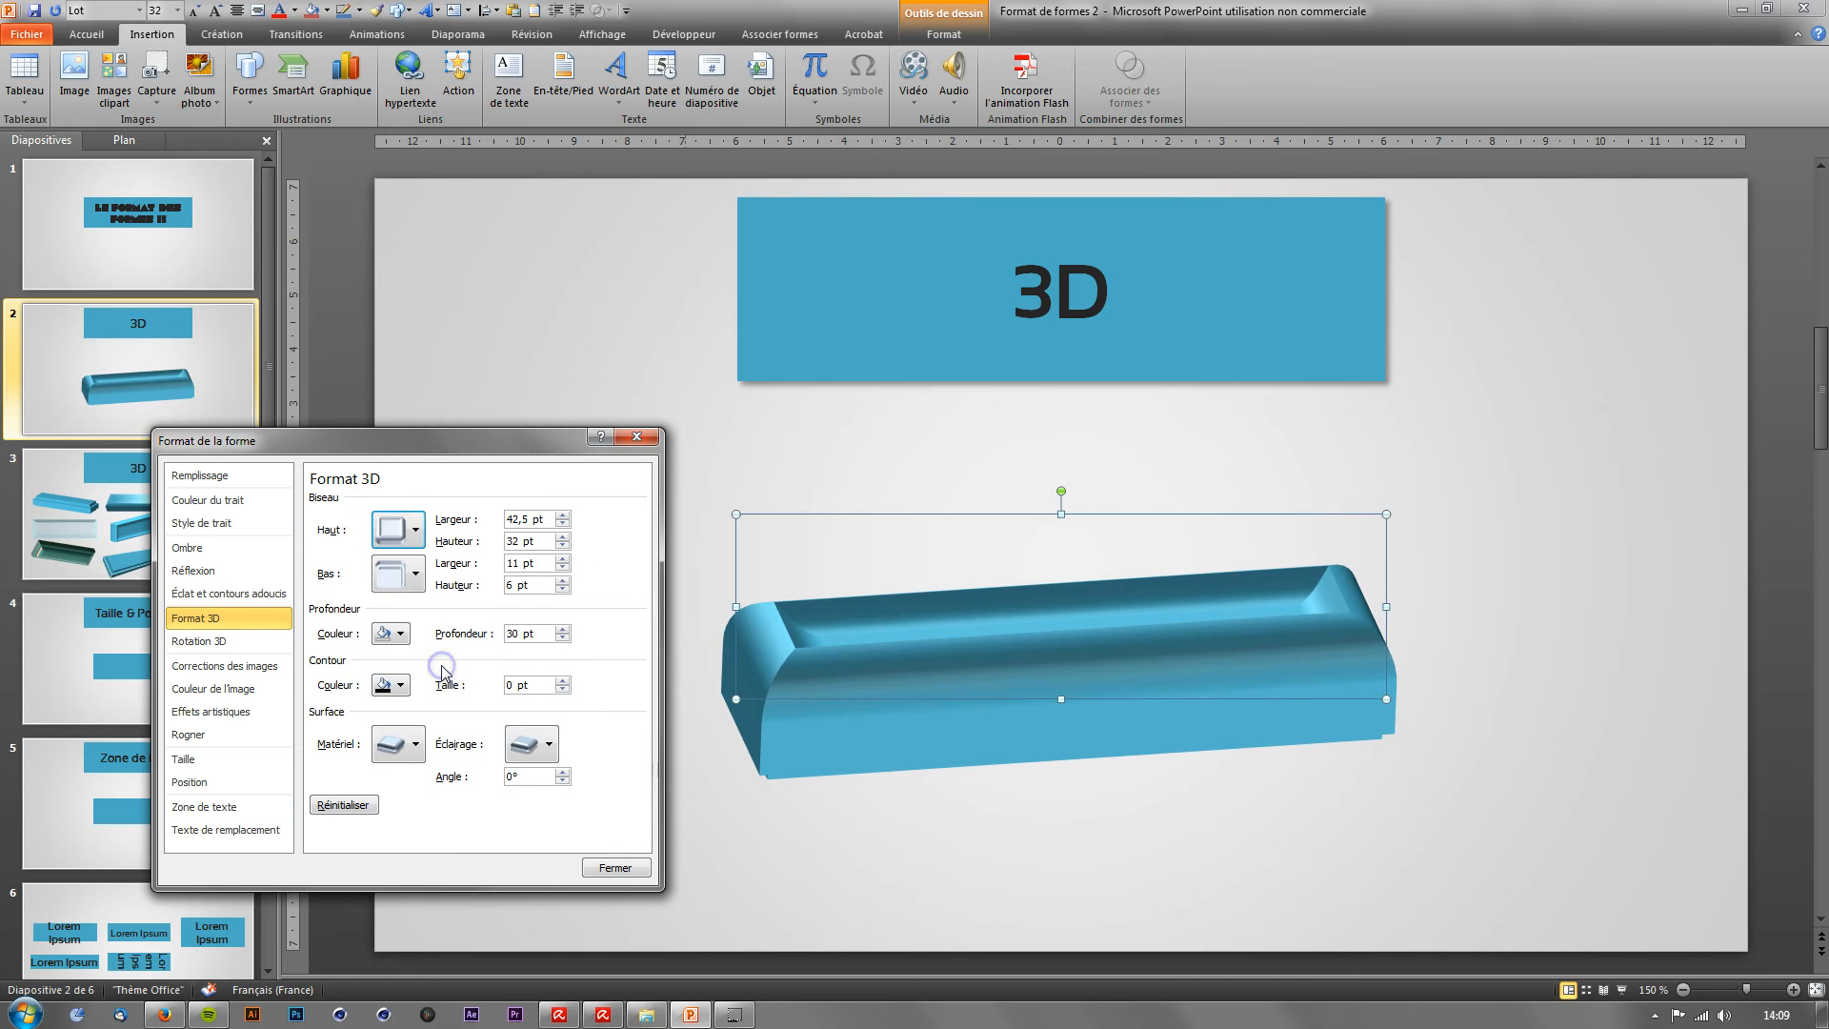
{"action": "left_click", "coordinate": [398, 529]}
{"action": "left_click", "coordinate": [556, 667]}
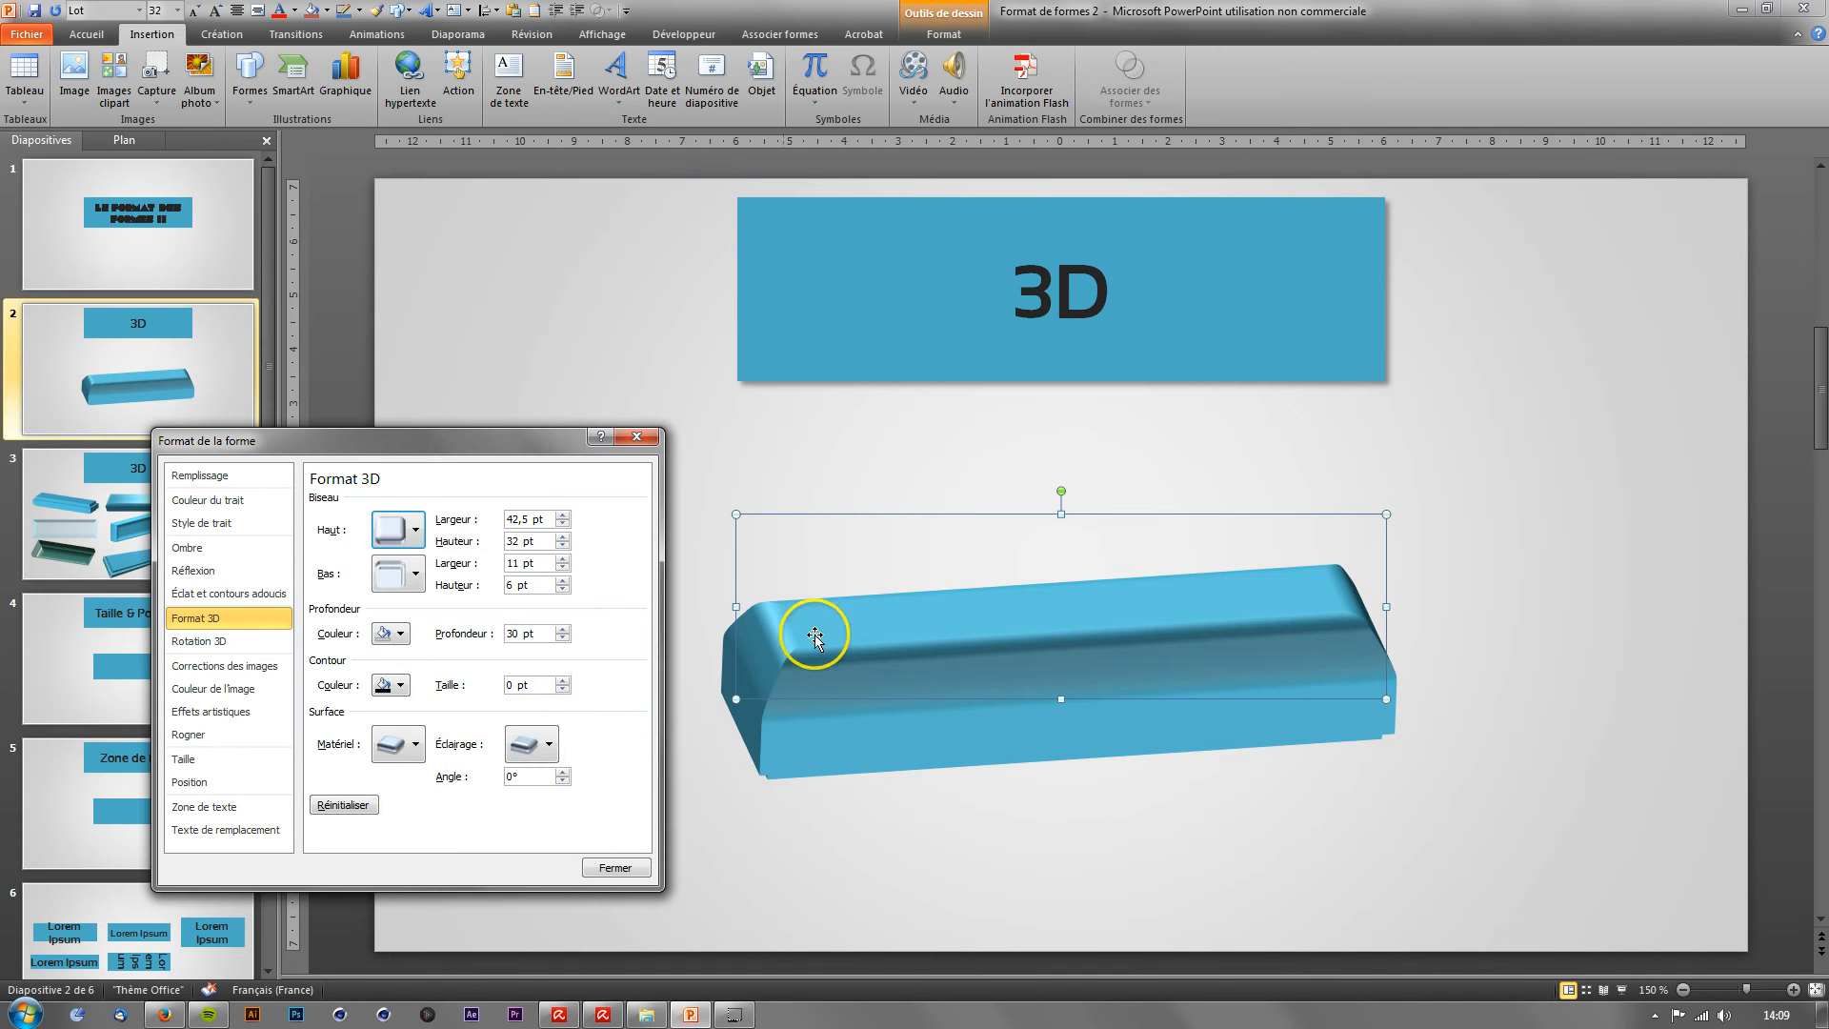
{"action": "left_click", "coordinate": [417, 530]}
{"action": "left_click", "coordinate": [562, 727]}
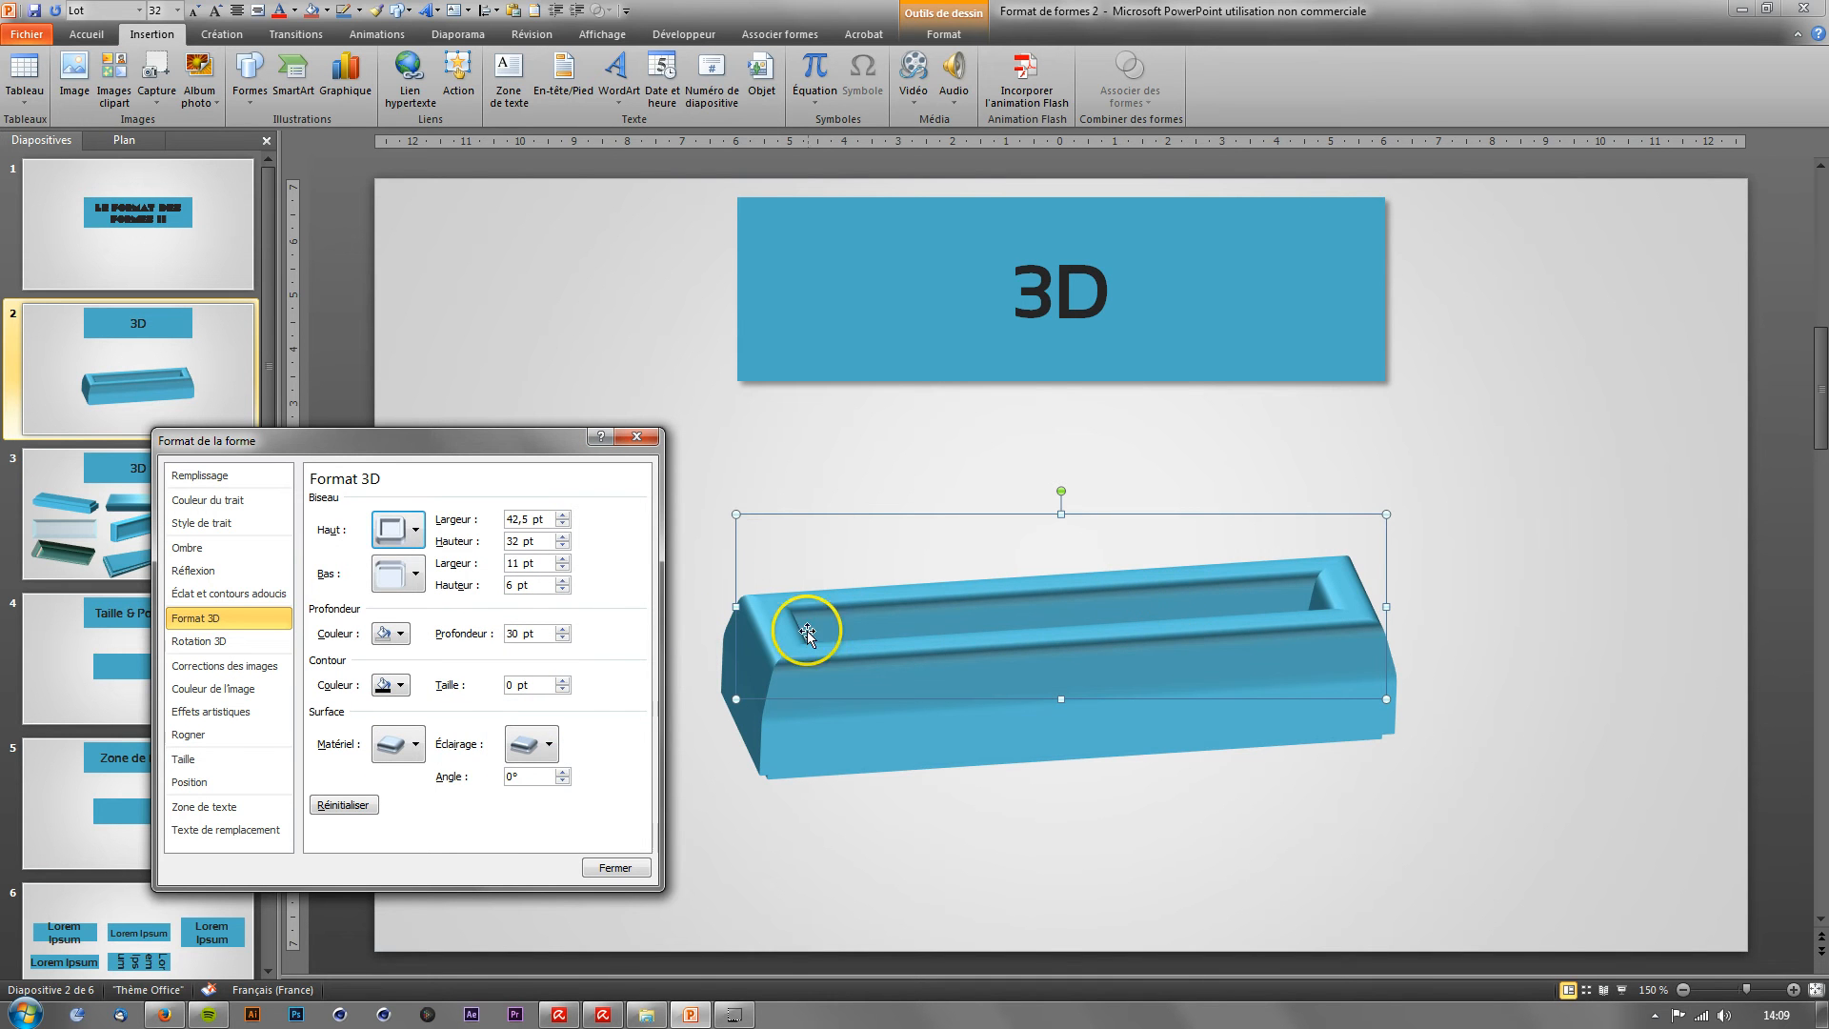
{"action": "left_click", "coordinate": [401, 531]}
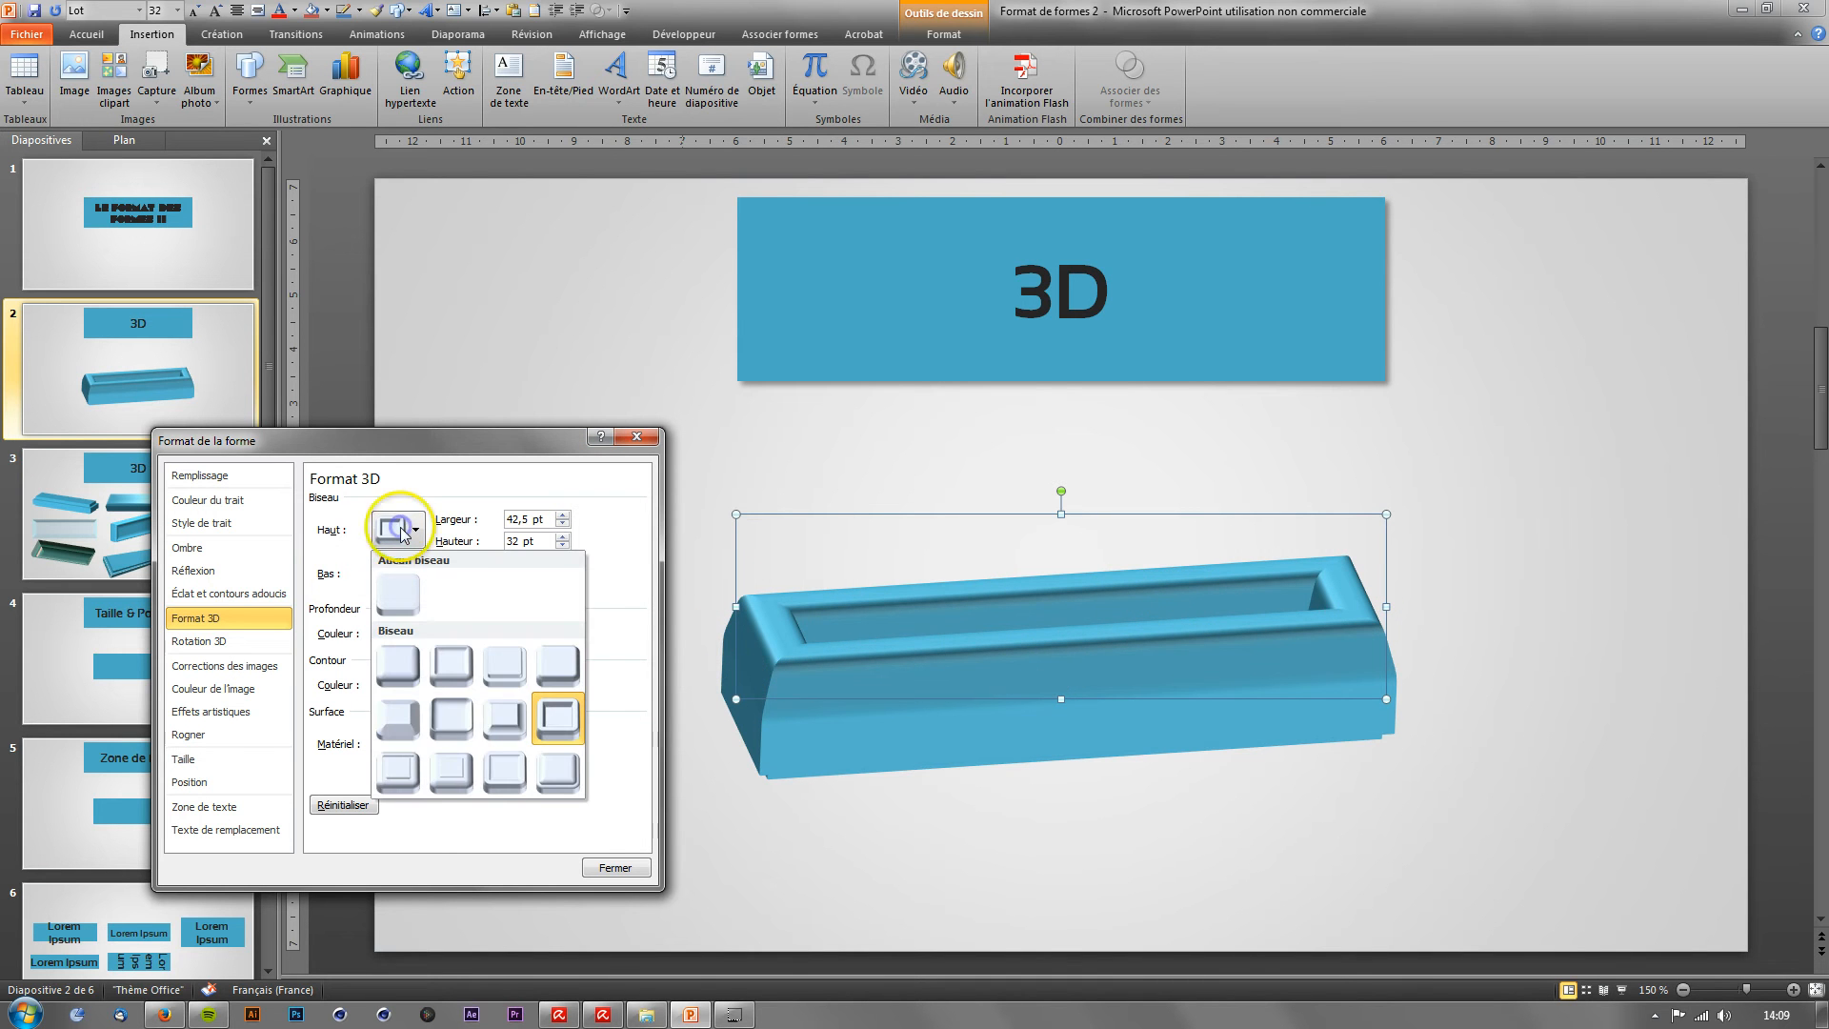
{"action": "left_click", "coordinate": [554, 776]}
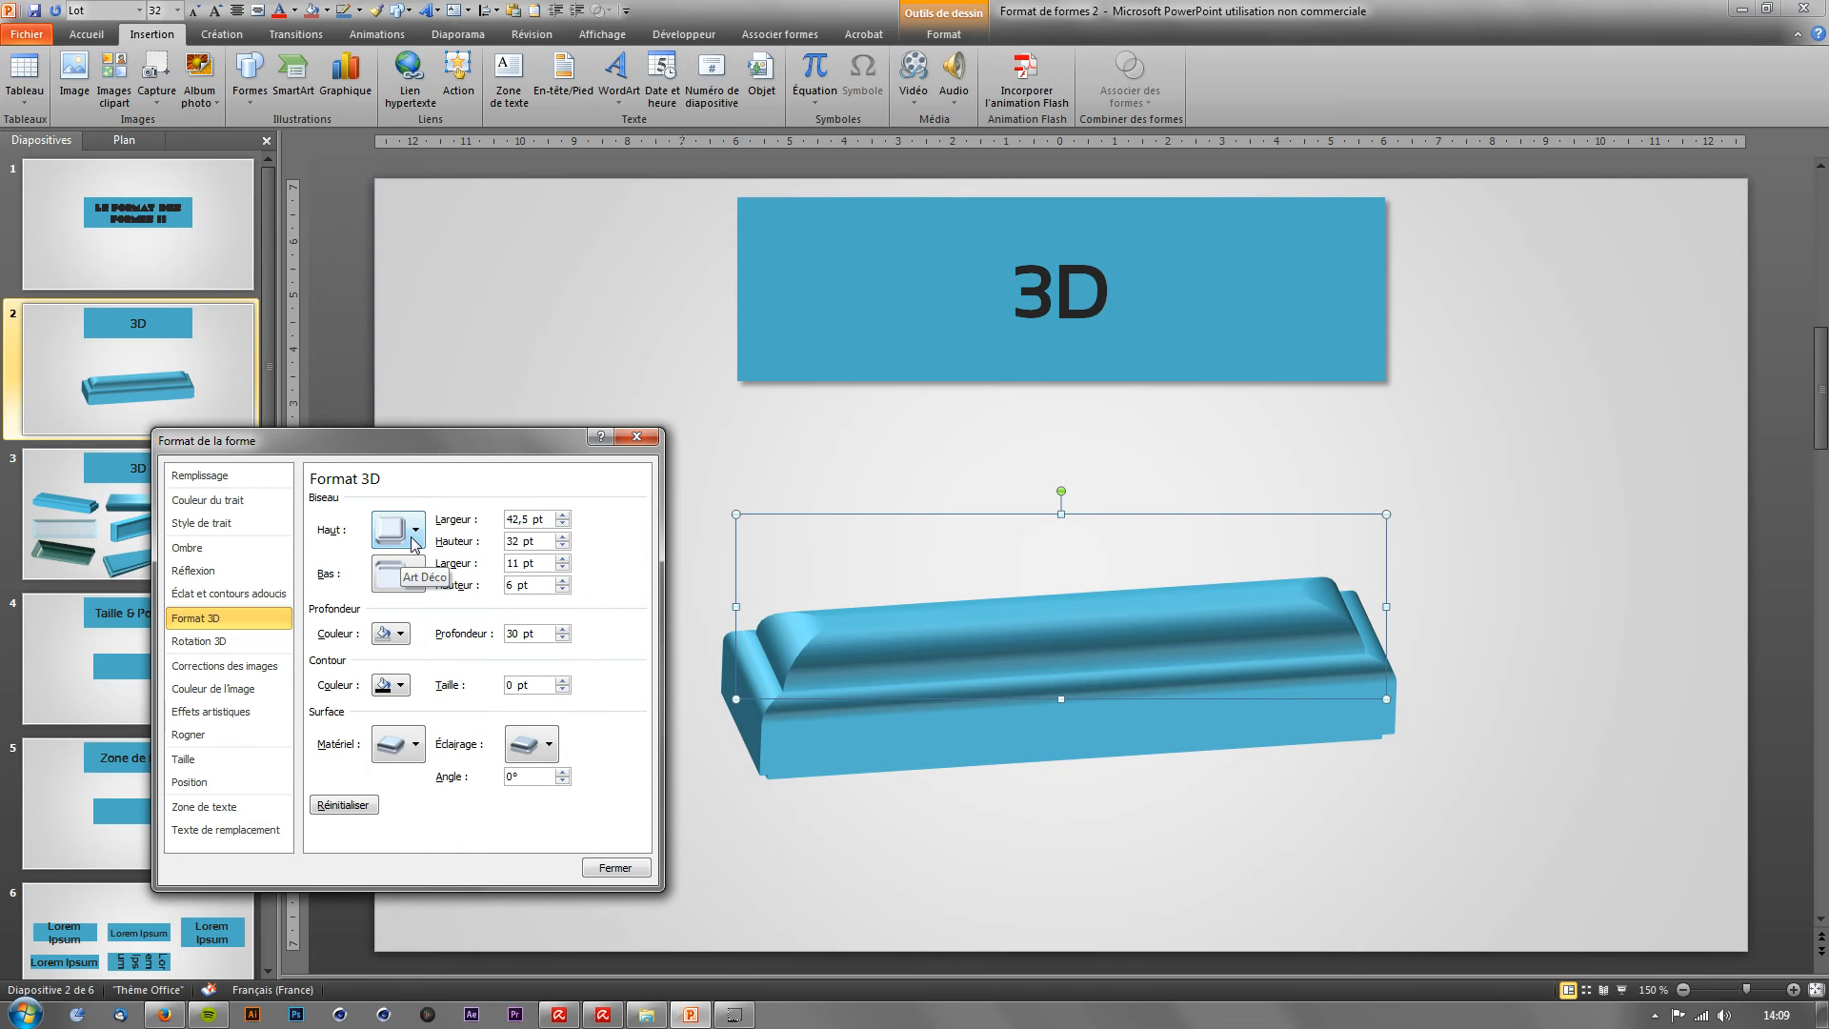
Step: Try a white 3D contour with a size of 3.5 pt on the bar
{"action": "left_click", "coordinate": [400, 685]}
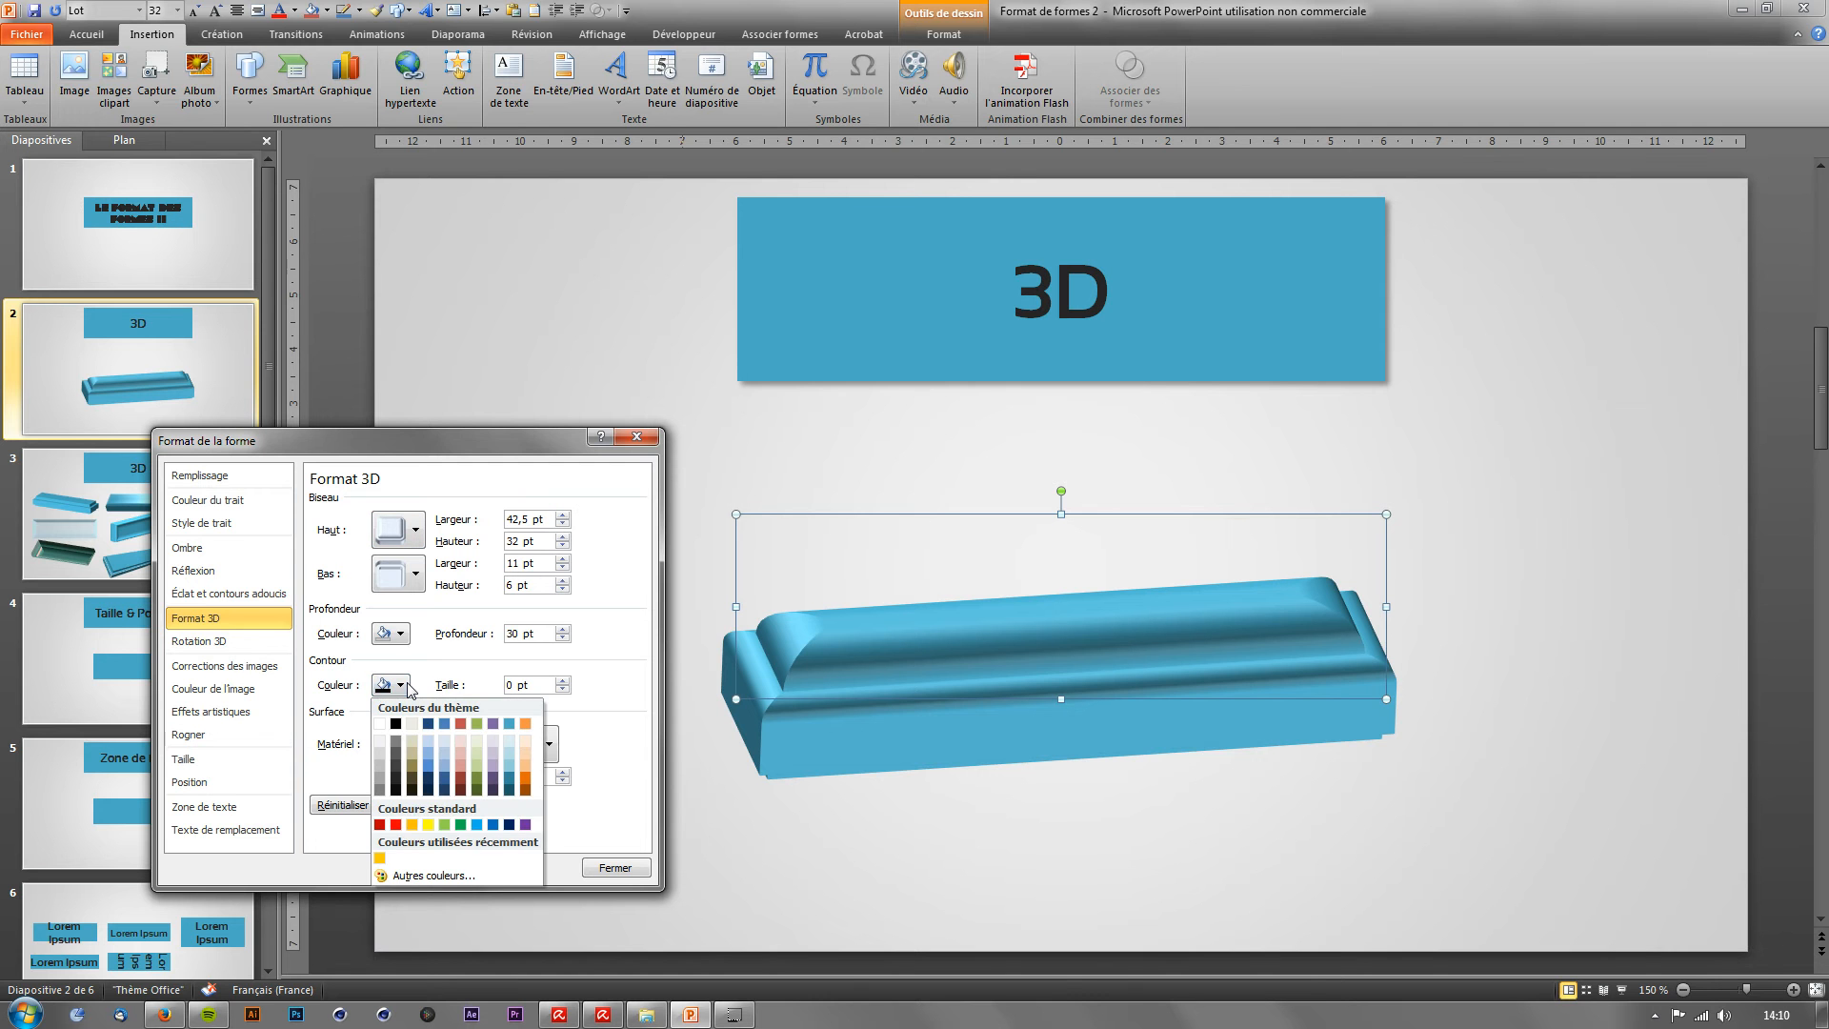
{"action": "left_click", "coordinate": [379, 723]}
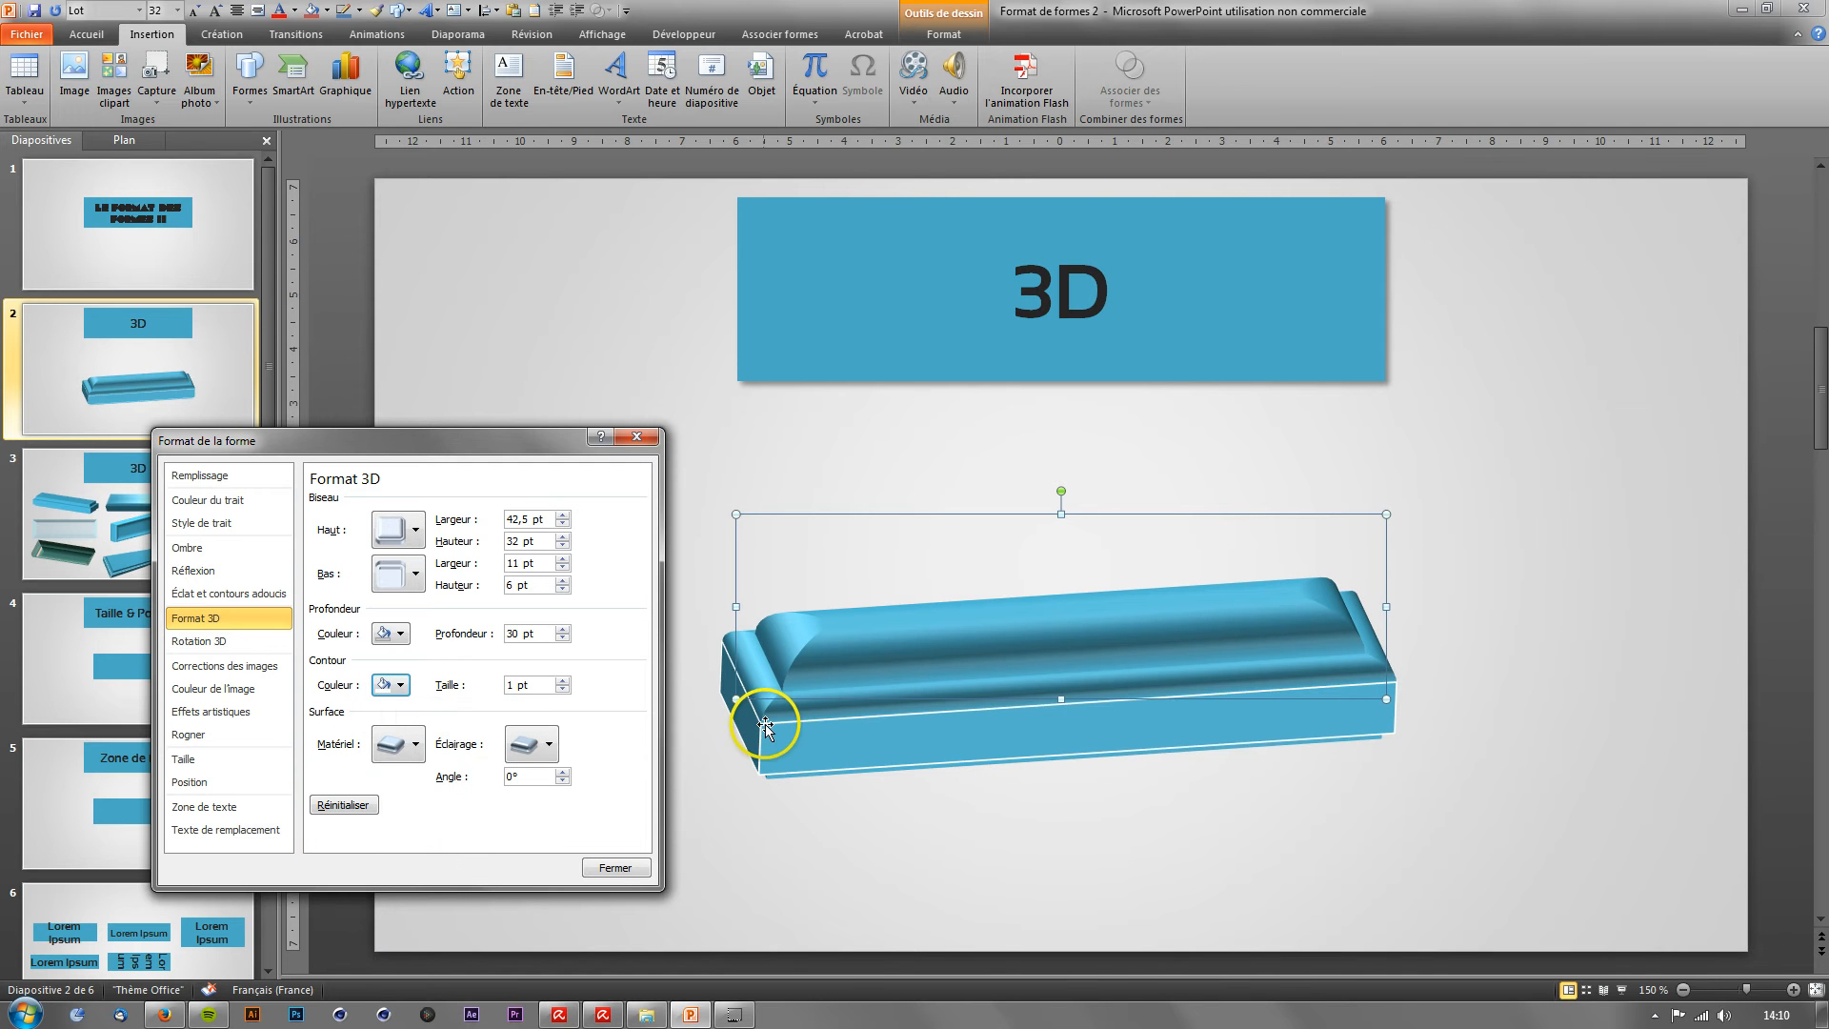
{"action": "left_click", "coordinate": [562, 680]}
{"action": "left_click", "coordinate": [562, 680]}
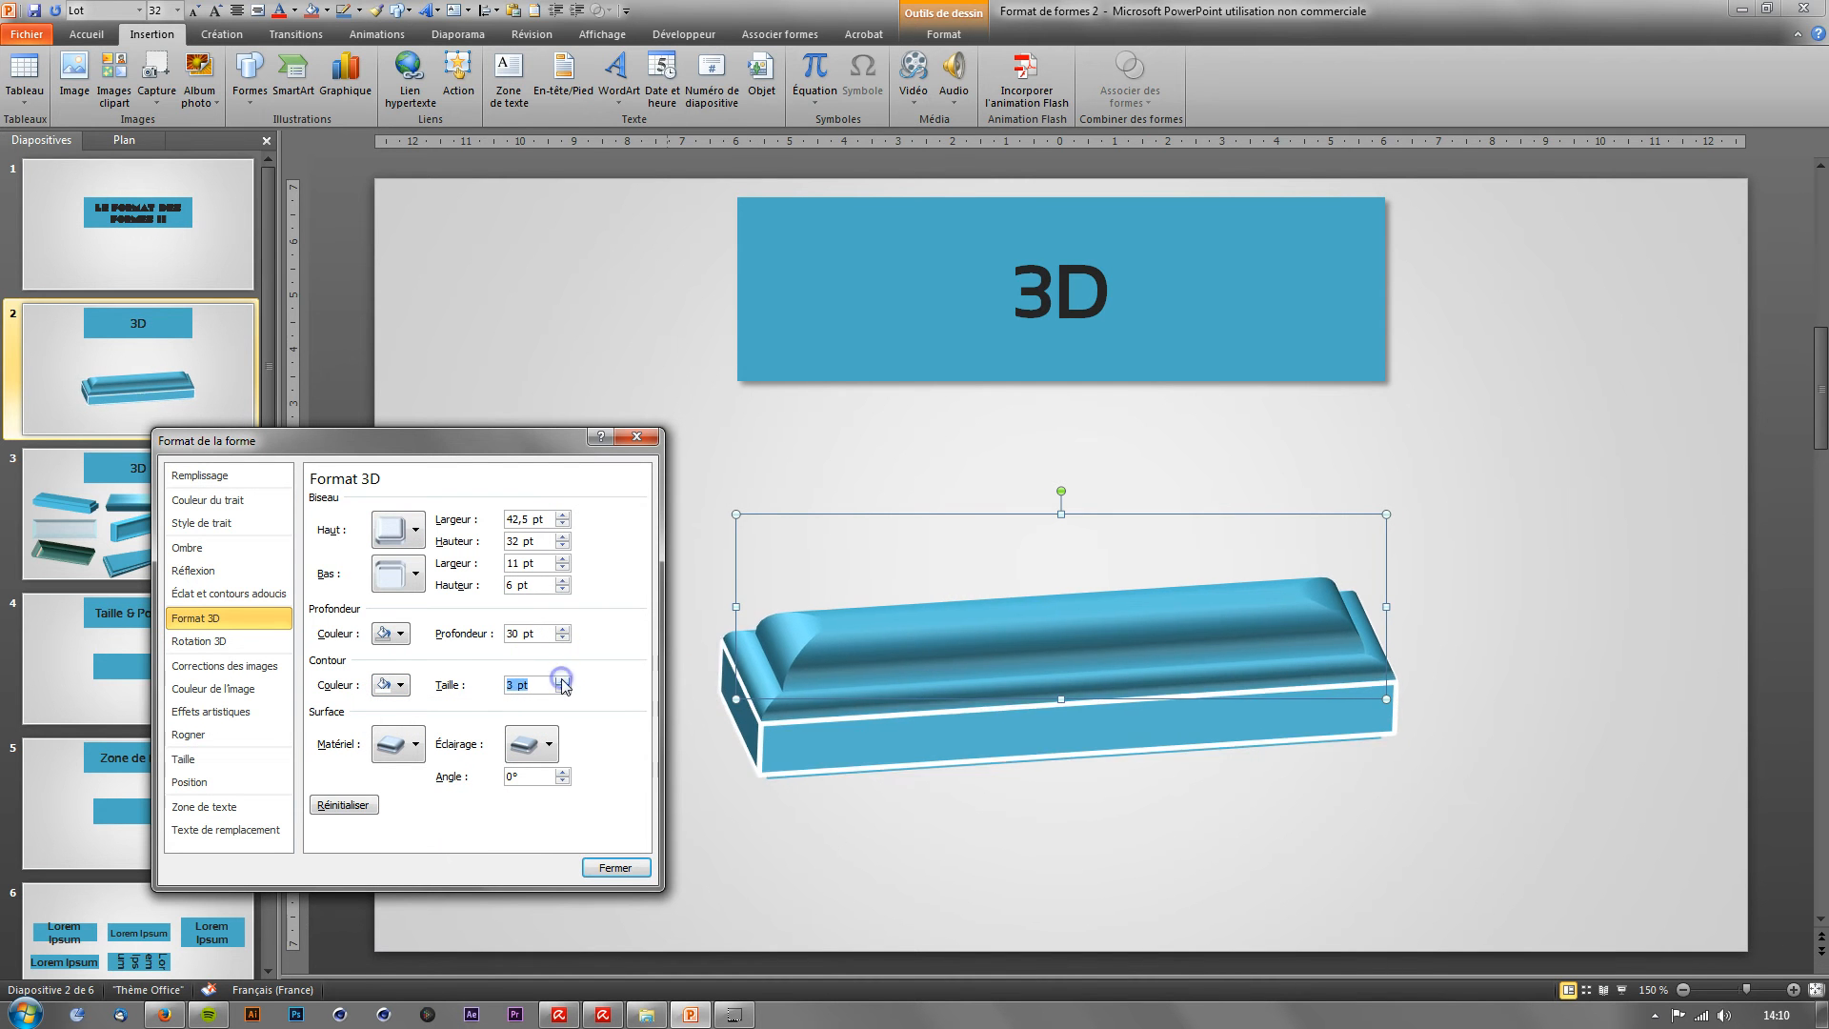
{"action": "left_click", "coordinate": [562, 681]}
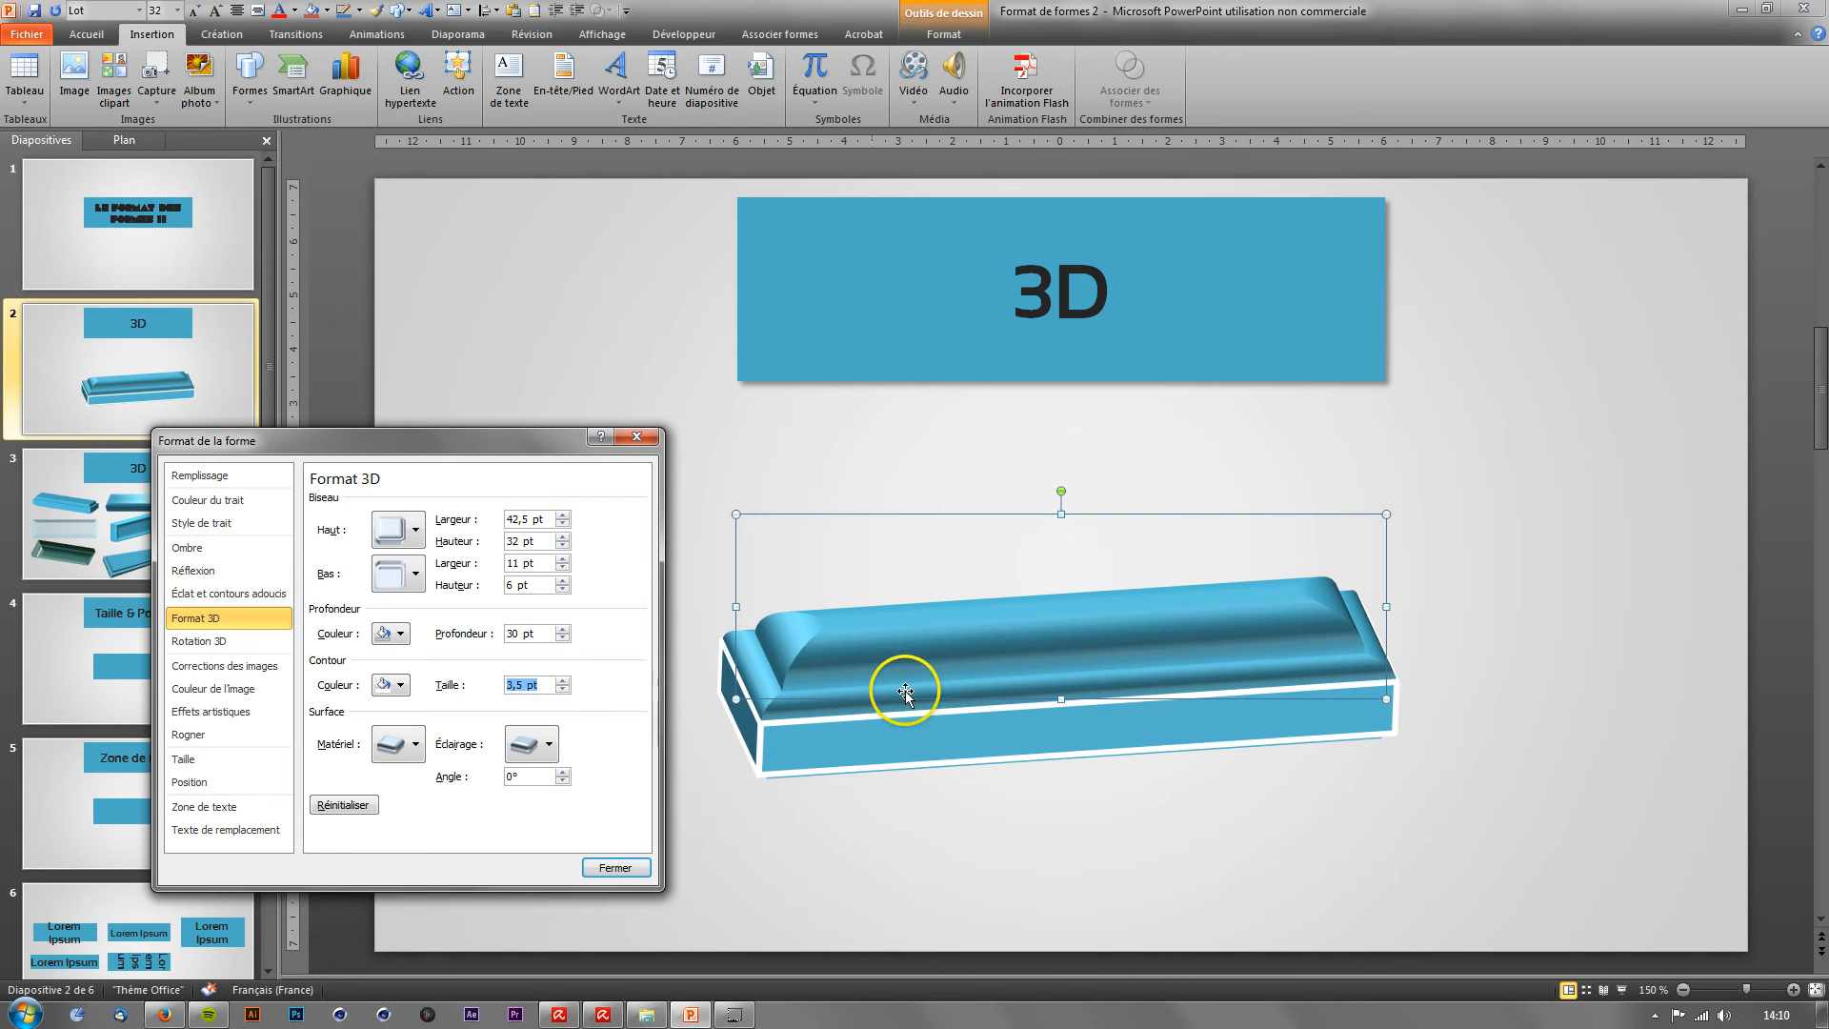
Step: Reset the size of the bar's 3D contour to 0 pt
{"action": "left_click", "coordinate": [401, 683]}
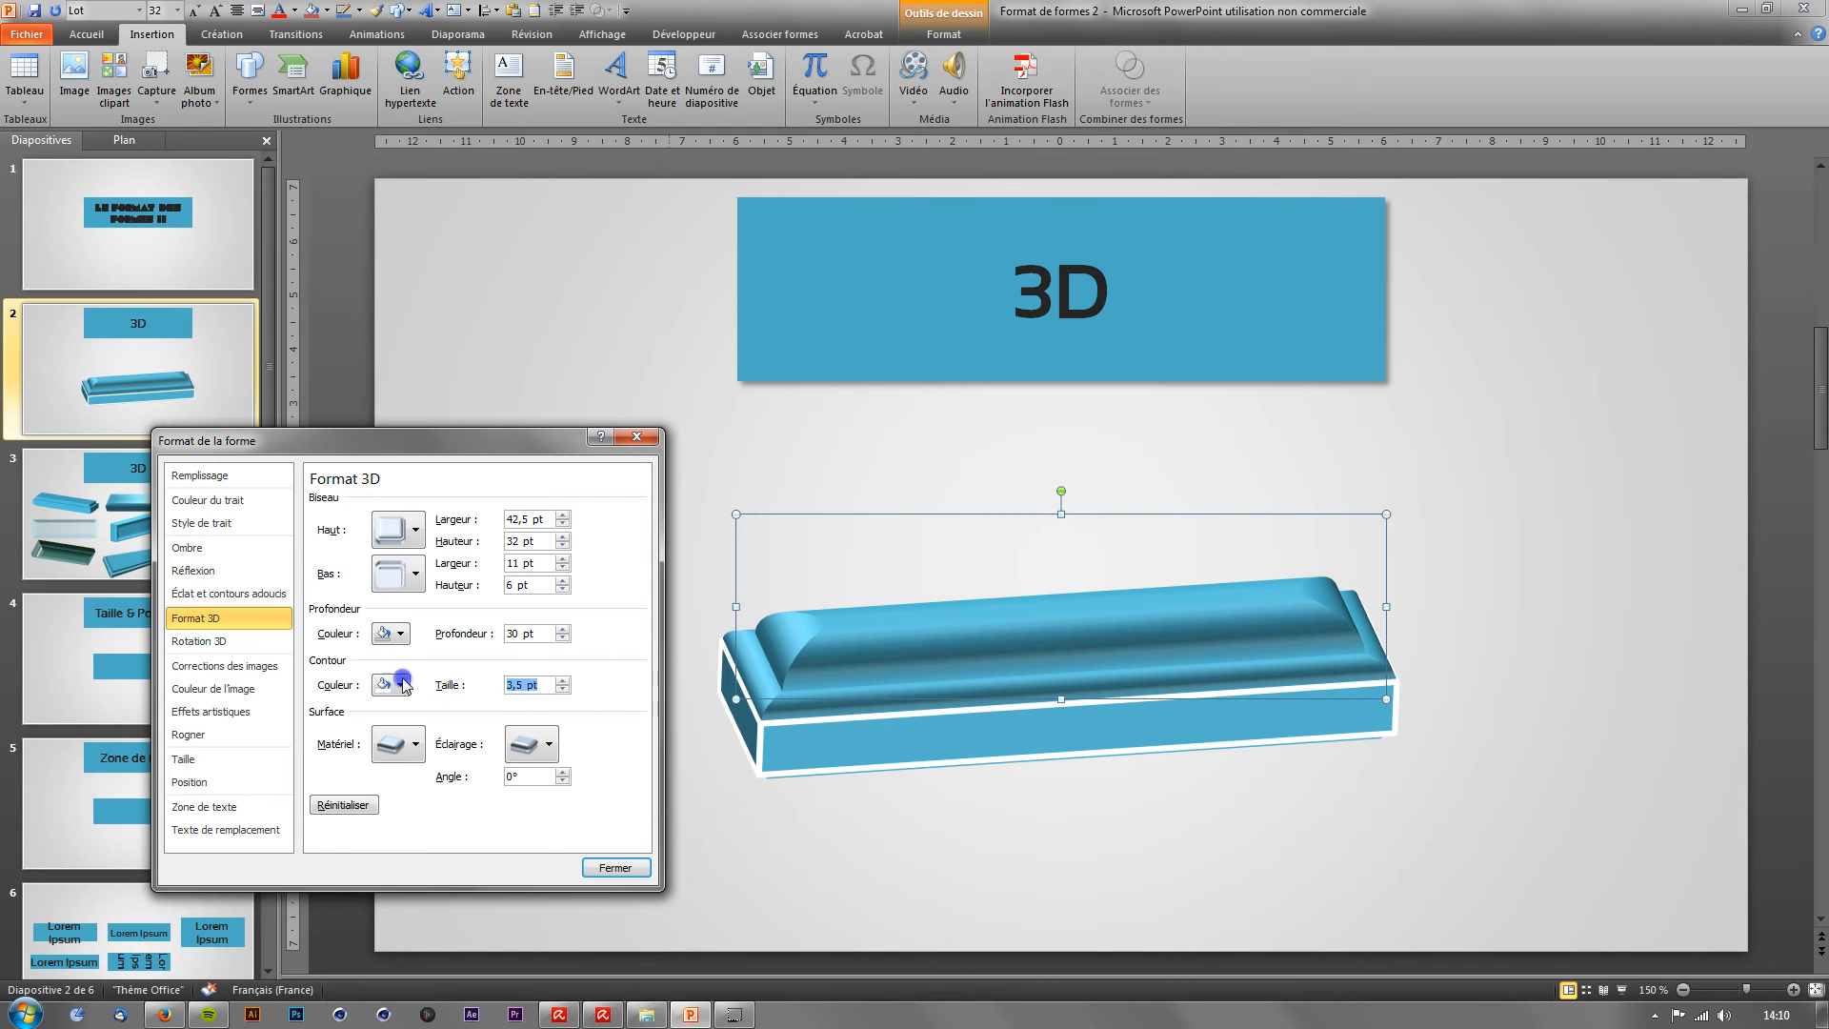
{"action": "left_click", "coordinate": [561, 688]}
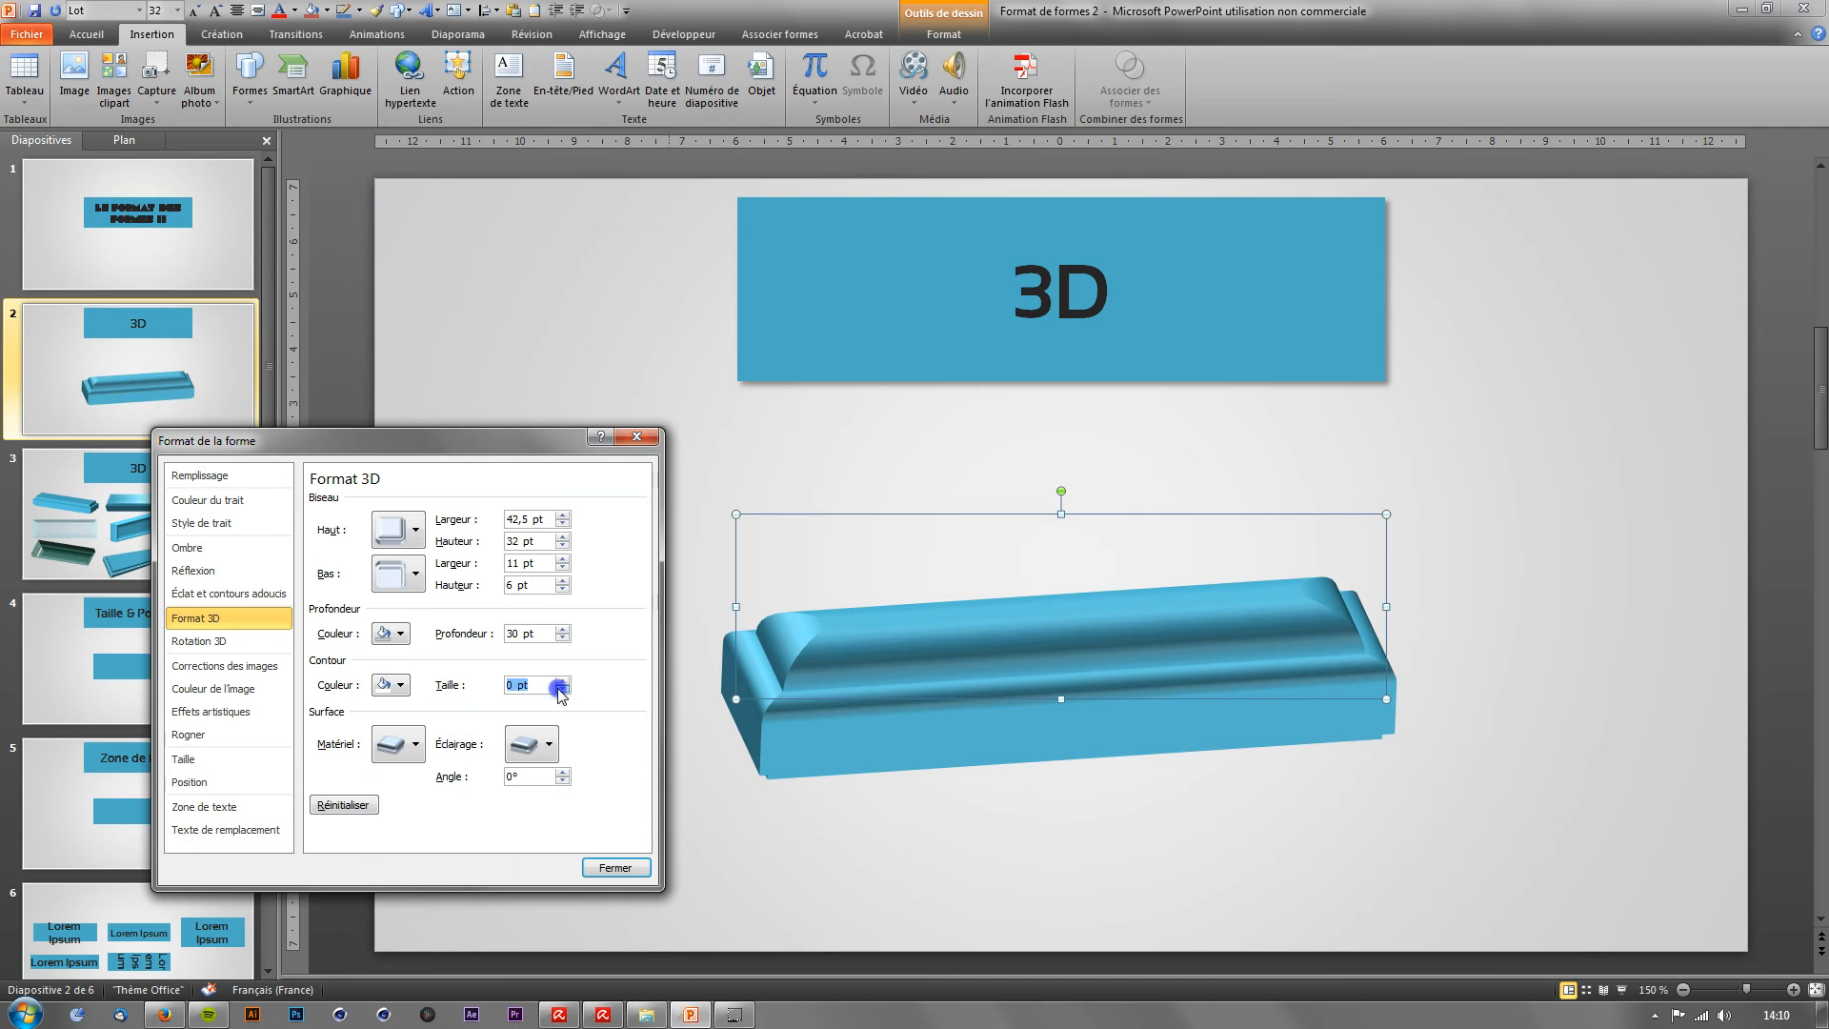
{"action": "left_click", "coordinate": [426, 638]}
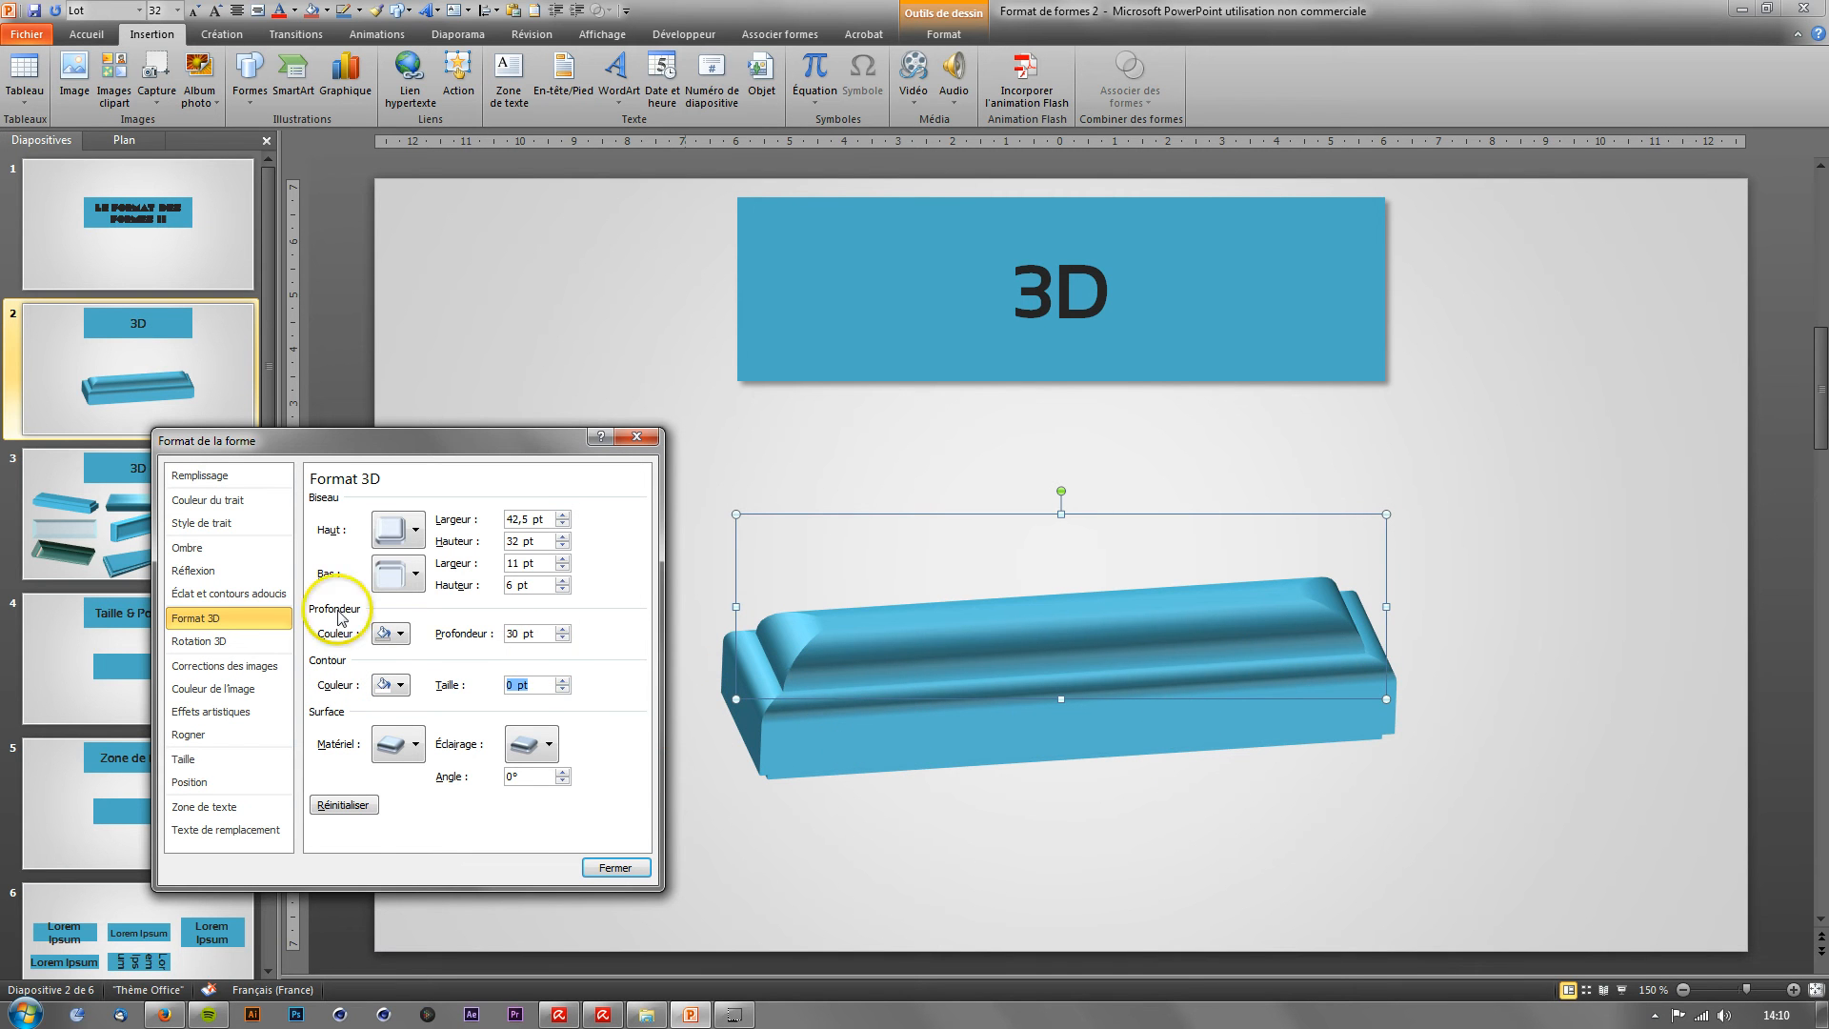
Step: Try an orange theme colour for the bar's depth and switch it back to the theme's light blue
{"action": "left_click", "coordinate": [389, 634]}
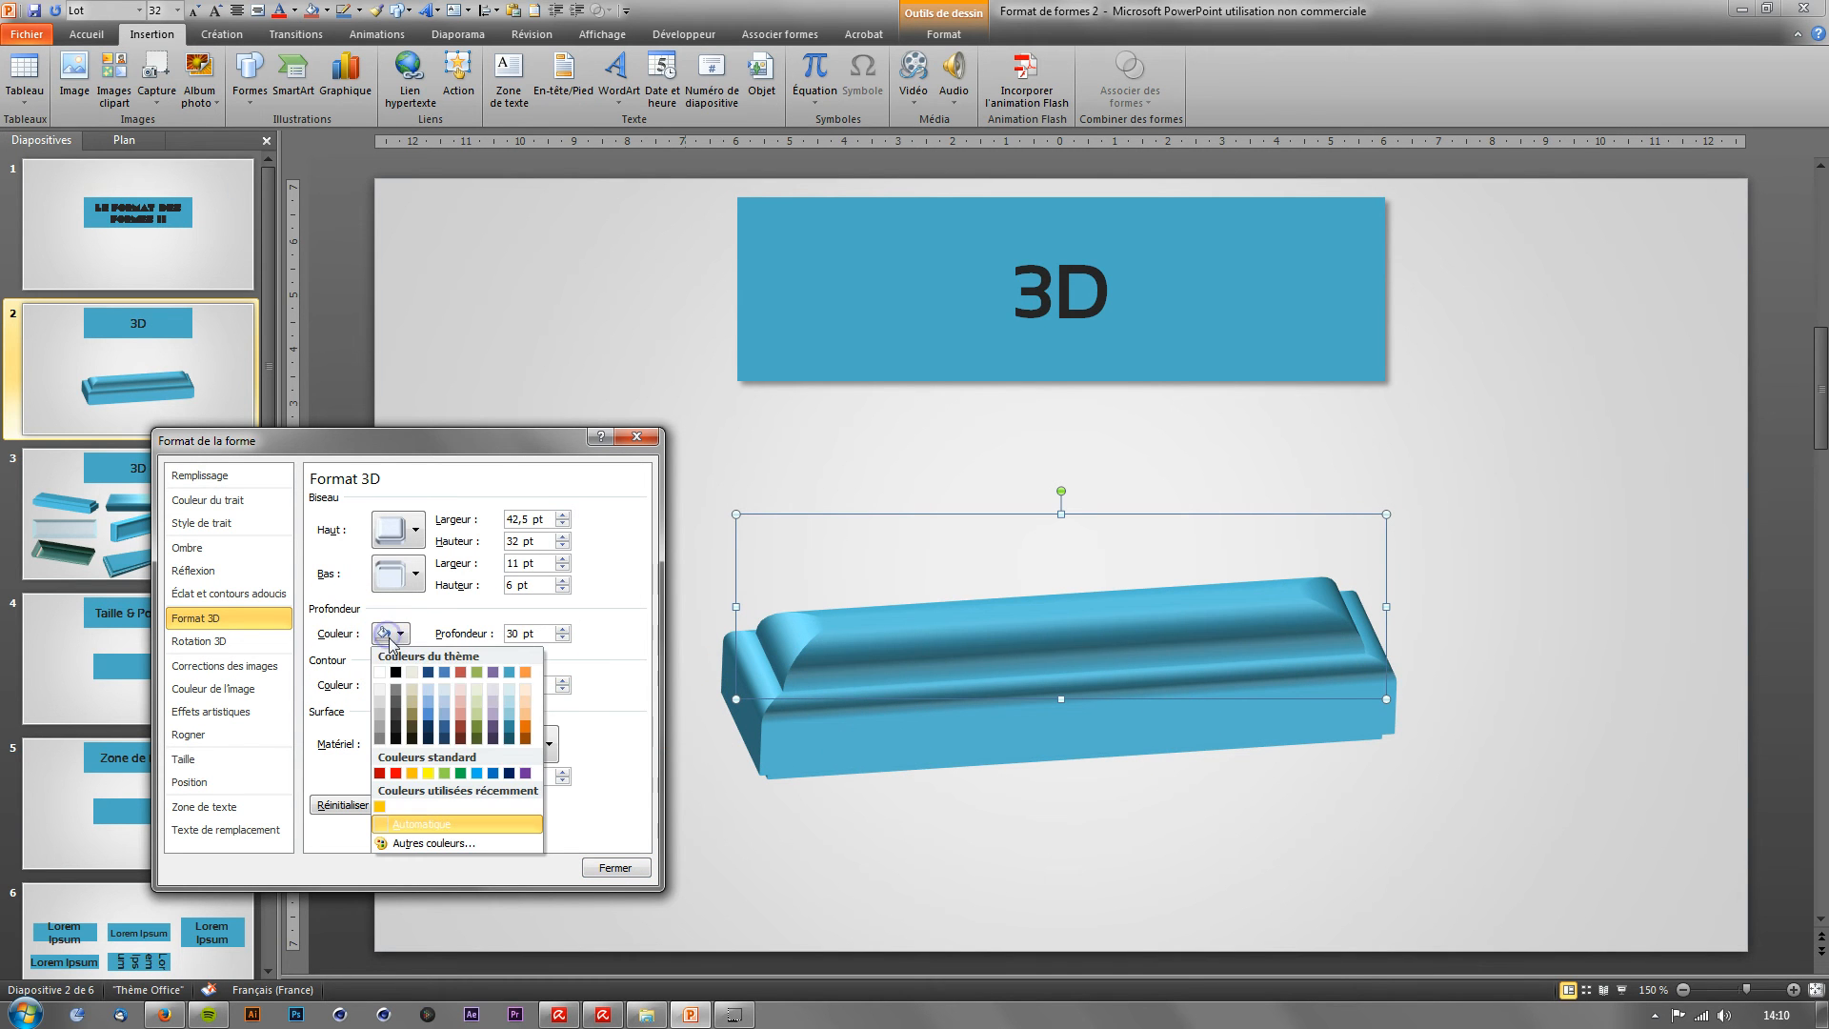
{"action": "left_click", "coordinate": [525, 672]}
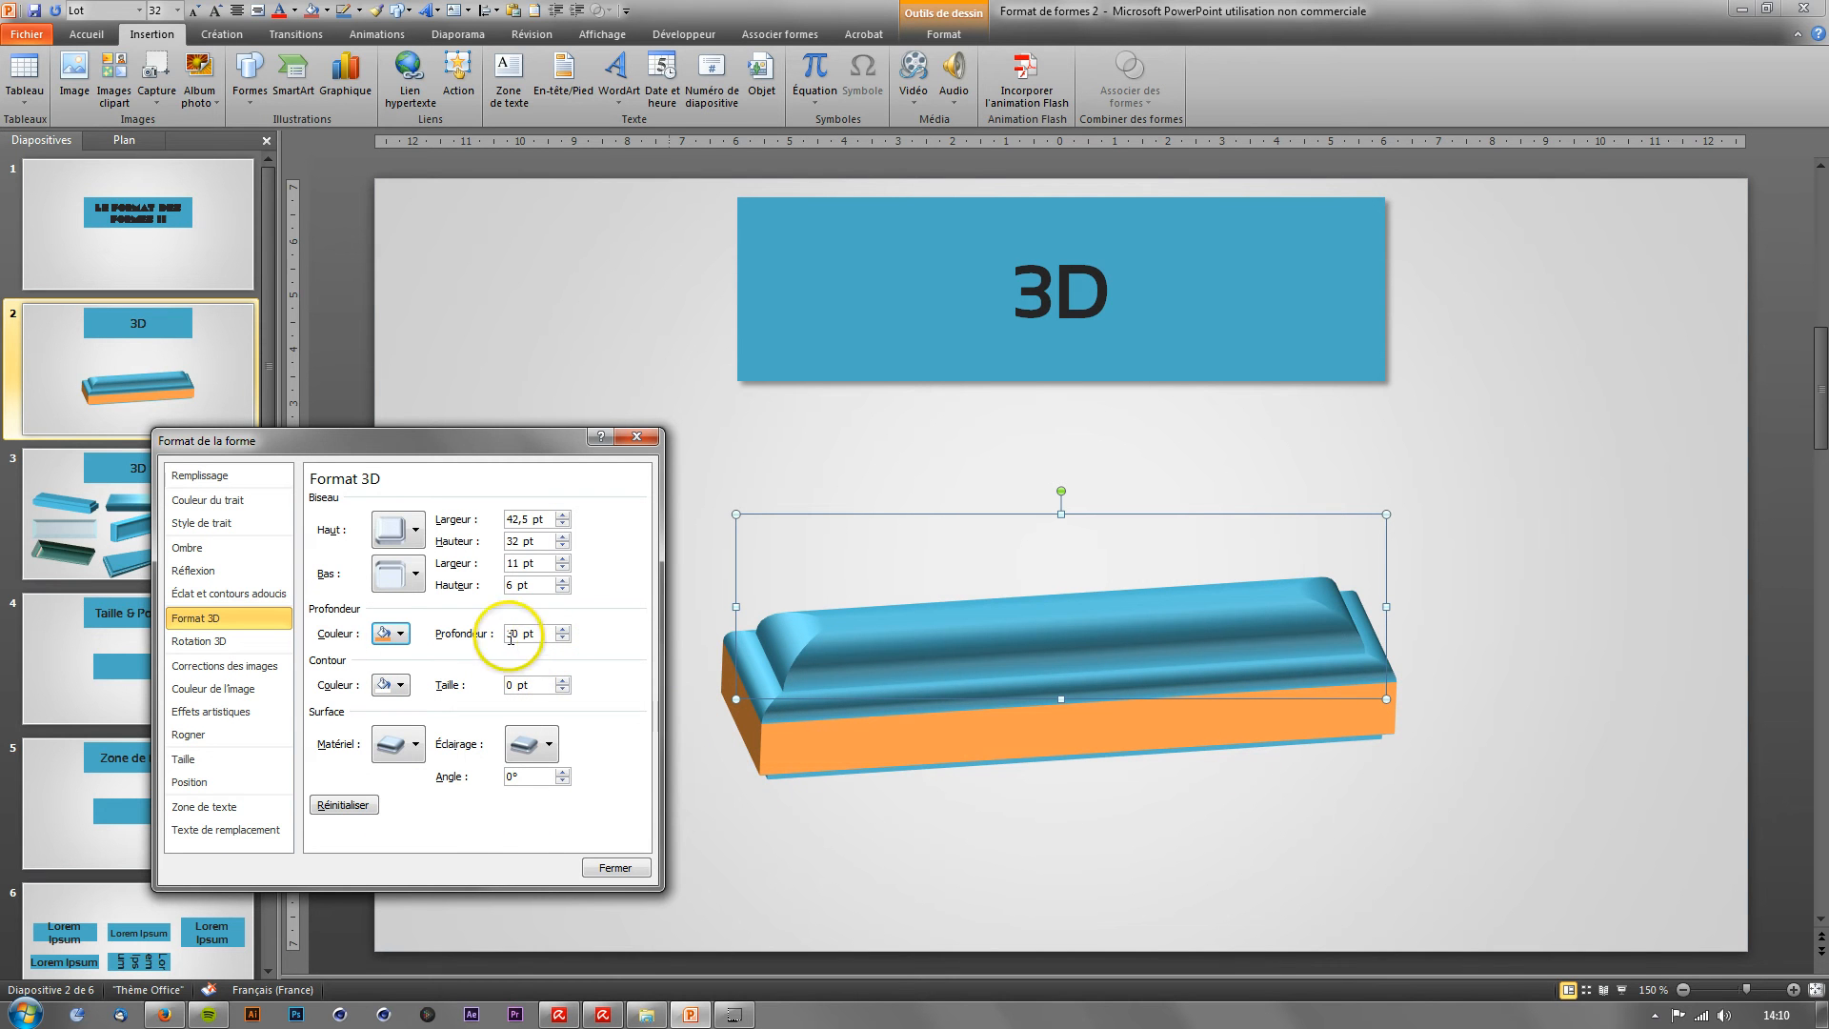
{"action": "left_click", "coordinate": [389, 634]}
{"action": "left_click", "coordinate": [503, 680]}
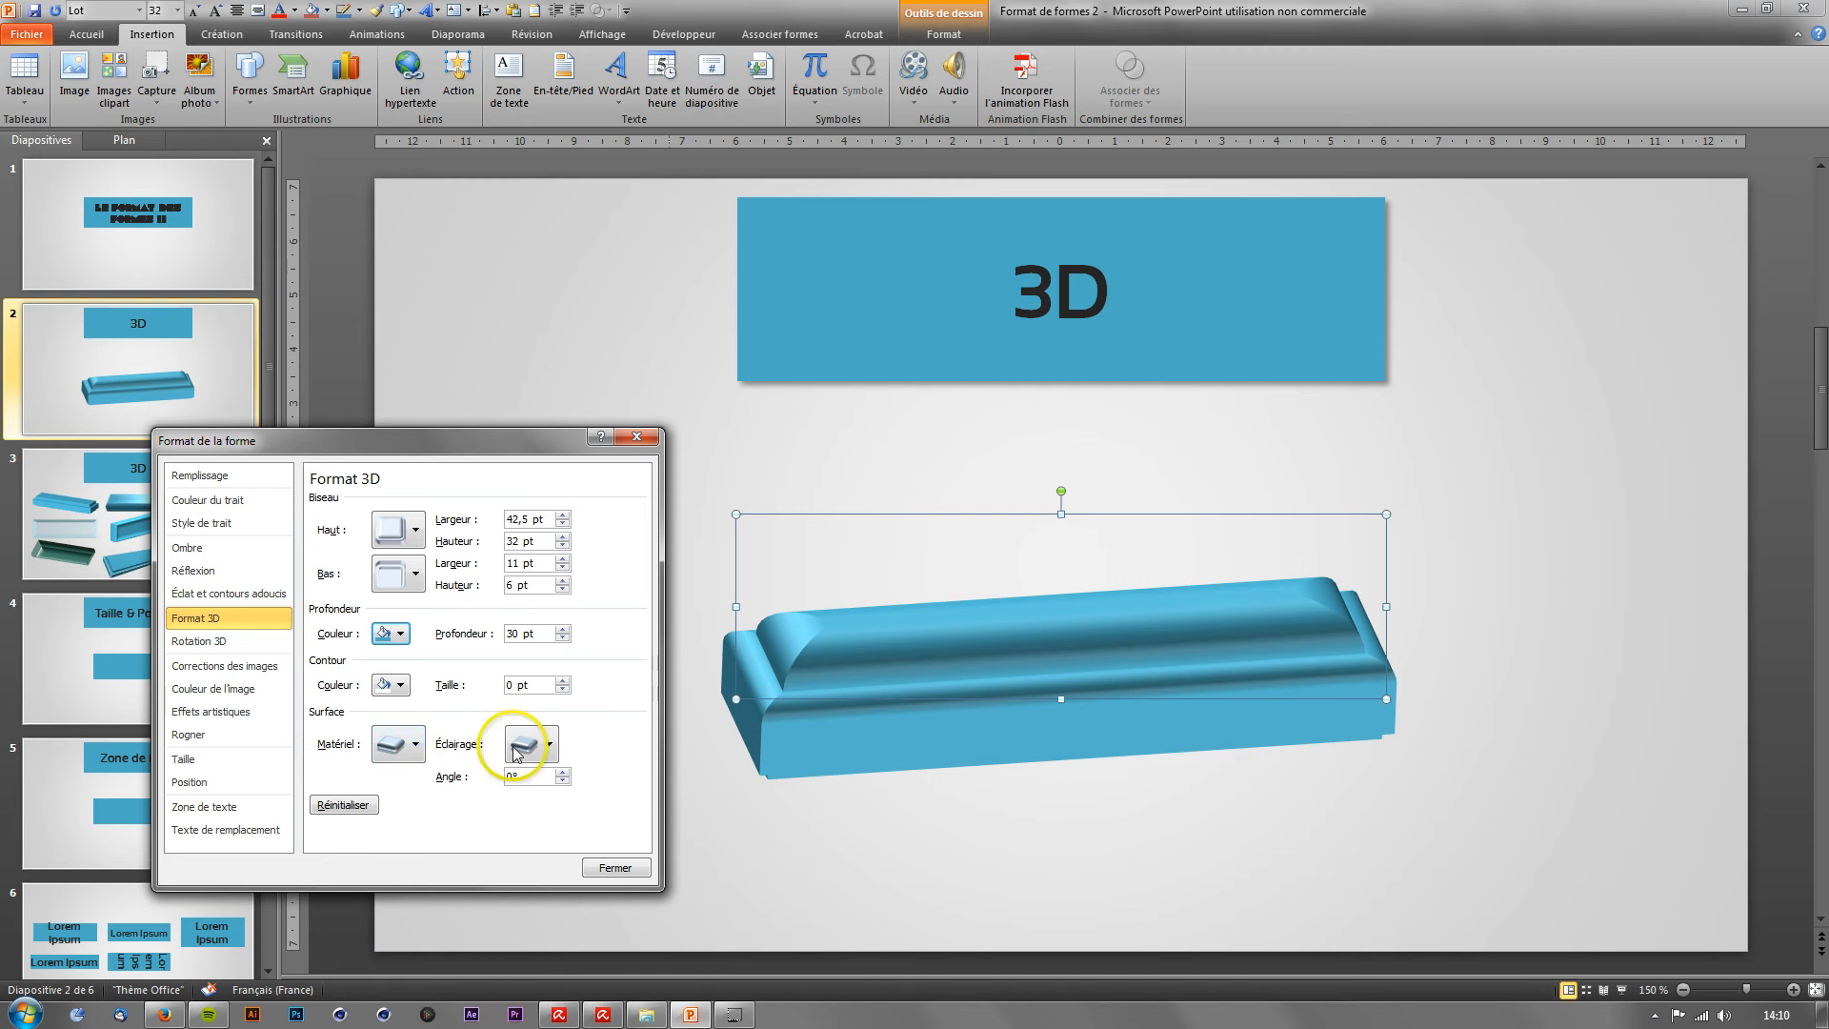
Step: Try the Mat surface material on the bar and return to the second standard material
{"action": "left_click", "coordinate": [414, 748]}
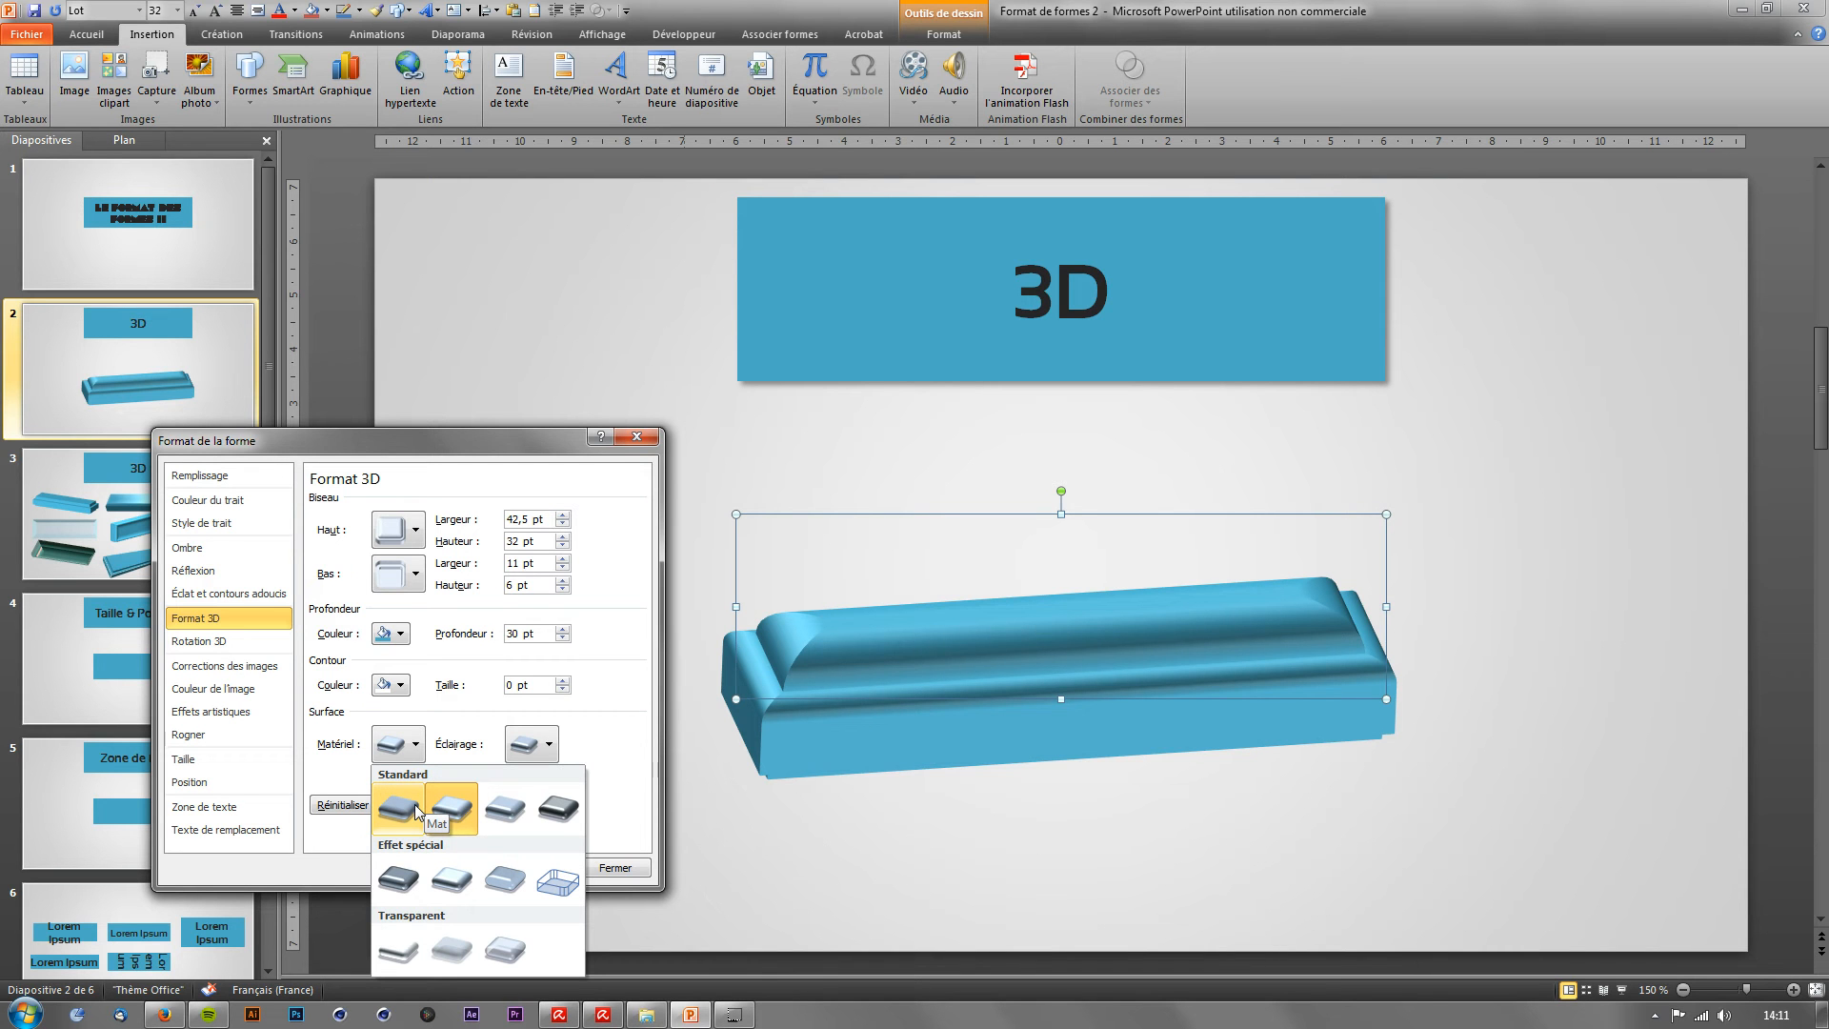
{"action": "left_click", "coordinate": [338, 816]}
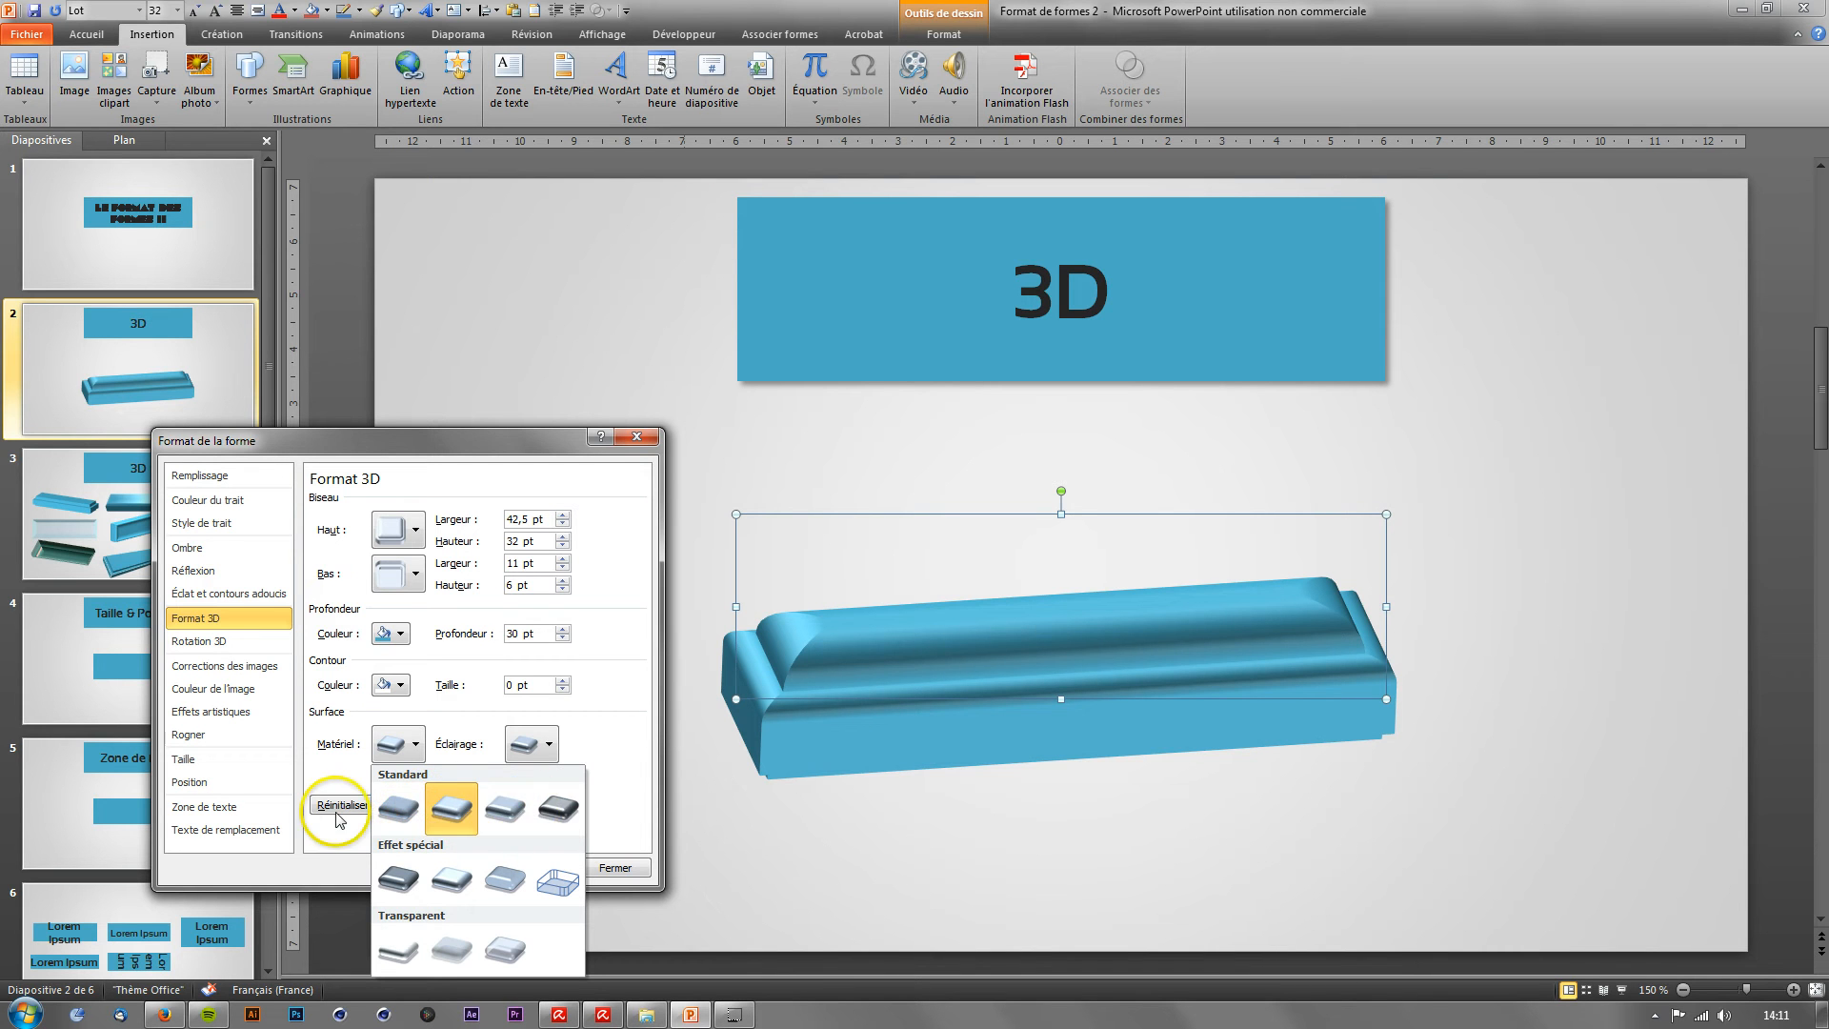
{"action": "left_click", "coordinate": [409, 814]}
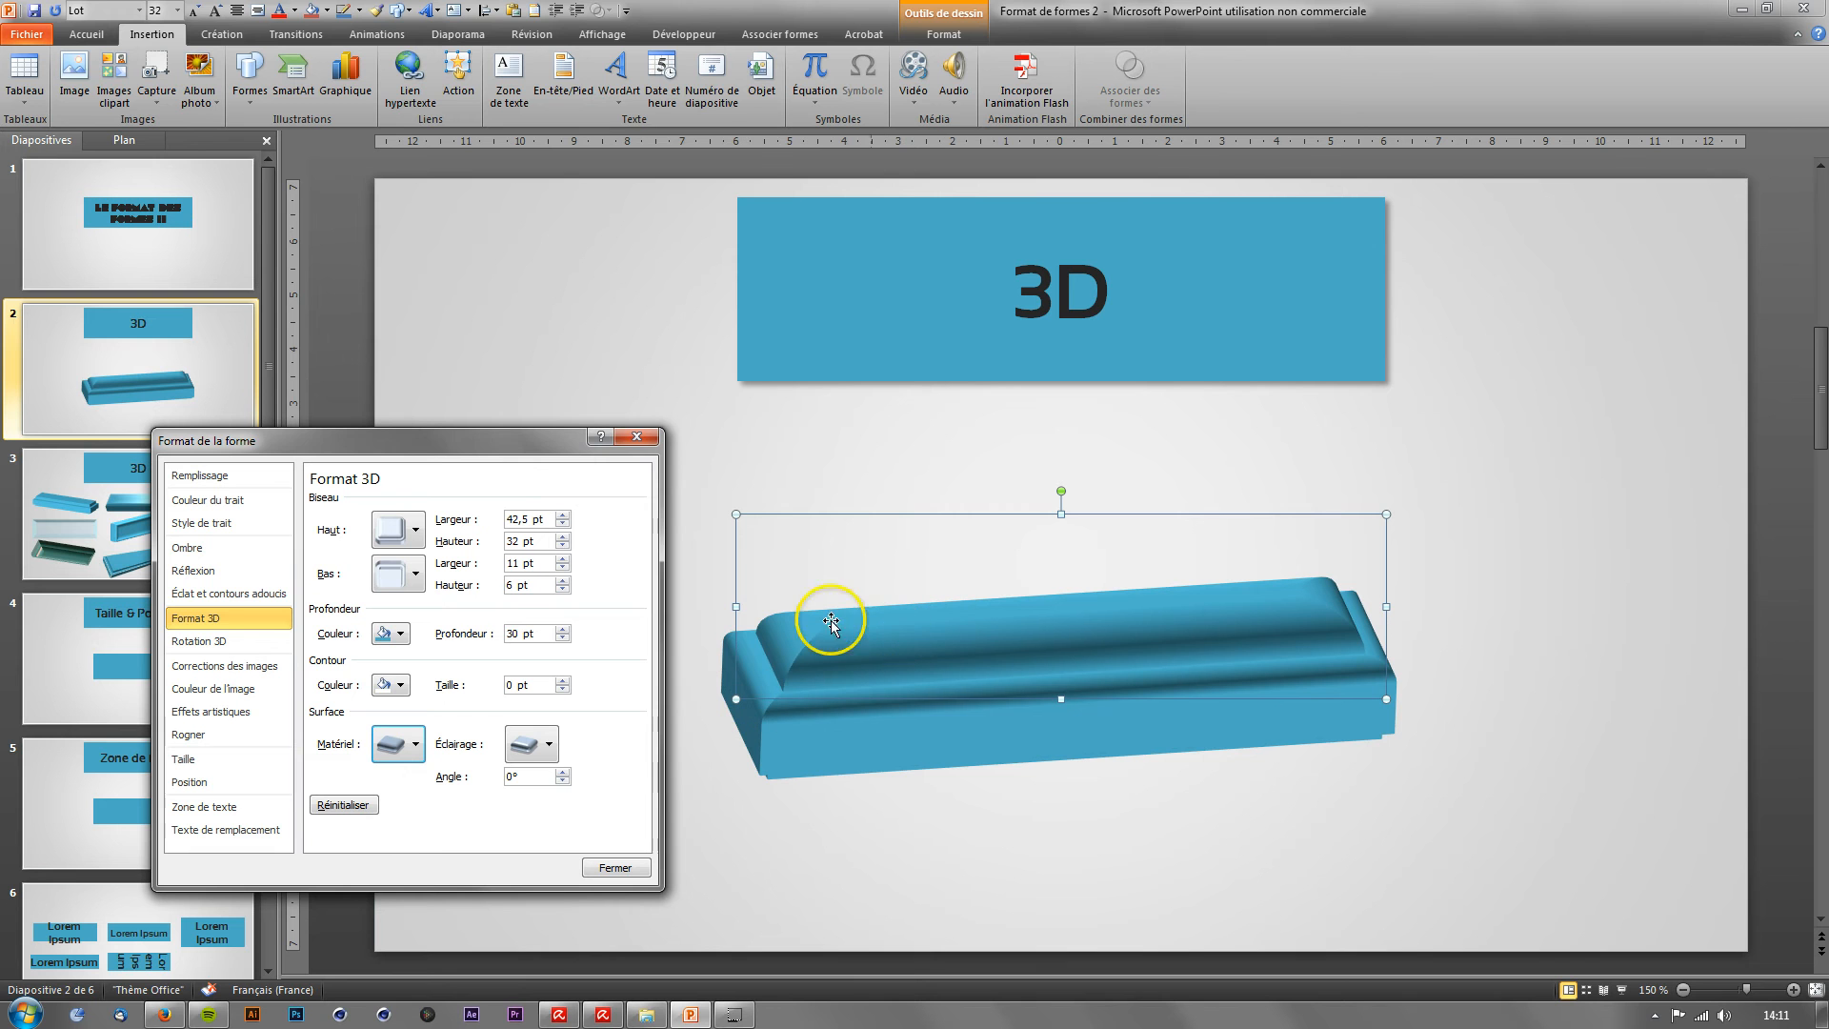
{"action": "left_click", "coordinate": [400, 743]}
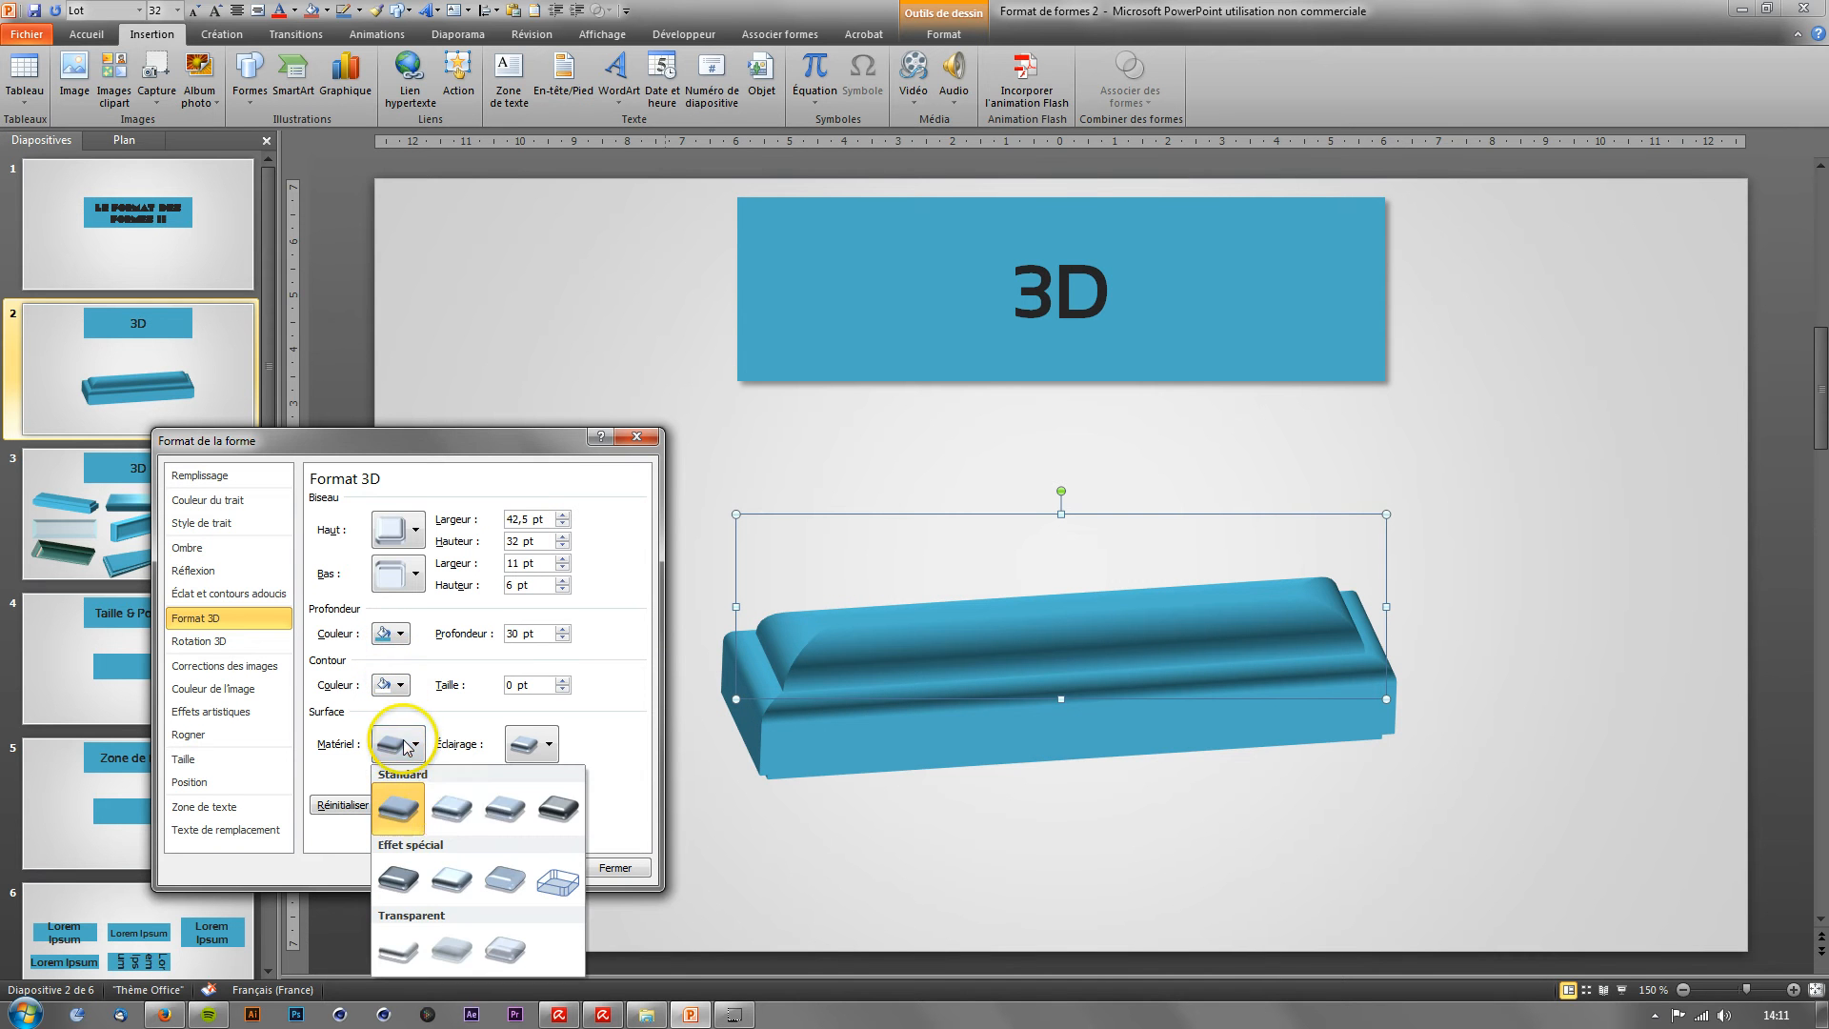
{"action": "left_click", "coordinate": [449, 802]}
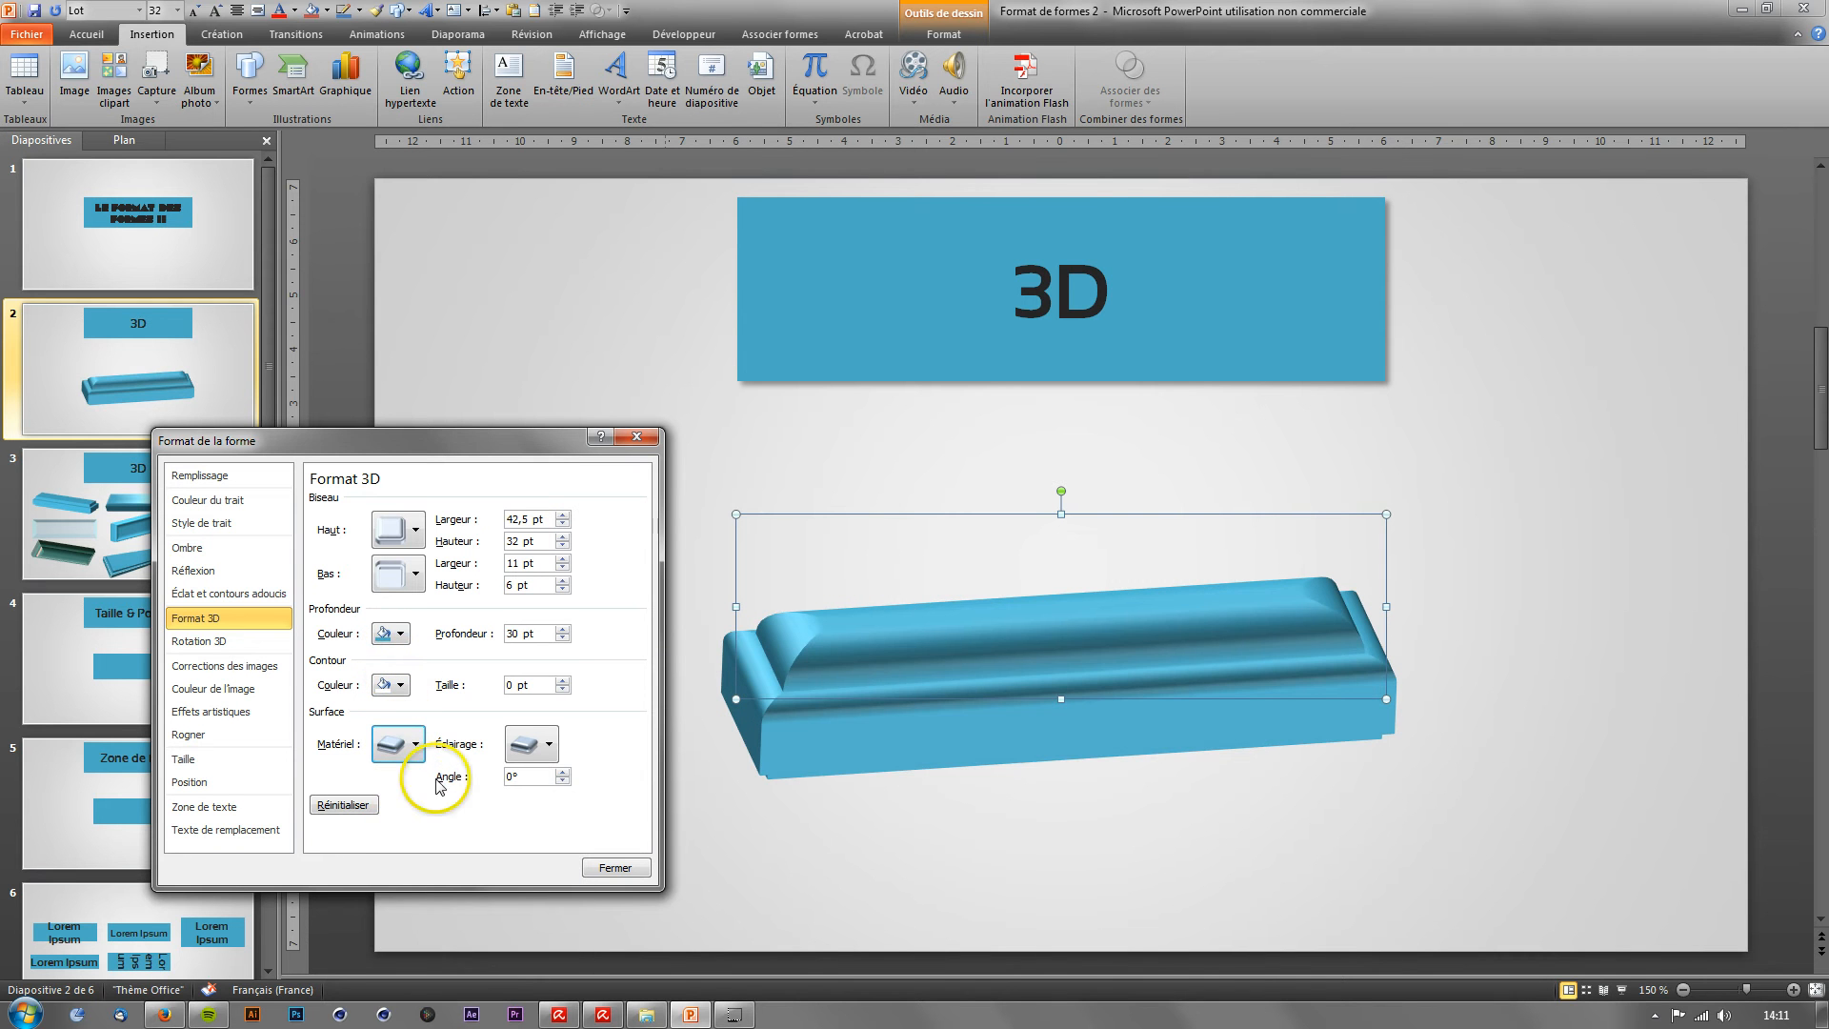
Step: Try the third and then the fourth standard surface material on the bar
{"action": "left_click", "coordinate": [414, 744]}
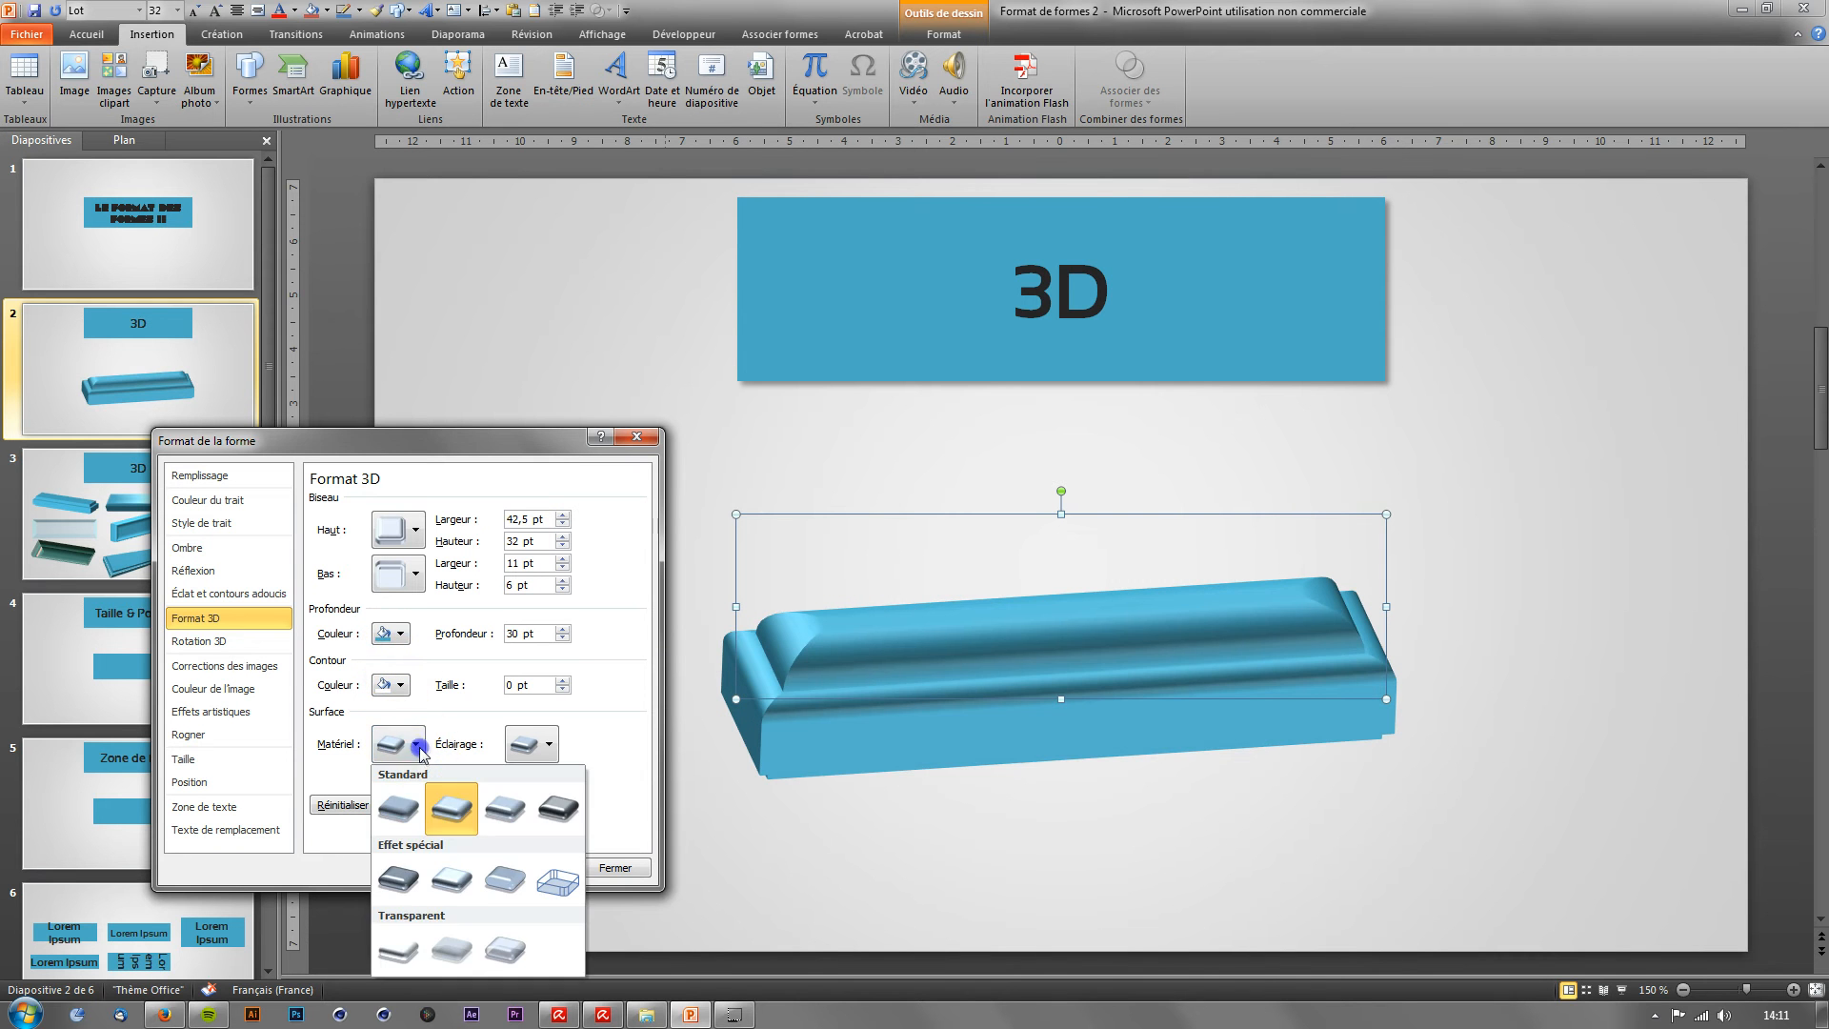
{"action": "left_click", "coordinate": [492, 816]}
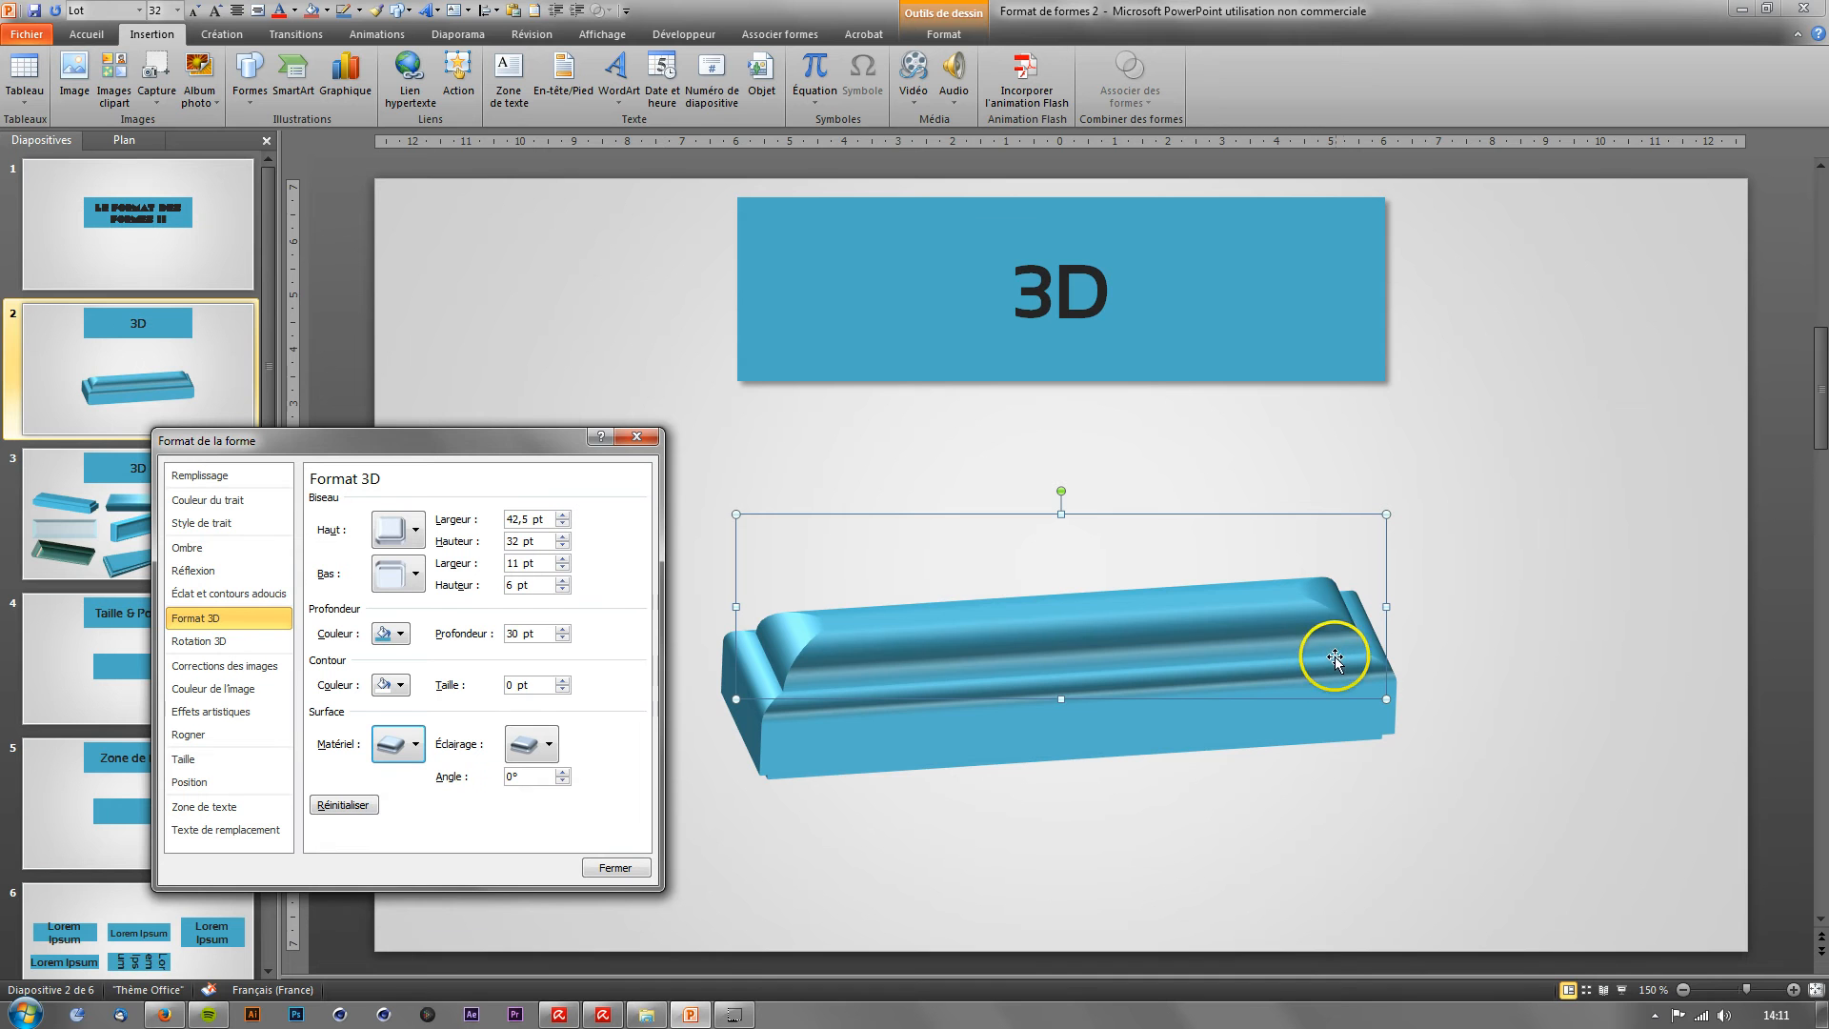
{"action": "left_click", "coordinate": [404, 753]}
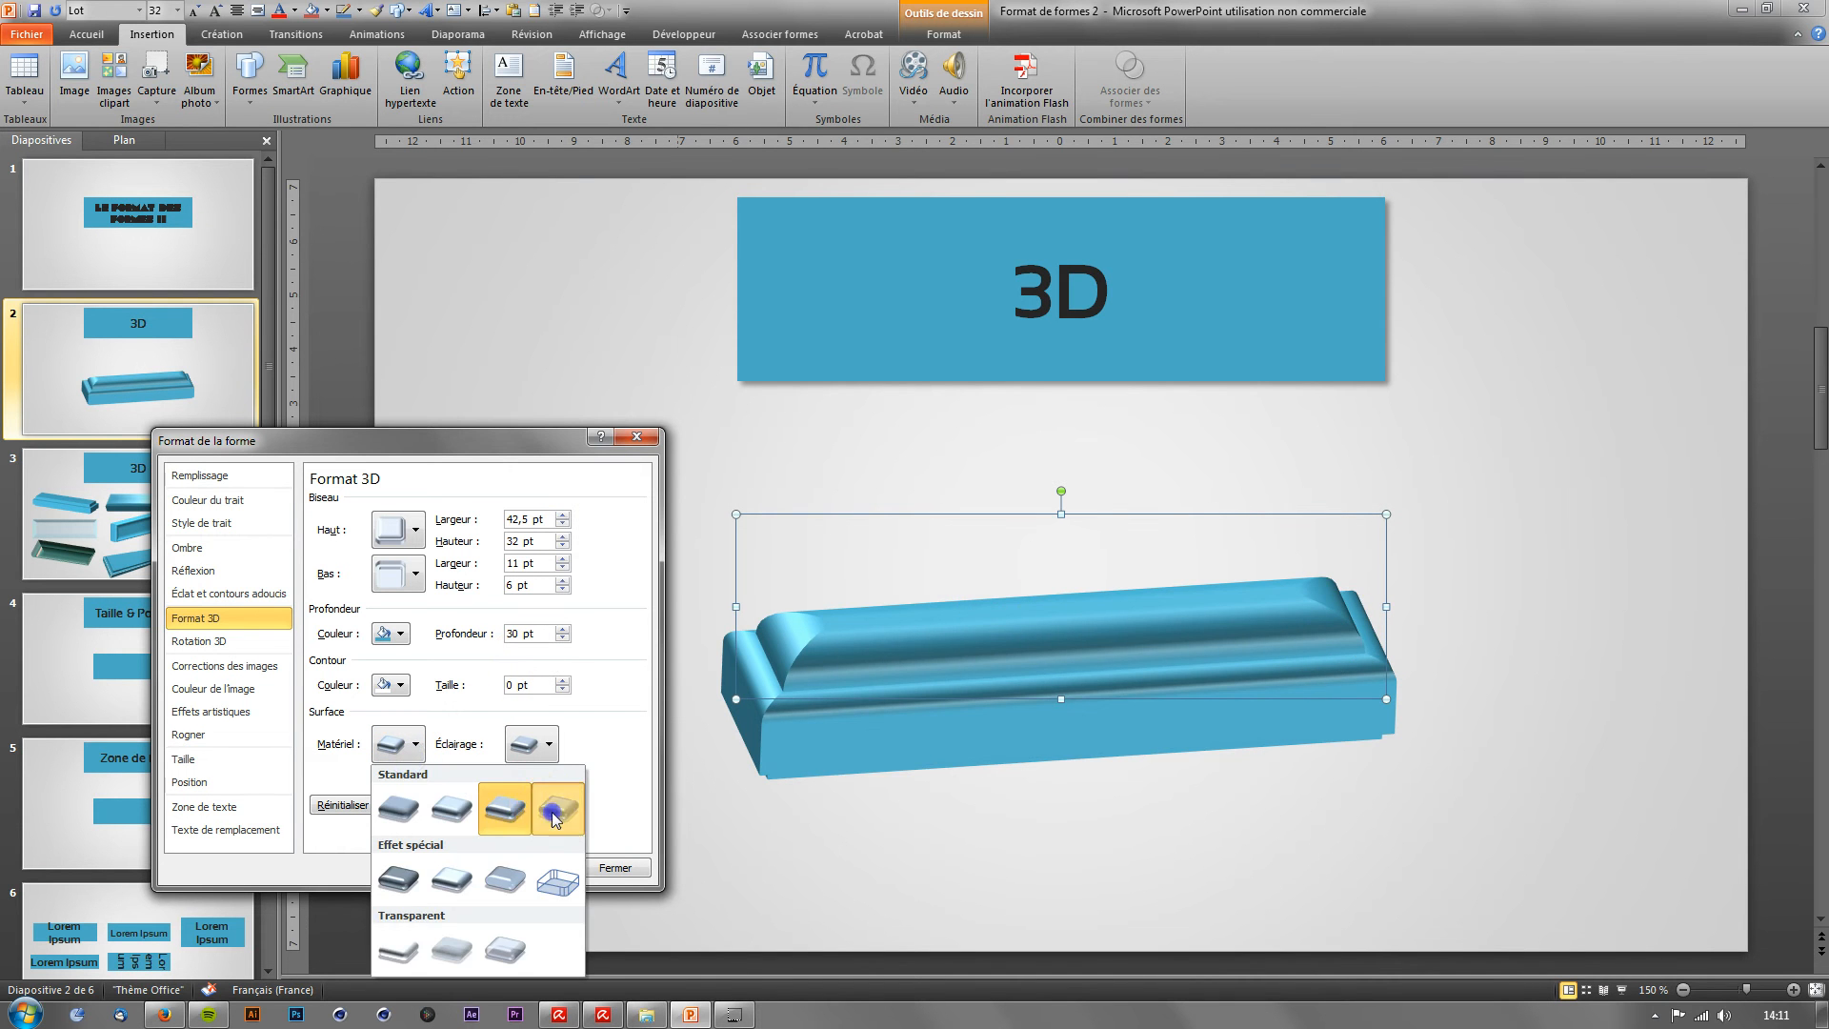
{"action": "left_click", "coordinate": [545, 808]}
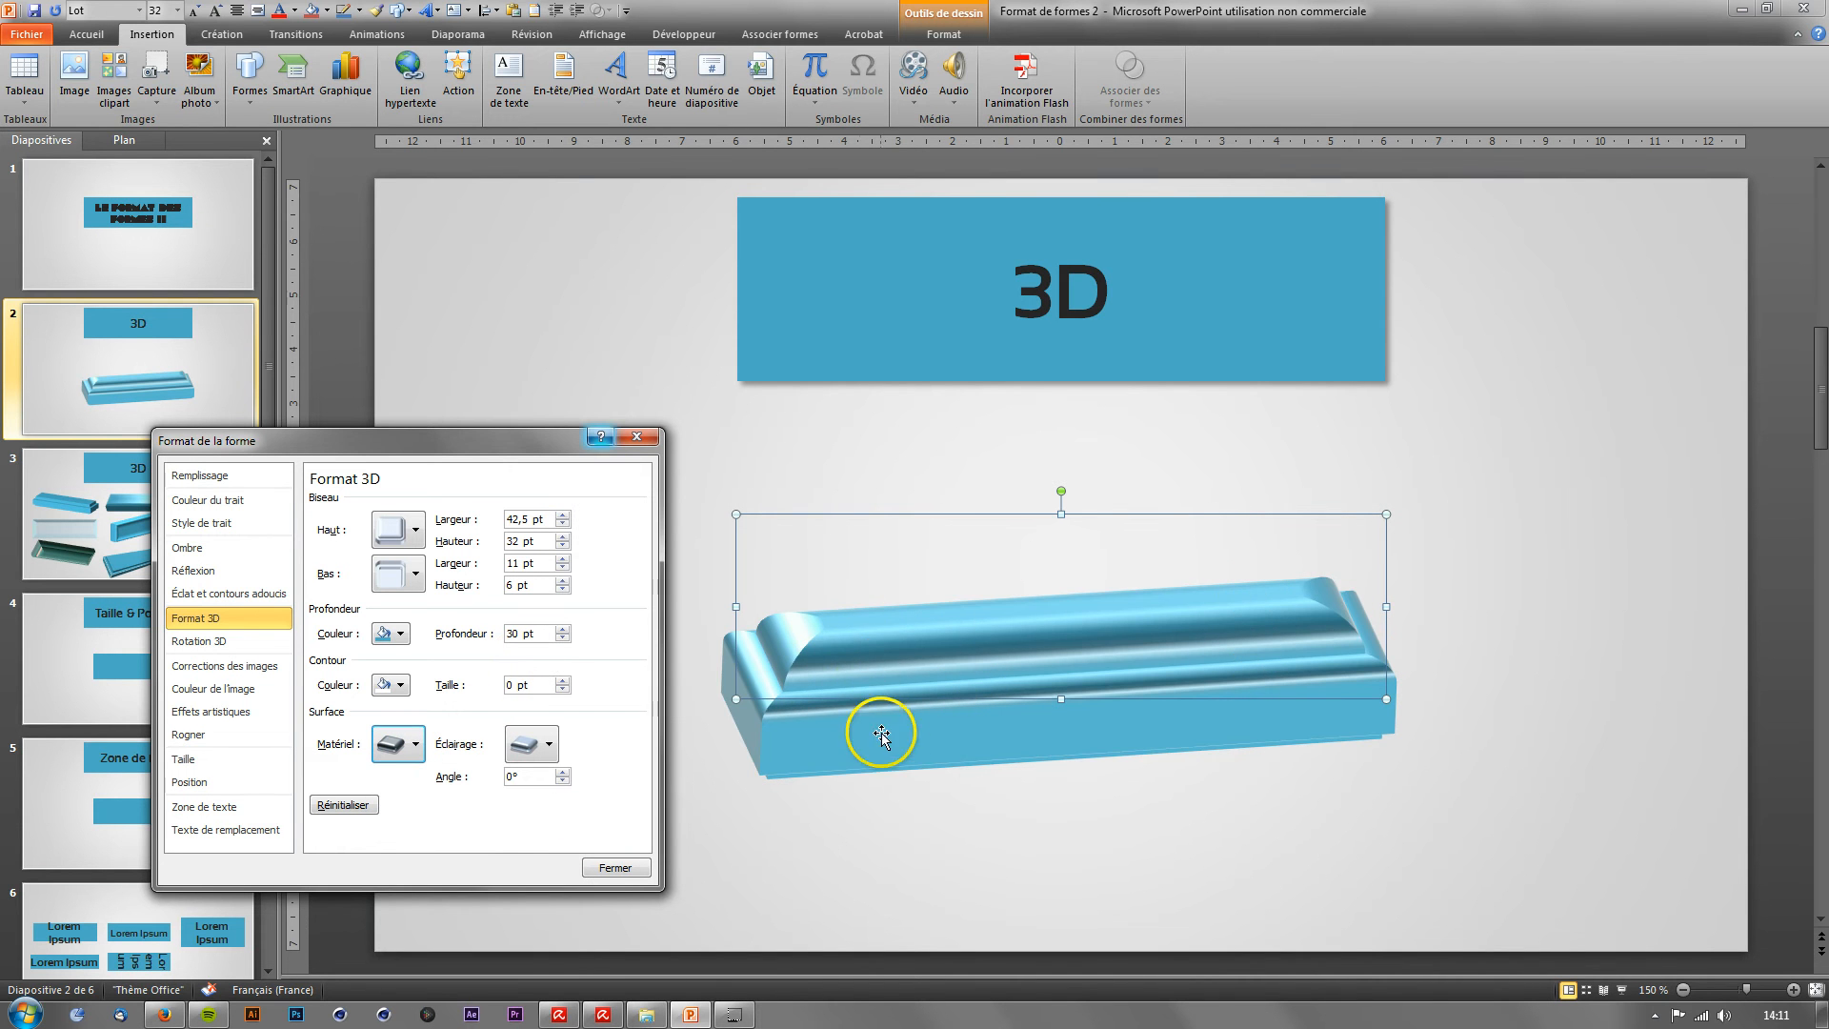
Step: Compare the second and third standard surface materials on the bar and keep the third one
{"action": "left_click", "coordinate": [417, 743]}
{"action": "left_click", "coordinate": [467, 806]}
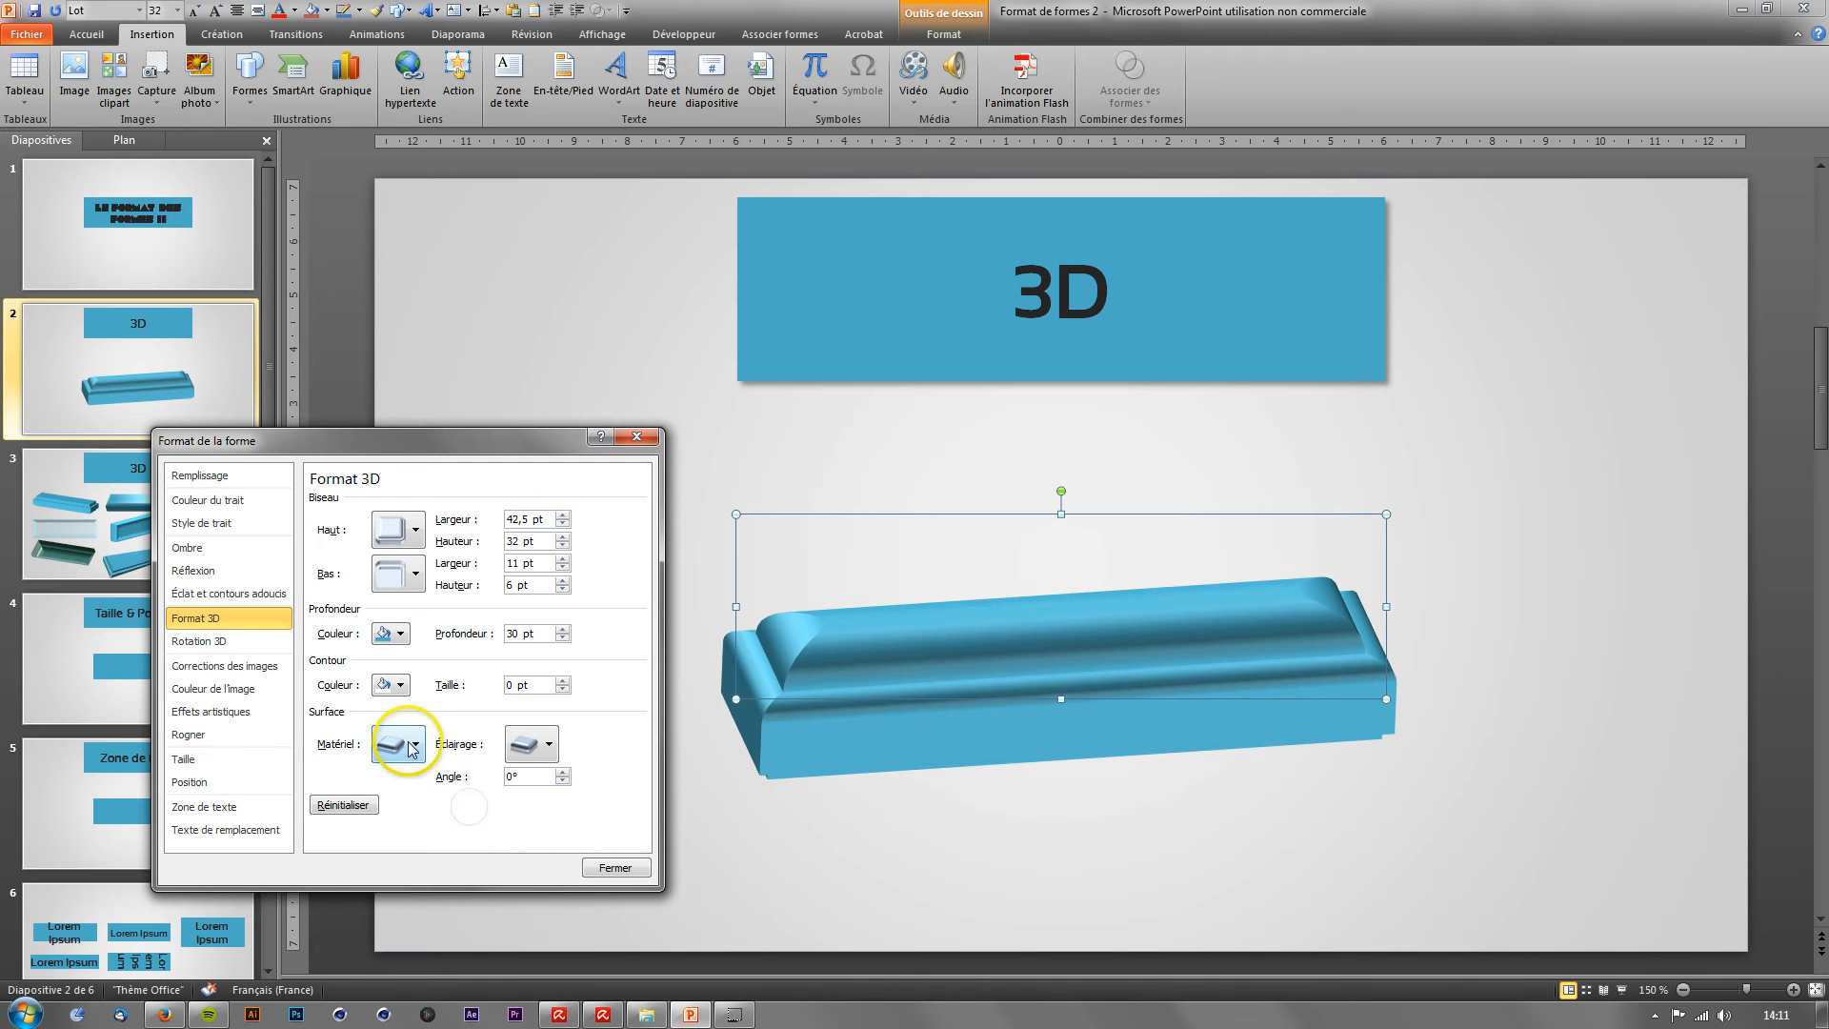
{"action": "left_click", "coordinate": [409, 744]}
{"action": "left_click", "coordinate": [489, 808]}
{"action": "left_click", "coordinate": [399, 749]}
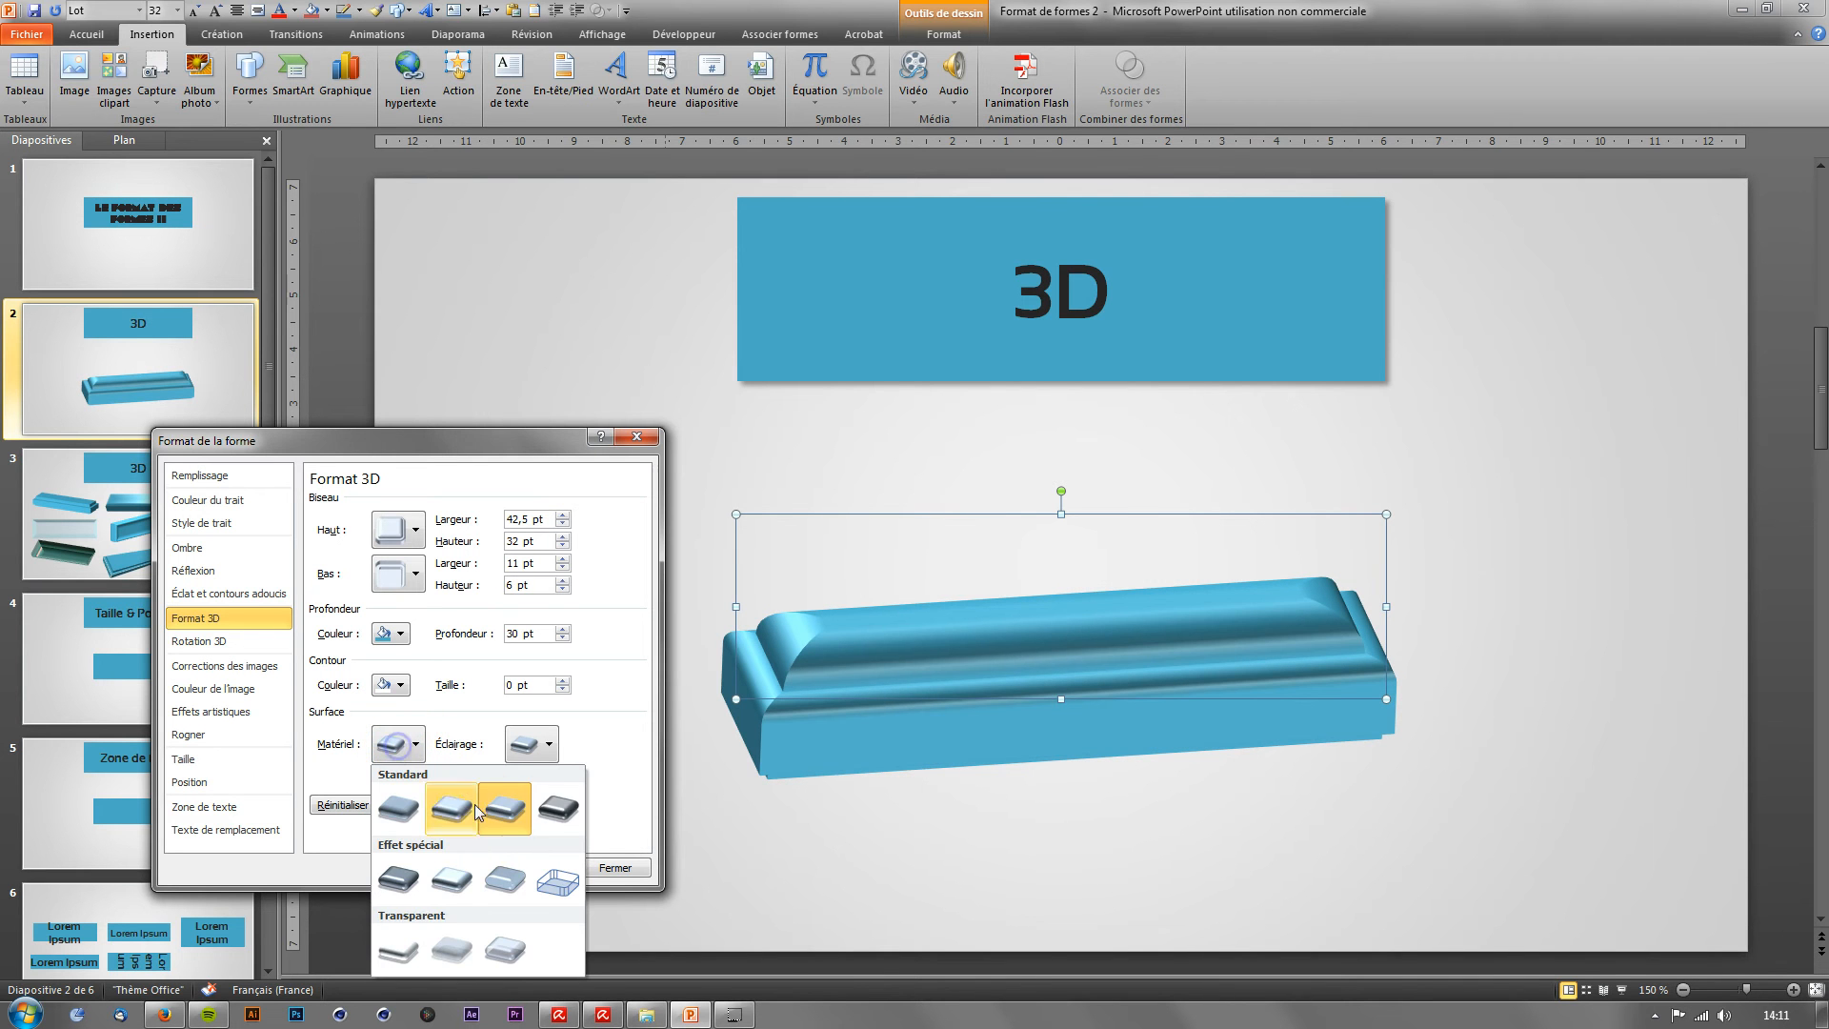
{"action": "left_click", "coordinate": [505, 807]}
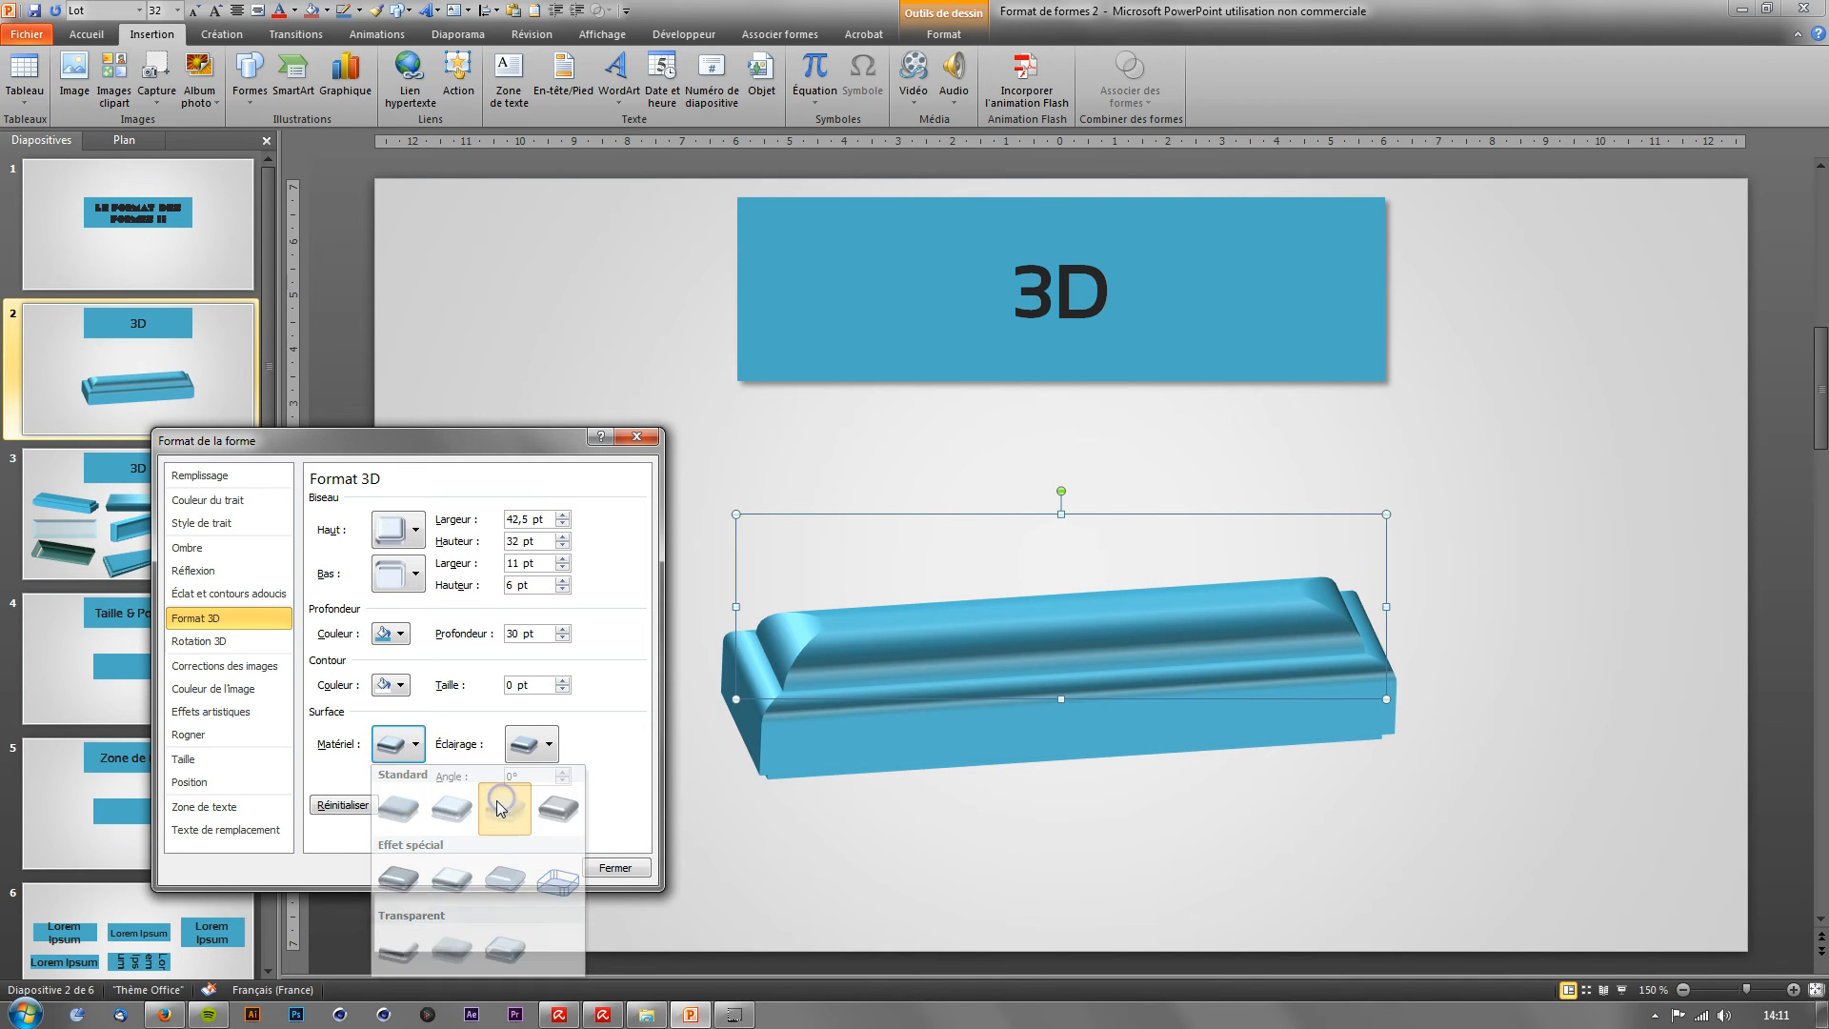
Step: Try the first and second special-effect surface materials on the bar
{"action": "left_click", "coordinate": [424, 752]}
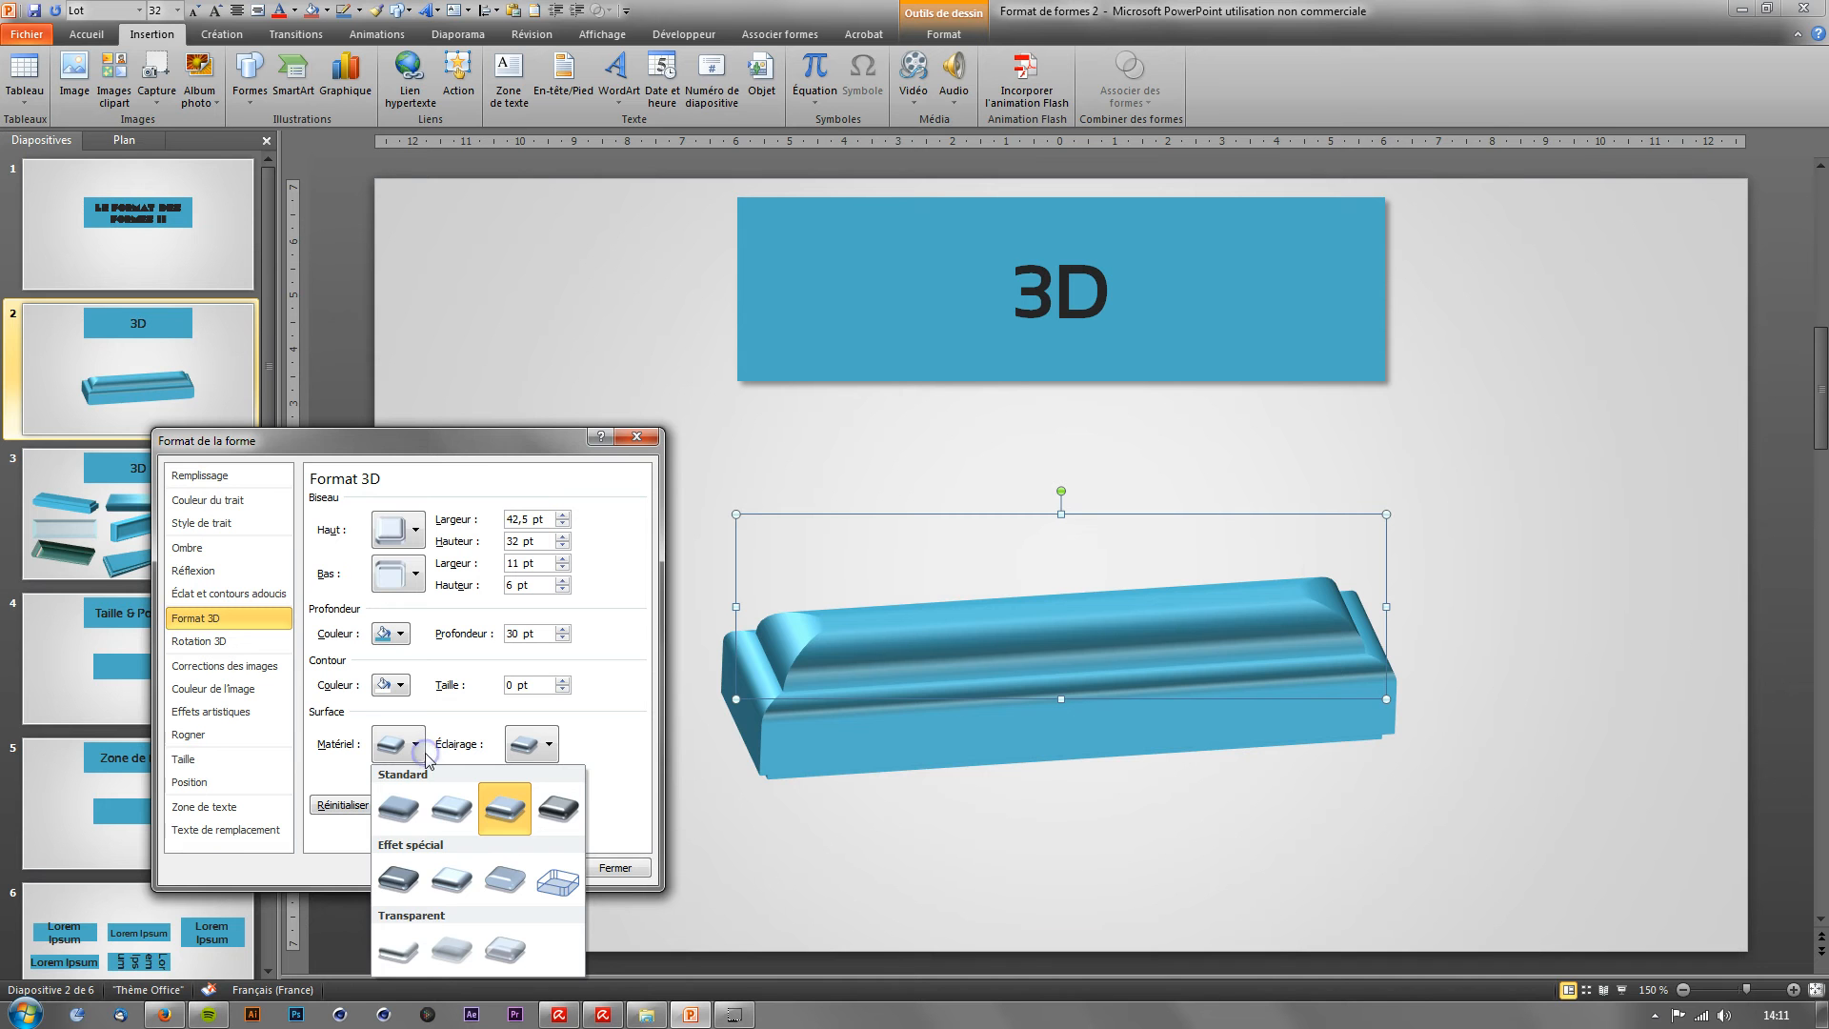
{"action": "left_click", "coordinate": [400, 876]}
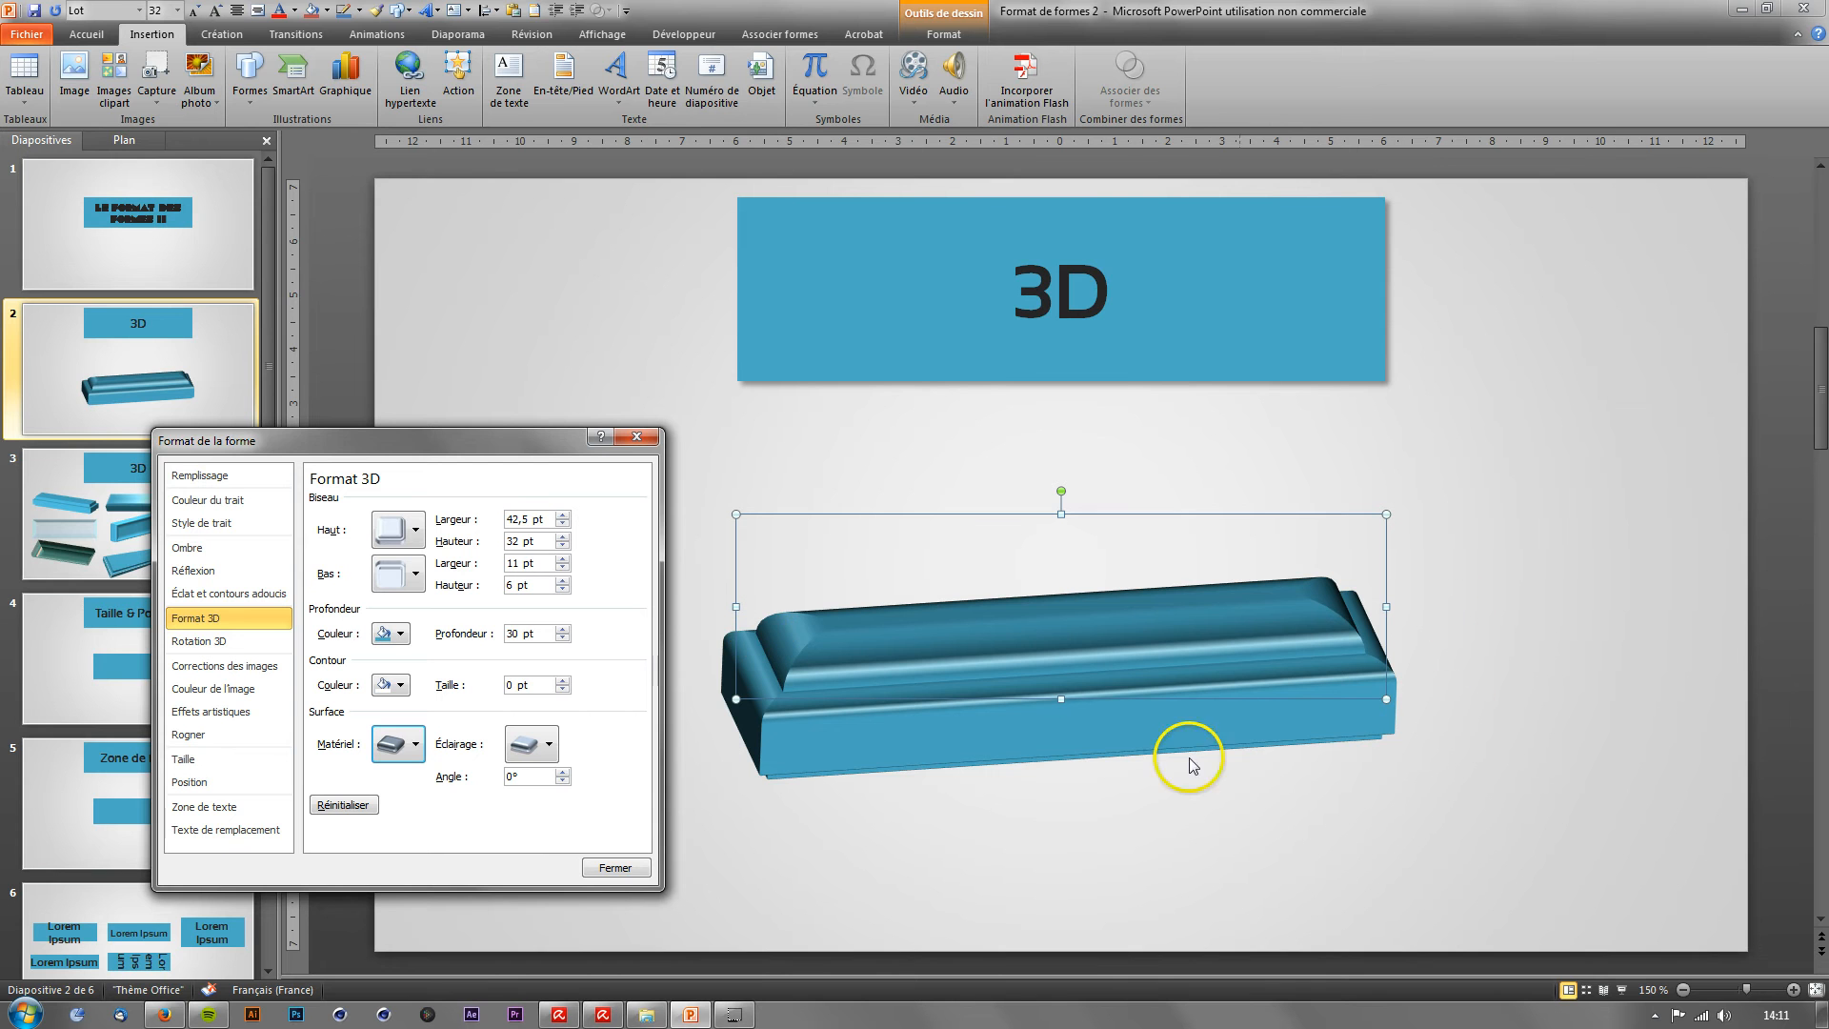
{"action": "left_click", "coordinate": [417, 745]}
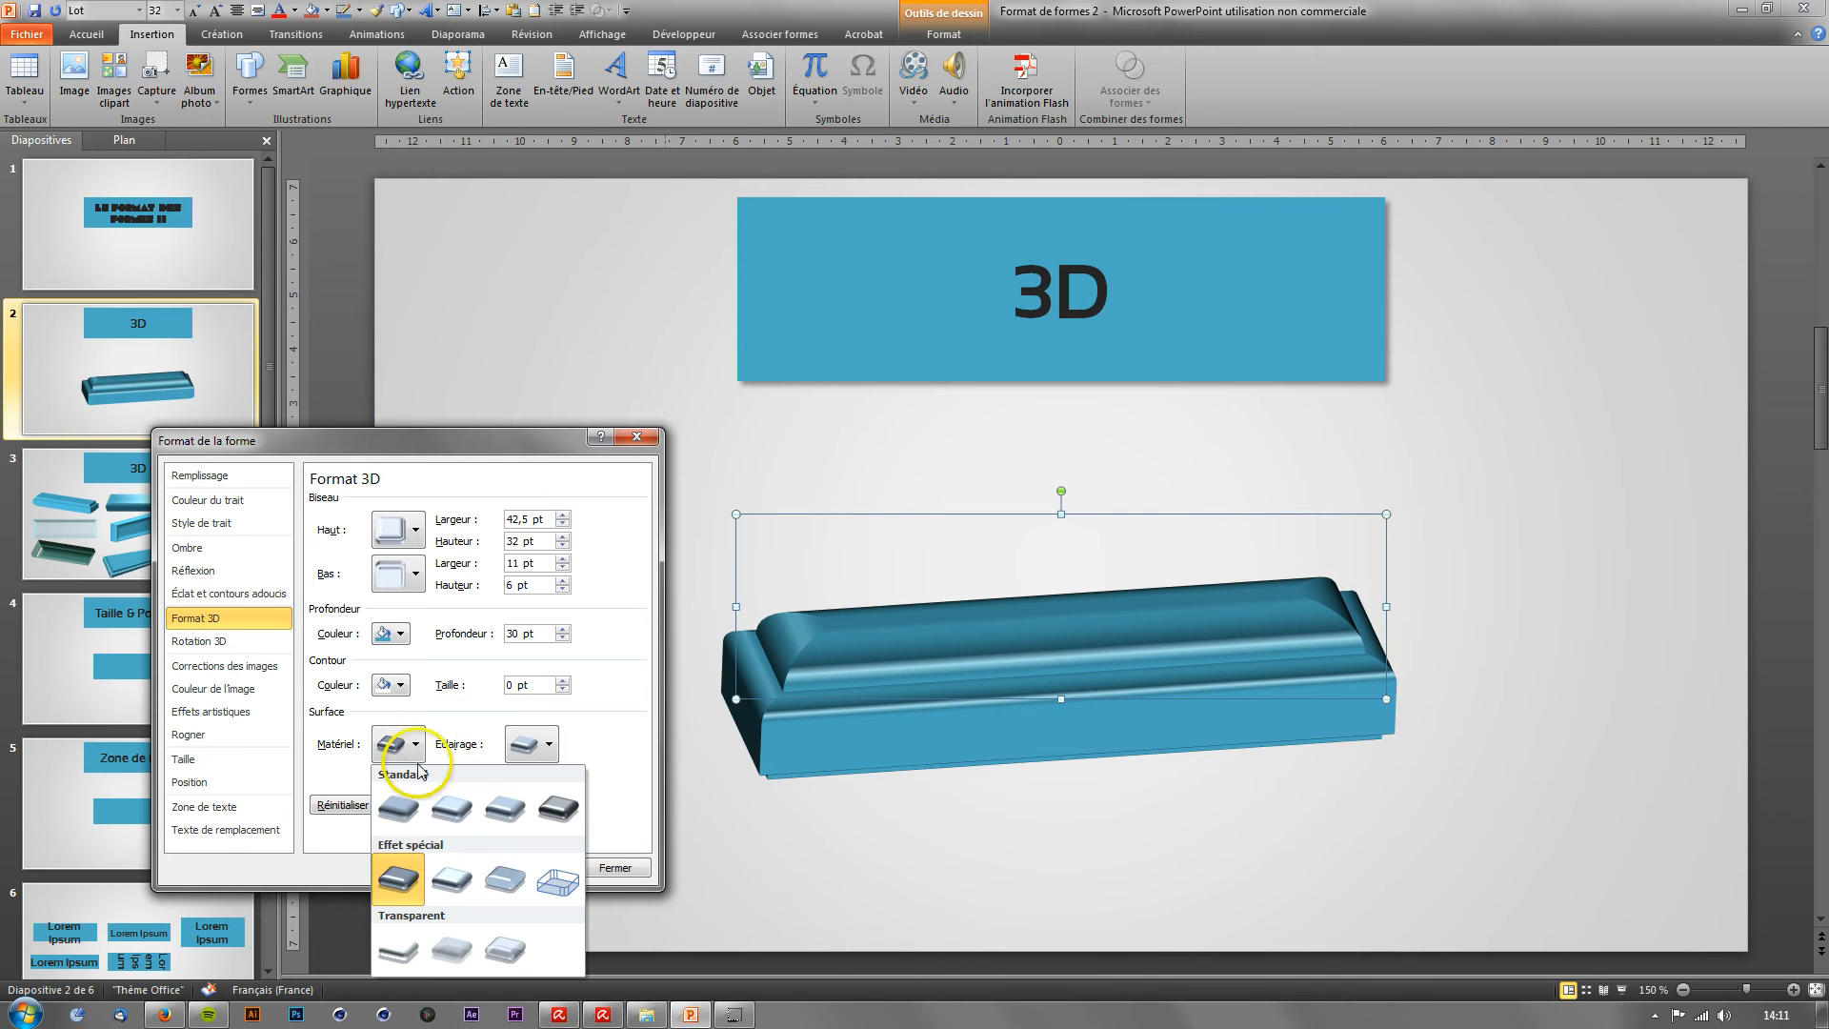
{"action": "left_click", "coordinate": [452, 878]}
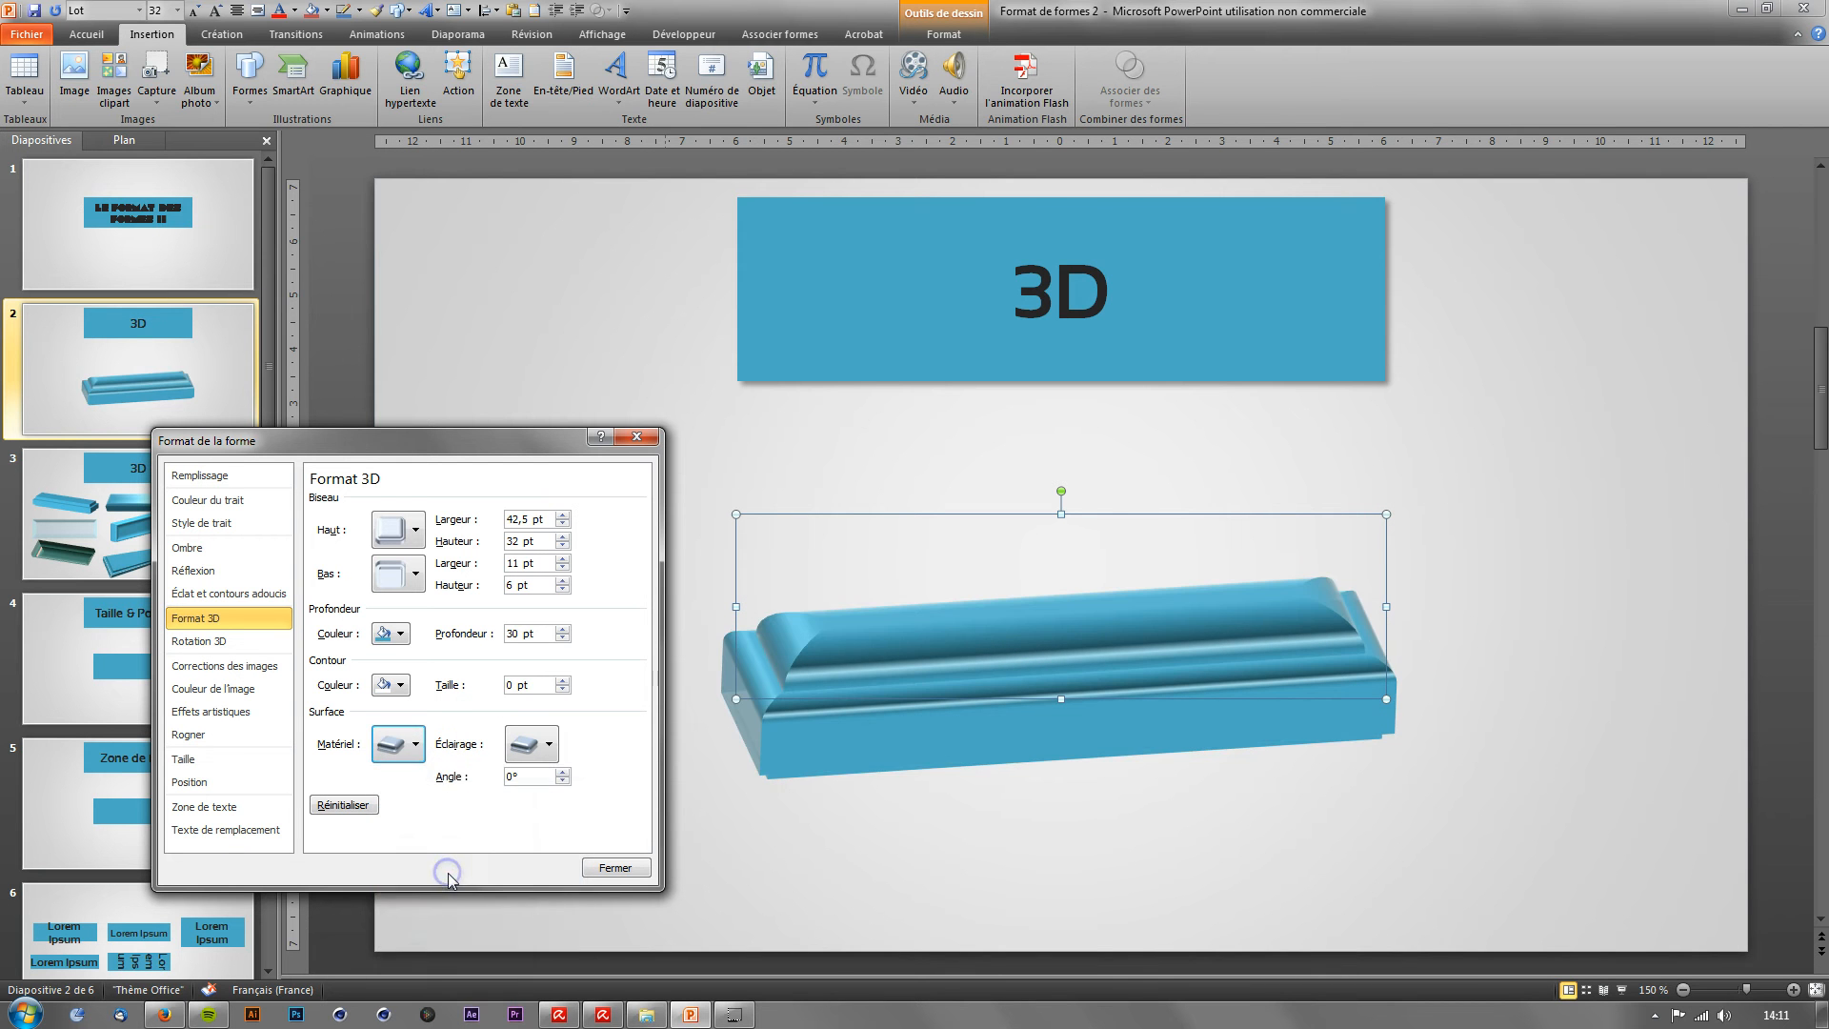
{"action": "left_click", "coordinate": [445, 836]}
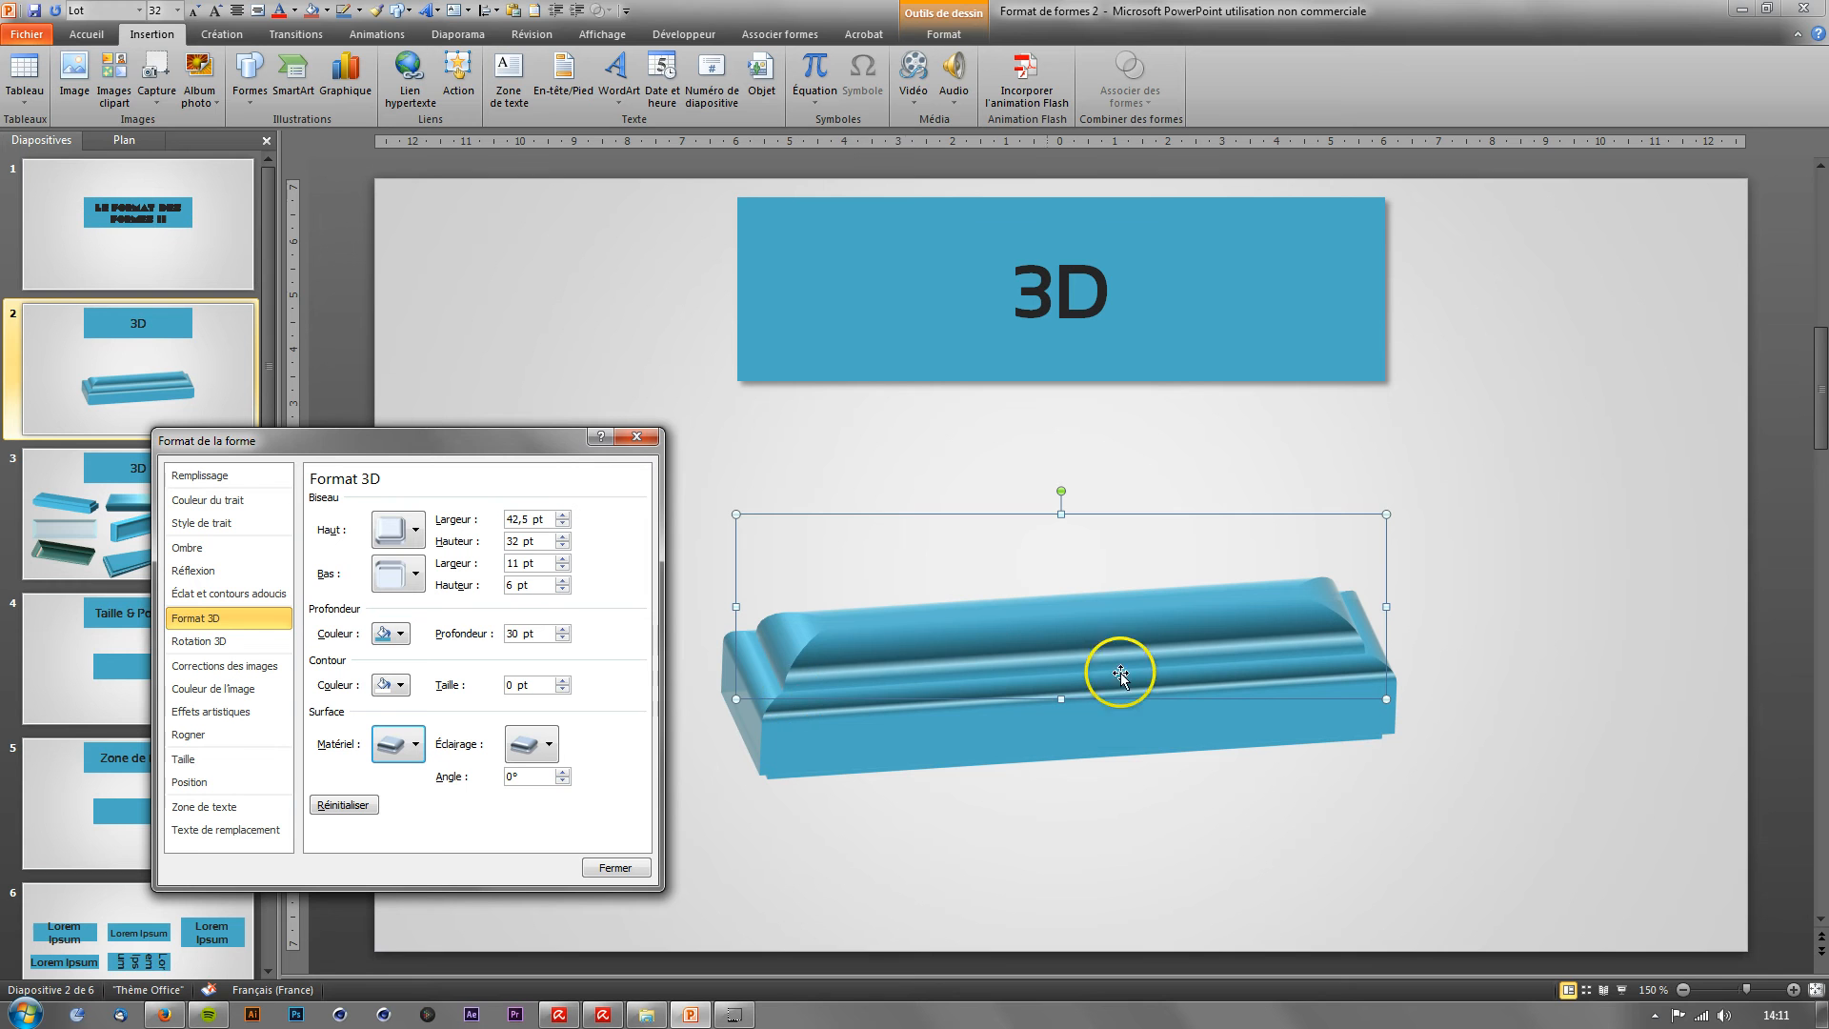
Step: Try the third special-effect material and the À deux dimensions wireframe on the bar, and return to the third standard material
{"action": "left_click", "coordinate": [417, 744]}
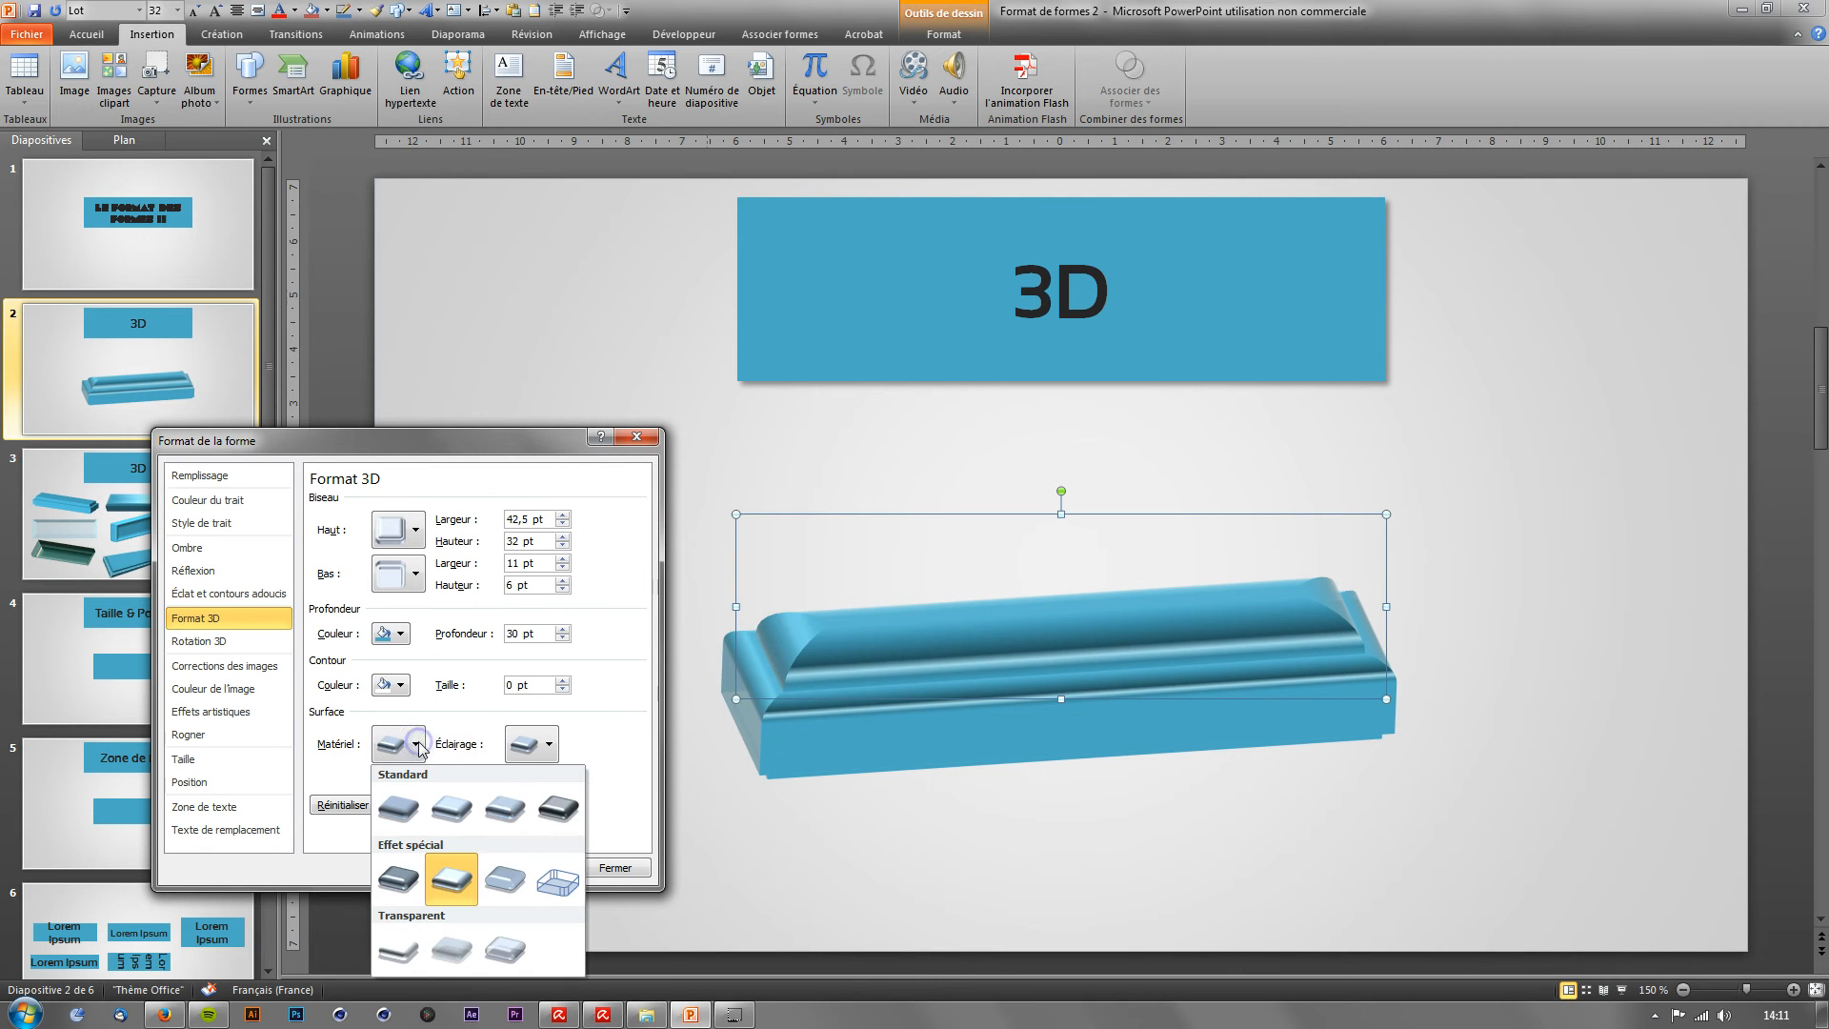
{"action": "left_click", "coordinate": [496, 877]}
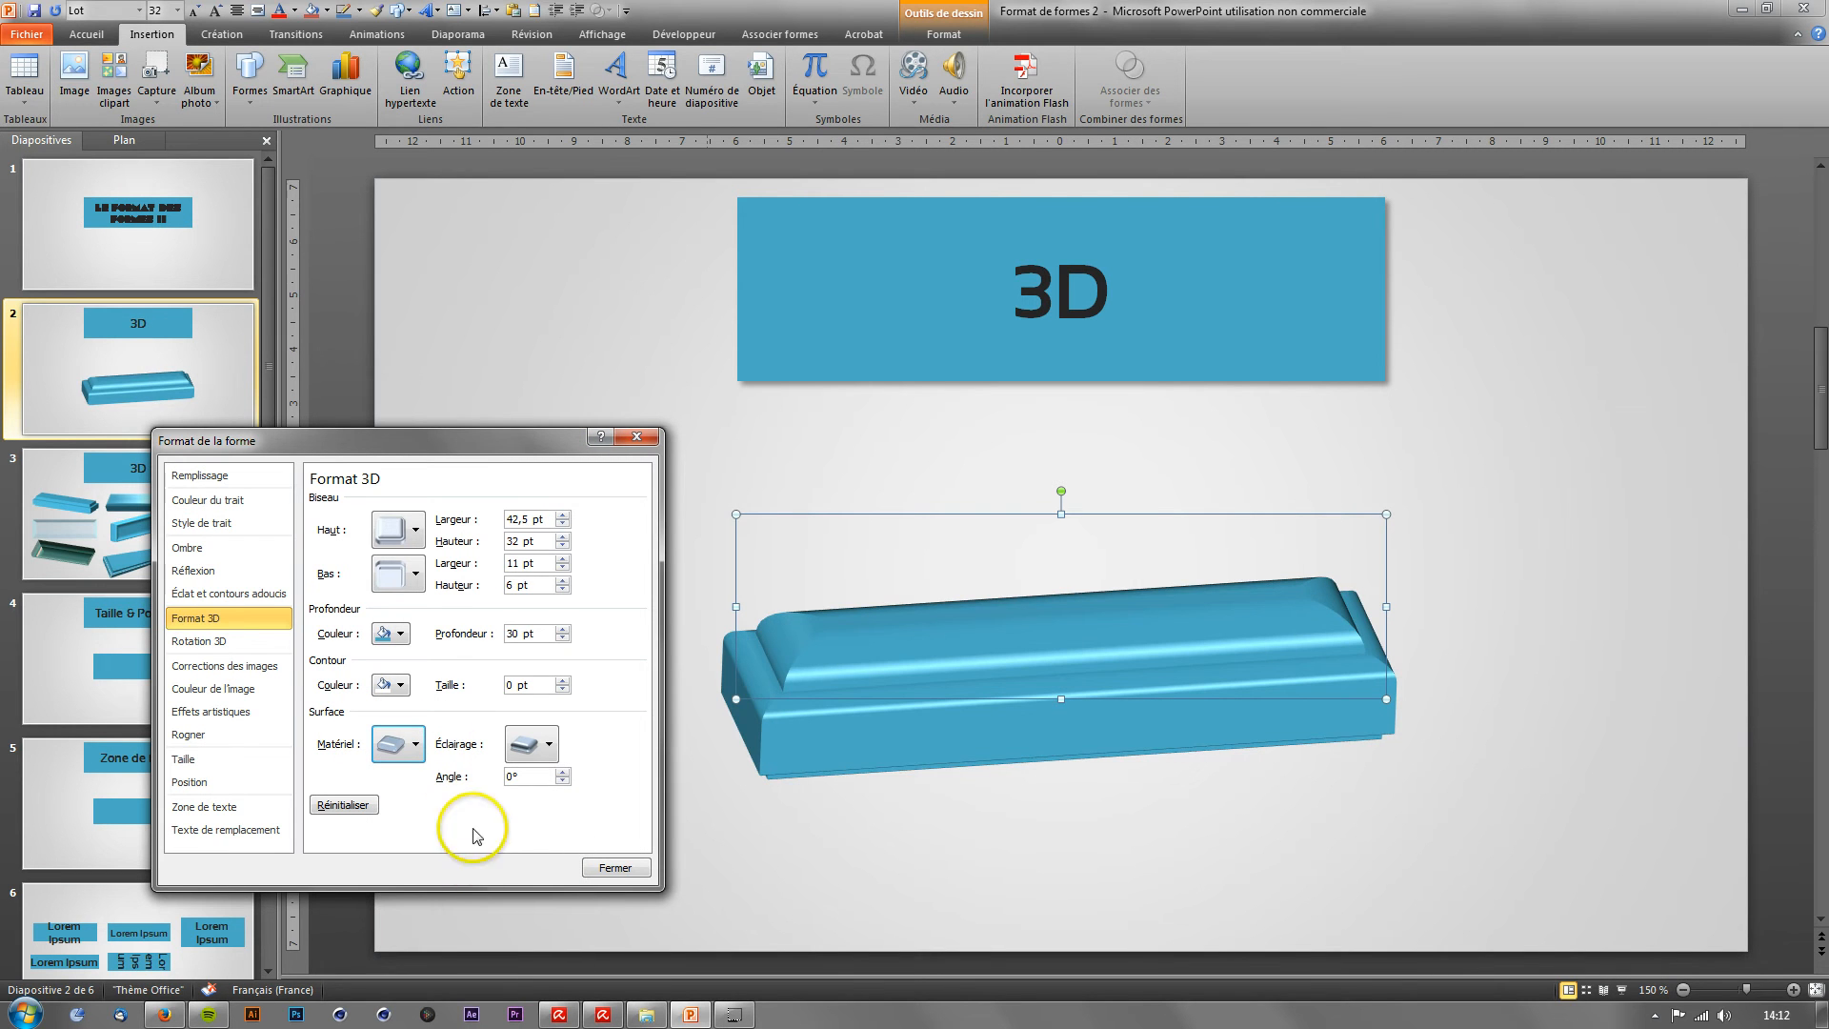
{"action": "left_click", "coordinate": [414, 741]}
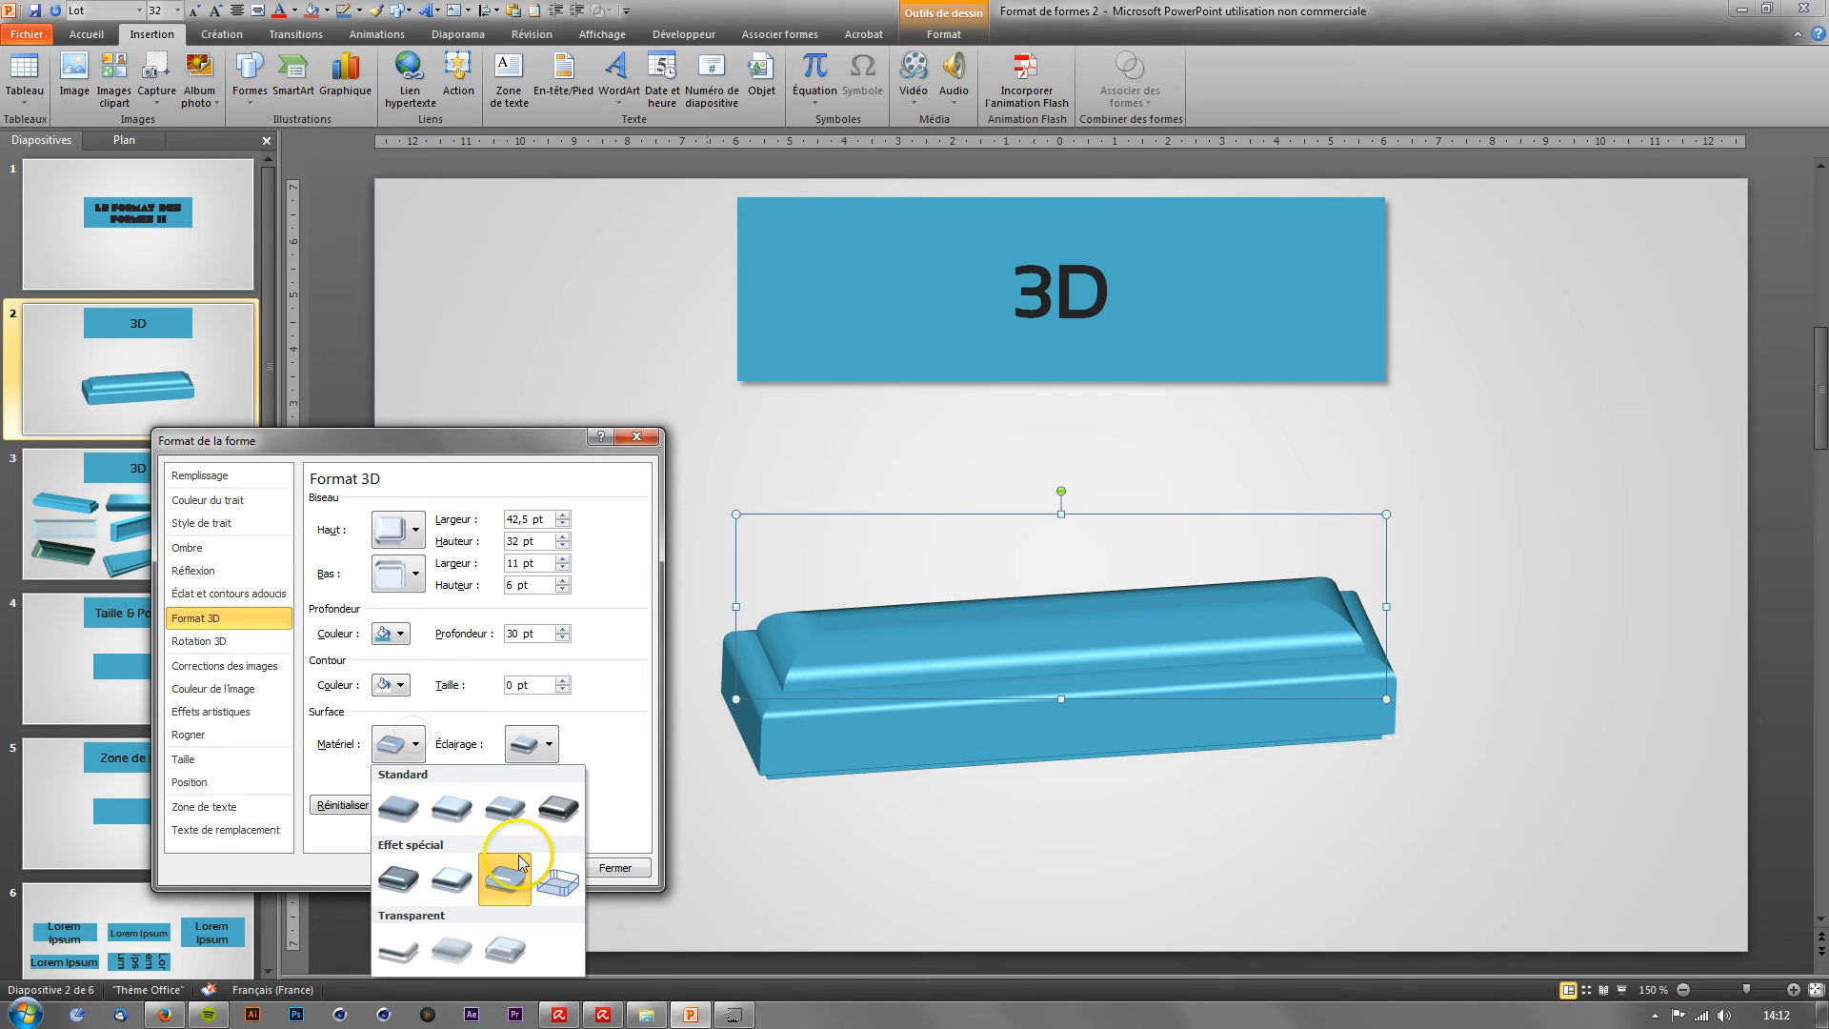
{"action": "left_click", "coordinate": [557, 881]}
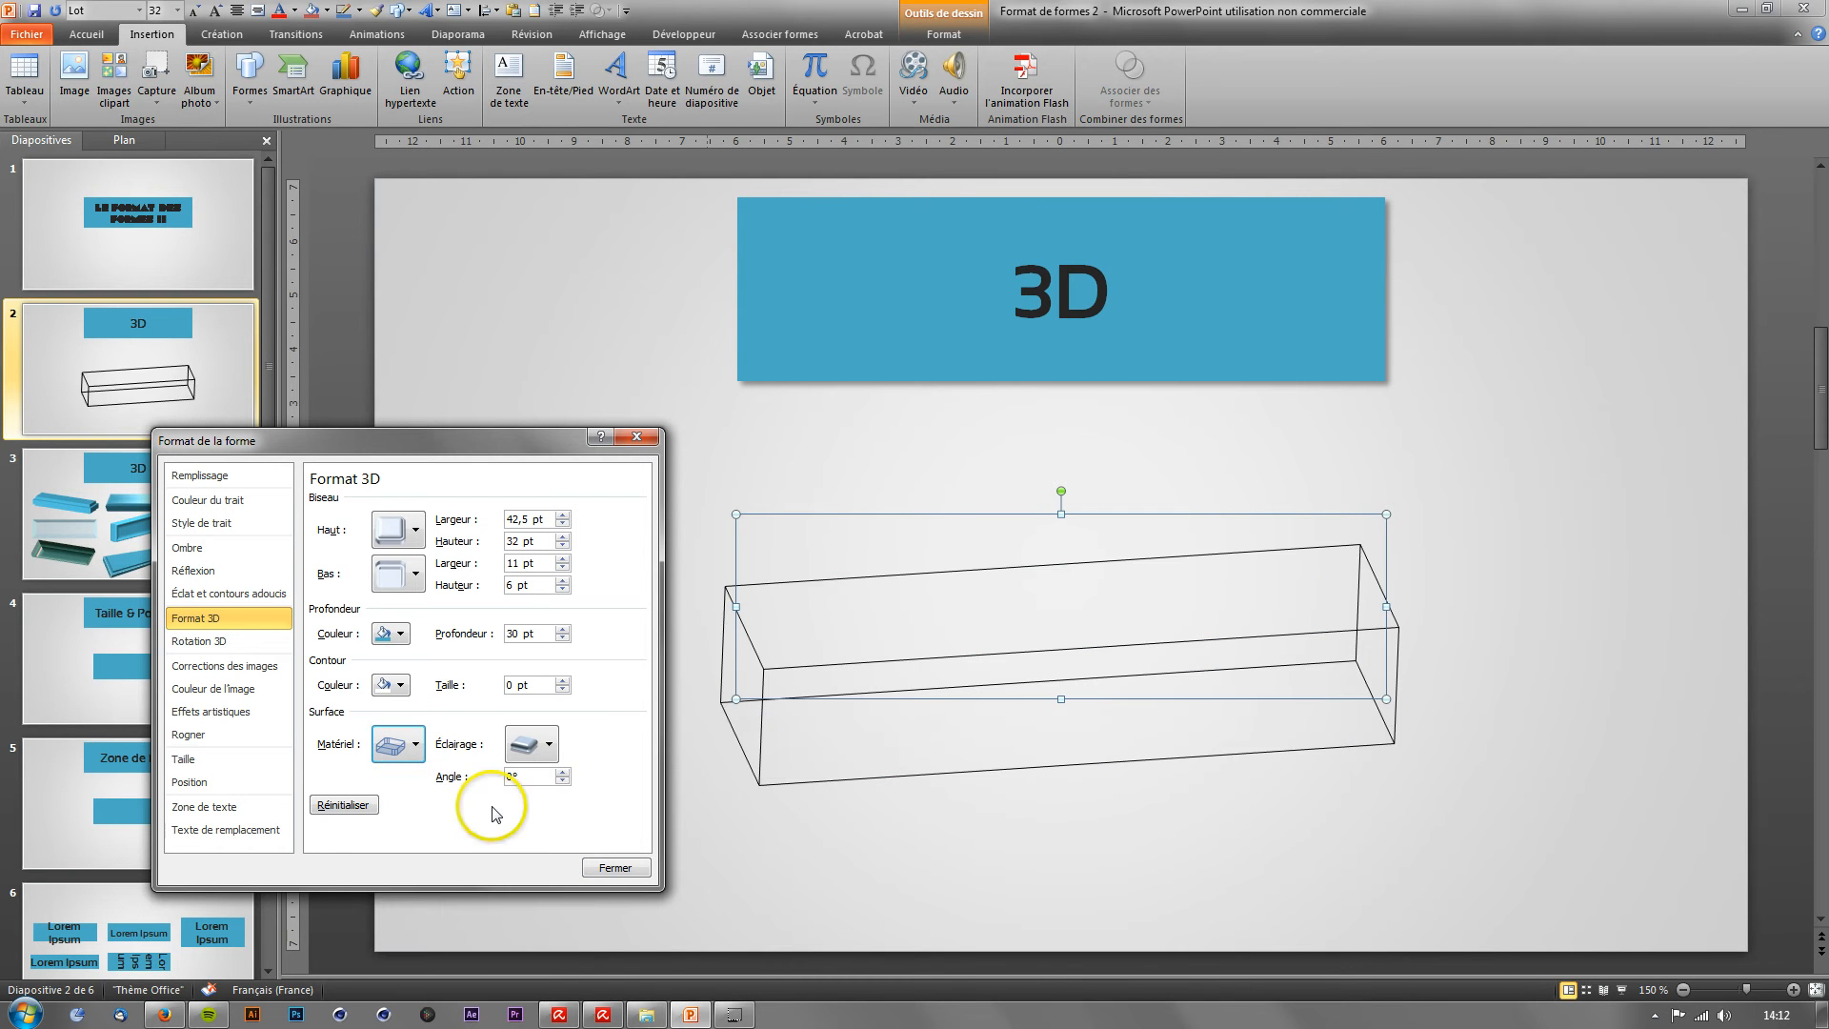
{"action": "left_click", "coordinate": [419, 746]}
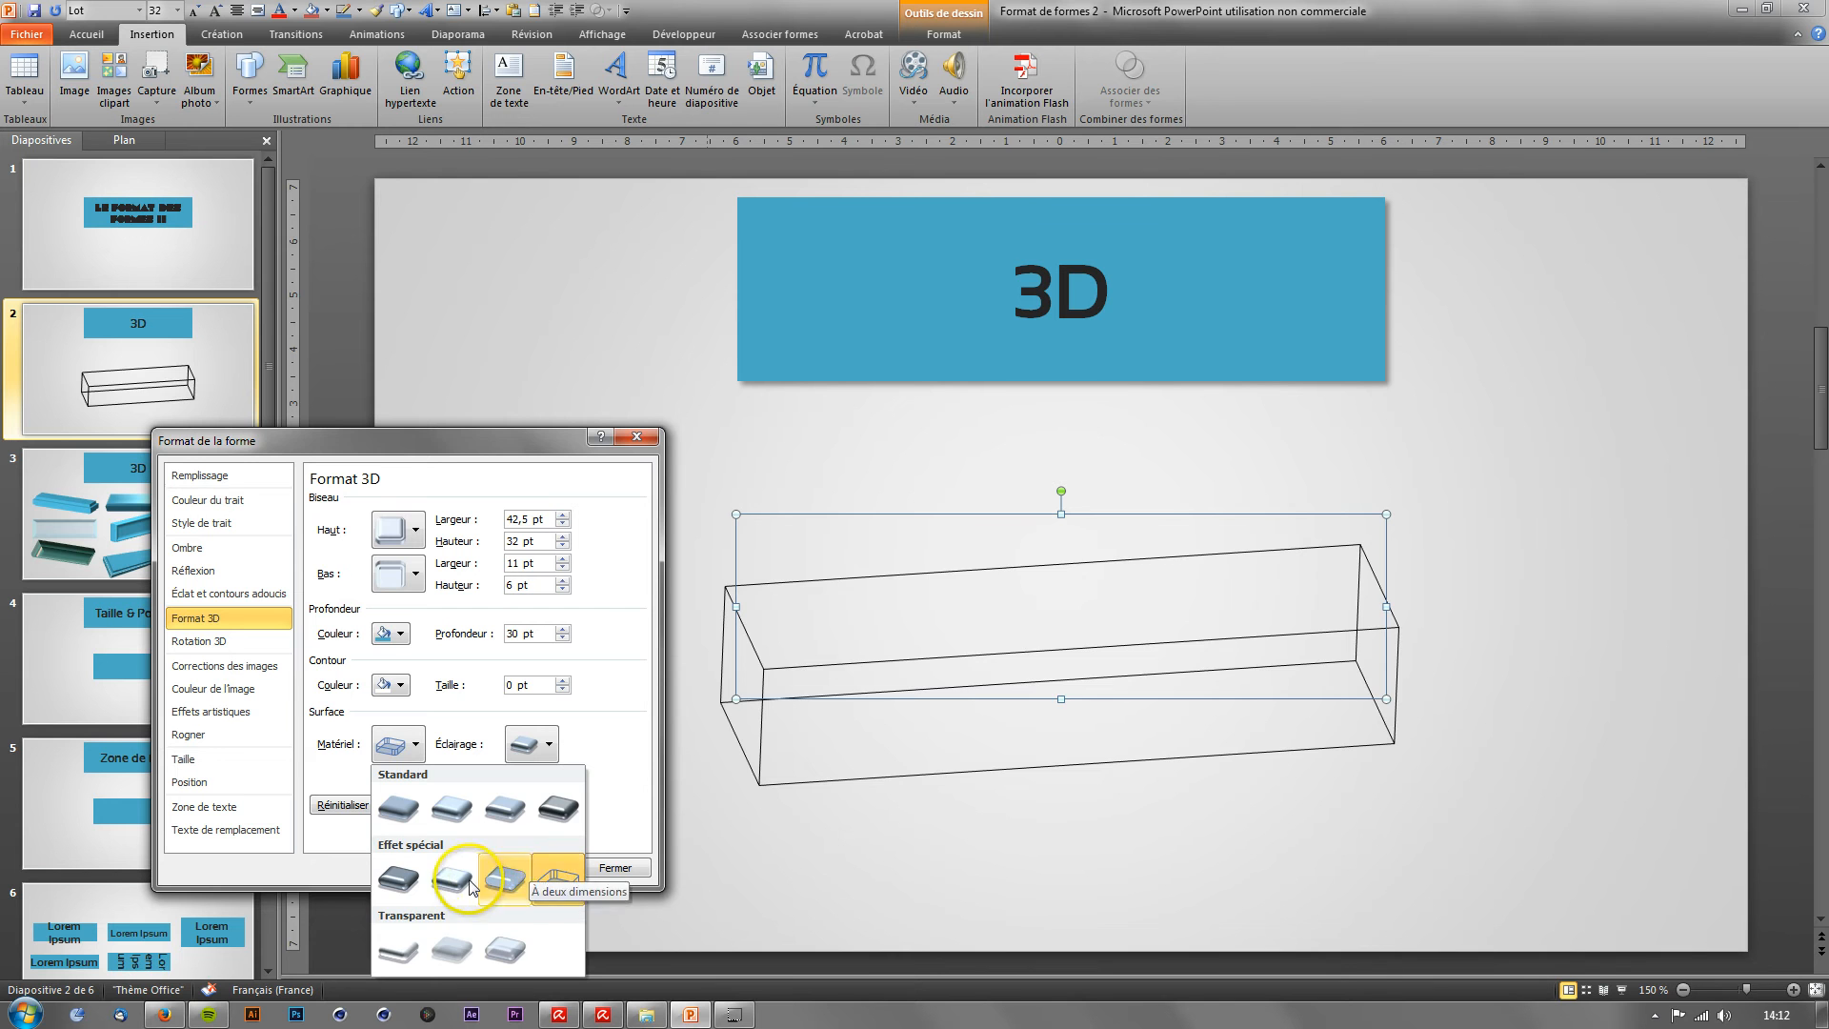
{"action": "left_click", "coordinate": [419, 878]}
{"action": "left_click", "coordinate": [397, 748]}
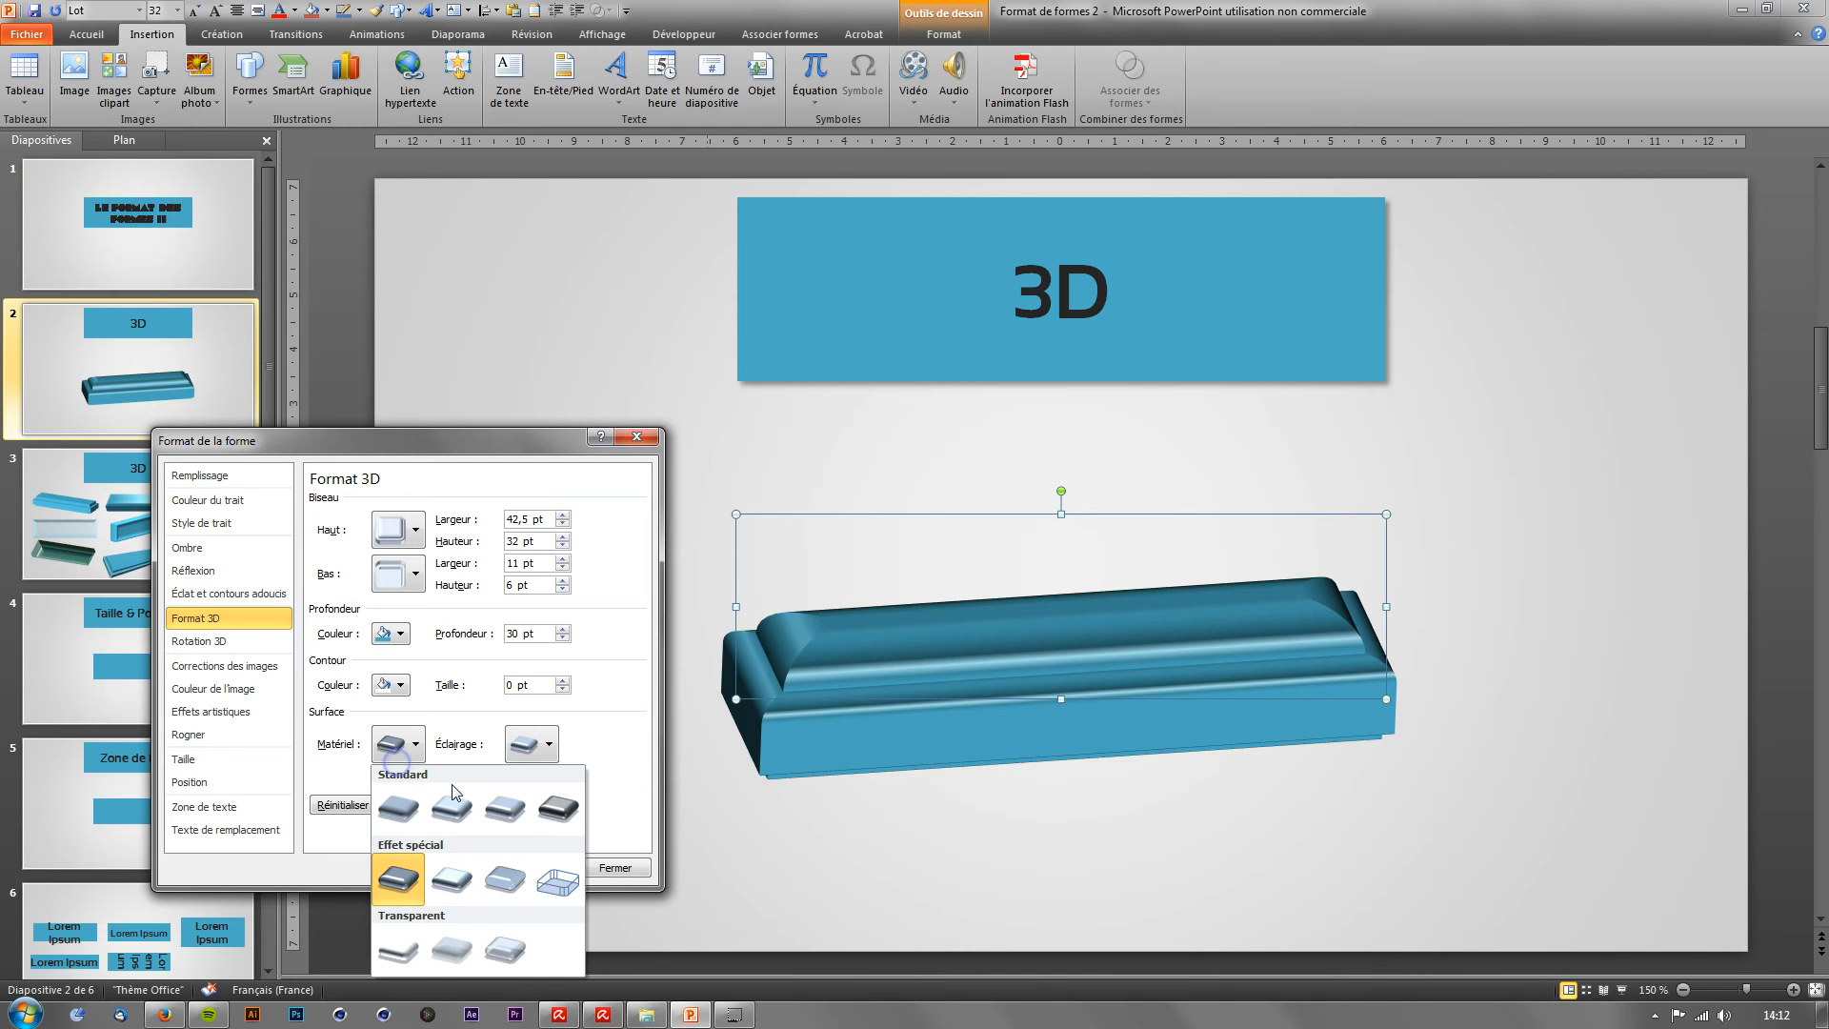
{"action": "left_click", "coordinate": [498, 804]}
Step: Try the second and third transparent surface materials on the bar and restore the third standard material
{"action": "left_click", "coordinate": [419, 742]}
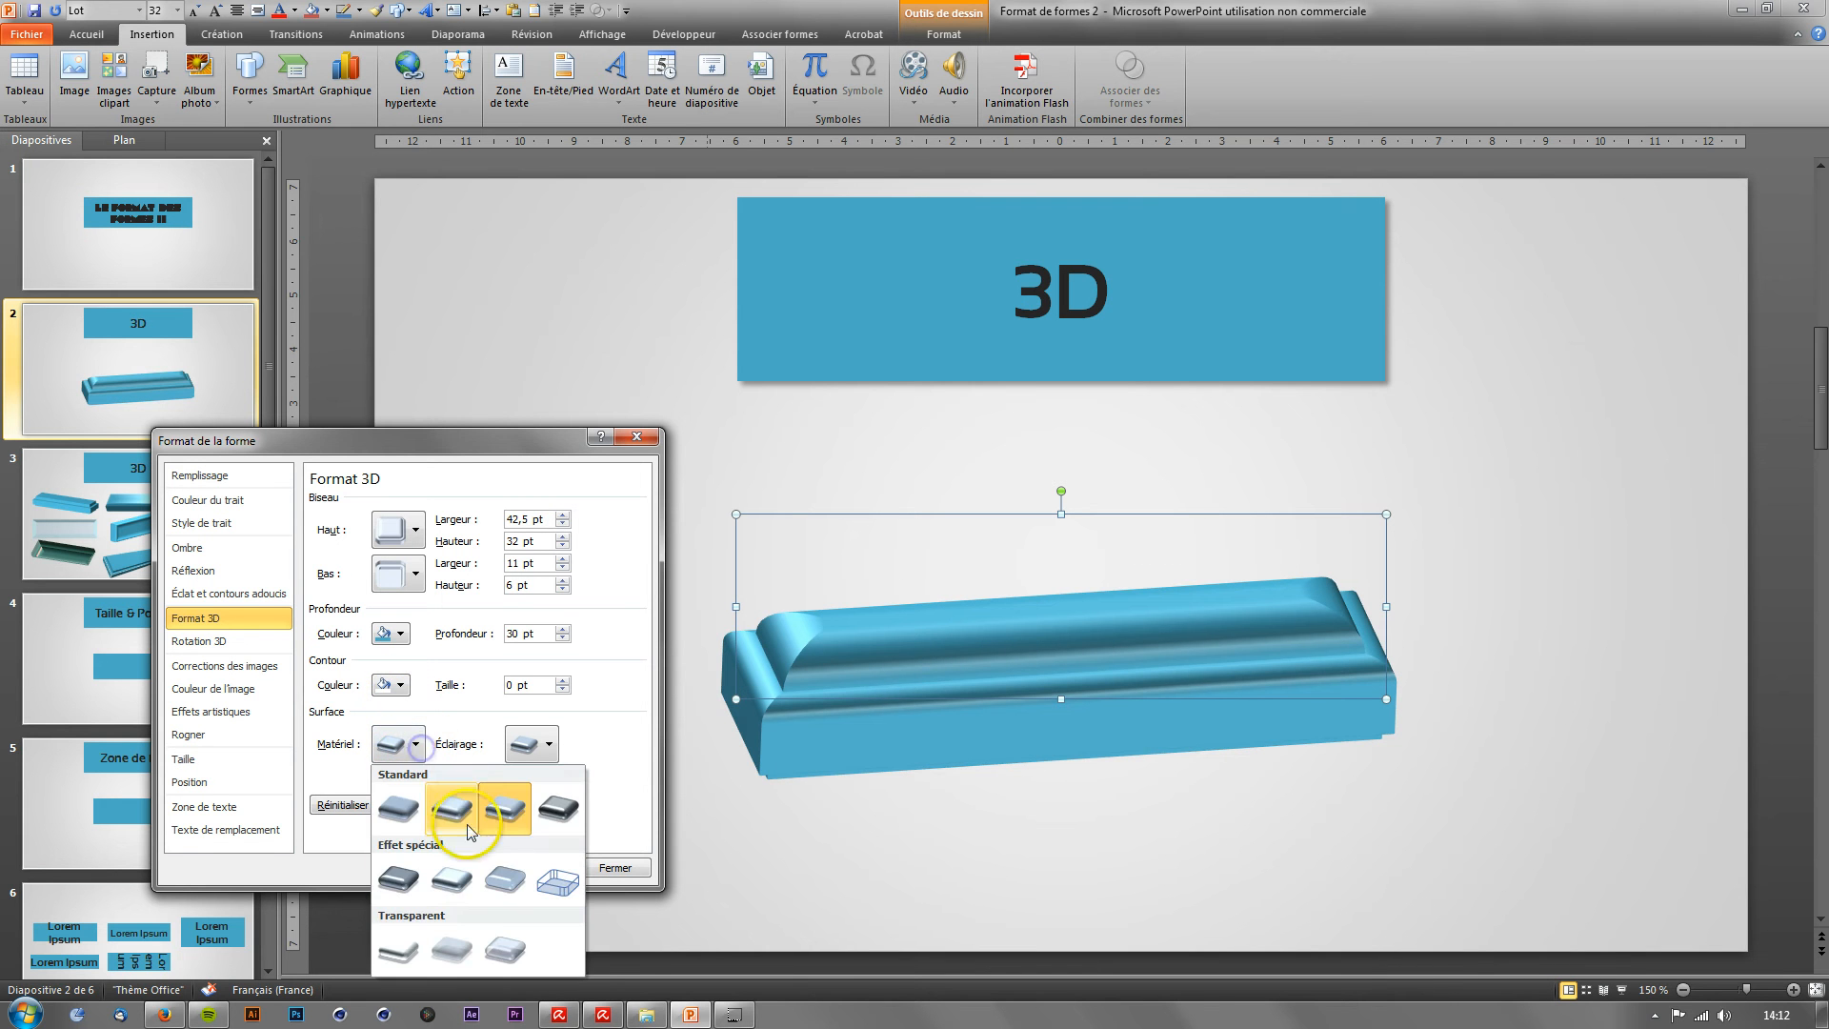
{"action": "left_click", "coordinate": [408, 953]}
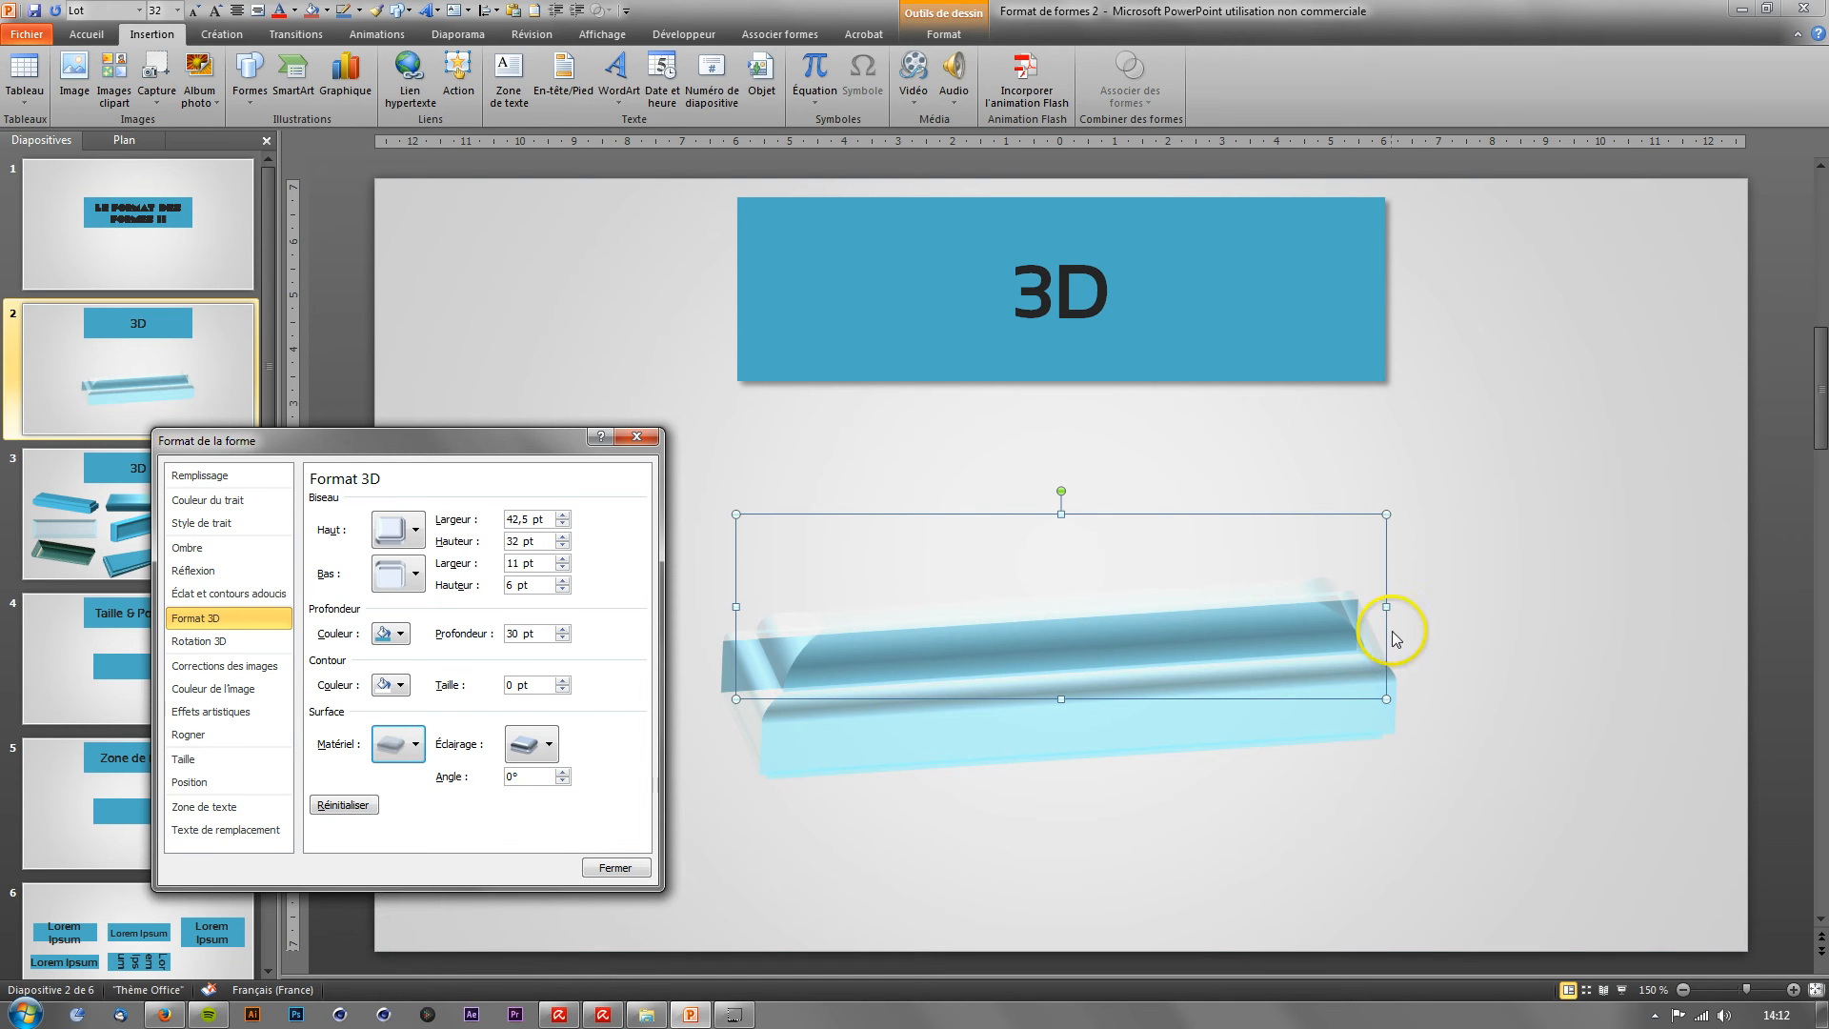
{"action": "left_click", "coordinate": [417, 744]}
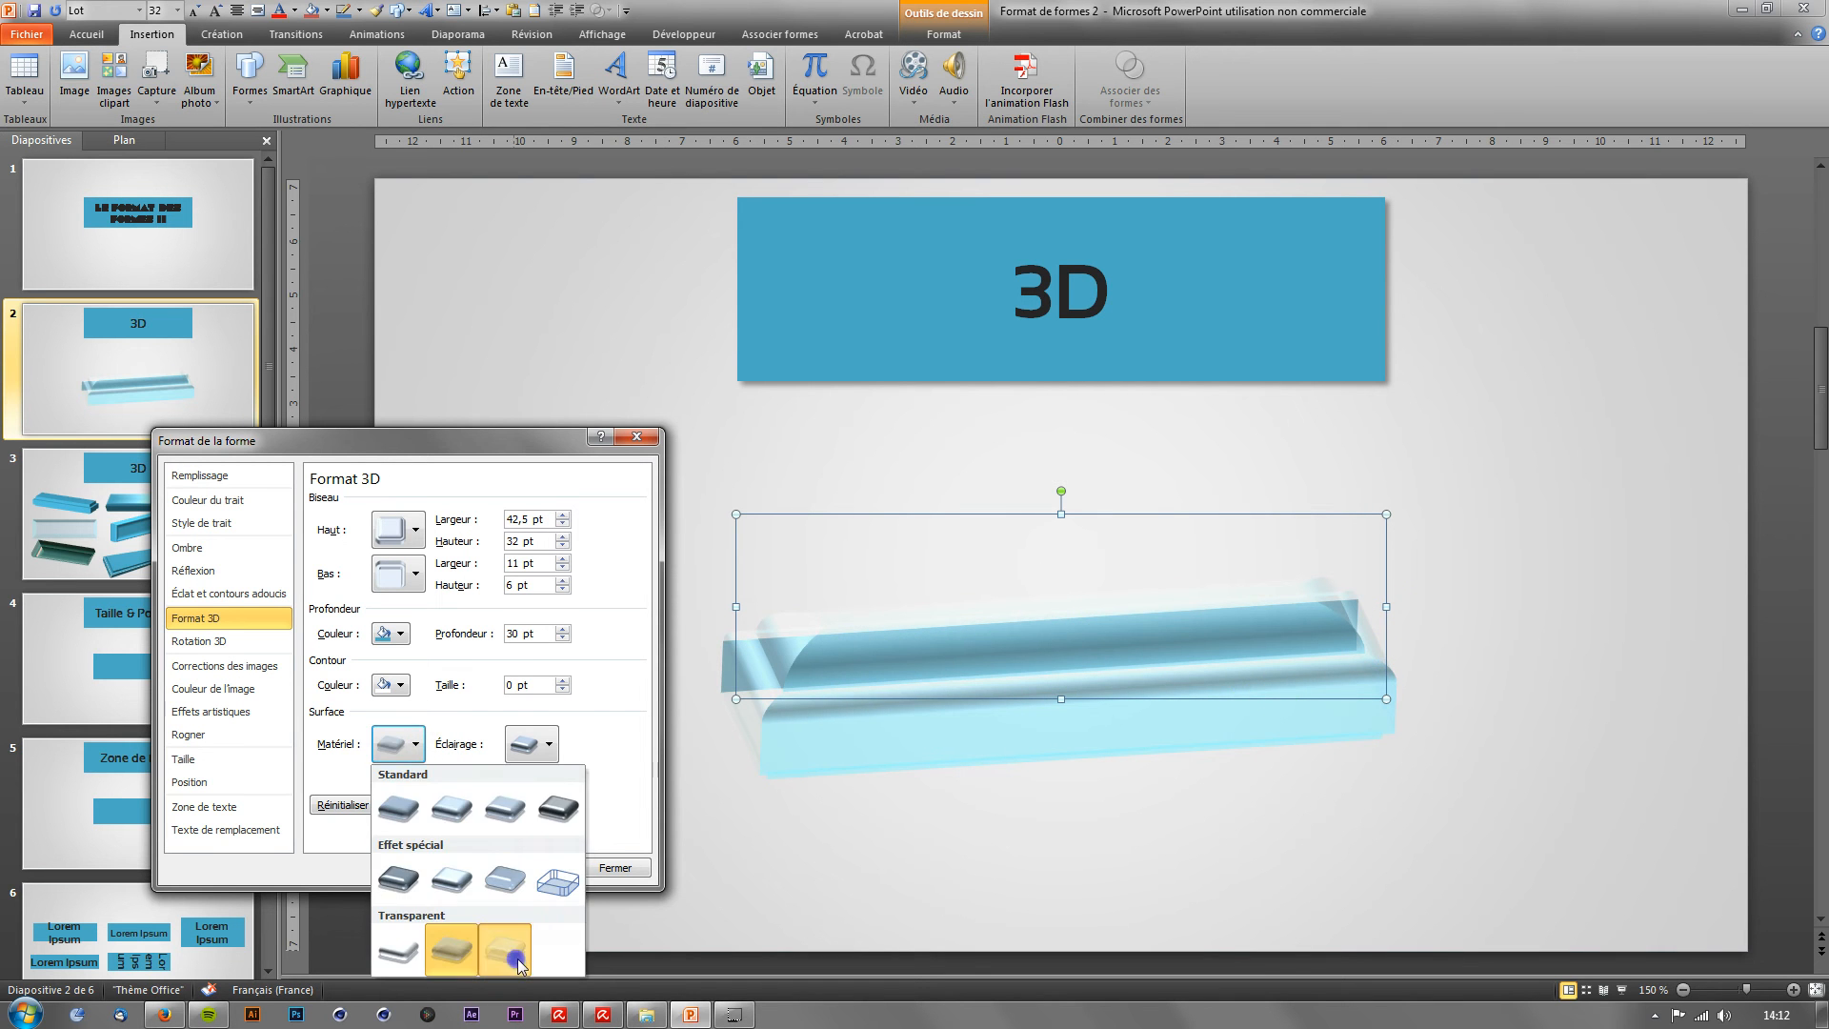
{"action": "left_click", "coordinate": [519, 962]}
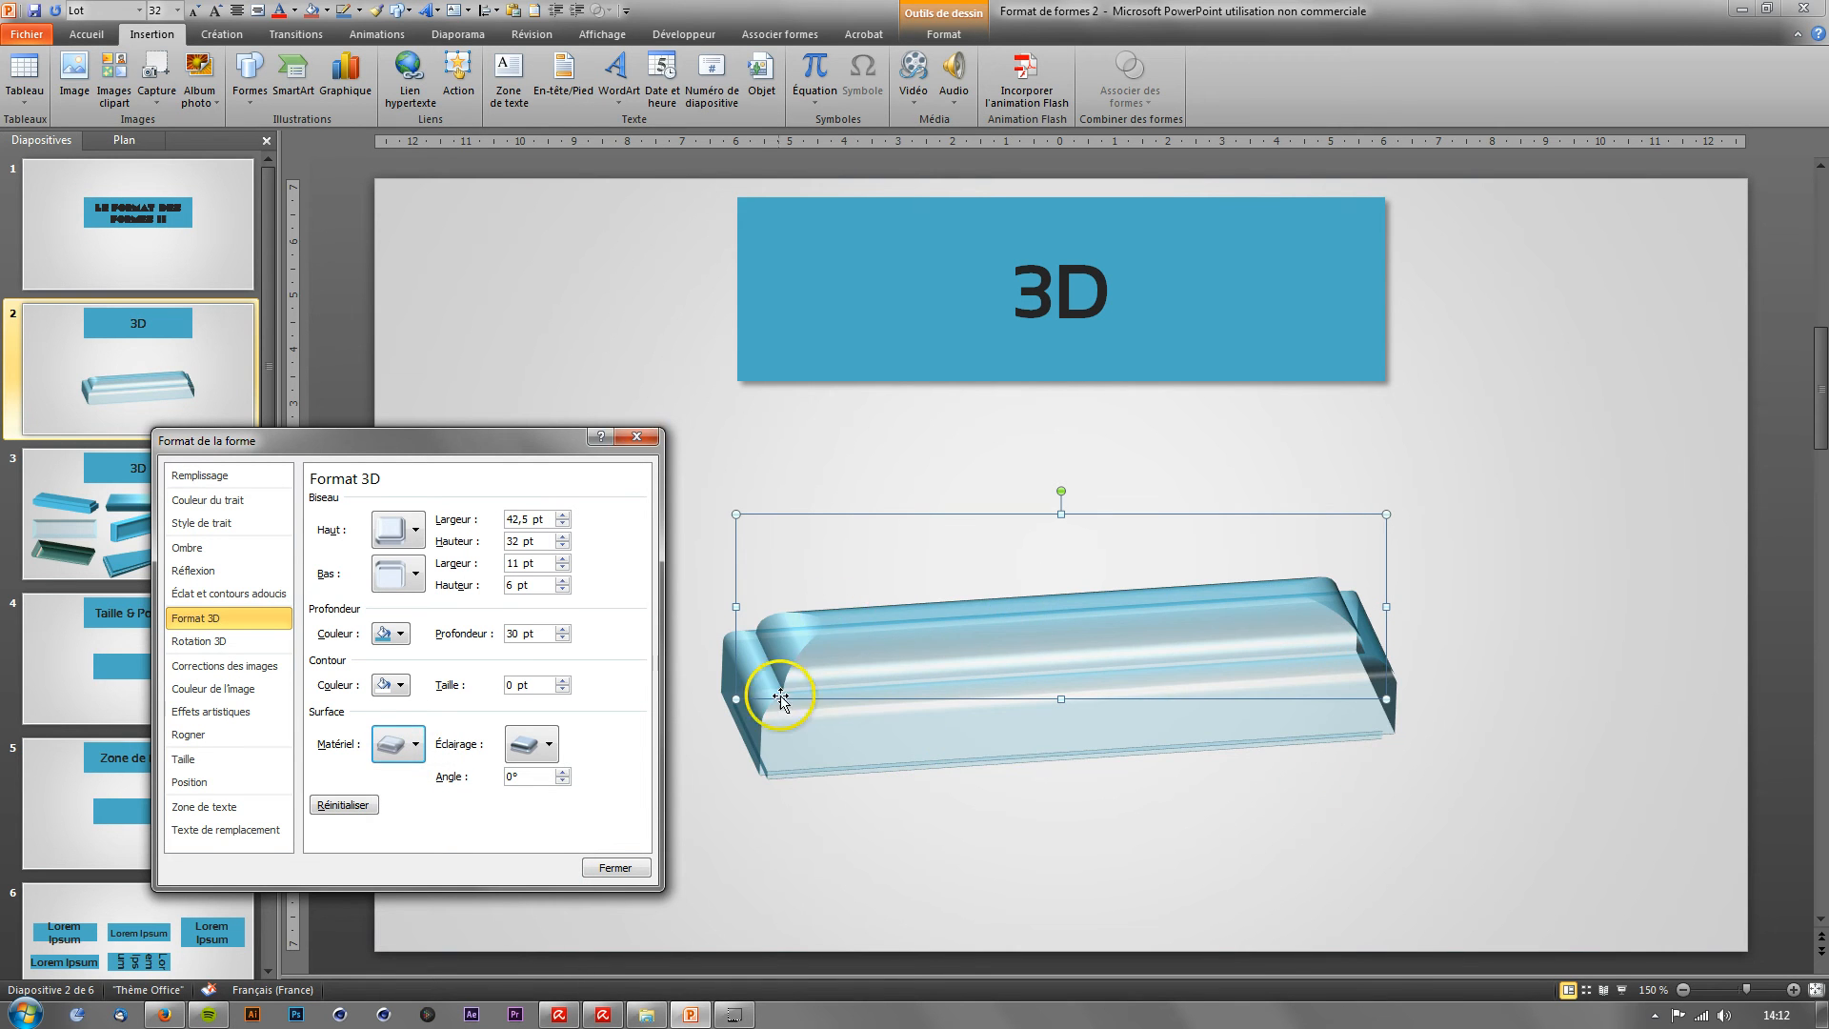
{"action": "left_click", "coordinate": [405, 745]}
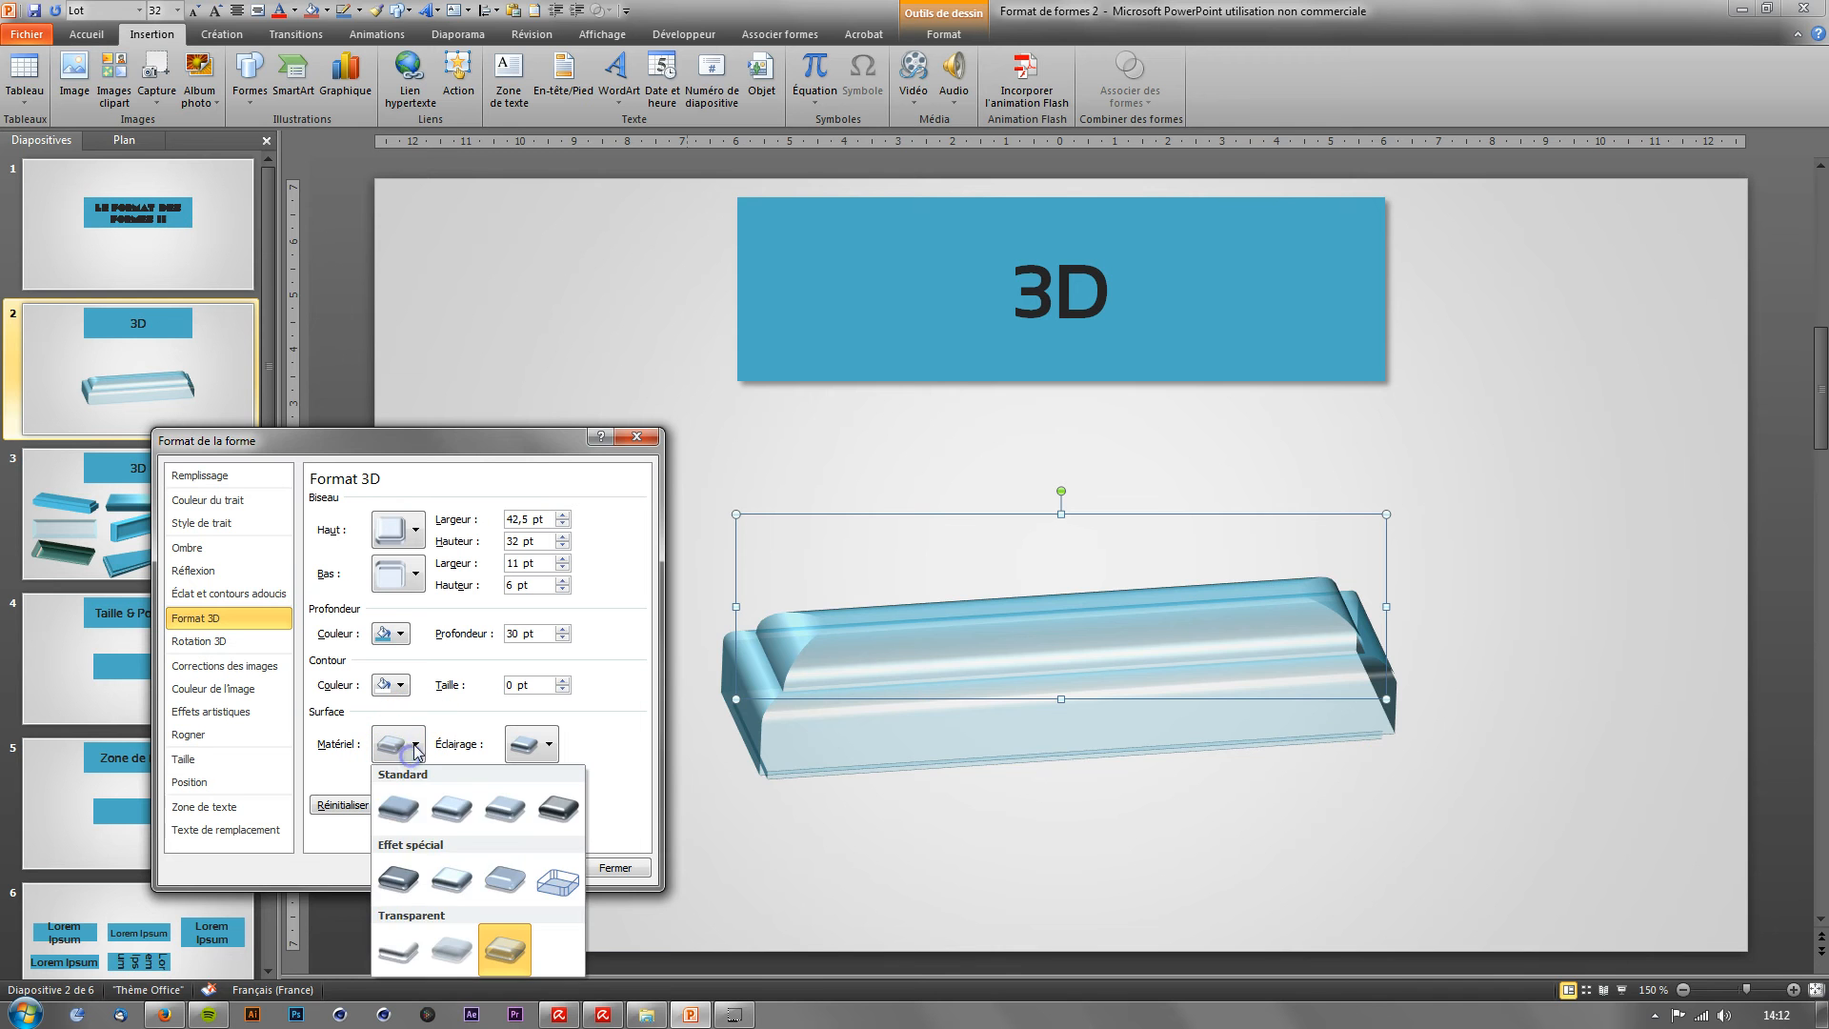
{"action": "left_click", "coordinate": [494, 811]}
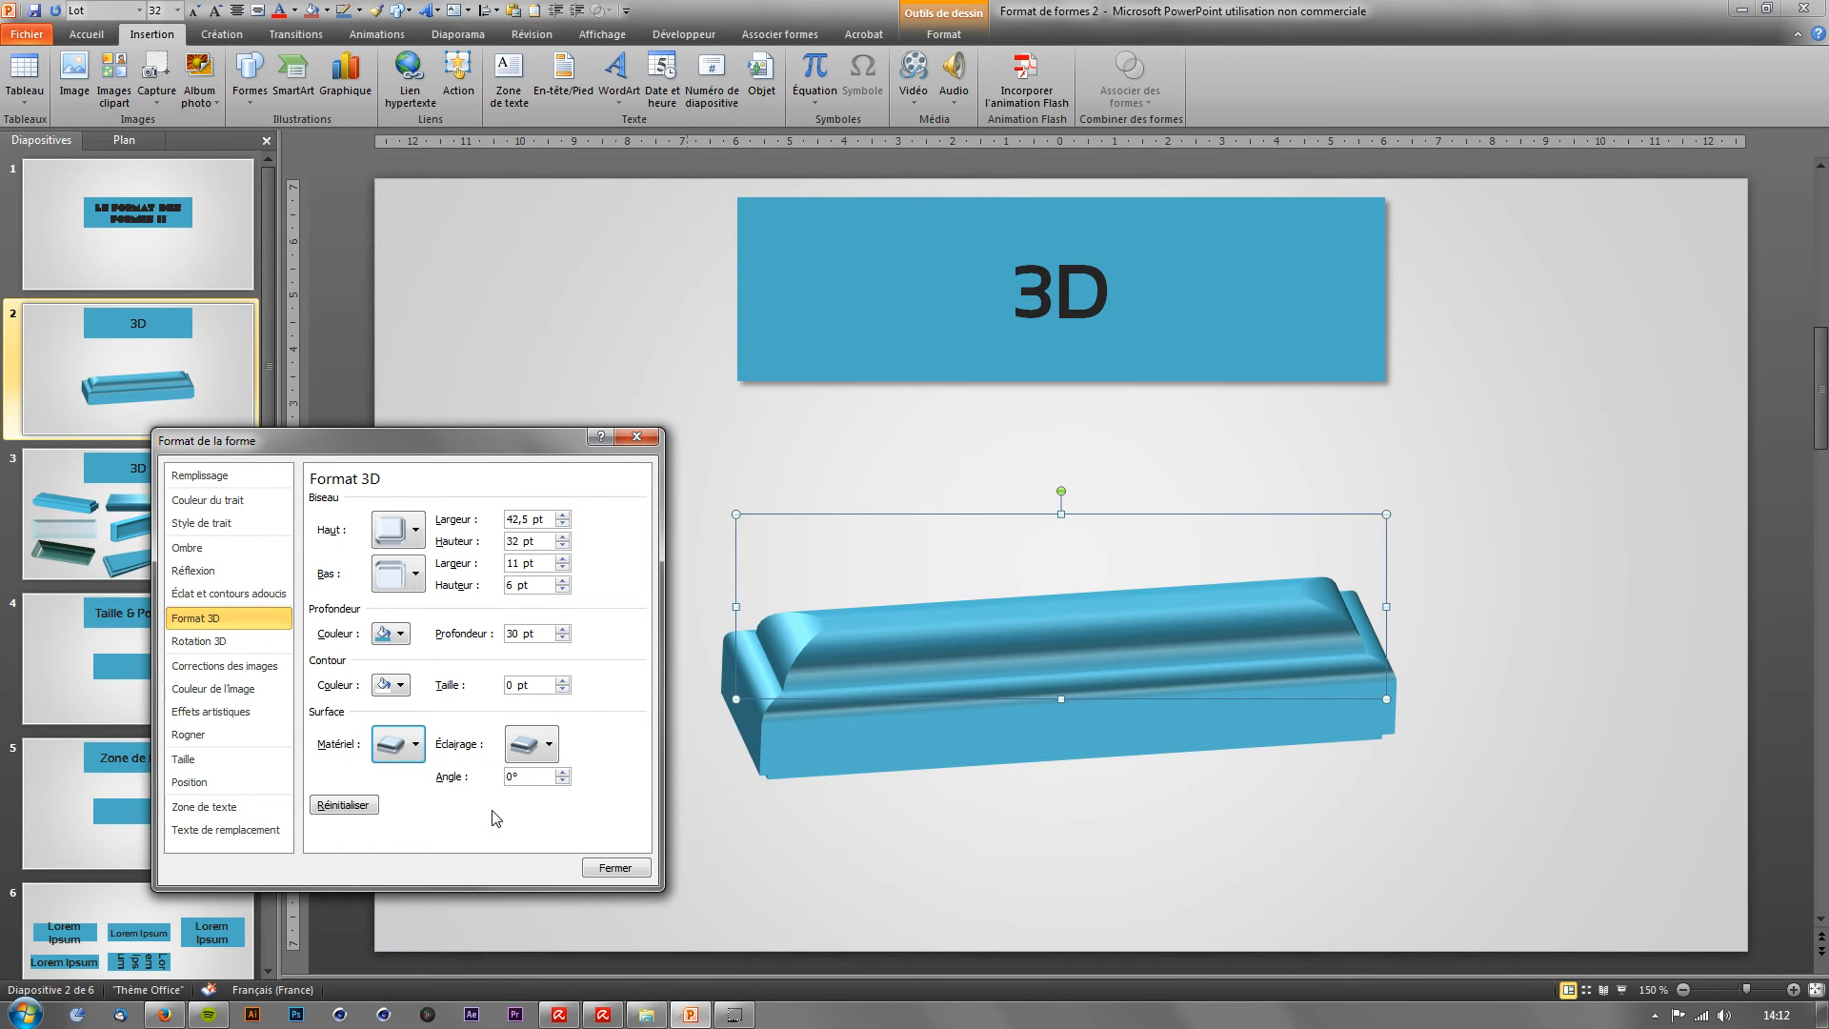
Step: Try the second, third and fourth Neutre lighting presets on the bar
{"action": "left_click", "coordinate": [529, 746]}
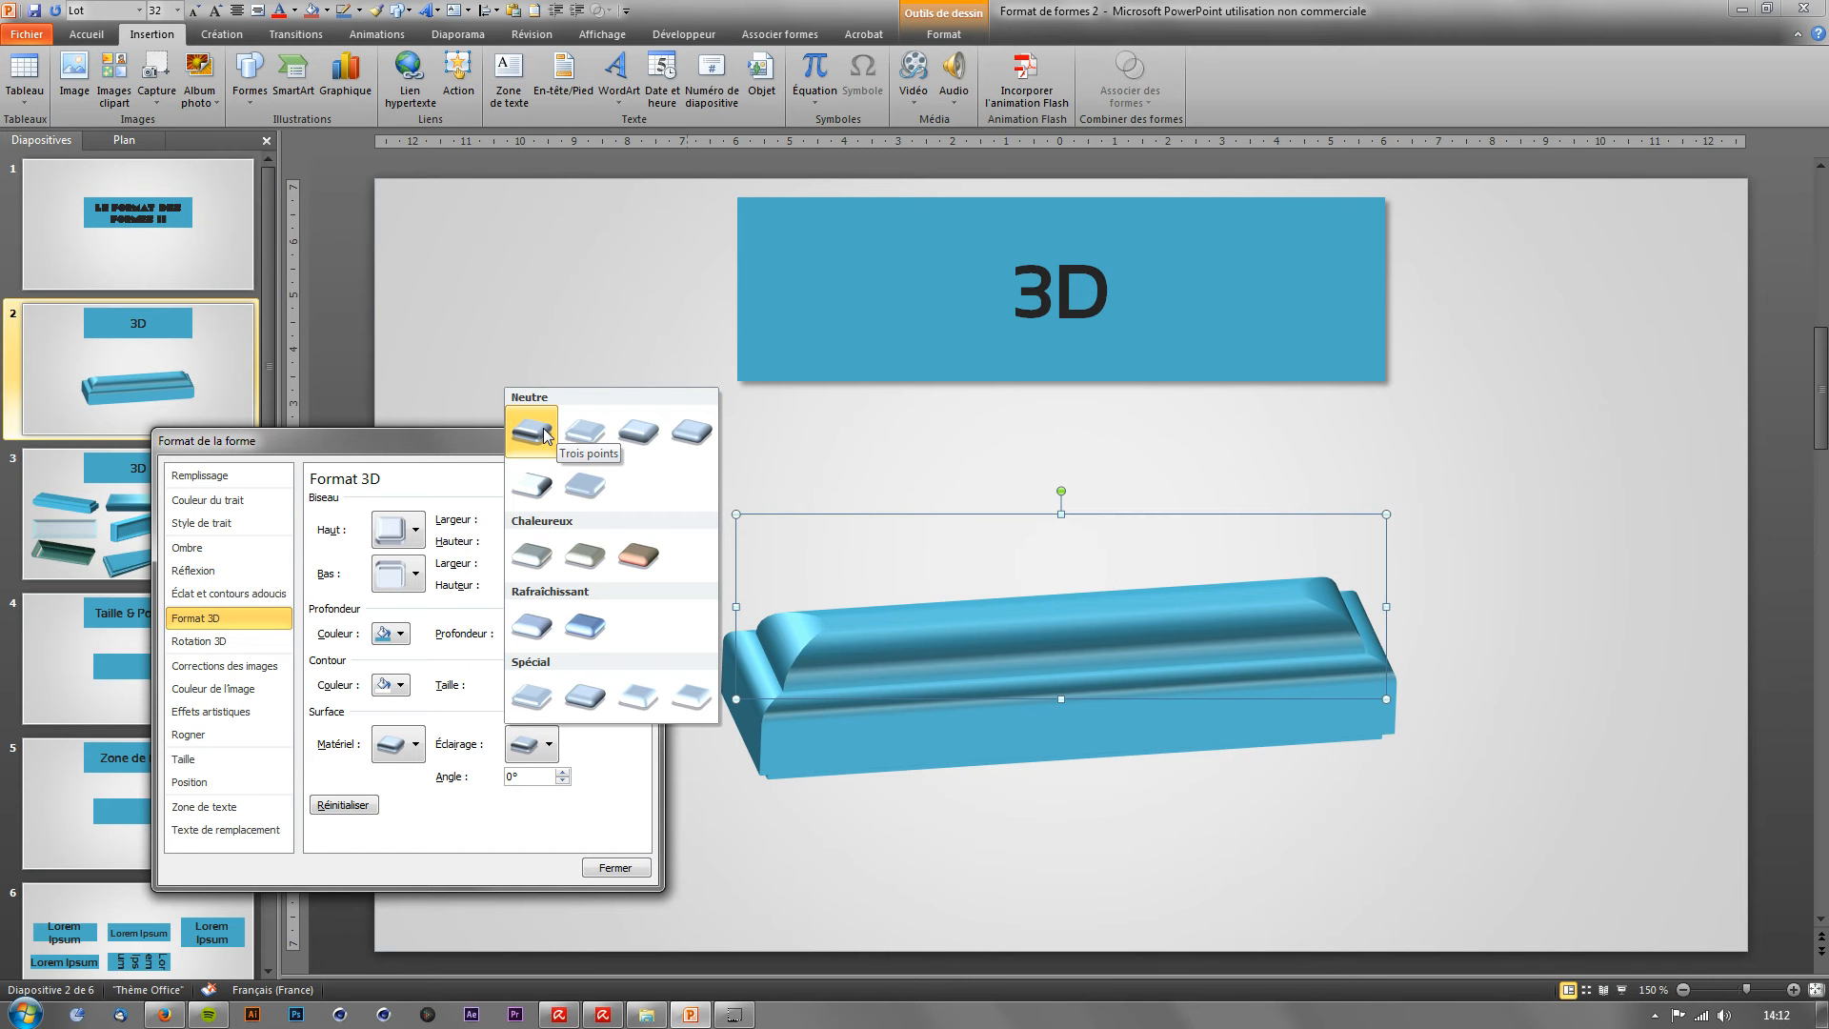
{"action": "left_click", "coordinate": [593, 436]}
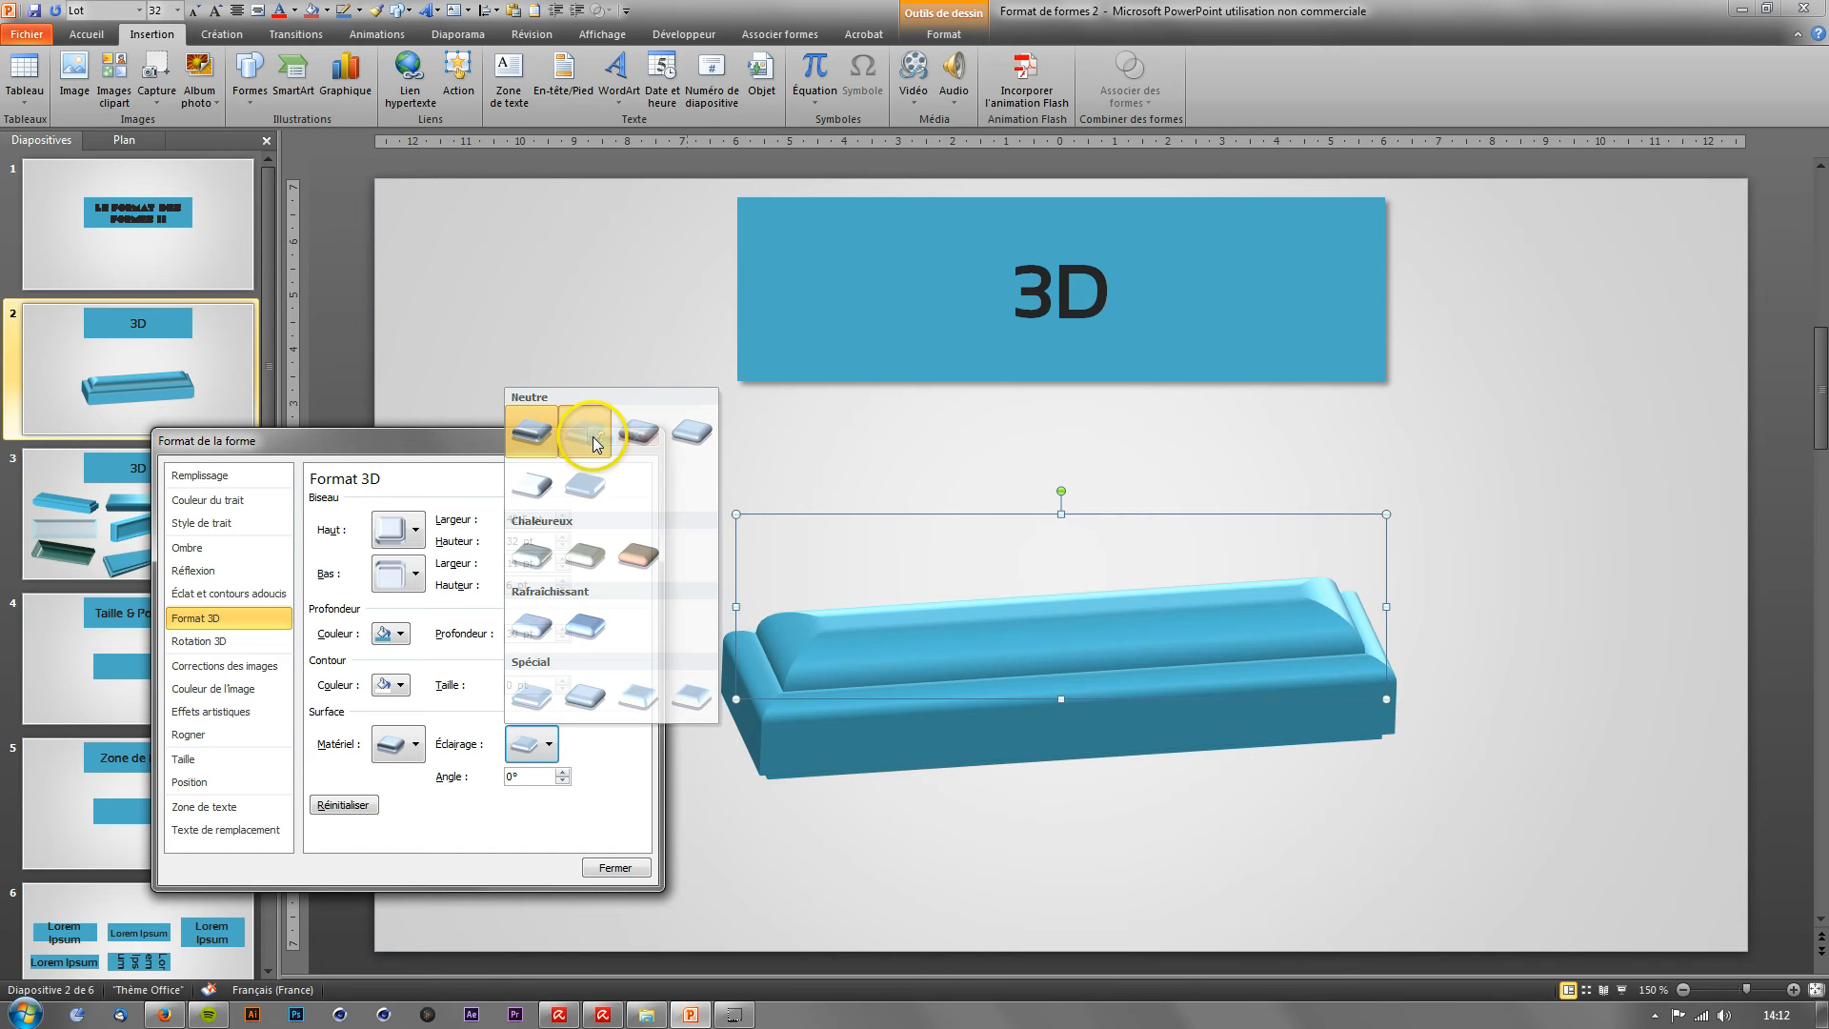
{"action": "left_click", "coordinate": [533, 746]}
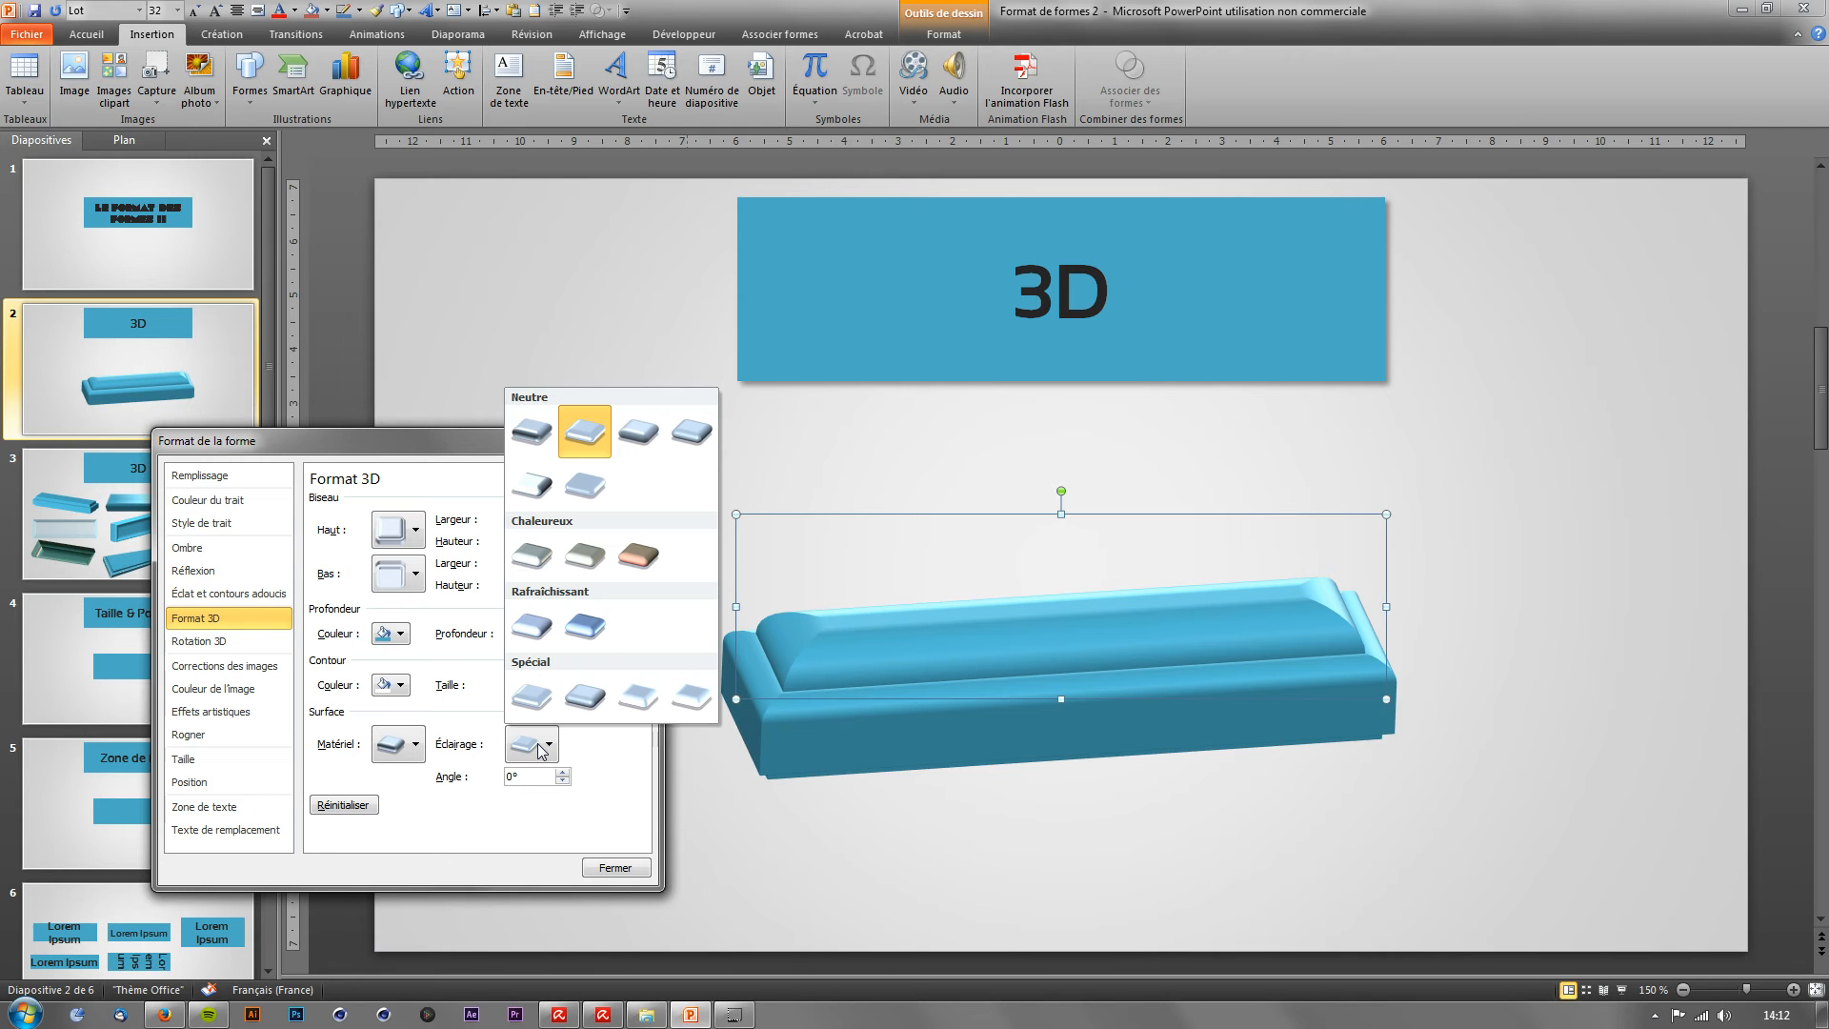
{"action": "left_click", "coordinate": [645, 444]}
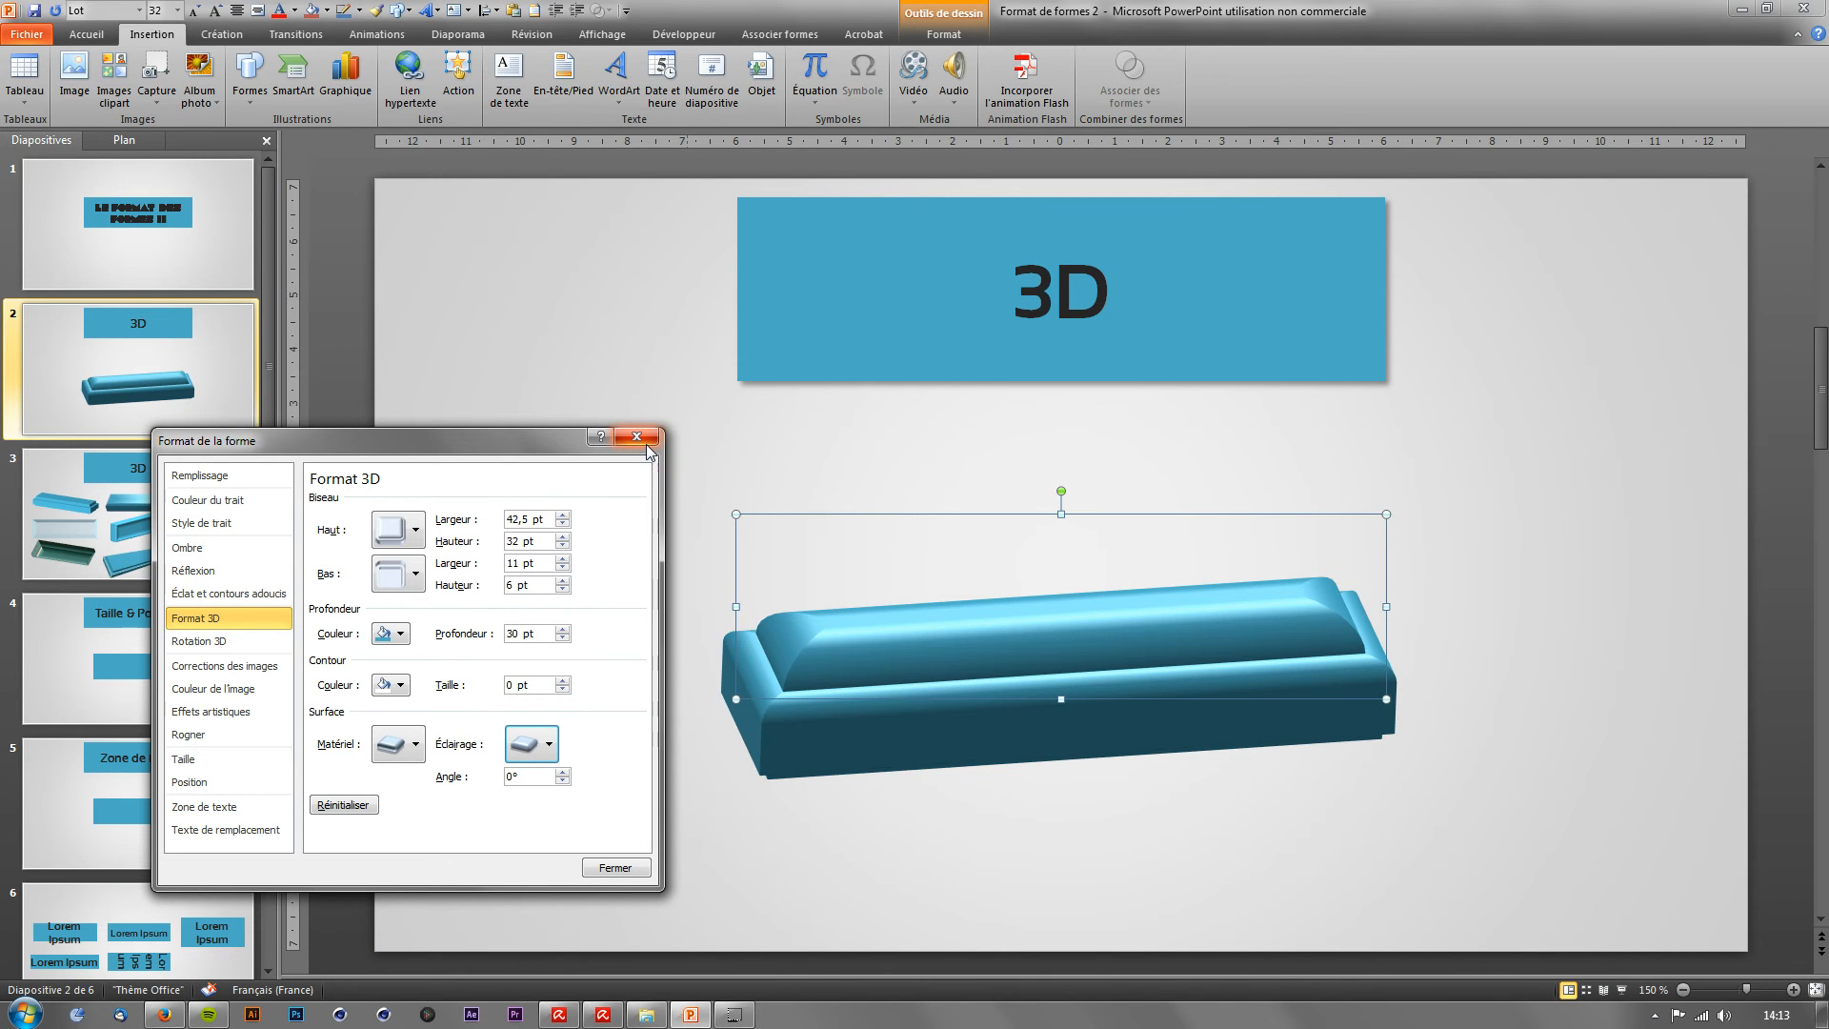
{"action": "left_click", "coordinate": [534, 751]}
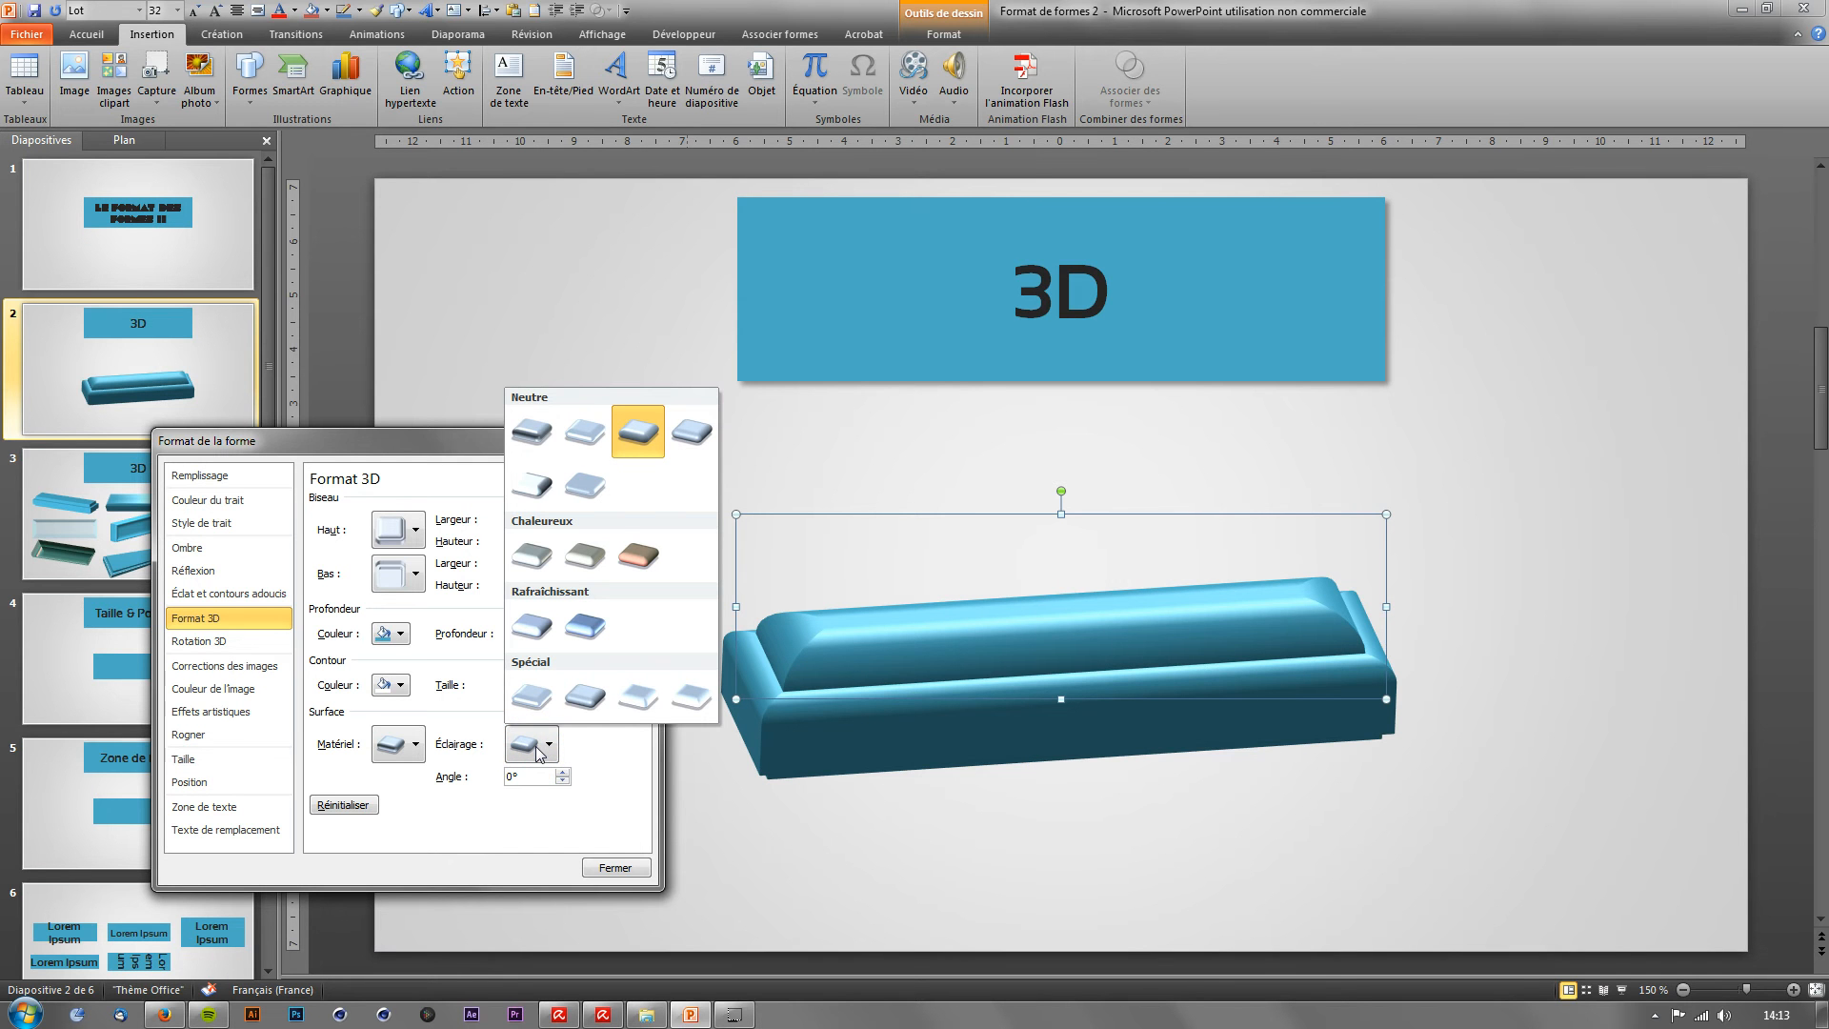
{"action": "left_click", "coordinate": [677, 448]}
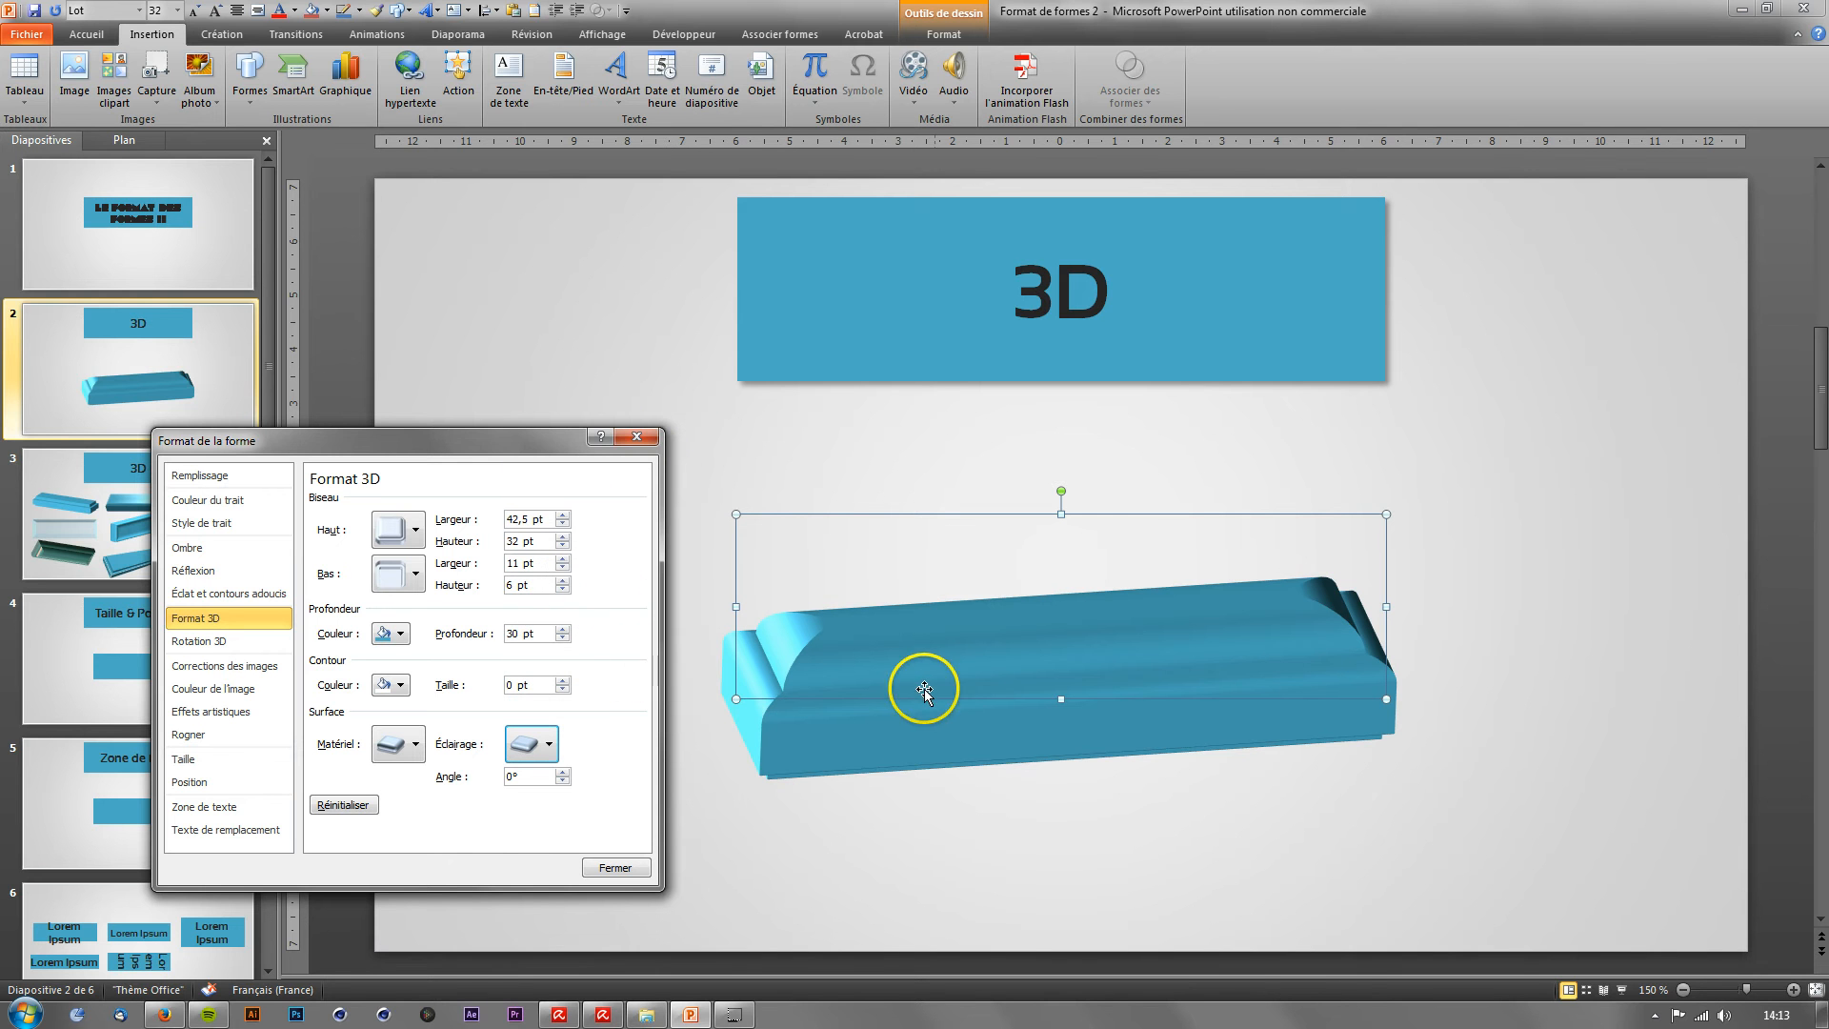
Step: Try the Illumination and Contraste lighting presets on the bar
{"action": "left_click", "coordinate": [533, 745]}
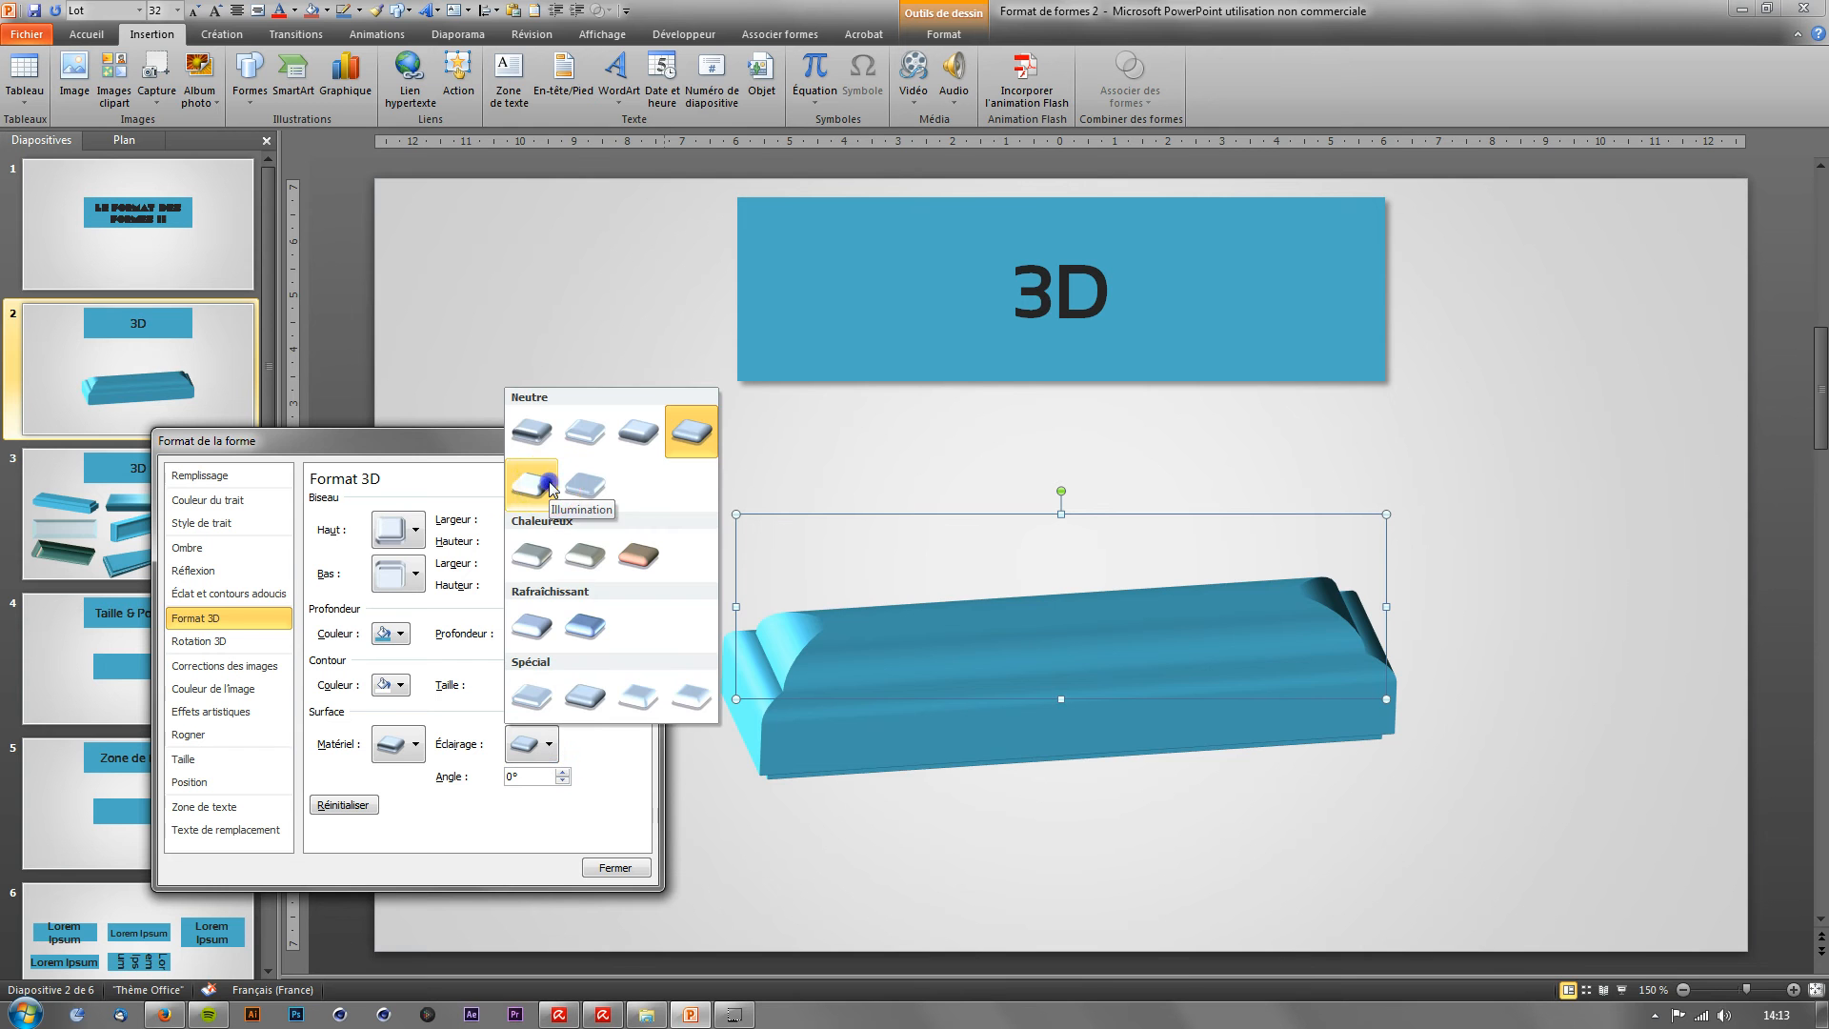
{"action": "left_click", "coordinate": [551, 487]}
{"action": "left_click", "coordinate": [531, 745]}
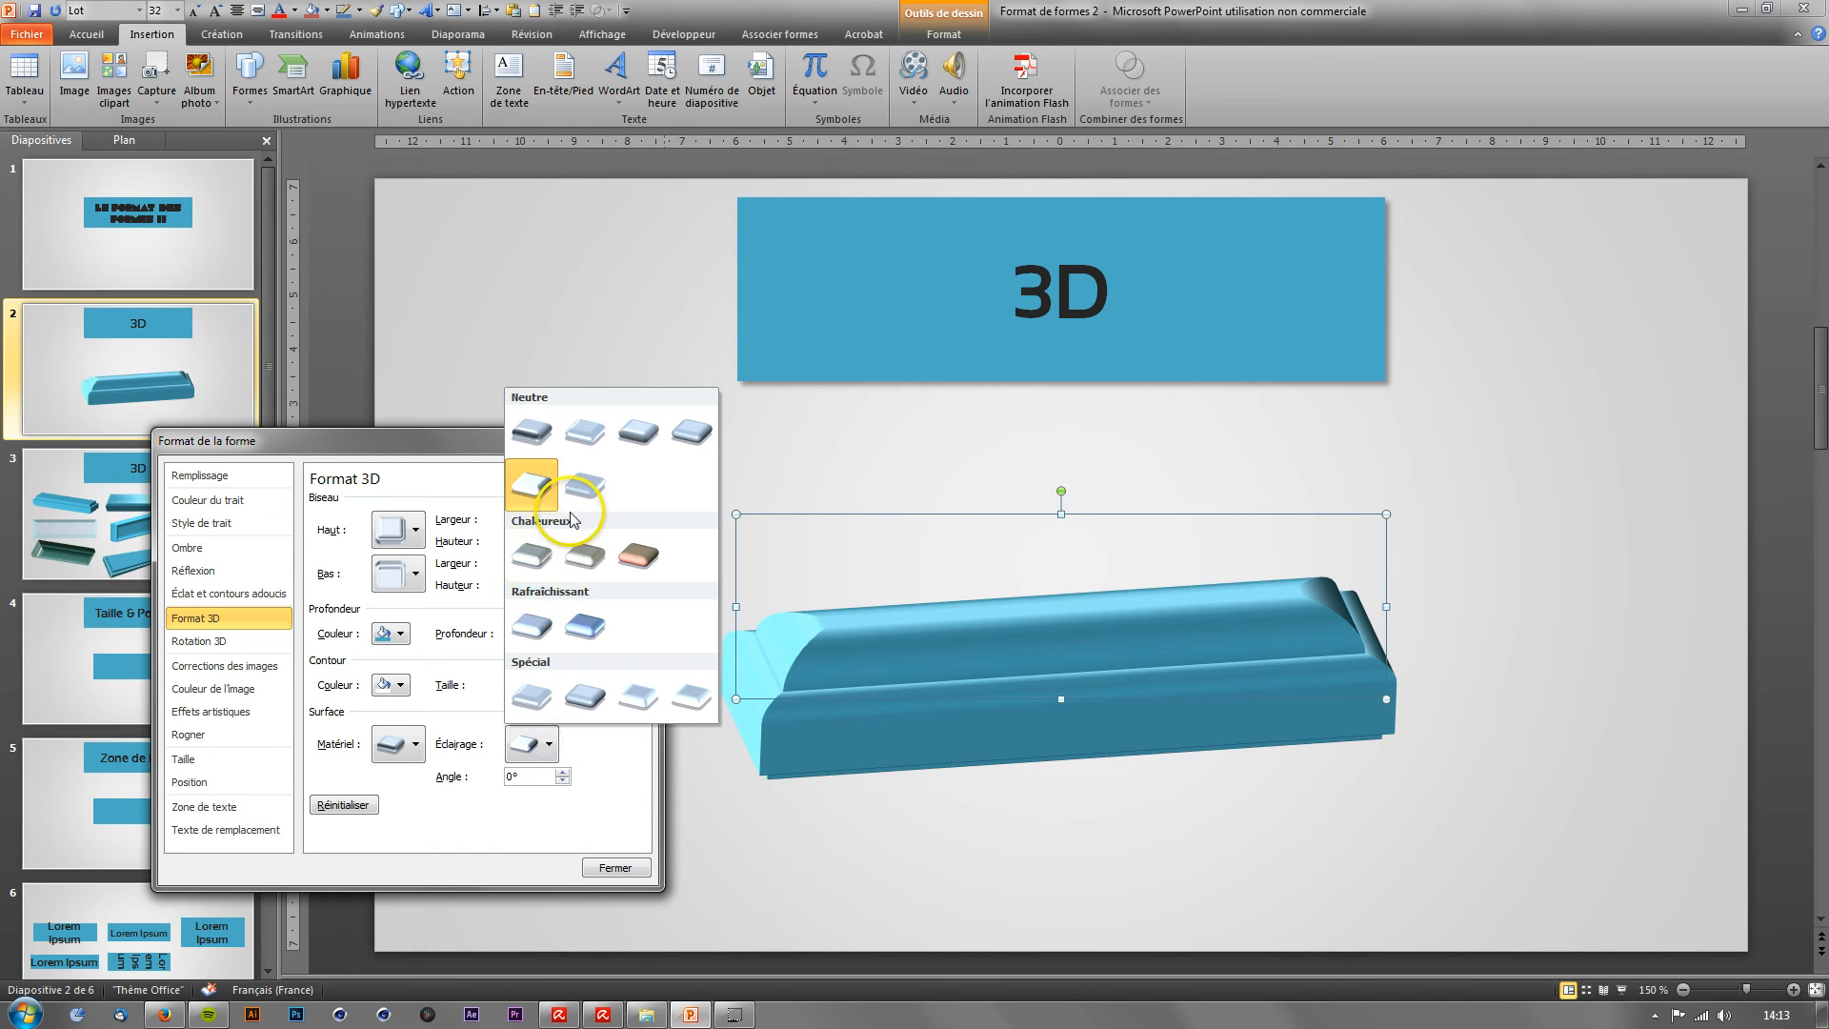
{"action": "left_click", "coordinate": [585, 484]}
Step: Try the third Chaleureux, second Rafraîchissant and second Spécial lighting presets on the bar
{"action": "left_click", "coordinate": [533, 744]}
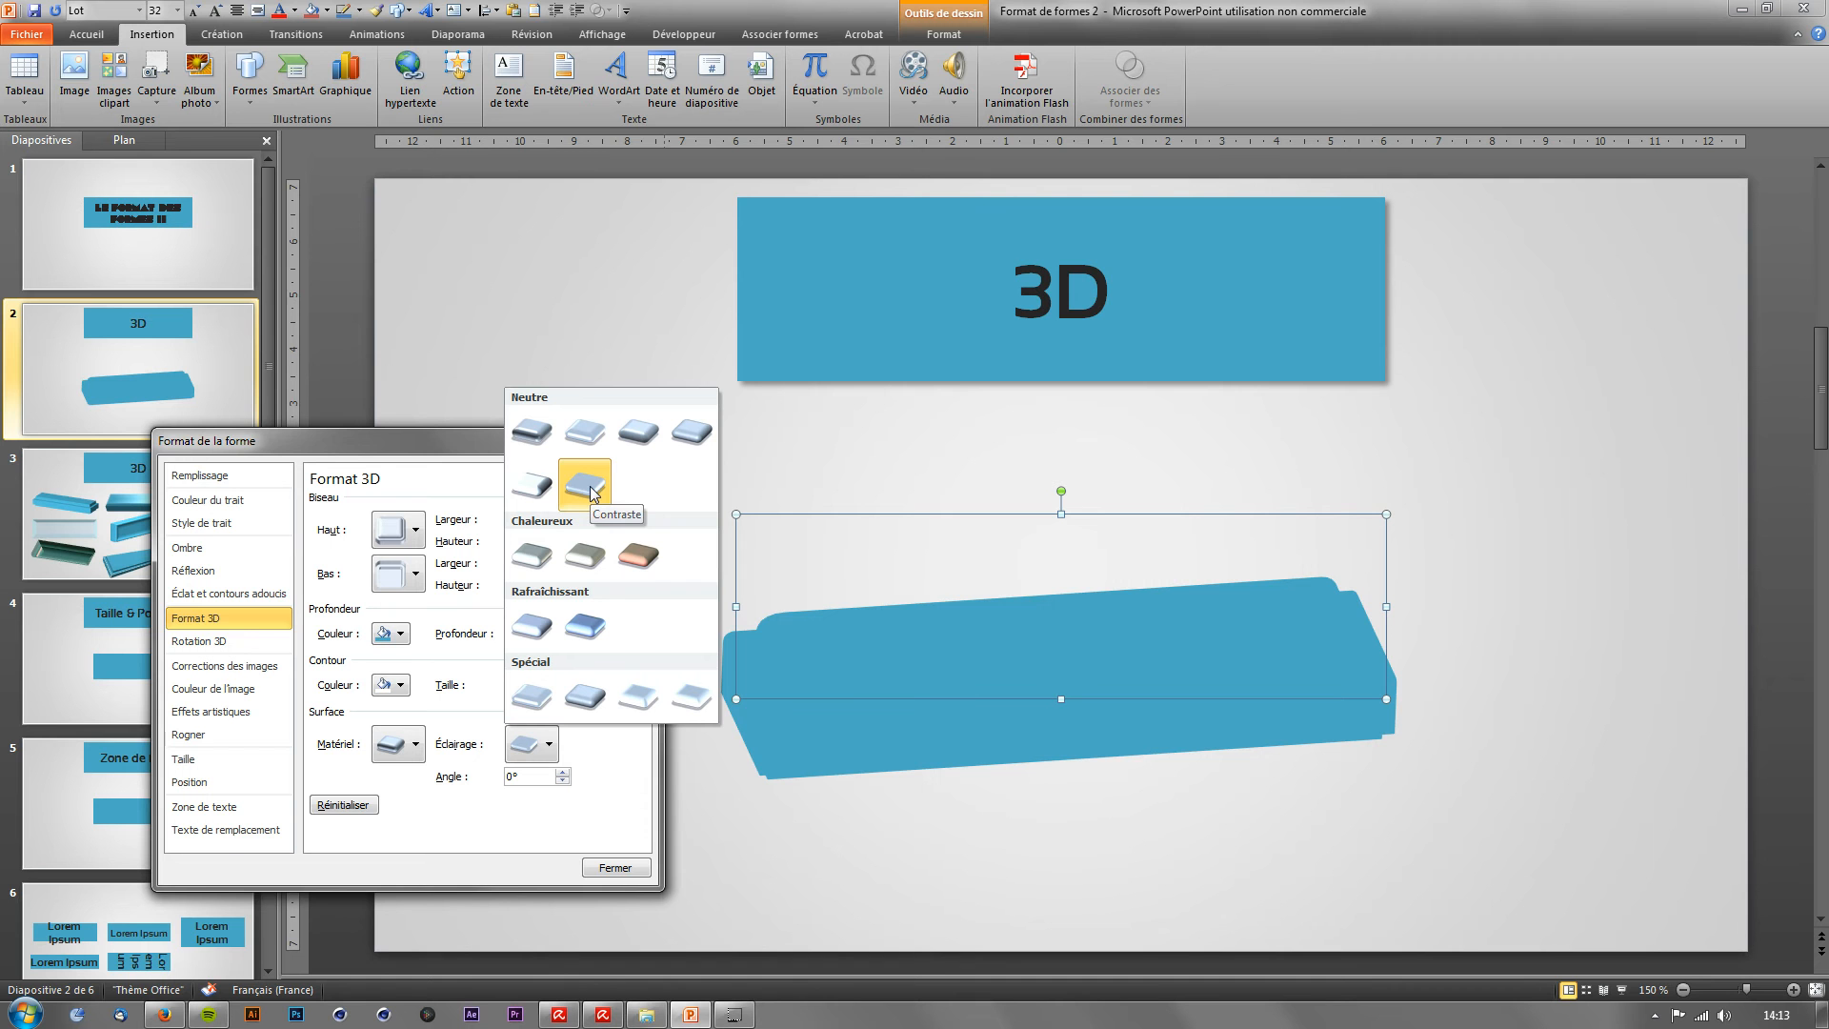
{"action": "left_click", "coordinate": [735, 637]}
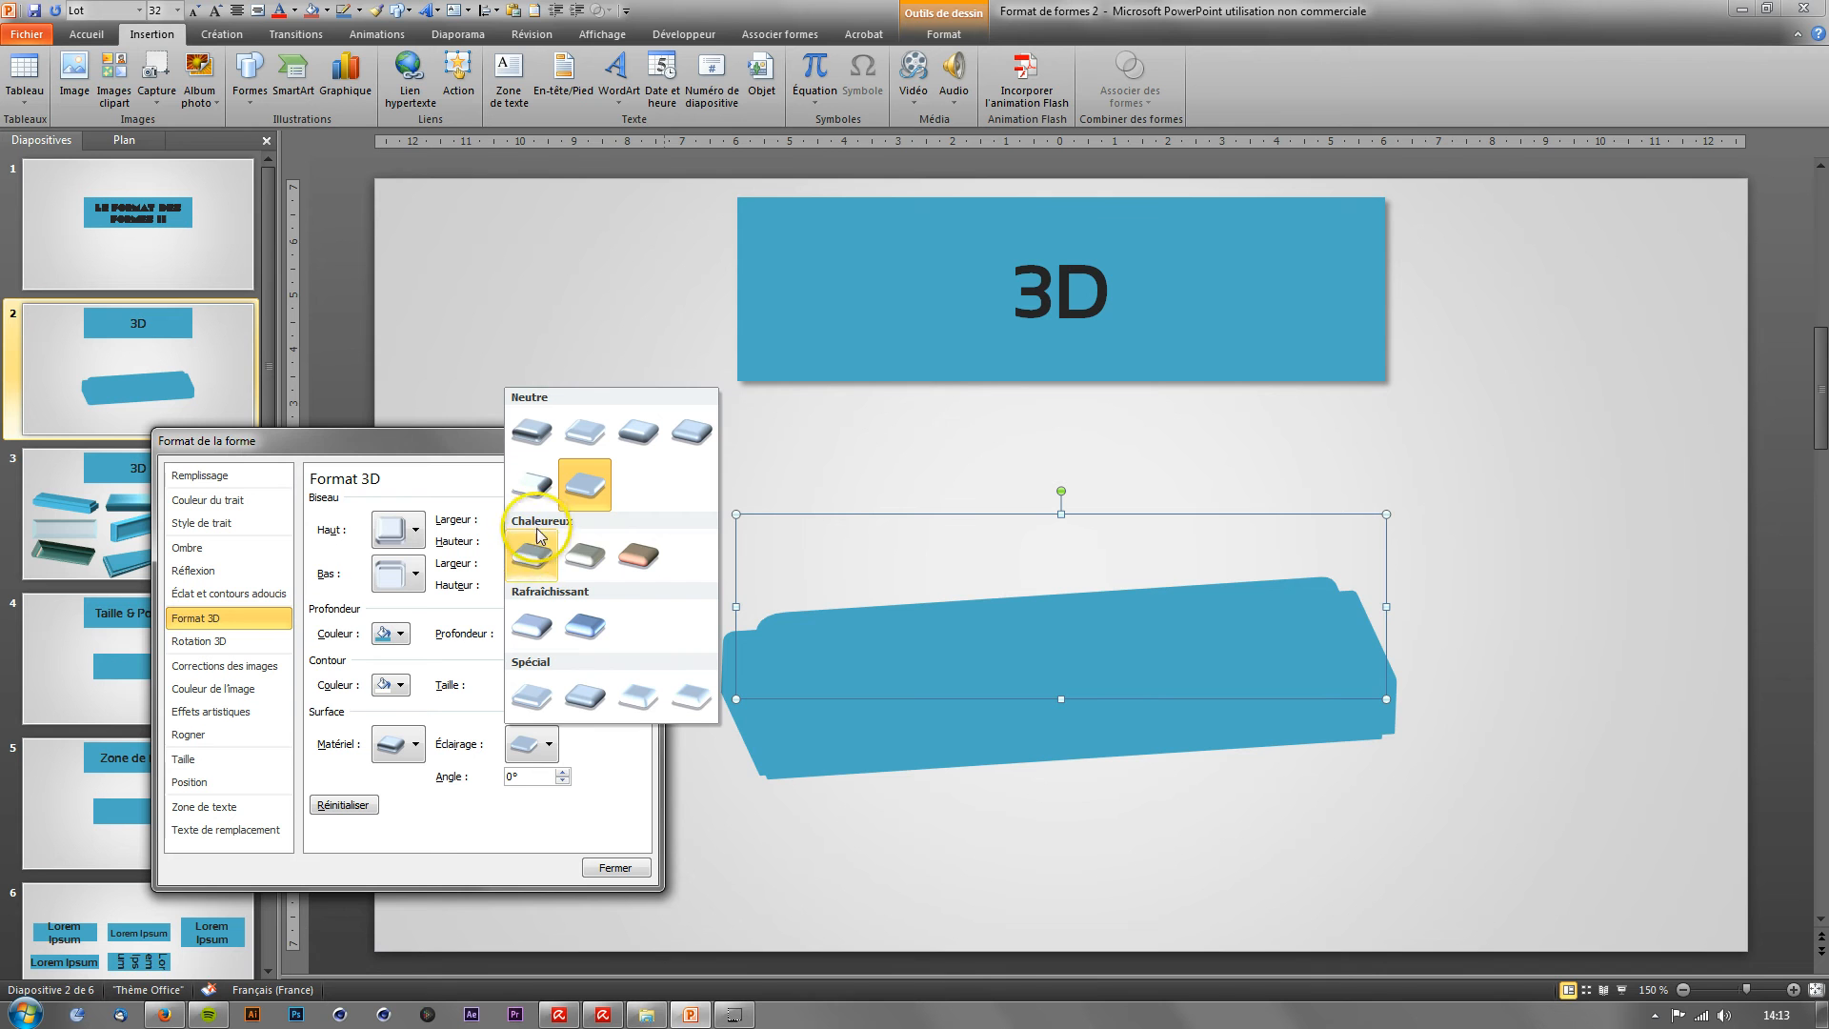
{"action": "left_click", "coordinate": [633, 555]}
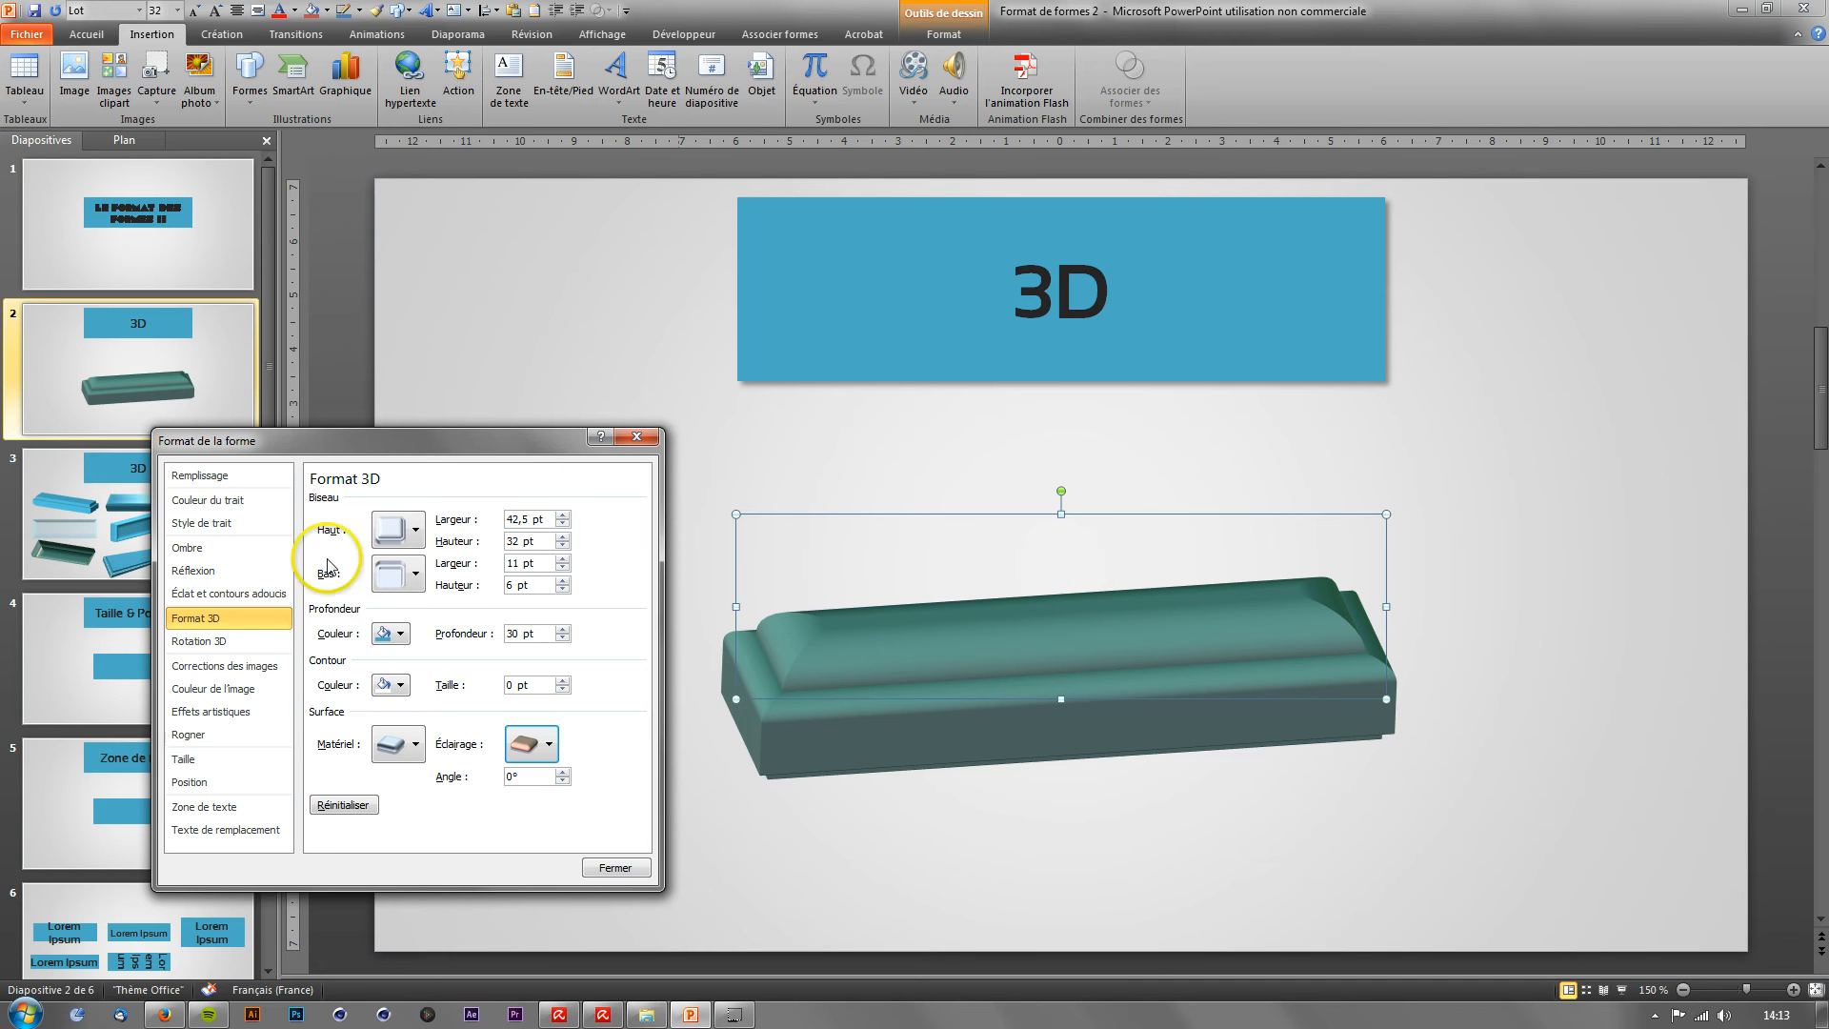
{"action": "left_click", "coordinate": [531, 745]}
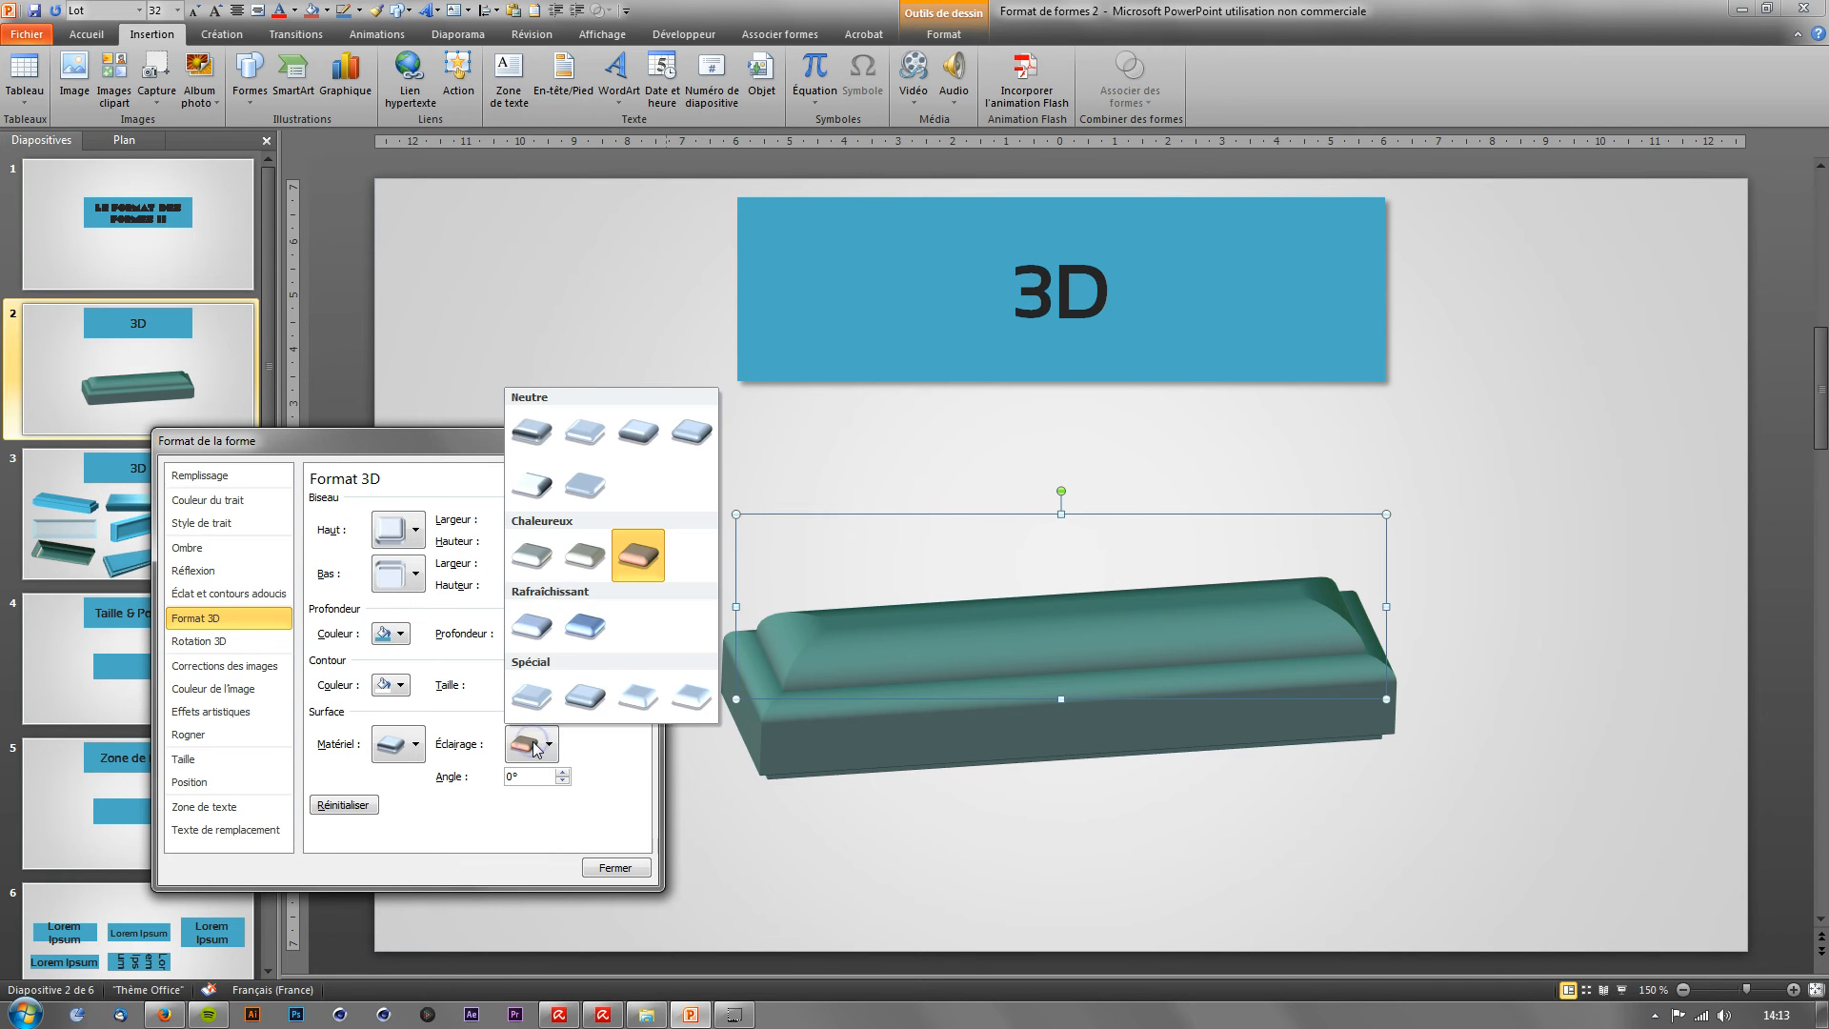
{"action": "left_click", "coordinate": [579, 624]}
{"action": "left_click", "coordinate": [541, 754]}
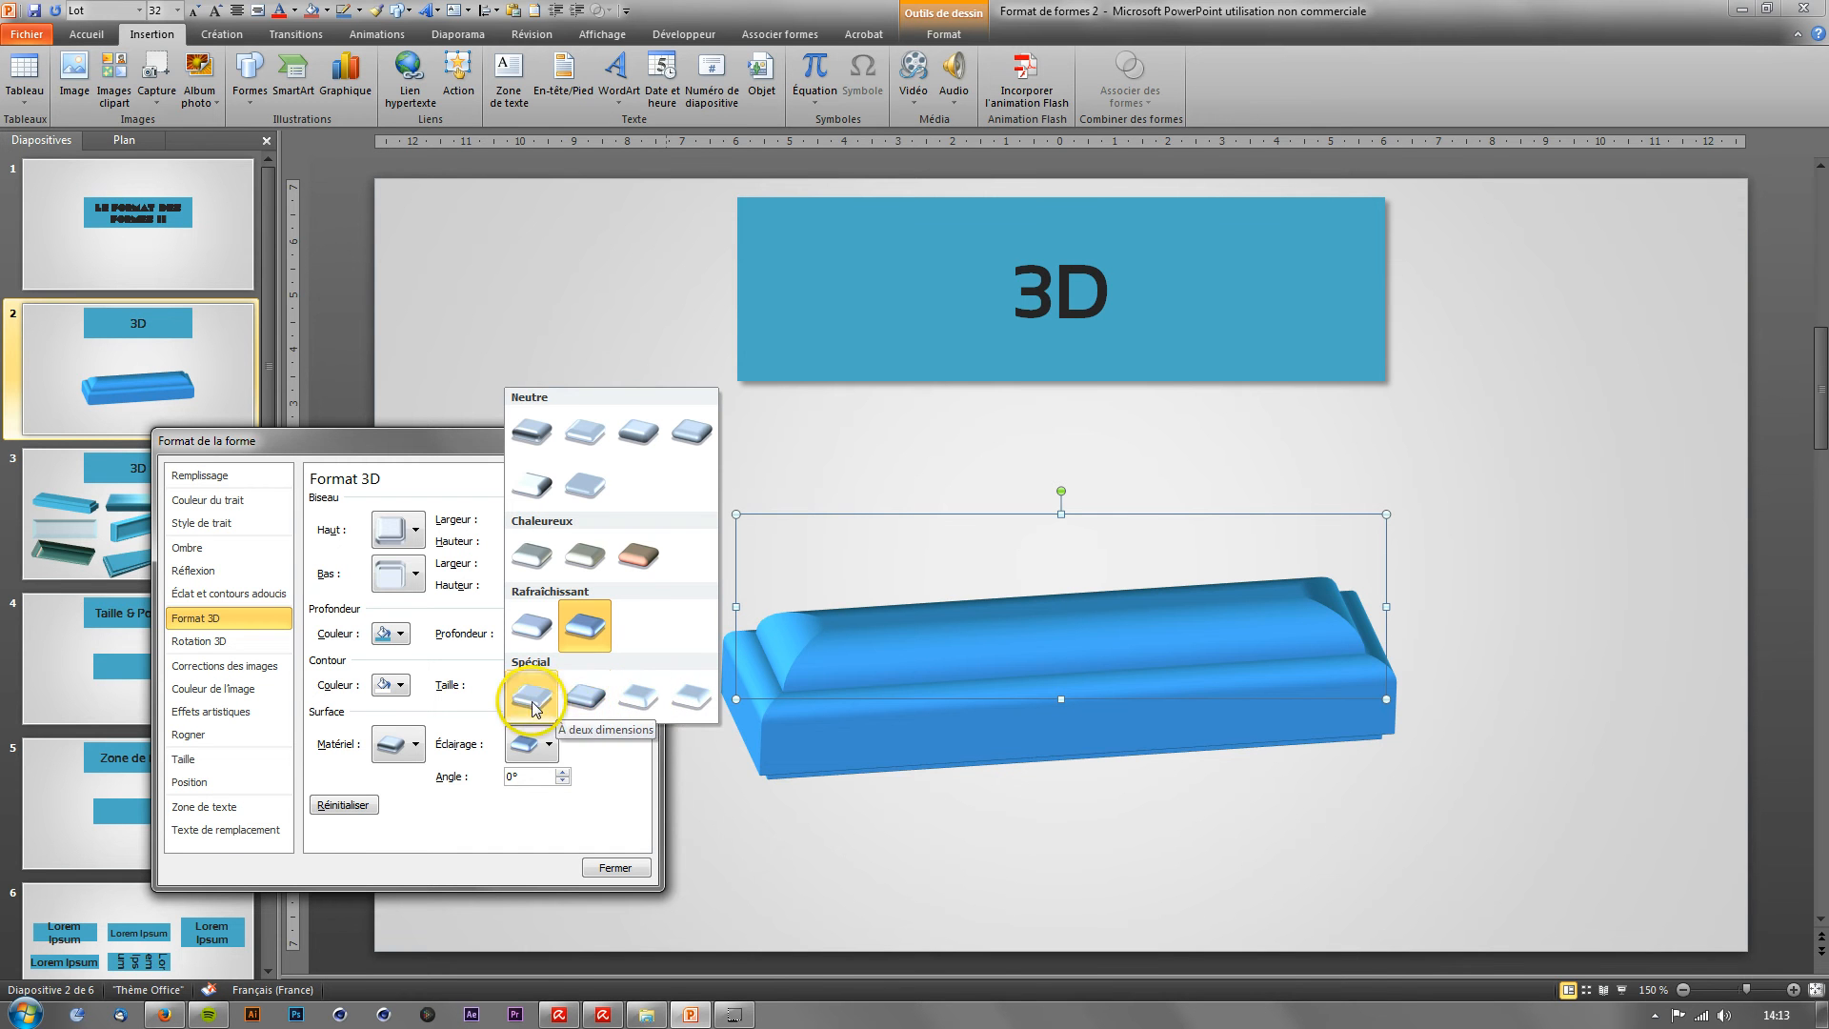
{"action": "left_click", "coordinate": [585, 697]}
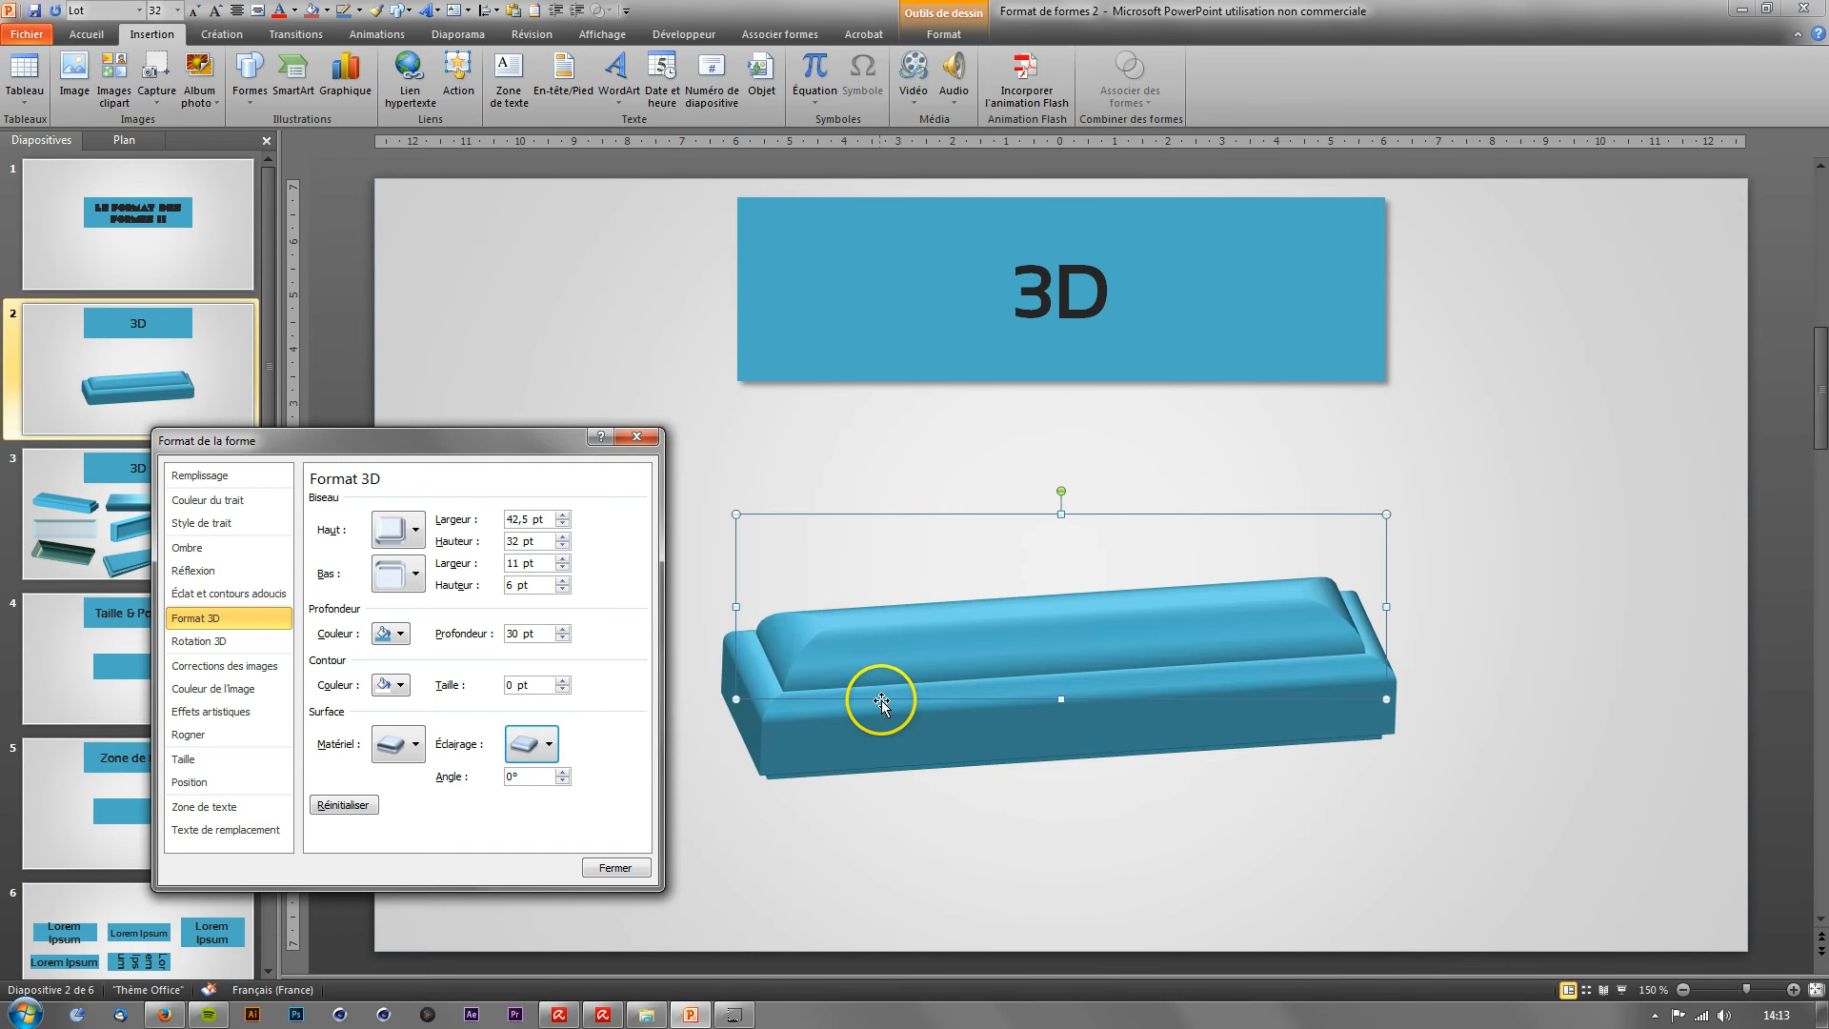
Step: Apply the fourth Neutre lighting preset to the bar
{"action": "left_click", "coordinate": [551, 742]}
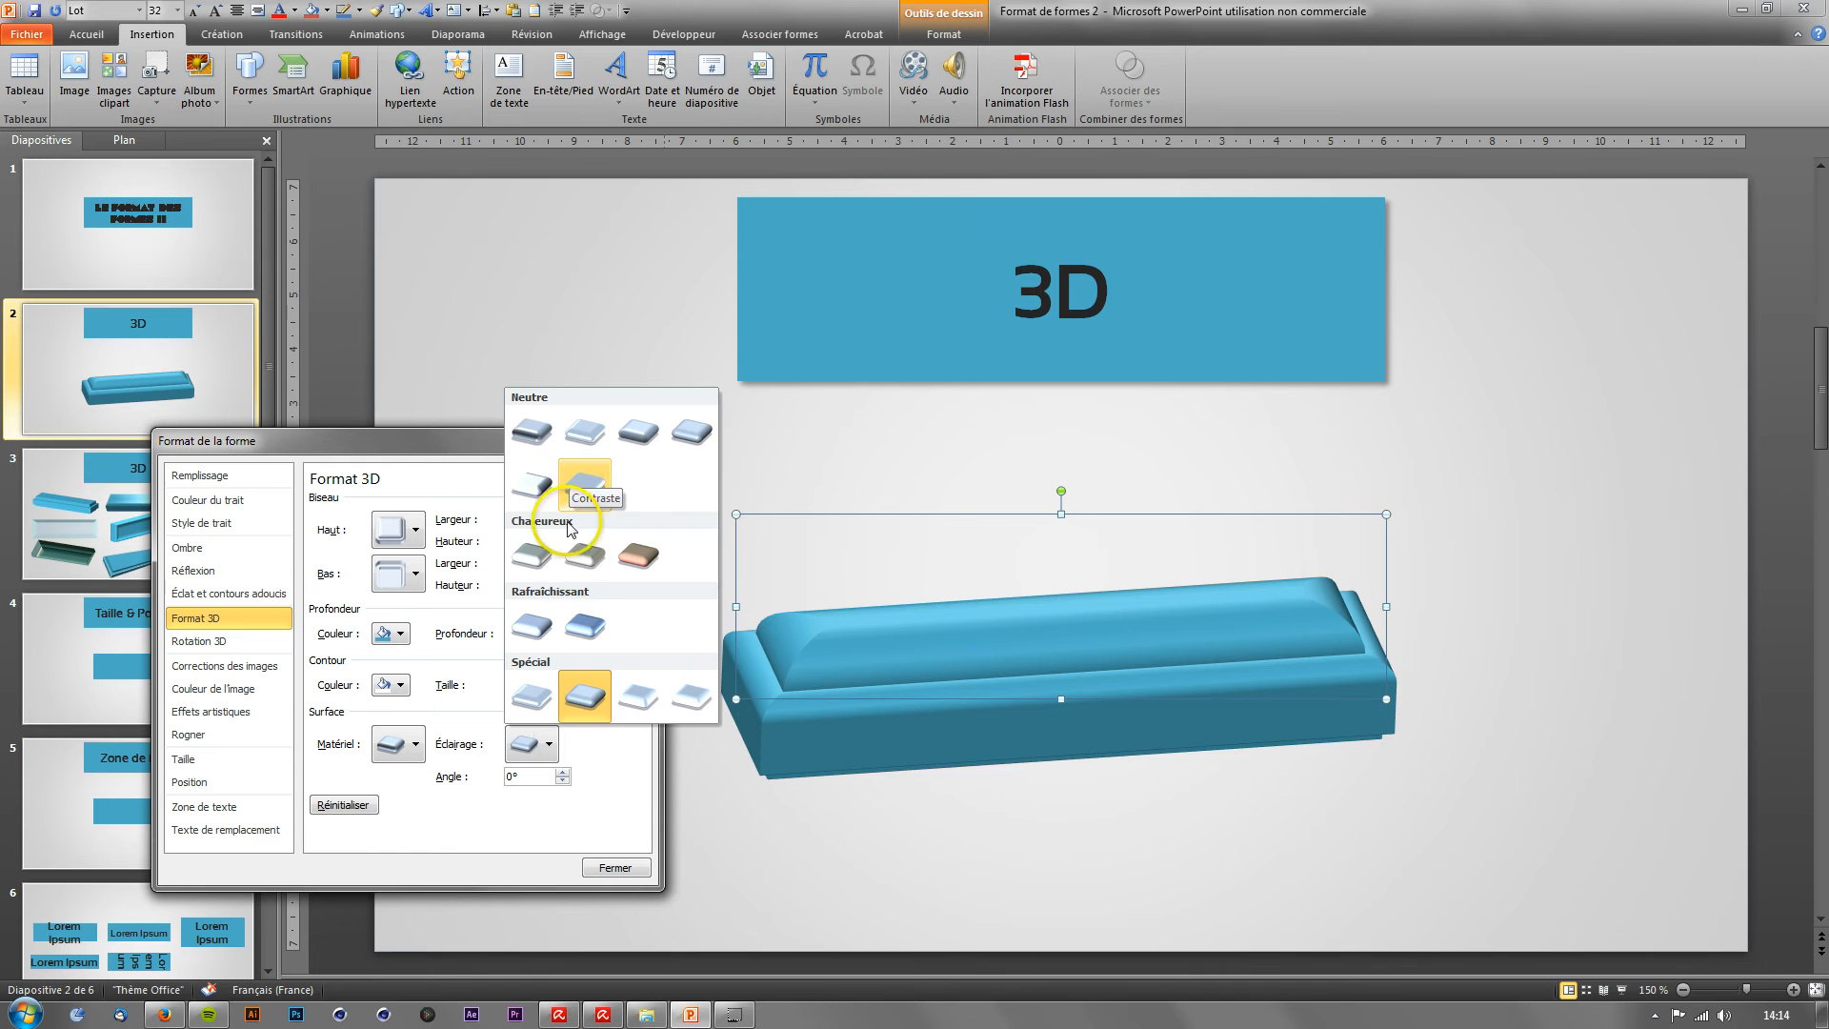
{"action": "left_click", "coordinate": [680, 433]}
{"action": "left_click", "coordinate": [522, 754]}
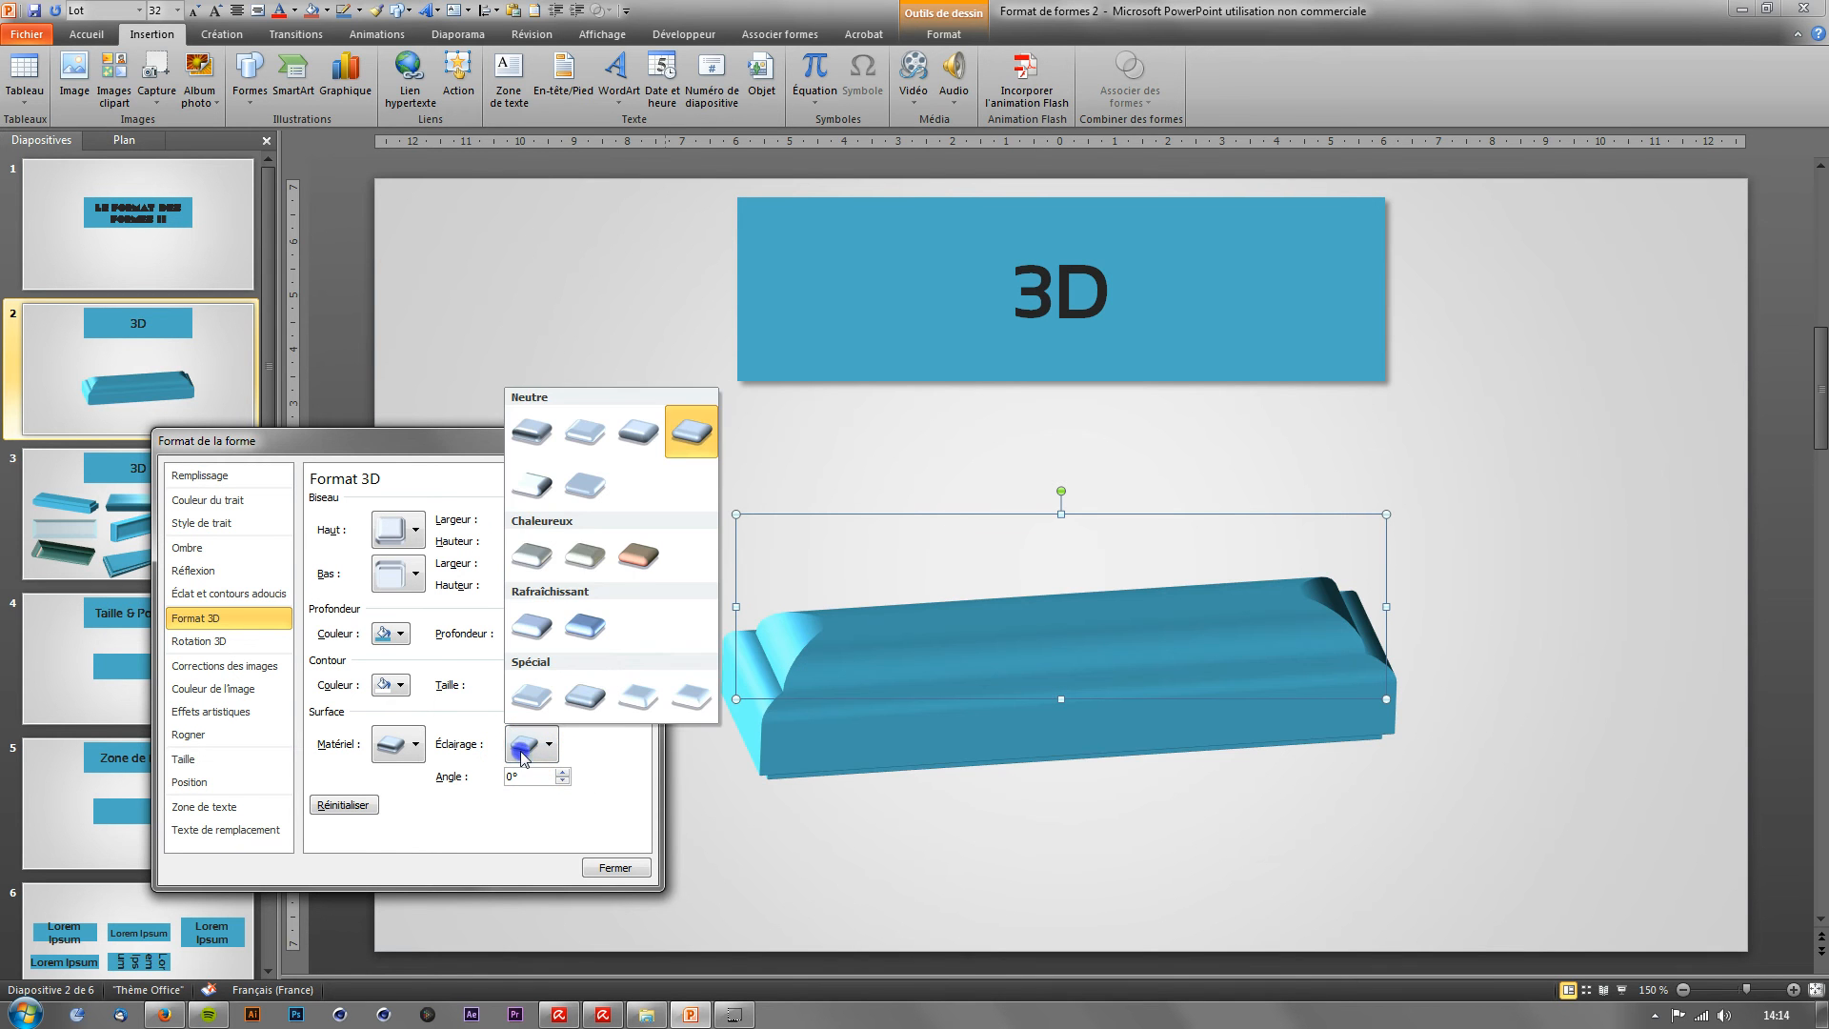
{"action": "left_click", "coordinate": [570, 765]}
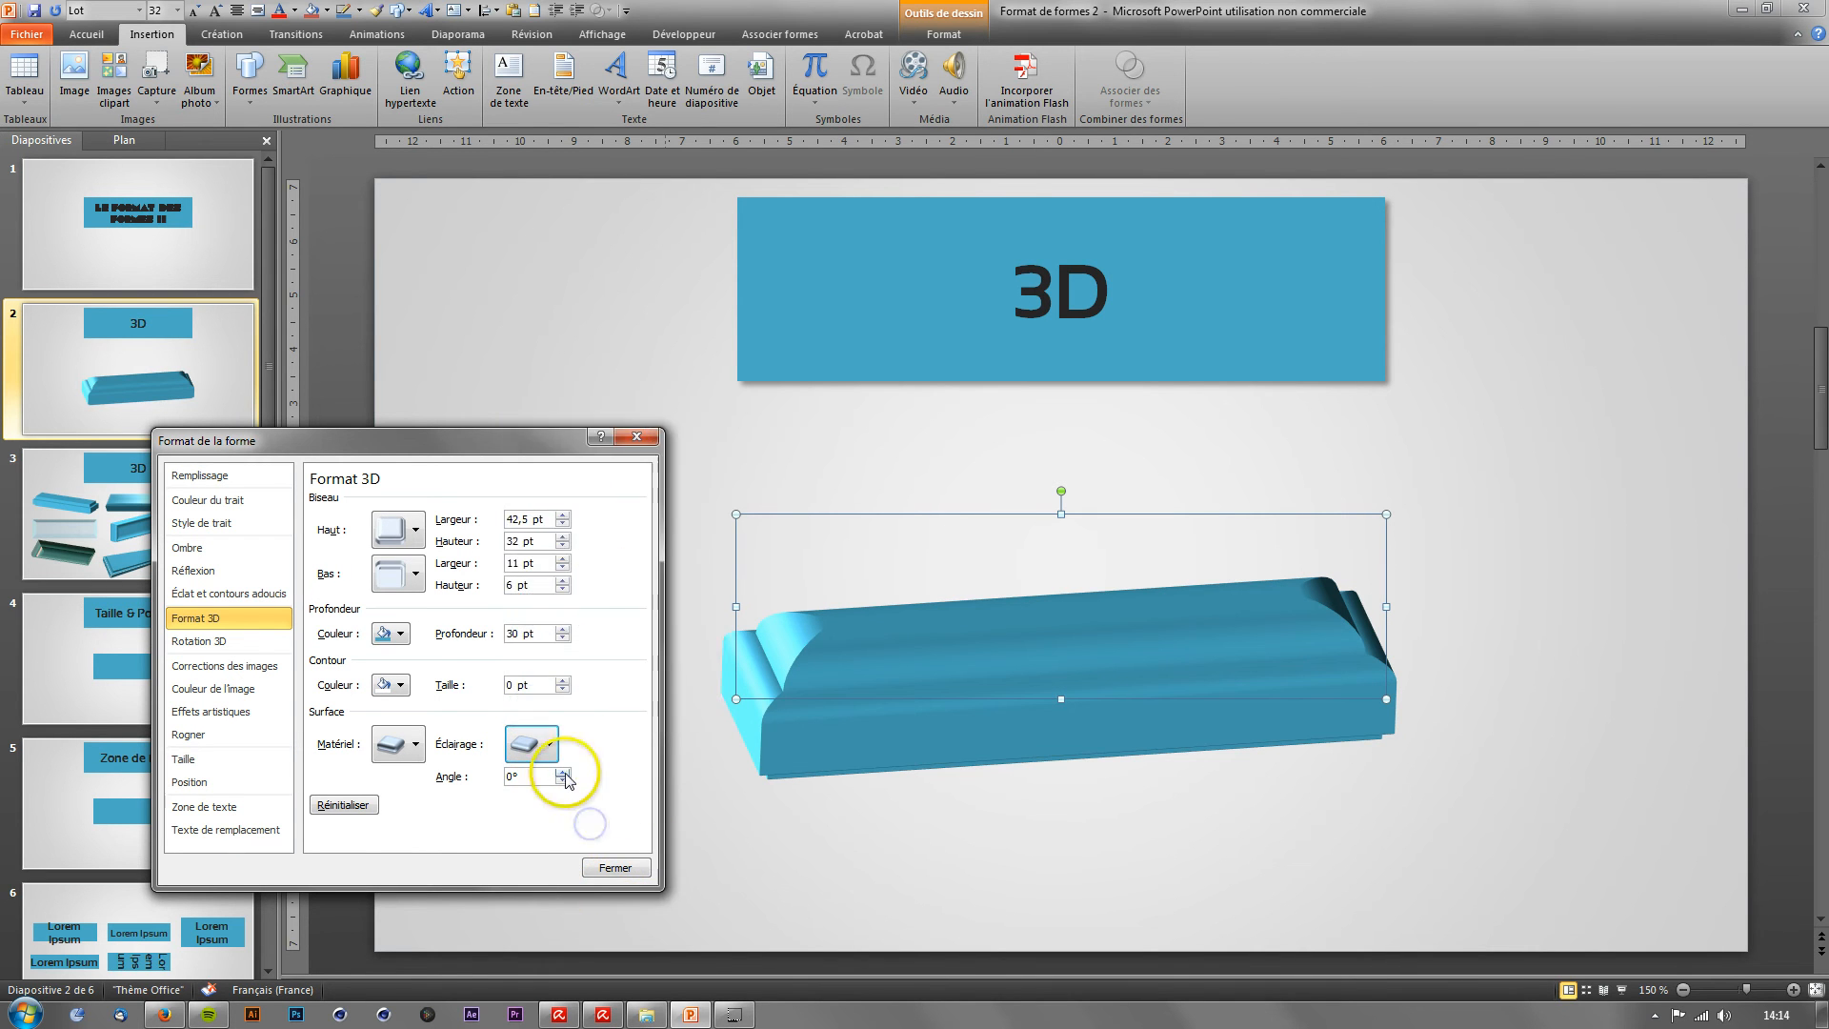
Step: Raise the bar's lighting angle in 10° increments to about 280° to try different light directions
{"action": "left_click", "coordinate": [563, 772]}
{"action": "left_click", "coordinate": [563, 772]}
{"action": "left_click", "coordinate": [563, 773]}
{"action": "left_click", "coordinate": [562, 772]}
{"action": "left_click", "coordinate": [563, 773]}
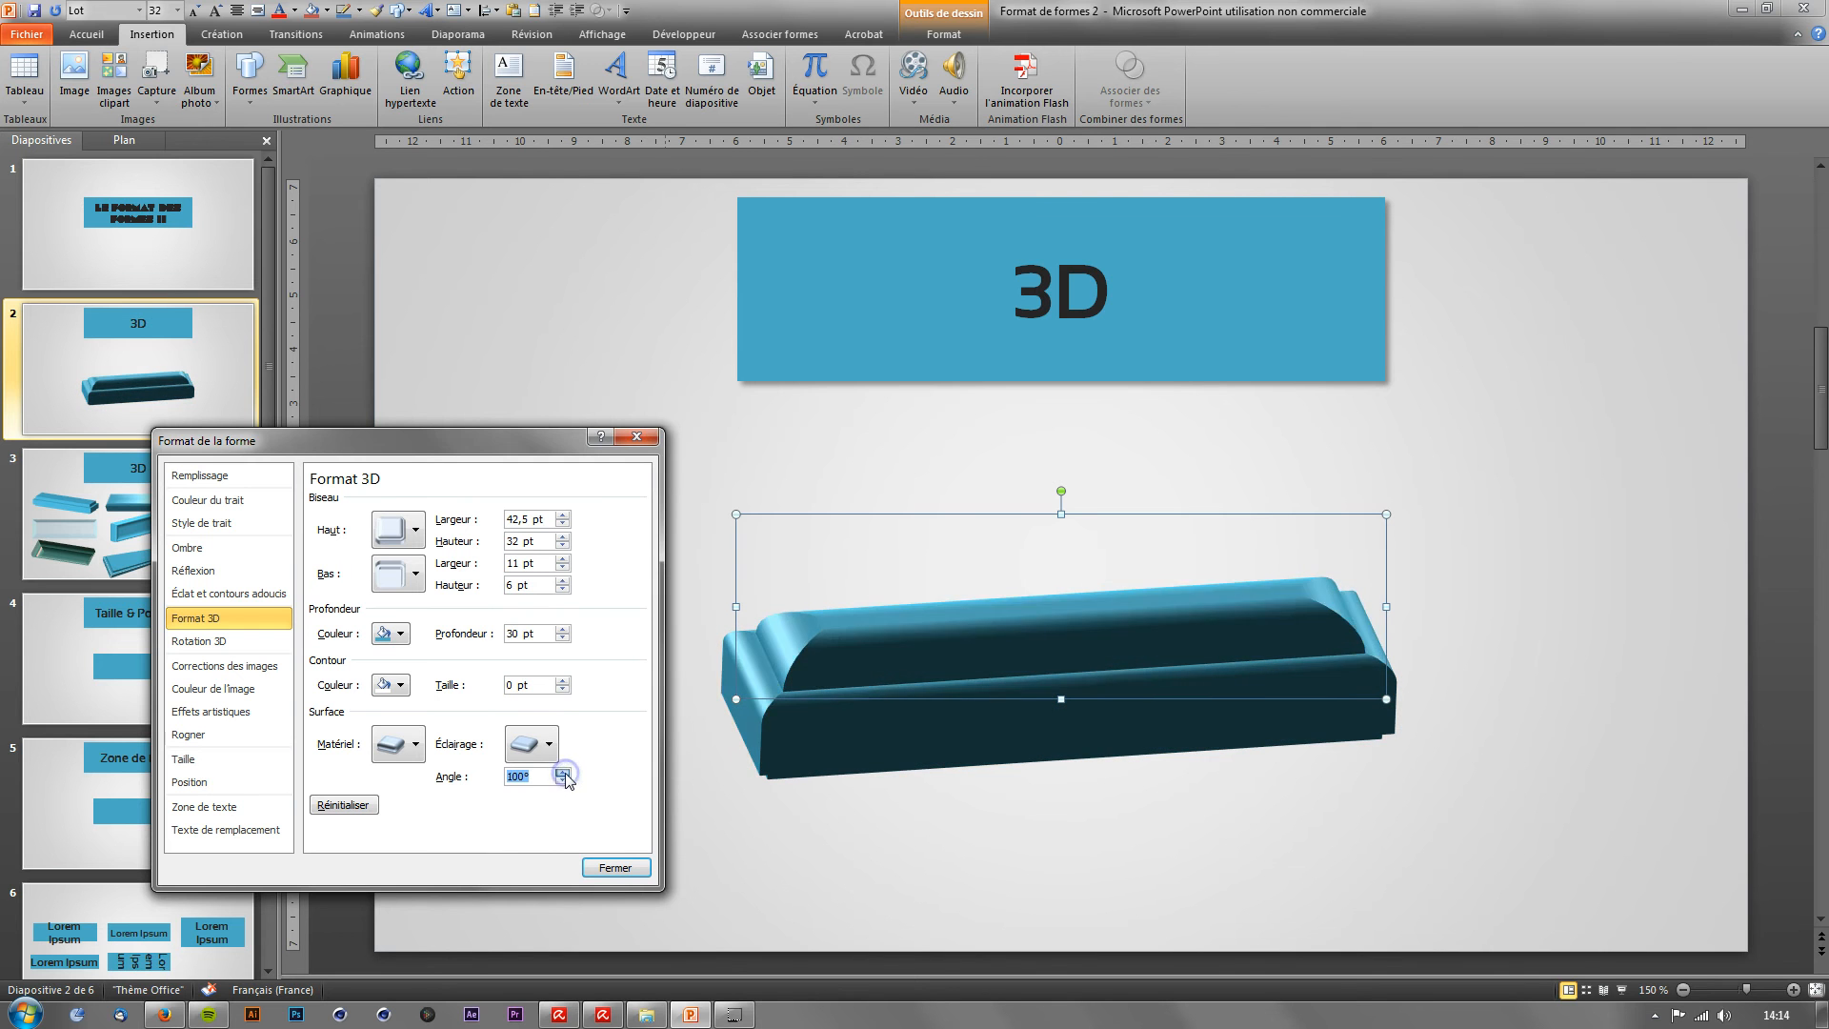
{"action": "left_click", "coordinate": [563, 772]}
{"action": "left_click", "coordinate": [563, 773]}
{"action": "left_click", "coordinate": [563, 772]}
{"action": "left_click", "coordinate": [562, 772]}
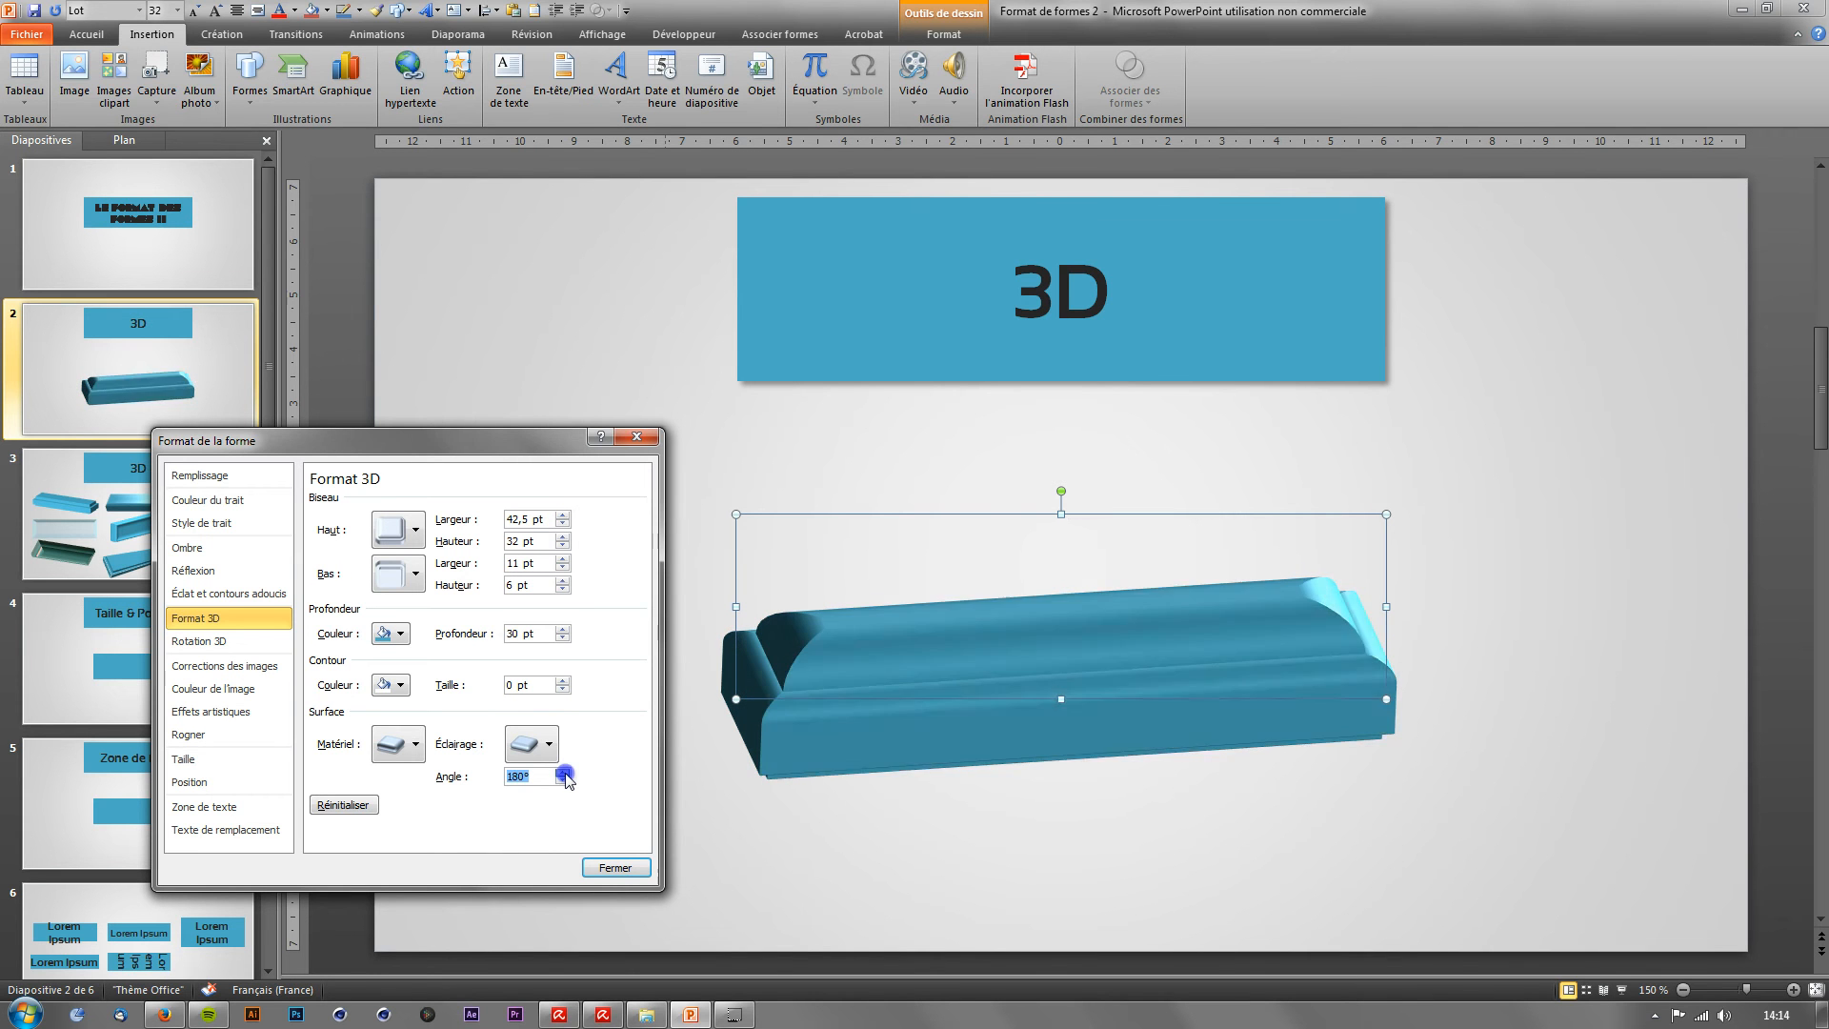
{"action": "left_click", "coordinate": [562, 772]}
{"action": "left_click", "coordinate": [563, 772]}
{"action": "left_click", "coordinate": [563, 772]}
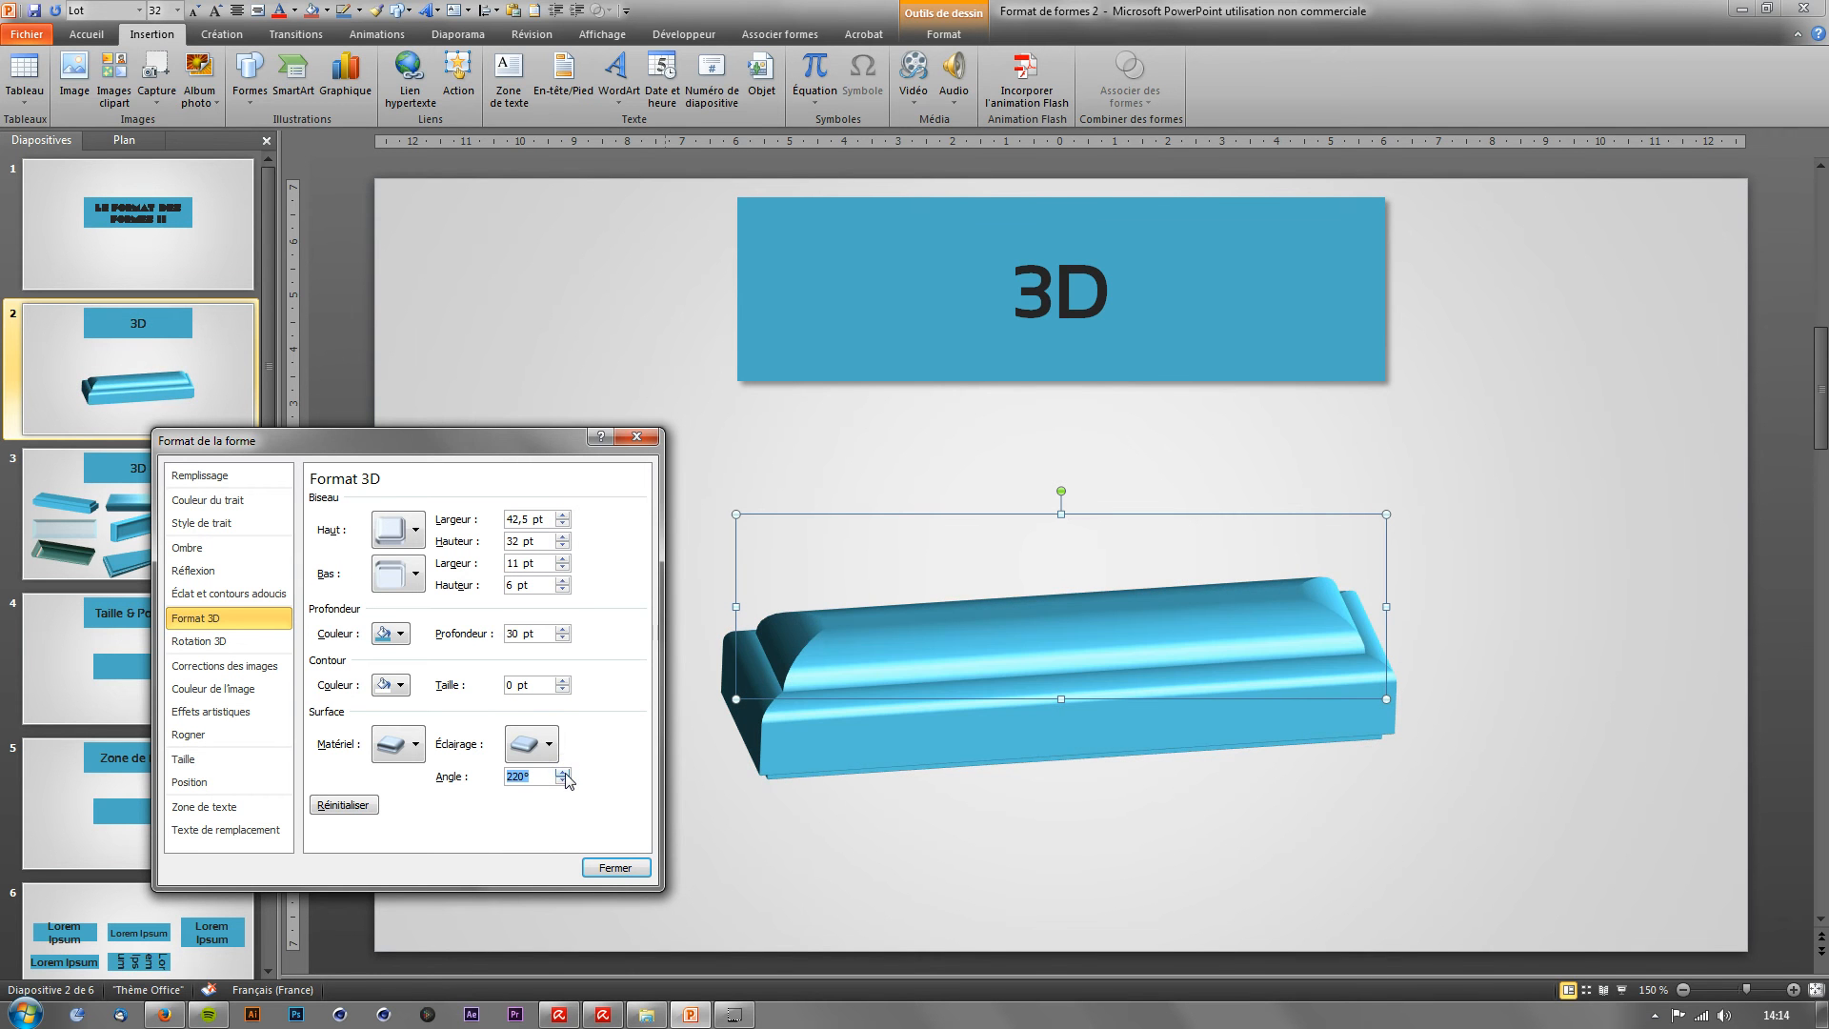
{"action": "left_click", "coordinate": [562, 772]}
{"action": "left_click", "coordinate": [563, 772]}
{"action": "left_click", "coordinate": [563, 772]}
{"action": "left_click", "coordinate": [562, 773]}
{"action": "left_click", "coordinate": [563, 773]}
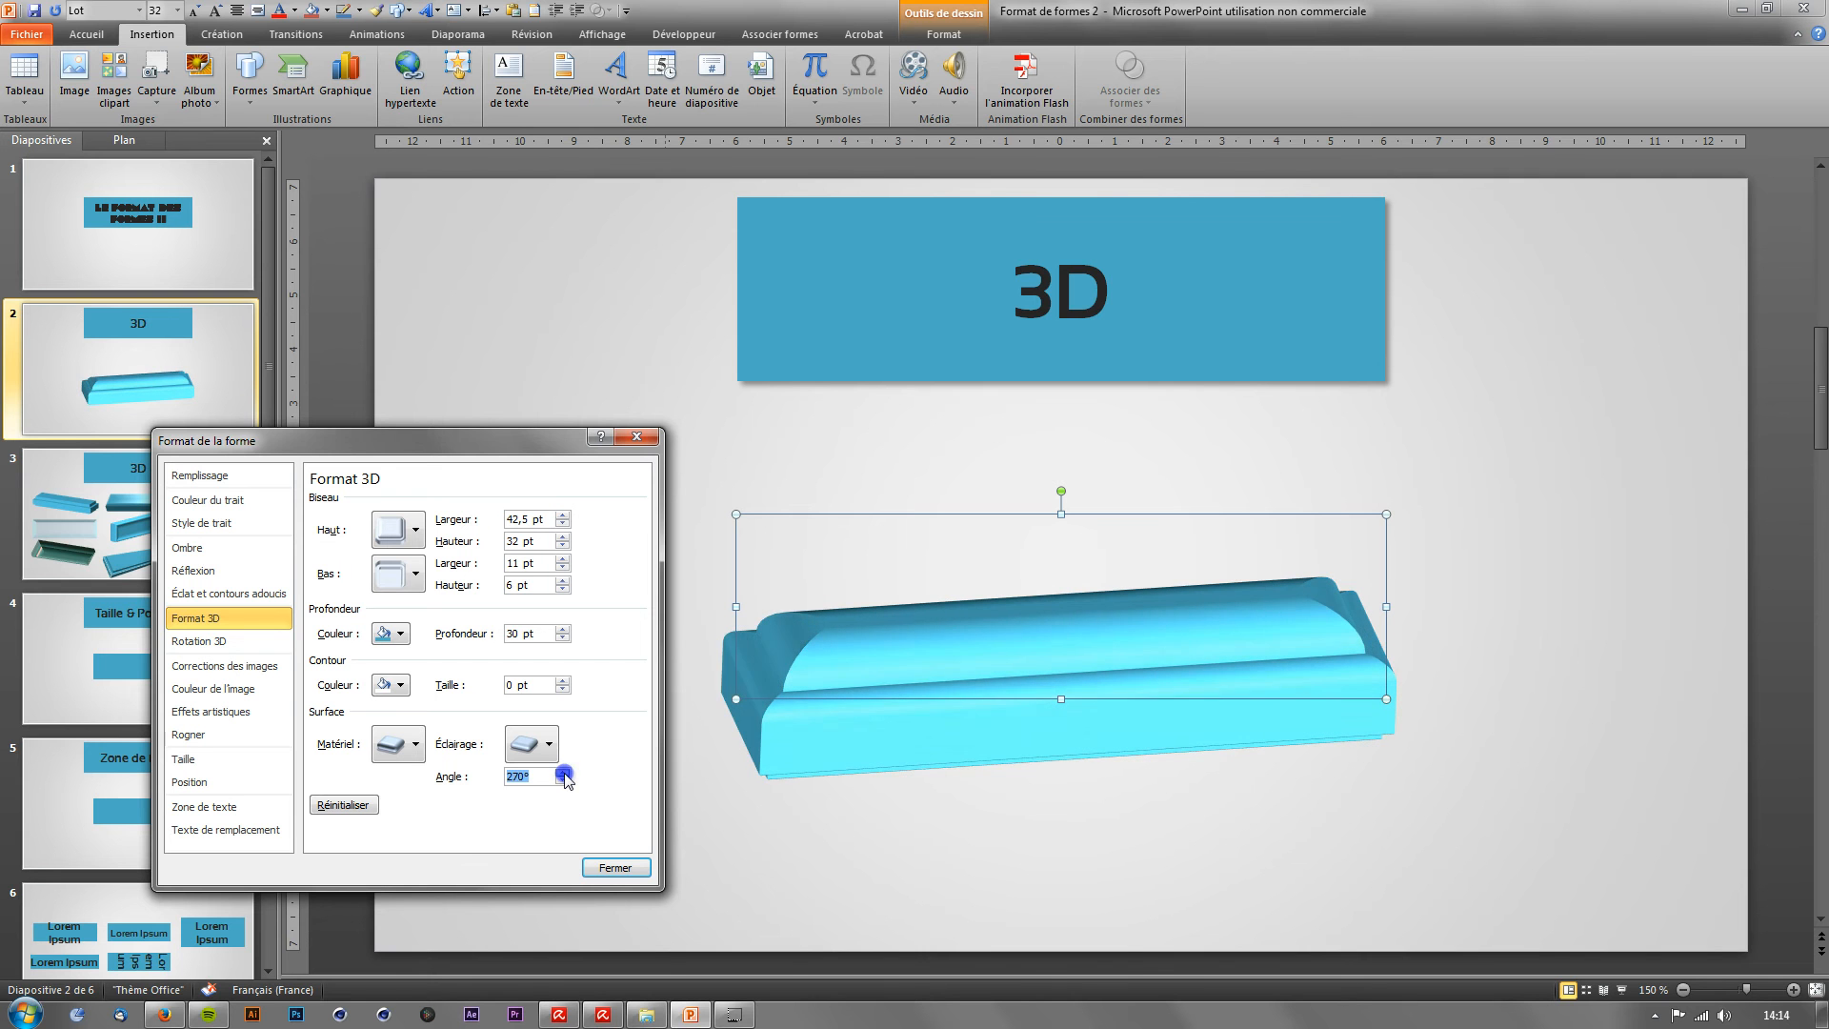
{"action": "left_click", "coordinate": [563, 772]}
Step: Lower the bar's lighting angle to 230° and deselect the bar
{"action": "left_click", "coordinate": [563, 781]}
{"action": "left_click", "coordinate": [563, 781]}
{"action": "left_click", "coordinate": [563, 781]}
{"action": "left_click", "coordinate": [563, 781]}
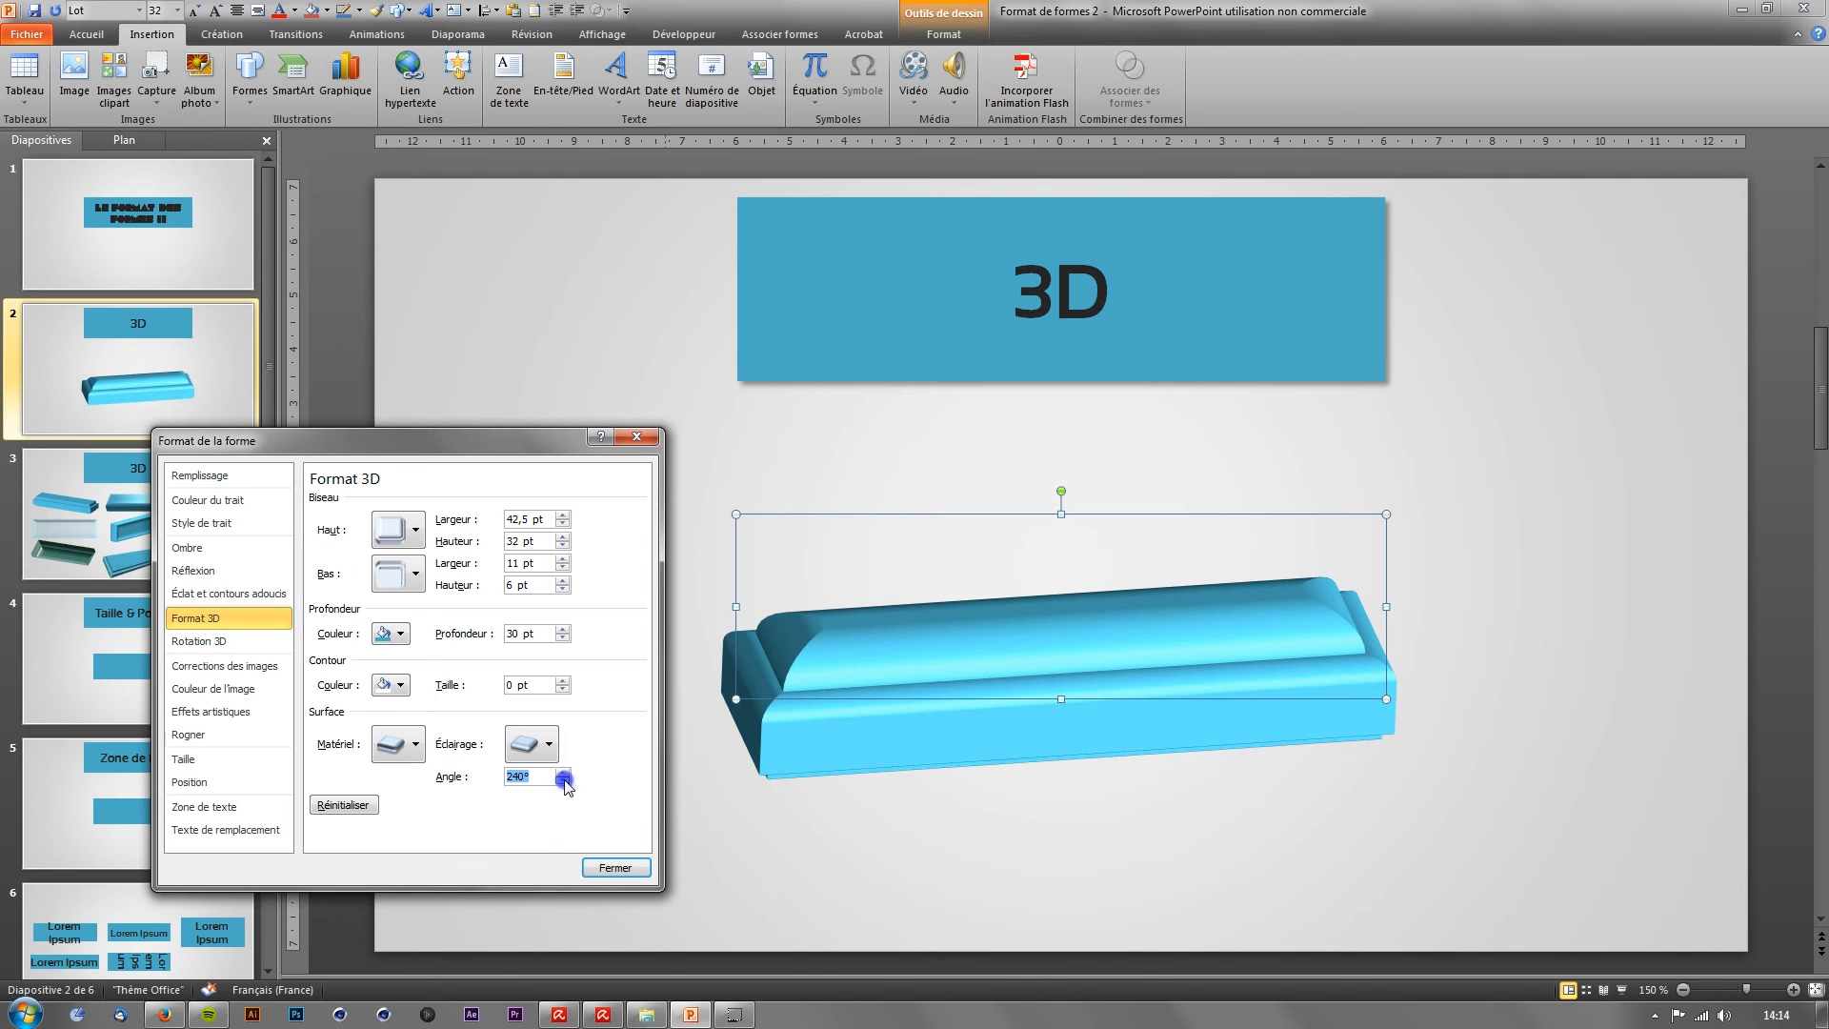
{"action": "left_click", "coordinate": [563, 781]}
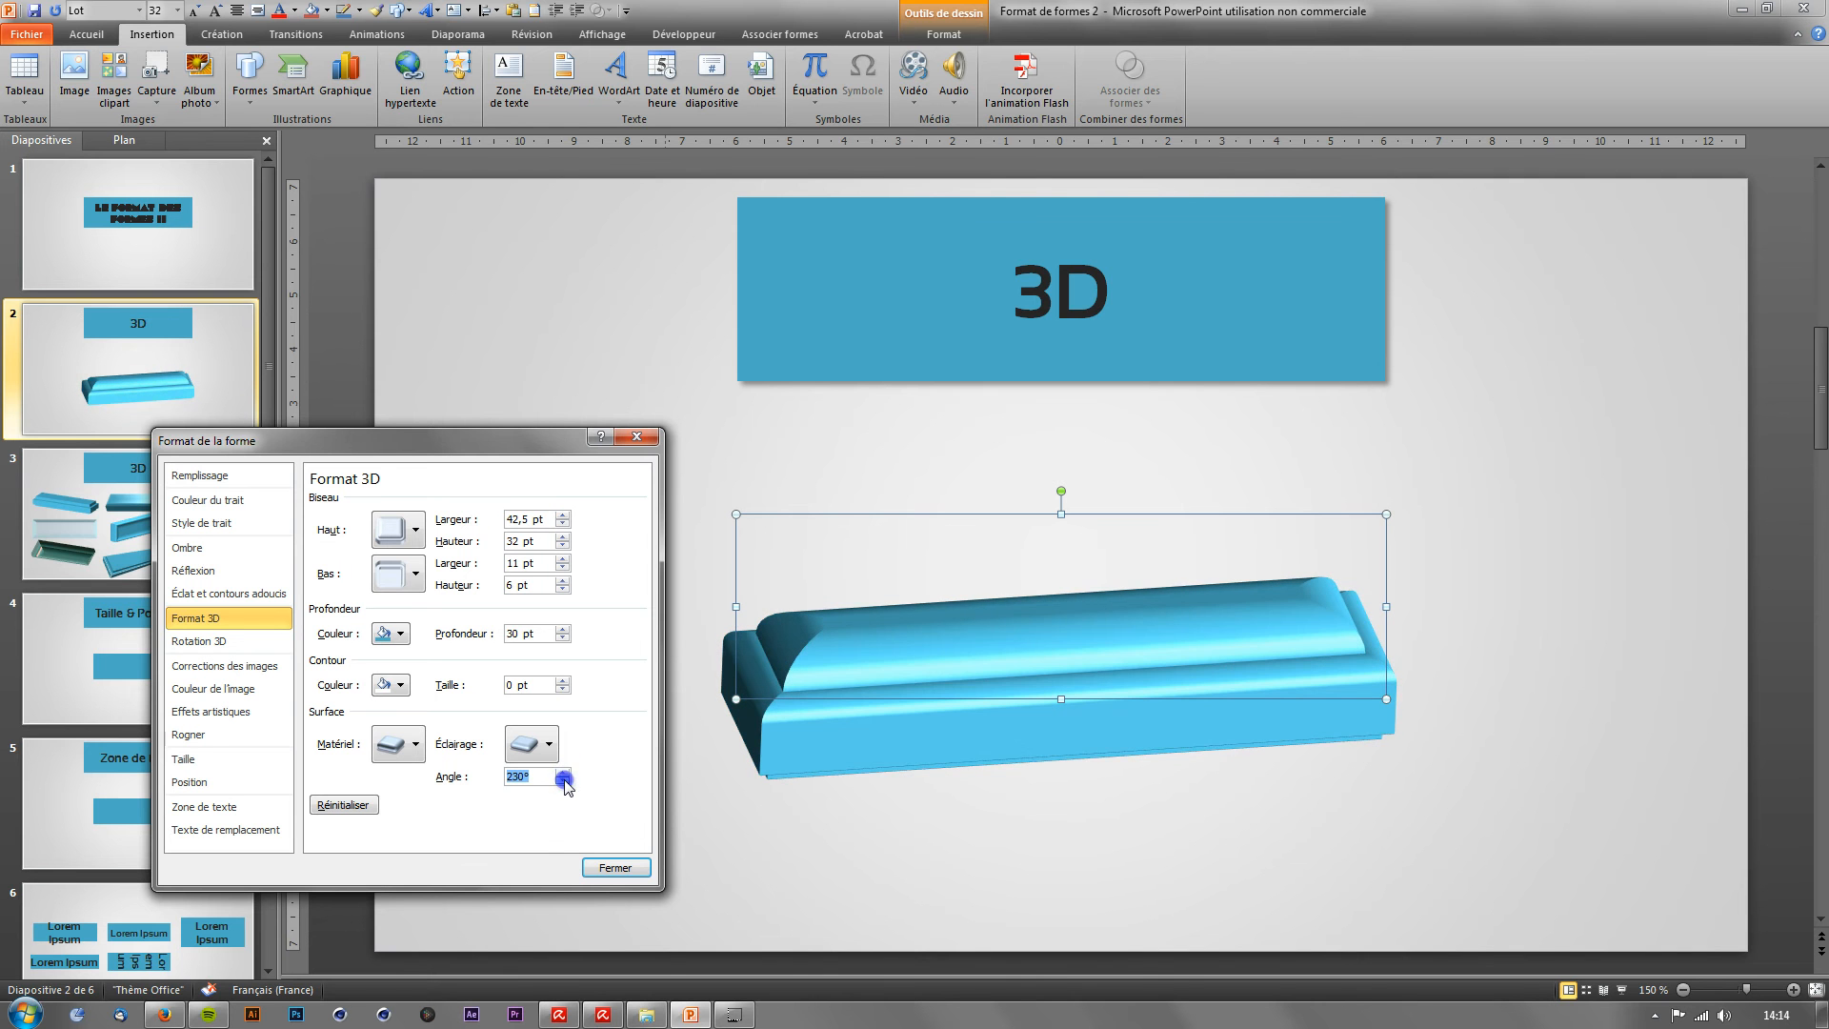
{"action": "left_click", "coordinate": [1535, 781]}
{"action": "right_click", "coordinate": [1497, 783]}
{"action": "left_click", "coordinate": [1532, 784]}
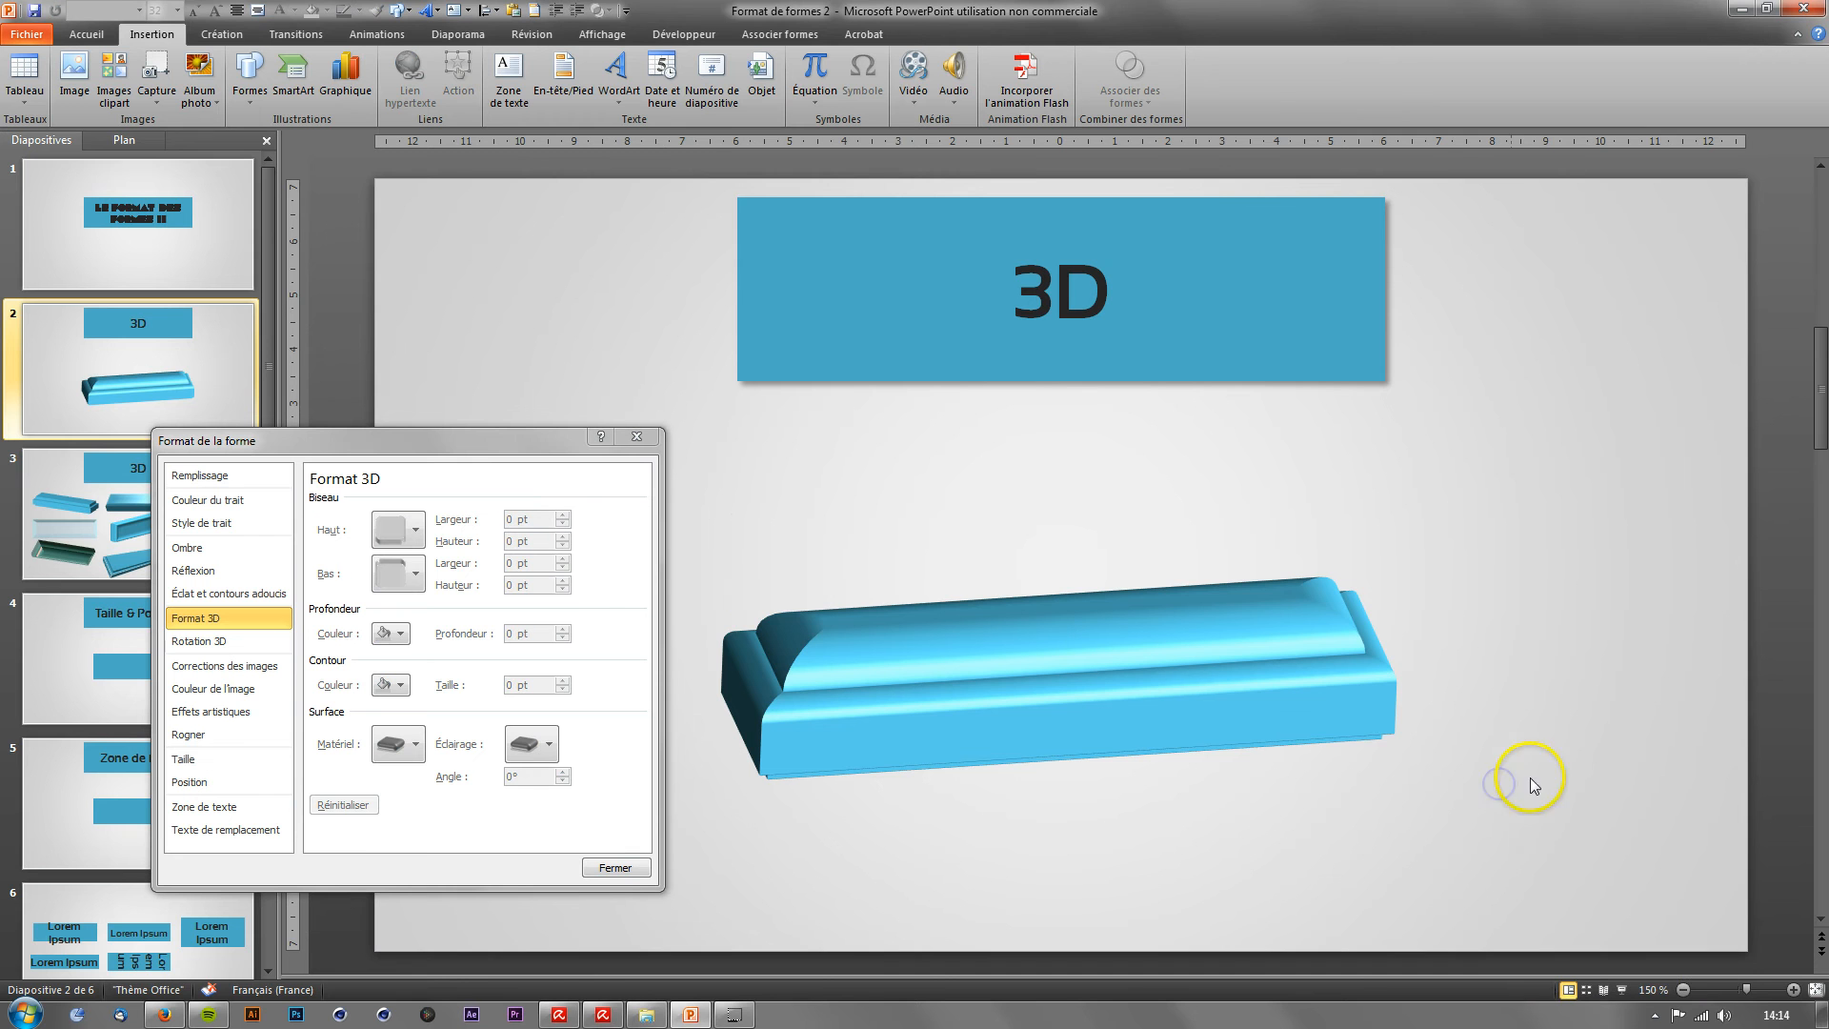
Step: Reselect the bar and lower its lighting angle in stages to 0°
{"action": "left_click", "coordinate": [1232, 610]}
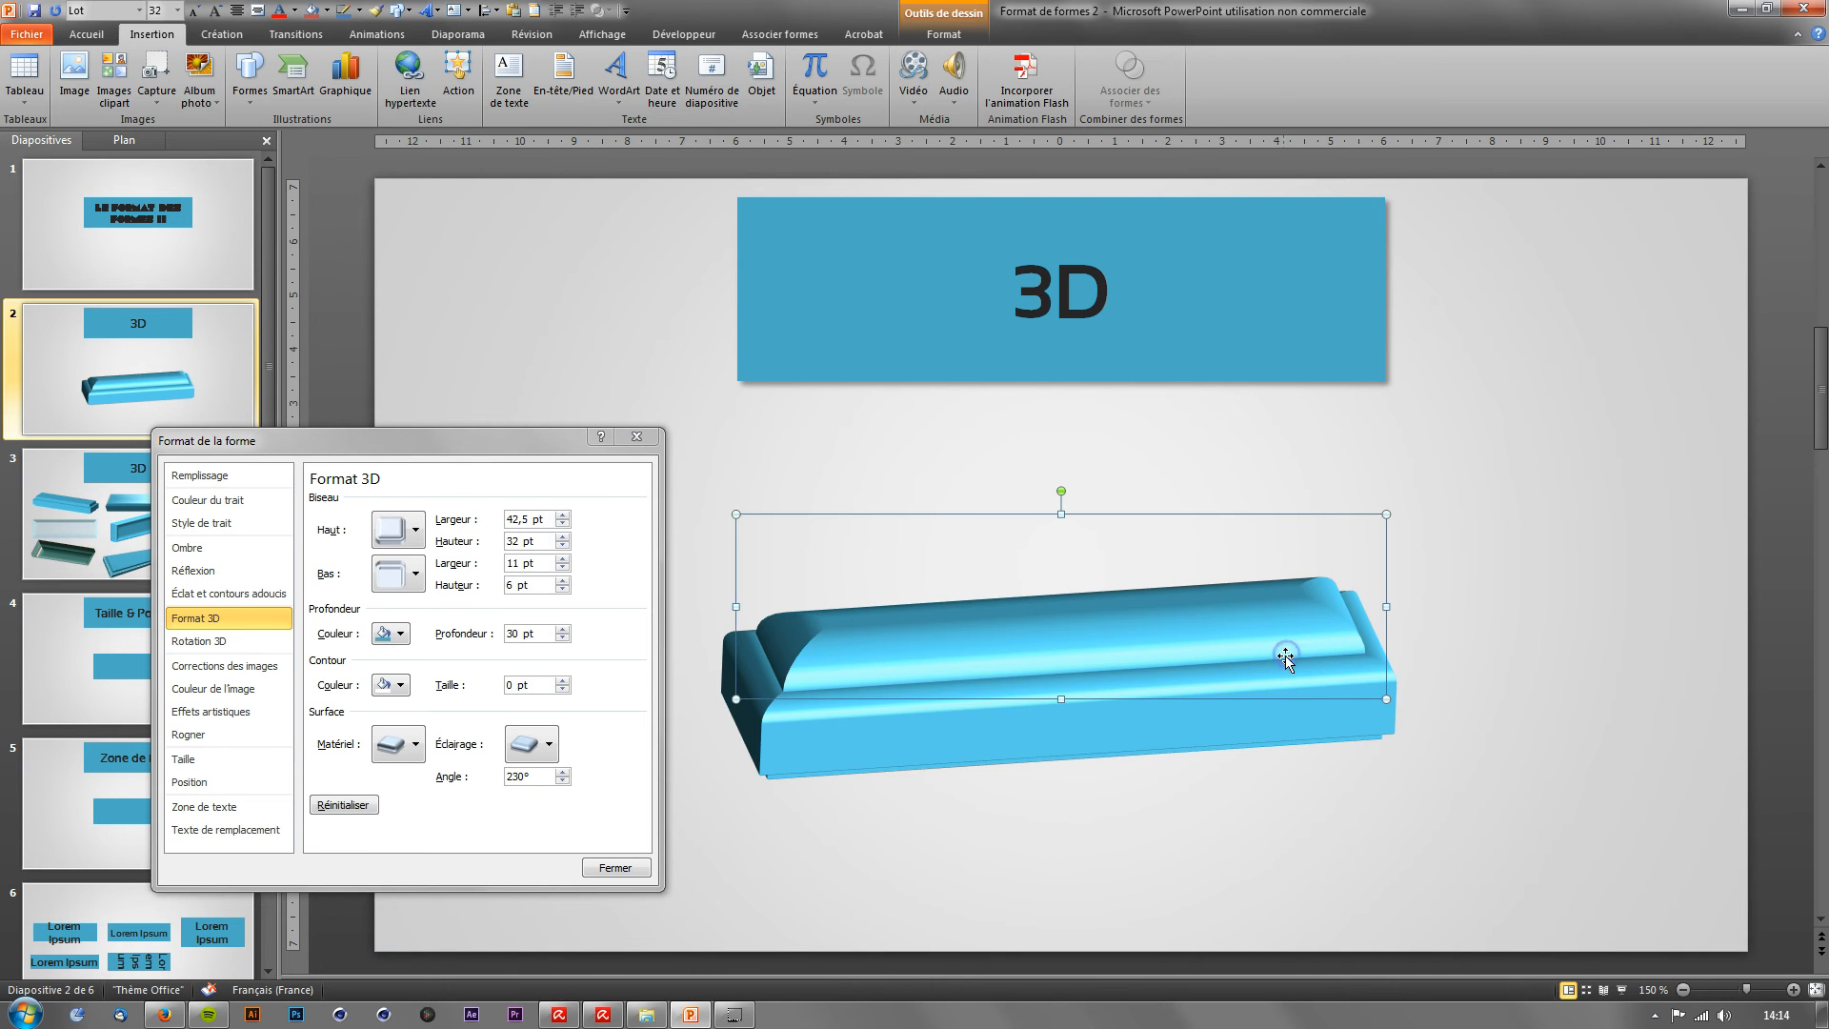
{"action": "left_click", "coordinate": [565, 781]}
{"action": "left_click", "coordinate": [565, 781]}
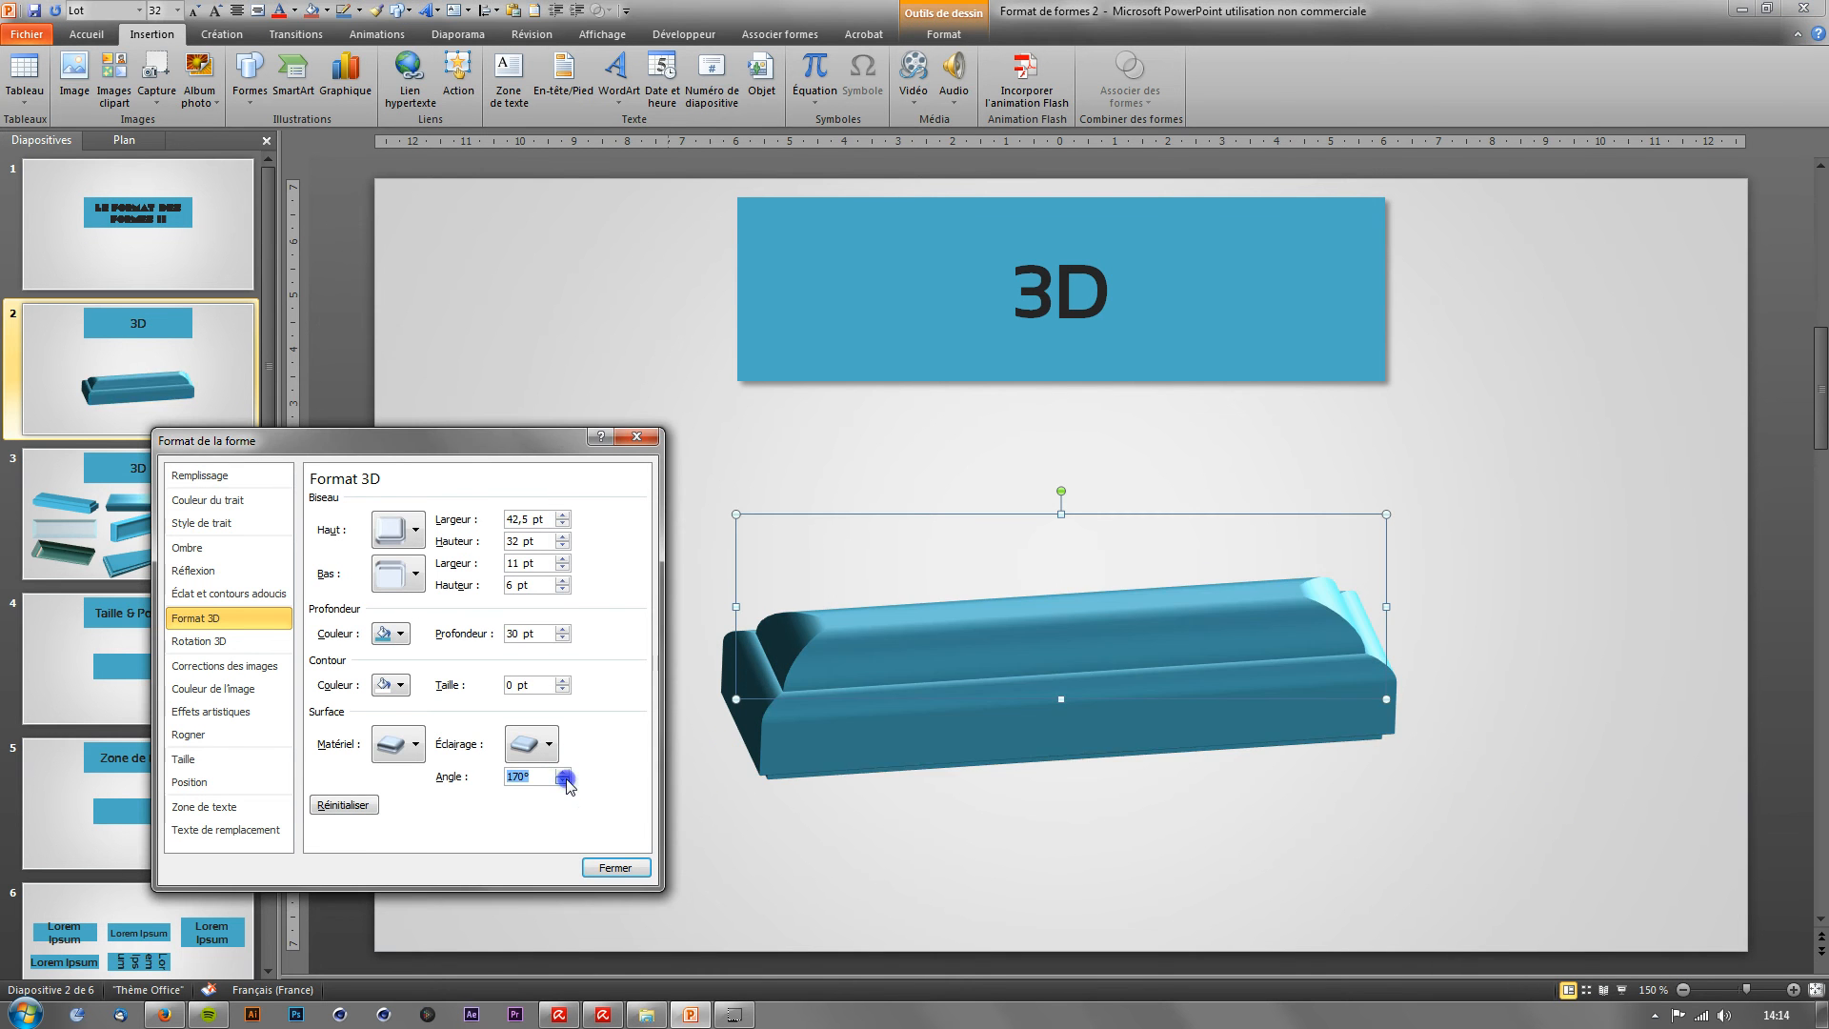
{"action": "left_click", "coordinate": [564, 781]}
{"action": "left_click", "coordinate": [565, 781]}
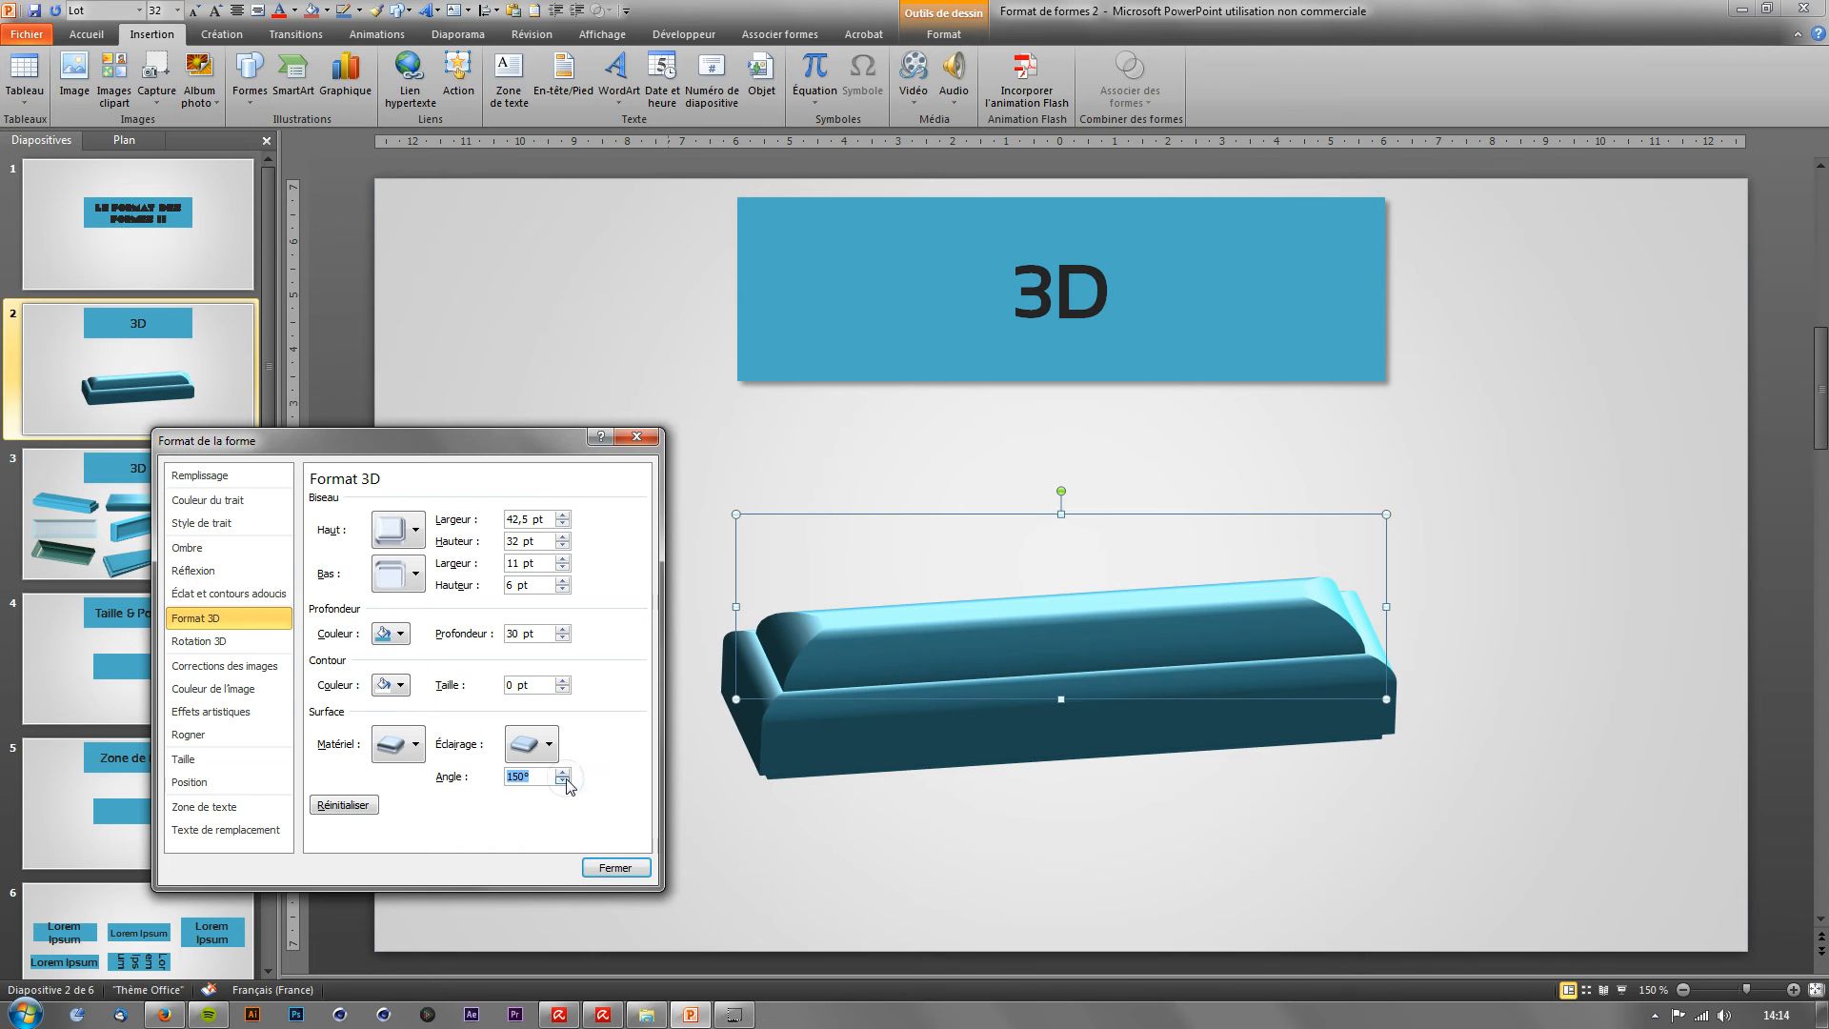
{"action": "left_click", "coordinate": [565, 781]}
{"action": "left_click", "coordinate": [564, 781]}
{"action": "left_click", "coordinate": [565, 781]}
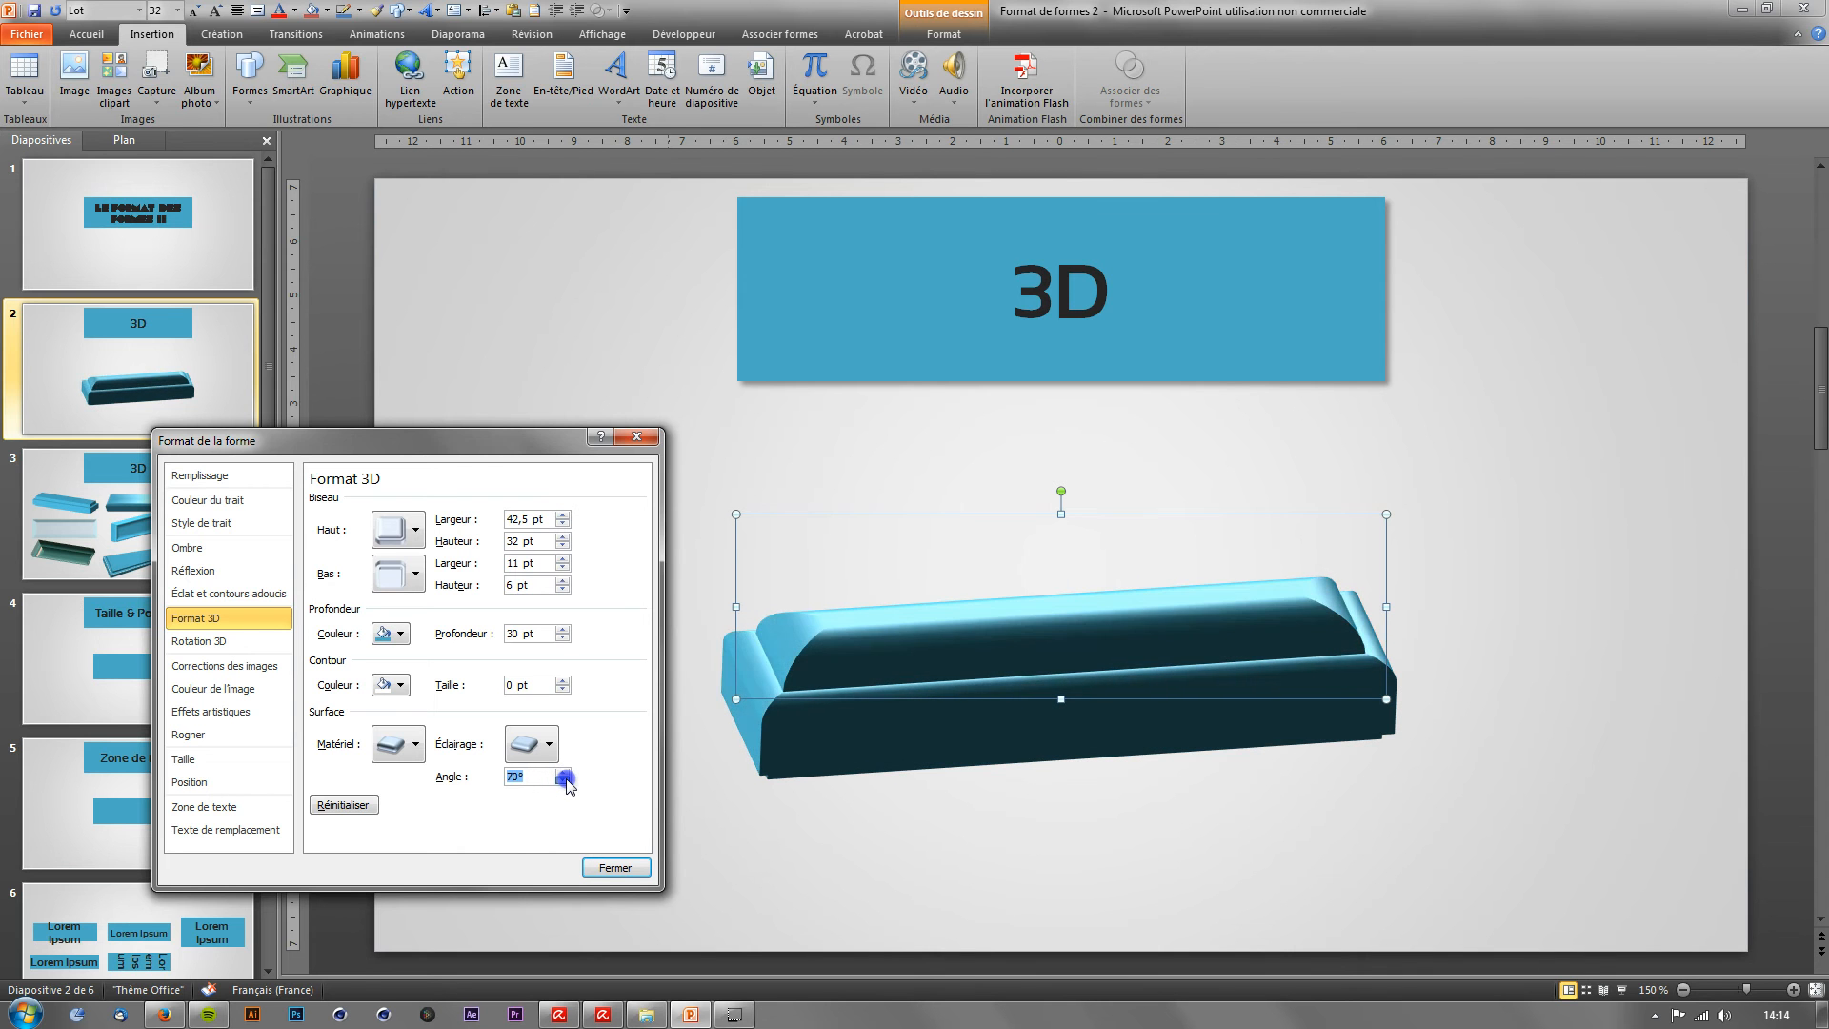
{"action": "left_click", "coordinate": [564, 781]}
{"action": "left_click", "coordinate": [565, 781]}
{"action": "left_click", "coordinate": [564, 780]}
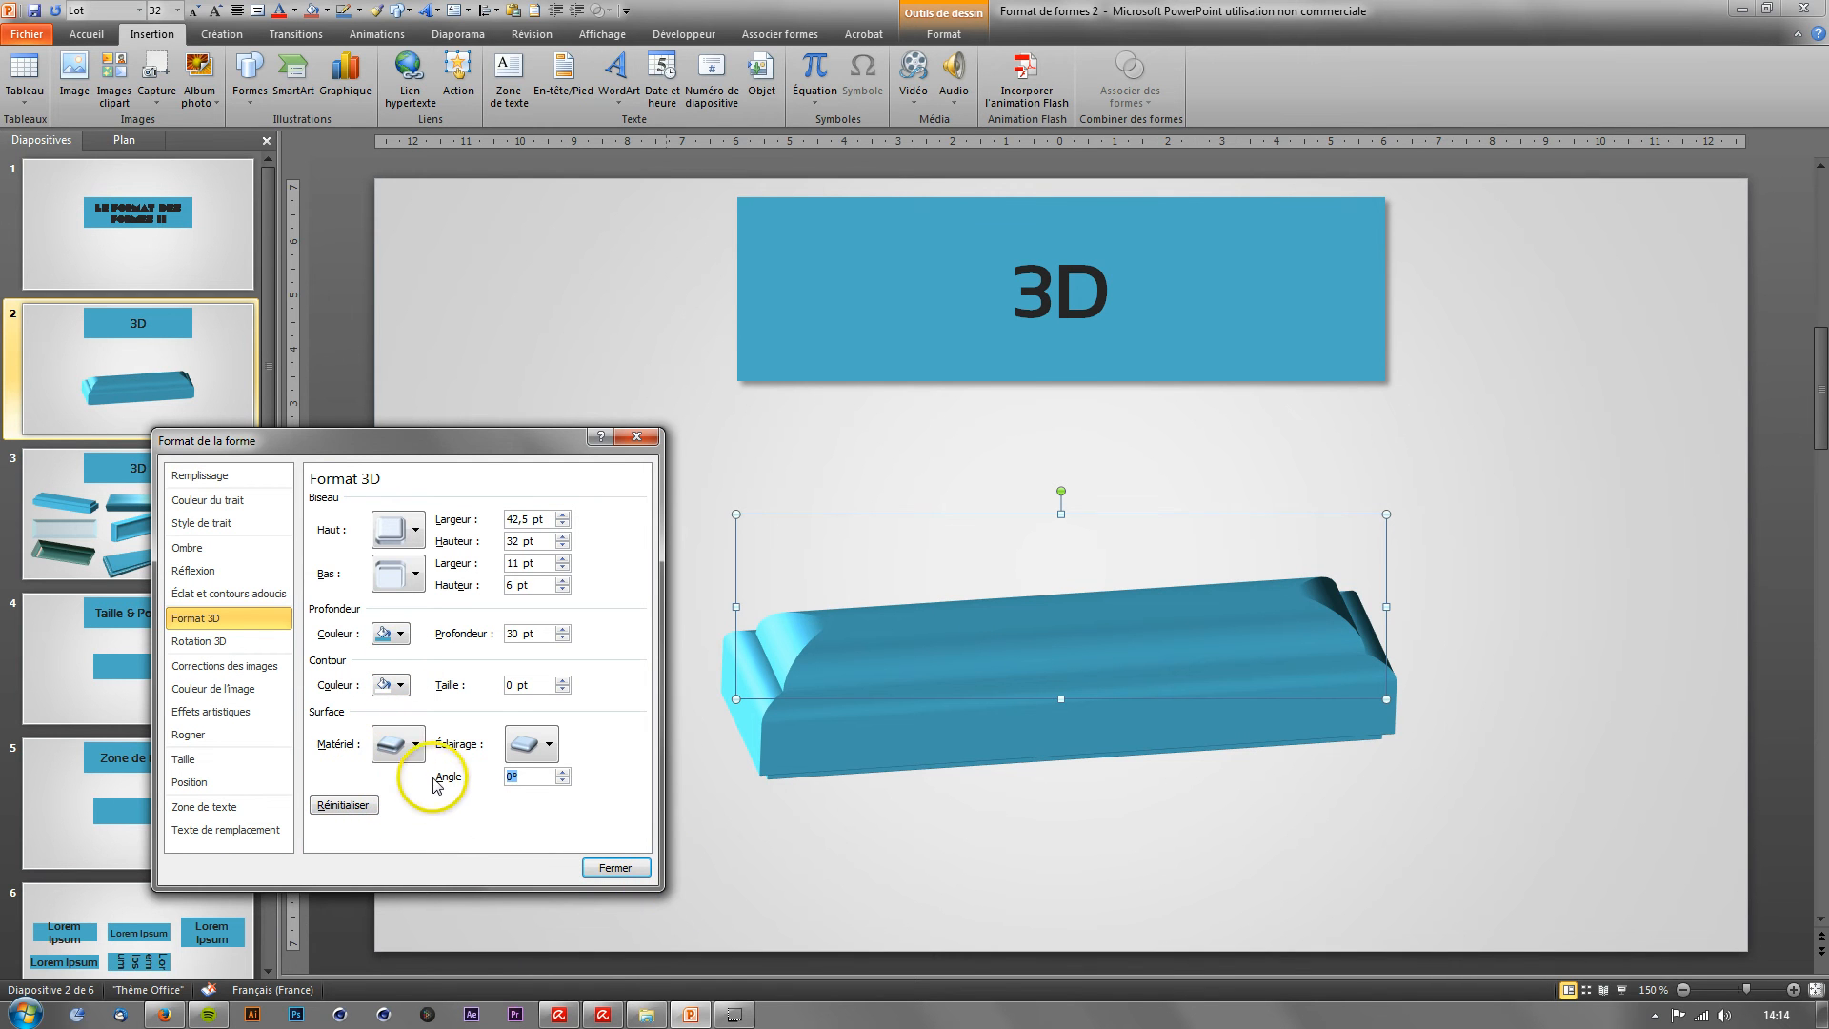
Step: Apply the third rotation preset in the second row of the Perspective group to the bar and select its perspective angle value
{"action": "left_click", "coordinate": [200, 640]}
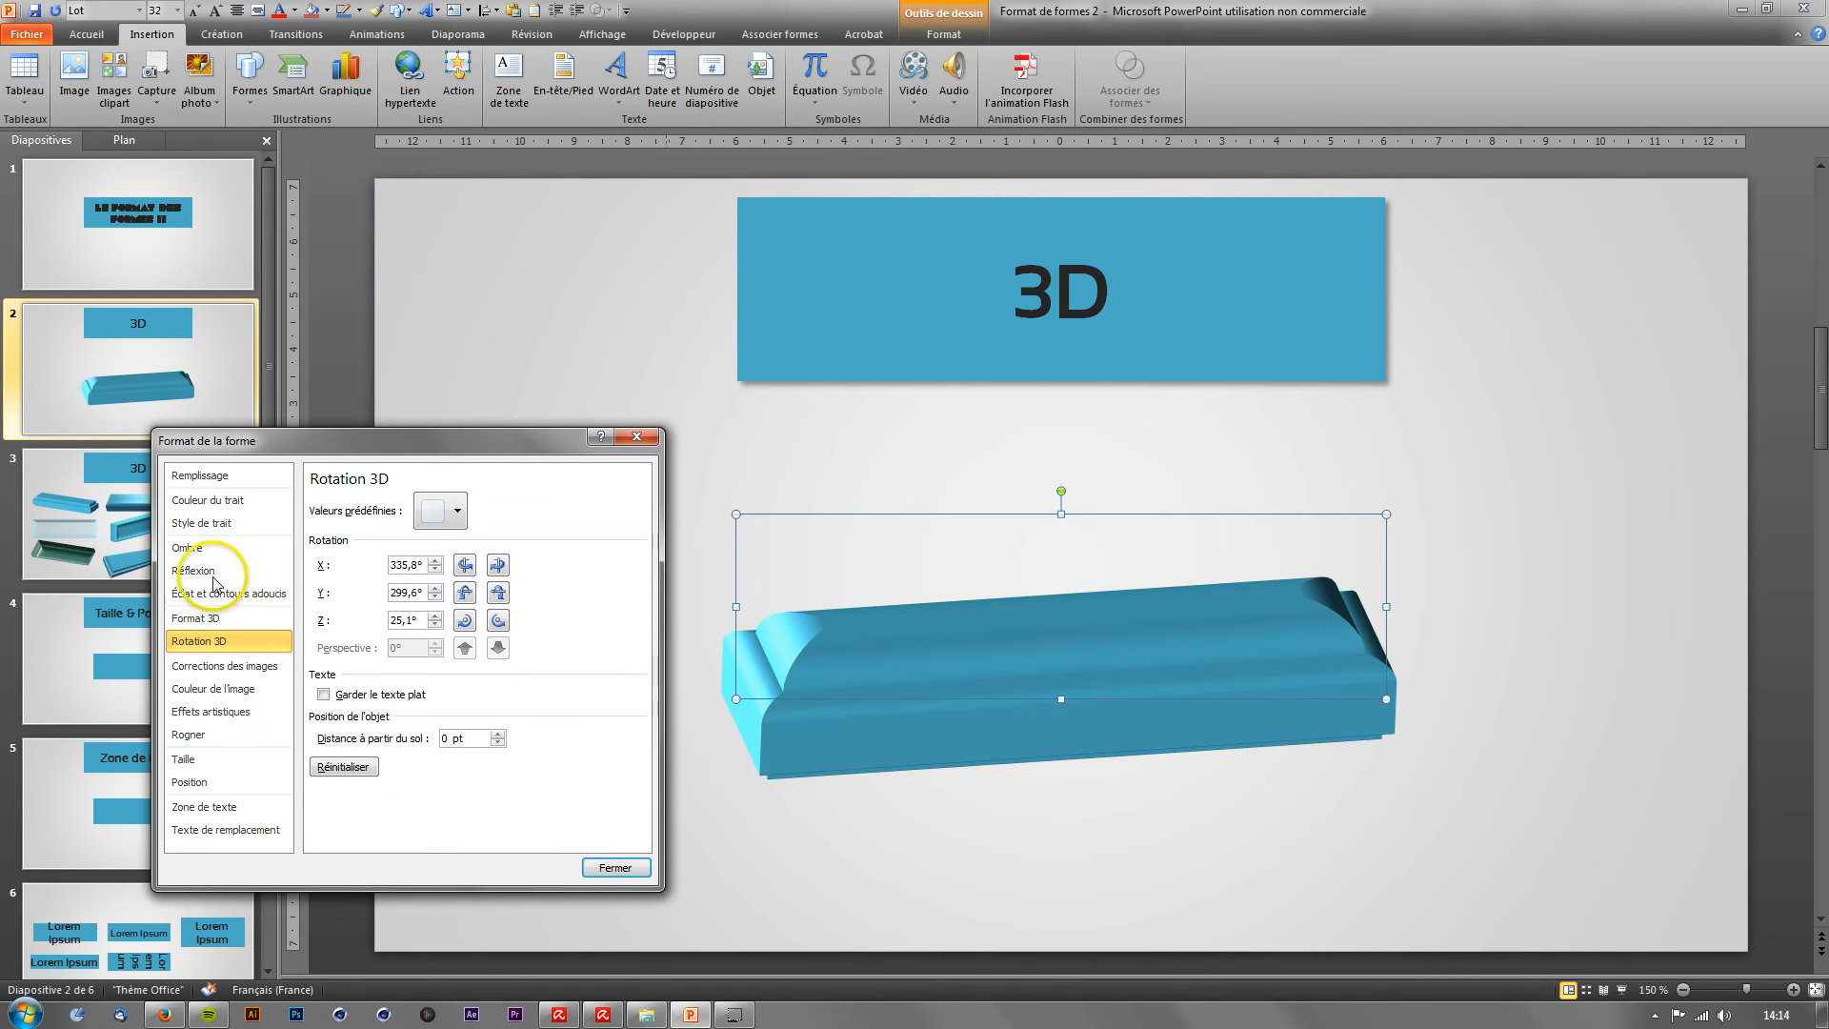
{"action": "left_click", "coordinate": [172, 620]}
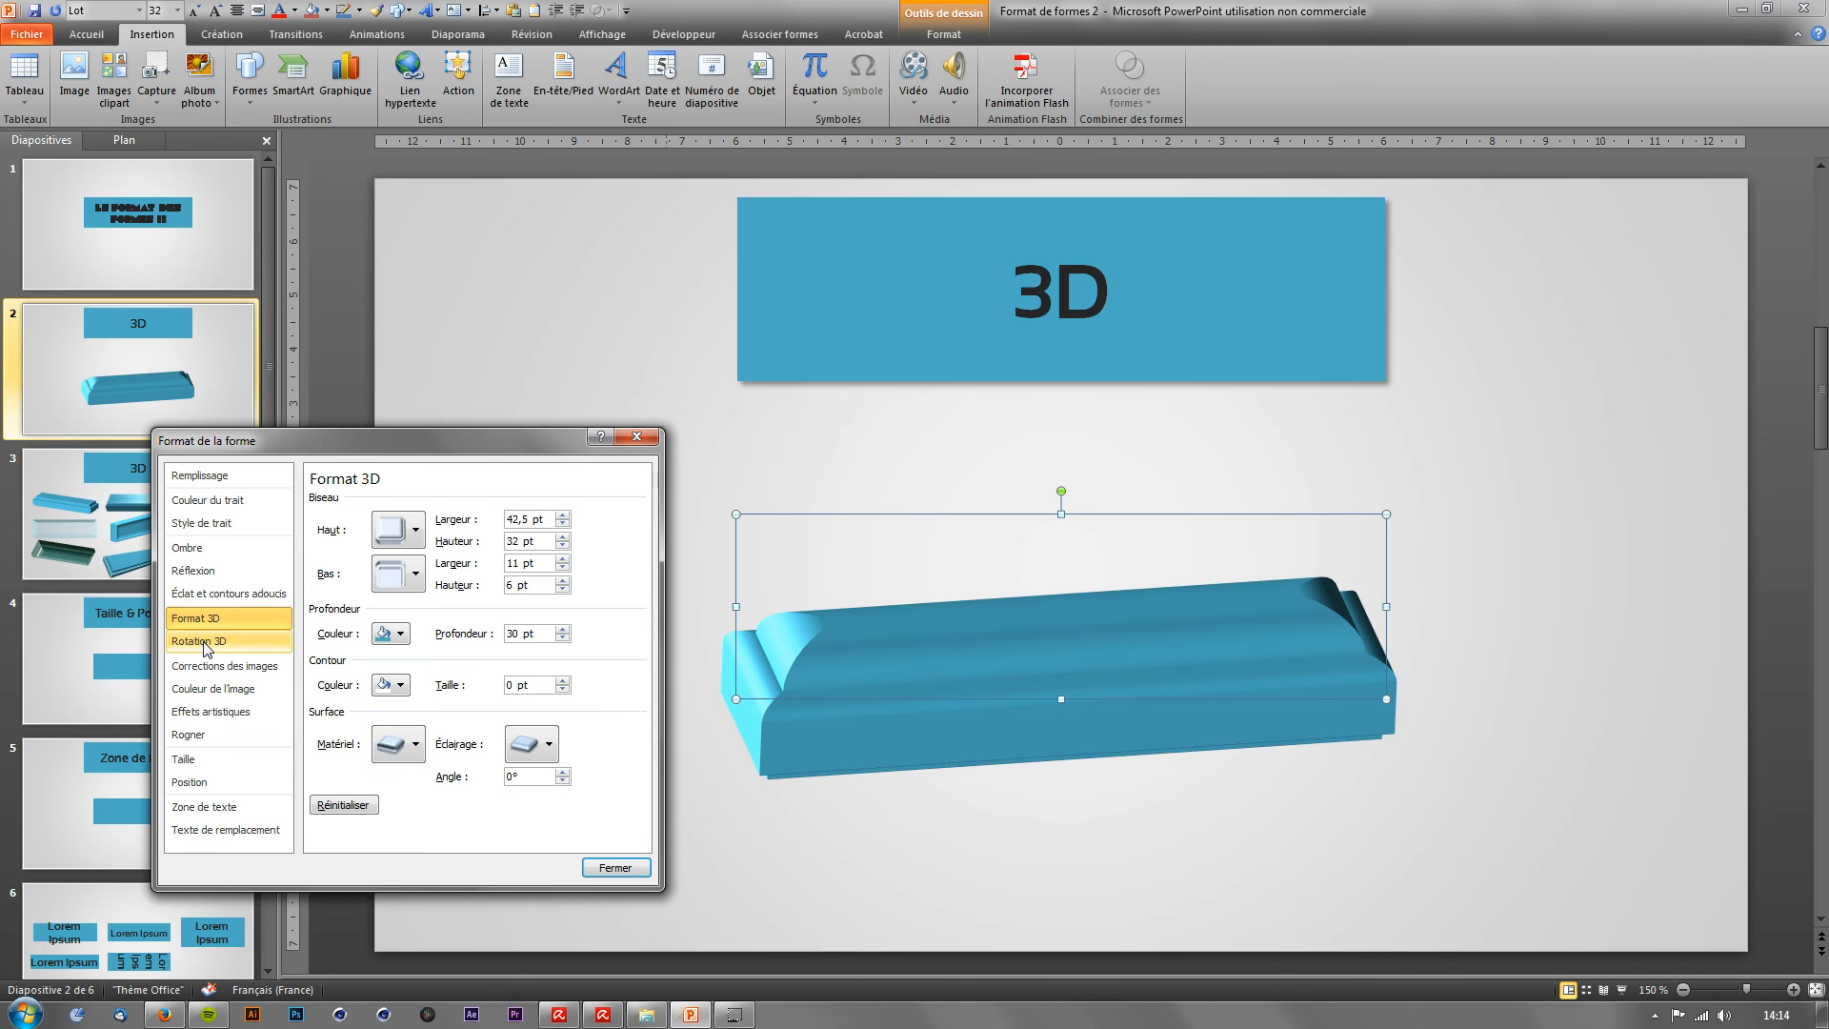
{"action": "left_click", "coordinate": [249, 640]}
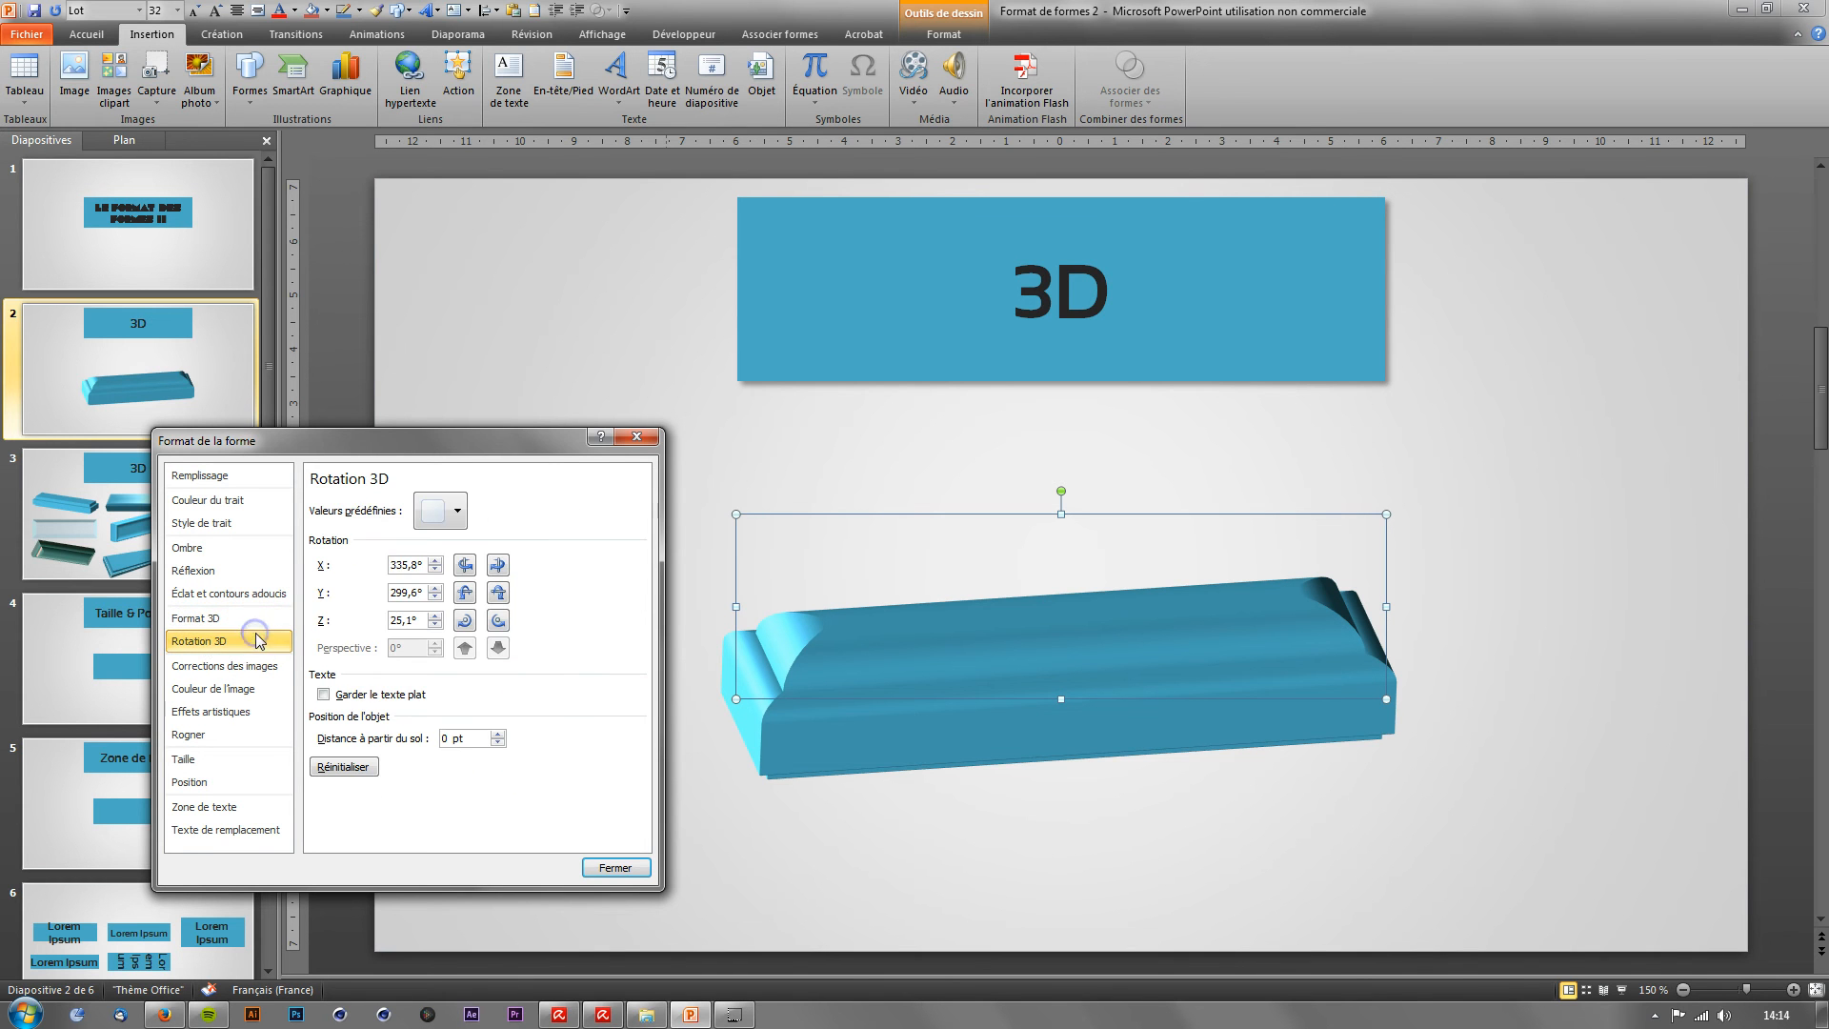
{"action": "left_click", "coordinate": [458, 514]}
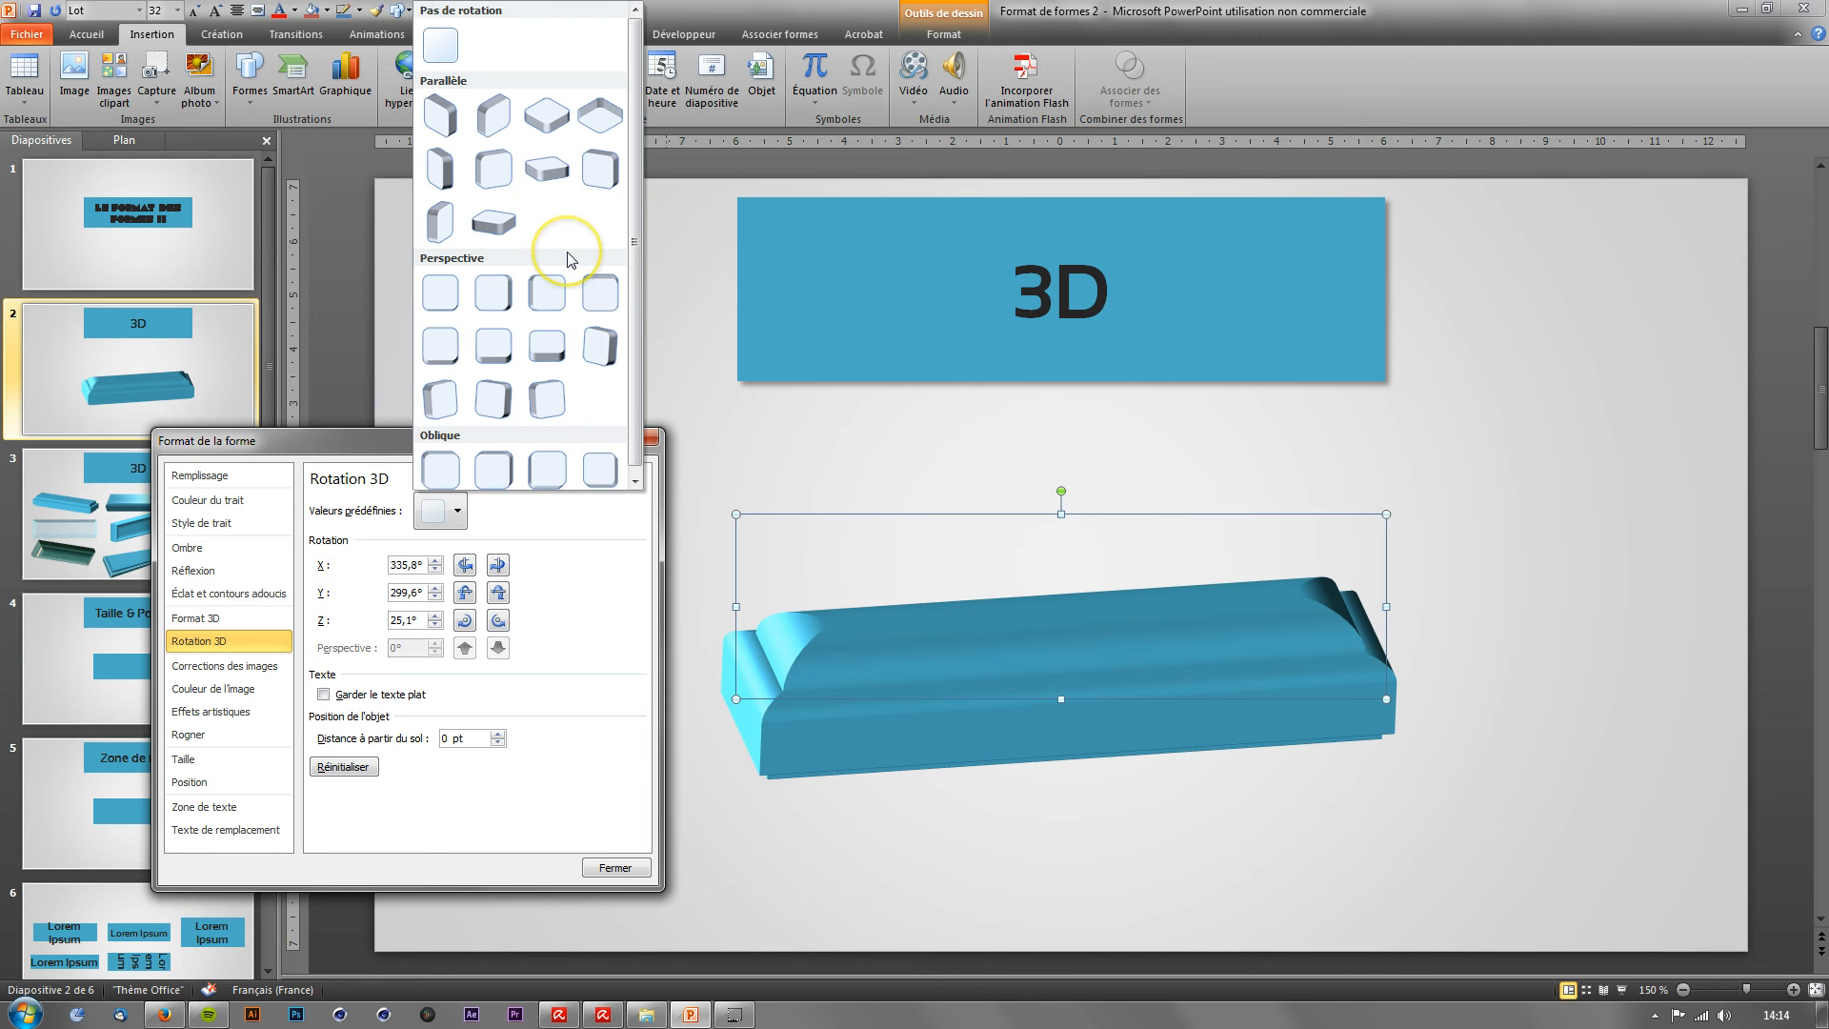
{"action": "left_click", "coordinate": [543, 354]}
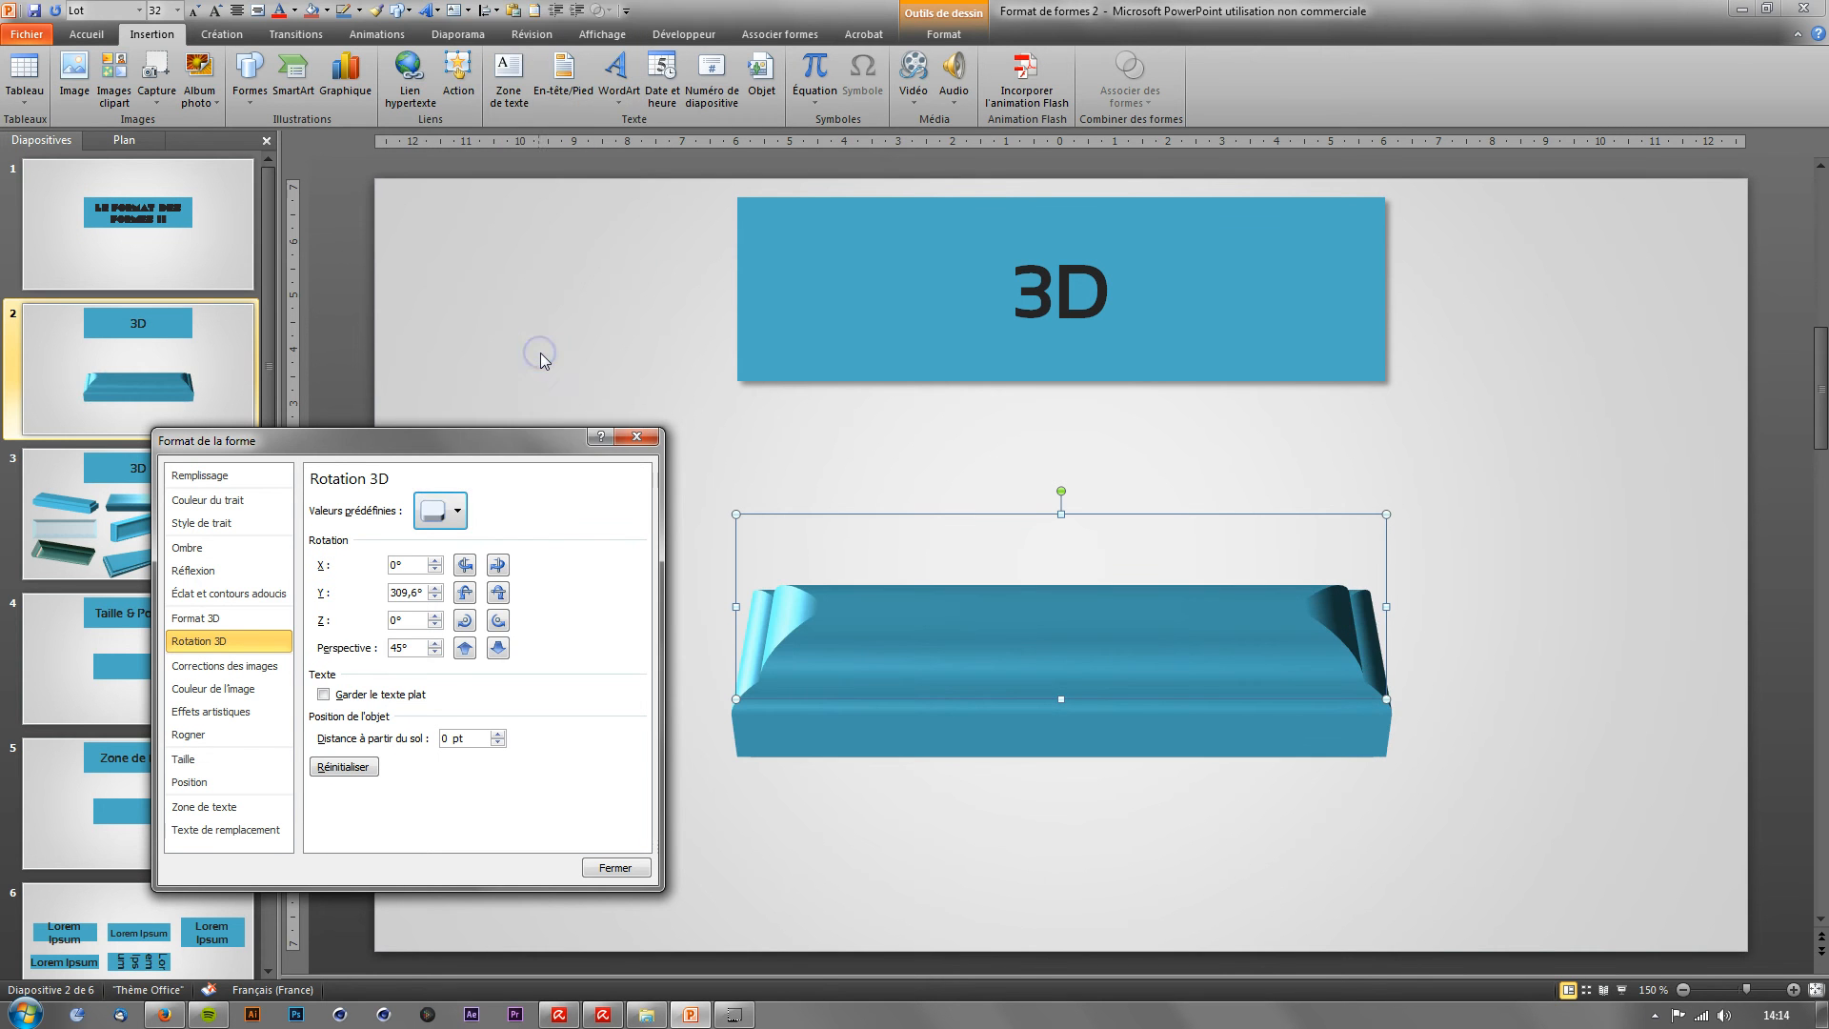
{"action": "left_click", "coordinate": [362, 648]}
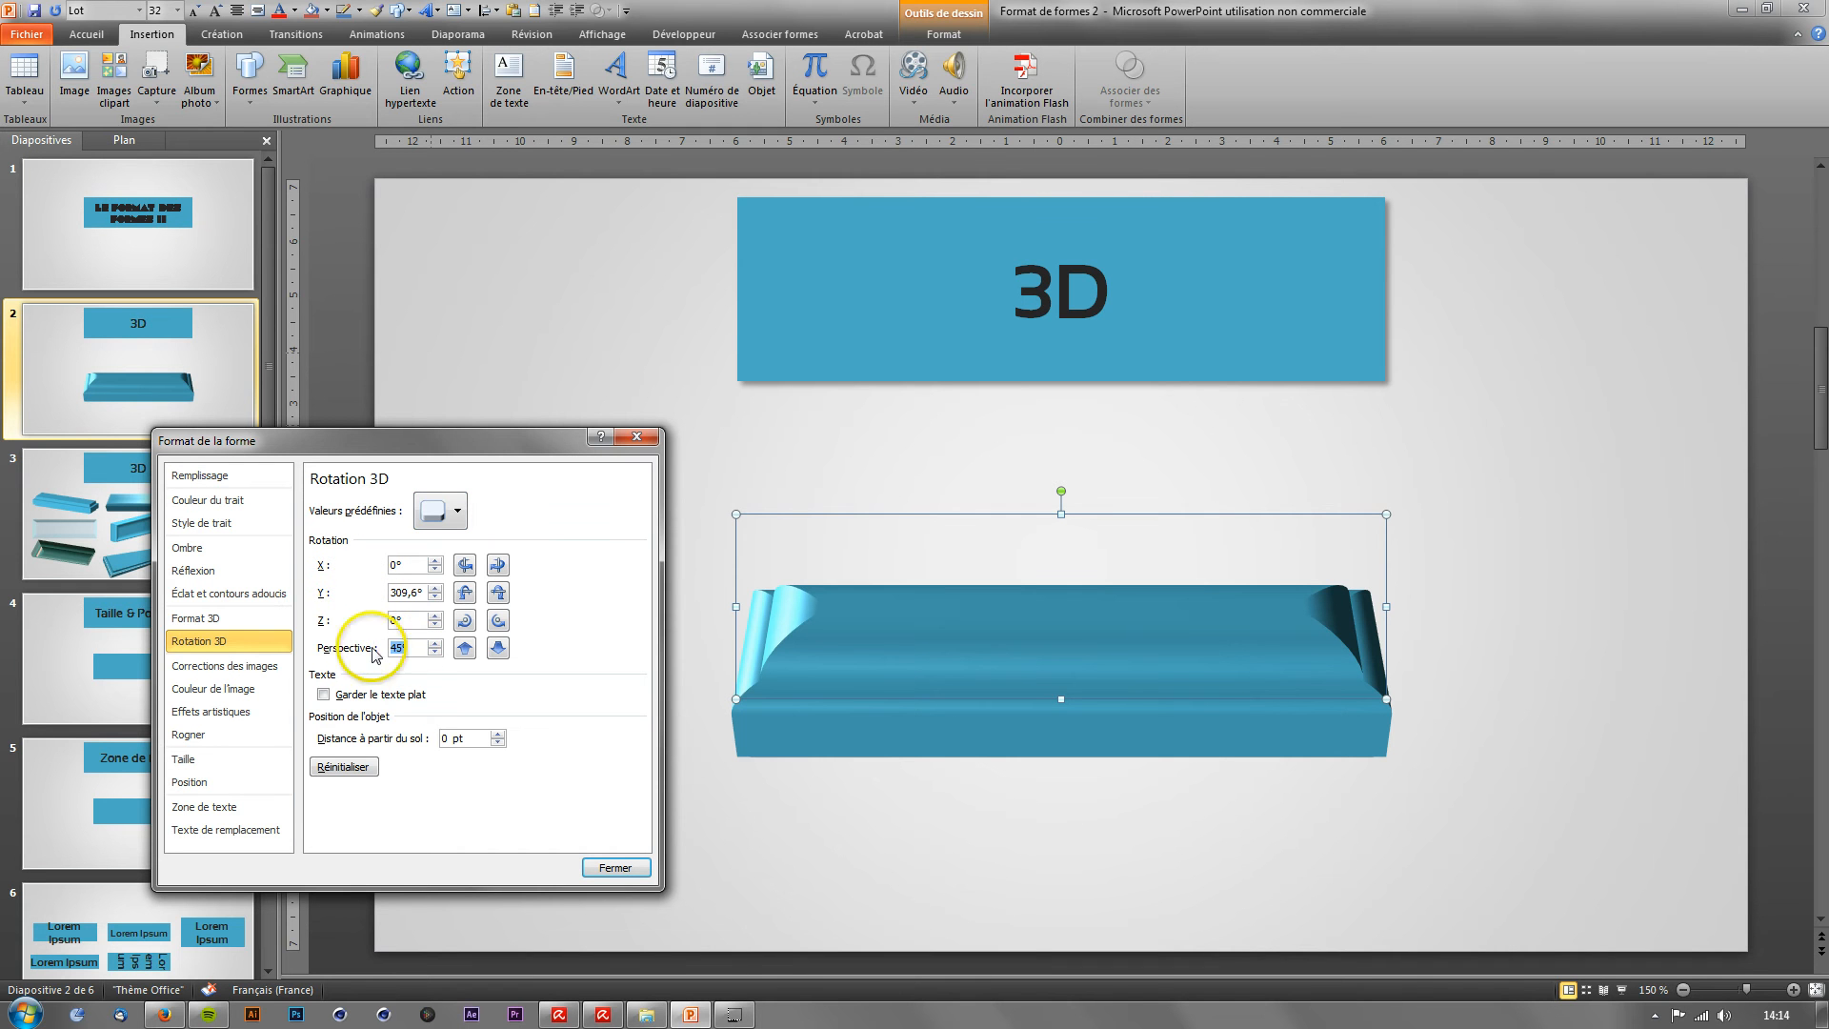
Step: Narrow the bar's perspective angle to 30°, and widen it in stages to 120°
{"action": "left_click", "coordinate": [462, 652]}
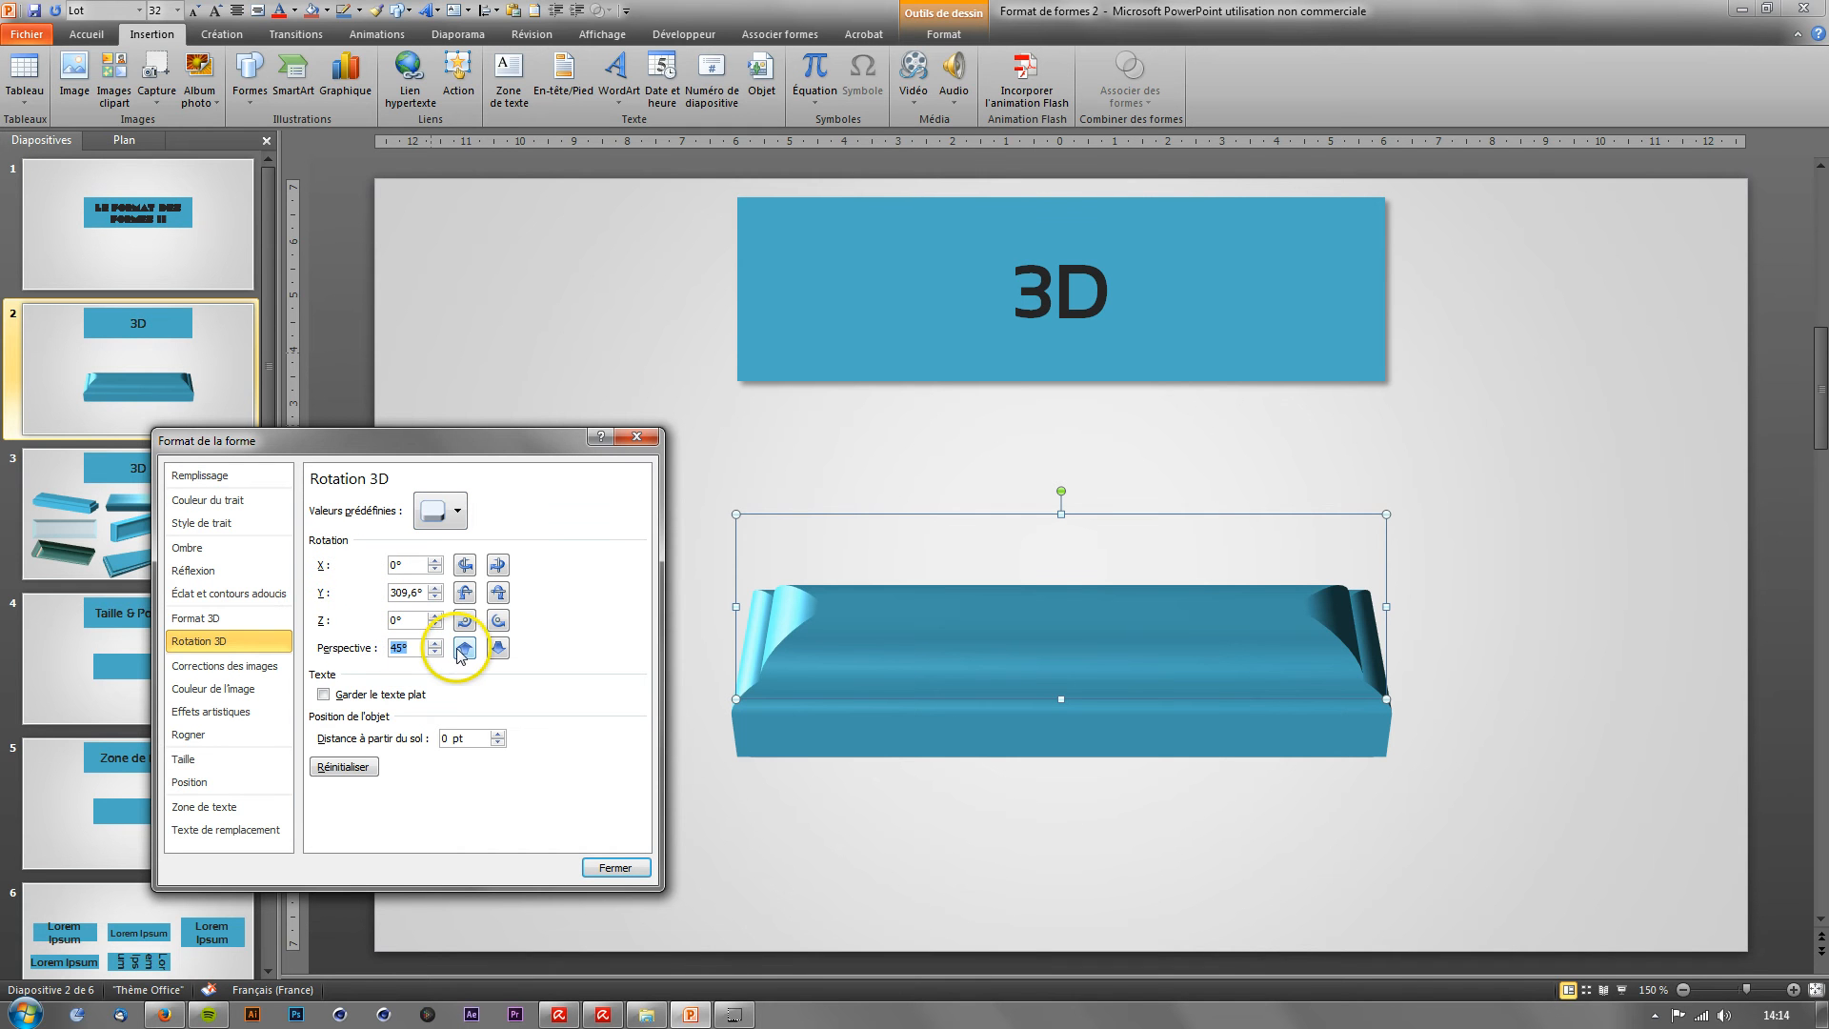
{"action": "left_click", "coordinate": [465, 650]}
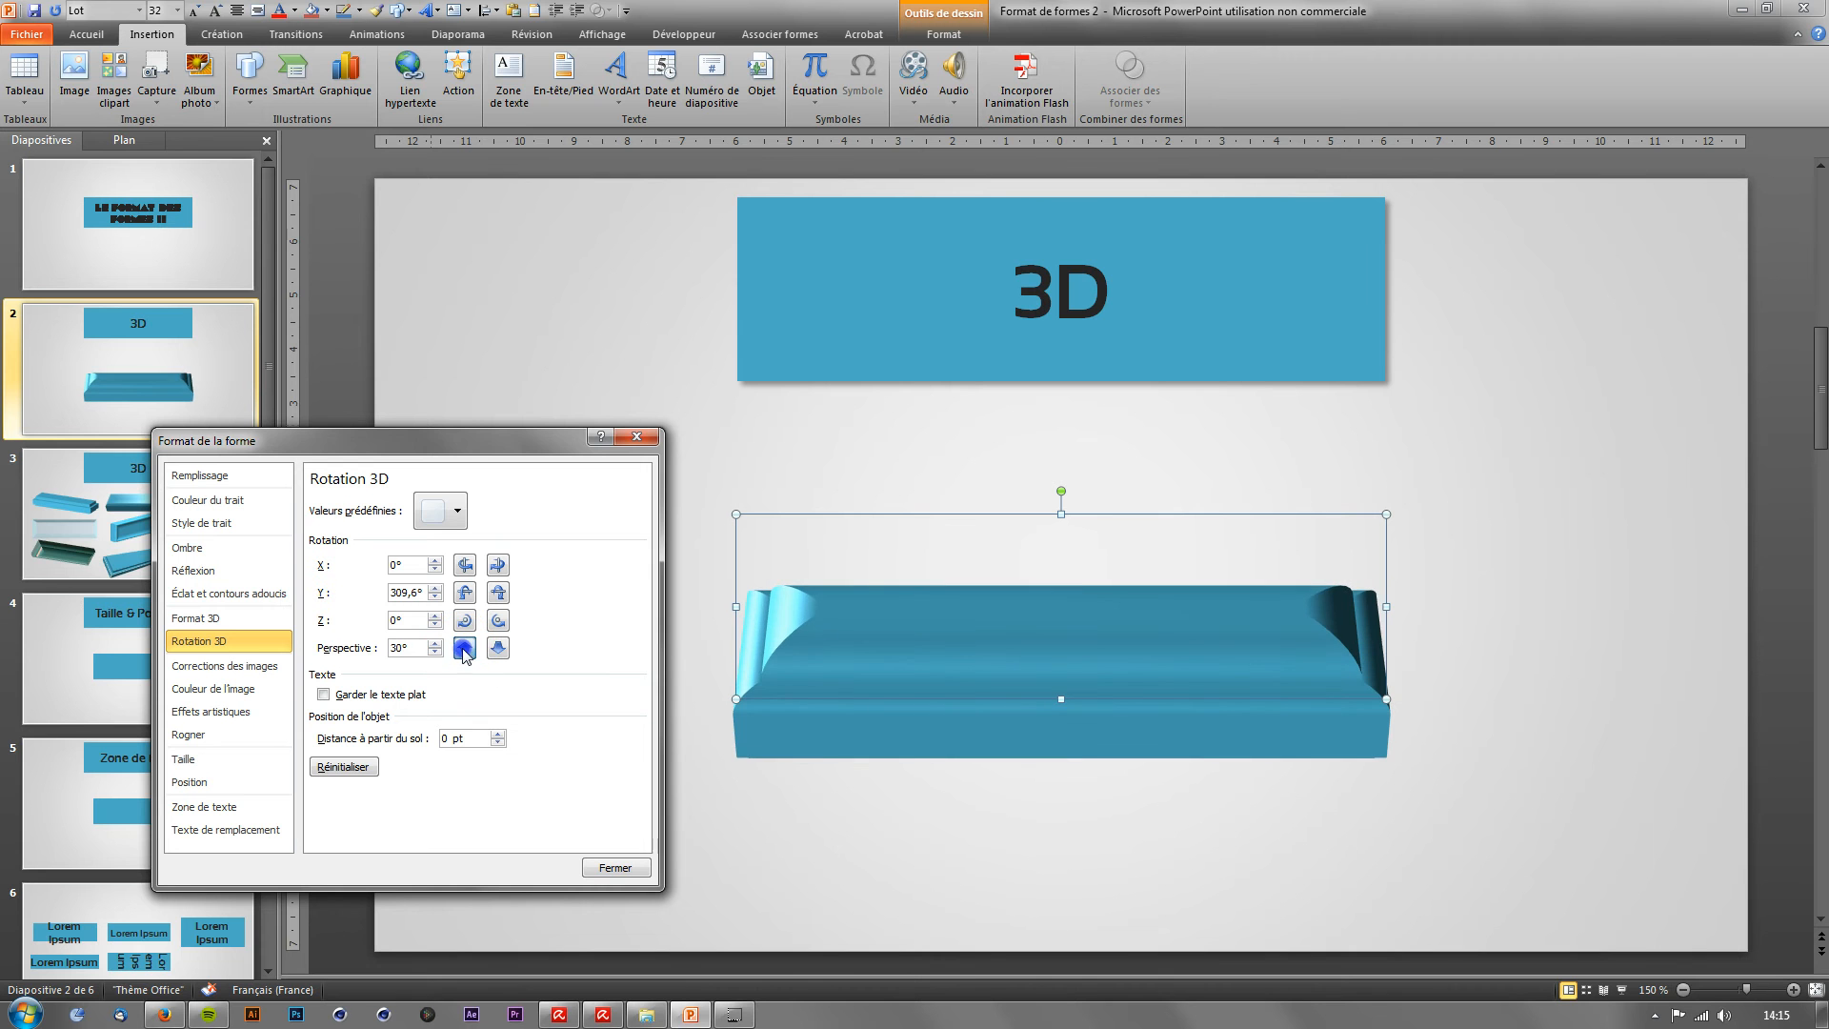
{"action": "left_click", "coordinate": [497, 649]}
{"action": "left_click", "coordinate": [498, 649]}
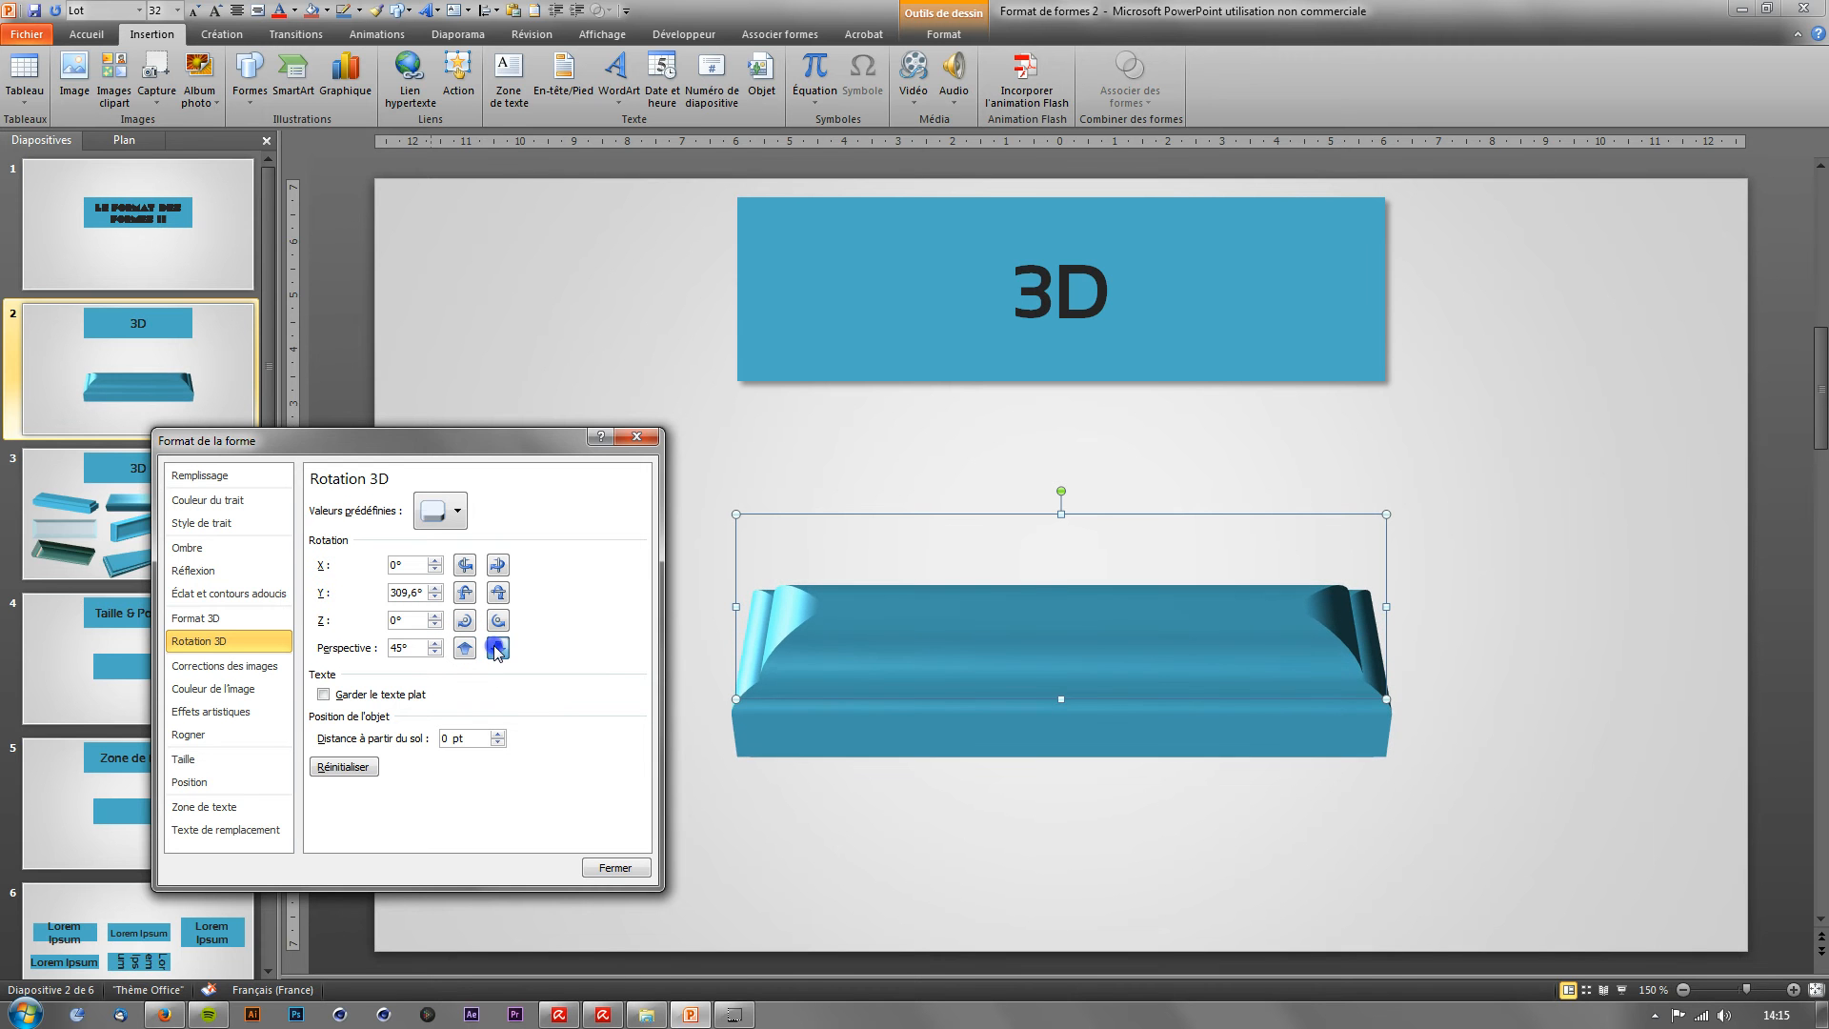
{"action": "left_click", "coordinate": [497, 648]}
{"action": "left_click", "coordinate": [497, 649]}
{"action": "left_click", "coordinate": [497, 649]}
{"action": "left_click", "coordinate": [497, 648]}
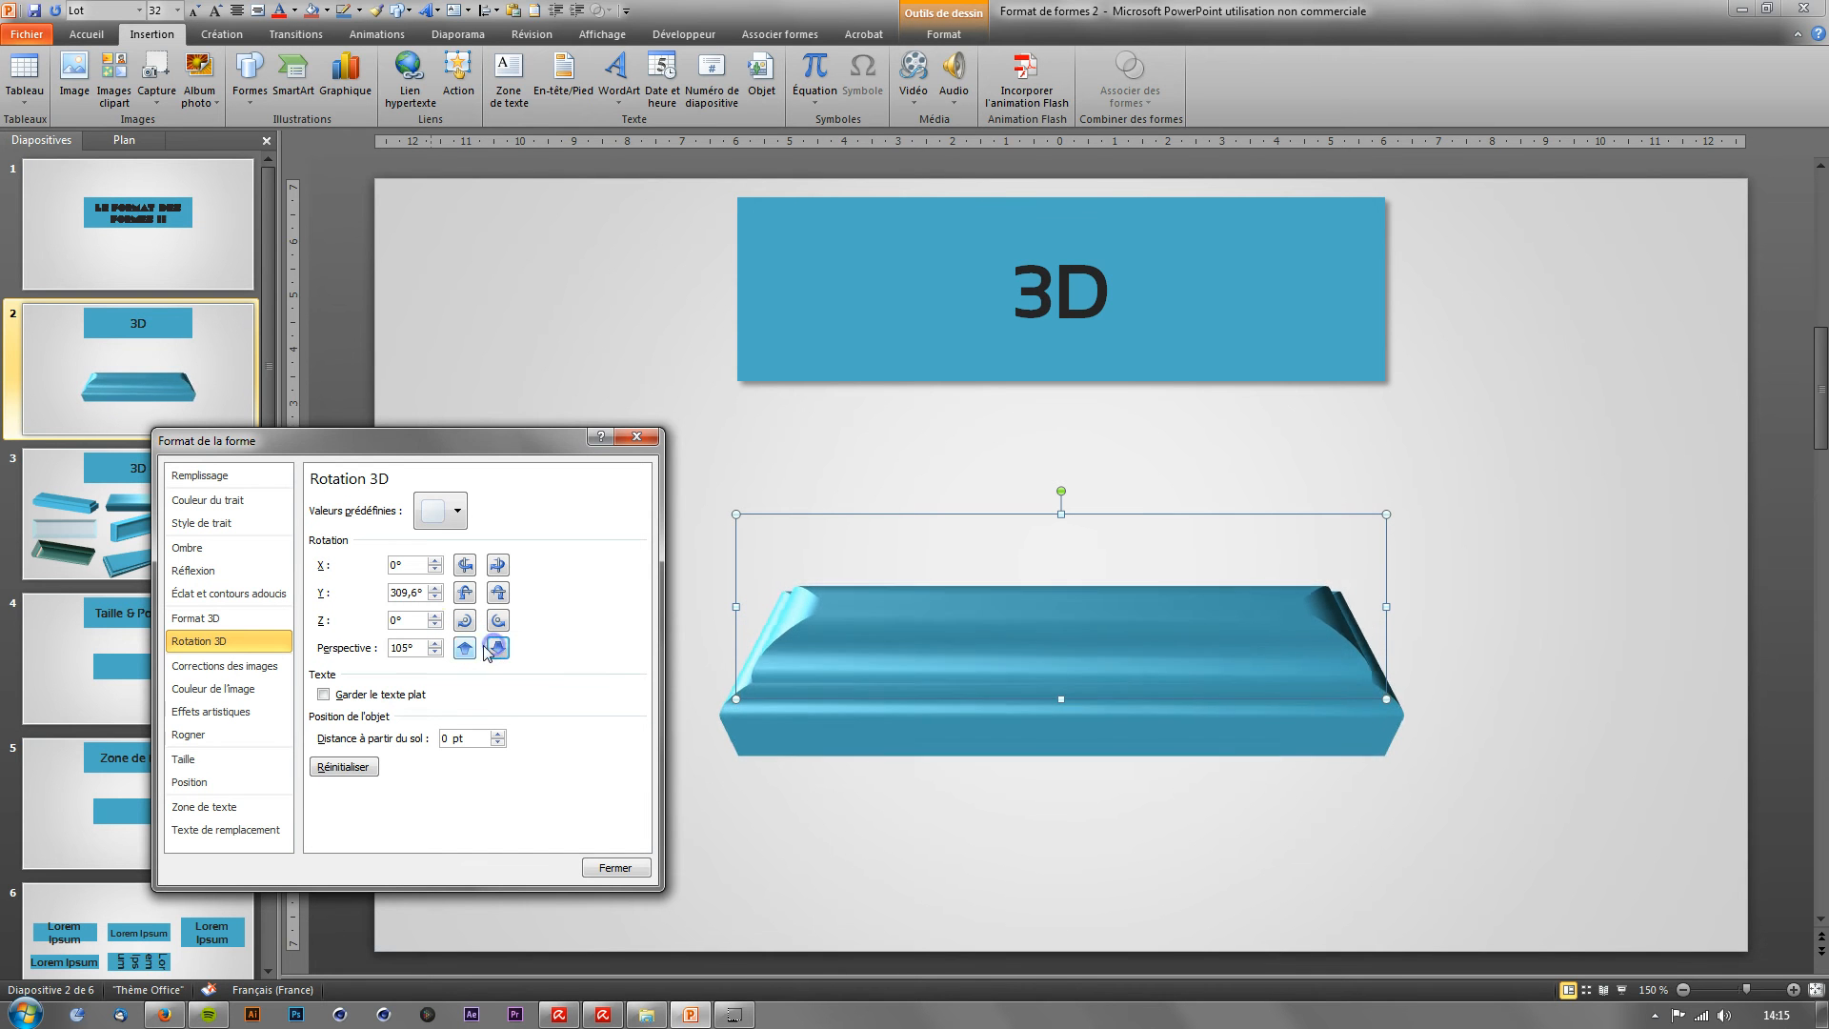
{"action": "left_click", "coordinate": [434, 645]}
{"action": "left_click", "coordinate": [435, 644]}
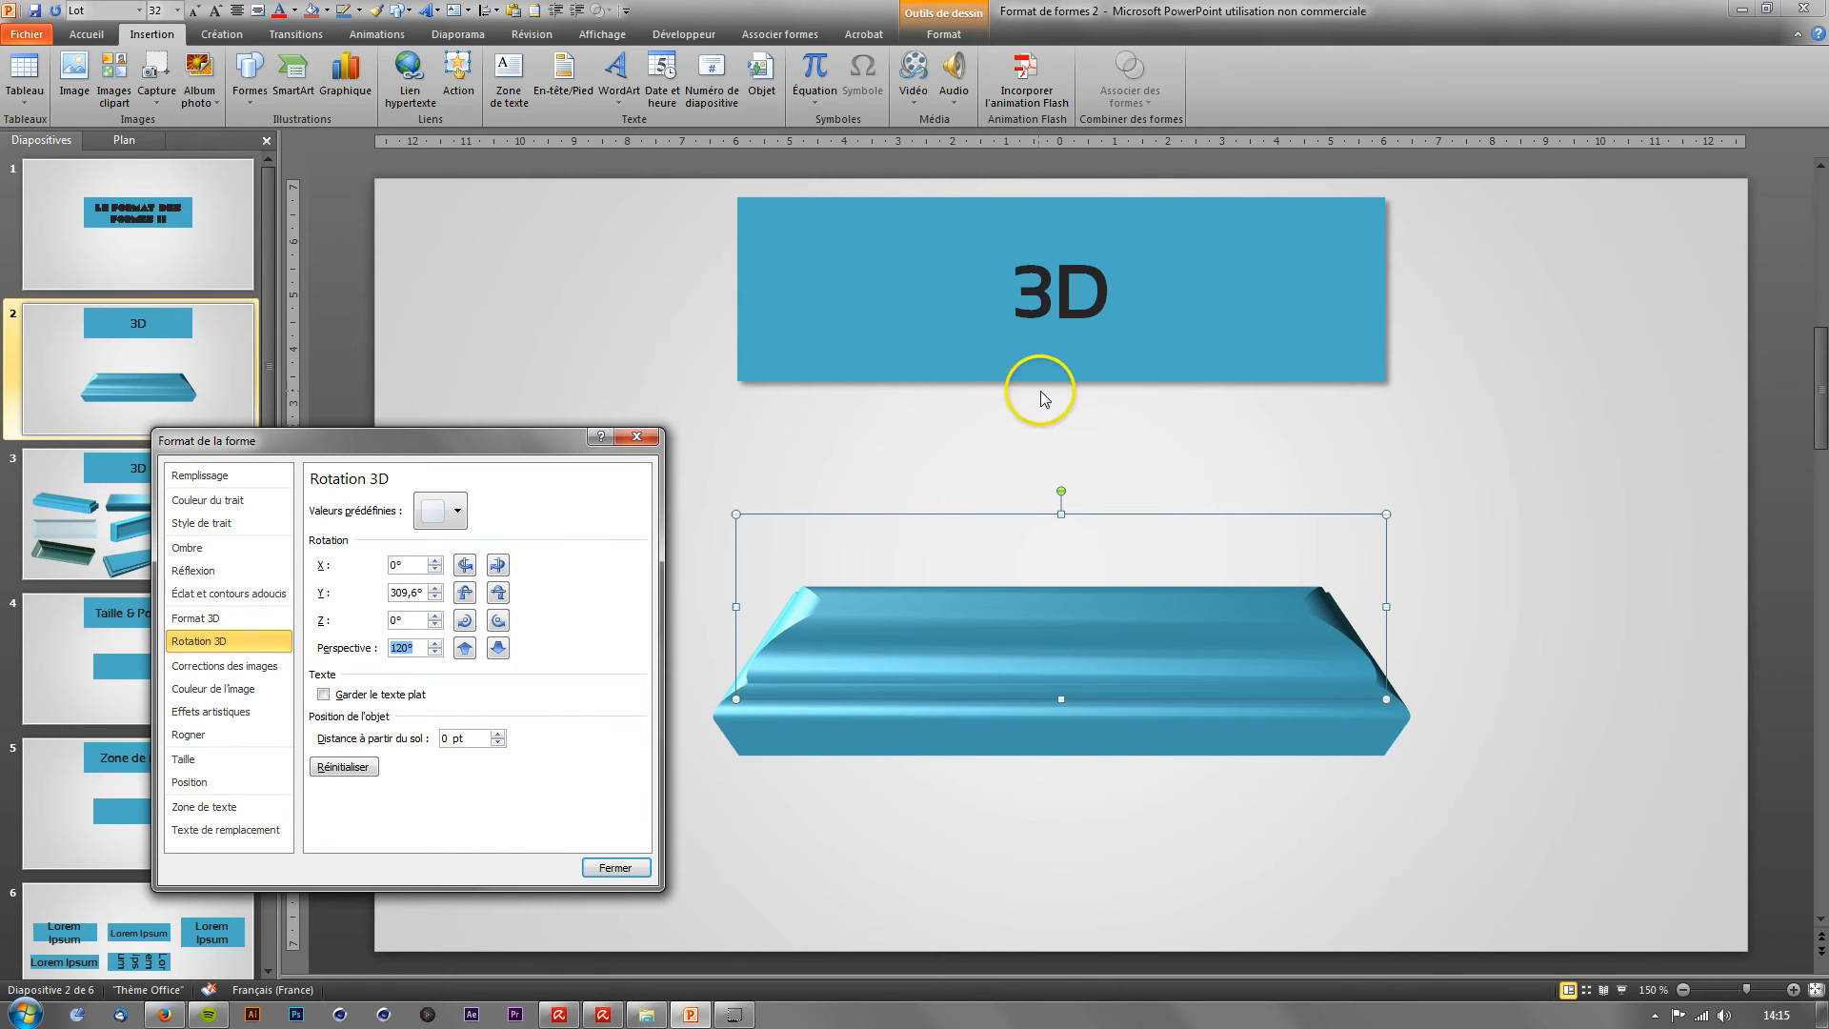
Step: Try rotating the bar about its Z and X axes, ending at X 103,1°, Y 15,3° and Z 311,3°
{"action": "left_click", "coordinate": [464, 620]}
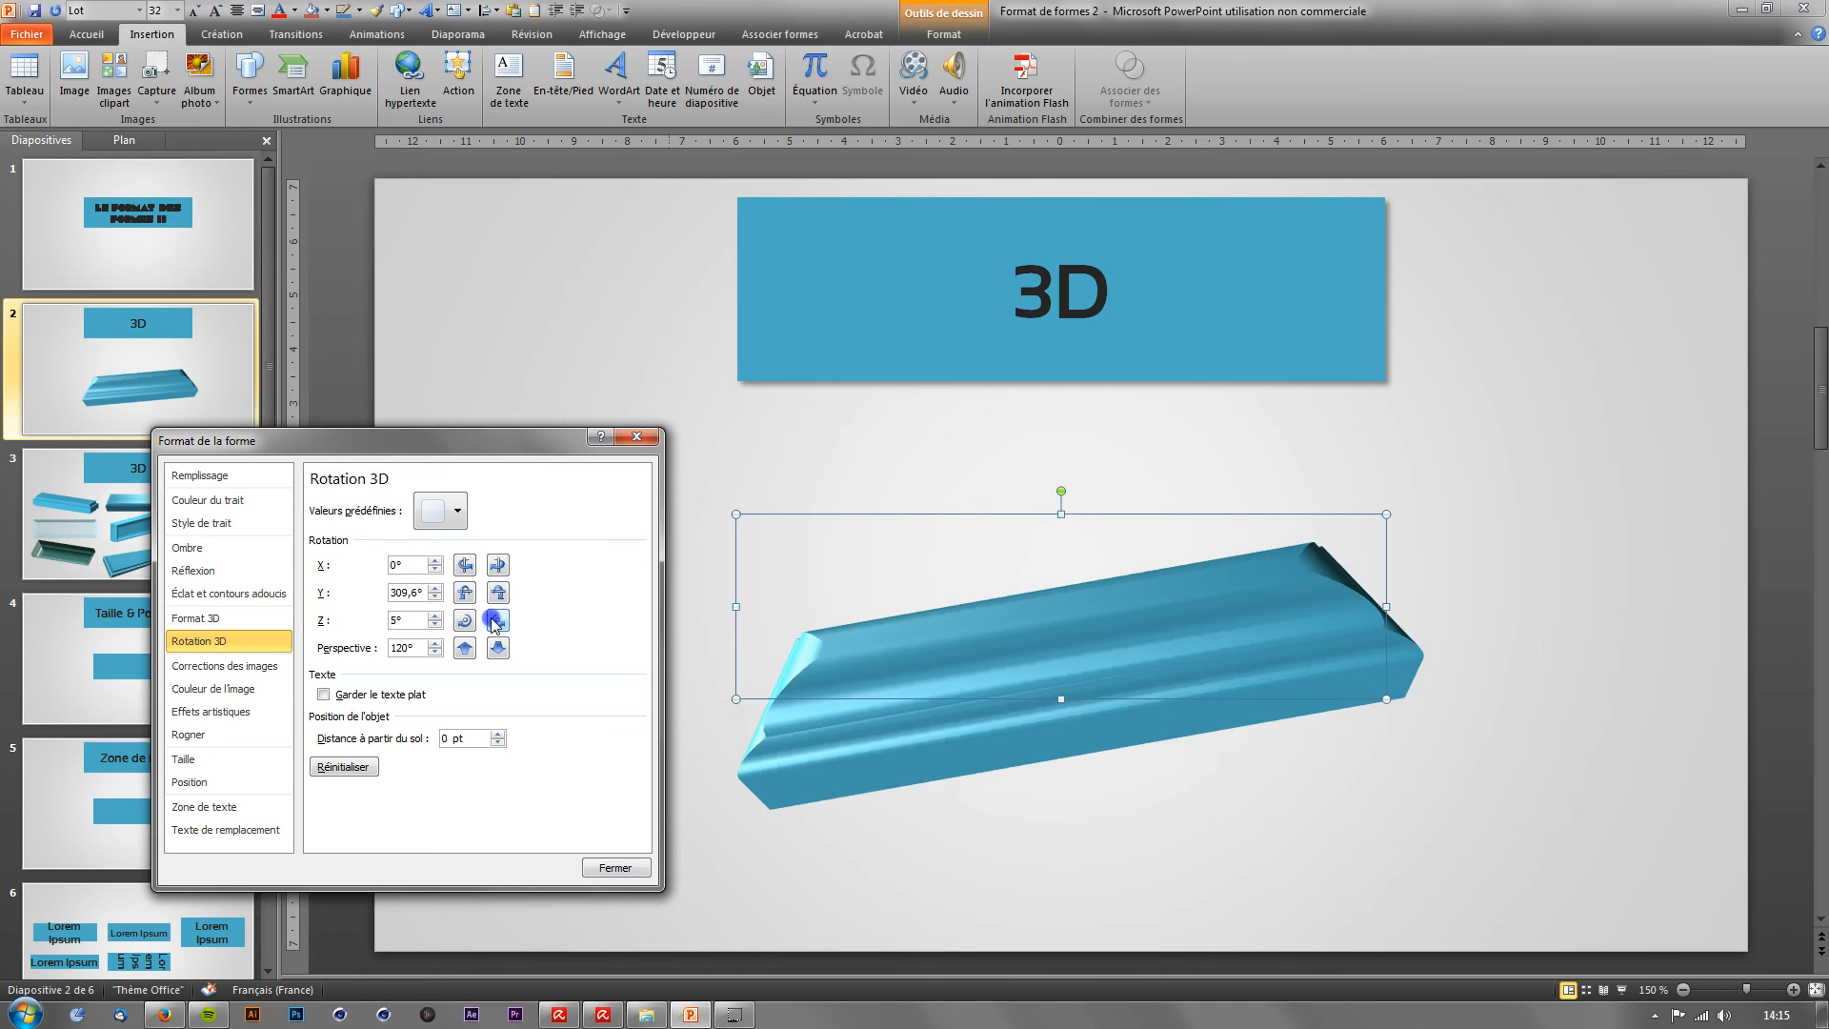
{"action": "left_click", "coordinate": [464, 620]}
{"action": "left_click", "coordinate": [463, 621]}
{"action": "left_click", "coordinate": [463, 621]}
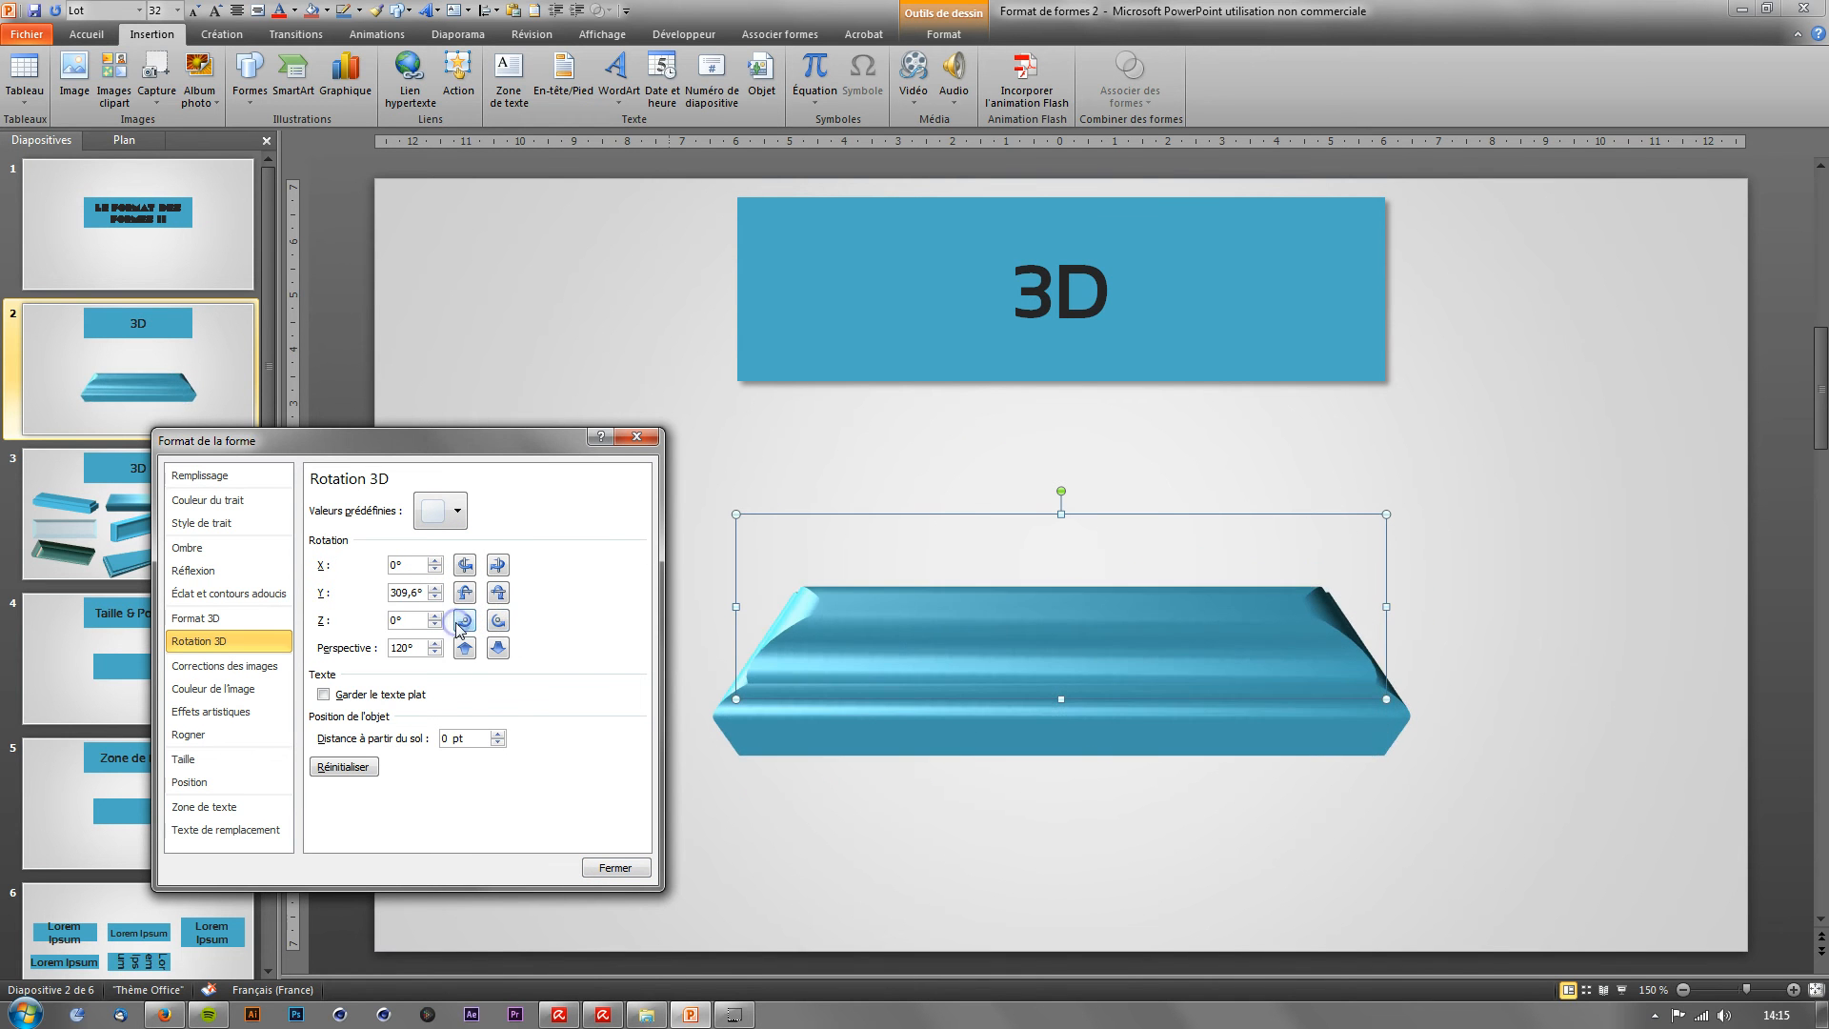
{"action": "left_click_drag", "start_coordinate": [497, 564], "coordinate": [505, 562]}
{"action": "left_click", "coordinate": [466, 568]}
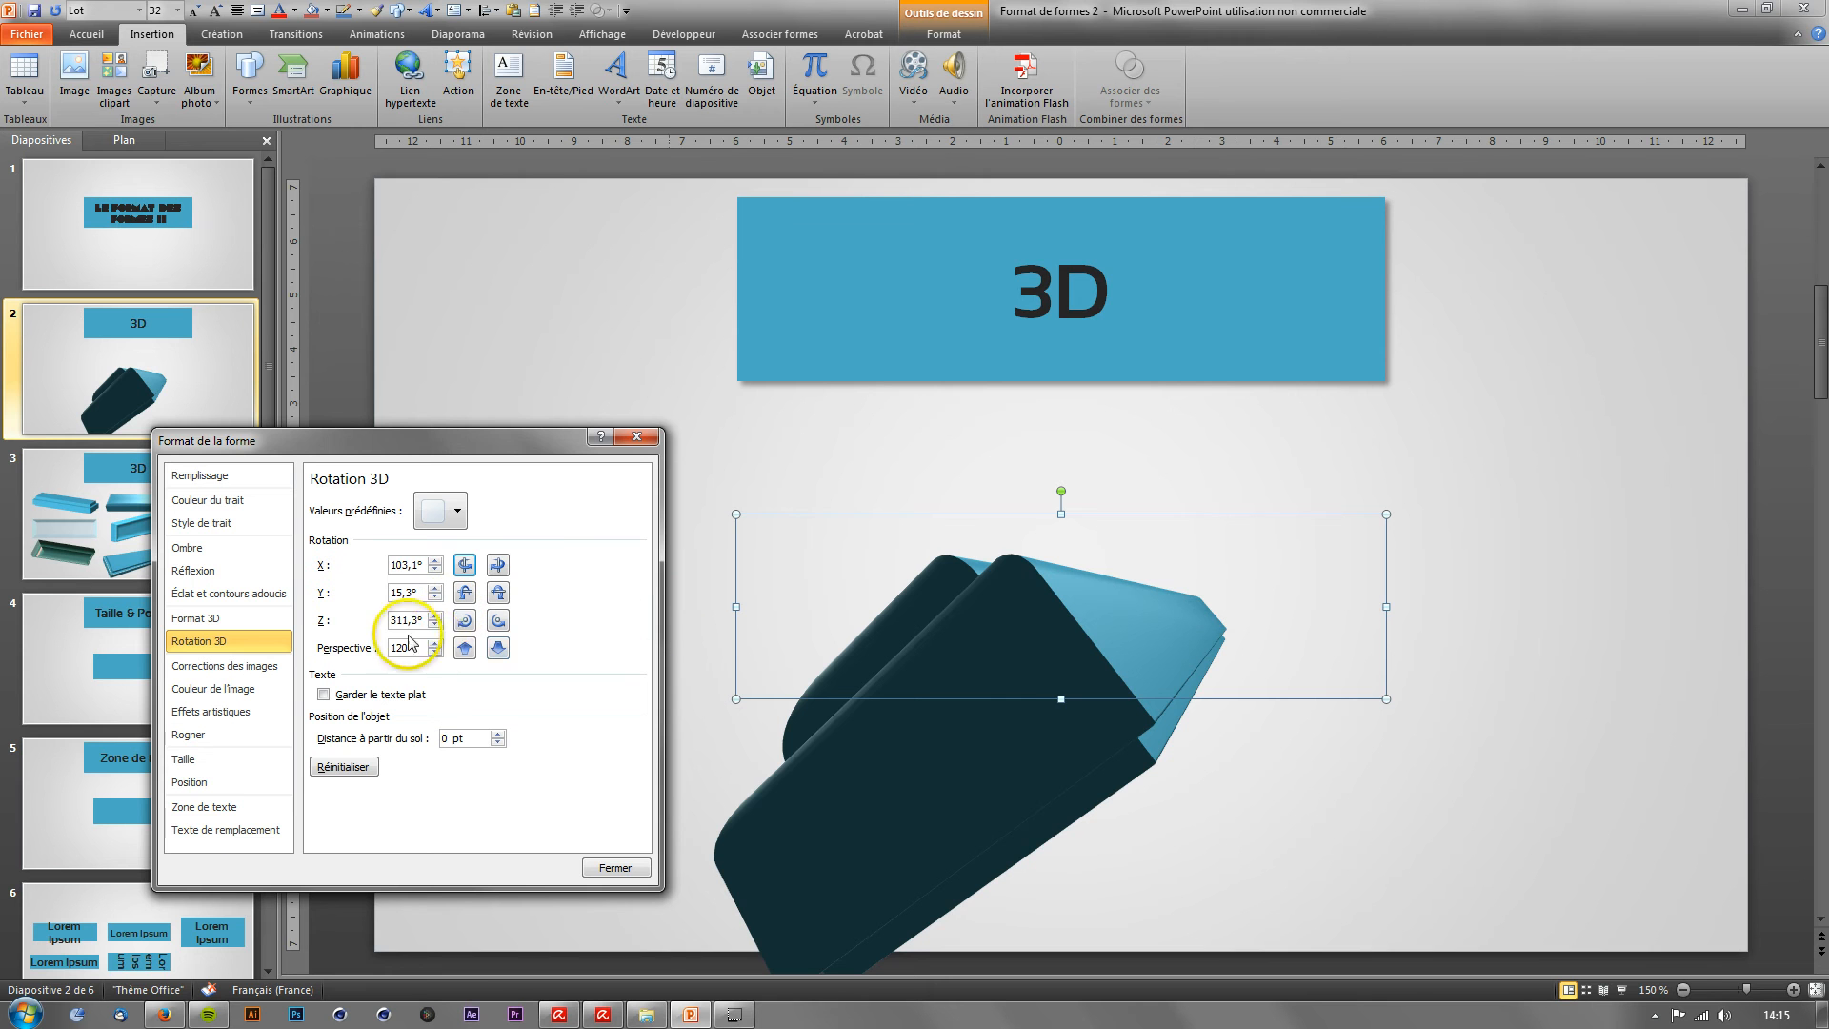
Step: Lower the rotated bar's perspective angle in stages to 0°
{"action": "left_click", "coordinate": [497, 649]}
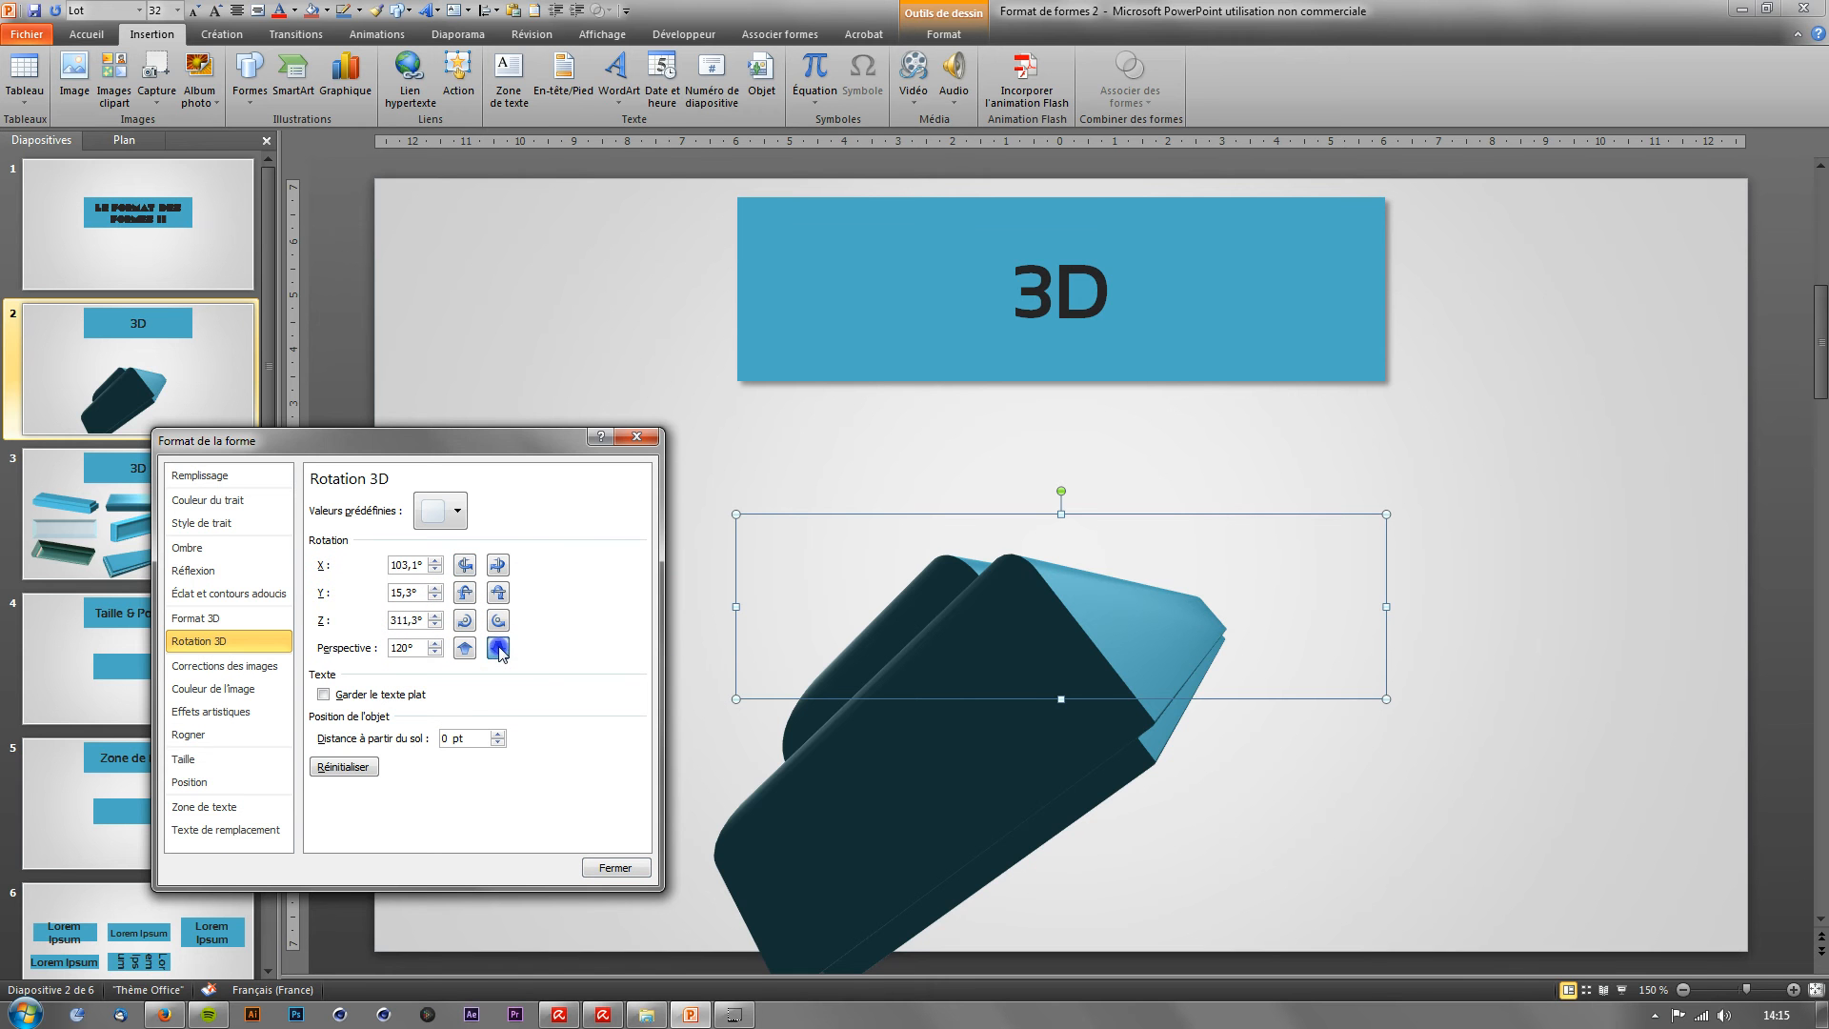
{"action": "left_click", "coordinate": [466, 649]}
{"action": "left_click", "coordinate": [466, 649]}
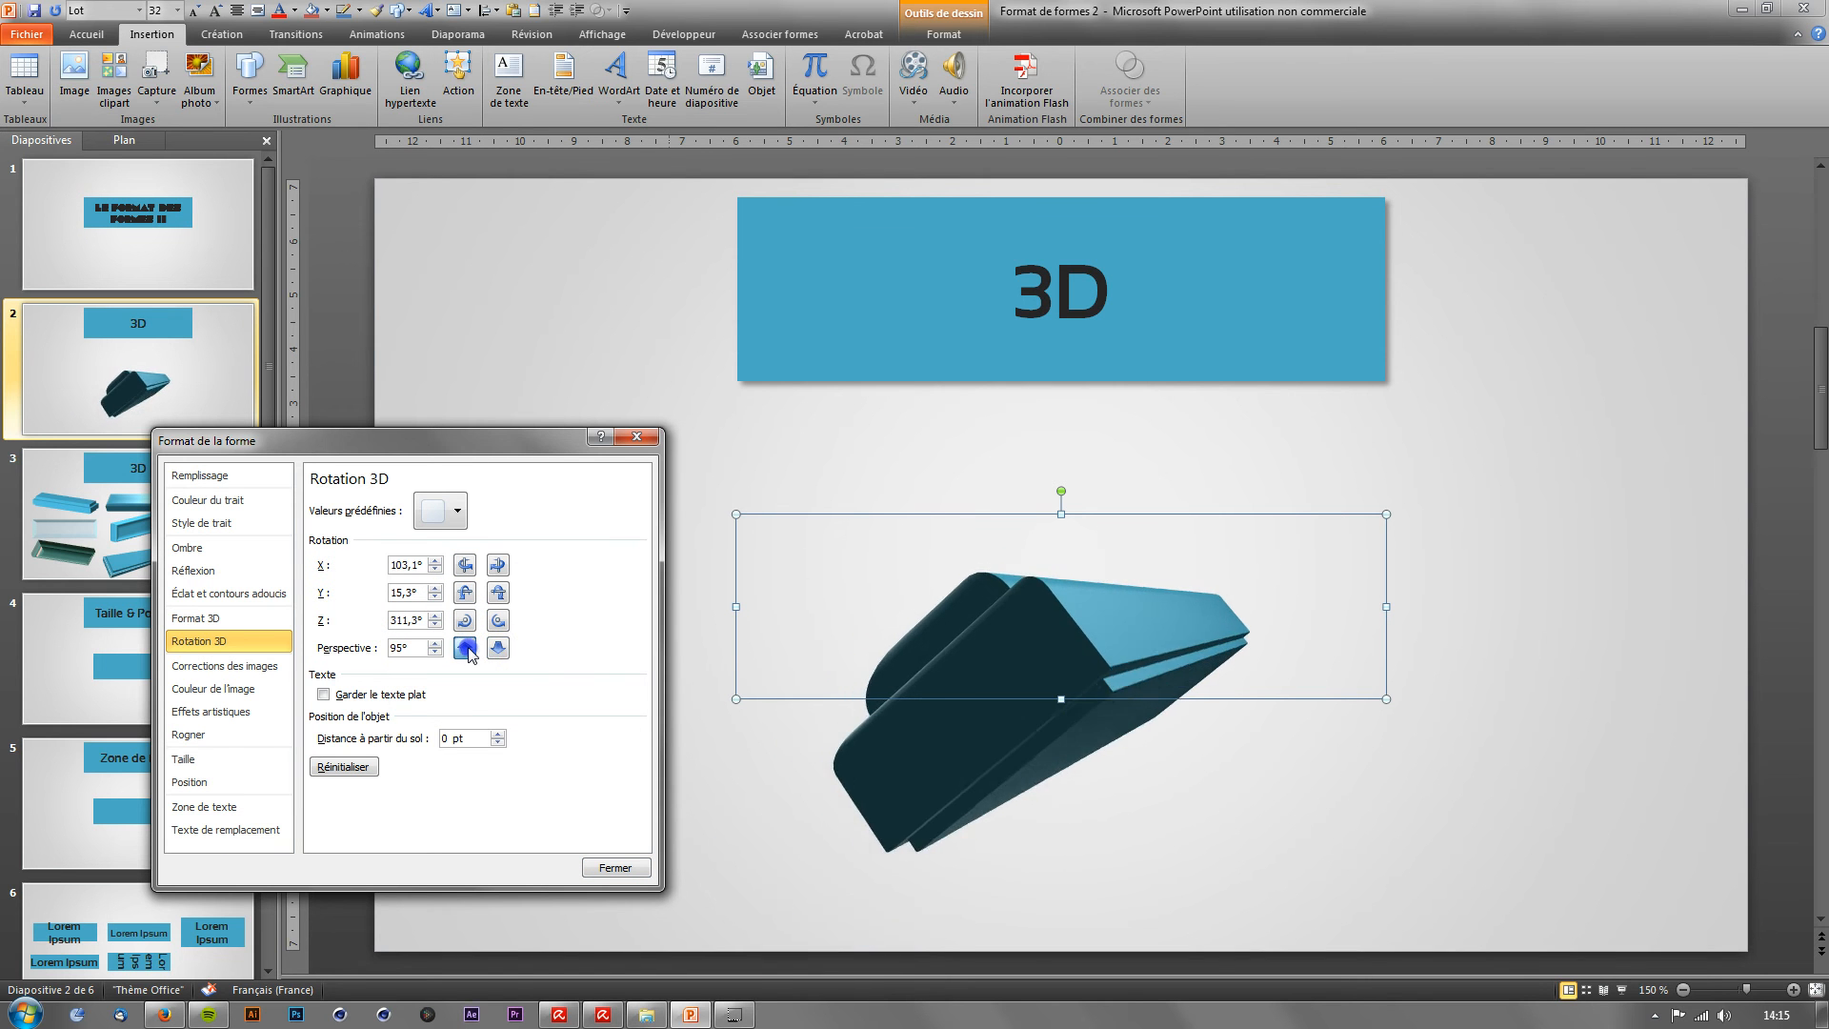
{"action": "left_click", "coordinate": [466, 648]}
{"action": "left_click", "coordinate": [466, 649]}
{"action": "left_click", "coordinate": [466, 648]}
{"action": "left_click", "coordinate": [466, 648]}
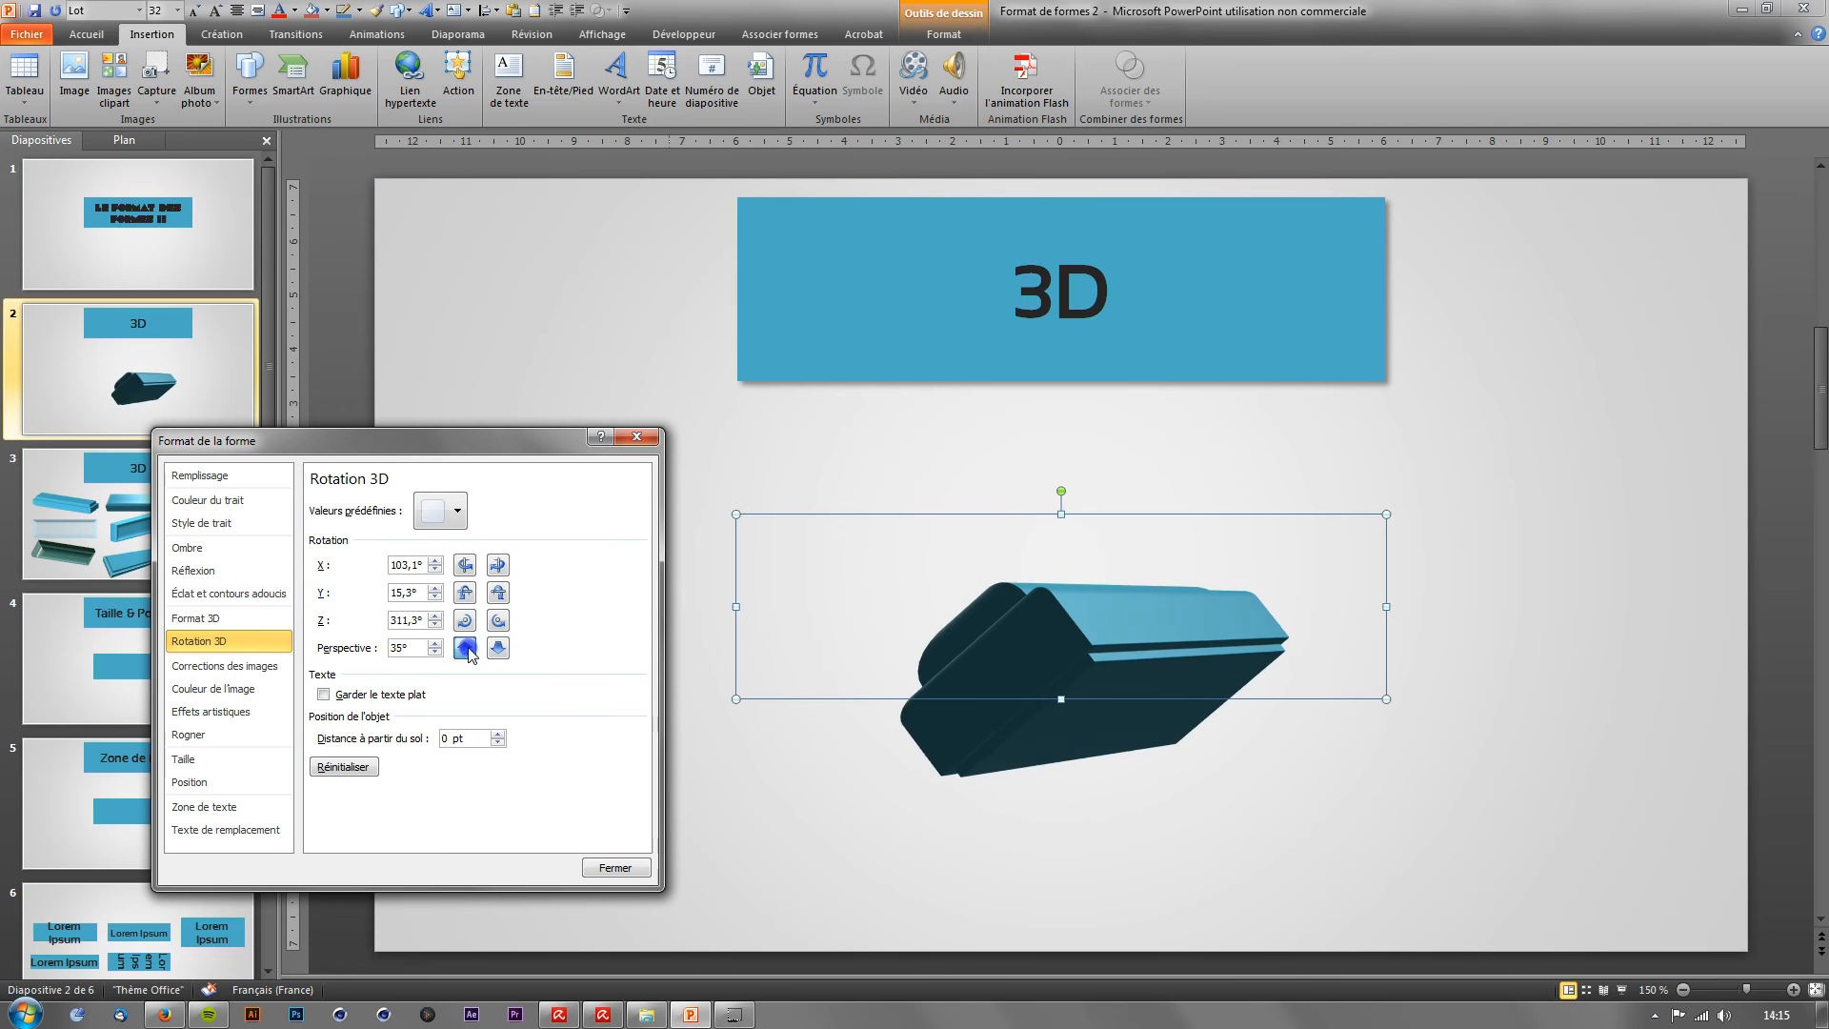
{"action": "left_click", "coordinate": [466, 649]}
{"action": "left_click", "coordinate": [465, 648]}
{"action": "left_click", "coordinate": [466, 649]}
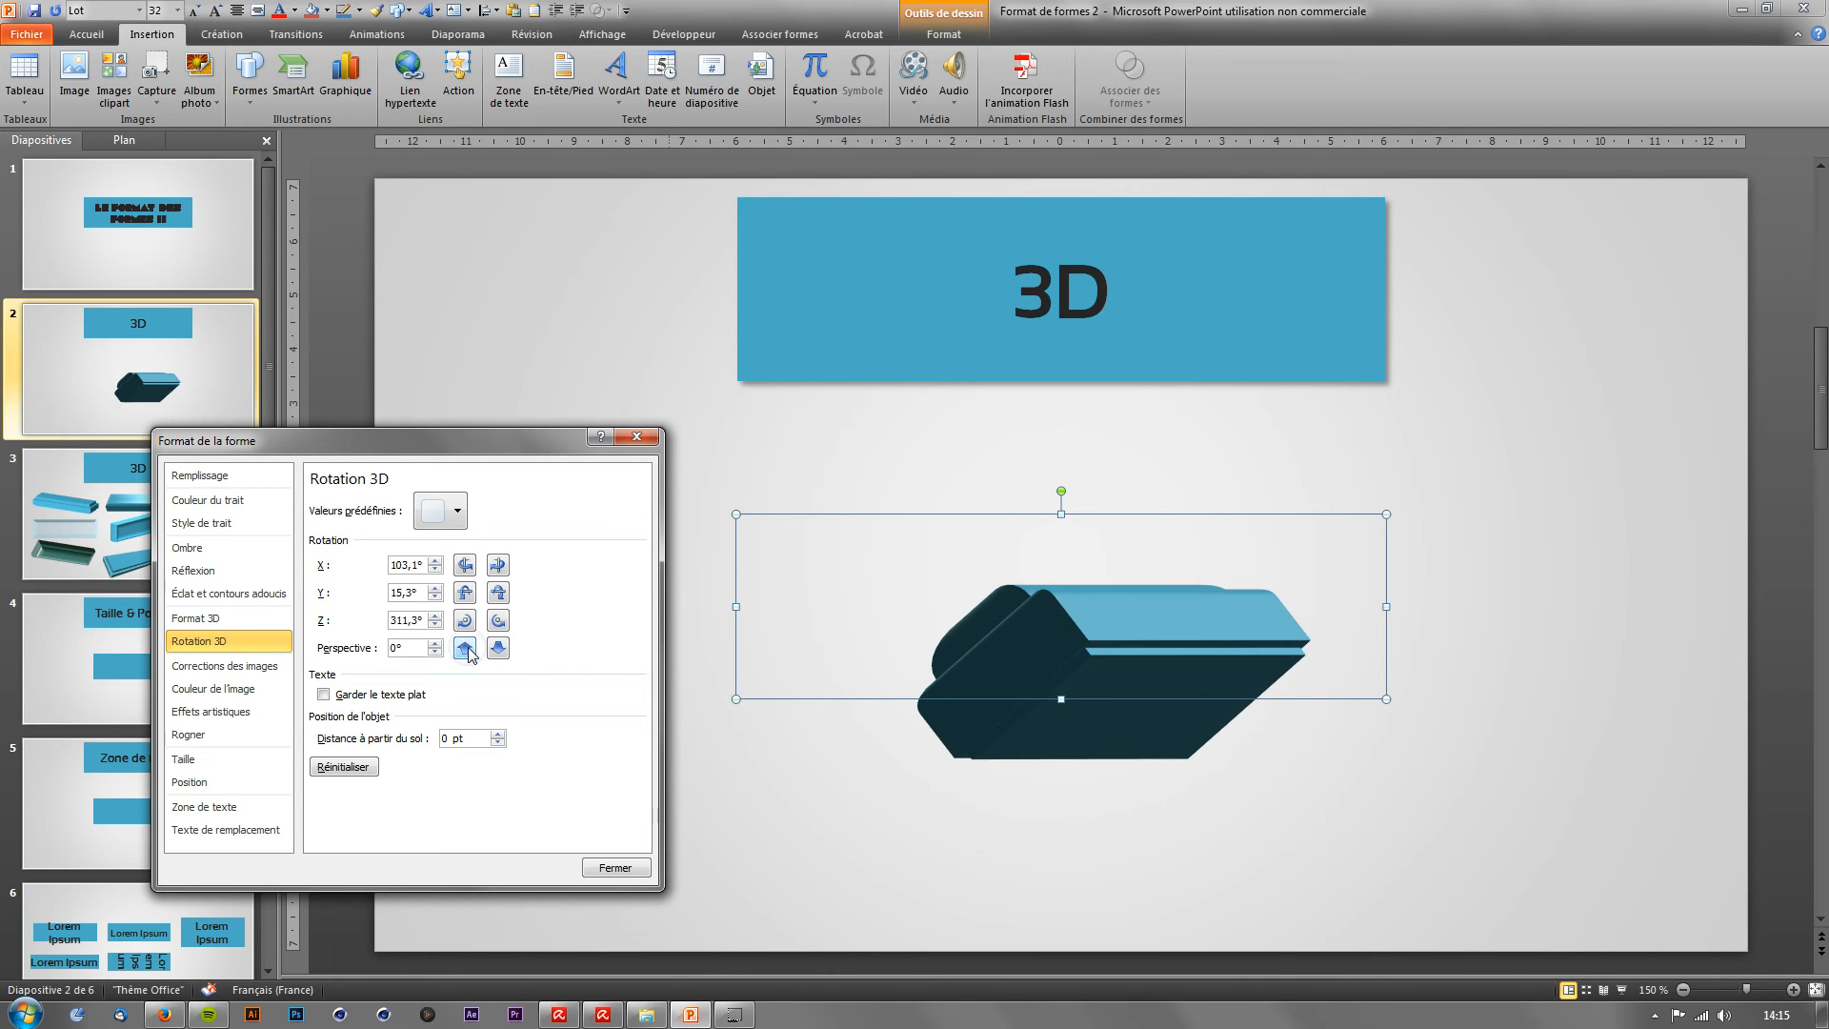
Step: Raise the rotated bar's perspective angle in stages back to 120°
{"action": "left_click", "coordinate": [497, 648]}
{"action": "left_click", "coordinate": [497, 649]}
{"action": "left_click", "coordinate": [498, 648]}
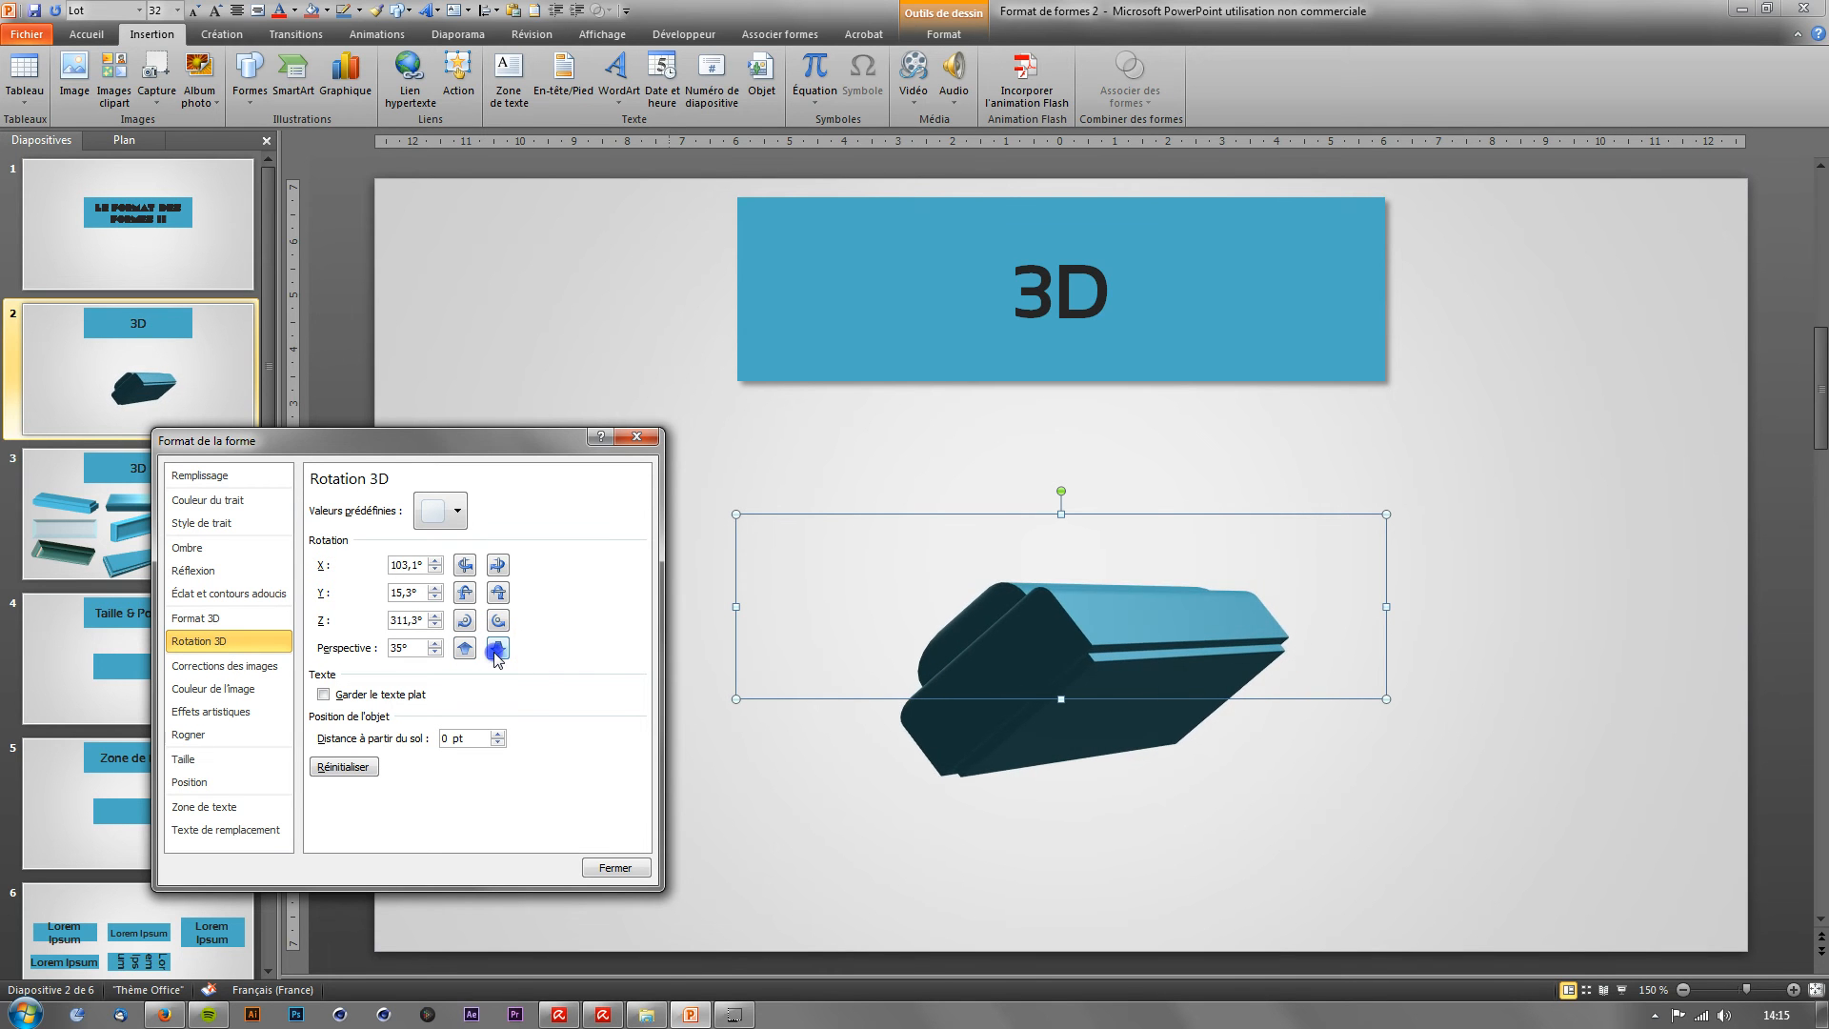
{"action": "left_click", "coordinate": [497, 648]}
{"action": "left_click", "coordinate": [497, 649]}
{"action": "left_click", "coordinate": [497, 649]}
{"action": "left_click", "coordinate": [497, 649]}
{"action": "left_click", "coordinate": [497, 648]}
{"action": "left_click", "coordinate": [497, 649]}
{"action": "left_click", "coordinate": [497, 648]}
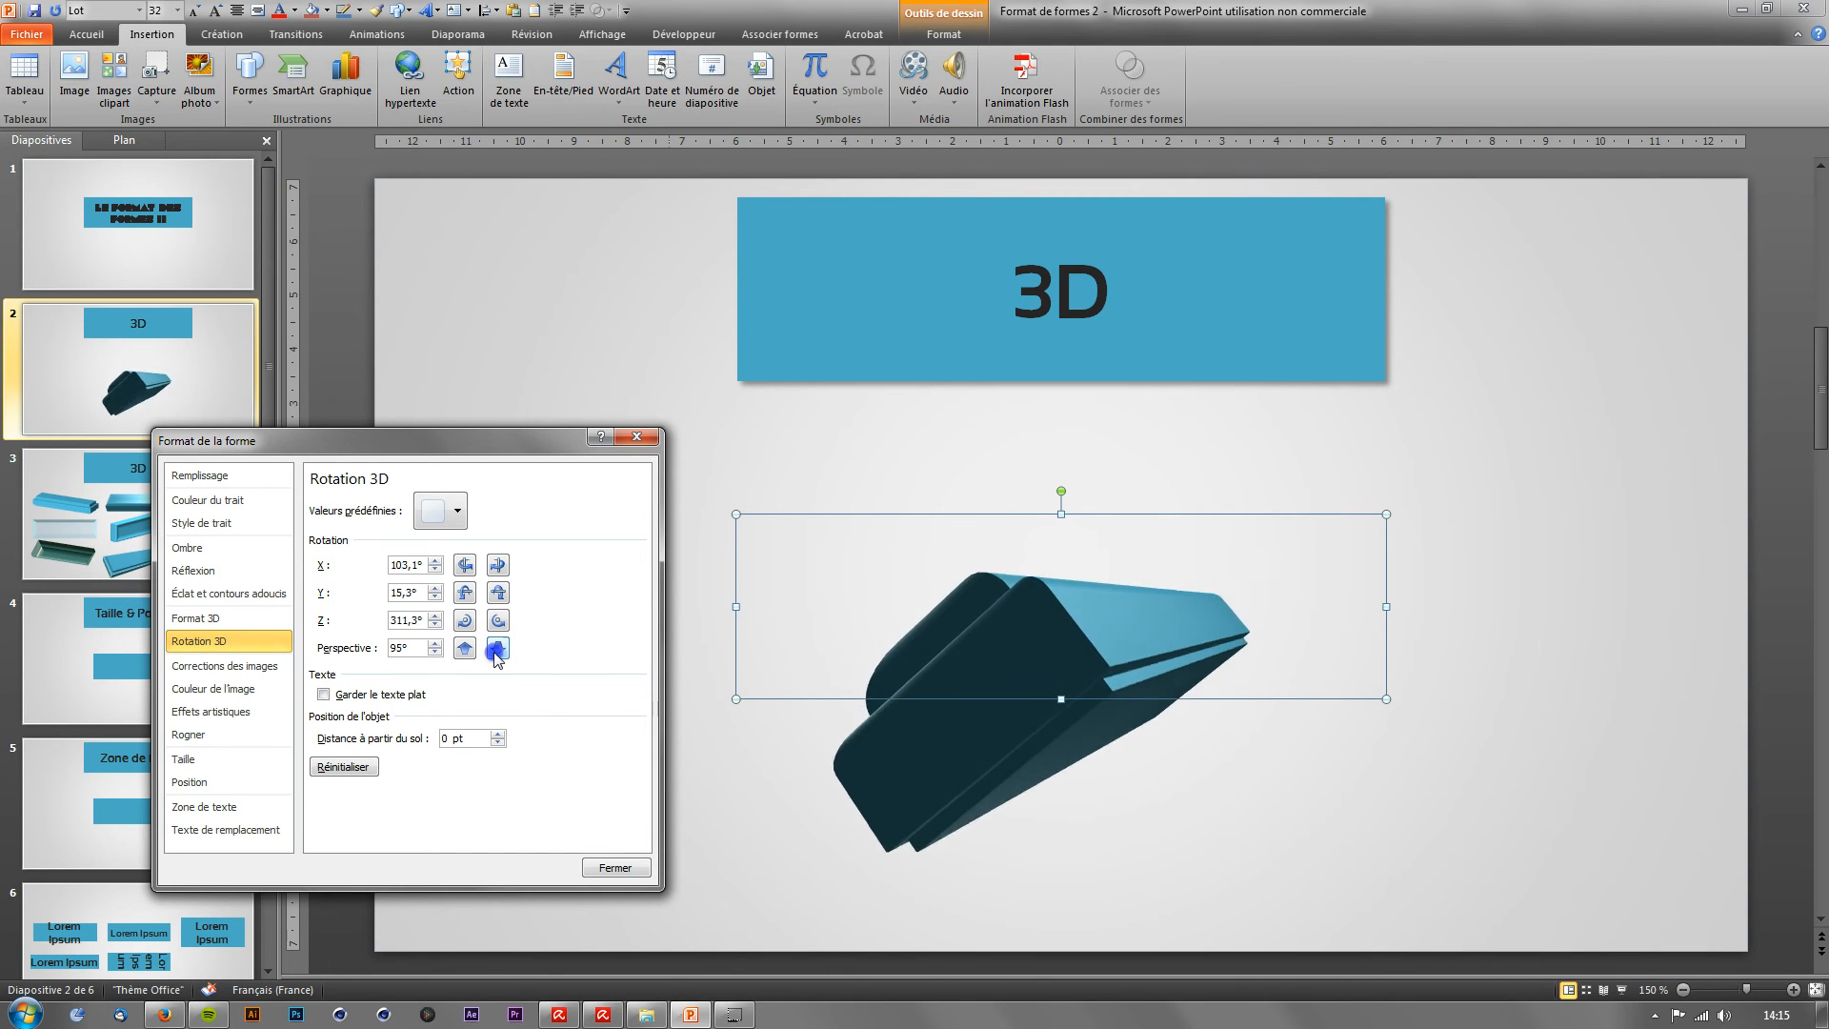
{"action": "left_click", "coordinate": [497, 649]}
{"action": "left_click", "coordinate": [497, 648]}
{"action": "left_click", "coordinate": [497, 648]}
{"action": "left_click", "coordinate": [497, 648]}
{"action": "left_click", "coordinate": [497, 649]}
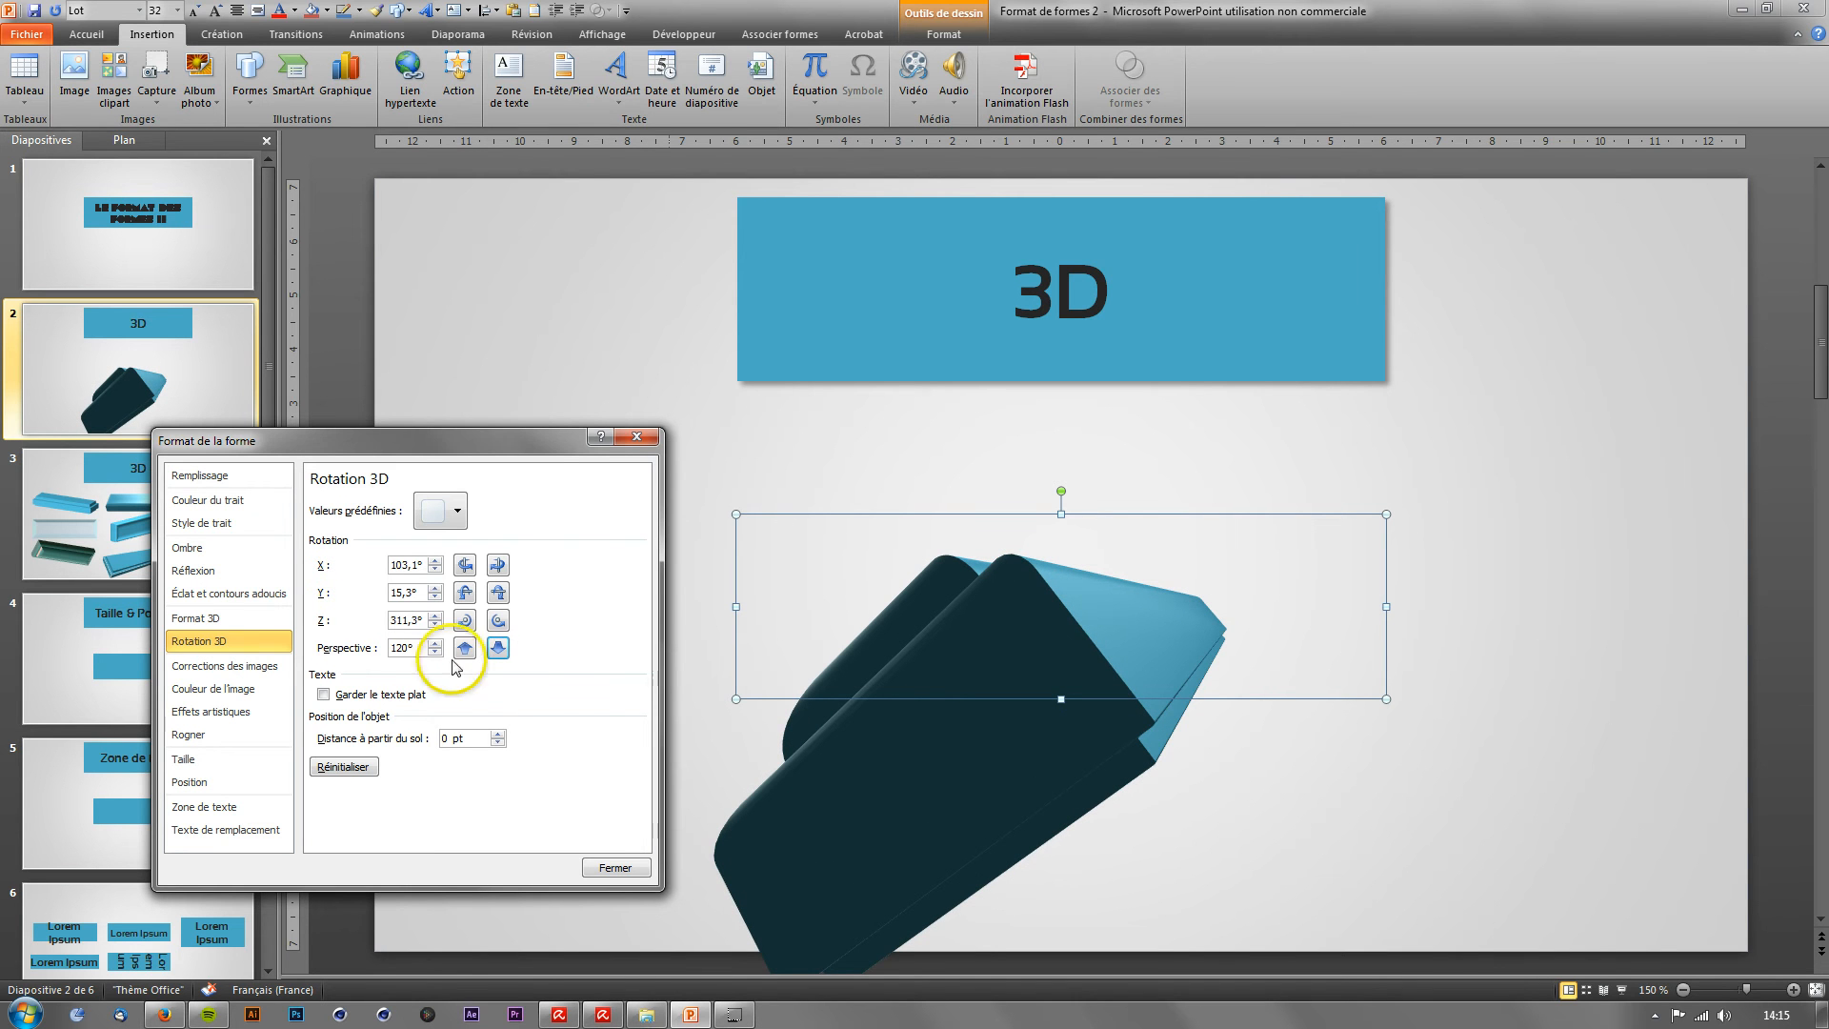
Step: Apply the second Oblique rotation preset to the bar and look over the preset gallery again
{"action": "left_click", "coordinate": [440, 525]}
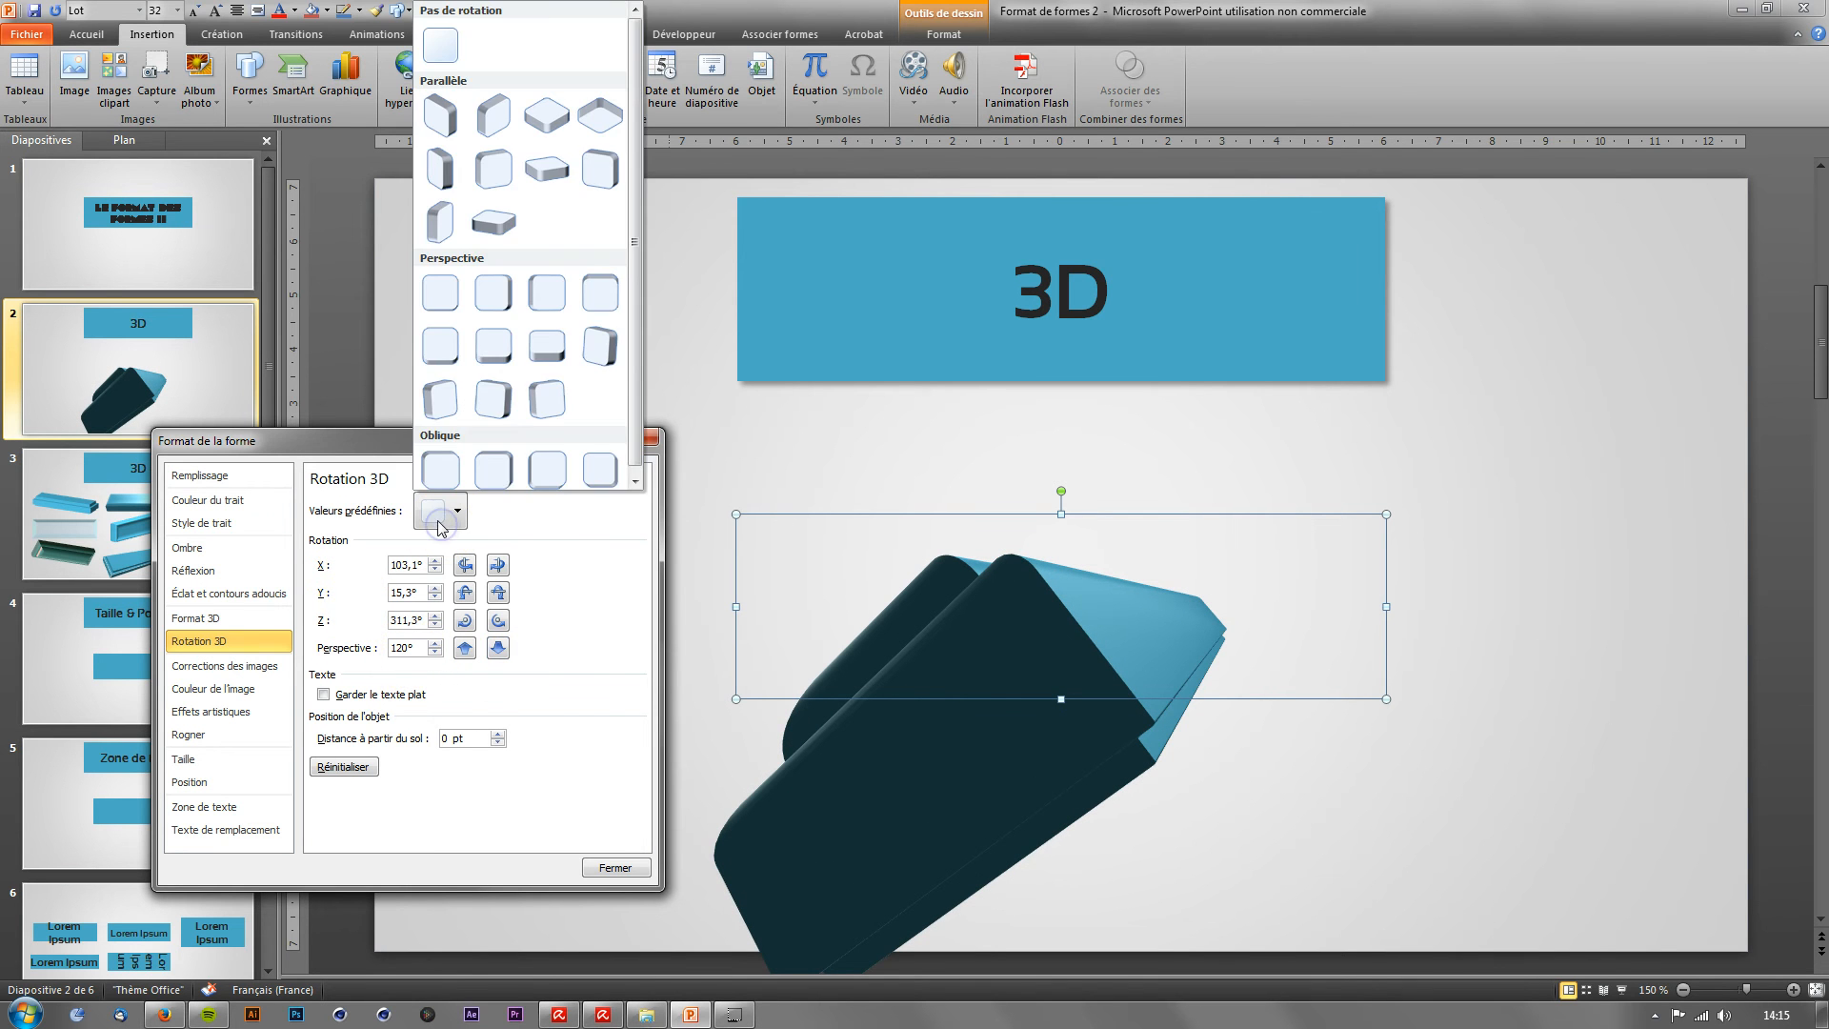
{"action": "left_click", "coordinate": [494, 470]}
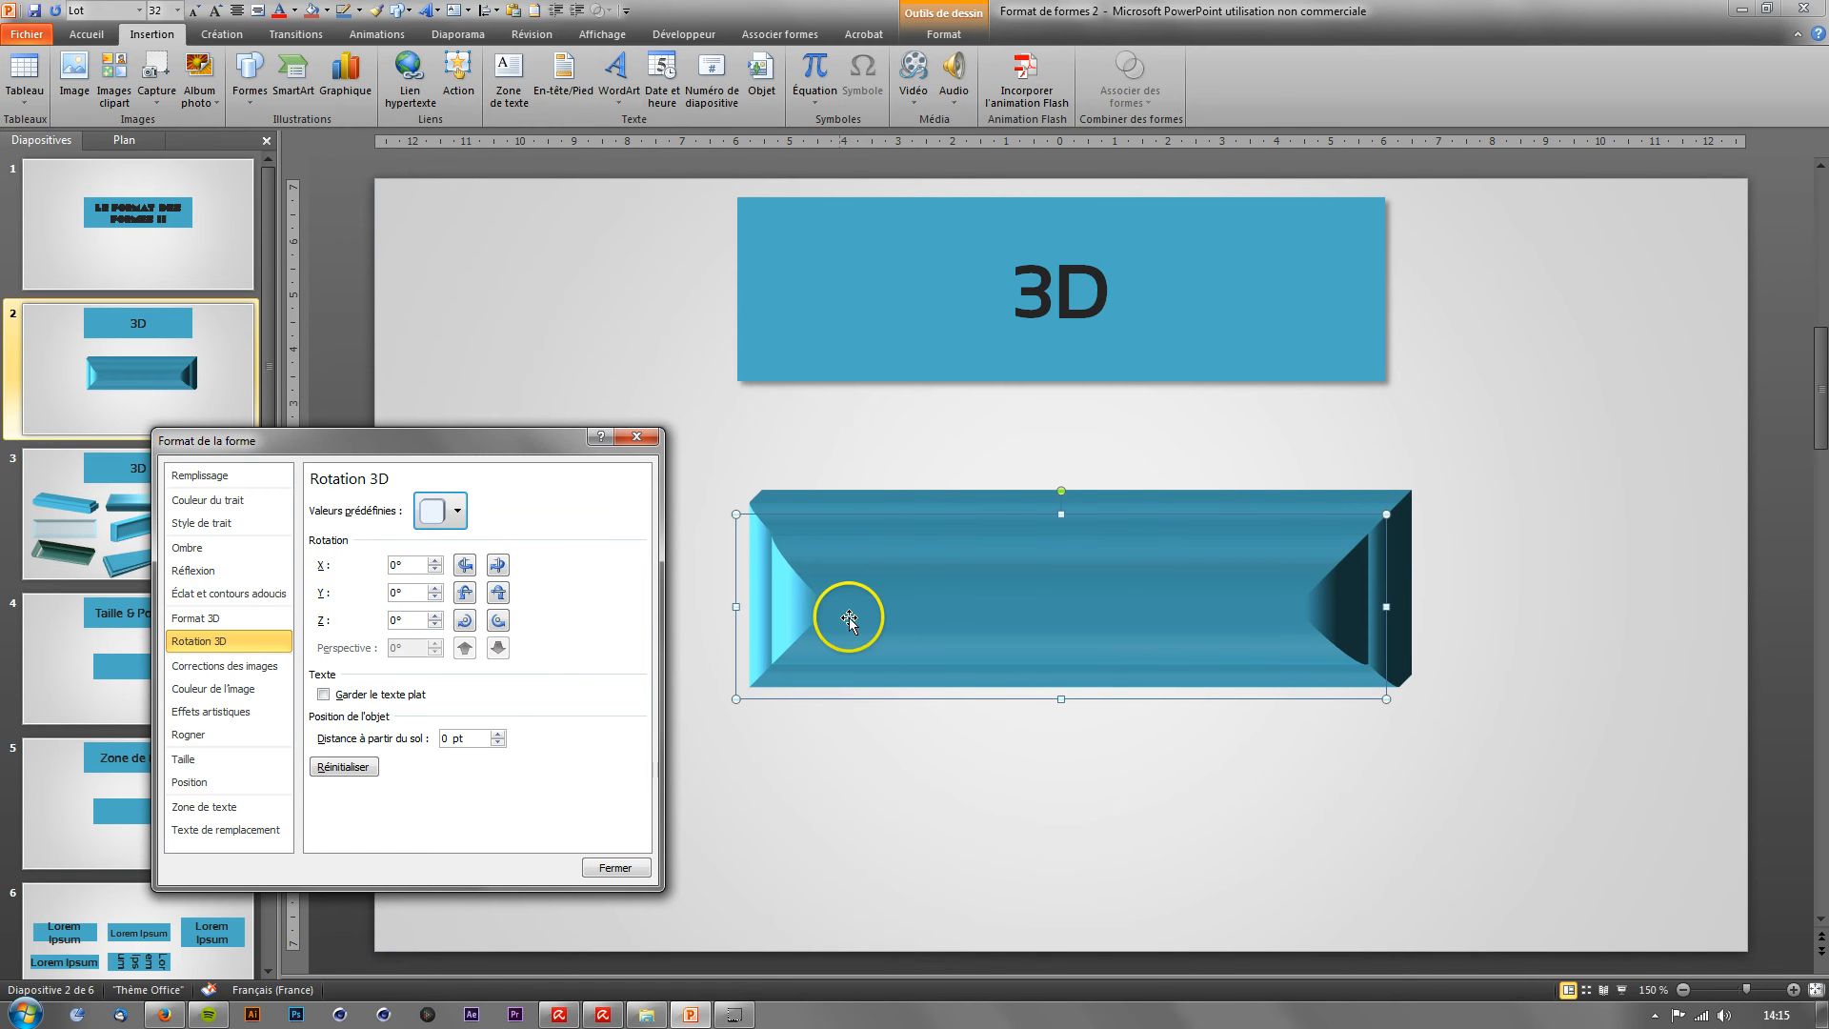
{"action": "left_click", "coordinate": [436, 528]}
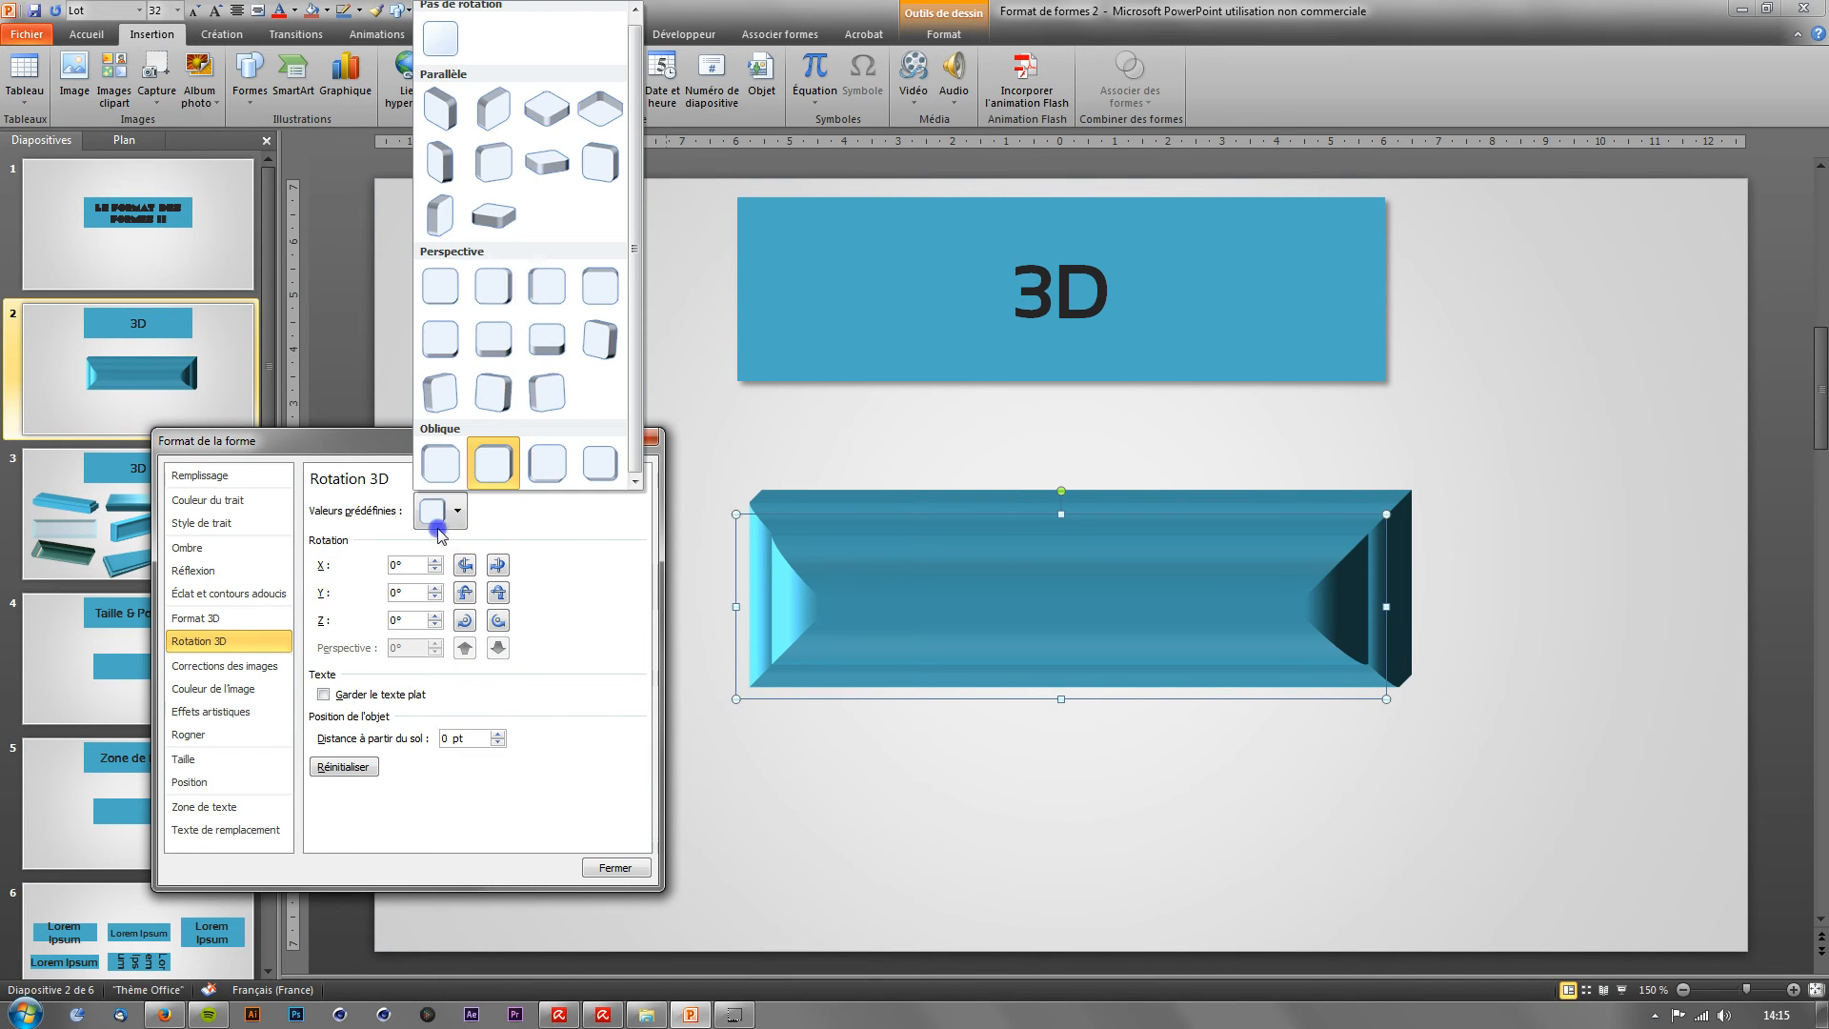
{"action": "left_click", "coordinate": [817, 555]}
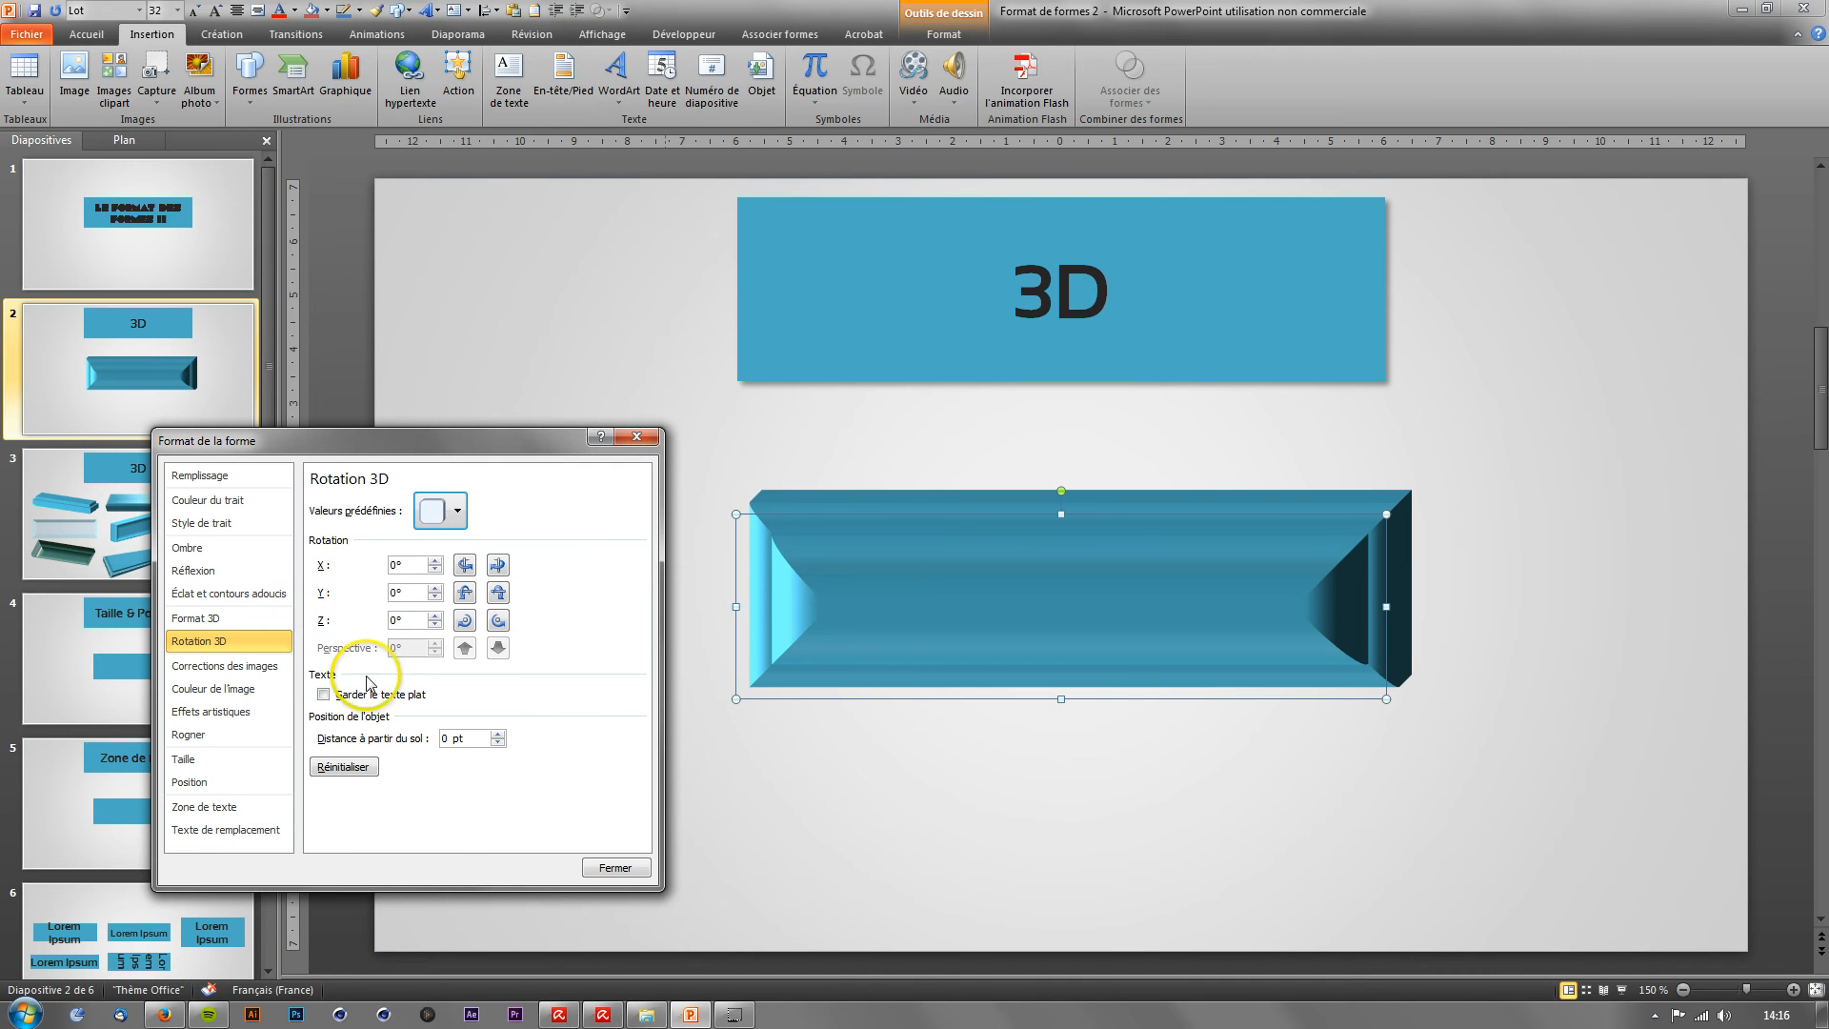
{"action": "left_click", "coordinate": [441, 511]}
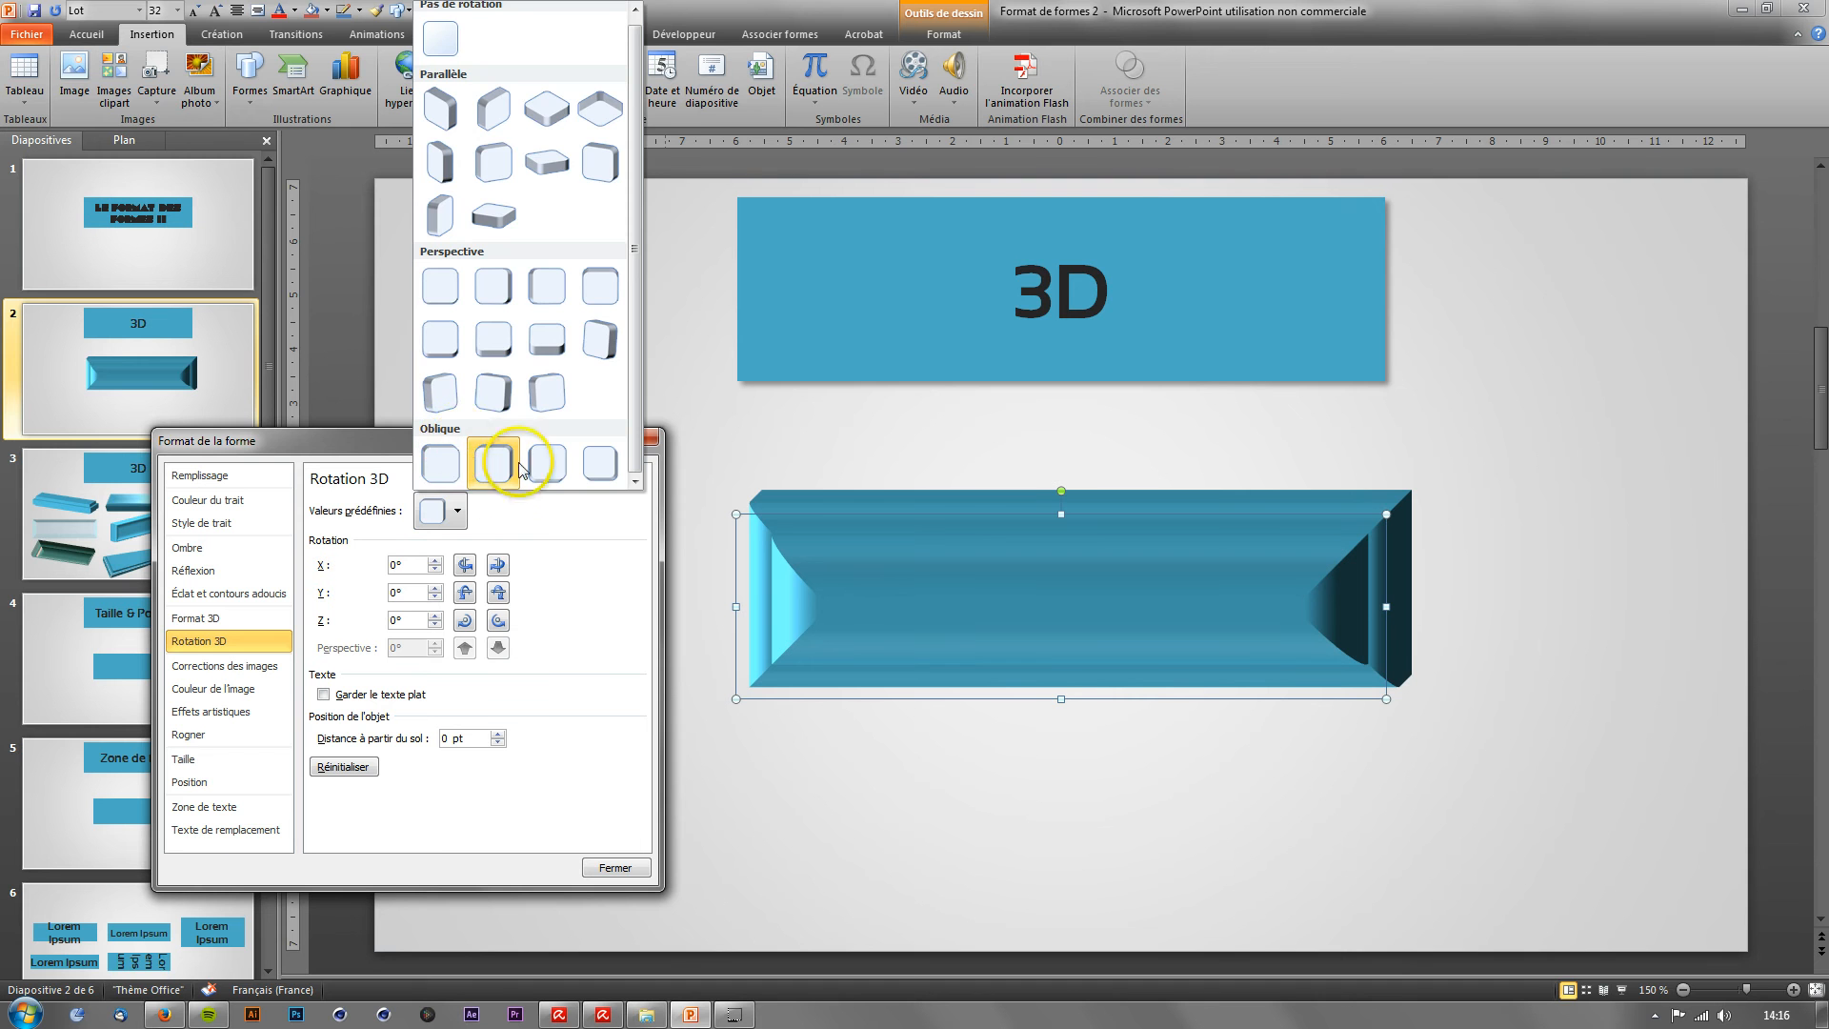
{"action": "left_click", "coordinate": [570, 561]}
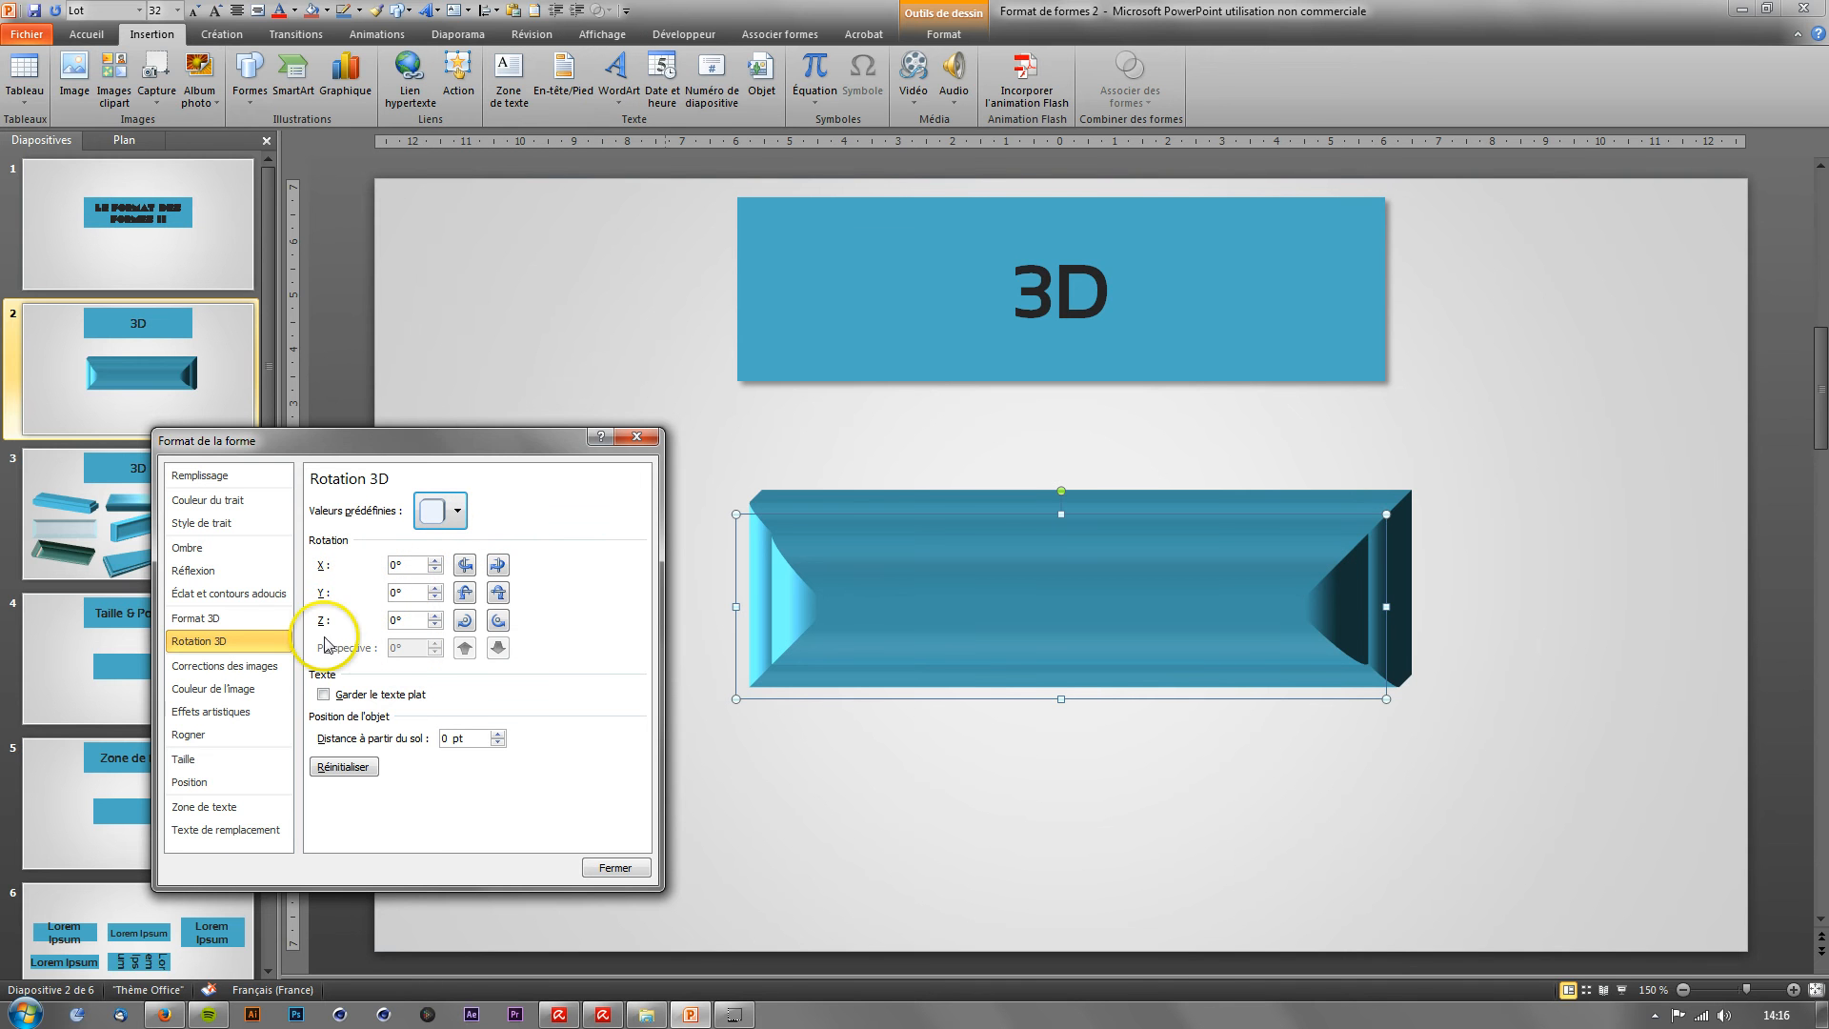
Step: Review the bar's 3D format settings and close the shape formatting dialog
{"action": "left_click", "coordinate": [269, 631]}
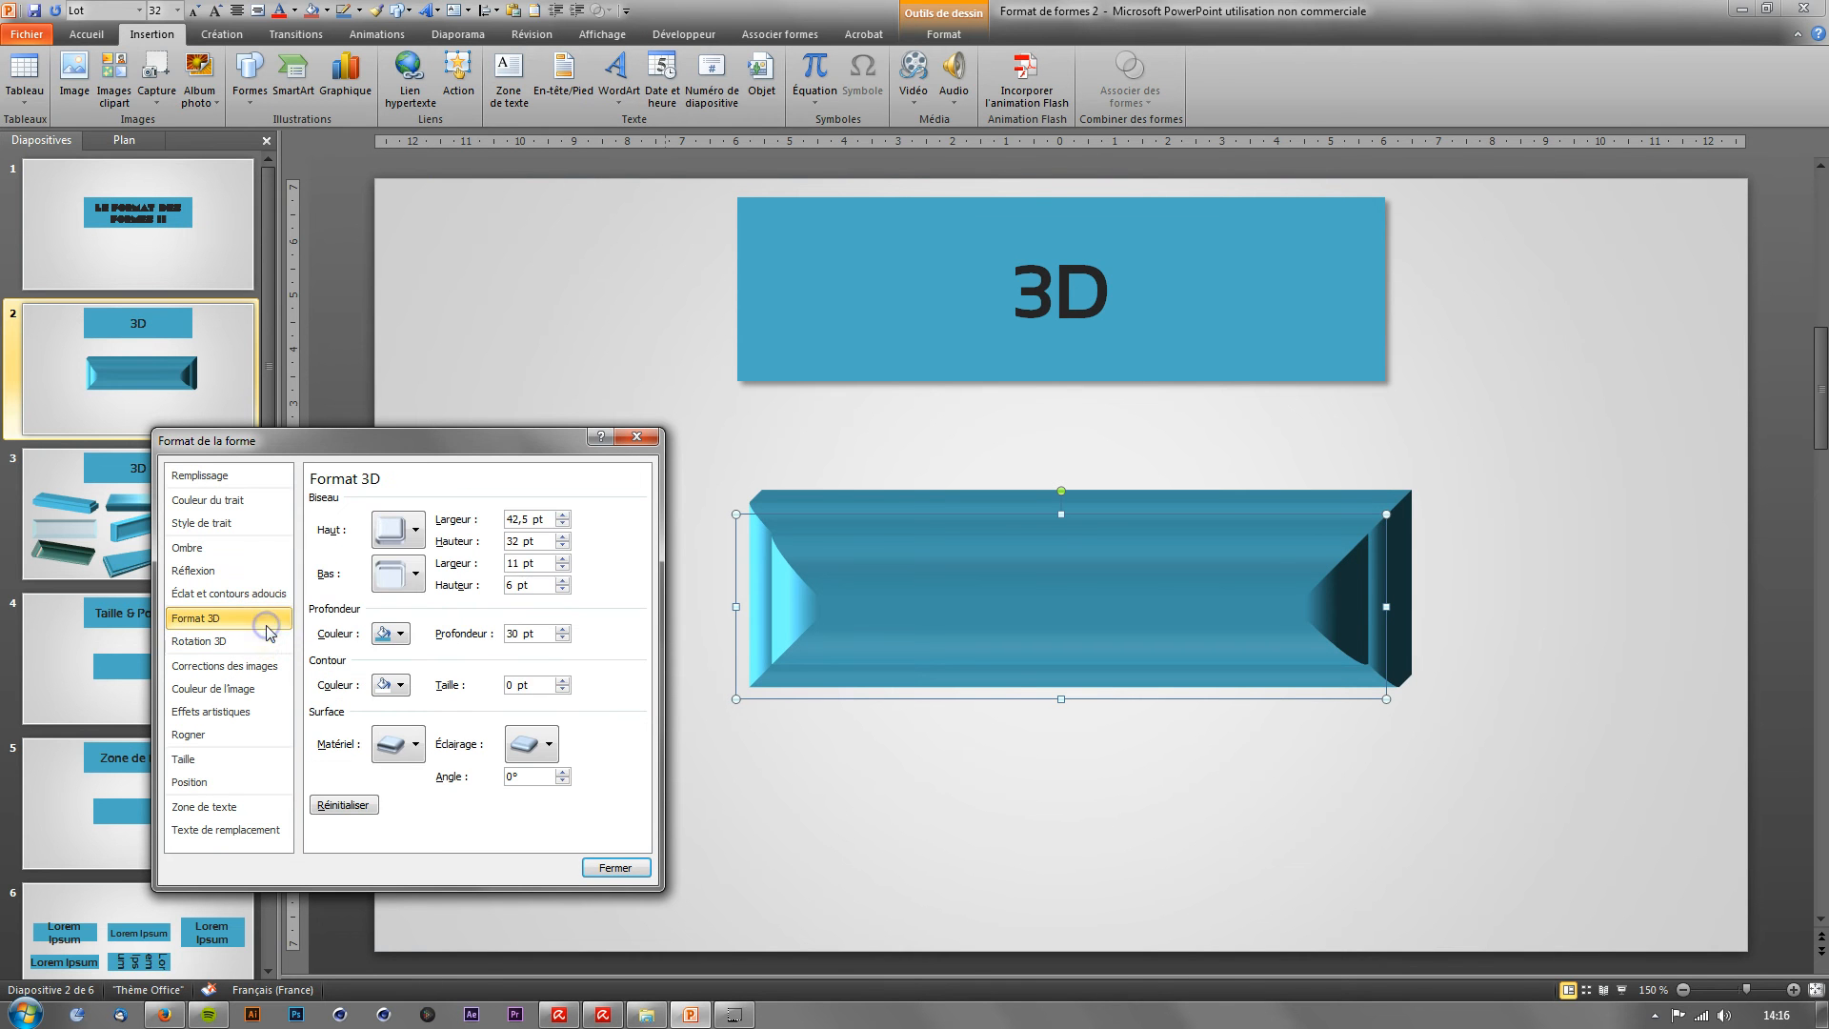
{"action": "left_click", "coordinate": [857, 496]}
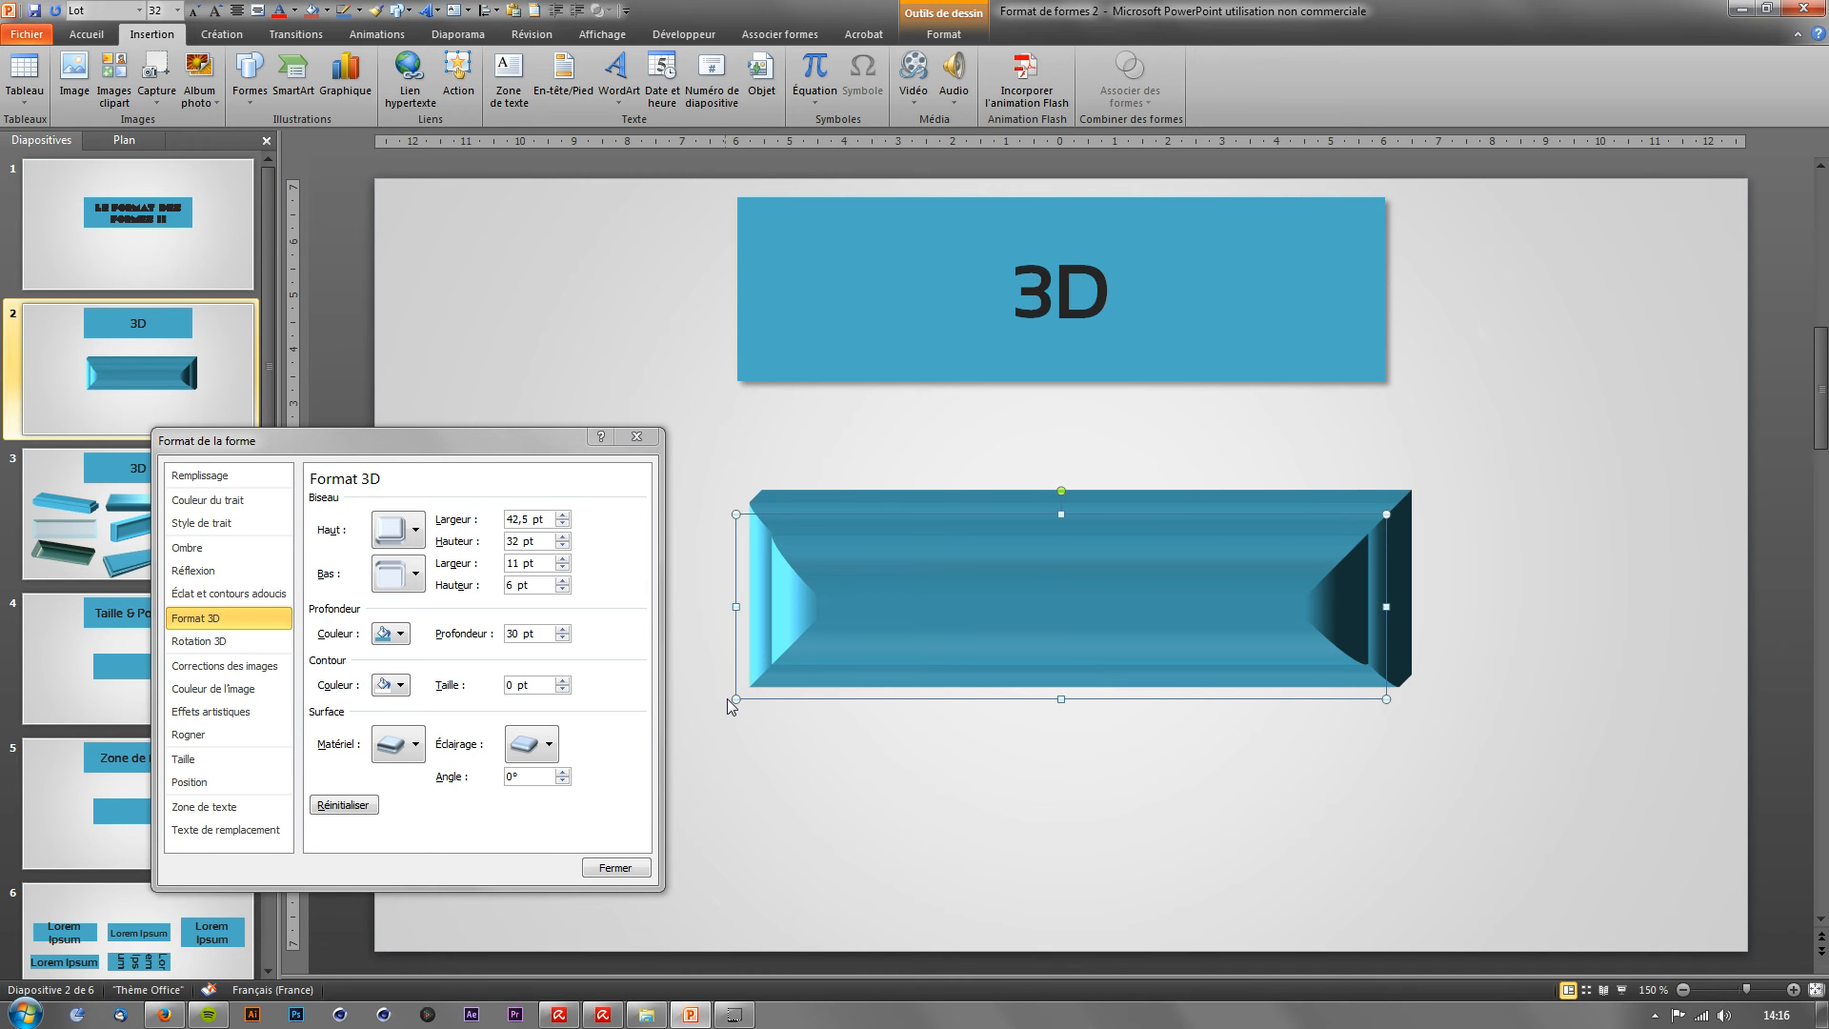
{"action": "left_click", "coordinate": [637, 436]}
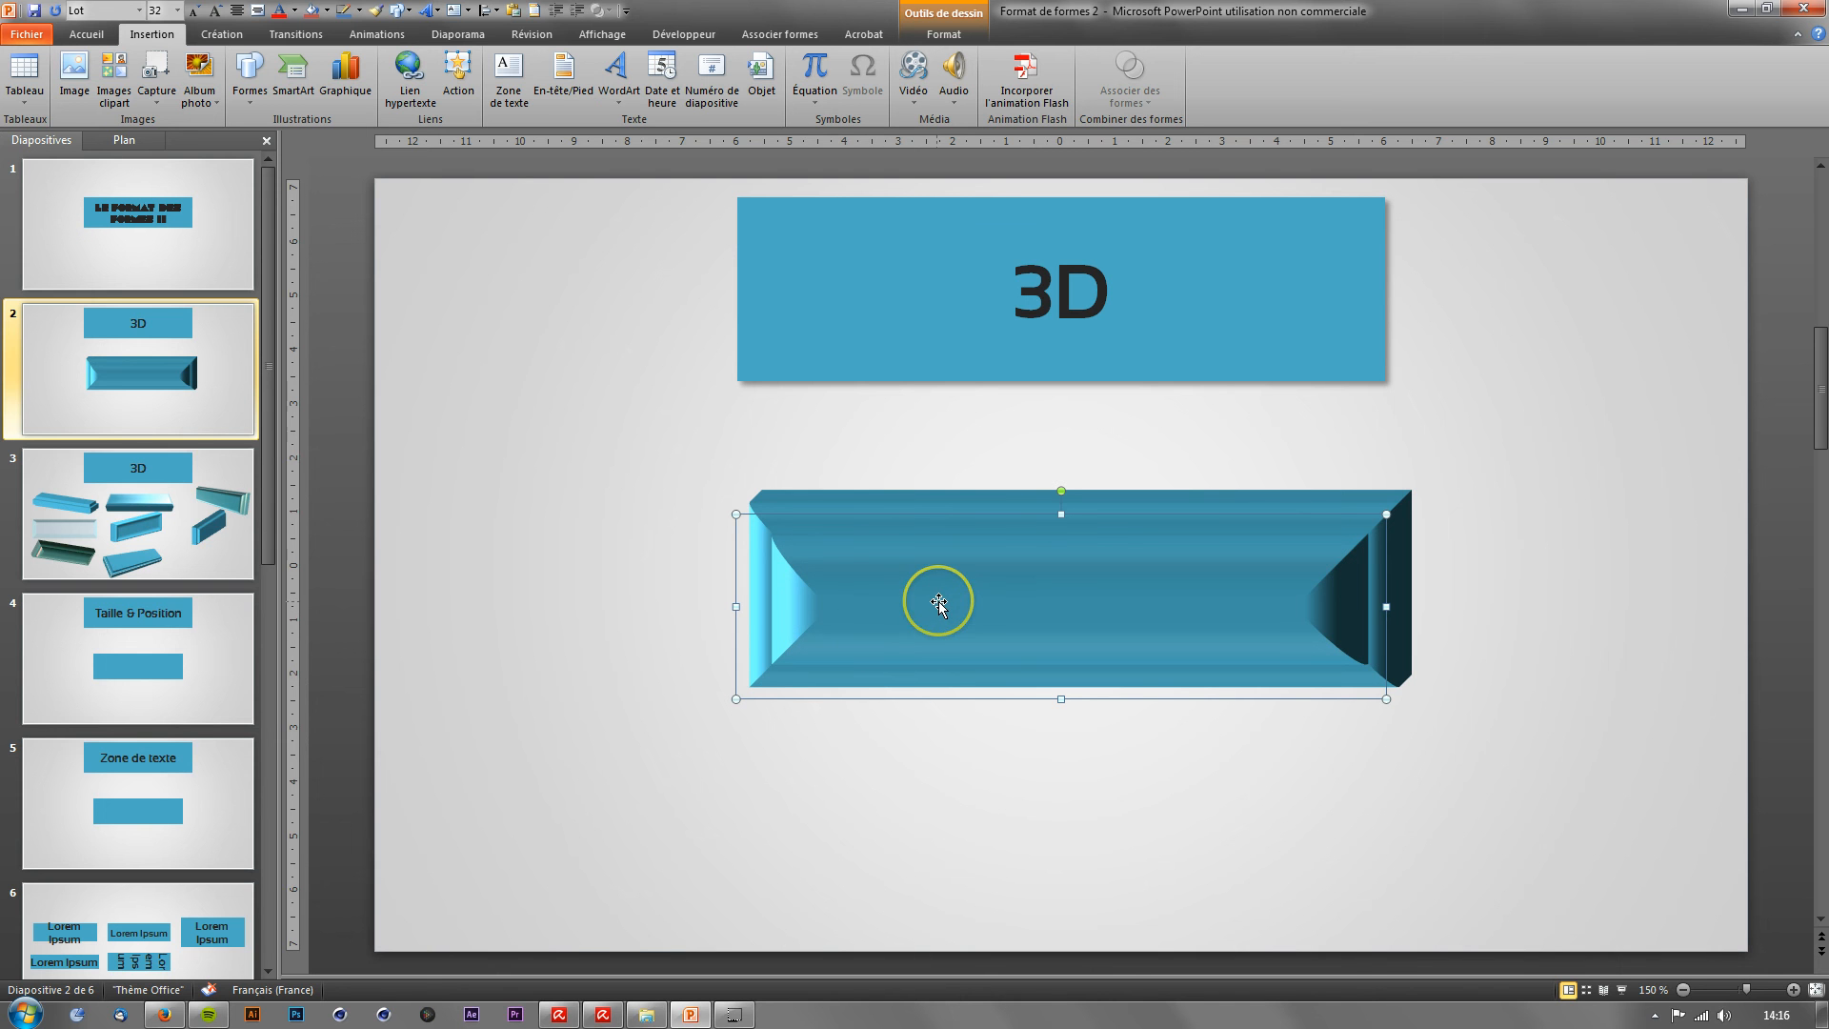
Step: Go to slide 3 and examine its 3D example bars, selecting the upper-left one and the glossy one beside it
{"action": "left_click", "coordinate": [233, 515]}
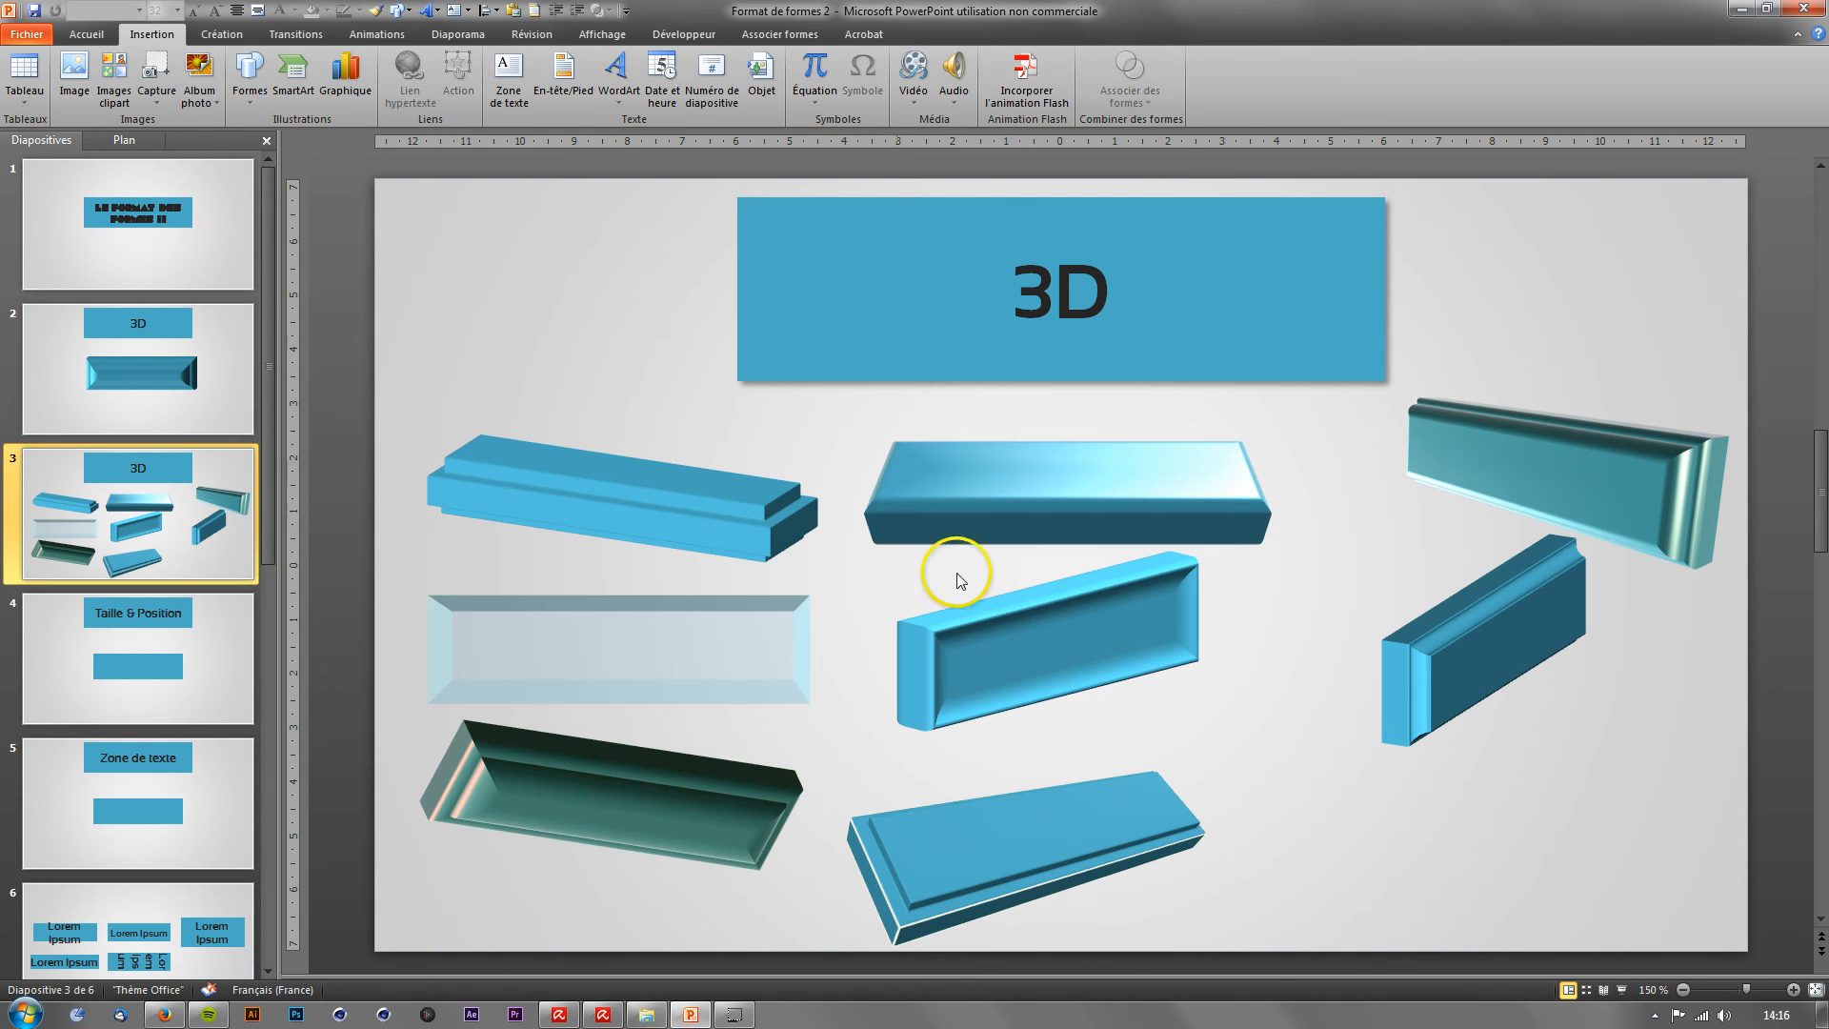
{"action": "left_click", "coordinate": [706, 509]}
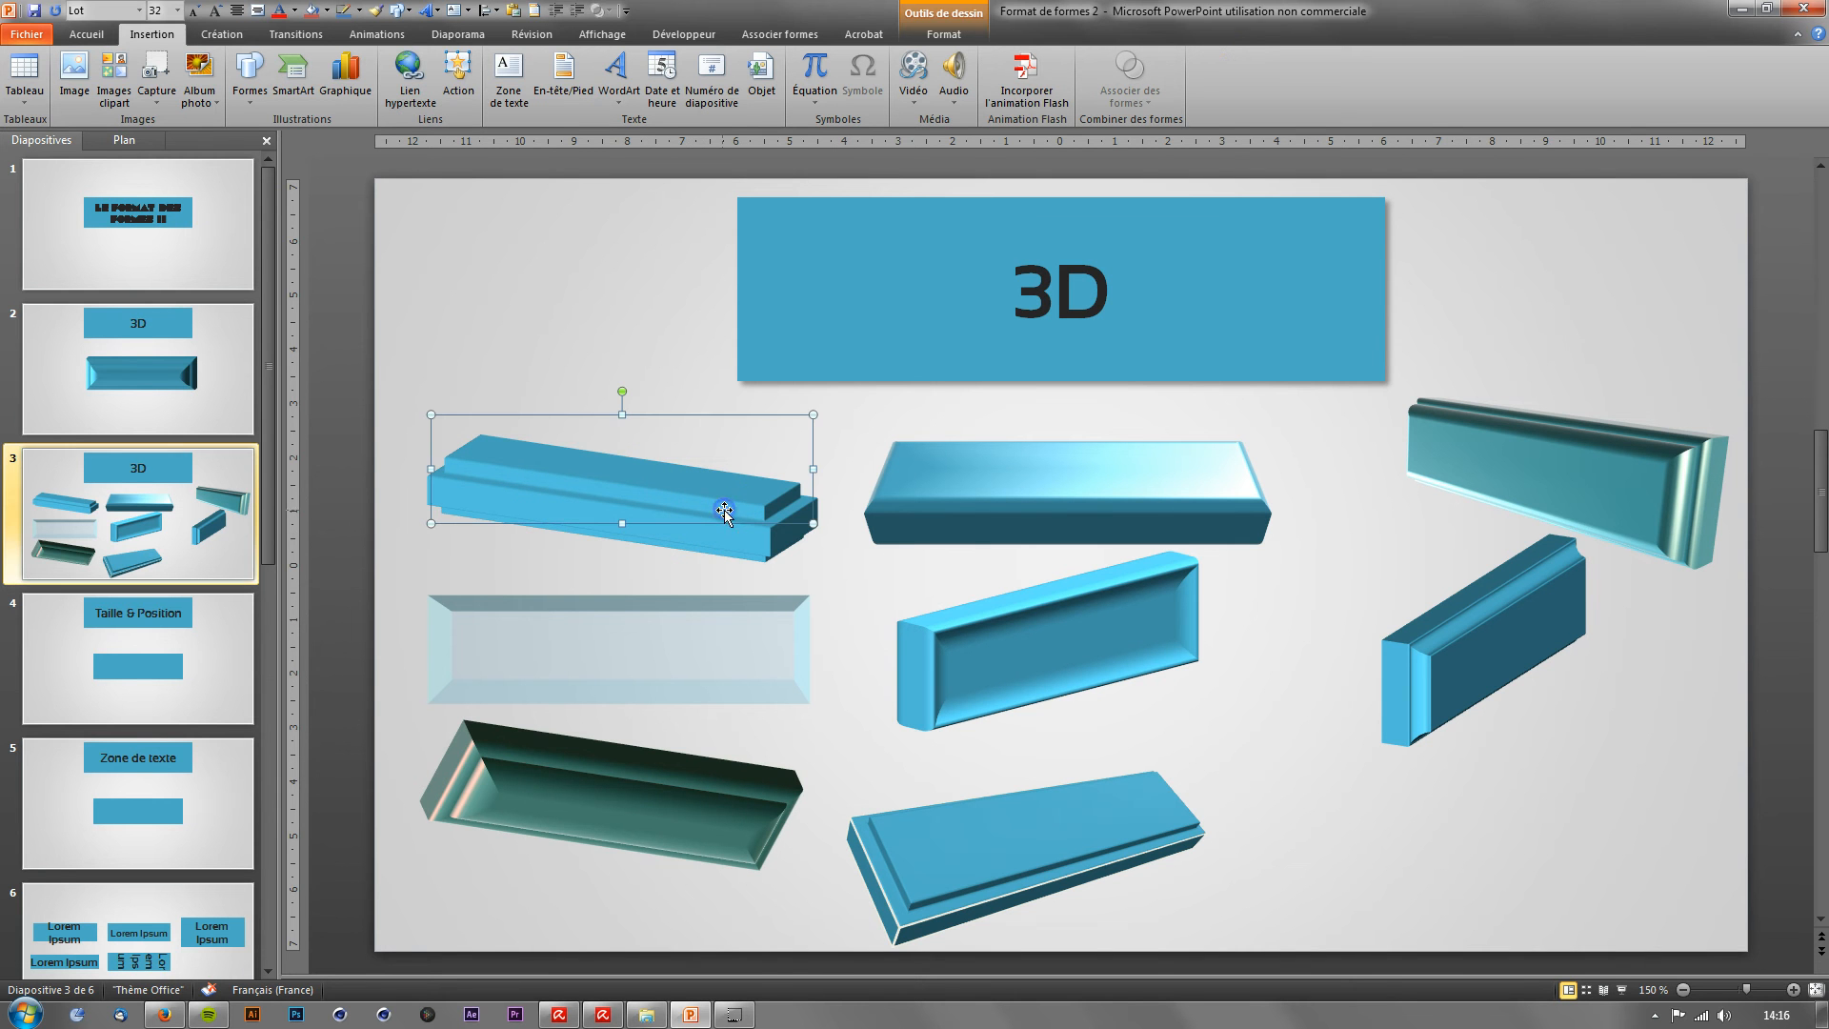
{"action": "left_click", "coordinate": [1046, 515]}
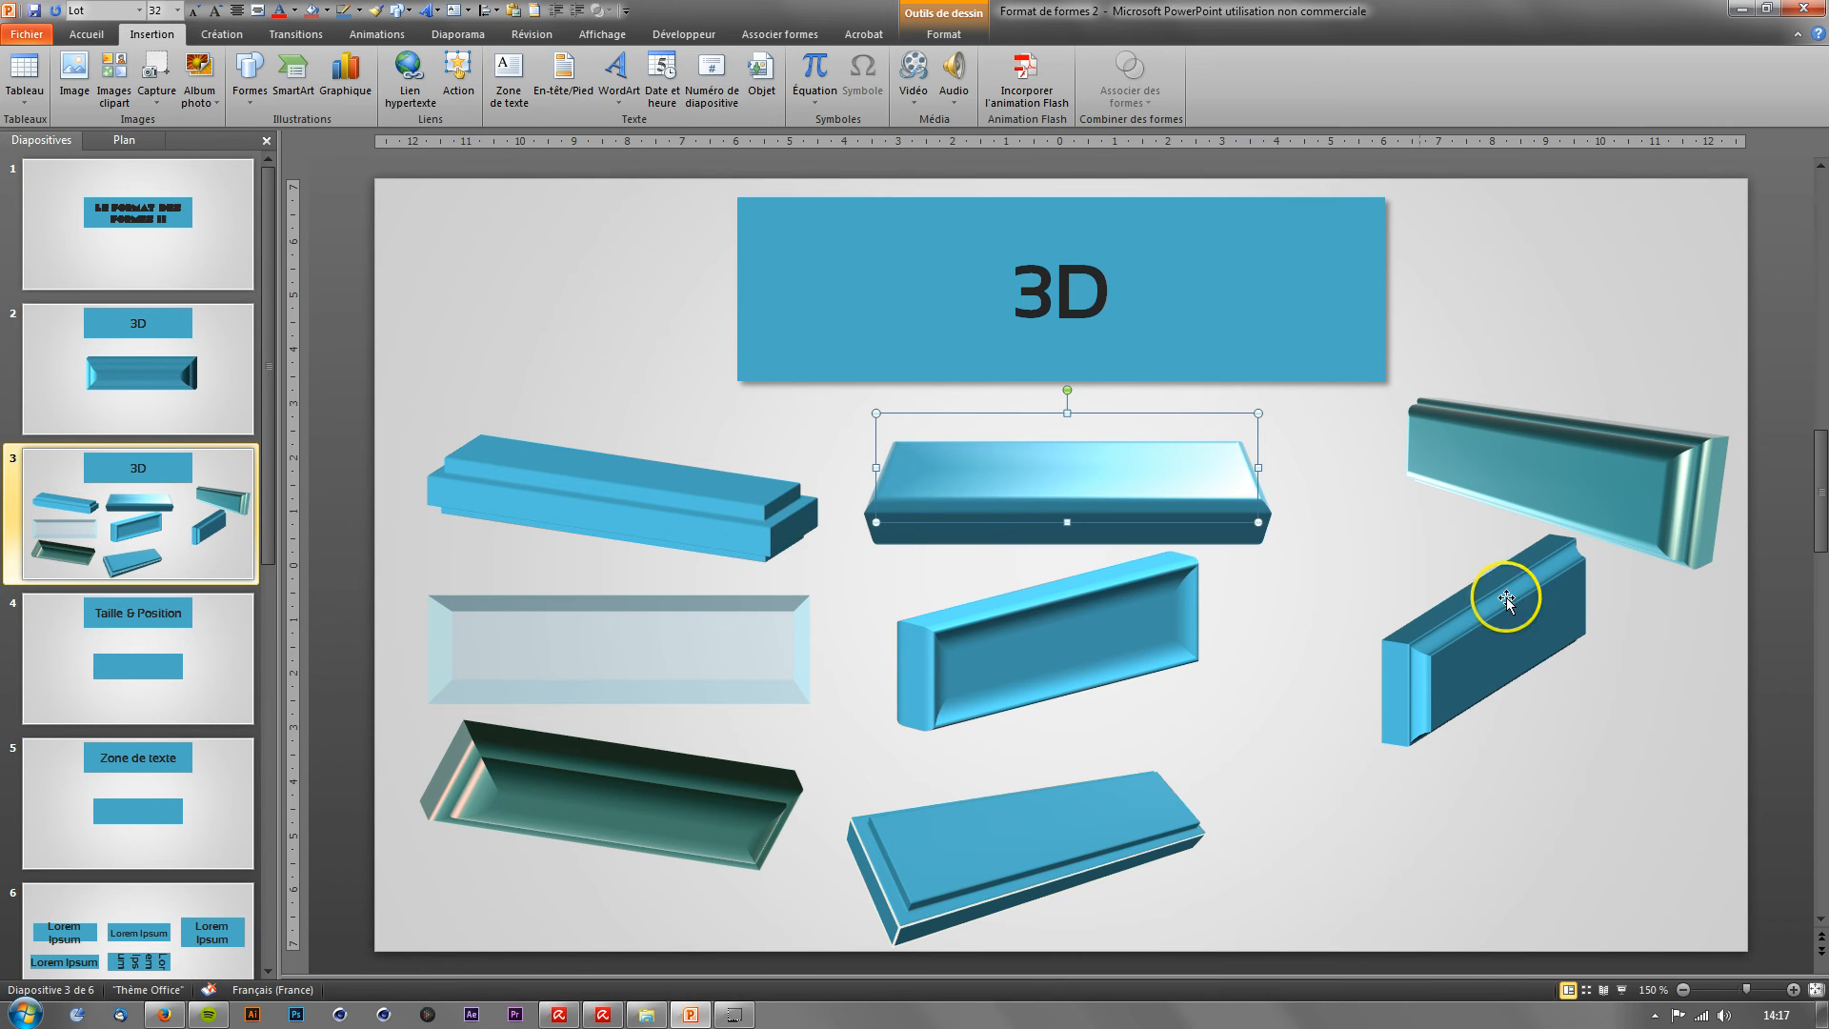
Step: Draw a circle in the empty area below the lower-right 3D bar on slide 3
{"action": "left_click", "coordinate": [240, 84]}
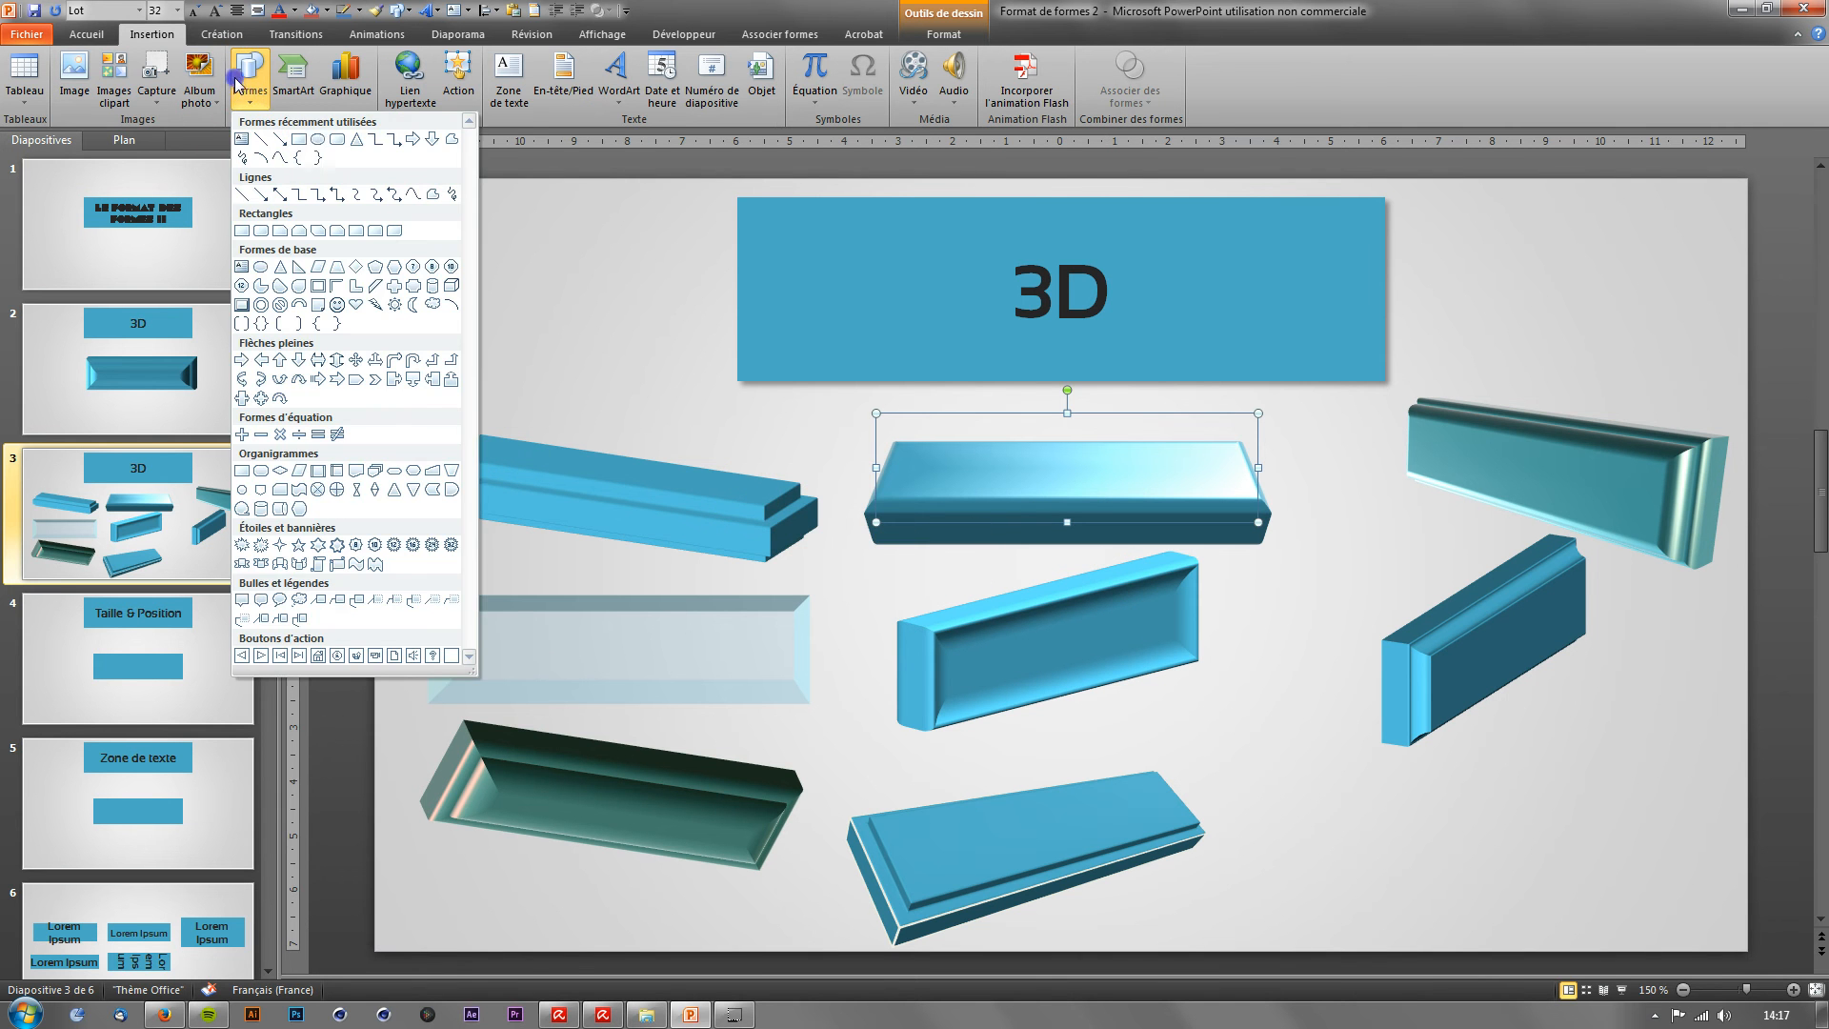
{"action": "left_click", "coordinate": [315, 143]}
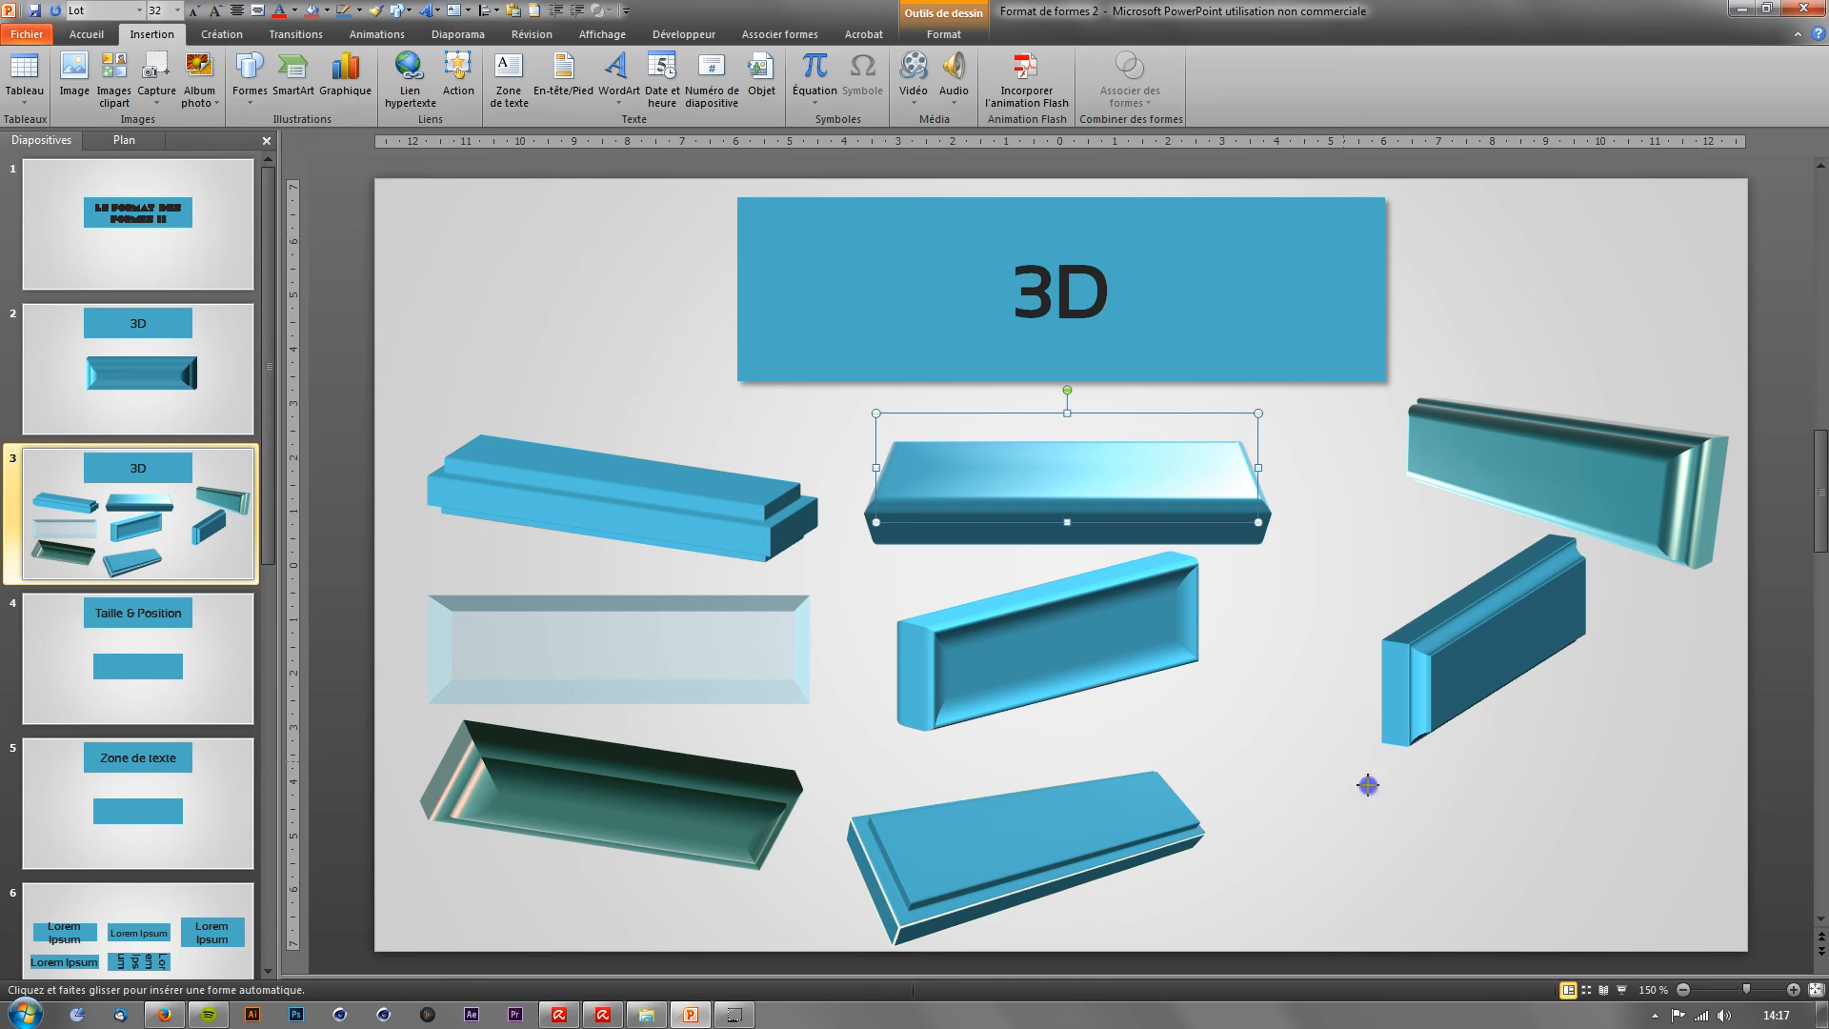
{"action": "left_click_drag", "start_coordinate": [1341, 765], "coordinate": [1493, 916]}
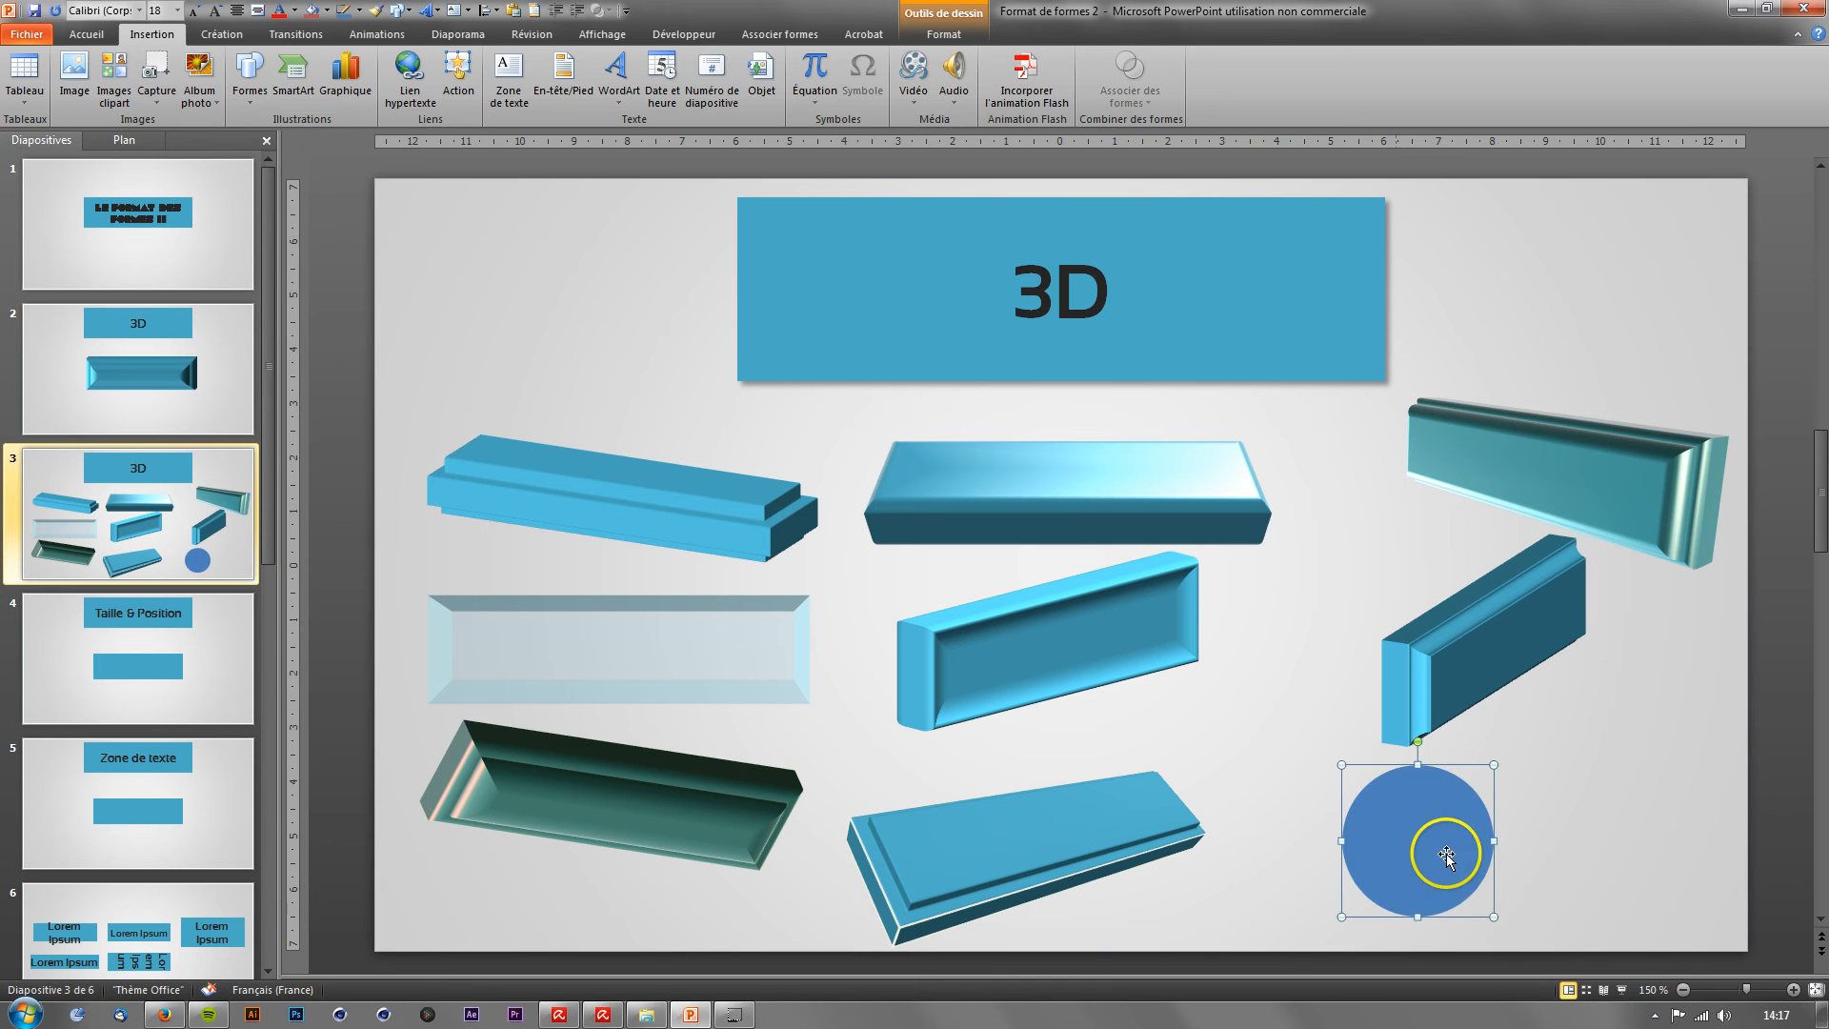
Step: Copy the glossy upper-middle bar's formatting onto the circle and move the circle up and left, between the lower-middle and right-hand bars
{"action": "left_click", "coordinate": [1105, 498]}
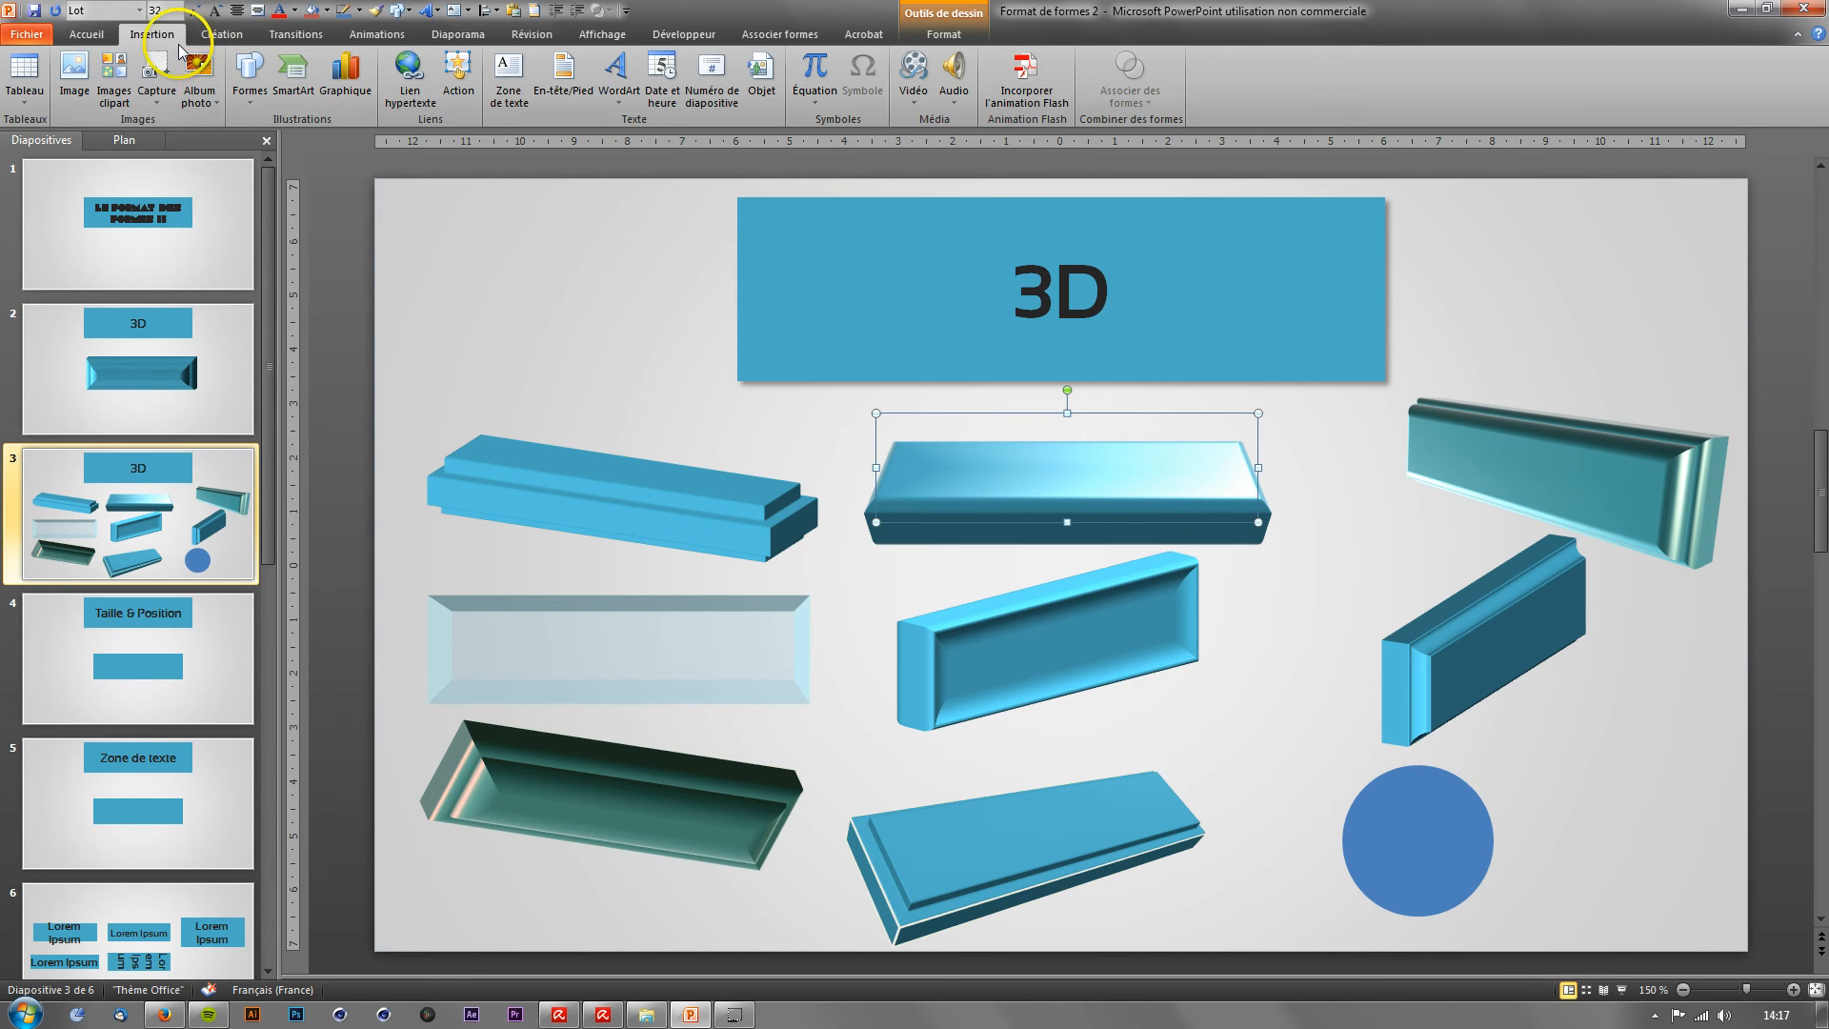
{"action": "left_click", "coordinate": [107, 36]}
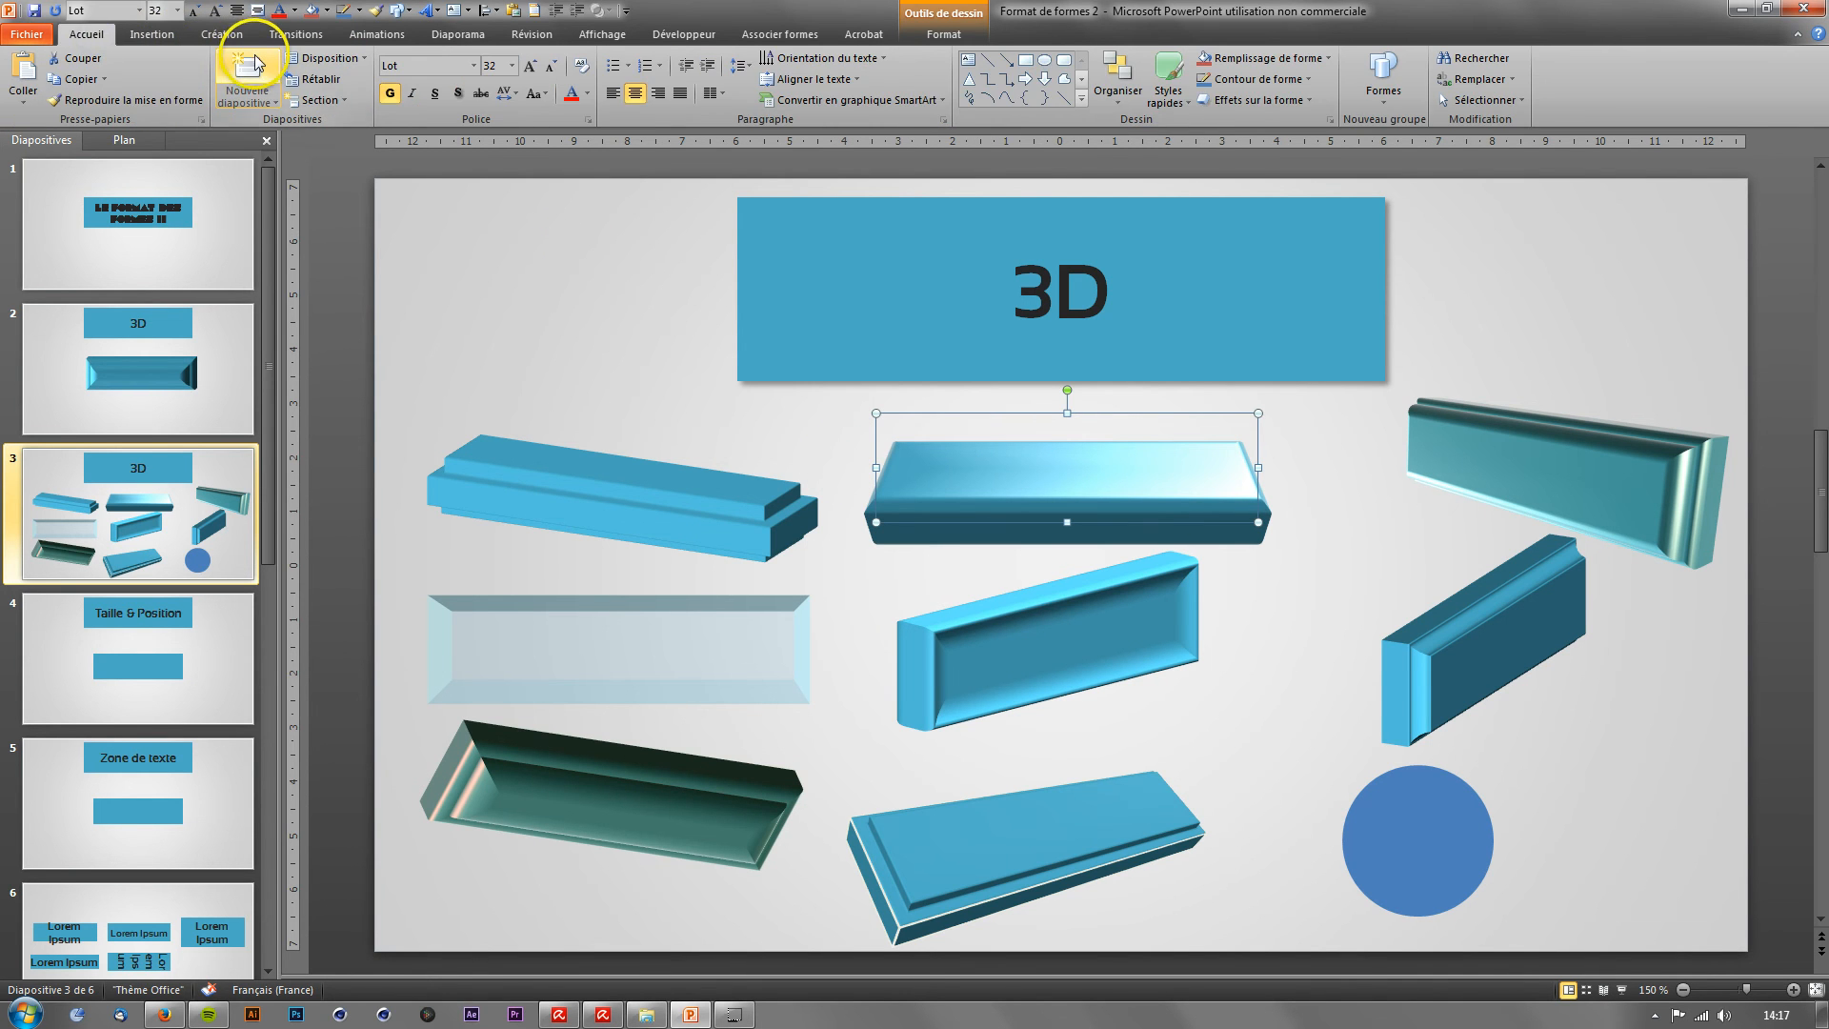
{"action": "left_click", "coordinate": [130, 99]}
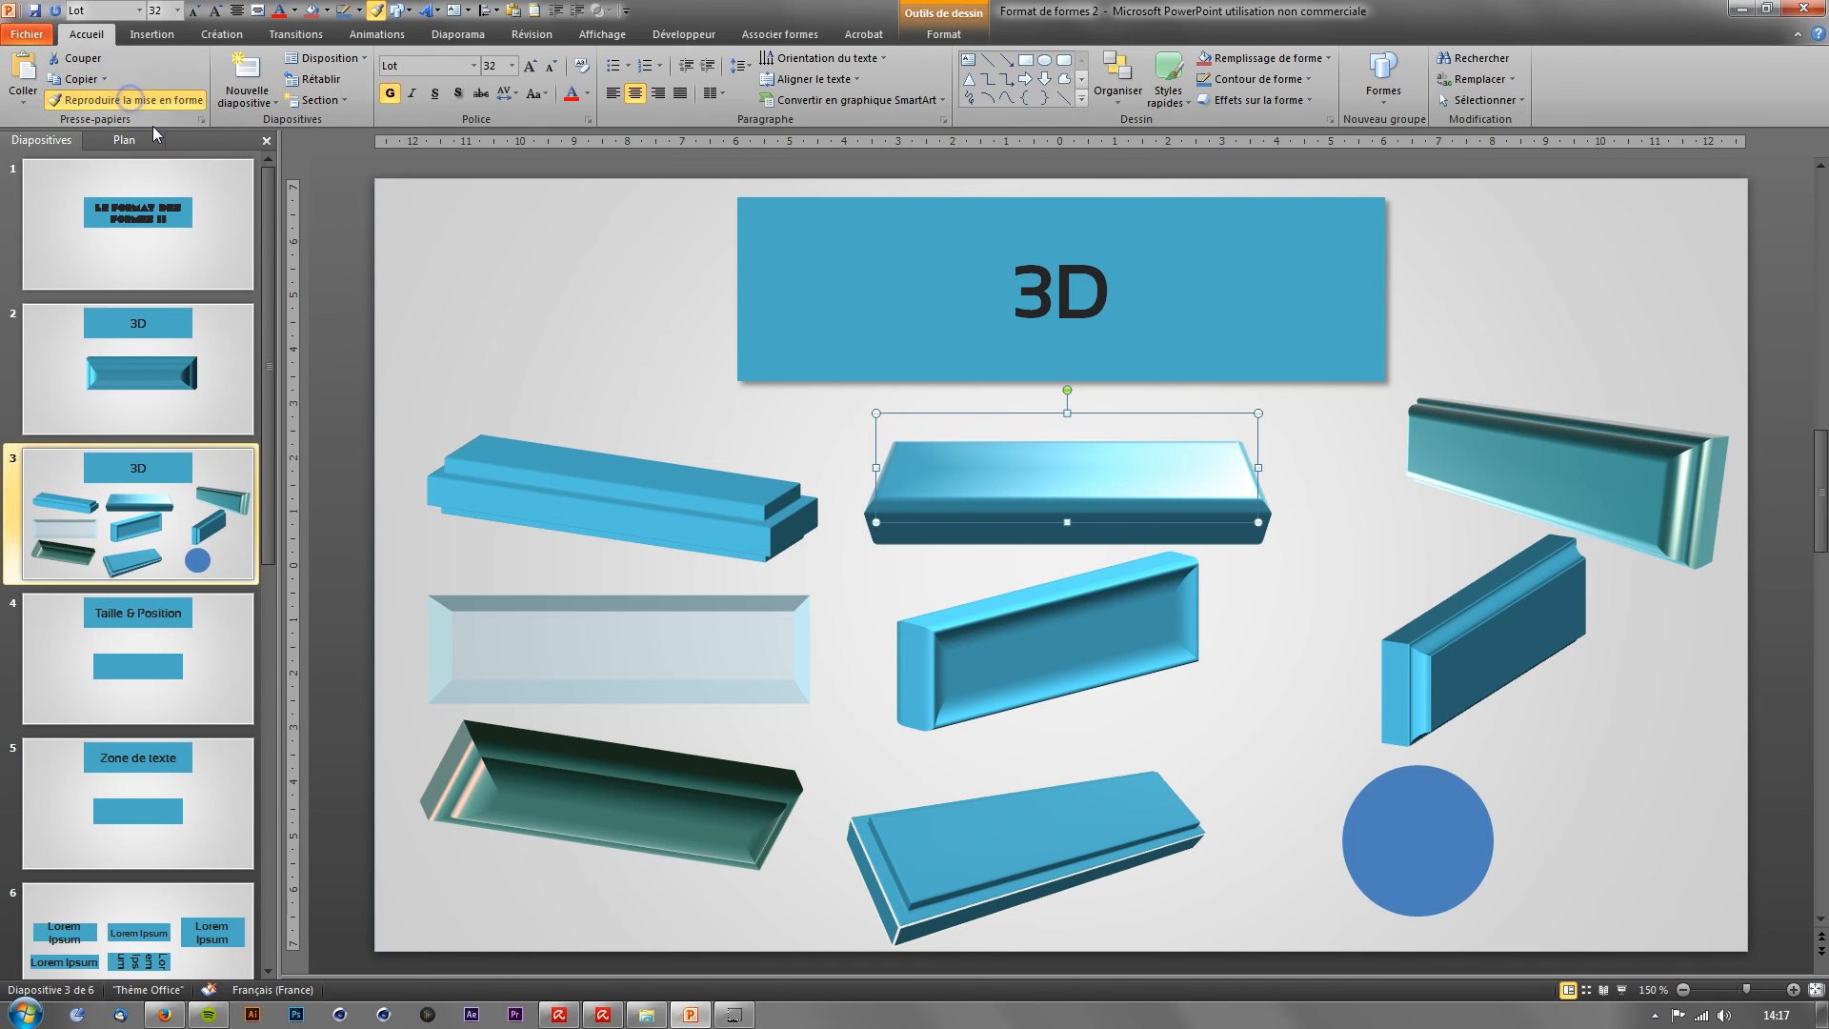
{"action": "left_click", "coordinate": [1451, 806]}
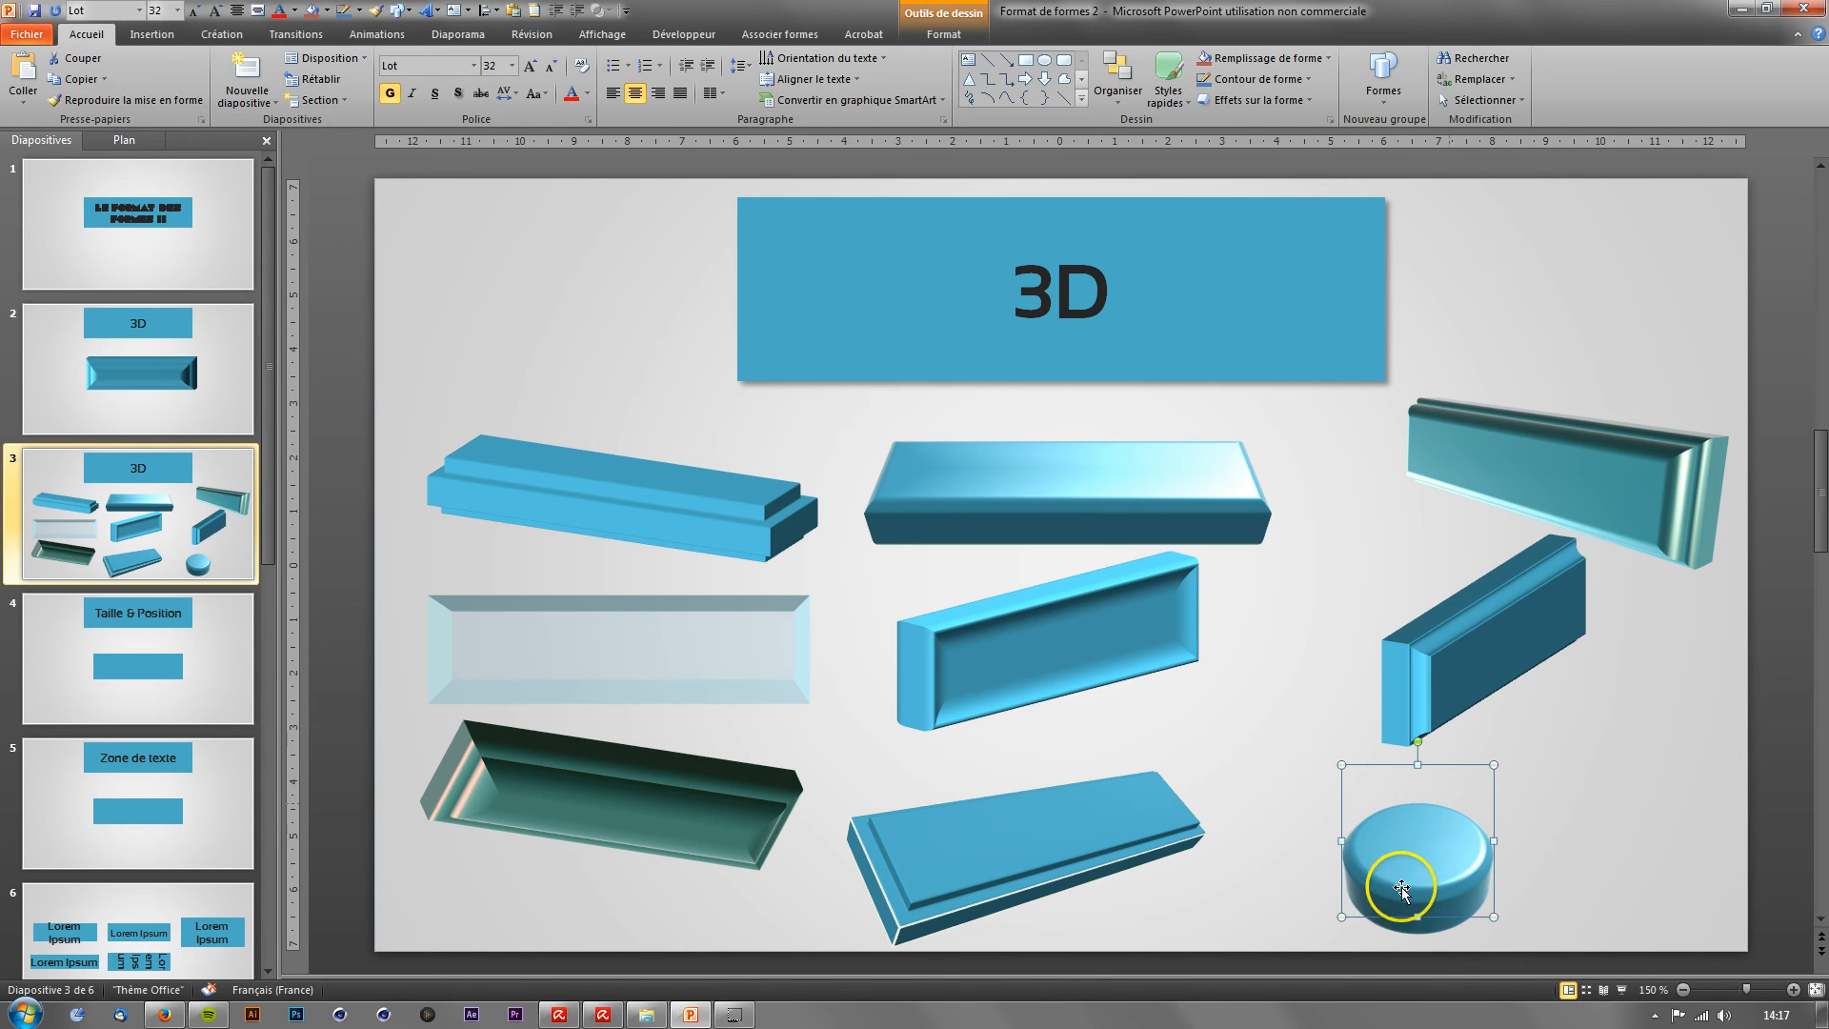
{"action": "left_click_drag", "start_coordinate": [1401, 888], "coordinate": [1306, 786]}
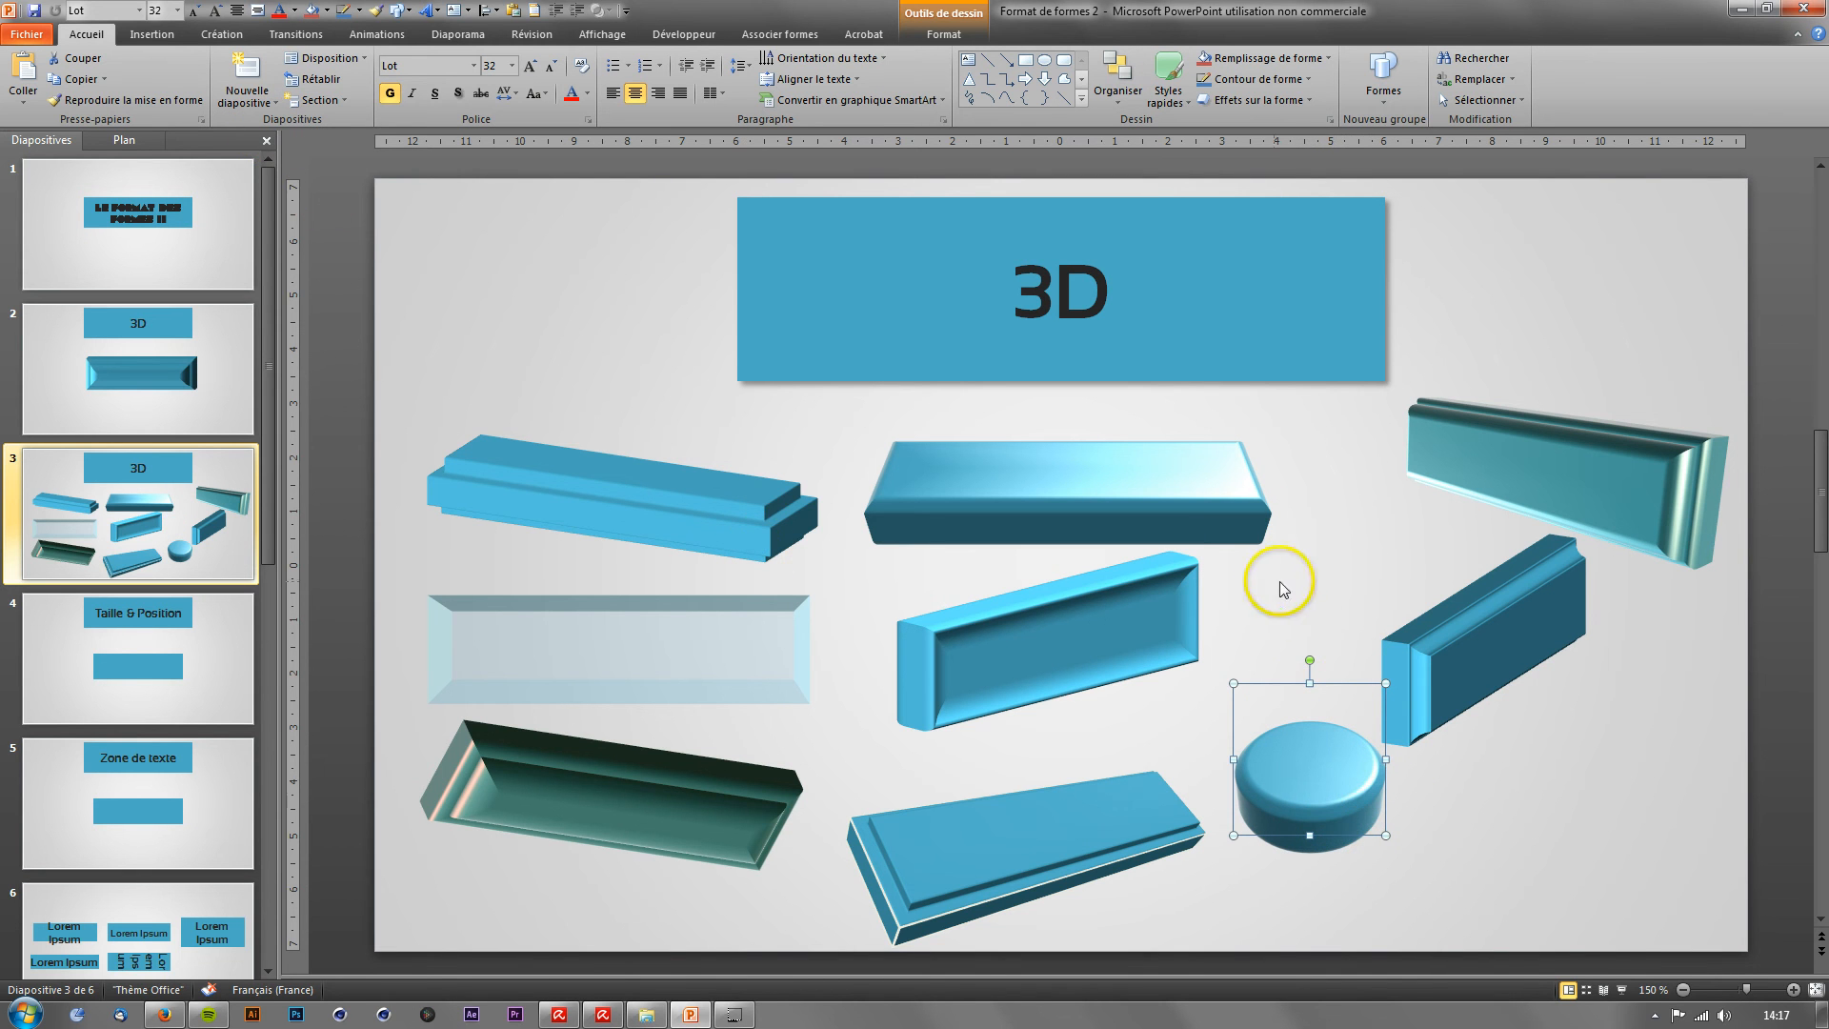
Step: Copy the upper-right bar's formatting onto the circle and move the circle below the lower end of the right-hand bars
{"action": "left_click", "coordinate": [1553, 465]}
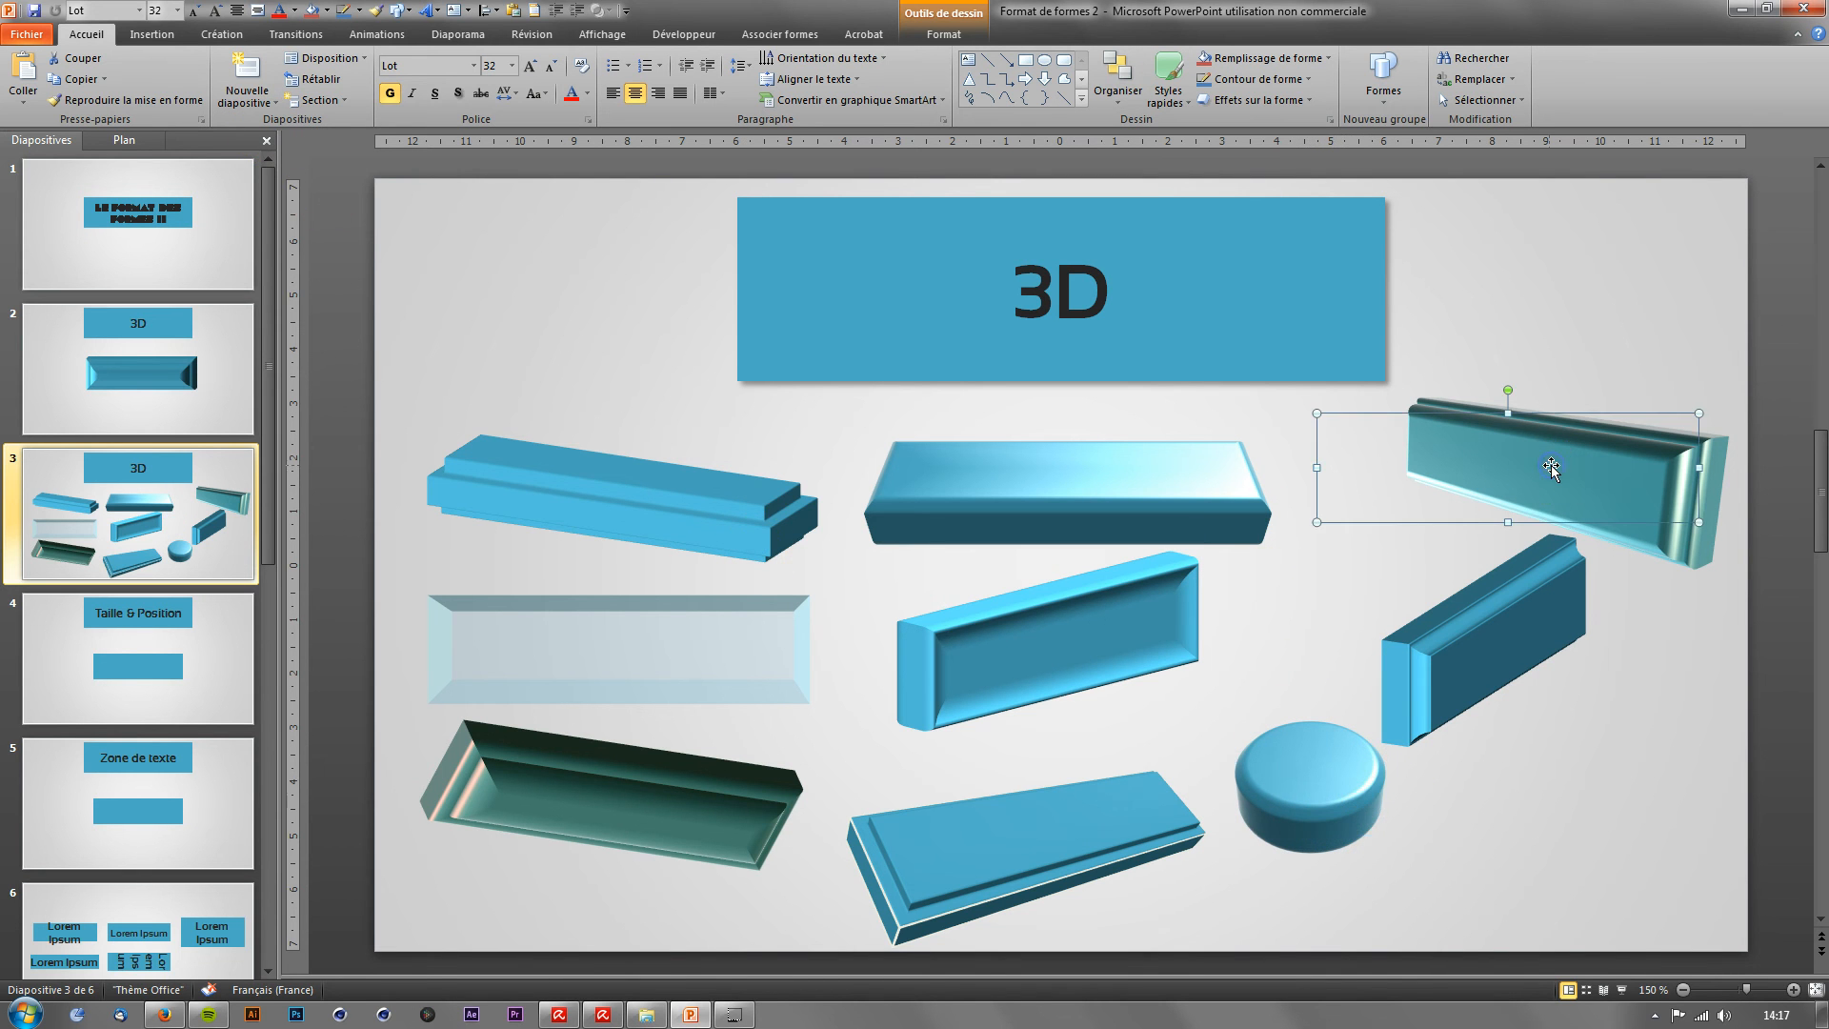
{"action": "left_click", "coordinate": [124, 99]}
{"action": "left_click", "coordinate": [1316, 807]}
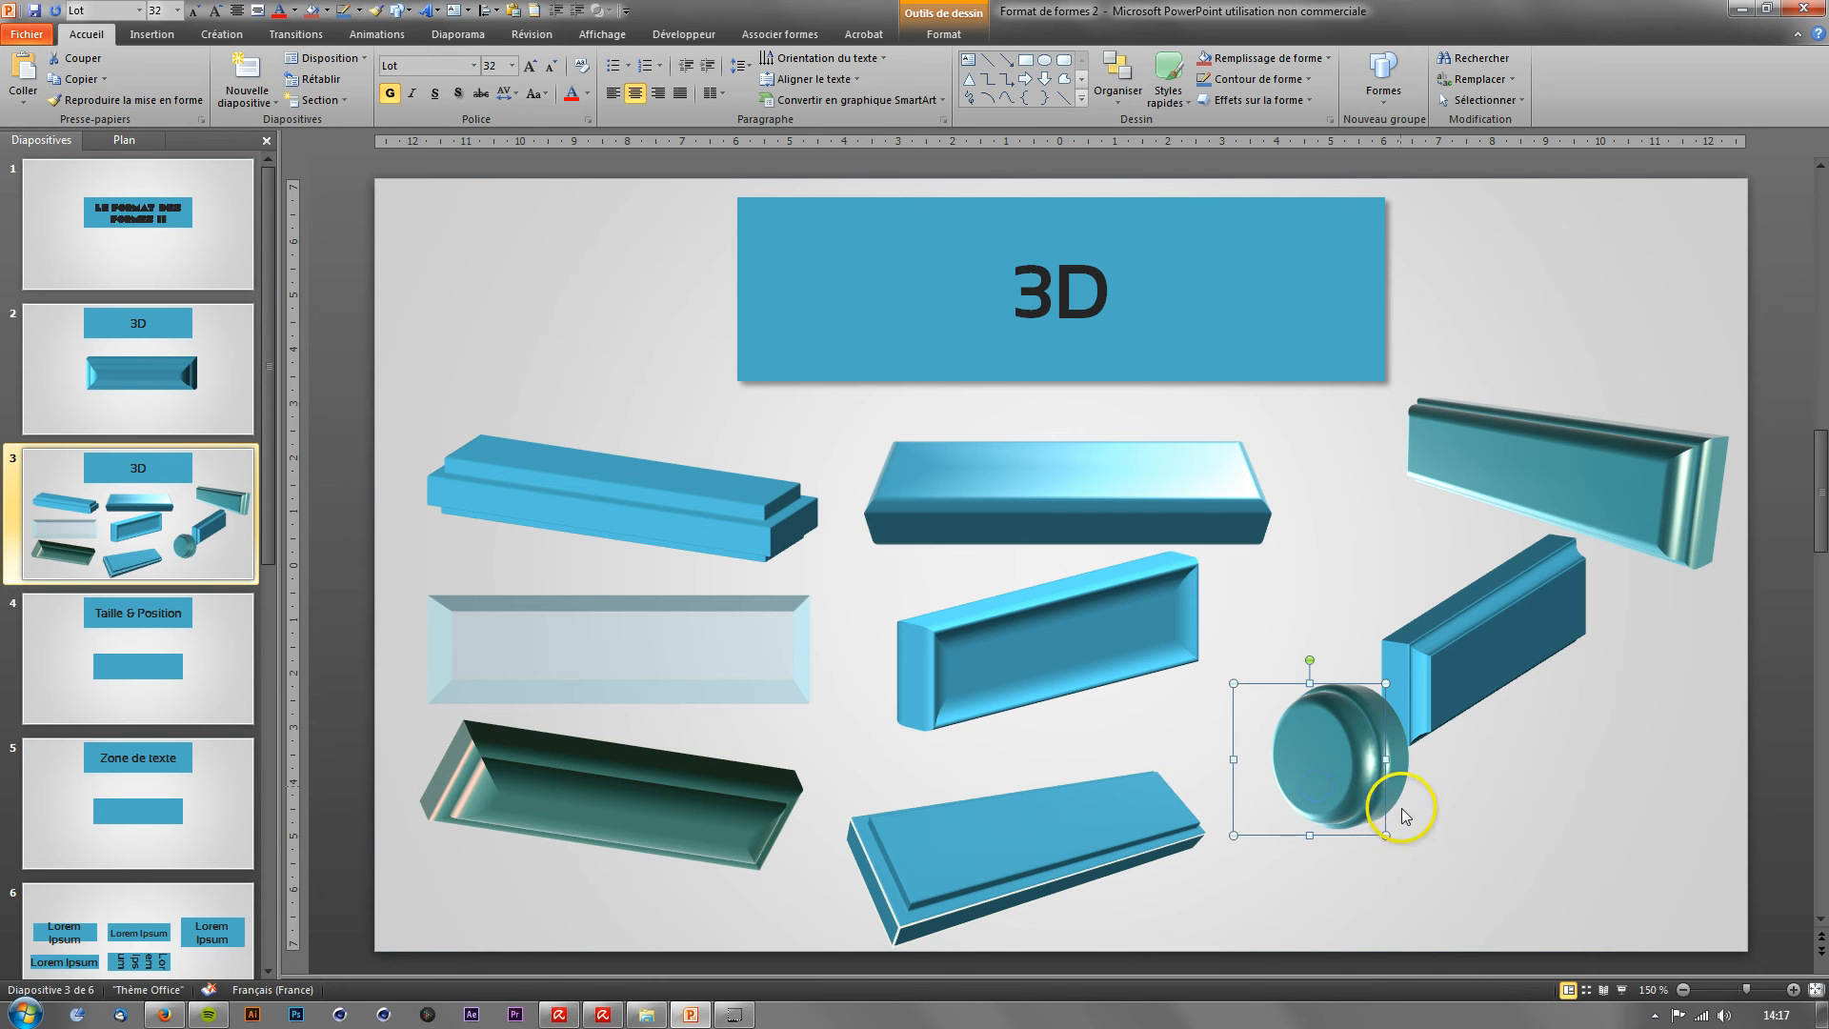
{"action": "left_click_drag", "start_coordinate": [1371, 790], "coordinate": [1619, 774]}
{"action": "left_click", "coordinate": [1687, 655]}
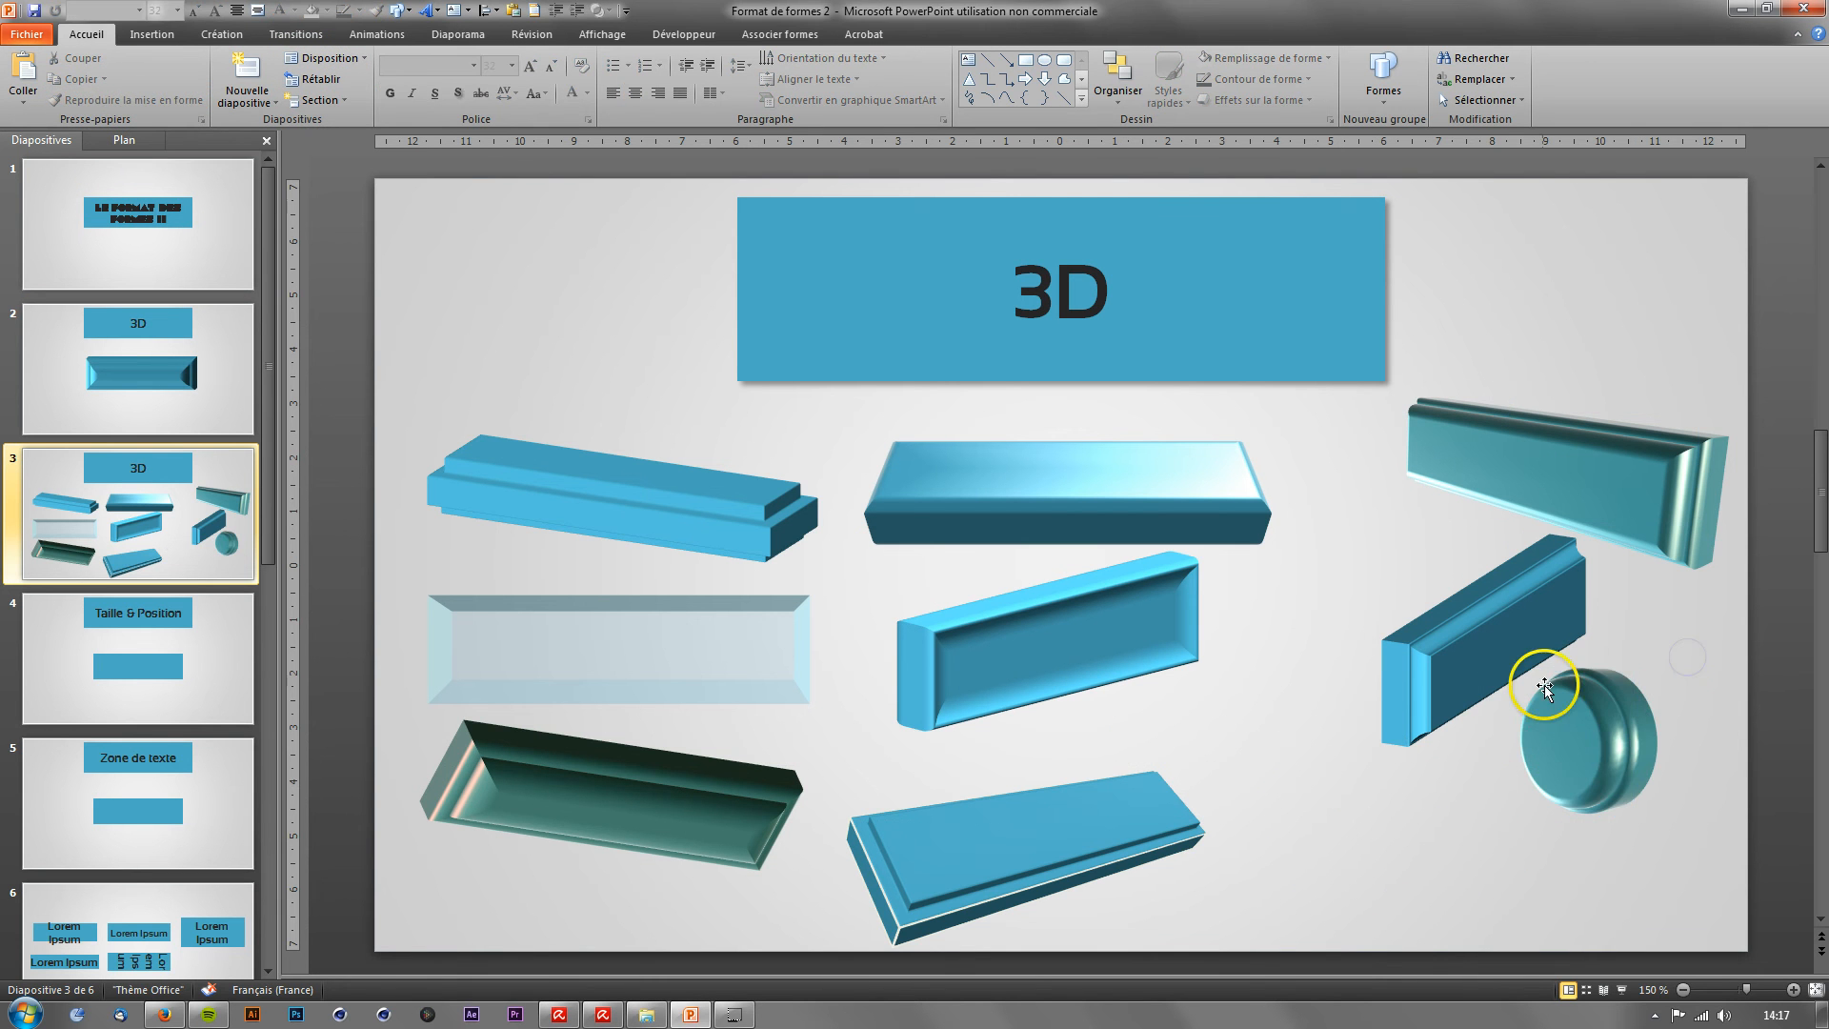
{"action": "left_click", "coordinate": [1612, 762]}
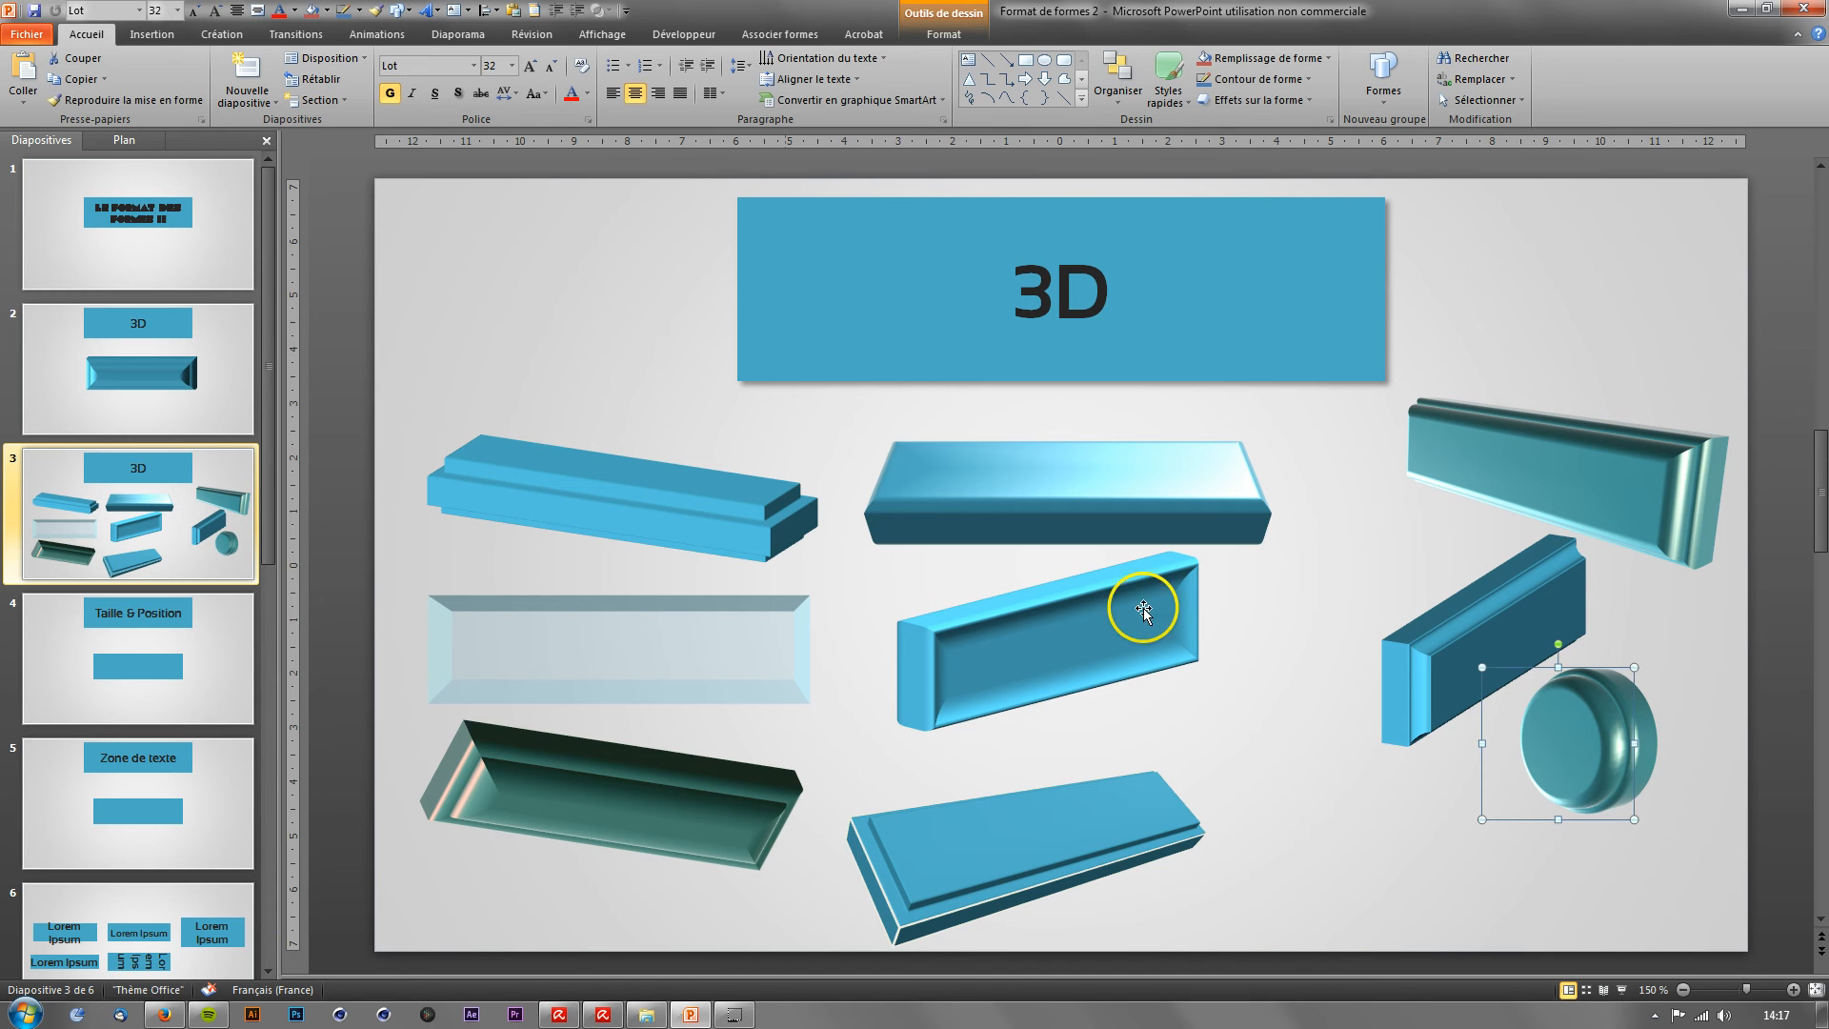
Step: Copy the formatting of the dark blue angled bar on the right onto the circle and move the circle beneath that bar's left end
{"action": "left_click", "coordinate": [1395, 656]}
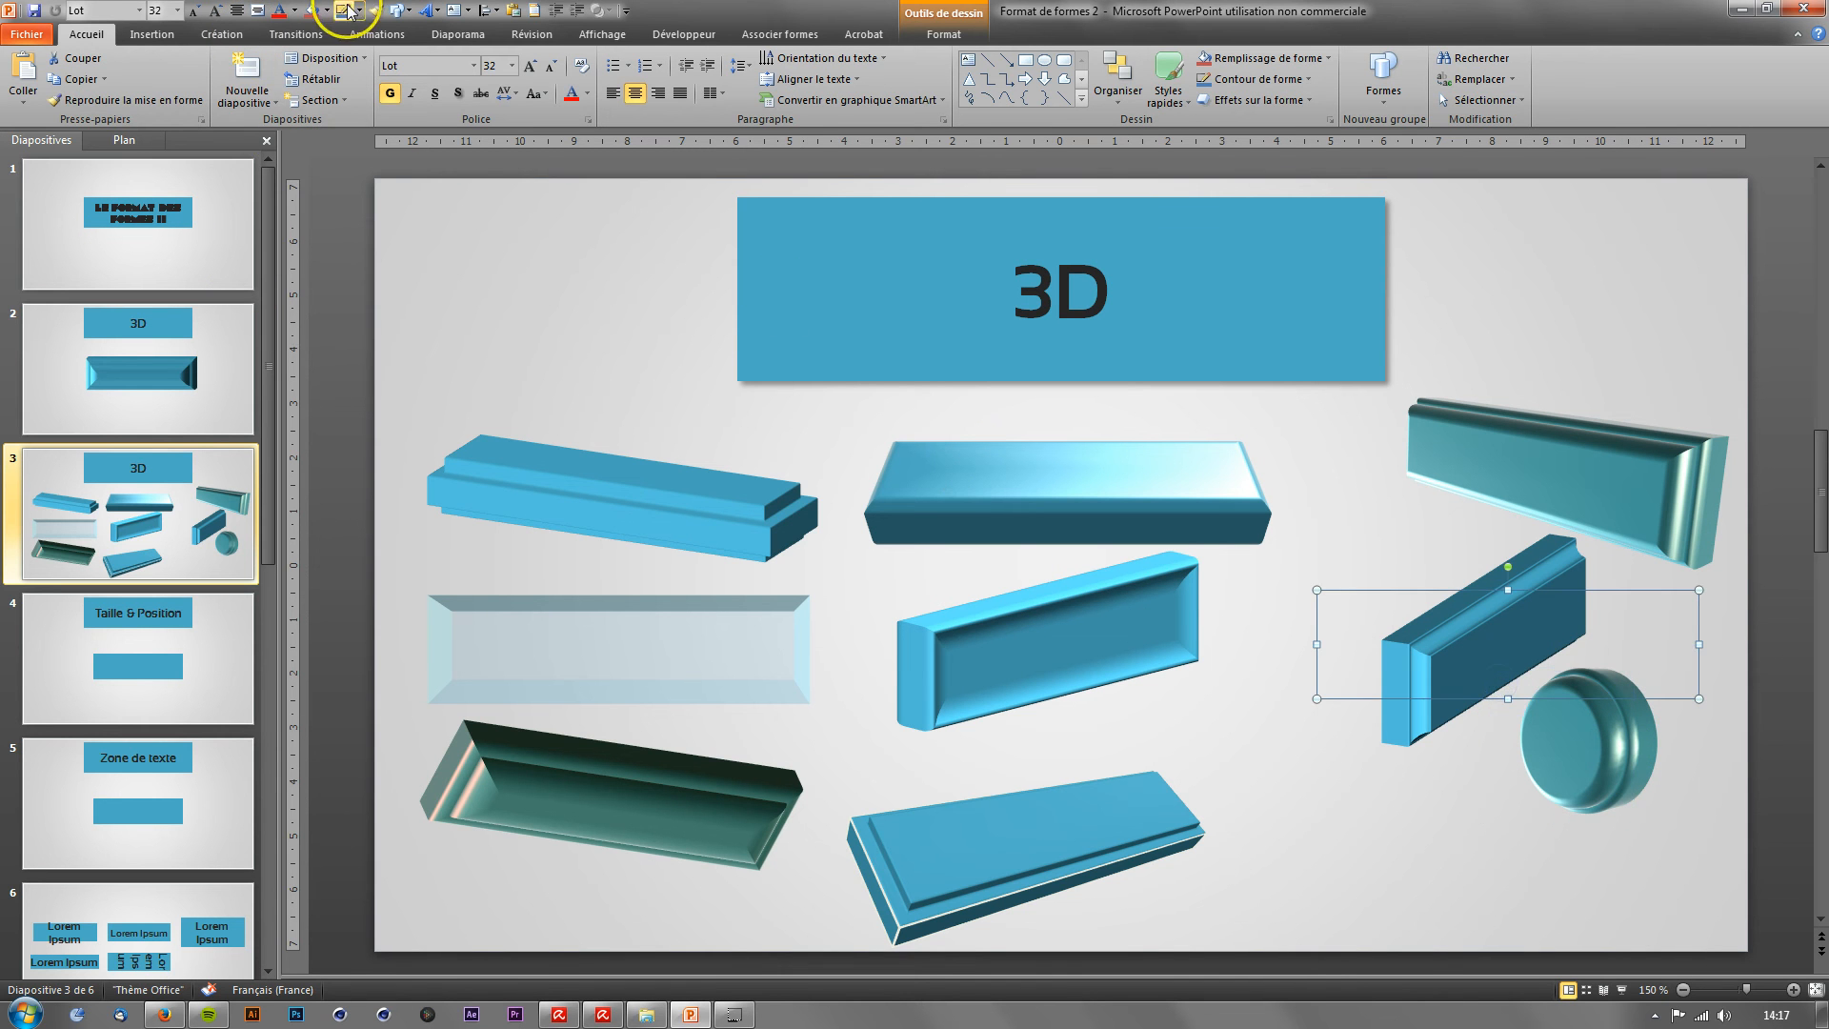
{"action": "left_click", "coordinate": [376, 14]}
{"action": "left_click", "coordinate": [1599, 760]}
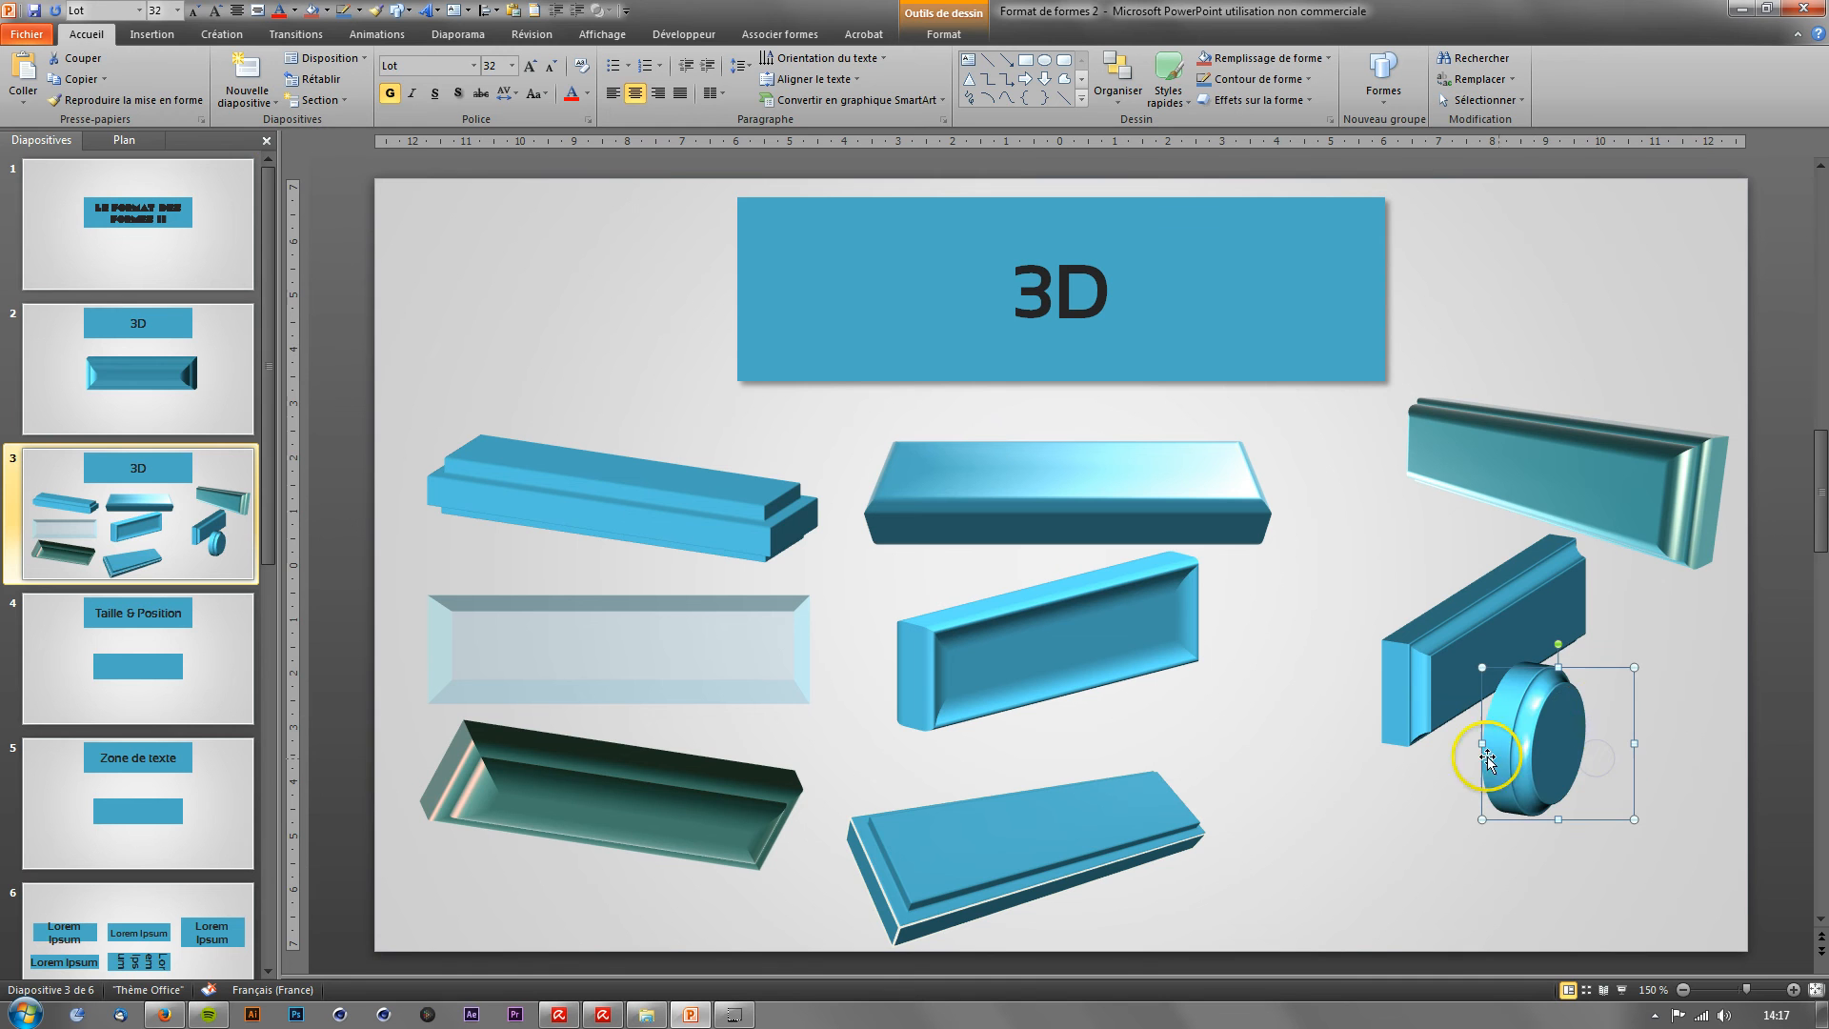
{"action": "left_click_drag", "start_coordinate": [1529, 749], "coordinate": [1354, 817]}
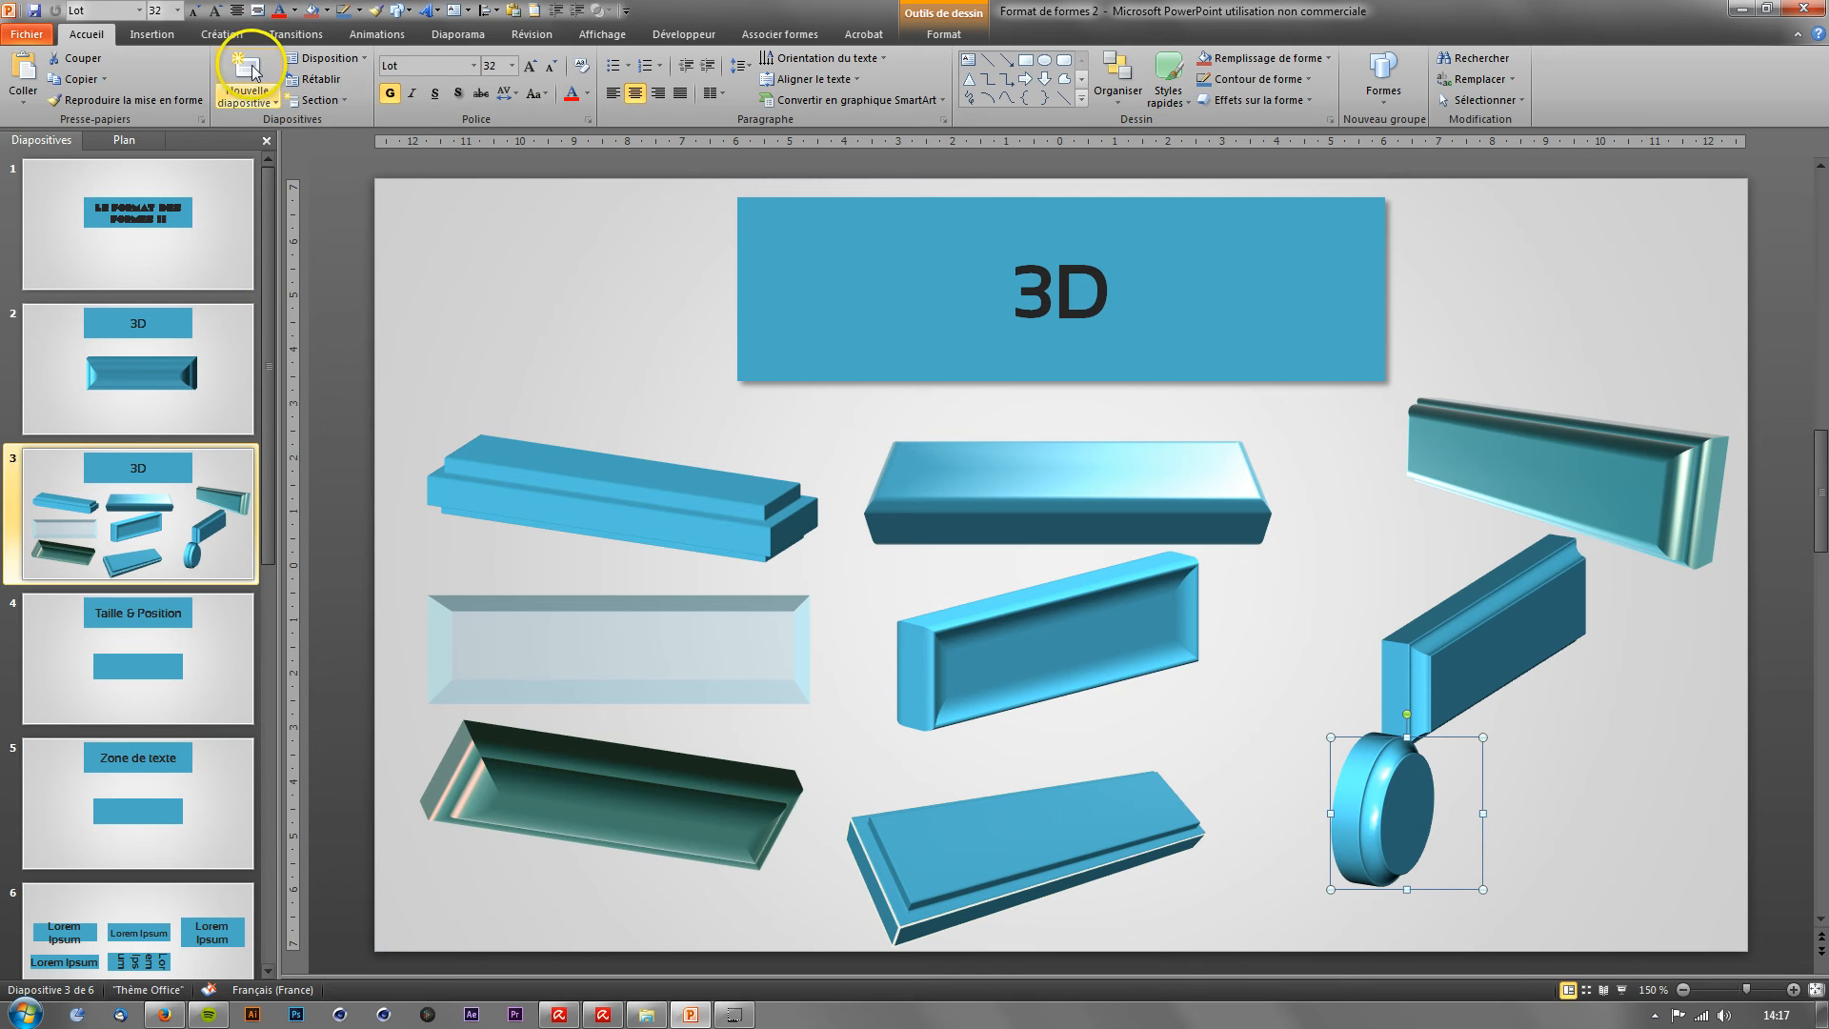
Step: Go to slide 2 and delete the bevelled bar below the title
{"action": "left_click", "coordinate": [131, 329]}
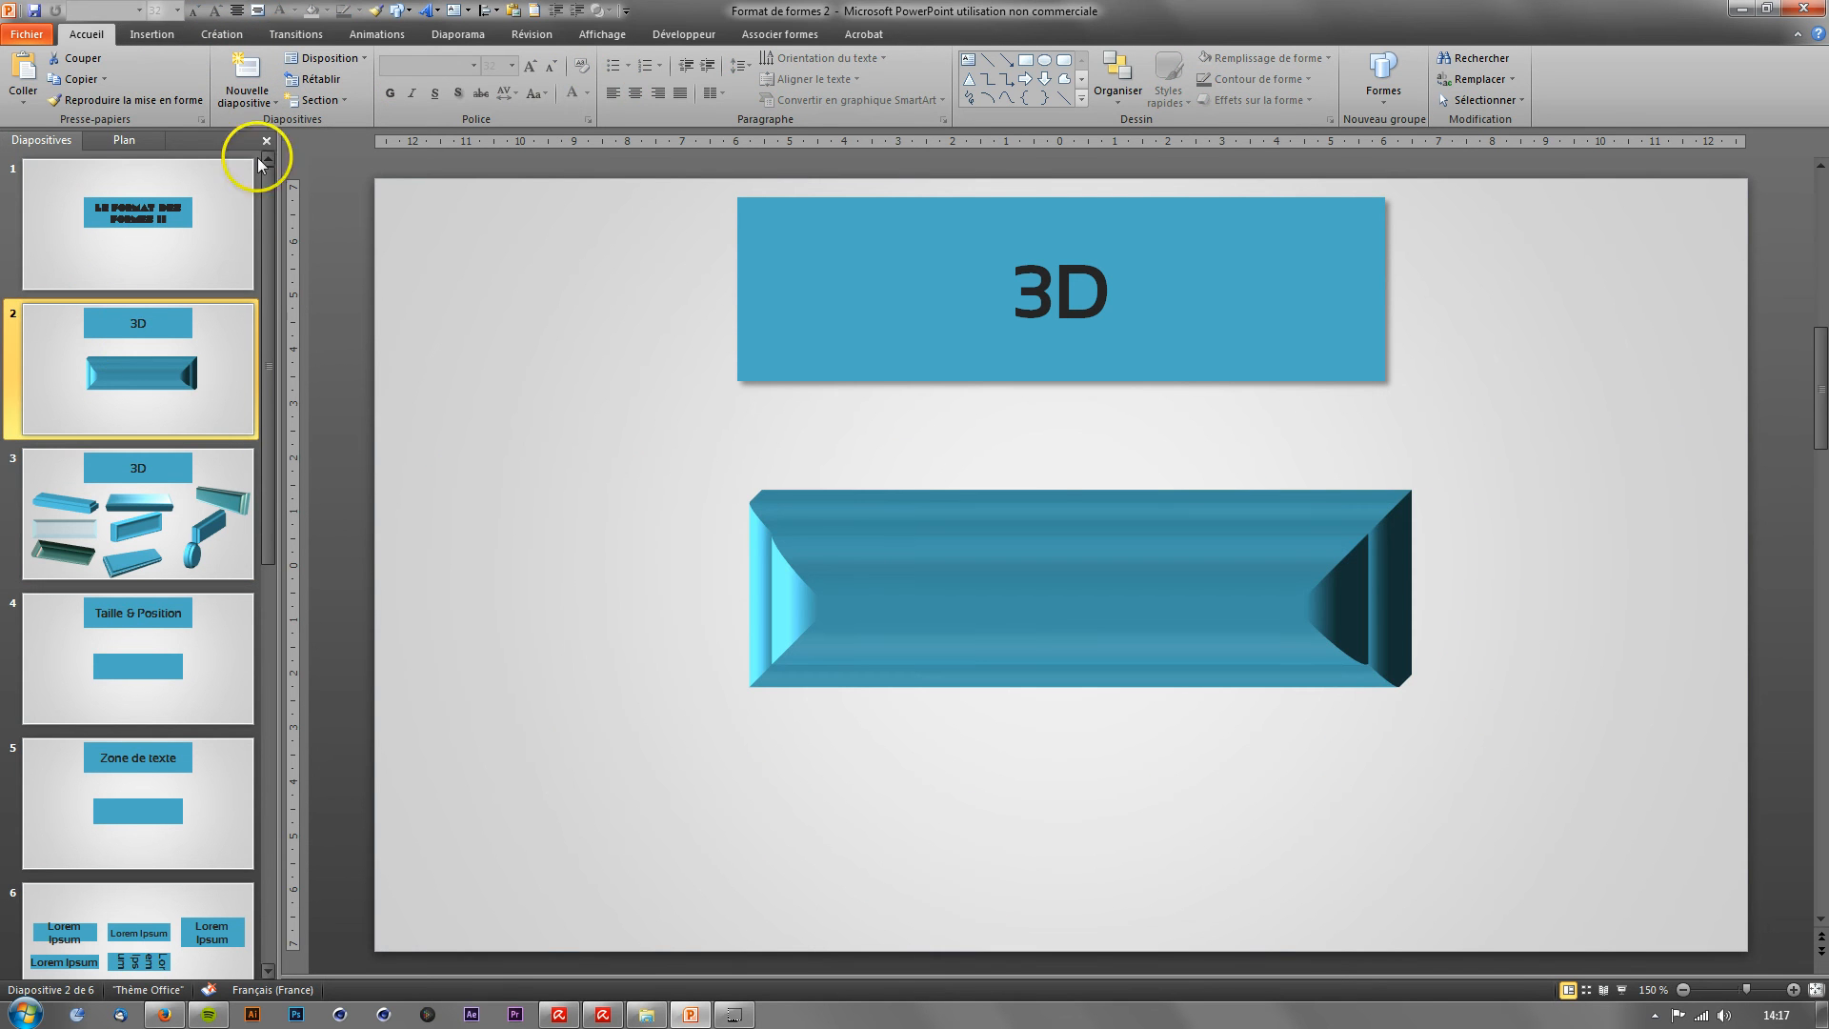
{"action": "left_click", "coordinate": [883, 494]}
{"action": "key", "text": "Delete"}
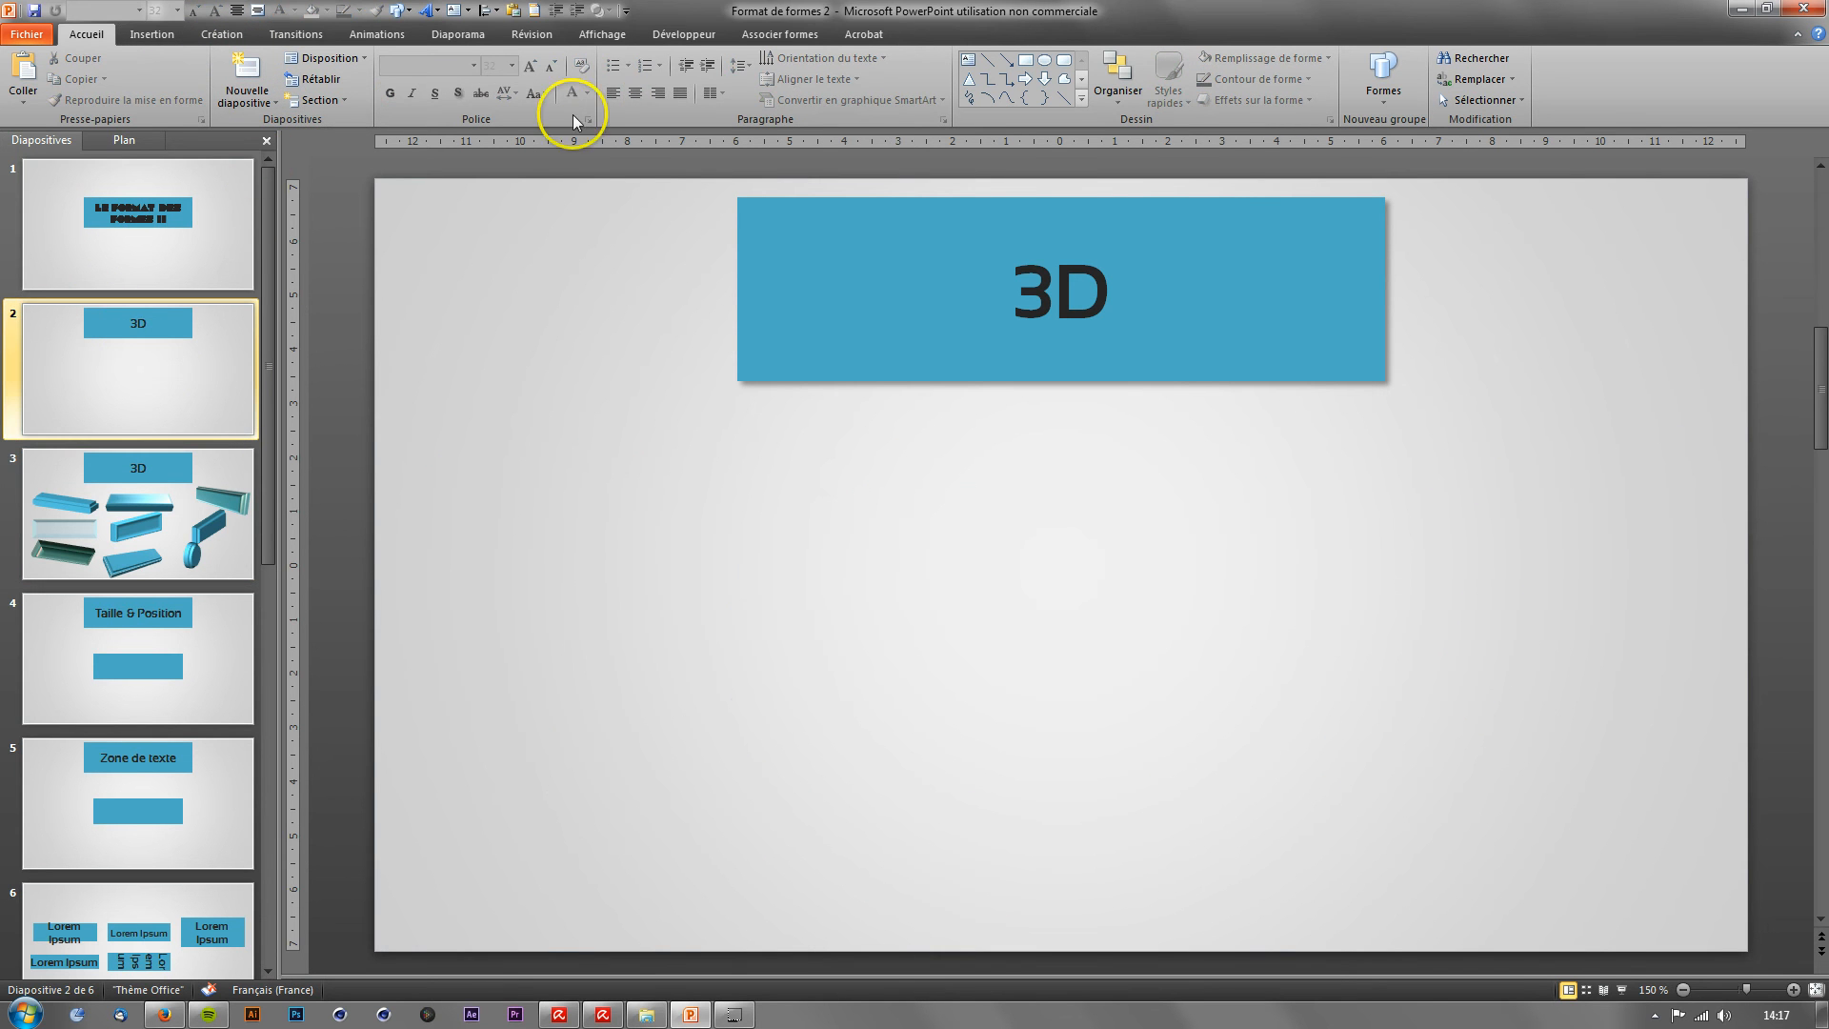
Step: Draw a five-pointed star on the left half of slide 2 and lower it slightly beneath the title
{"action": "left_click", "coordinate": [152, 35]}
{"action": "left_click", "coordinate": [247, 91]}
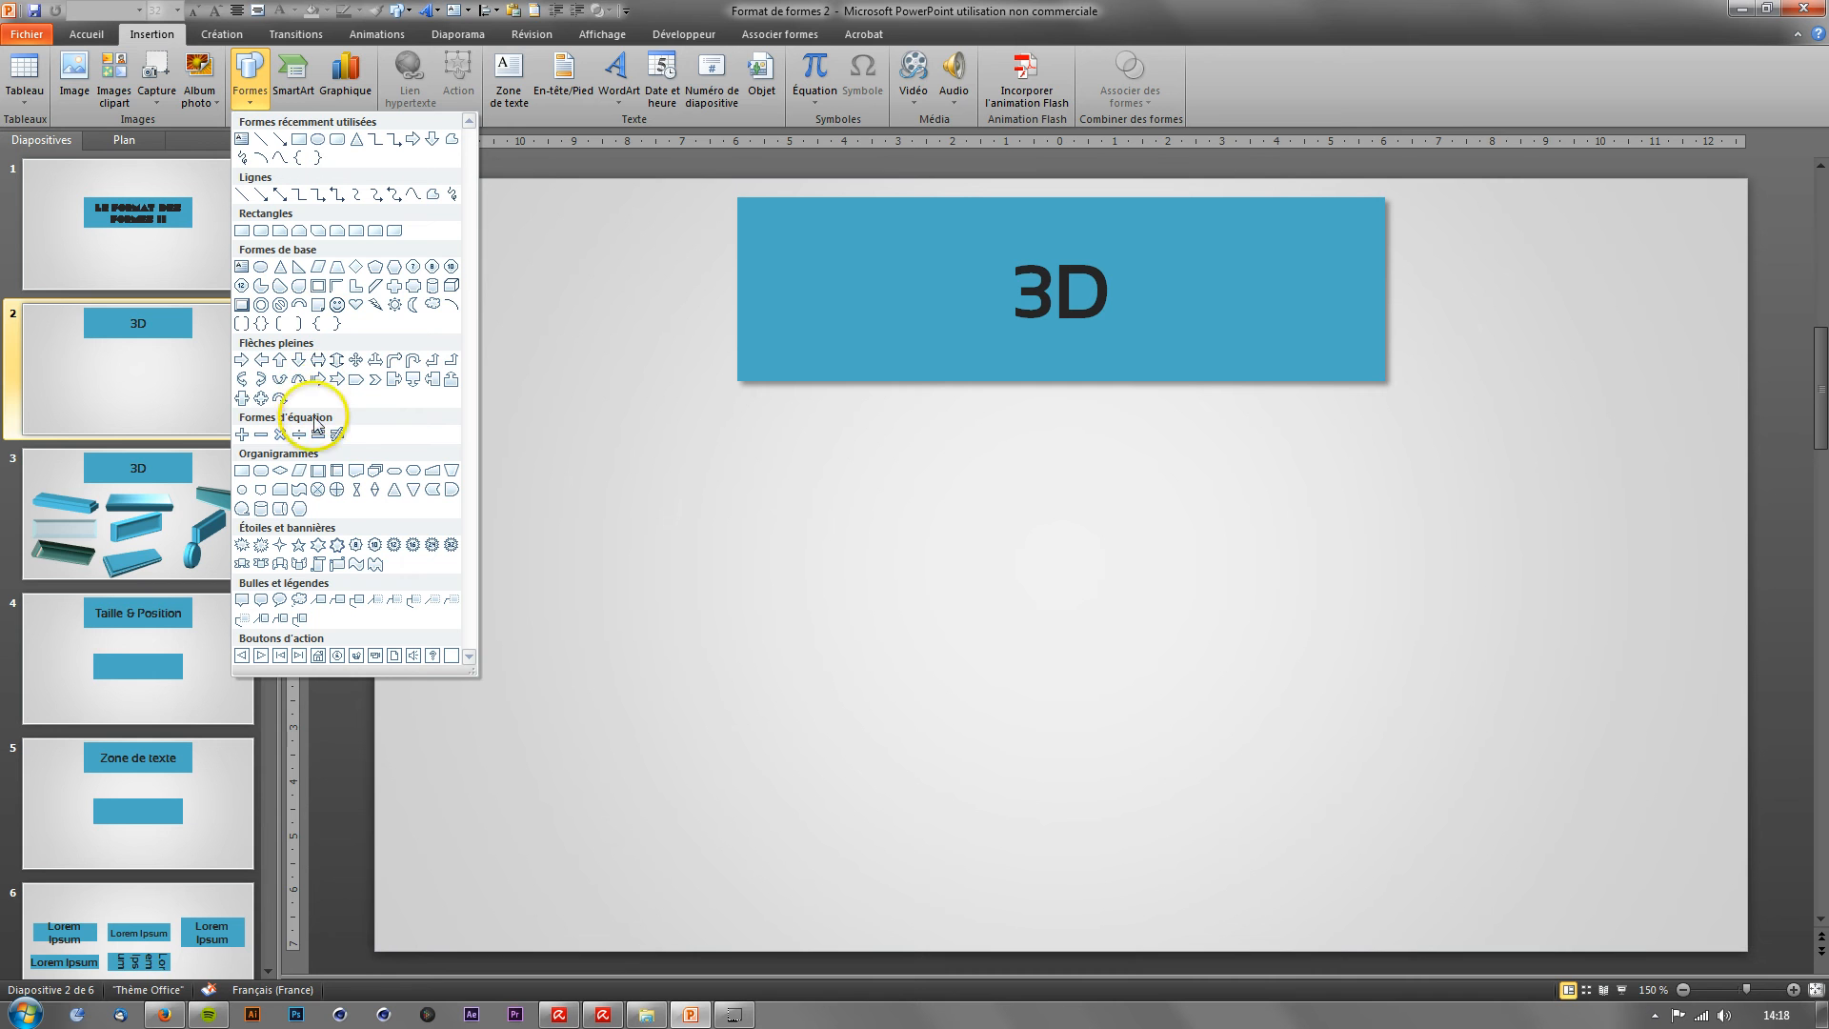
{"action": "left_click", "coordinate": [298, 544]}
{"action": "left_click_drag", "start_coordinate": [640, 458], "coordinate": [834, 630]}
{"action": "left_click_drag", "start_coordinate": [736, 519], "coordinate": [737, 578]}
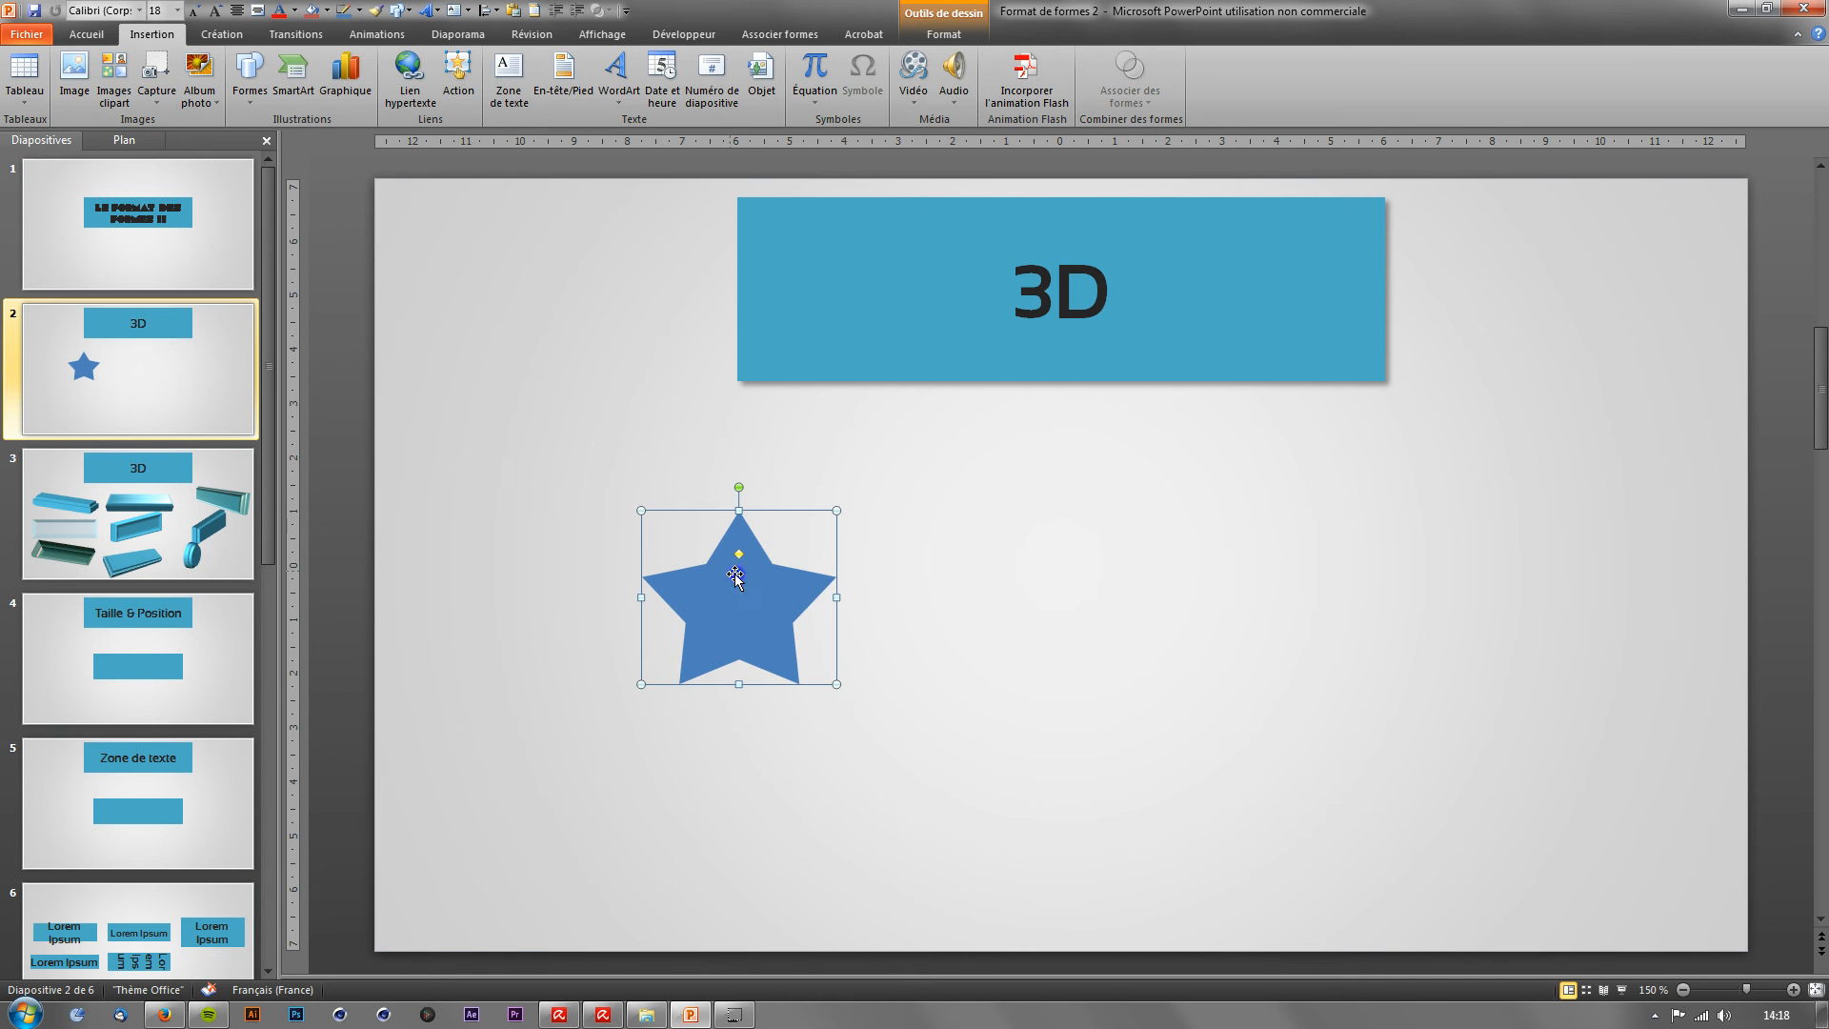
Step: Fill the star with the standard orange colour
{"action": "left_click", "coordinate": [328, 12]}
{"action": "left_click", "coordinate": [340, 150]}
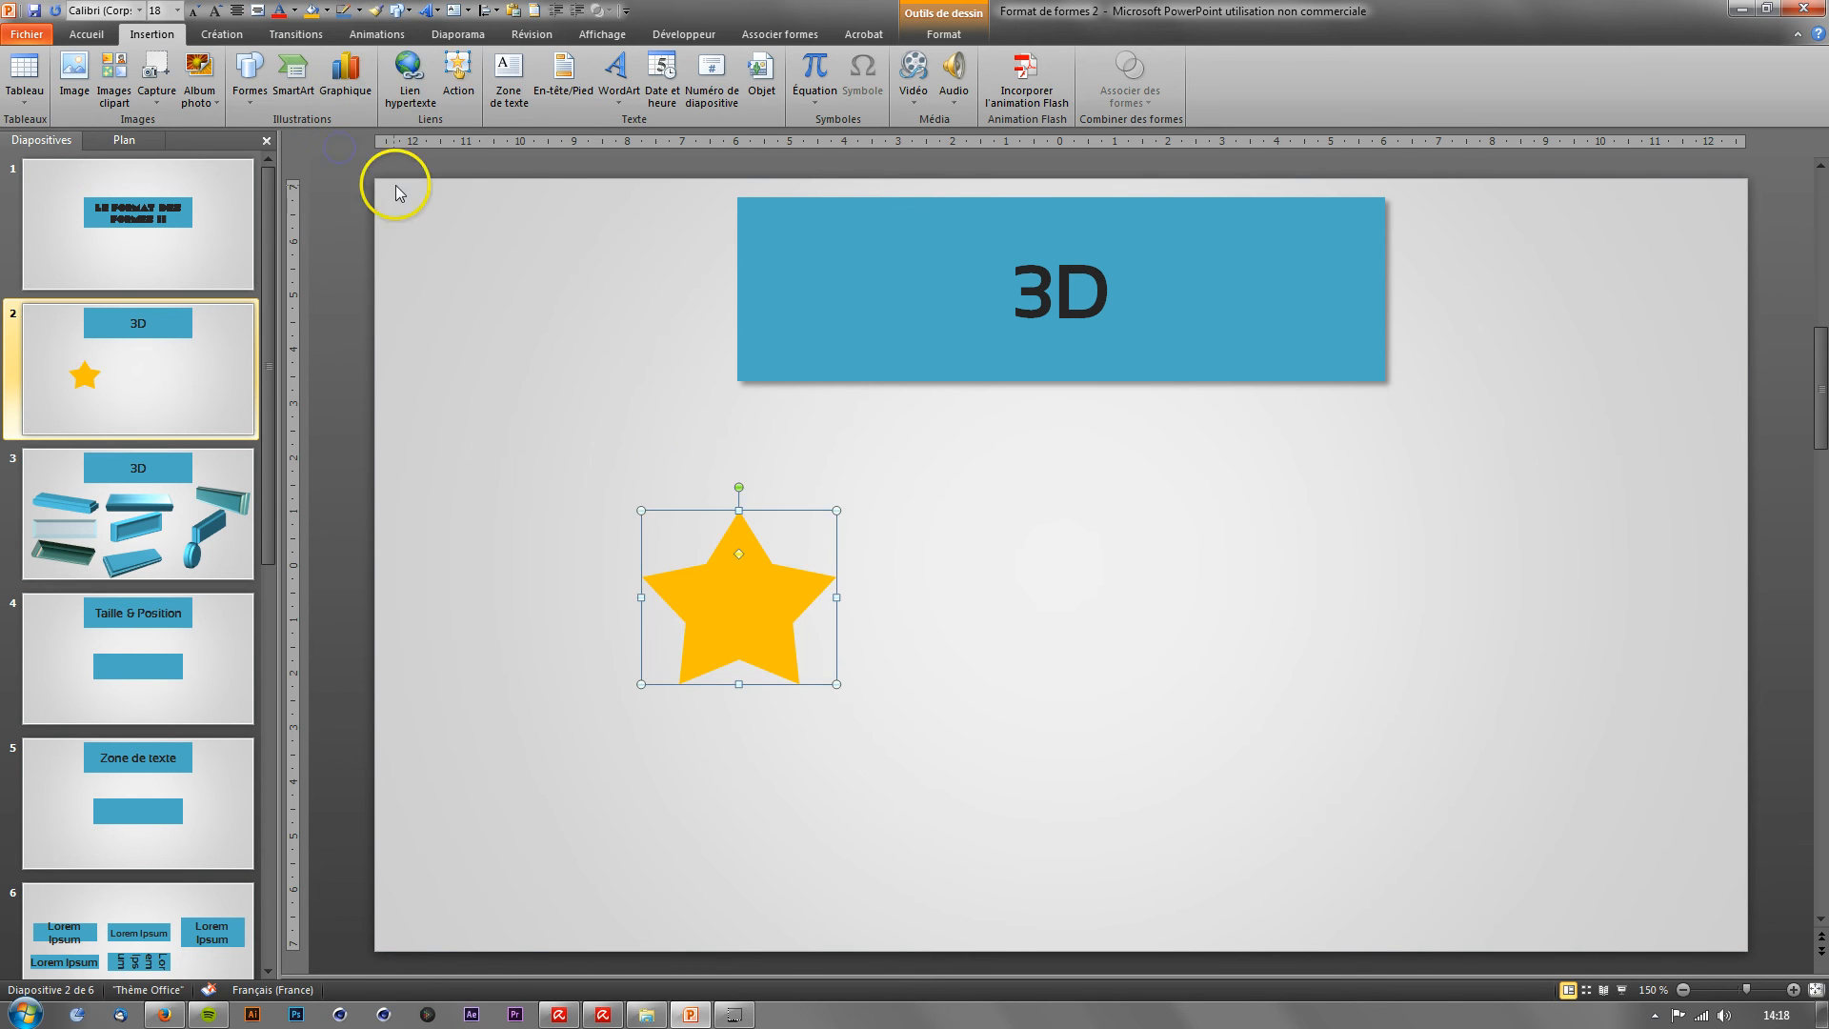
{"action": "left_click", "coordinate": [397, 183]}
Step: Open the star's shape format settings and apply the parallel 3D rotation preset with X 334° and Y 18°
{"action": "right_click", "coordinate": [719, 605]}
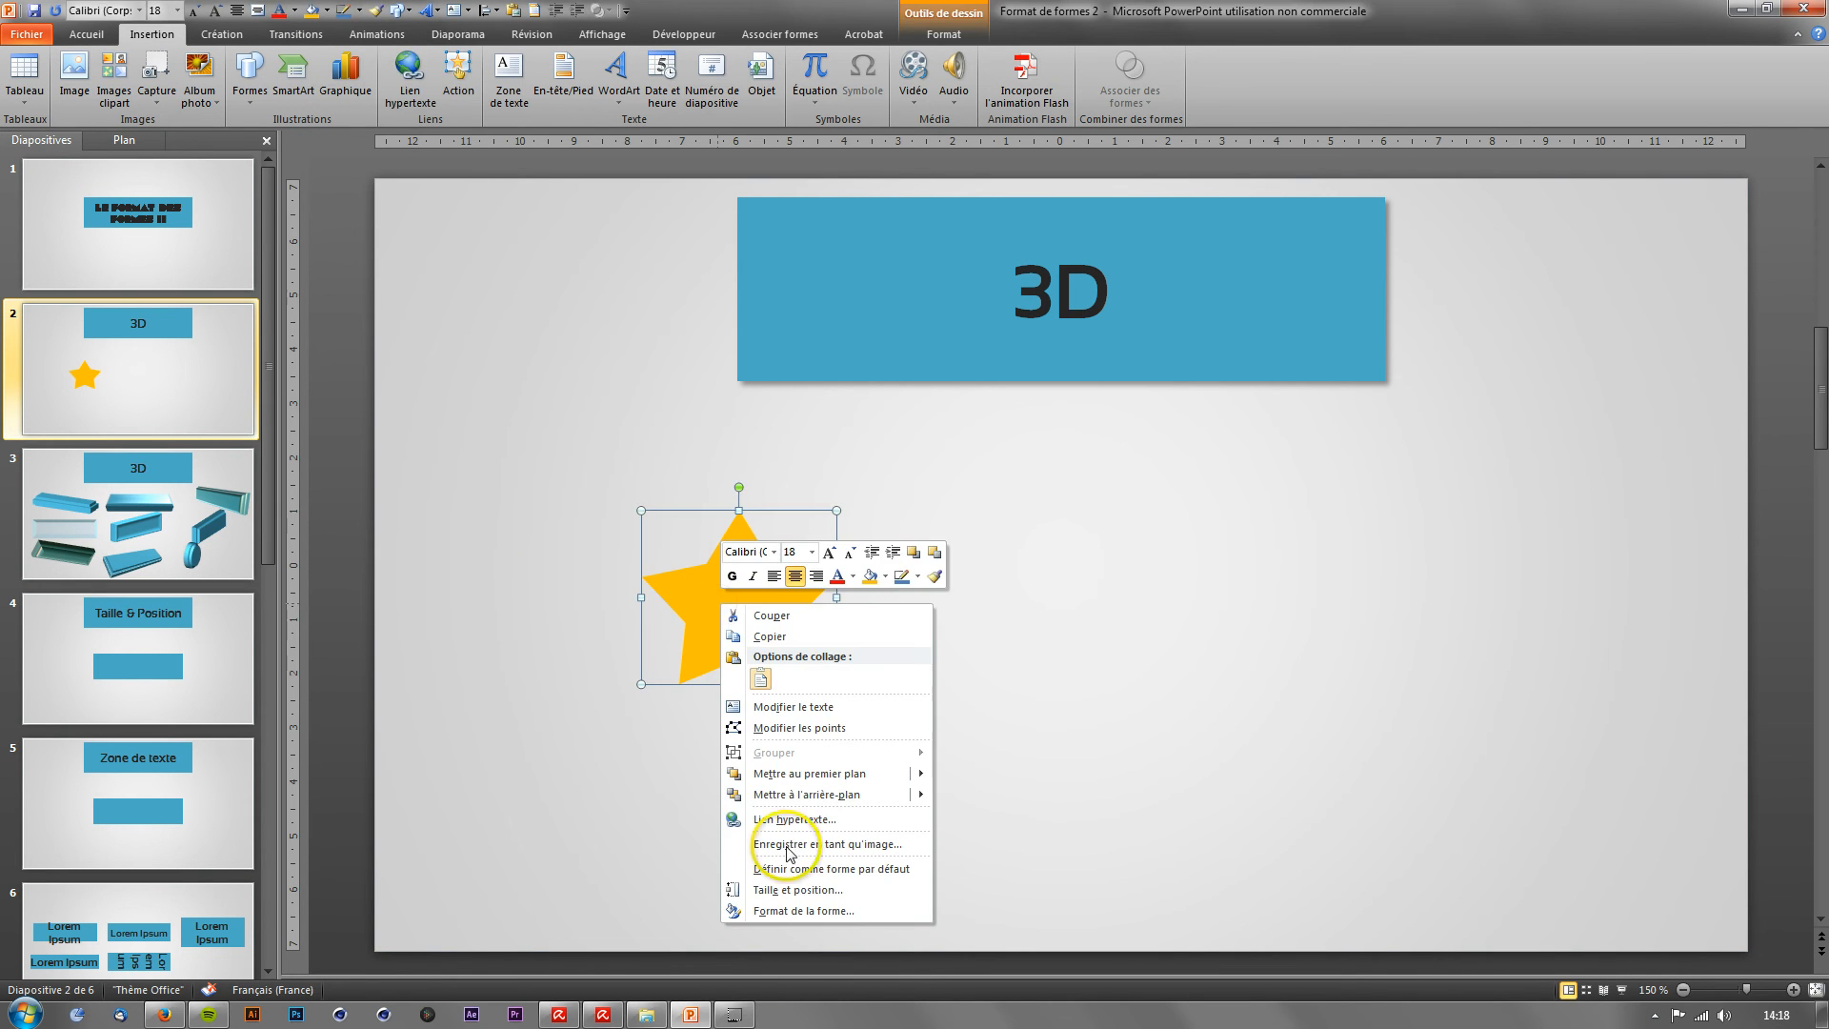
{"action": "left_click", "coordinate": [814, 911]}
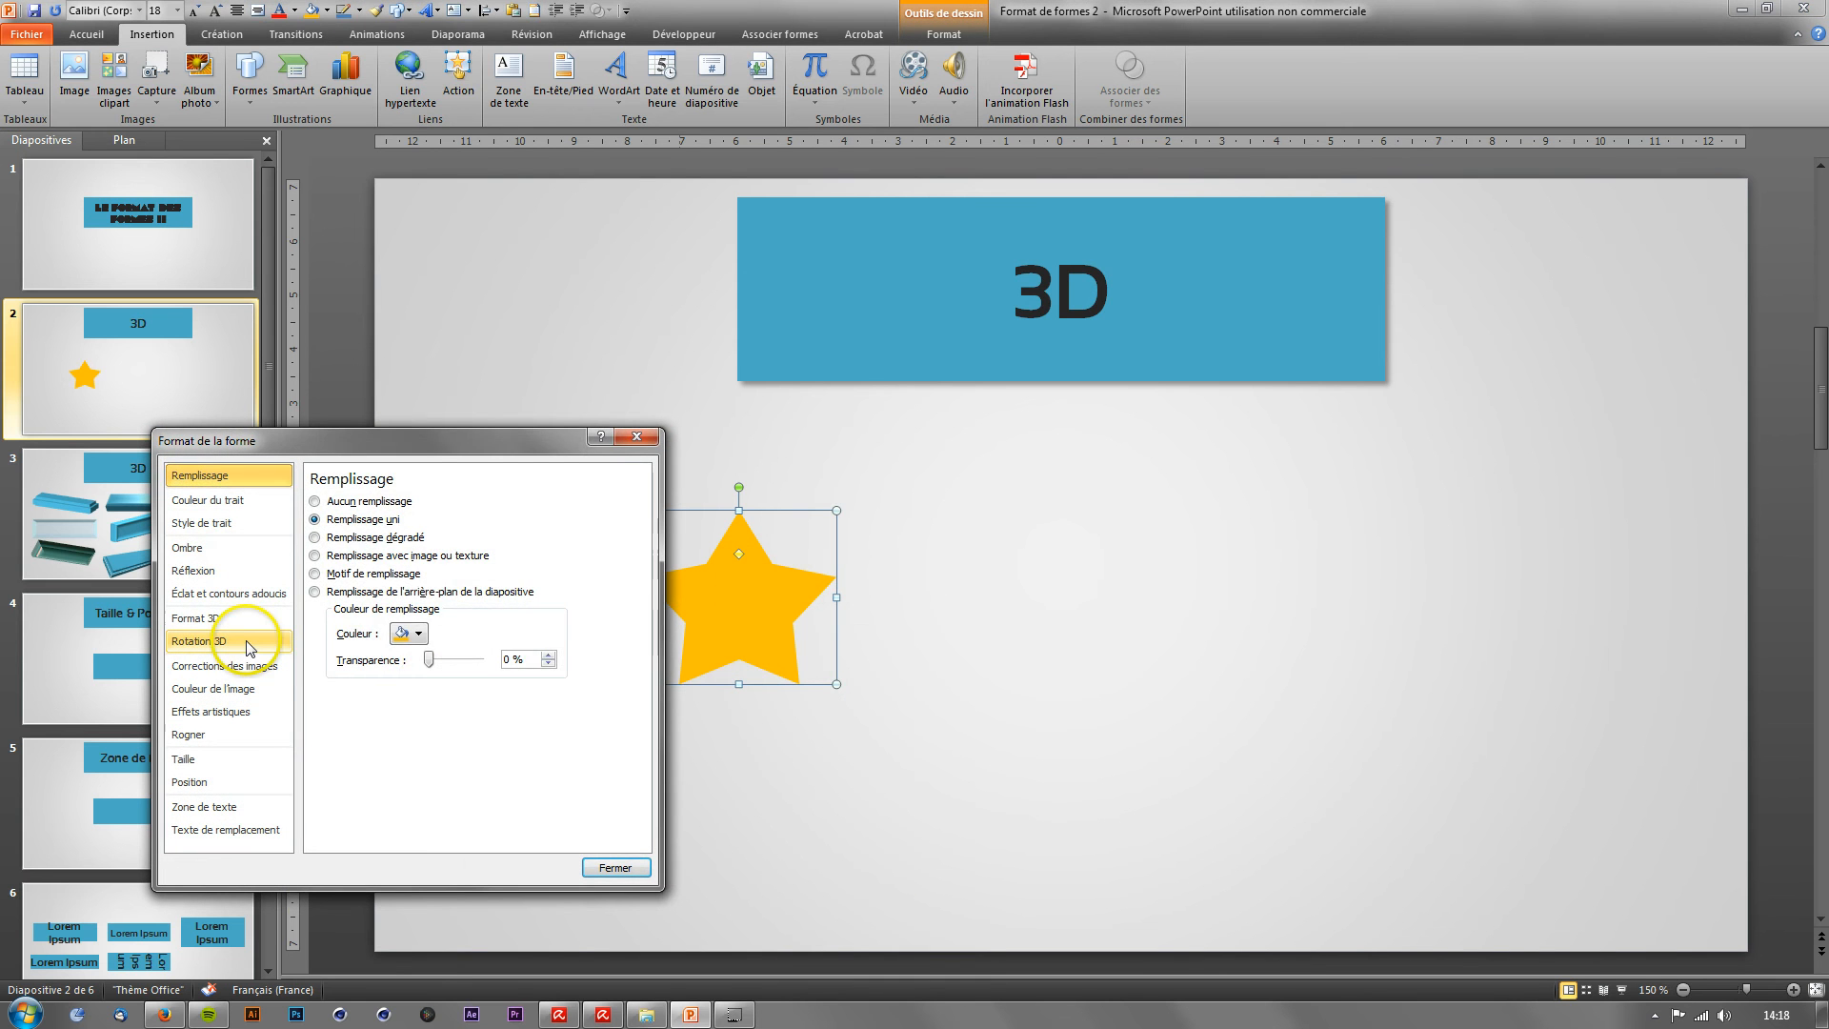
{"action": "left_click", "coordinate": [246, 642]}
{"action": "left_click", "coordinate": [453, 510]}
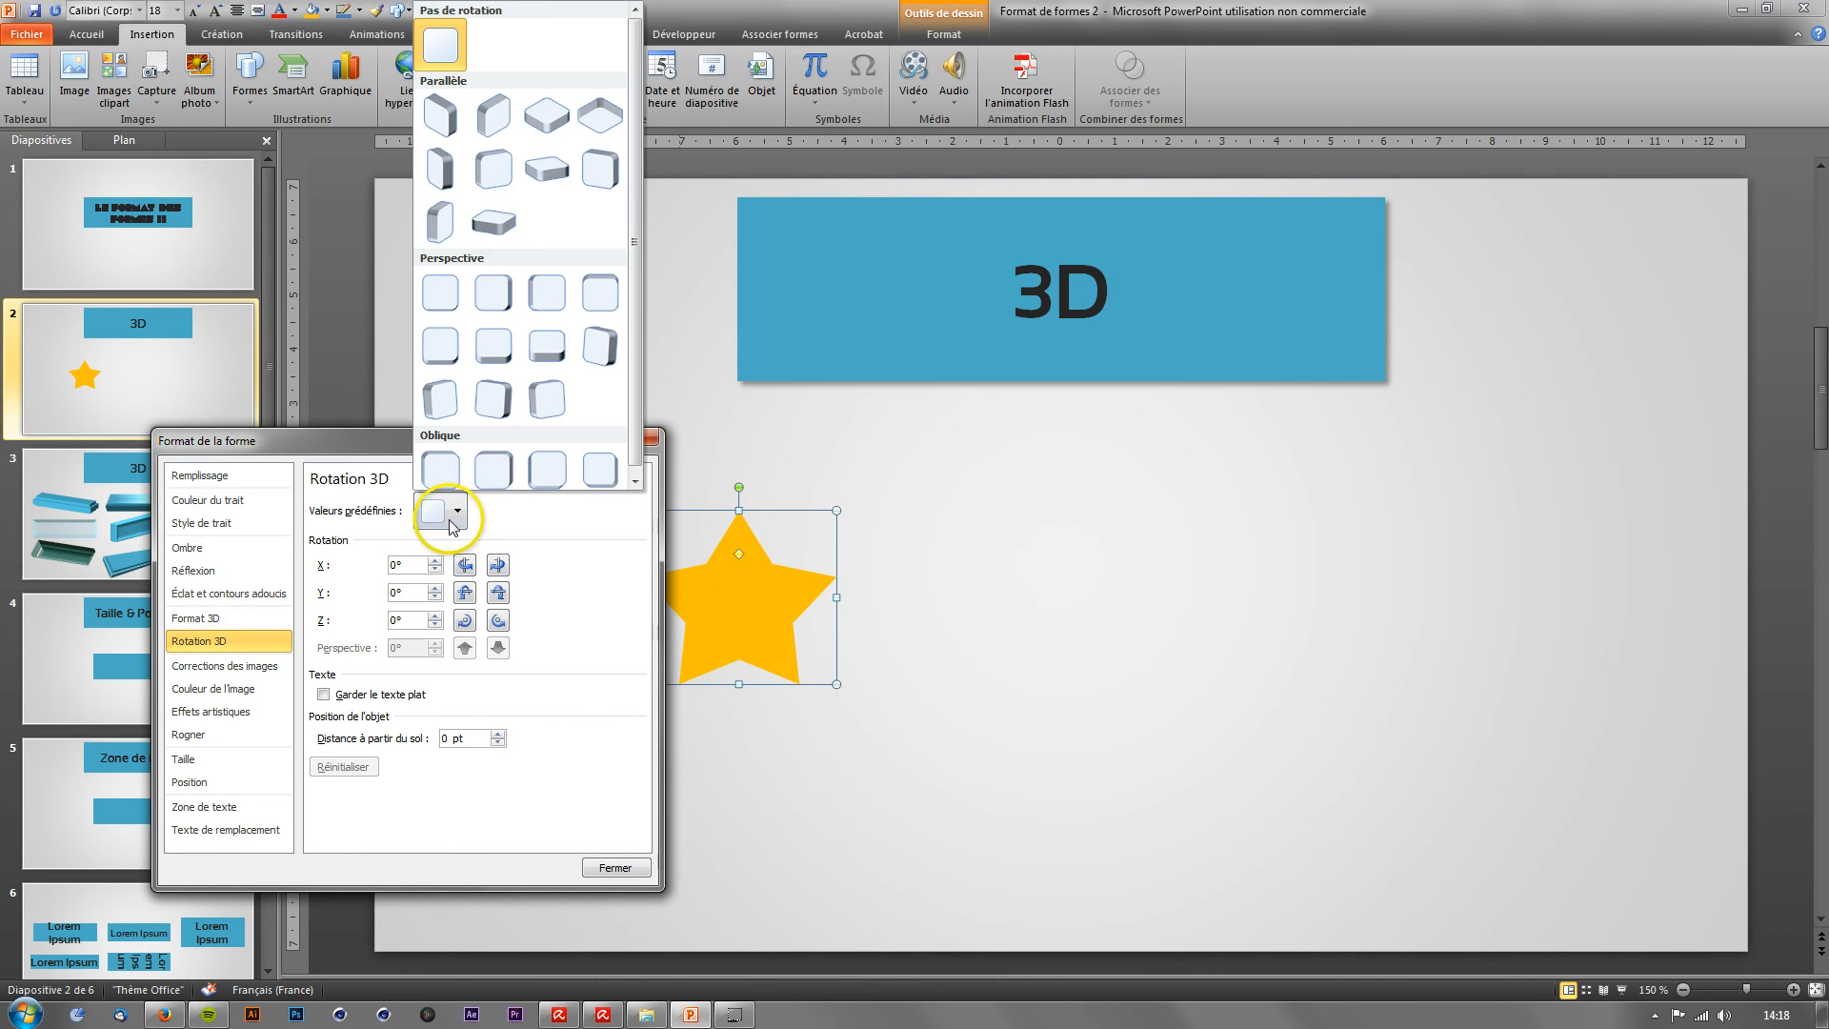
{"action": "left_click", "coordinate": [493, 169]}
Step: Give the star the first bevel style on both its top and bottom faces, 6 pt wide and high
{"action": "left_click", "coordinate": [229, 618]}
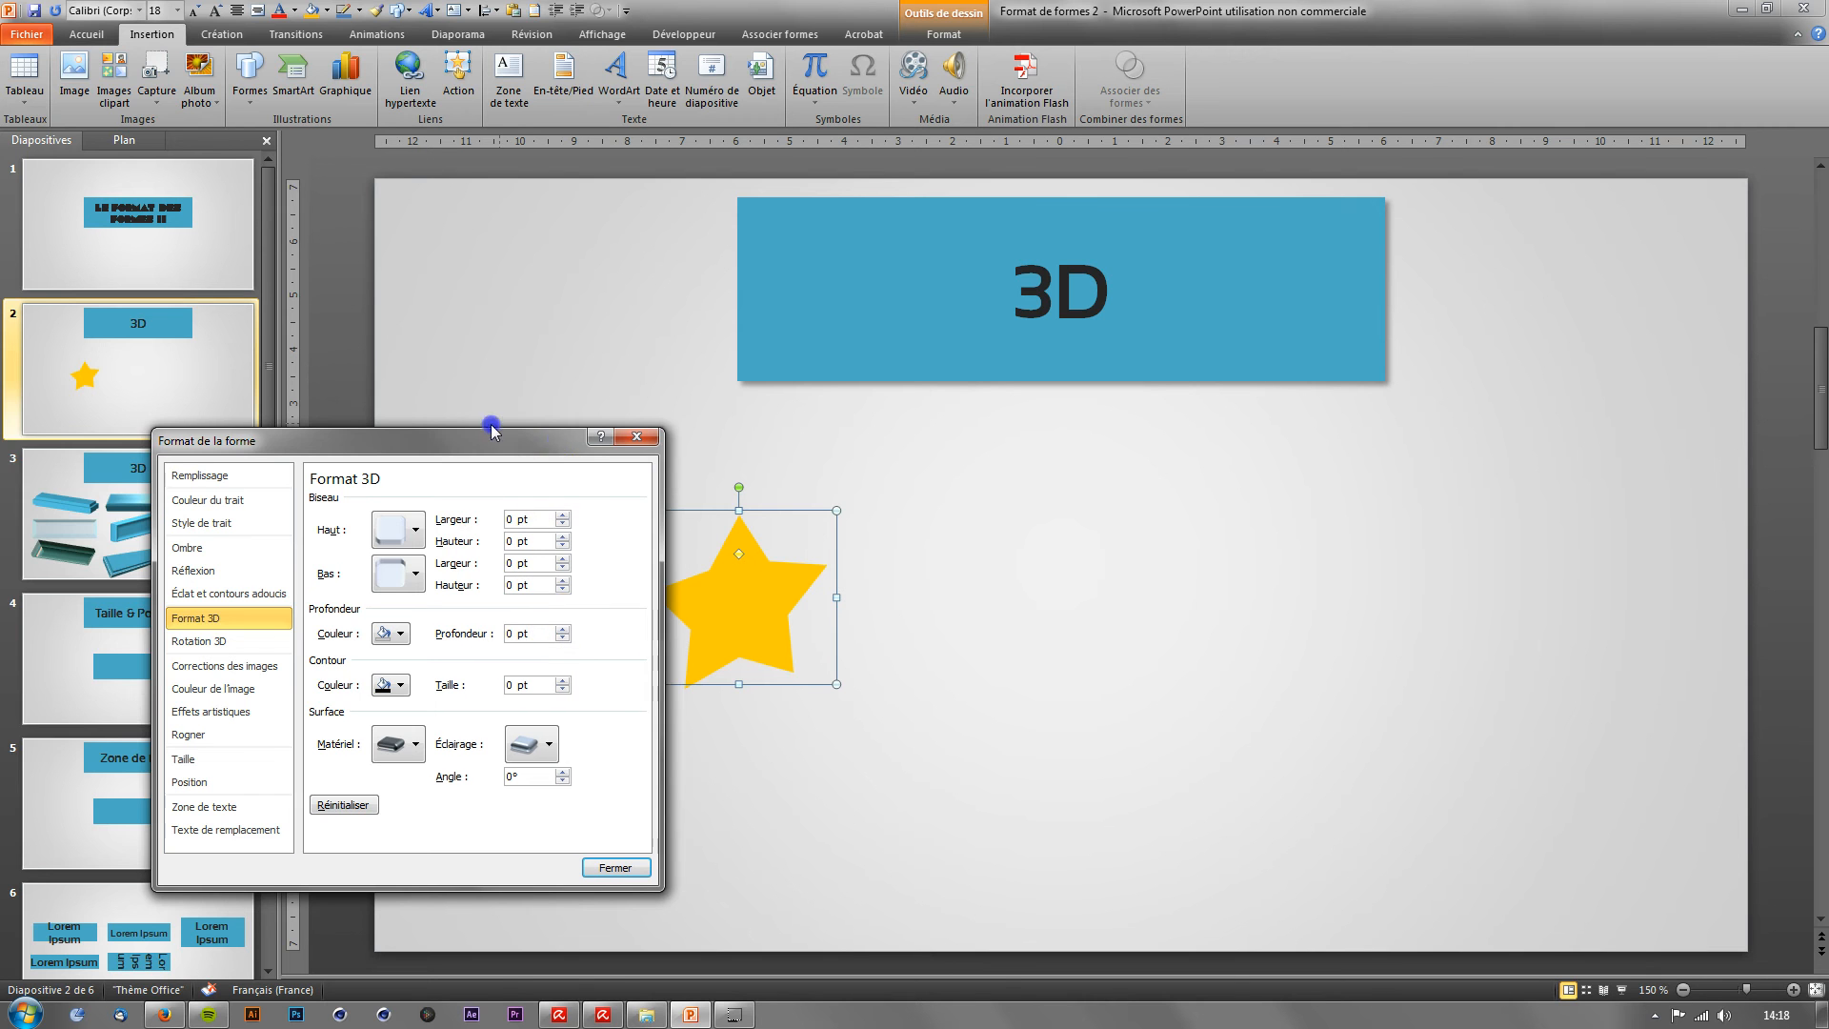
{"action": "left_click_drag", "start_coordinate": [545, 439], "coordinate": [345, 395]}
{"action": "left_click", "coordinate": [216, 499]}
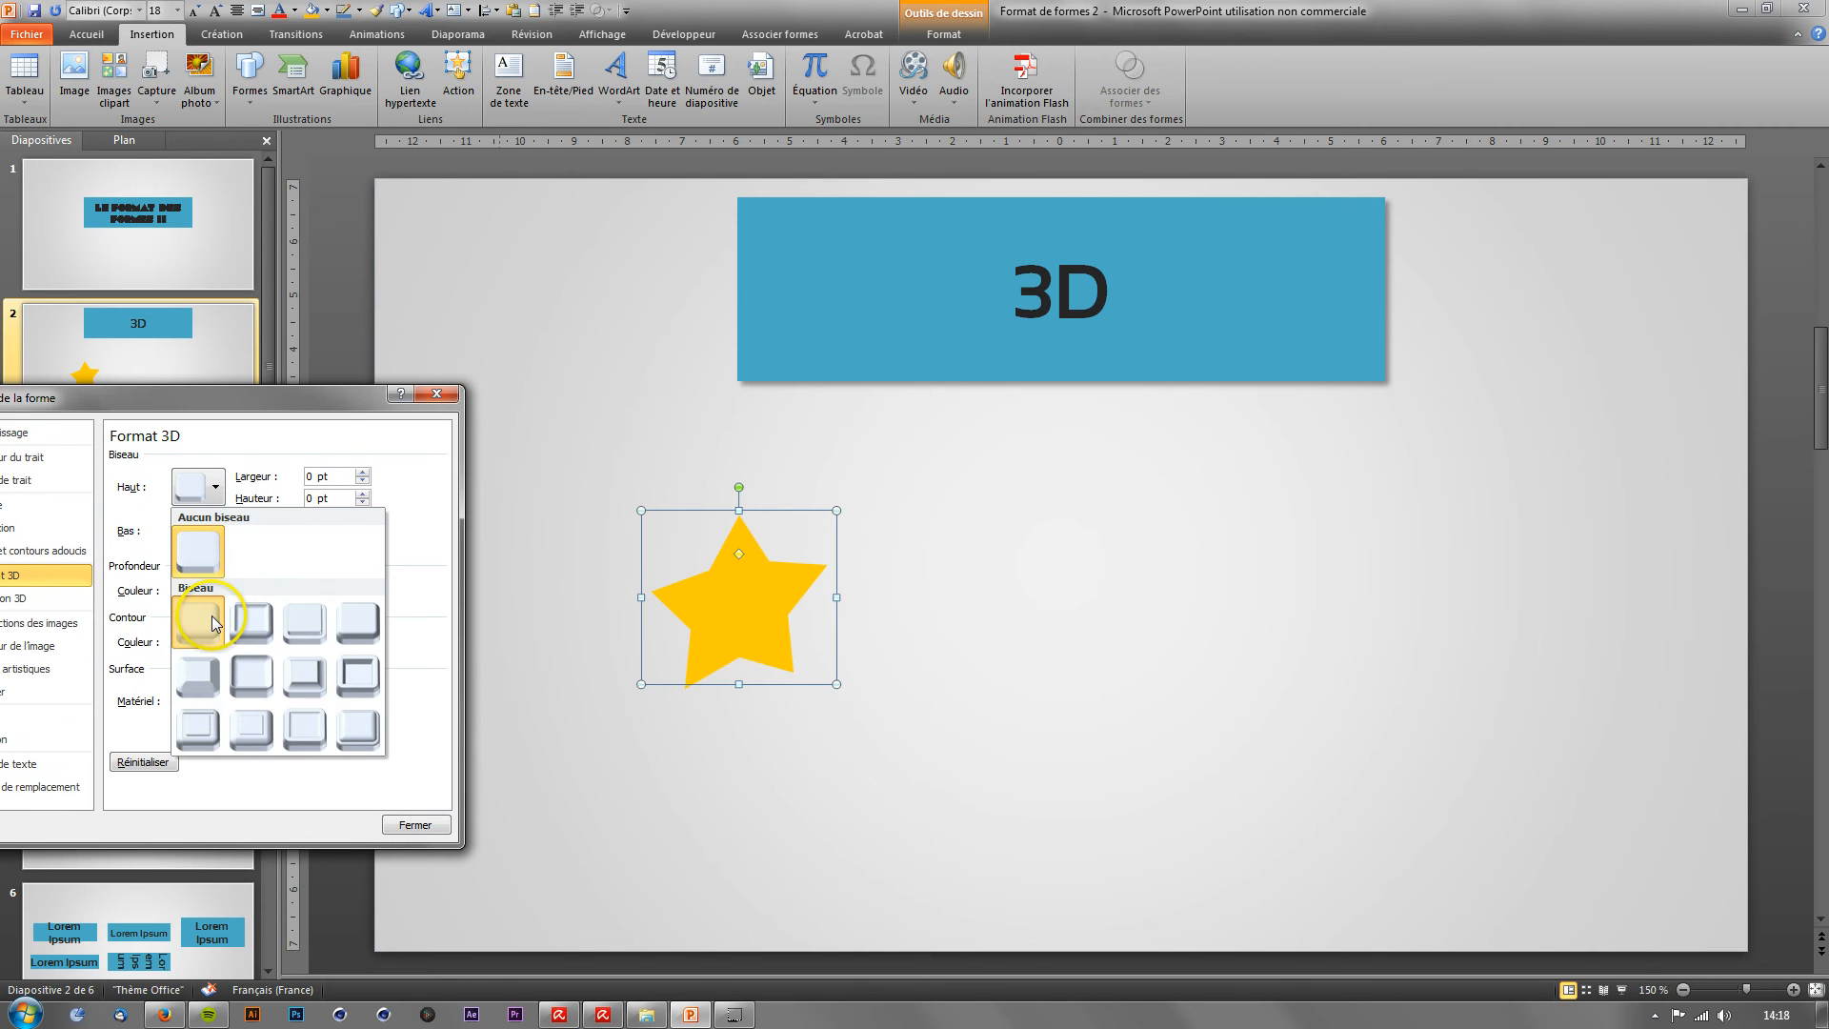
{"action": "left_click", "coordinate": [212, 614]}
{"action": "left_click", "coordinate": [213, 531]}
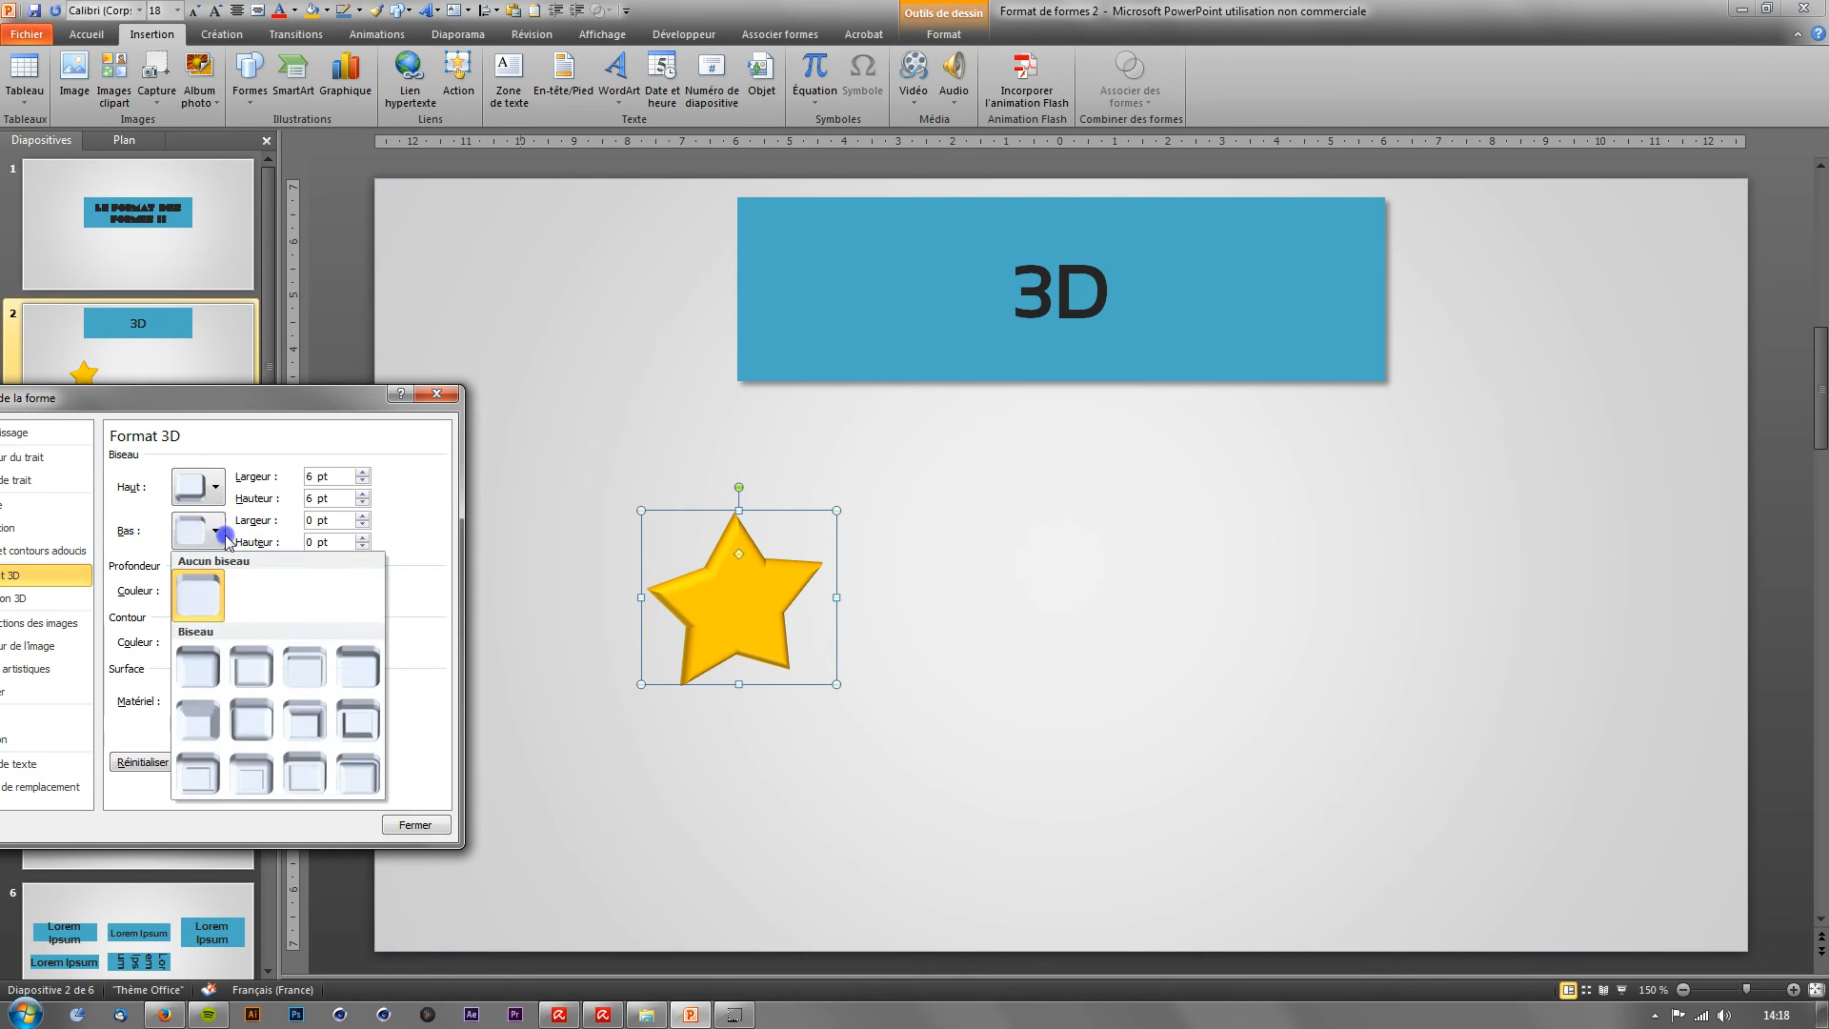
{"action": "left_click", "coordinate": [205, 665]}
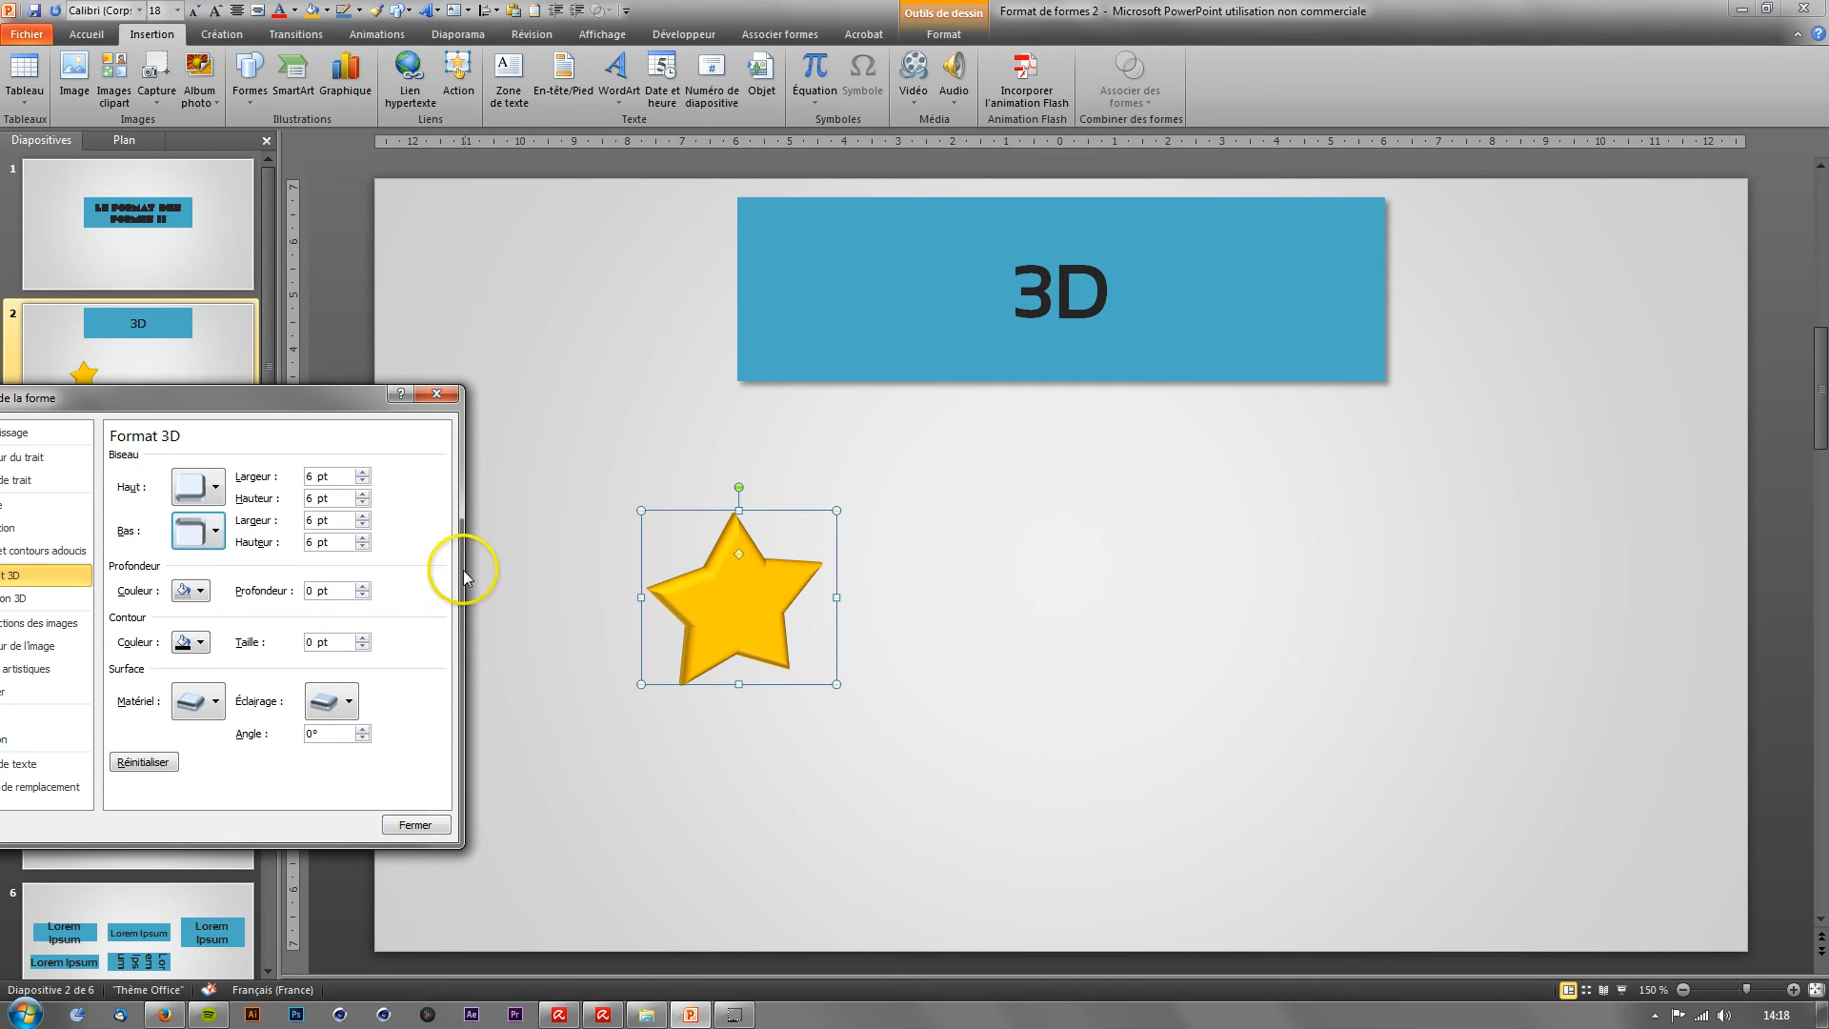
Step: Adjust the star's 3D rotation to X 312.7°, Y 11.9° and Z 3.6°
{"action": "left_click_drag", "start_coordinate": [278, 392], "coordinate": [512, 362]}
{"action": "left_click", "coordinate": [314, 571]}
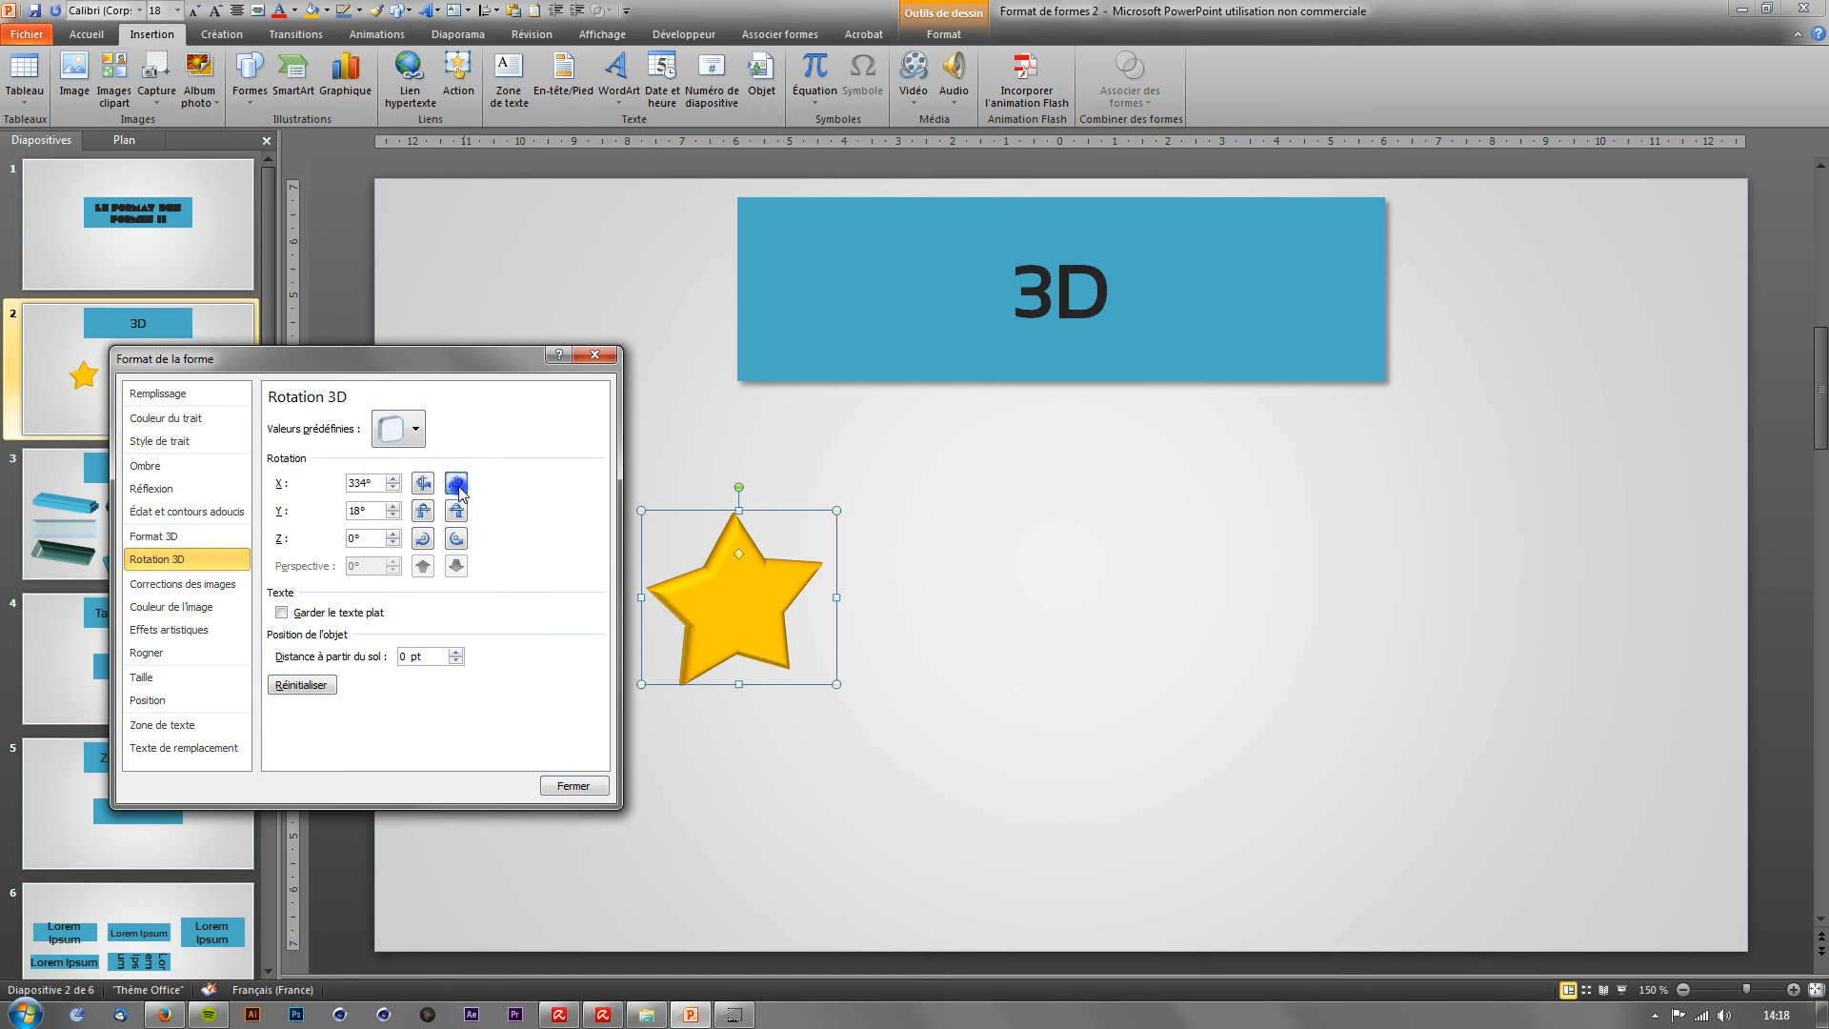
{"action": "left_click", "coordinate": [424, 483]}
{"action": "left_click", "coordinate": [431, 486]}
{"action": "left_click", "coordinate": [431, 485]}
{"action": "left_click", "coordinate": [431, 486]}
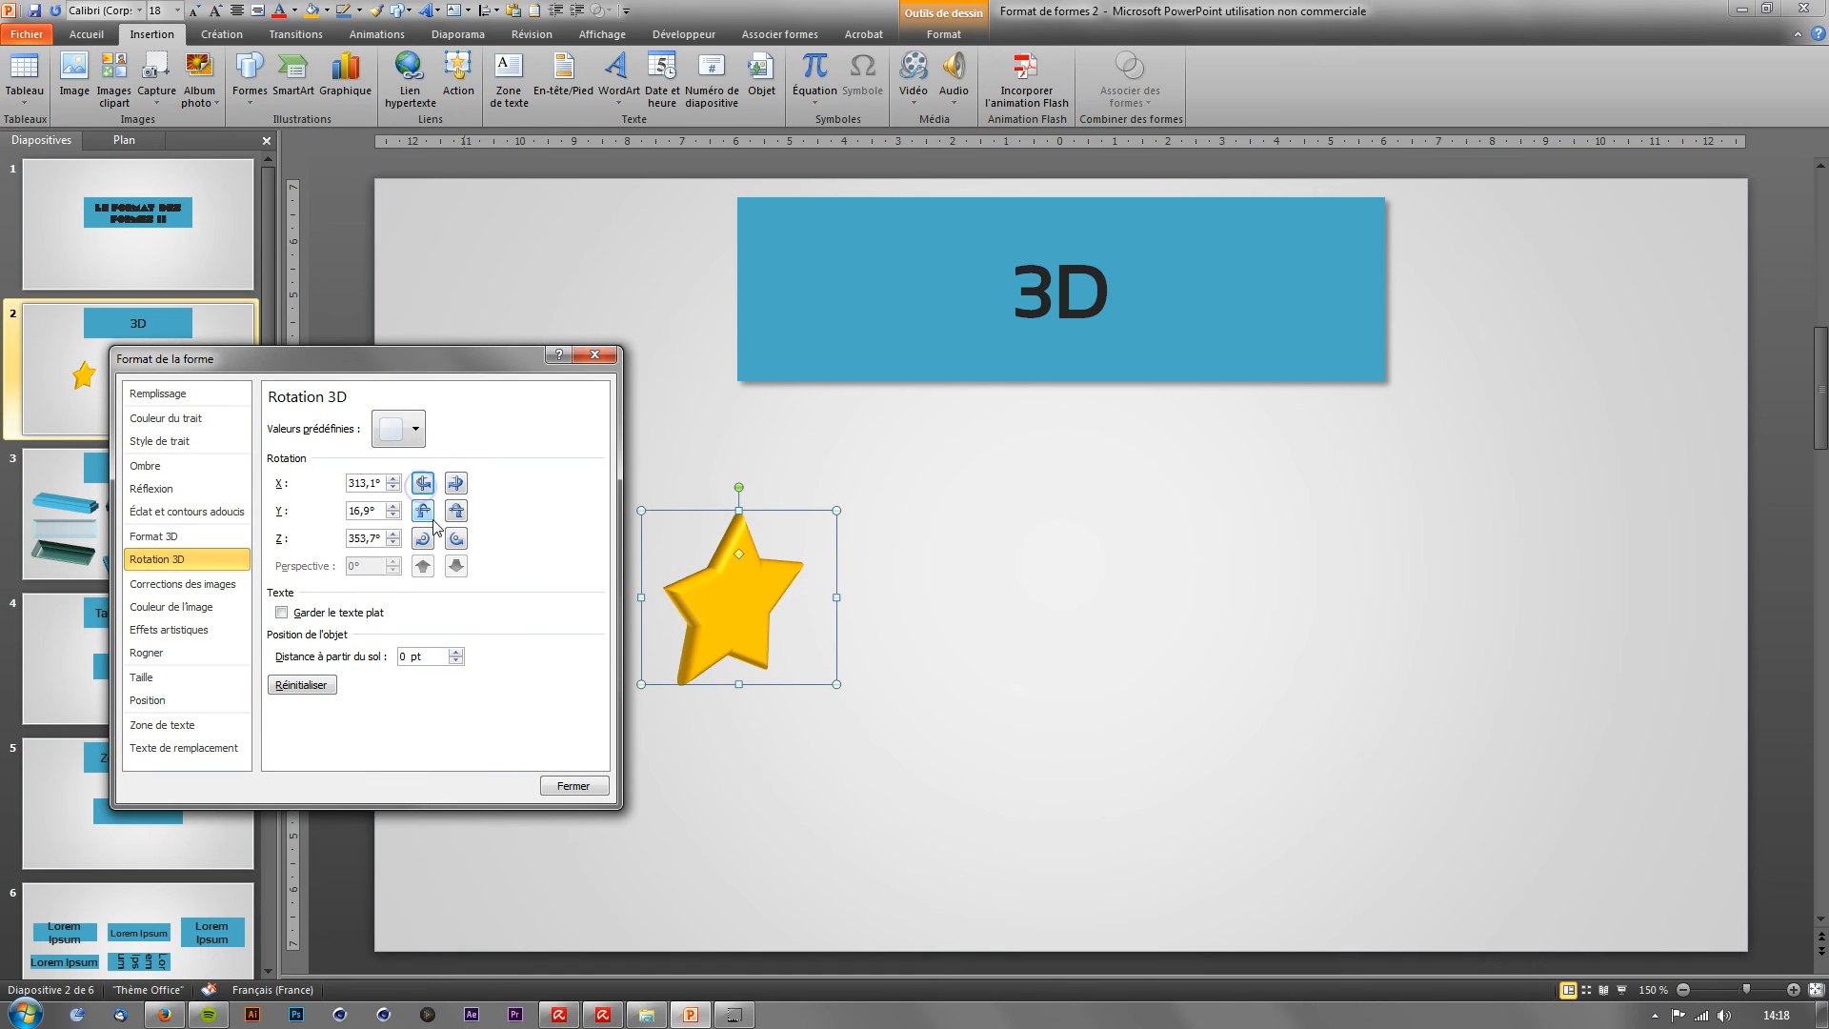
{"action": "left_click", "coordinate": [454, 540]}
{"action": "left_click", "coordinate": [454, 540]}
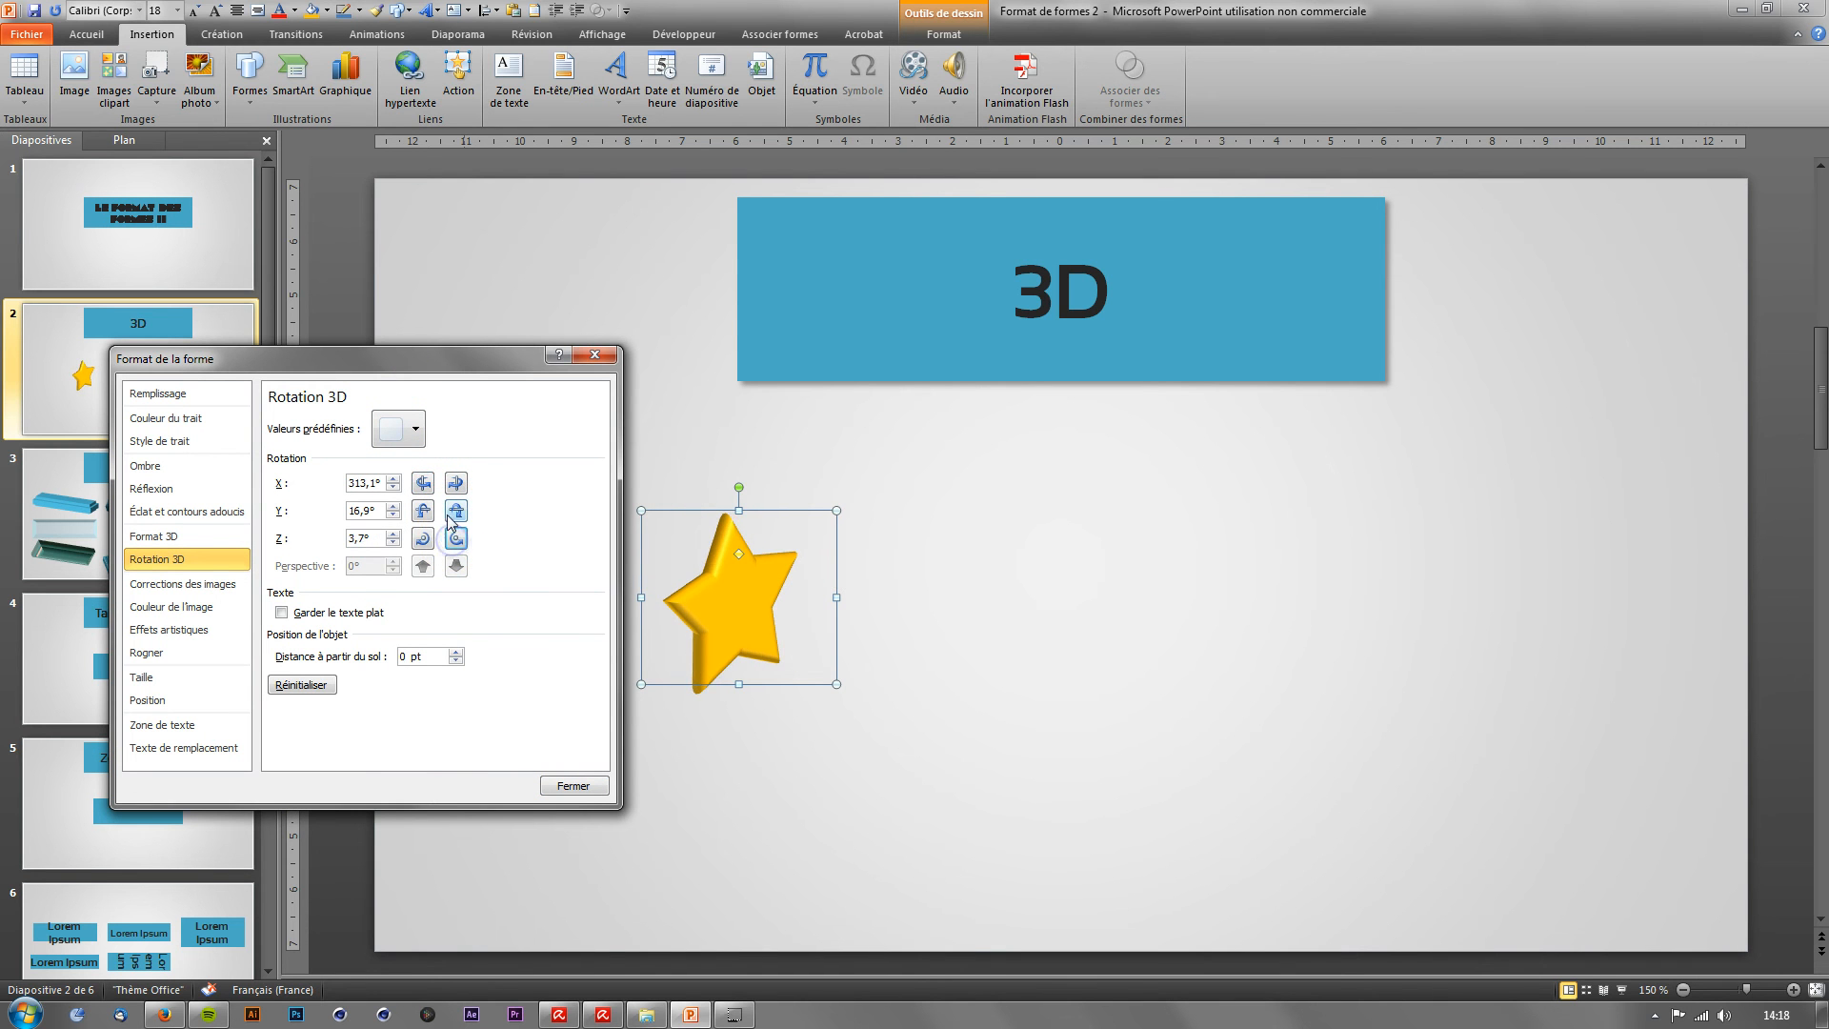
{"action": "left_click", "coordinate": [454, 513]}
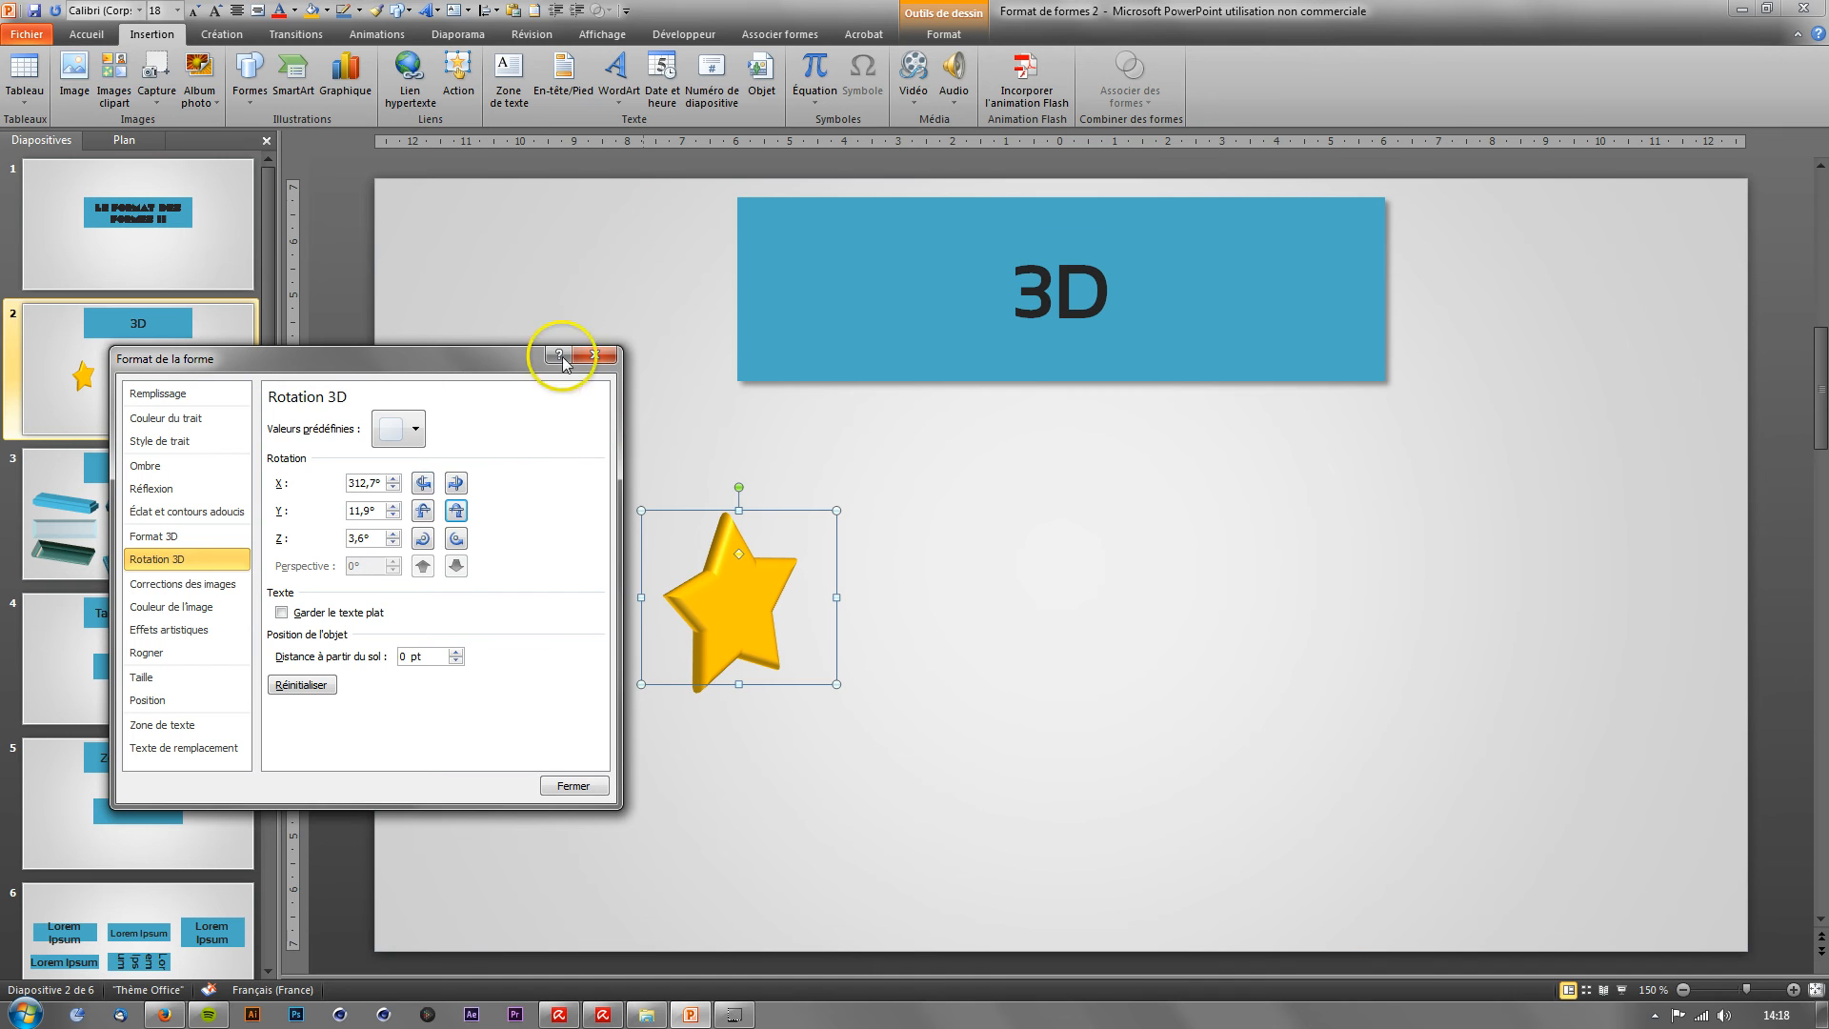
Step: Choose another lighting preset for the star's 3D format and set the light angle to 60°
{"action": "left_click", "coordinate": [189, 539]}
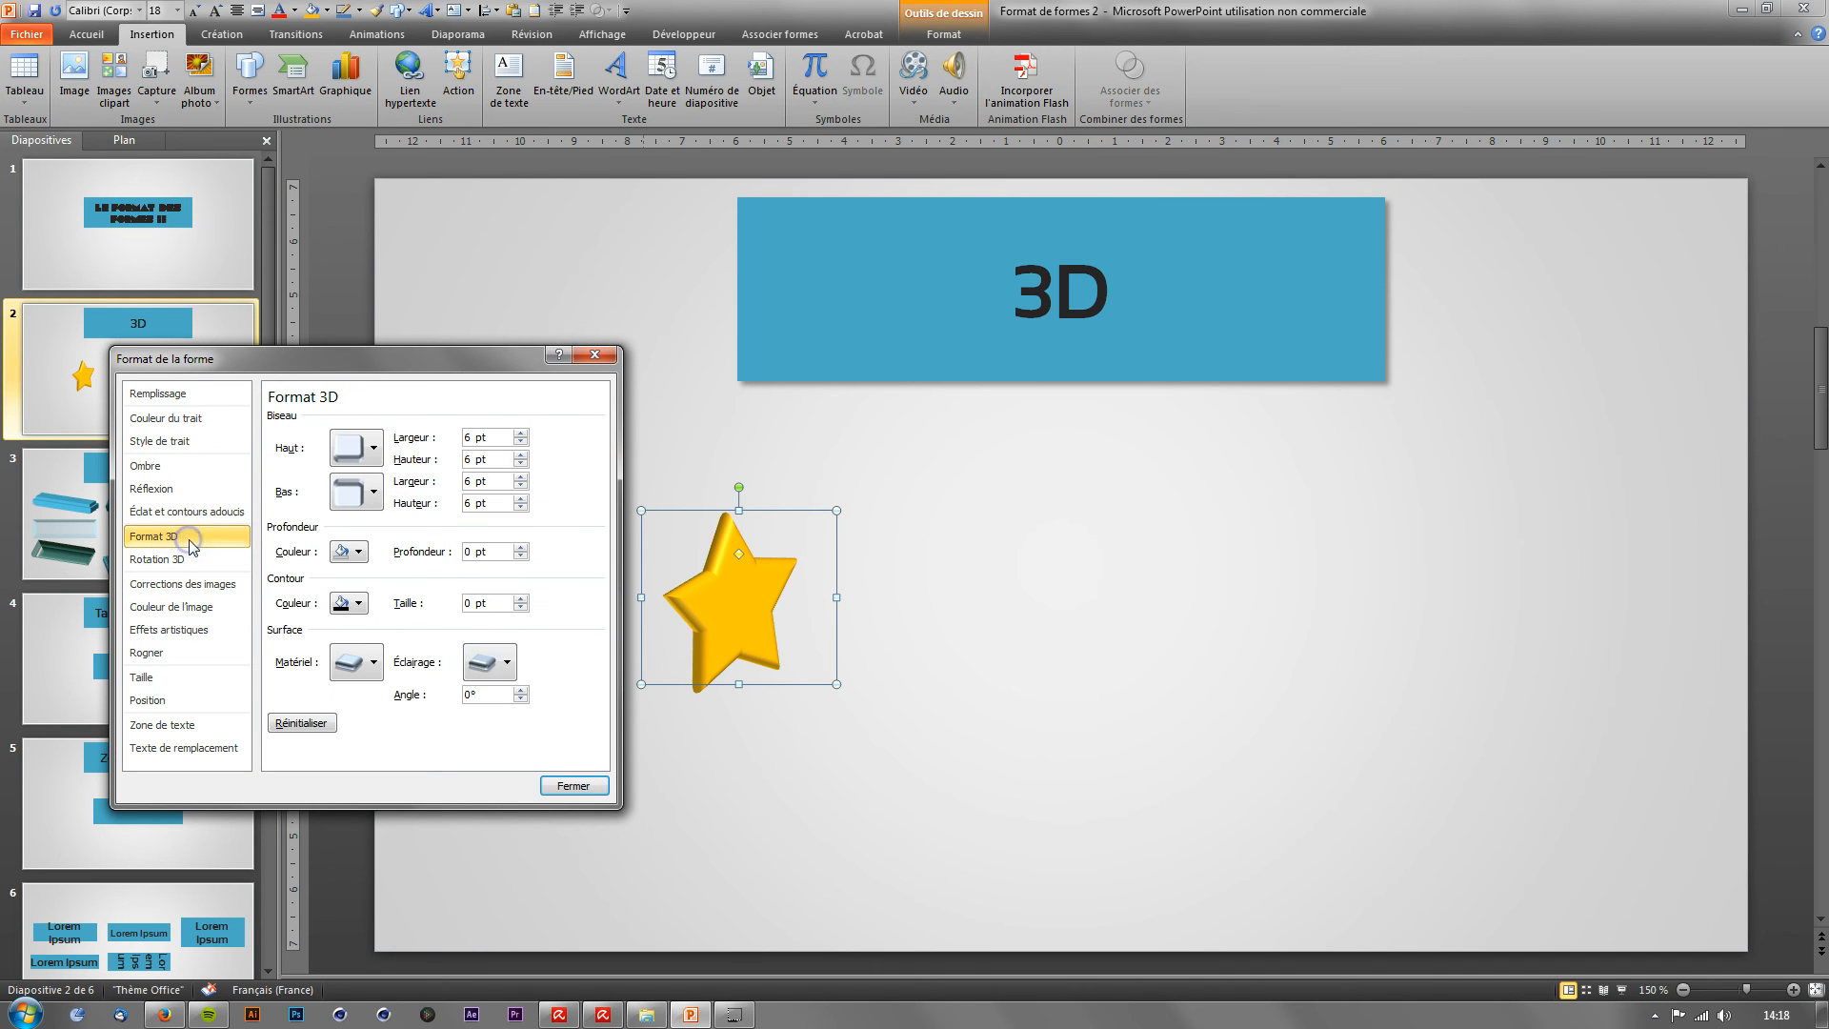
{"action": "left_click", "coordinate": [490, 661]}
{"action": "left_click", "coordinate": [557, 624]}
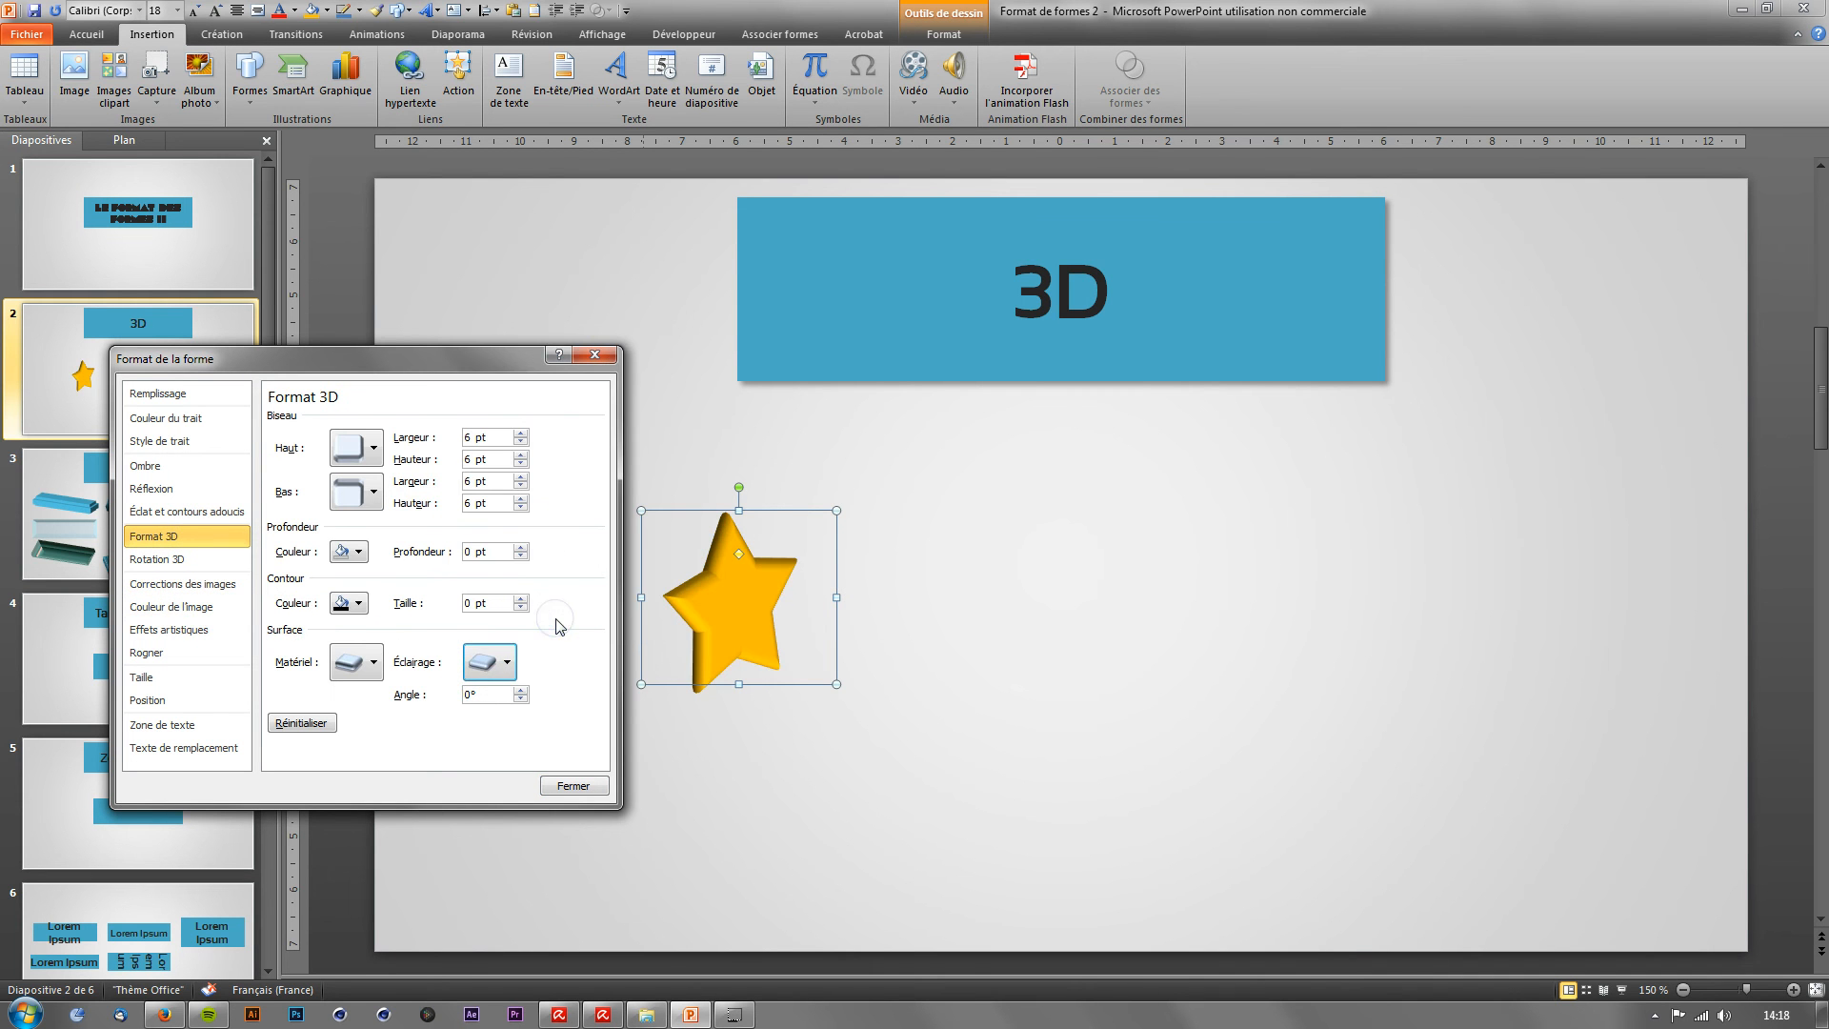
{"action": "left_click", "coordinate": [520, 690]}
{"action": "left_click", "coordinate": [520, 689]}
{"action": "left_click", "coordinate": [520, 690]}
{"action": "left_click", "coordinate": [520, 689]}
{"action": "left_click", "coordinate": [520, 690]}
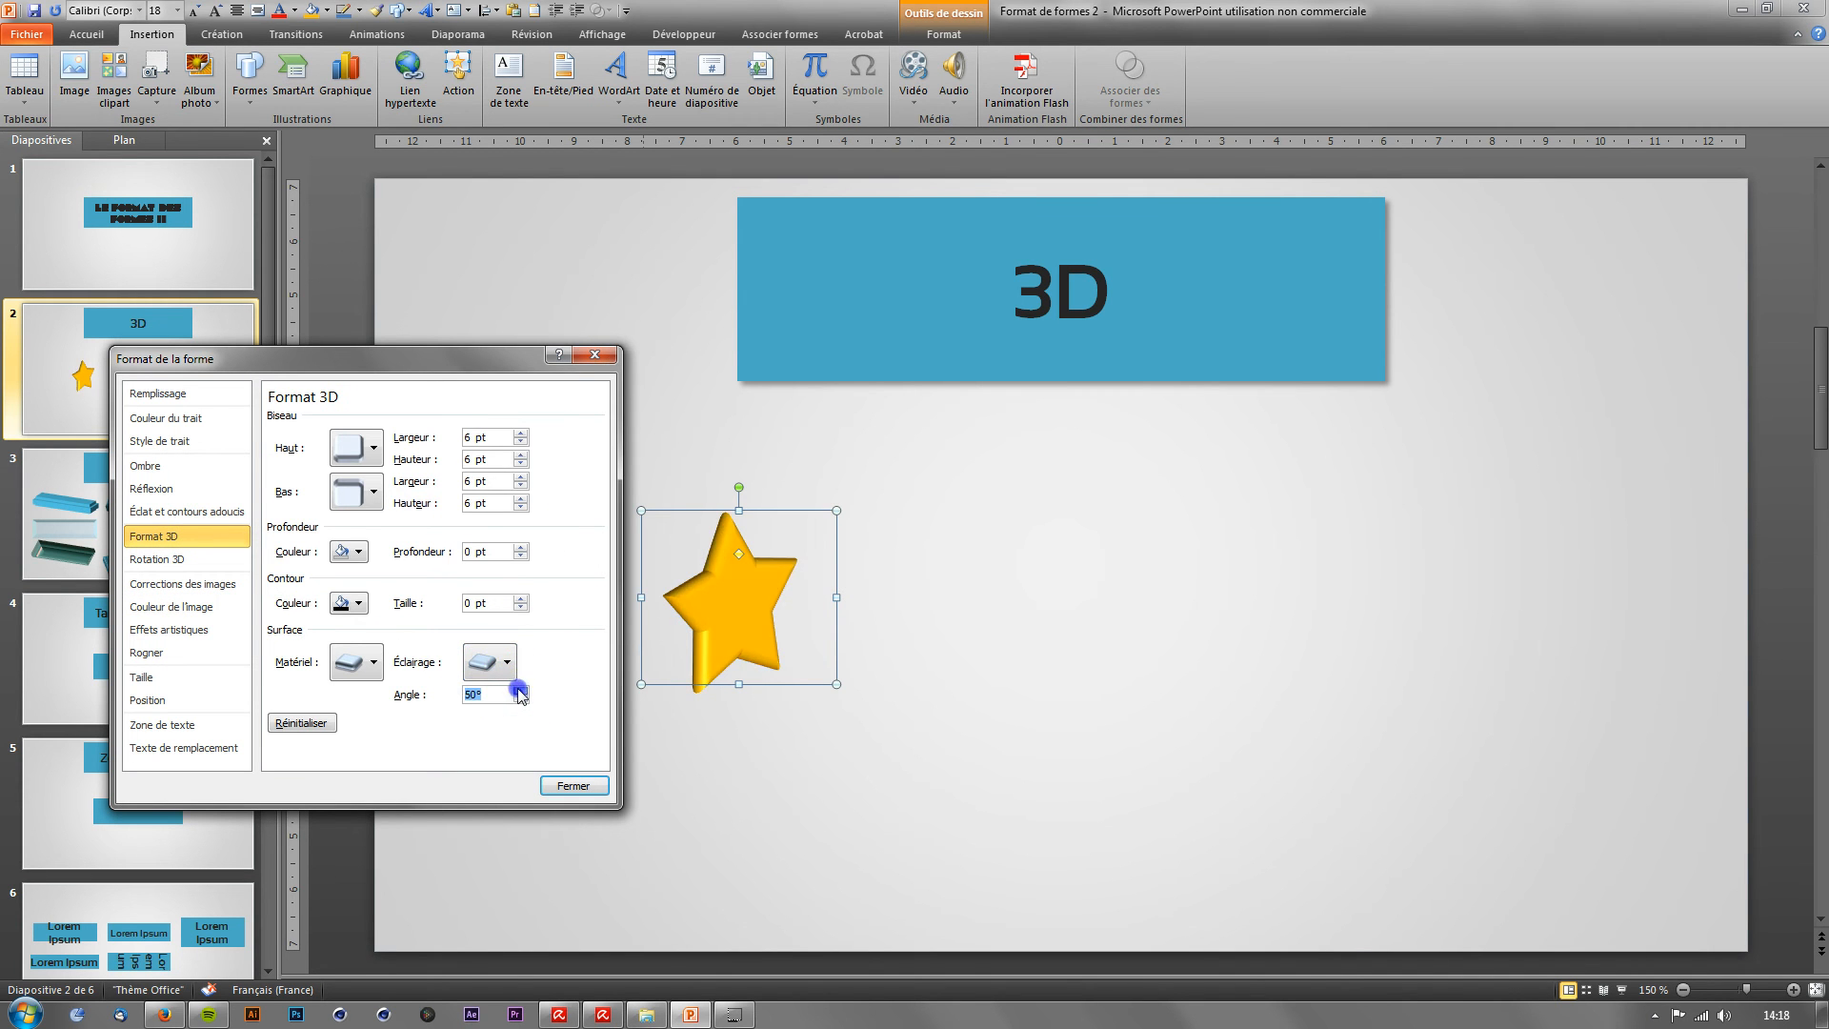
{"action": "left_click", "coordinate": [520, 690]}
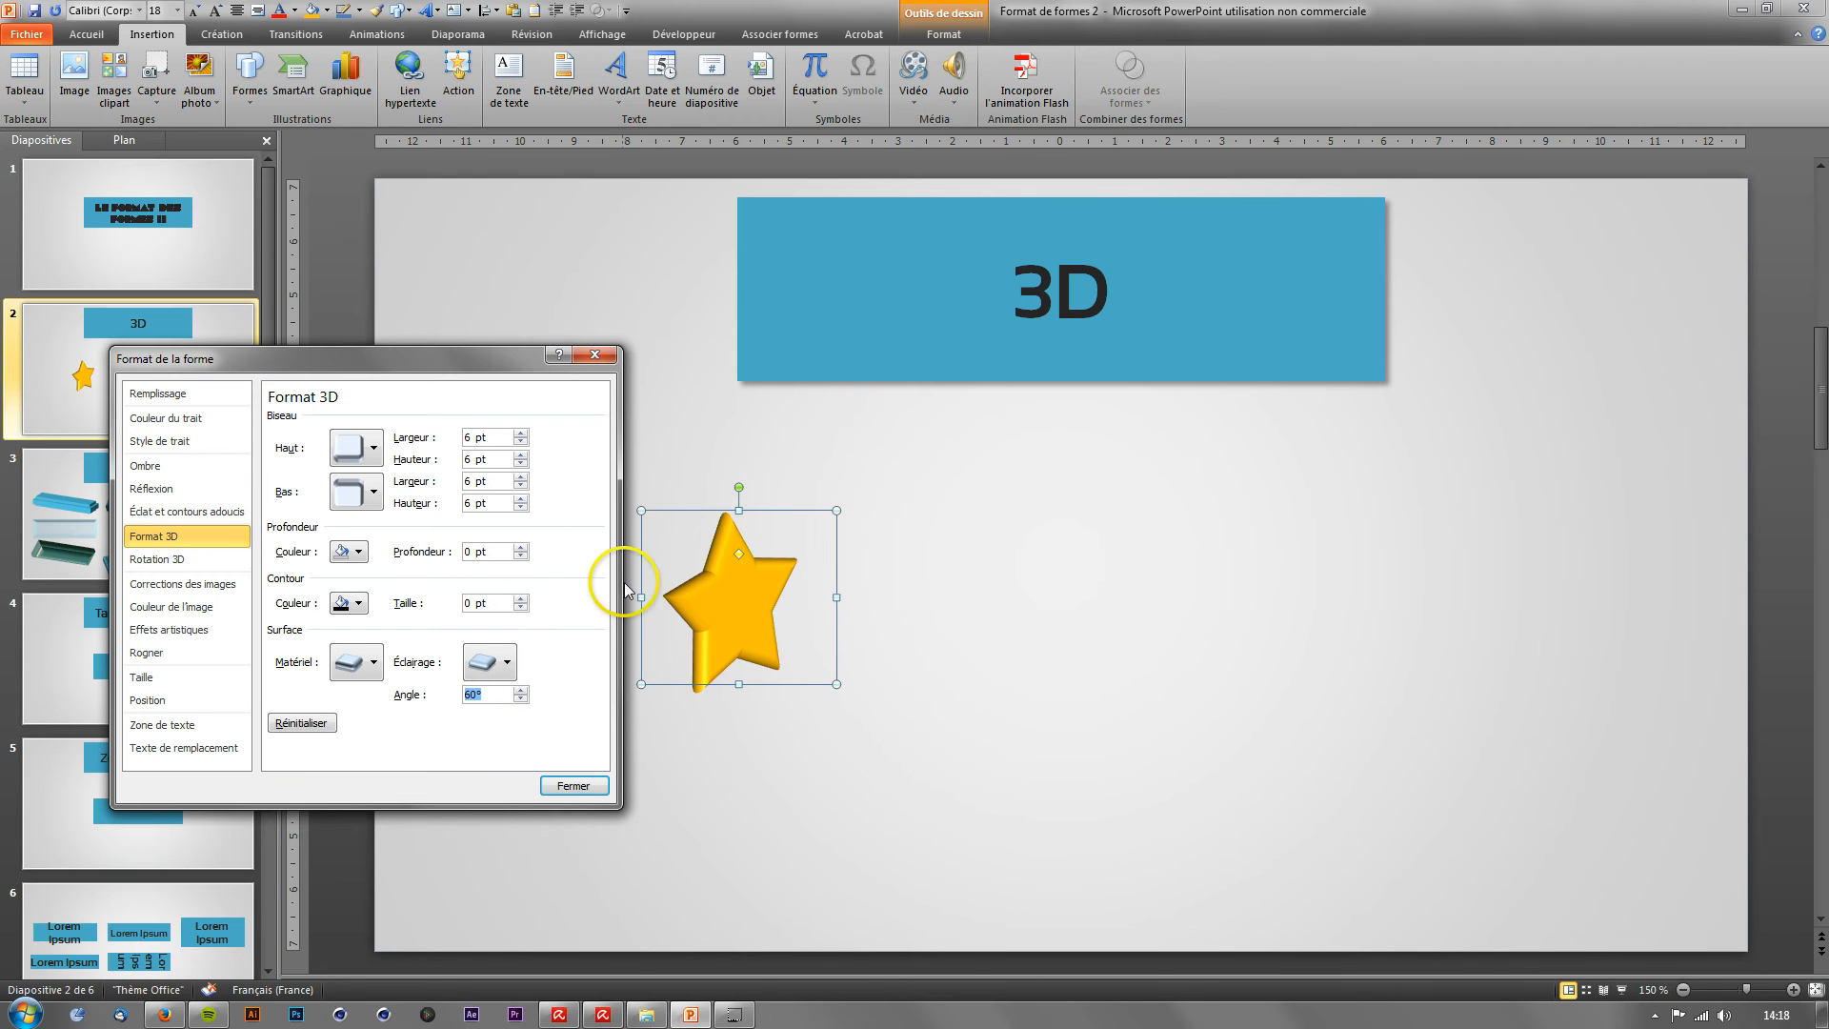
Step: Close the shape format settings and delete the star from slide 2
{"action": "left_click", "coordinate": [595, 354]}
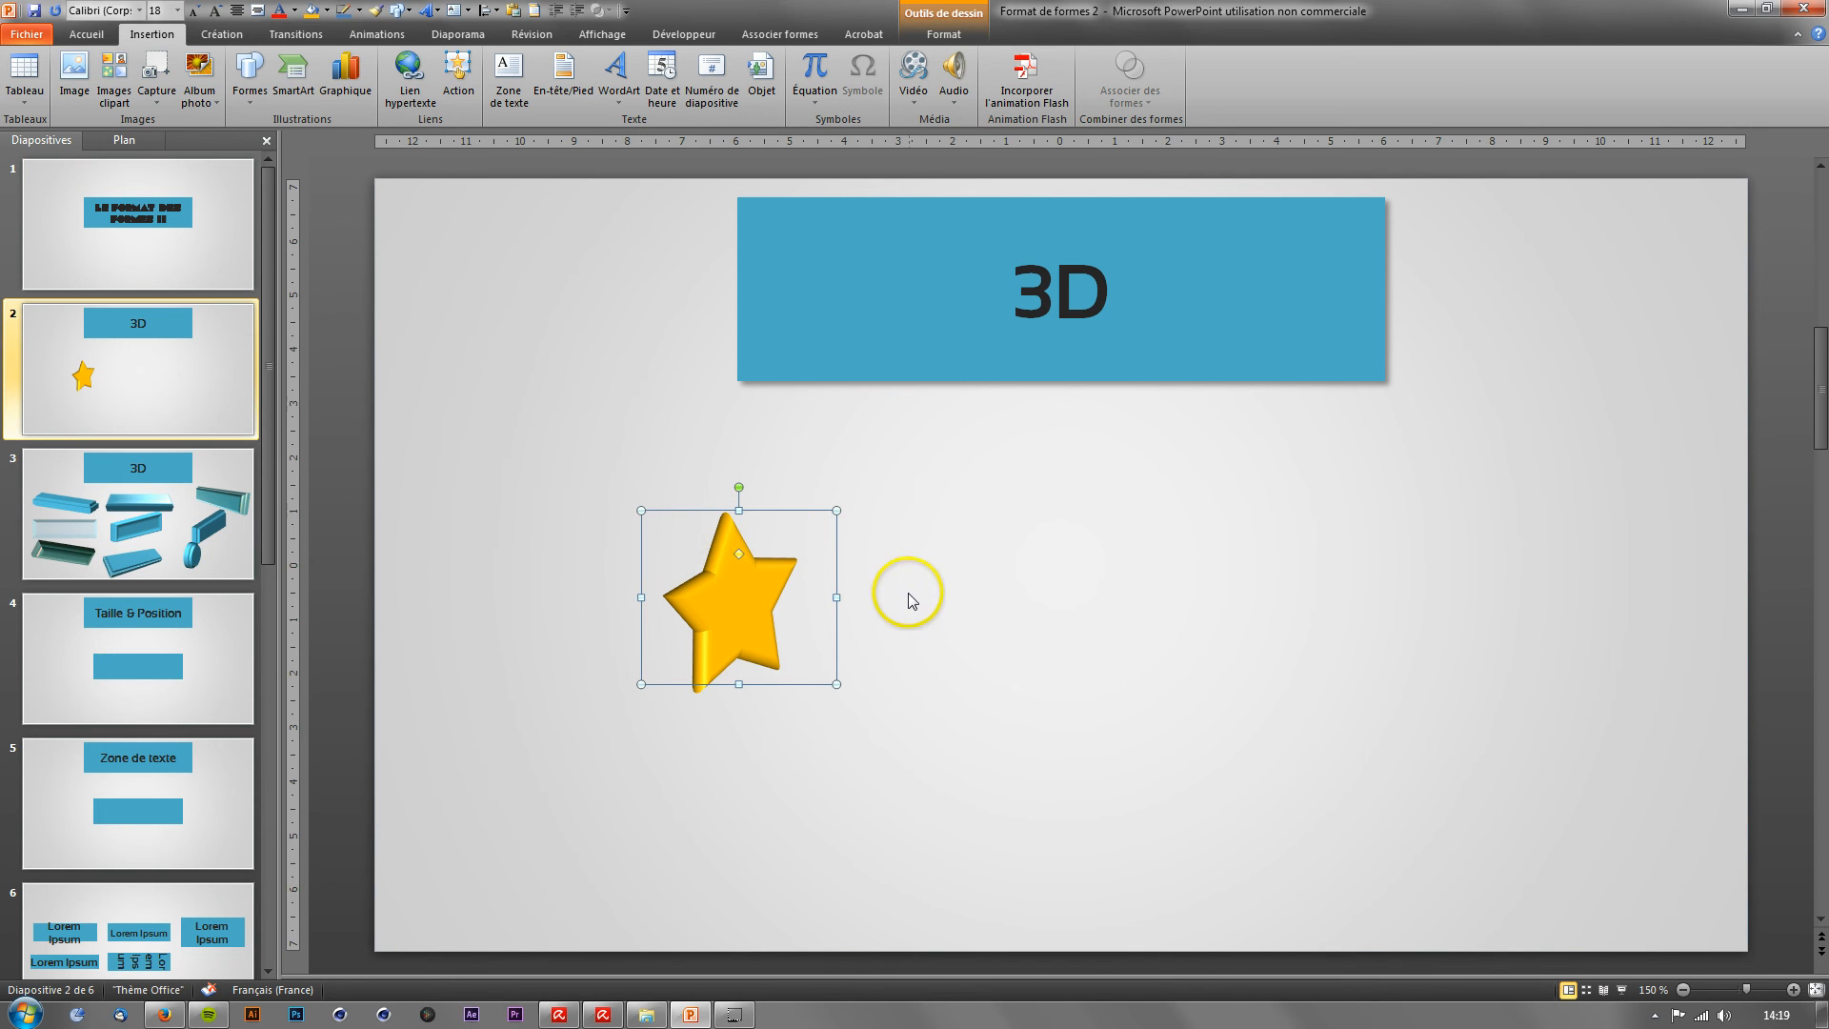
{"action": "key", "text": "Delete"}
Step: Go to slide 3 and move the circle up and left, between the lower-middle bar and the right-hand bars
{"action": "left_click", "coordinate": [212, 516]}
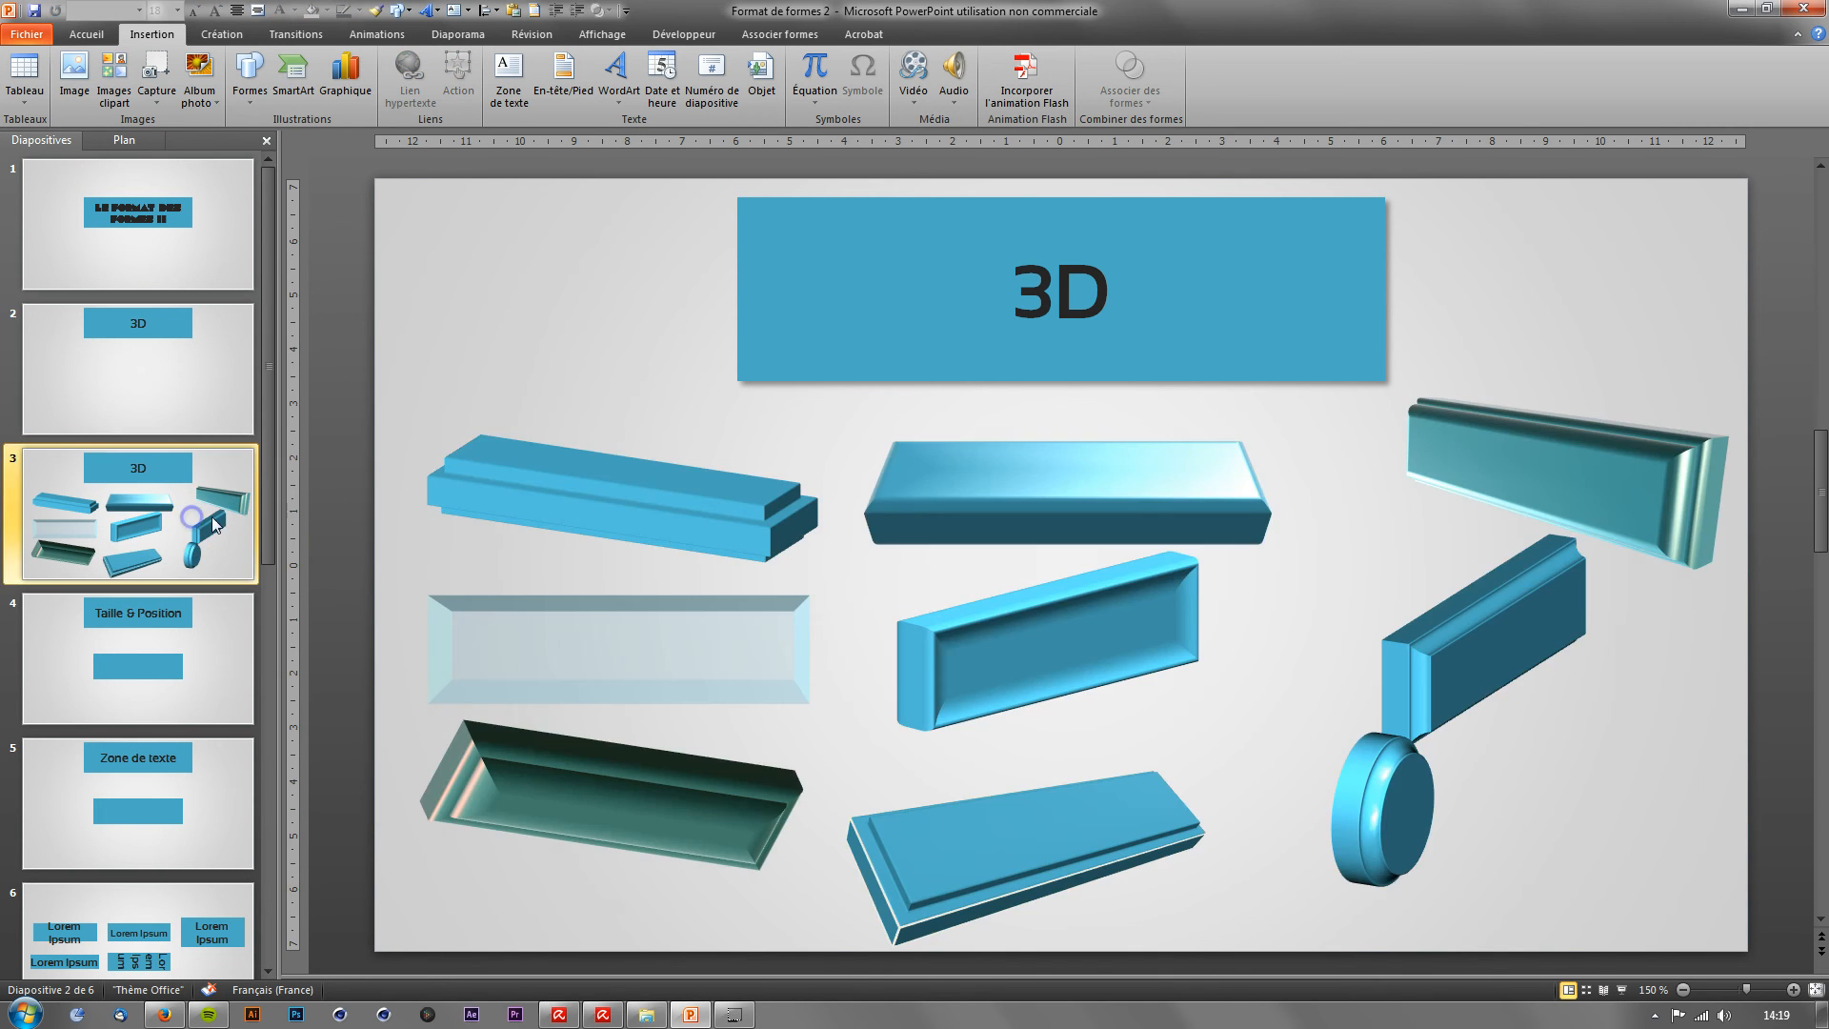
{"action": "left_click", "coordinate": [1381, 817]}
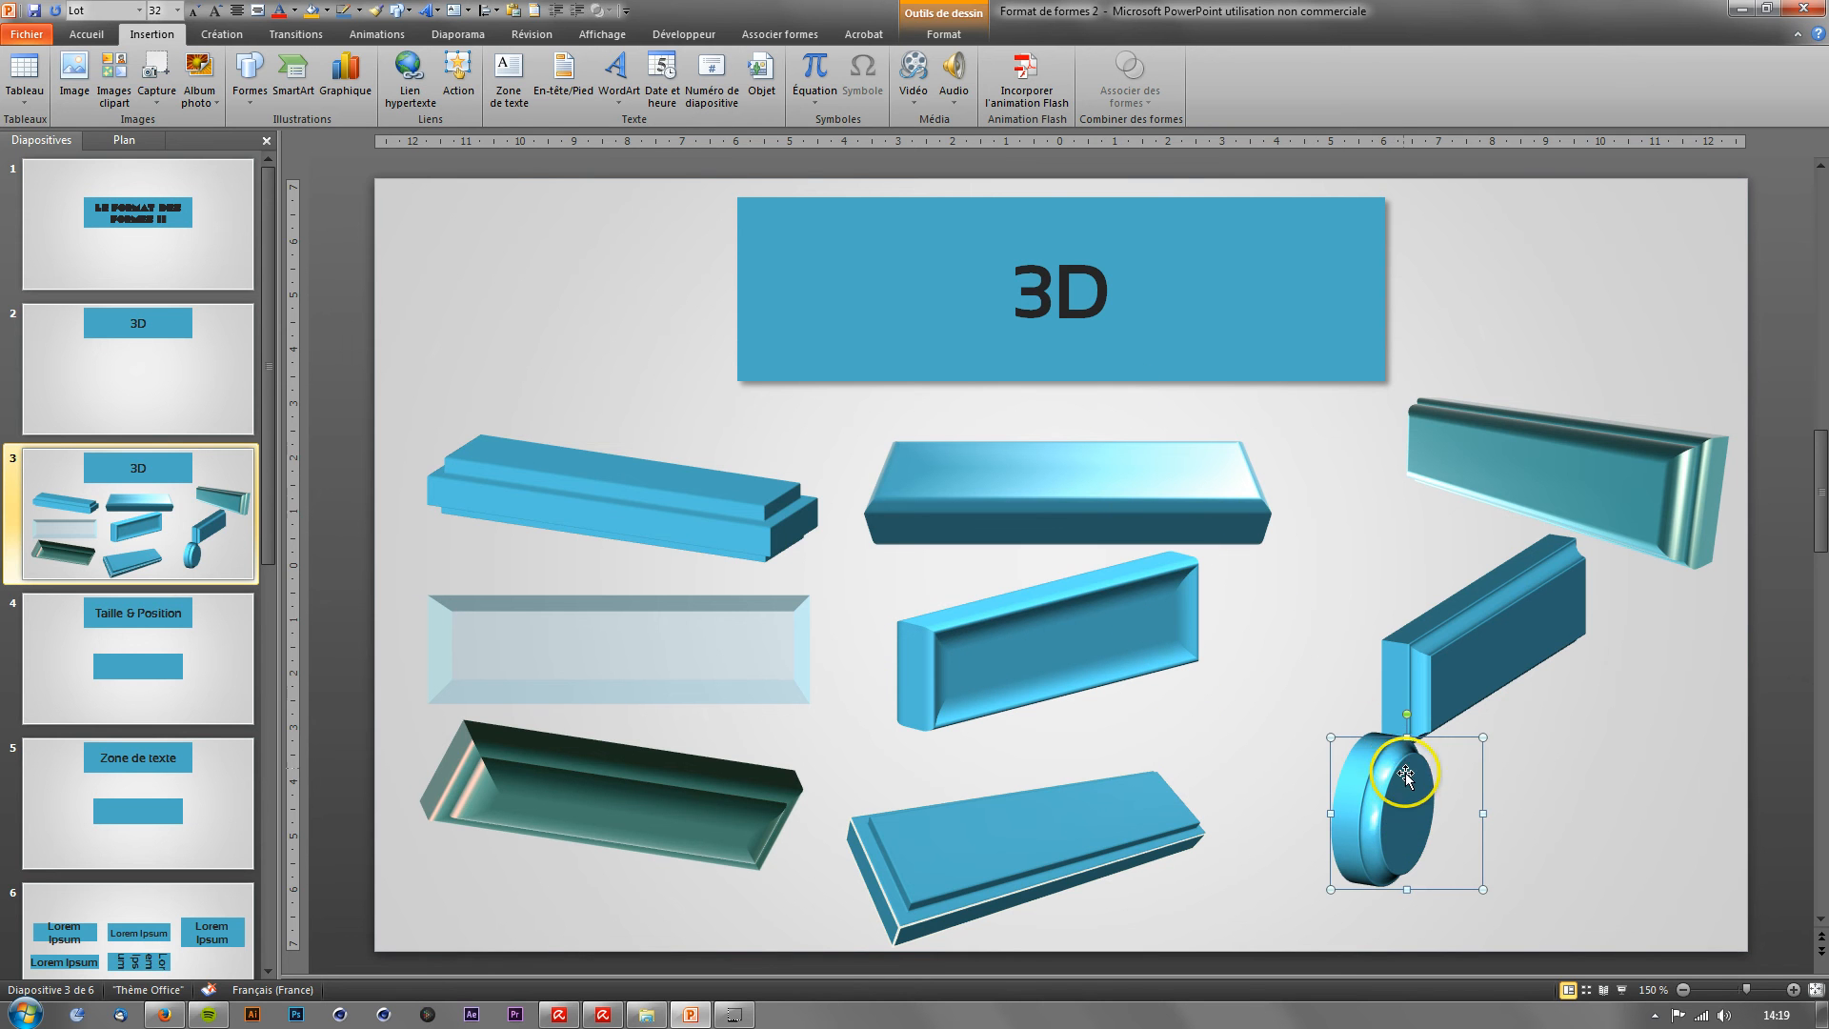
{"action": "left_click_drag", "start_coordinate": [1404, 801], "coordinate": [1286, 729]}
Step: Copy the glossy upper-middle bar's formatting onto the circle with the format painter
{"action": "left_click", "coordinate": [1127, 477]}
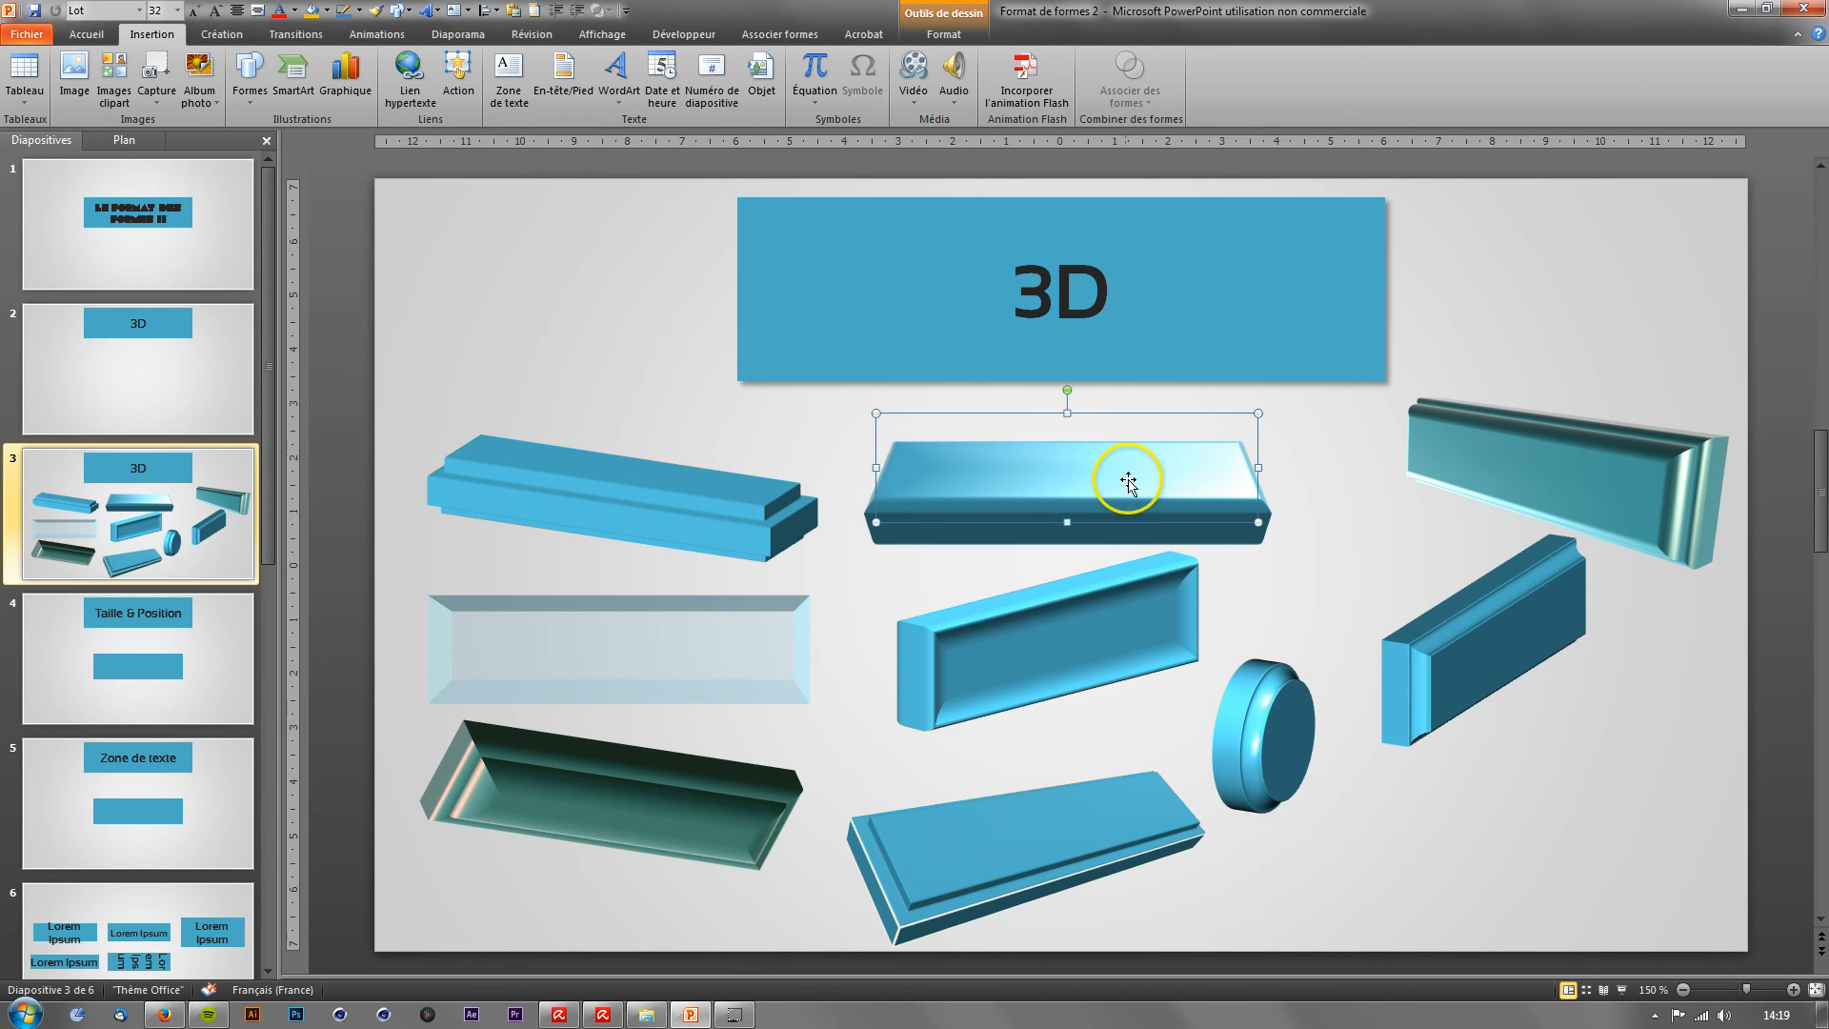
{"action": "left_click", "coordinate": [392, 12]}
{"action": "left_click", "coordinate": [381, 14]}
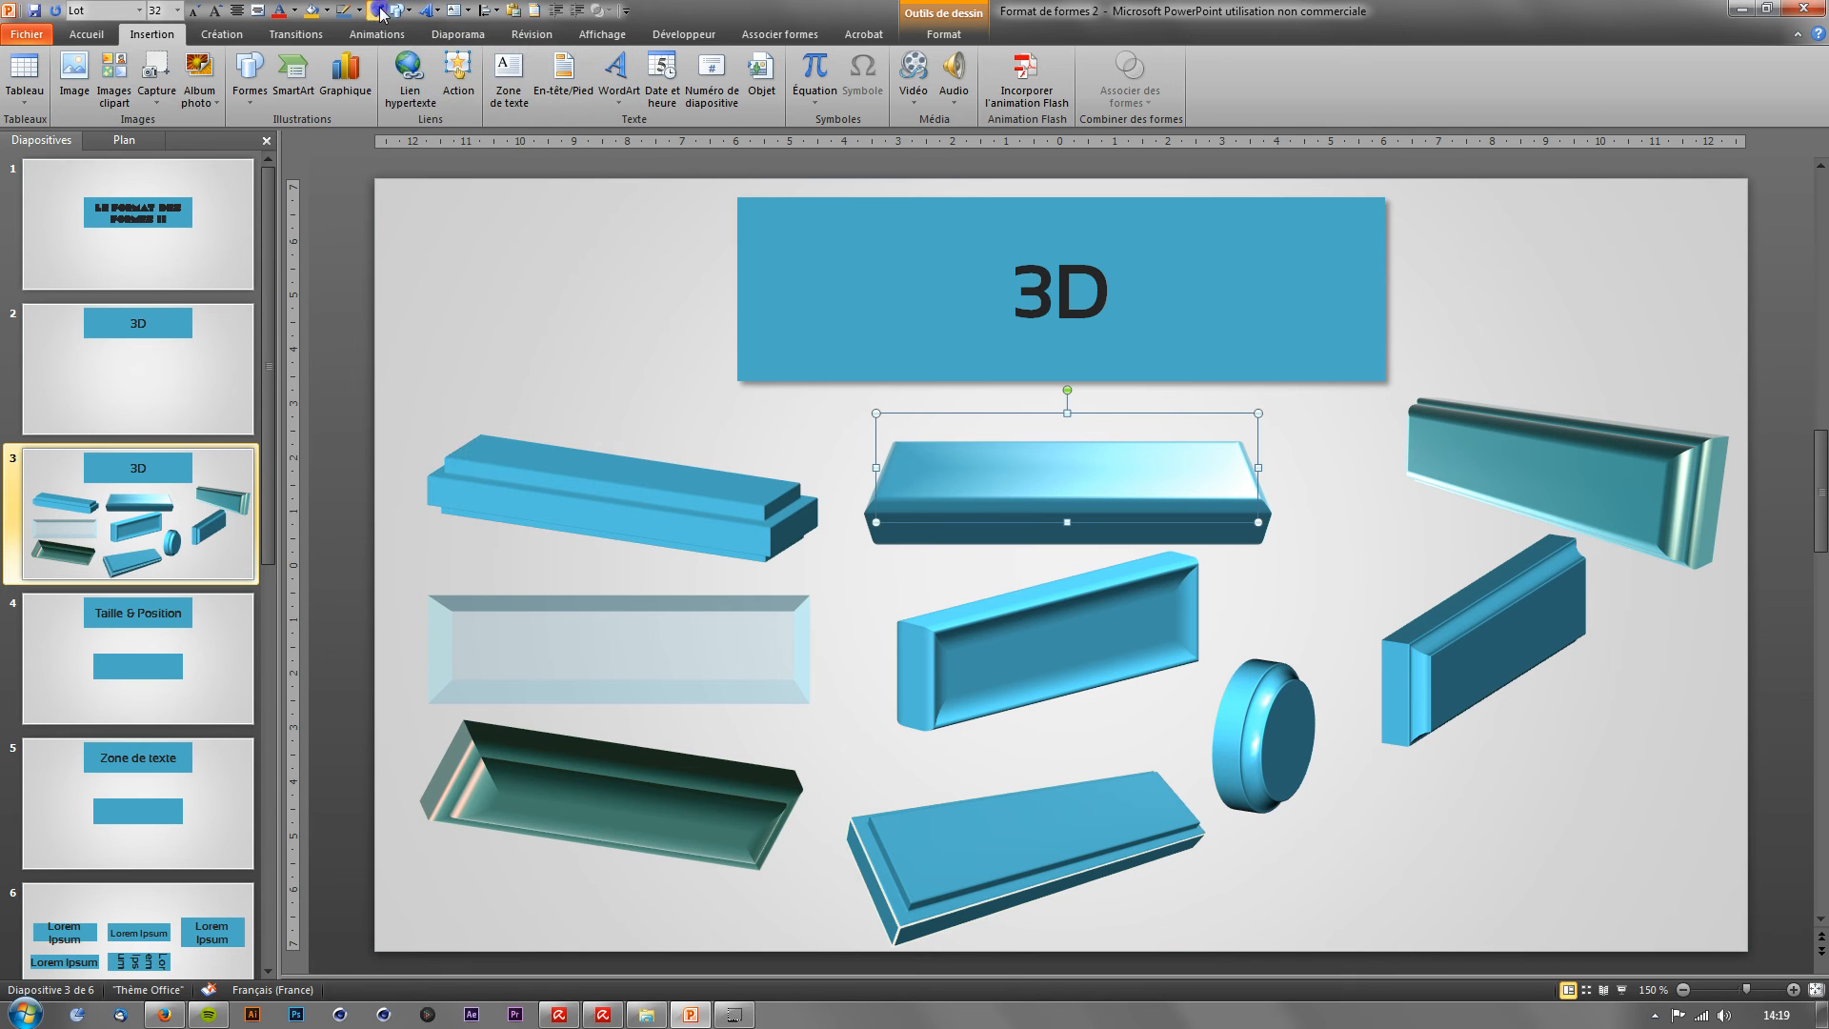
{"action": "left_click", "coordinate": [1281, 733]}
{"action": "left_click", "coordinate": [987, 422]}
{"action": "left_click", "coordinate": [1021, 478]}
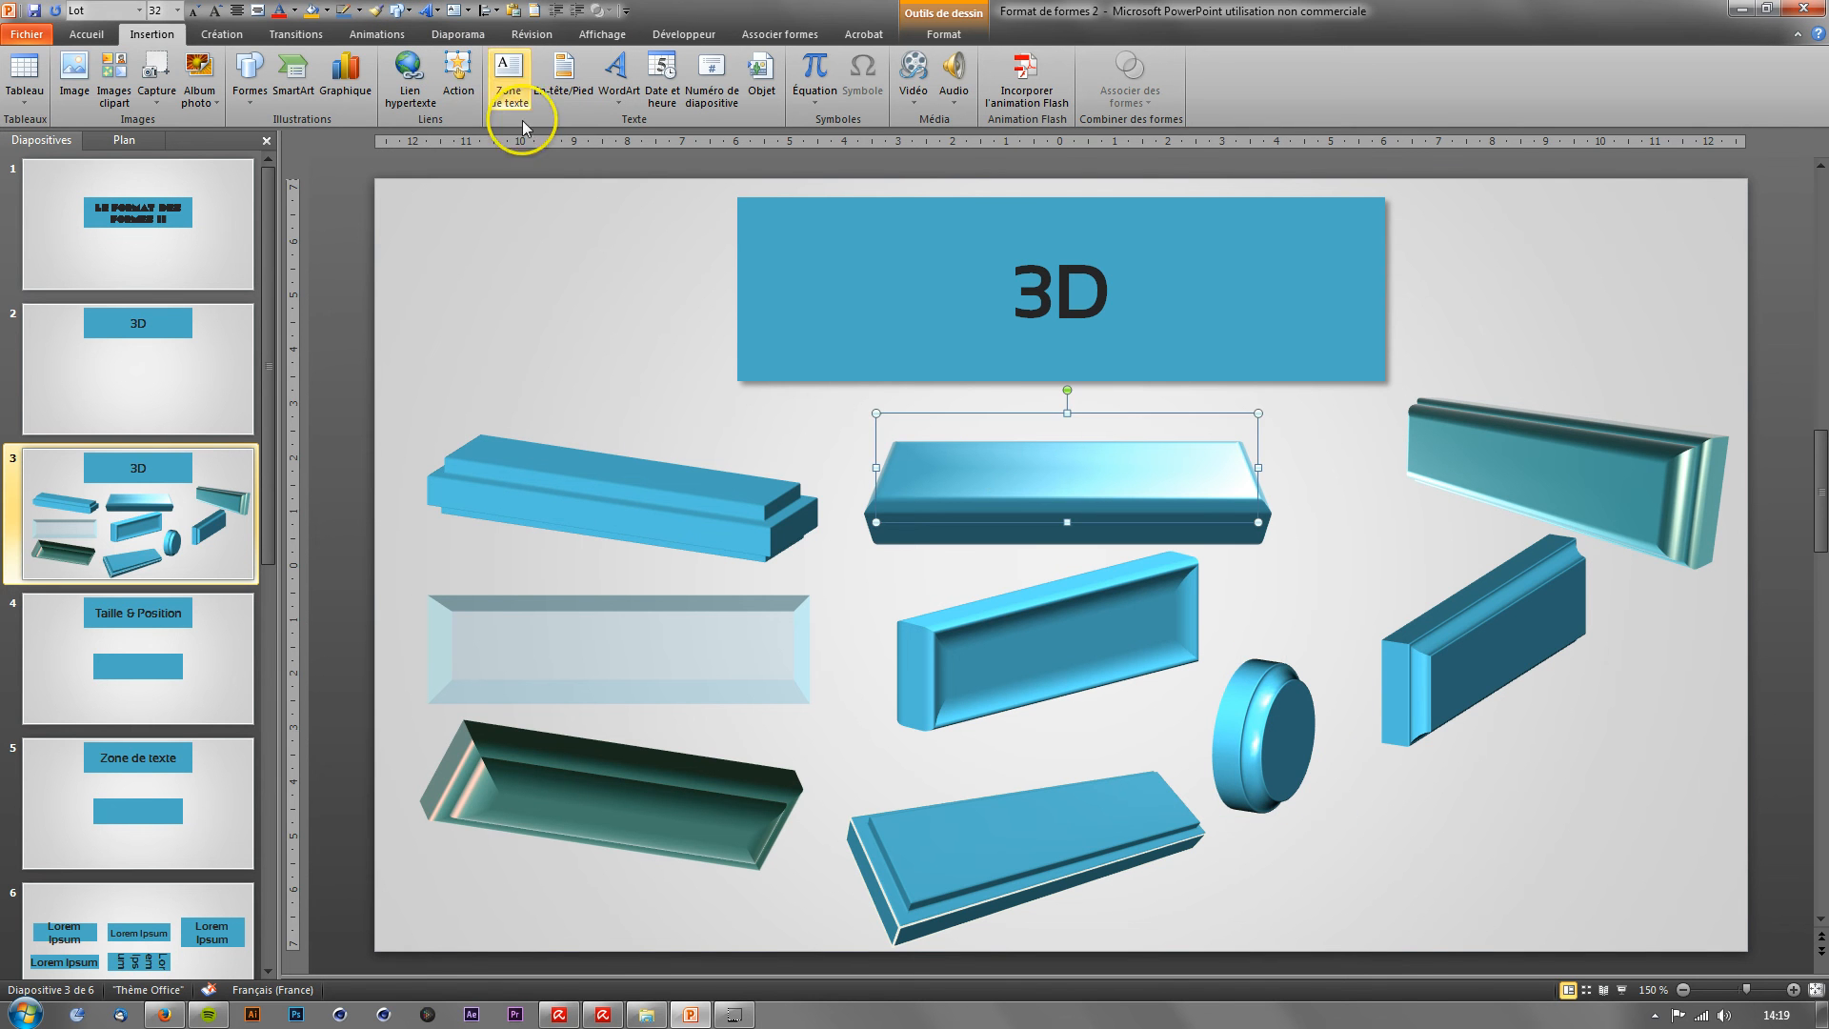
{"action": "left_click", "coordinate": [1242, 730]}
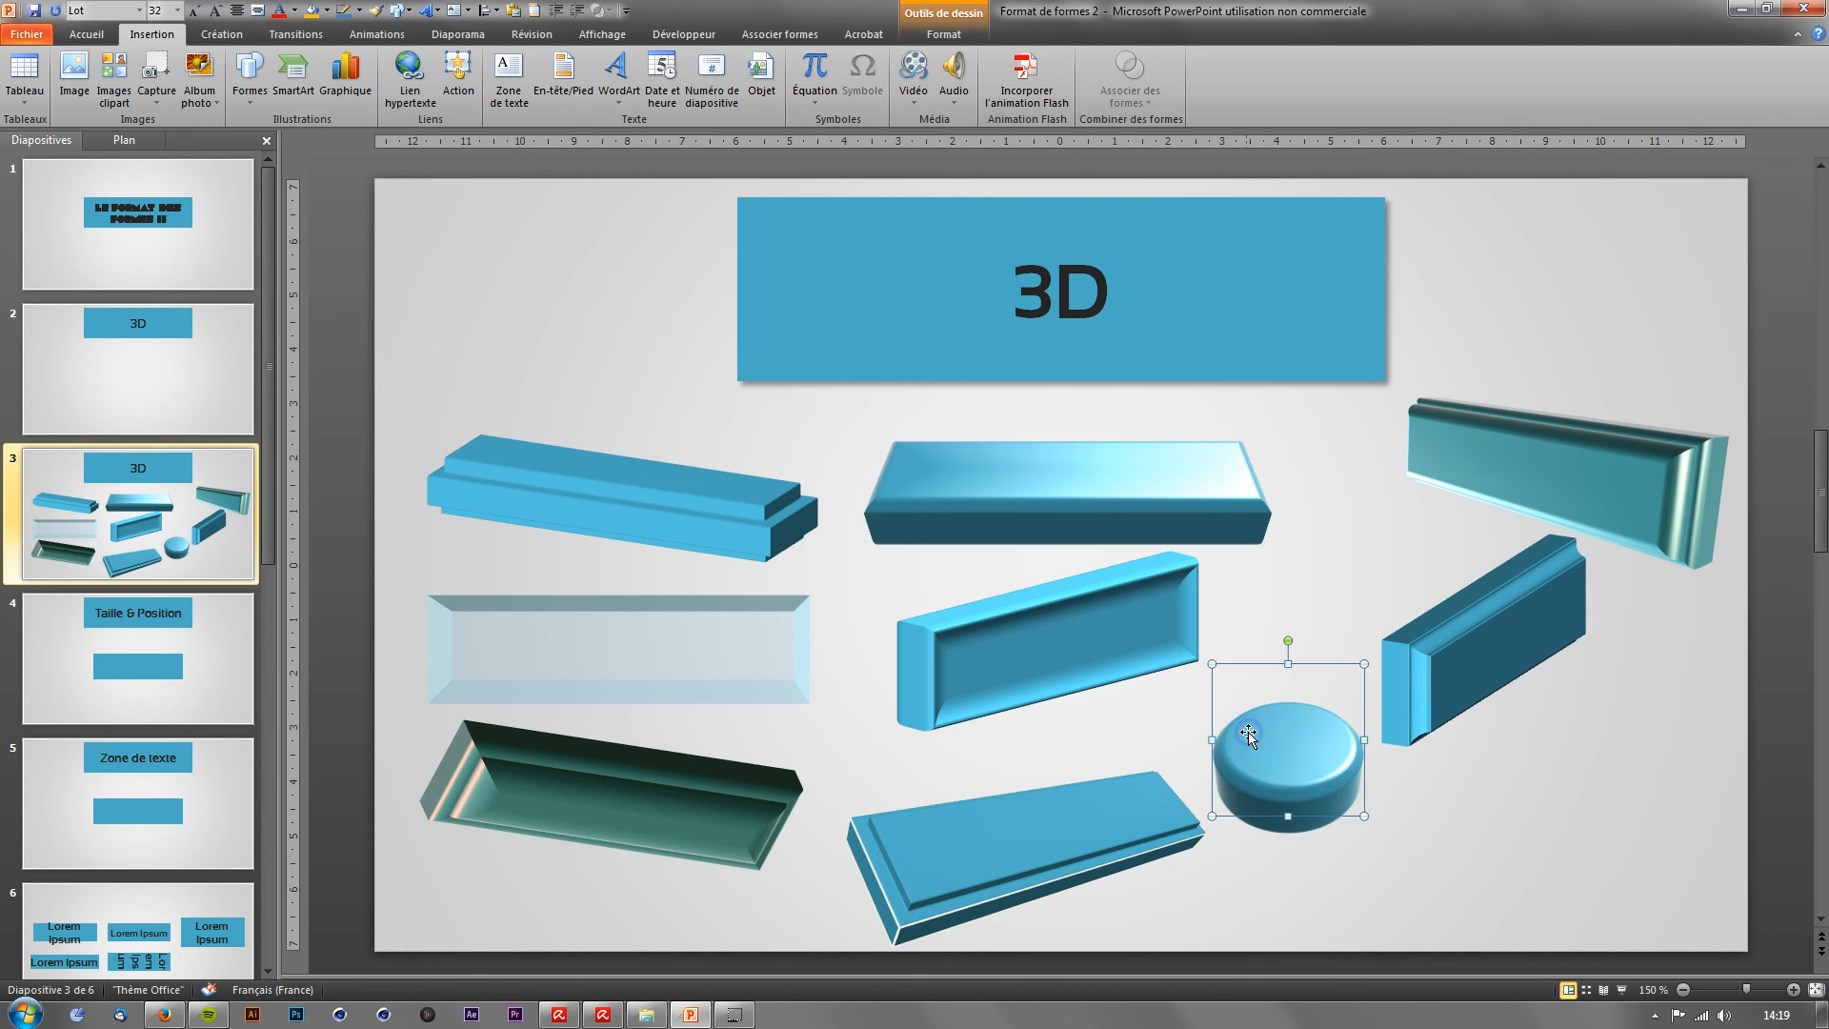
Step: Try a gold fill and an orange theme colour on the circle, and delete the circle from slide 3
{"action": "left_click", "coordinate": [316, 11]}
{"action": "left_click", "coordinate": [330, 18]}
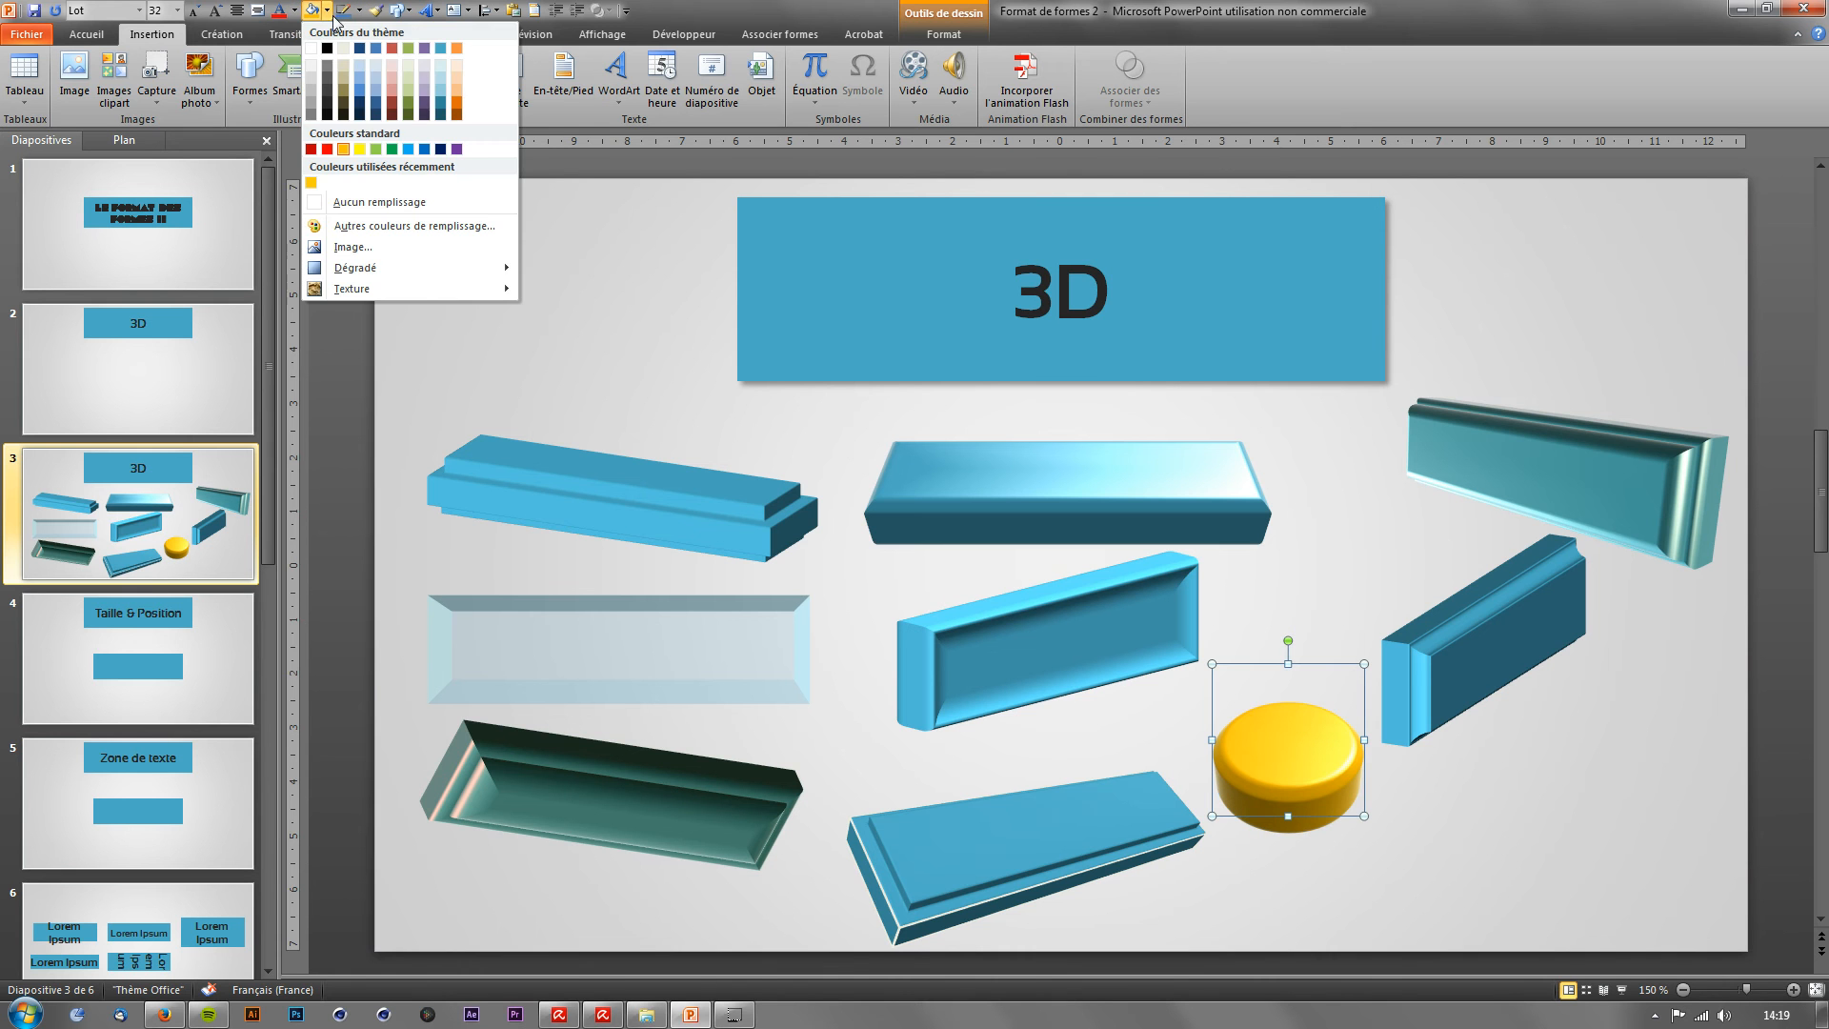
{"action": "left_click", "coordinate": [466, 100]}
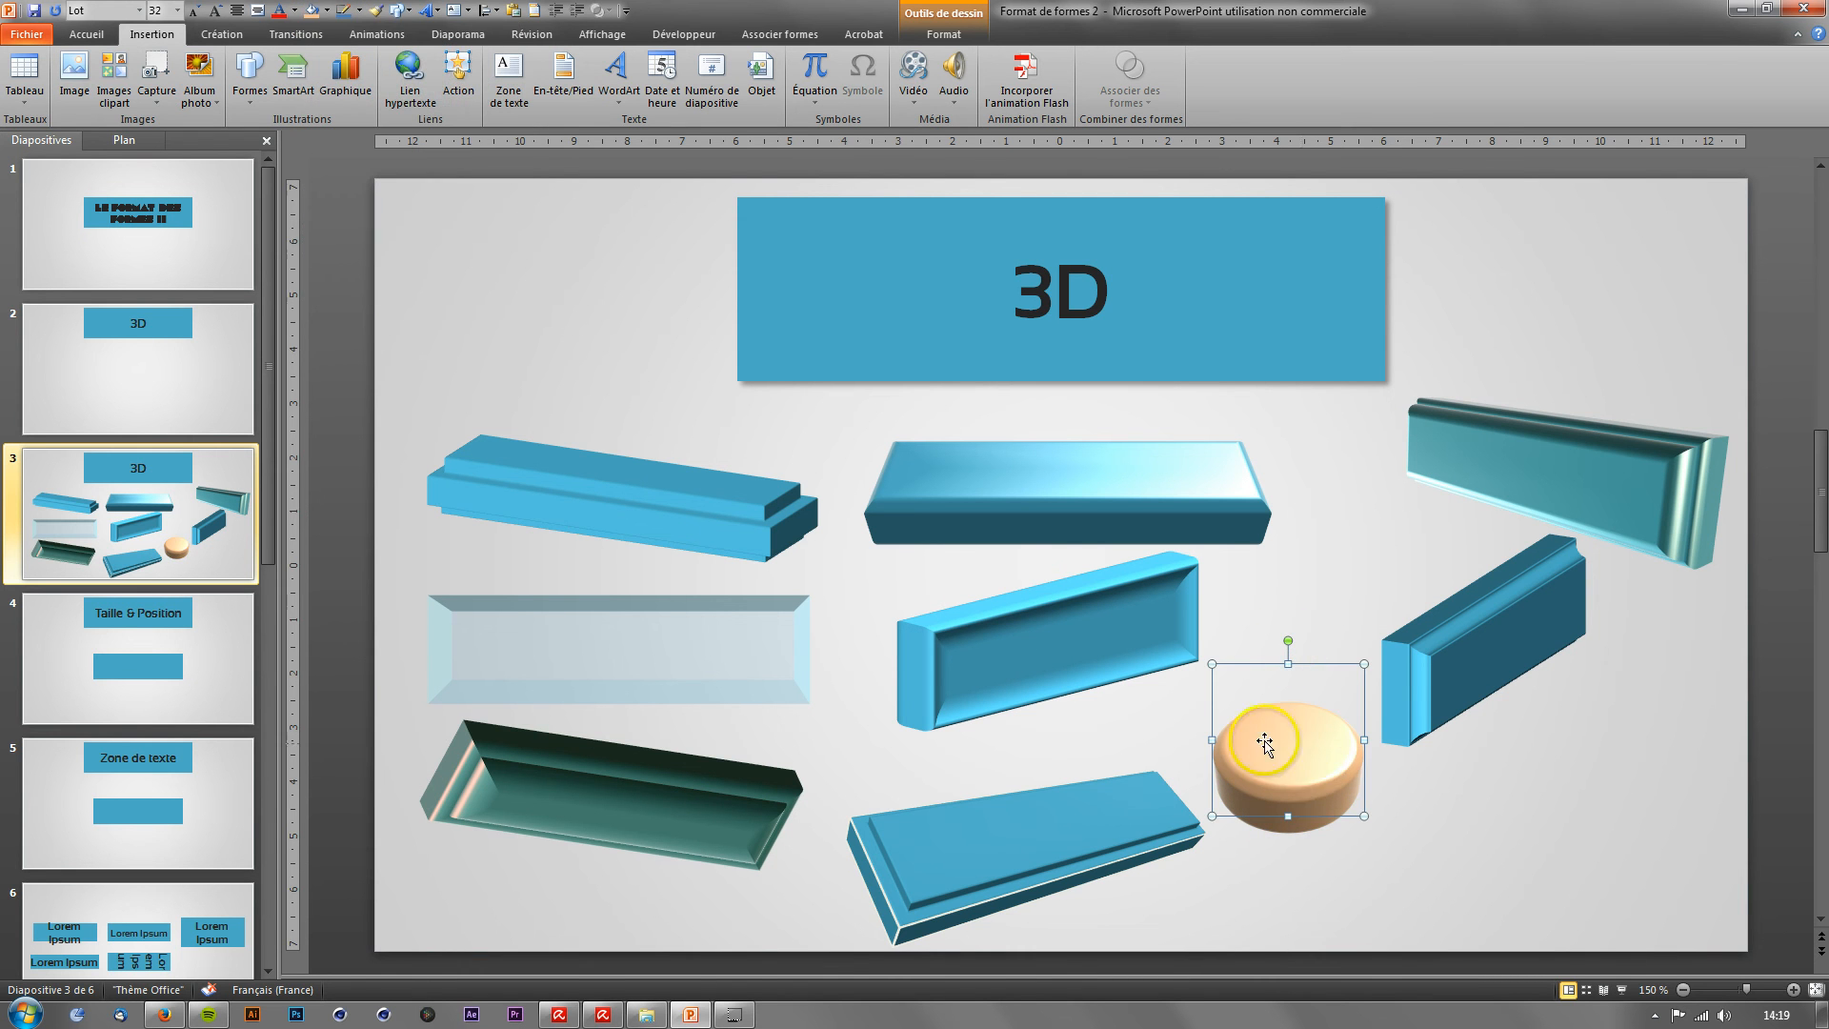
{"action": "key", "text": "Delete"}
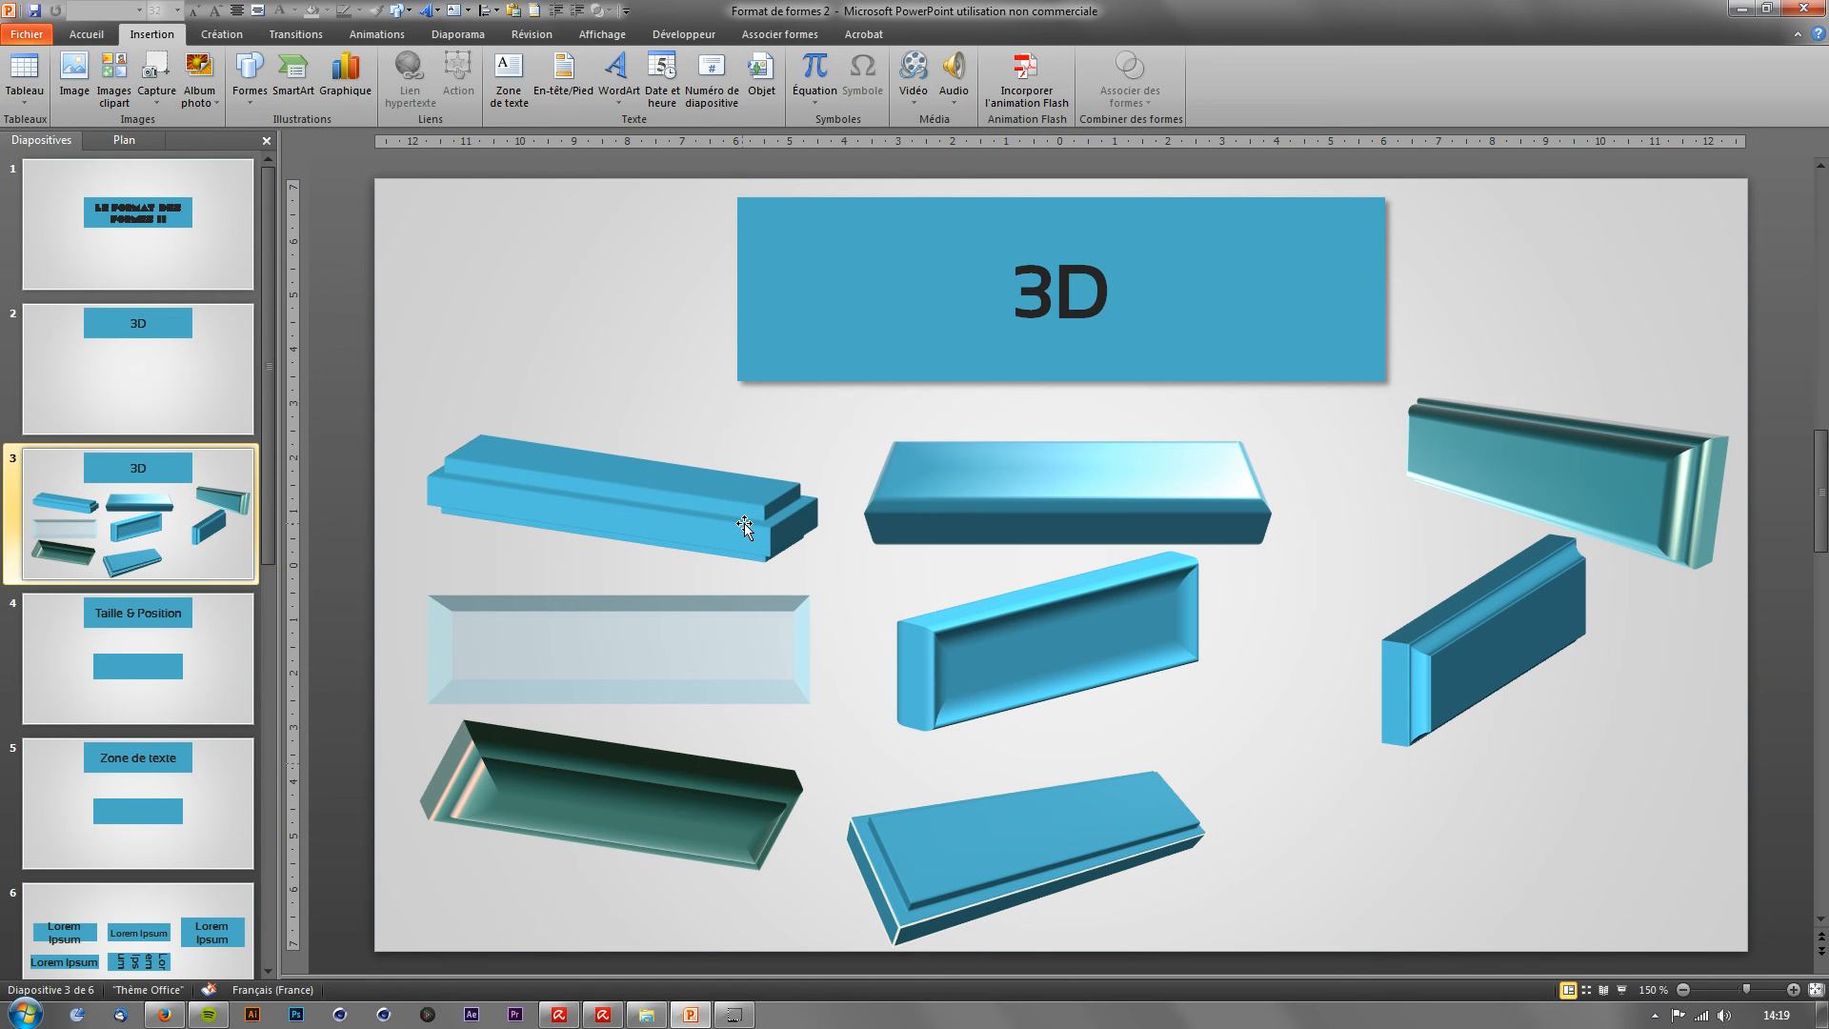
Step: Go to slide 4, "Taille & Position", and open the size and position settings of its blue rectangle
{"action": "left_click", "coordinate": [216, 856]}
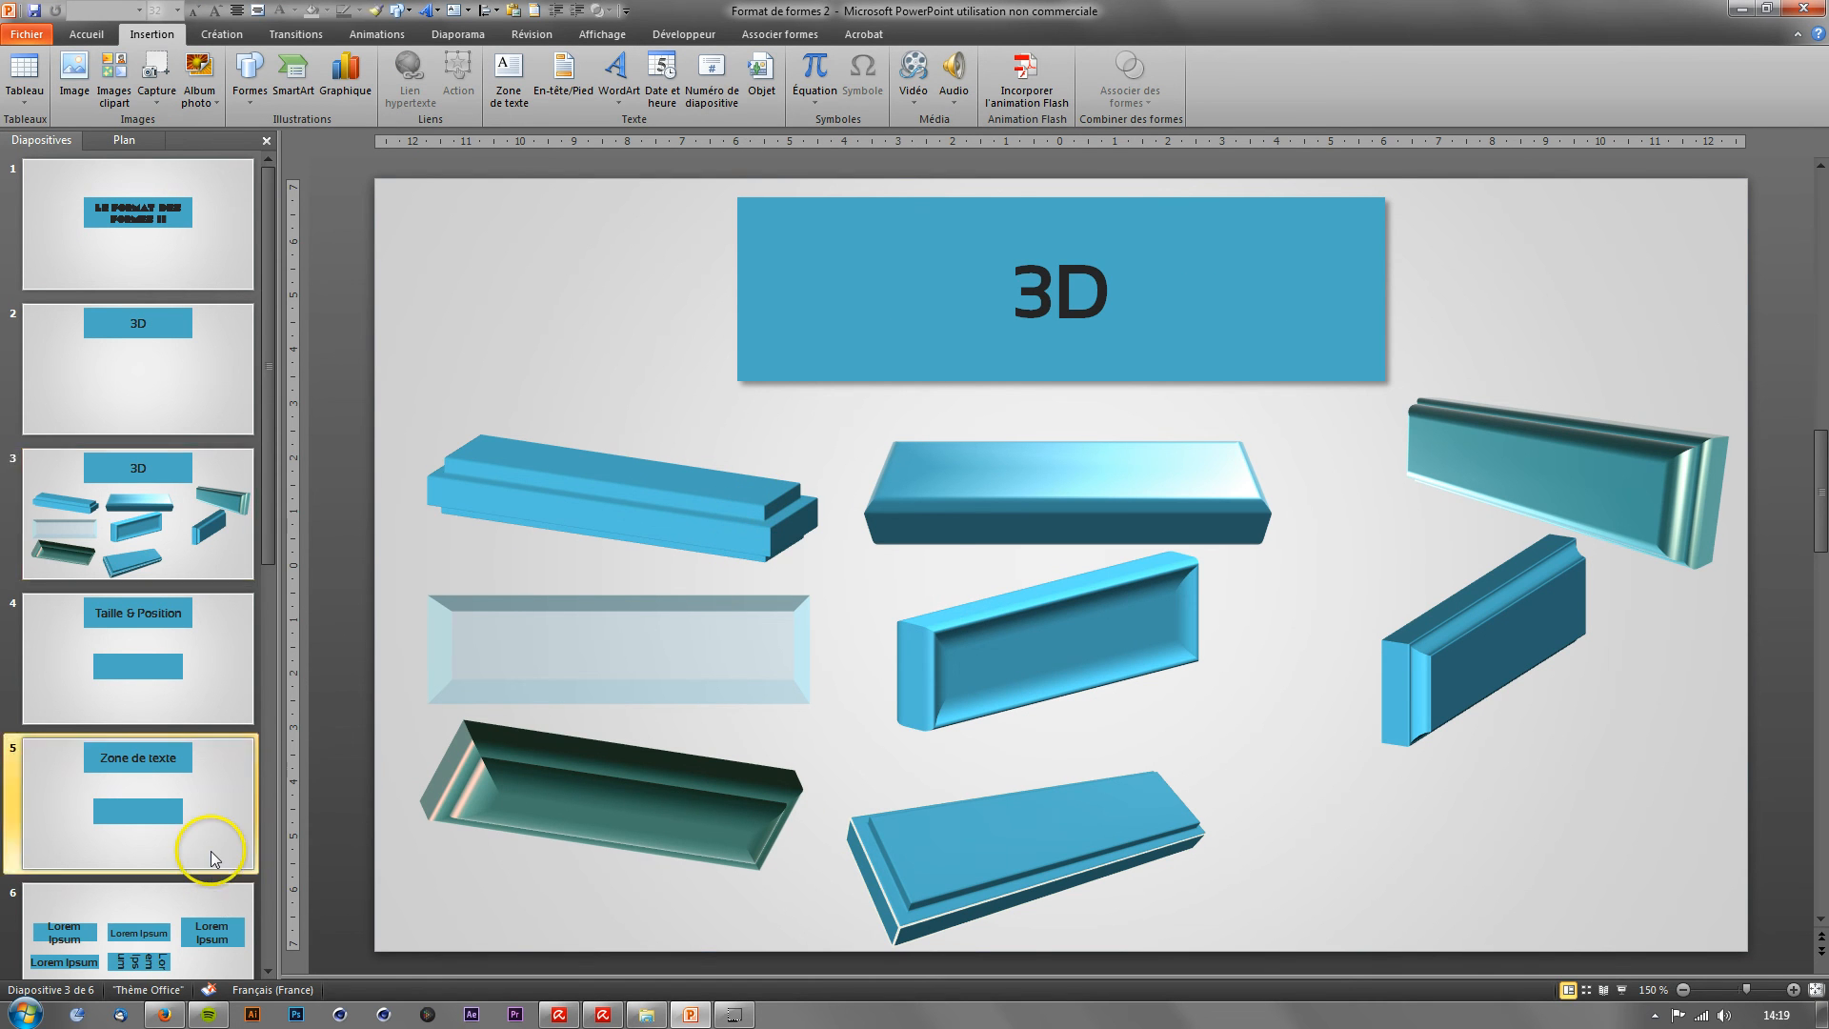
{"action": "left_click", "coordinate": [906, 583]}
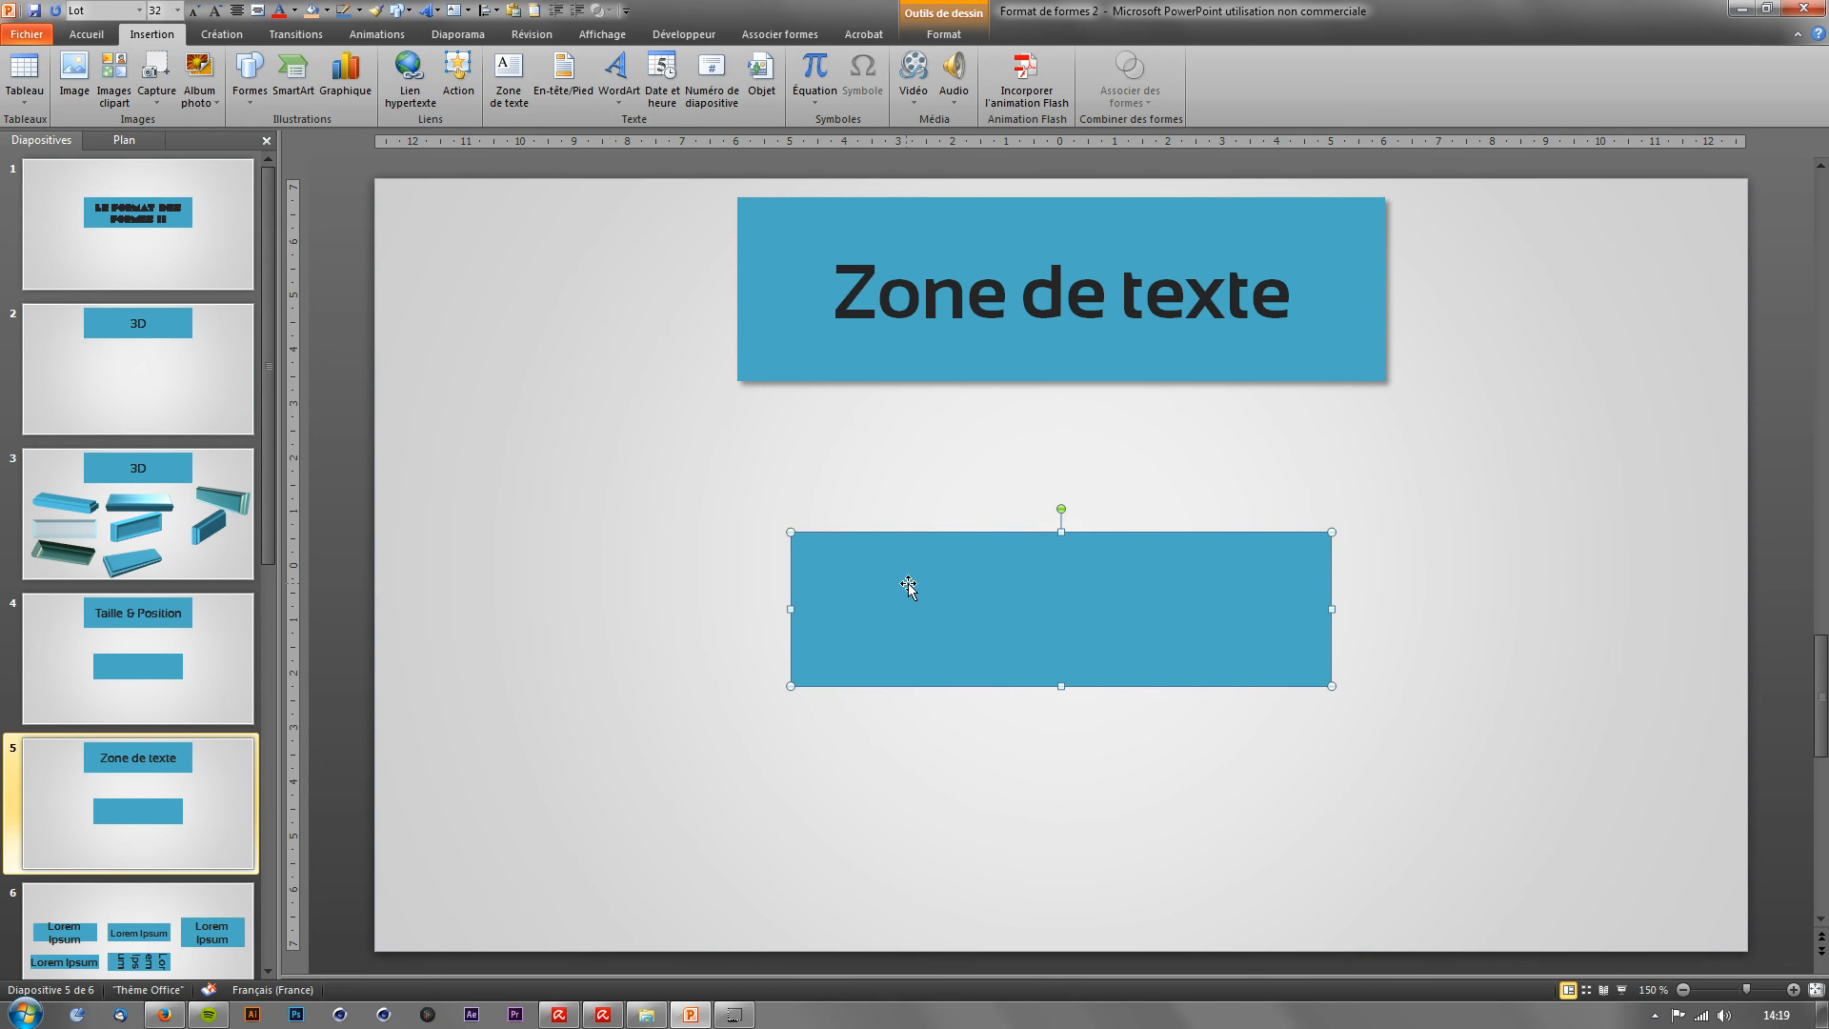
{"action": "left_click", "coordinate": [139, 680]}
{"action": "left_click", "coordinate": [976, 536]}
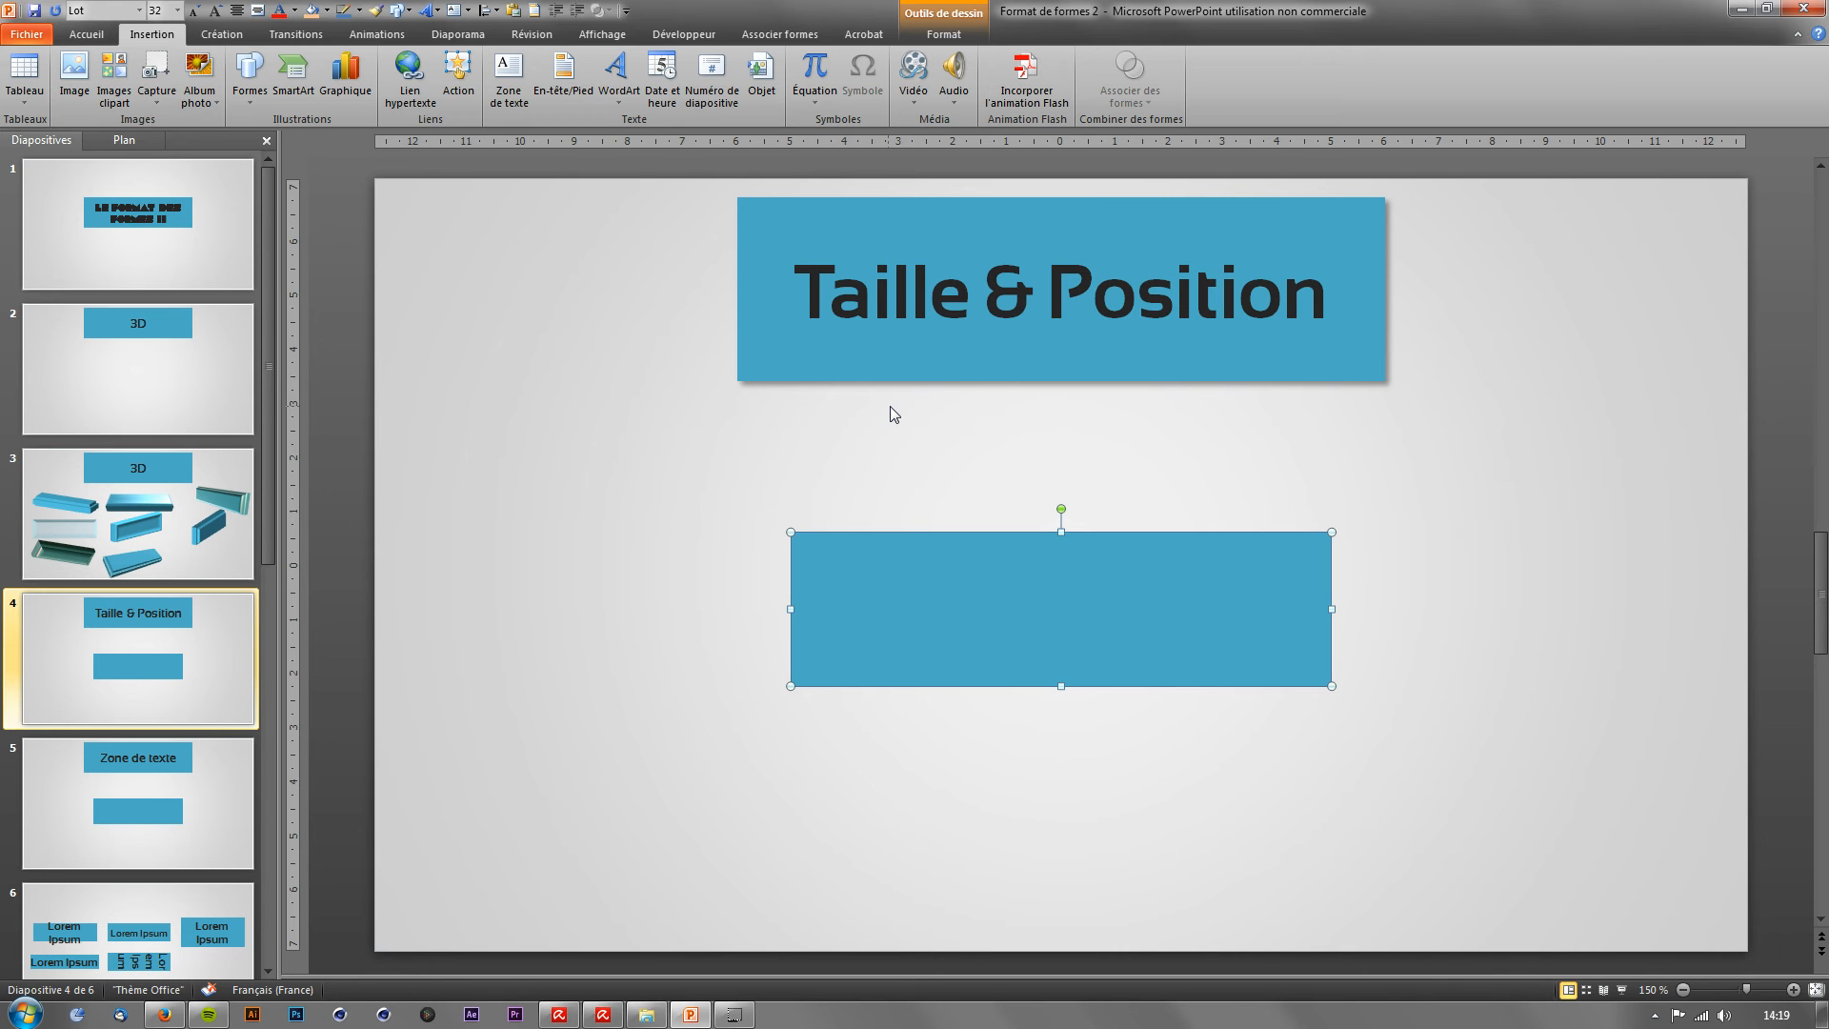
{"action": "right_click", "coordinate": [890, 569]}
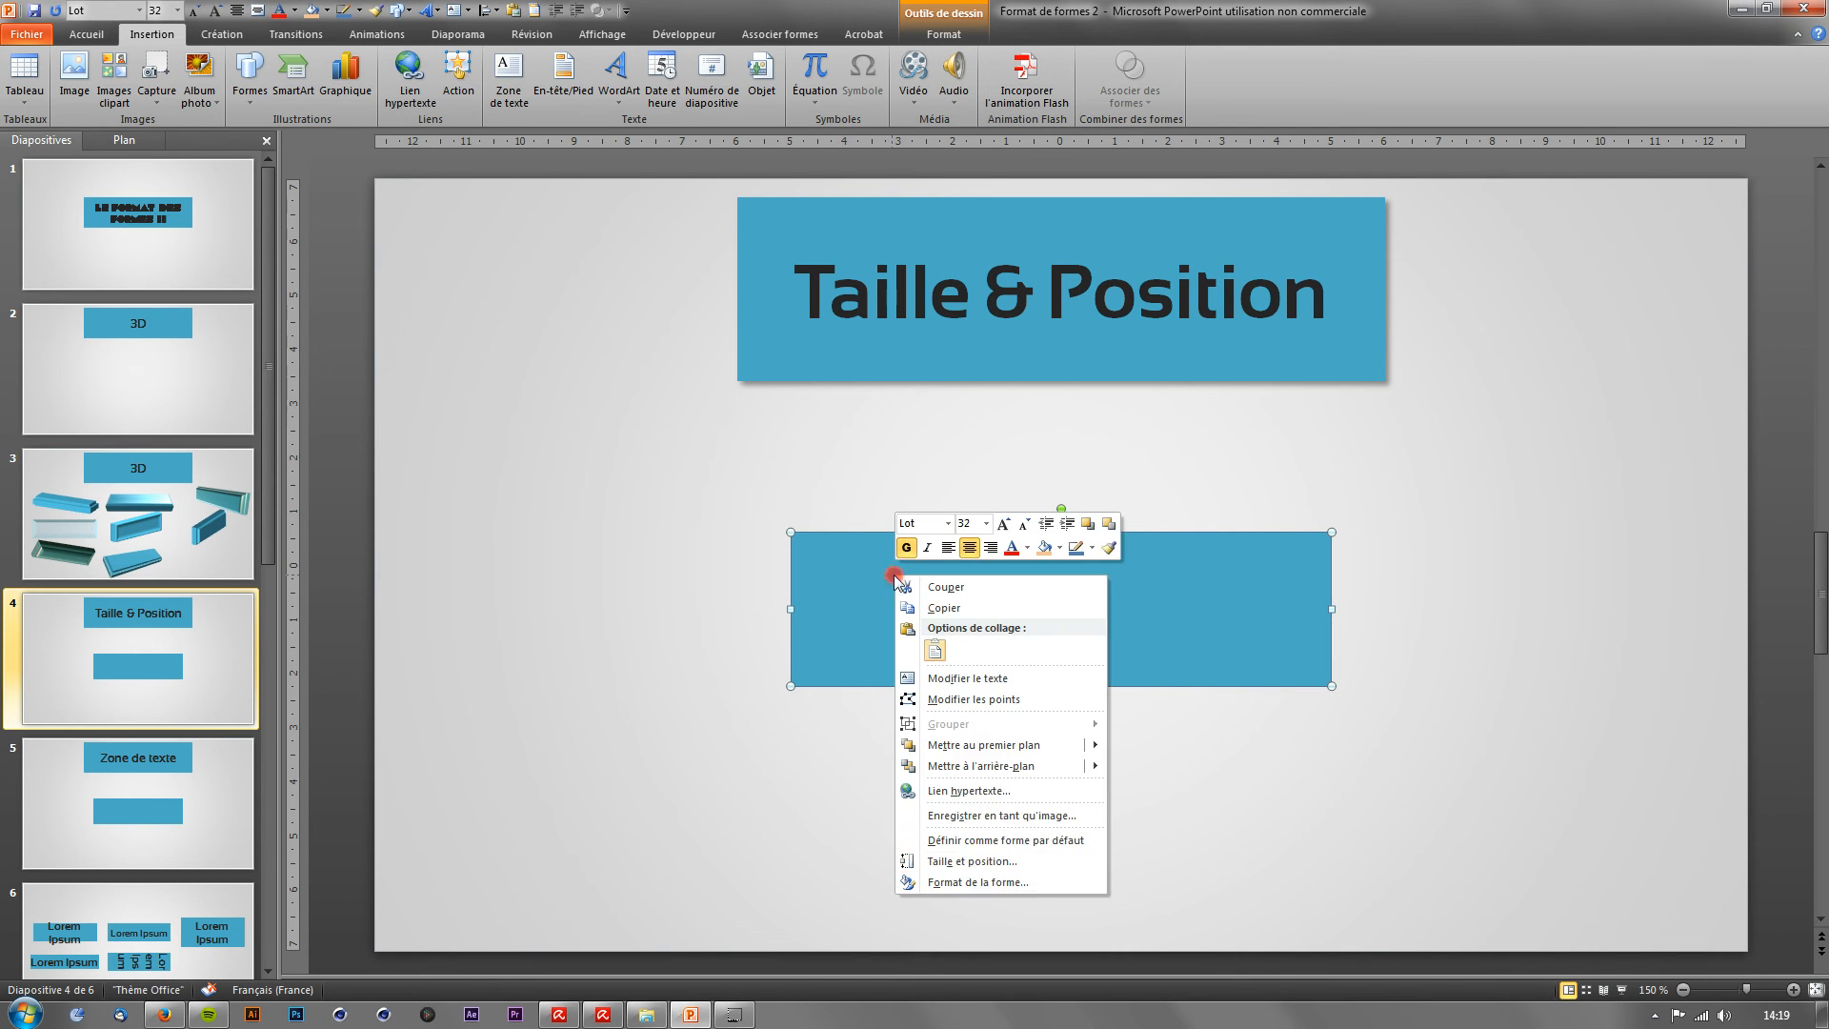
{"action": "left_click", "coordinate": [1005, 863]}
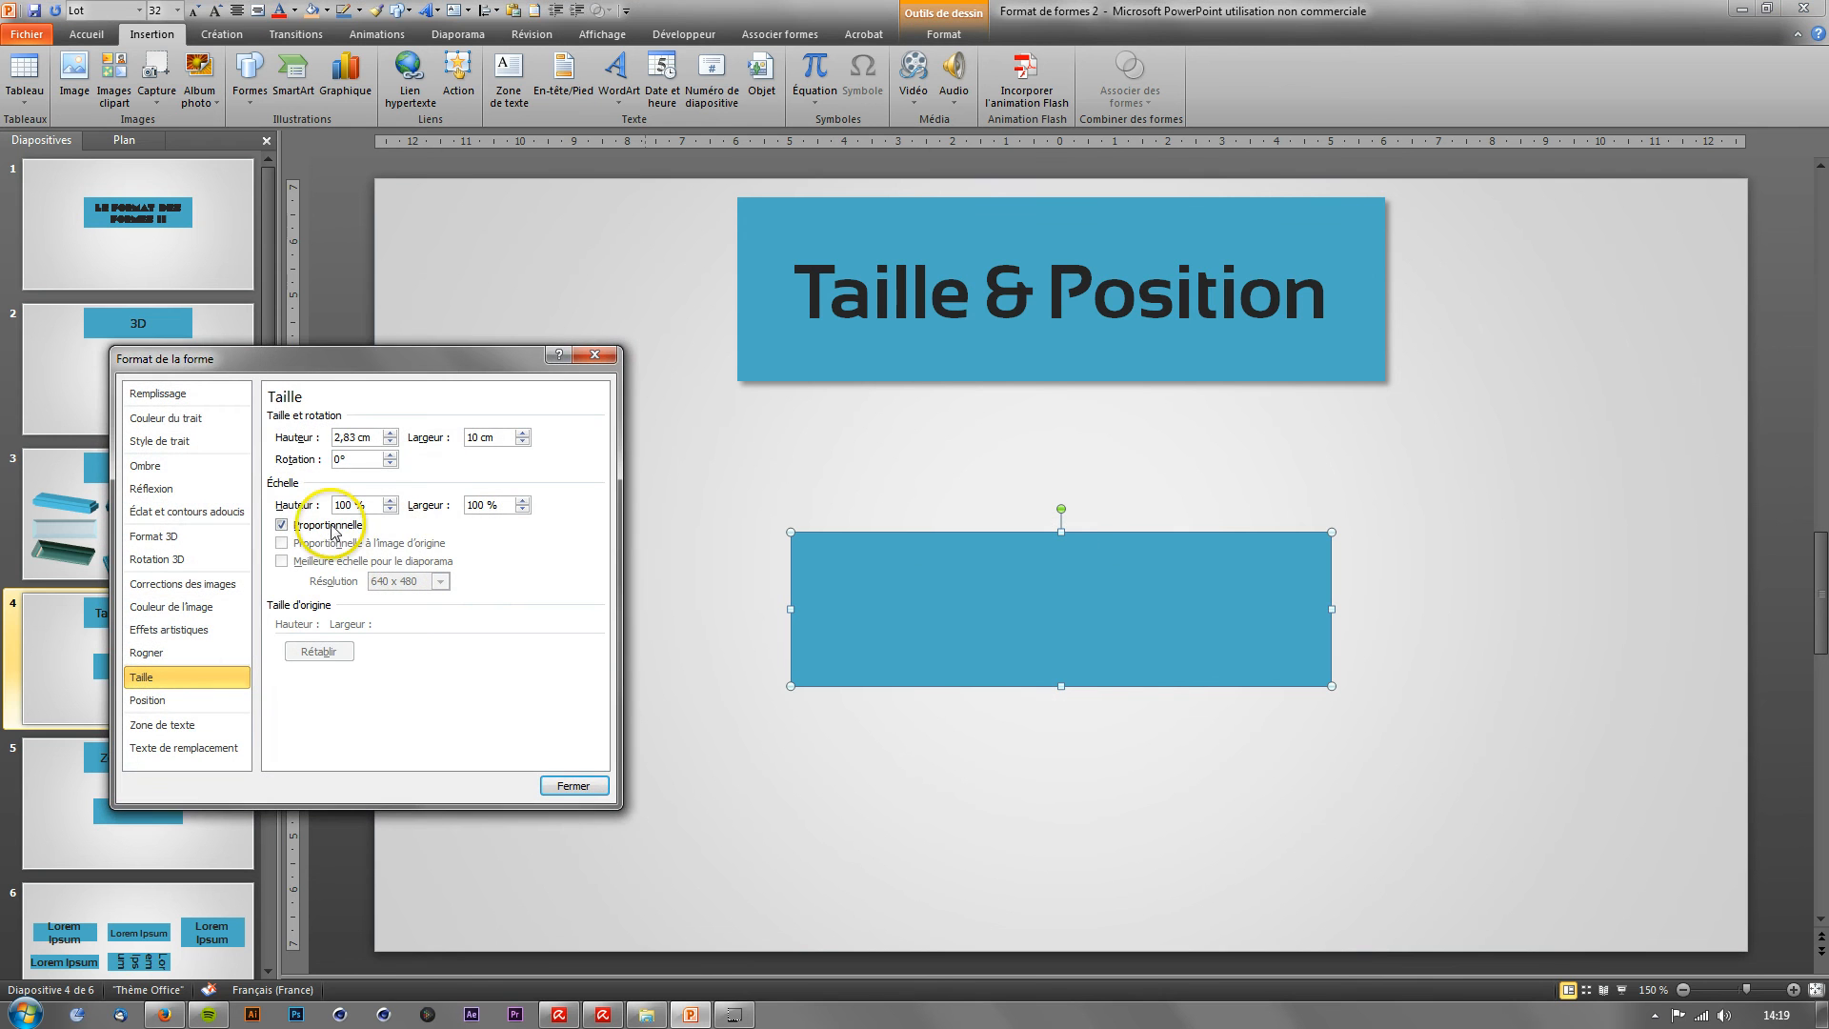
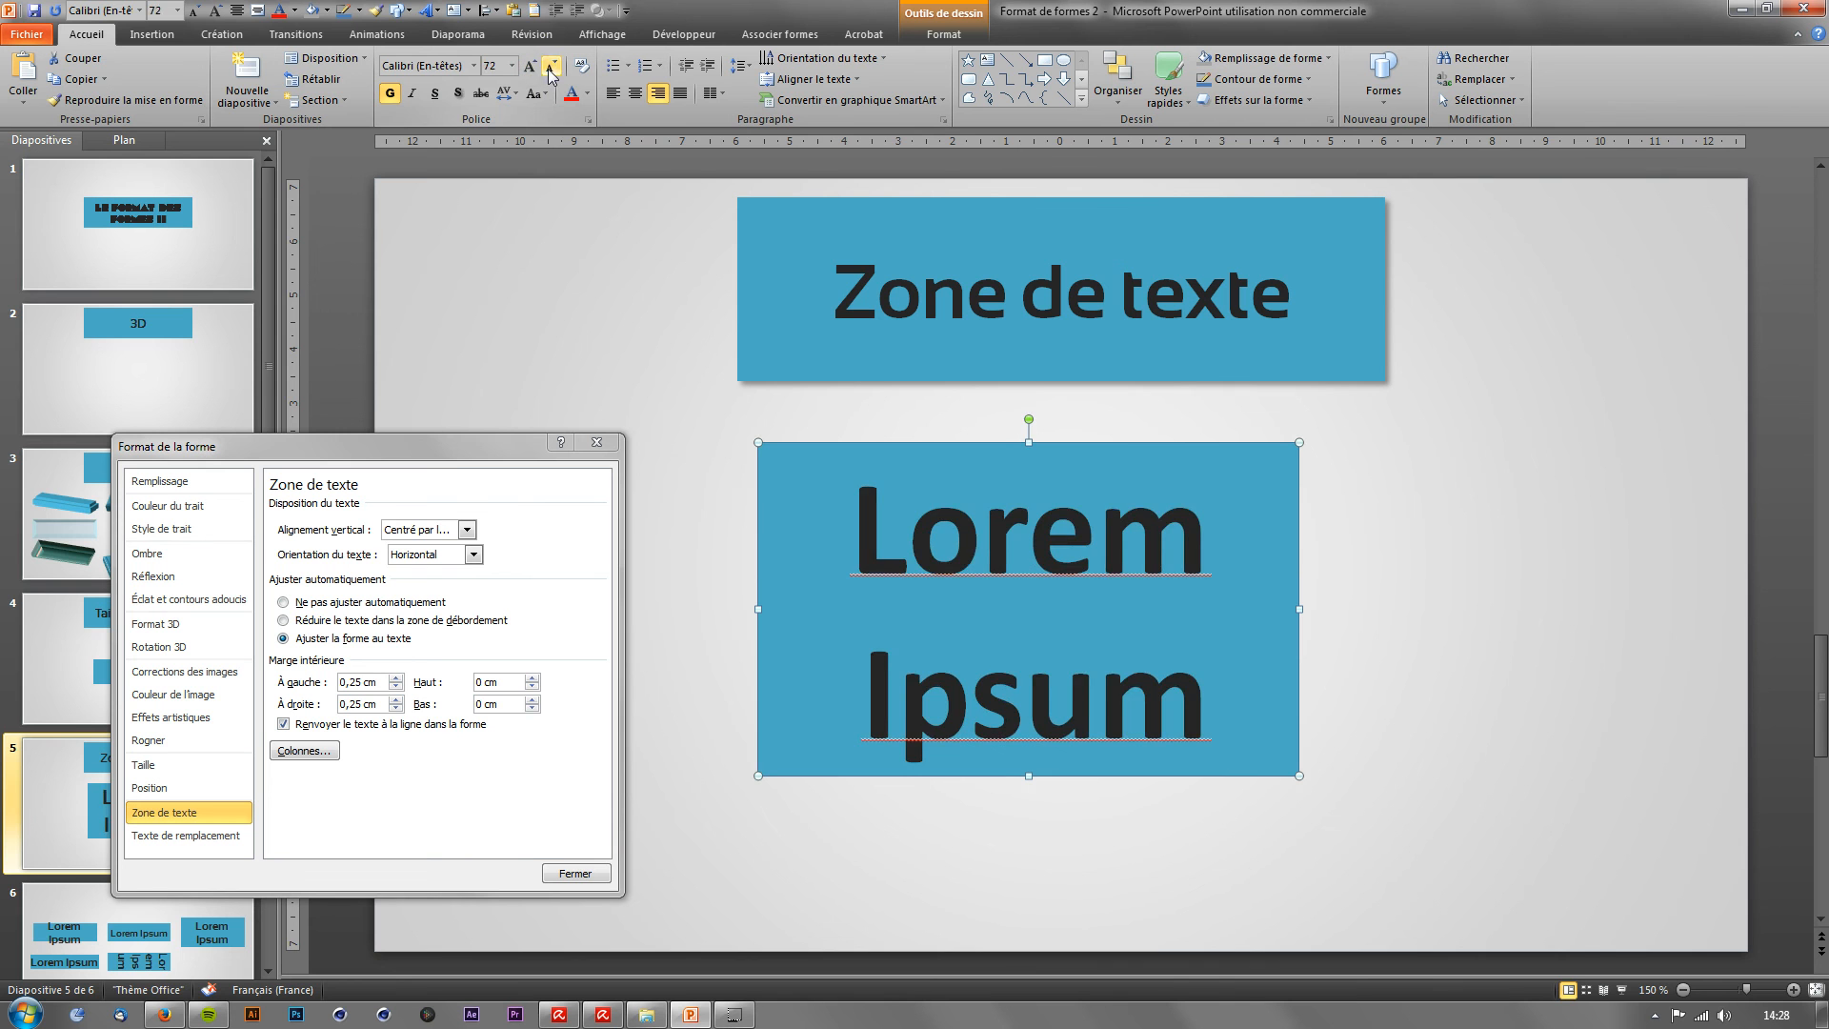
Step: Reduce the font size of the Lorem Ipsum text on slide 5 to 32 pt
{"action": "left_click", "coordinate": [549, 69]}
{"action": "left_click", "coordinate": [549, 68]}
{"action": "left_click", "coordinate": [550, 68]}
{"action": "left_click", "coordinate": [550, 69]}
{"action": "left_click", "coordinate": [550, 69]}
{"action": "left_click", "coordinate": [550, 69]}
{"action": "left_click", "coordinate": [549, 69]}
{"action": "left_click", "coordinate": [550, 69]}
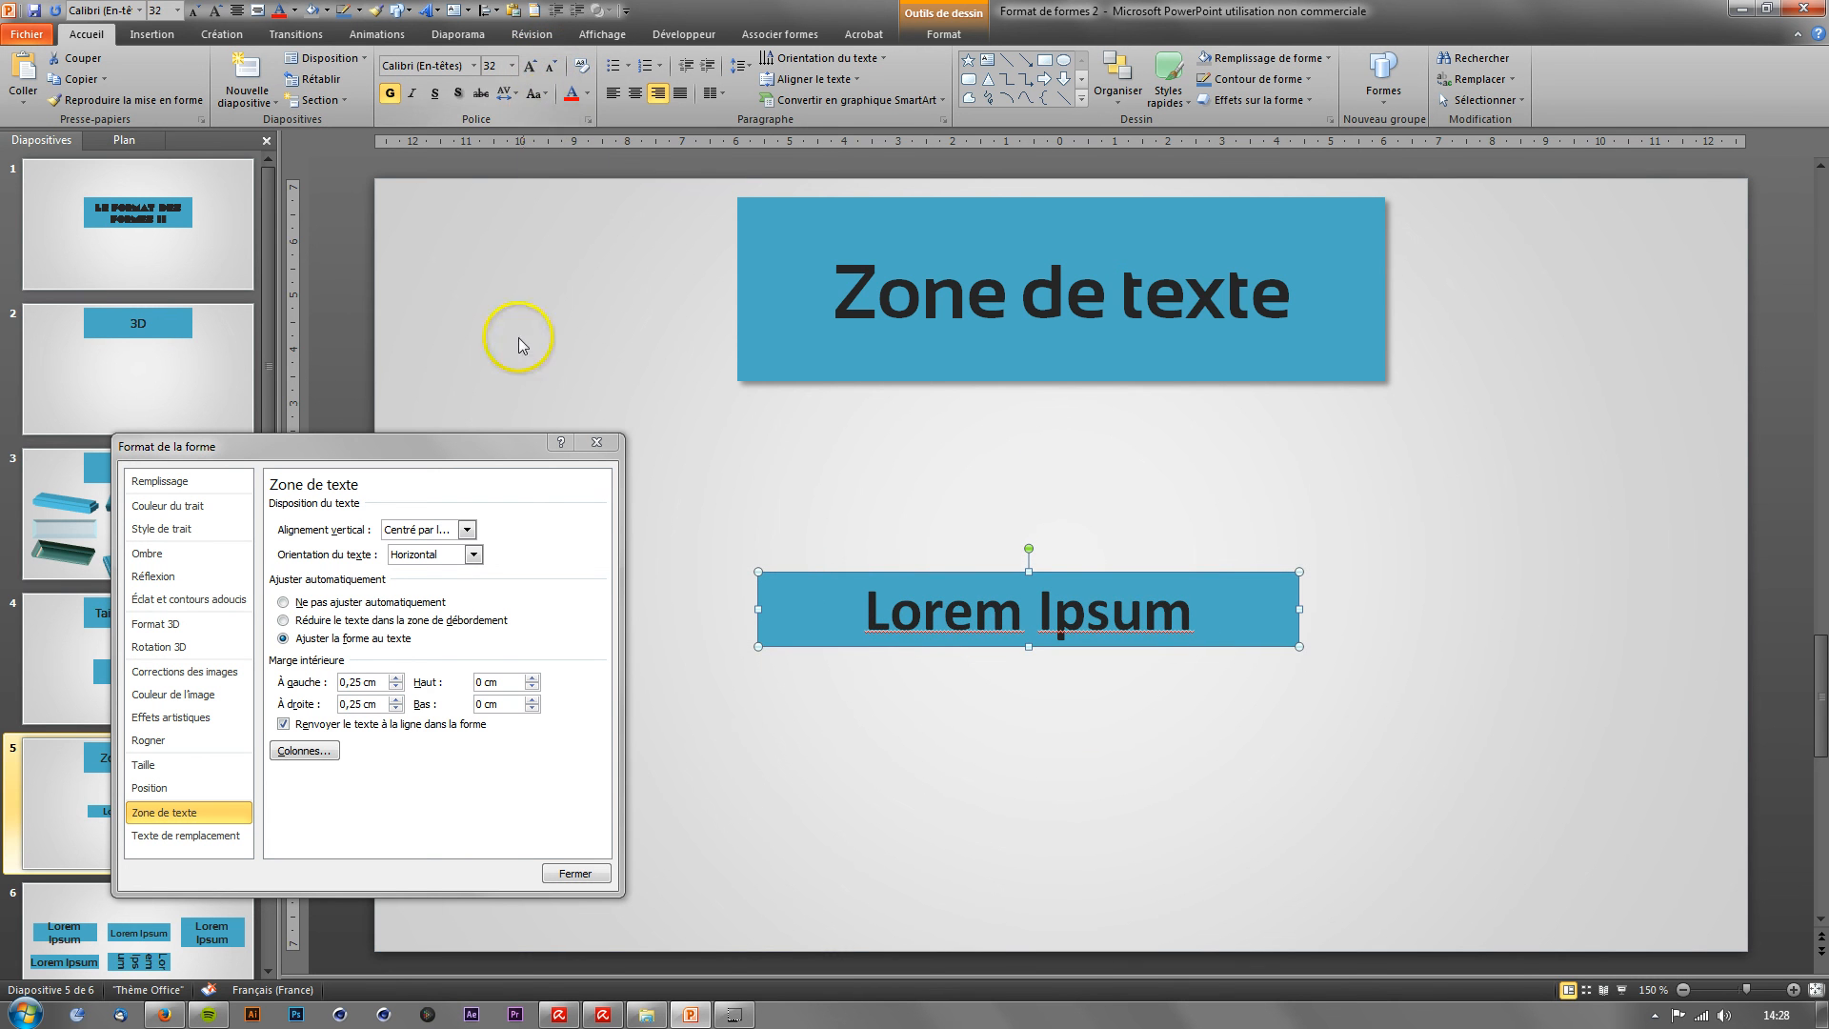
Step: Enlarge the Lorem Ipsum text to 54 pt, with the shape still set to resize to its text
{"action": "left_click", "coordinate": [530, 69]}
{"action": "left_click", "coordinate": [530, 69]}
{"action": "left_click", "coordinate": [531, 68]}
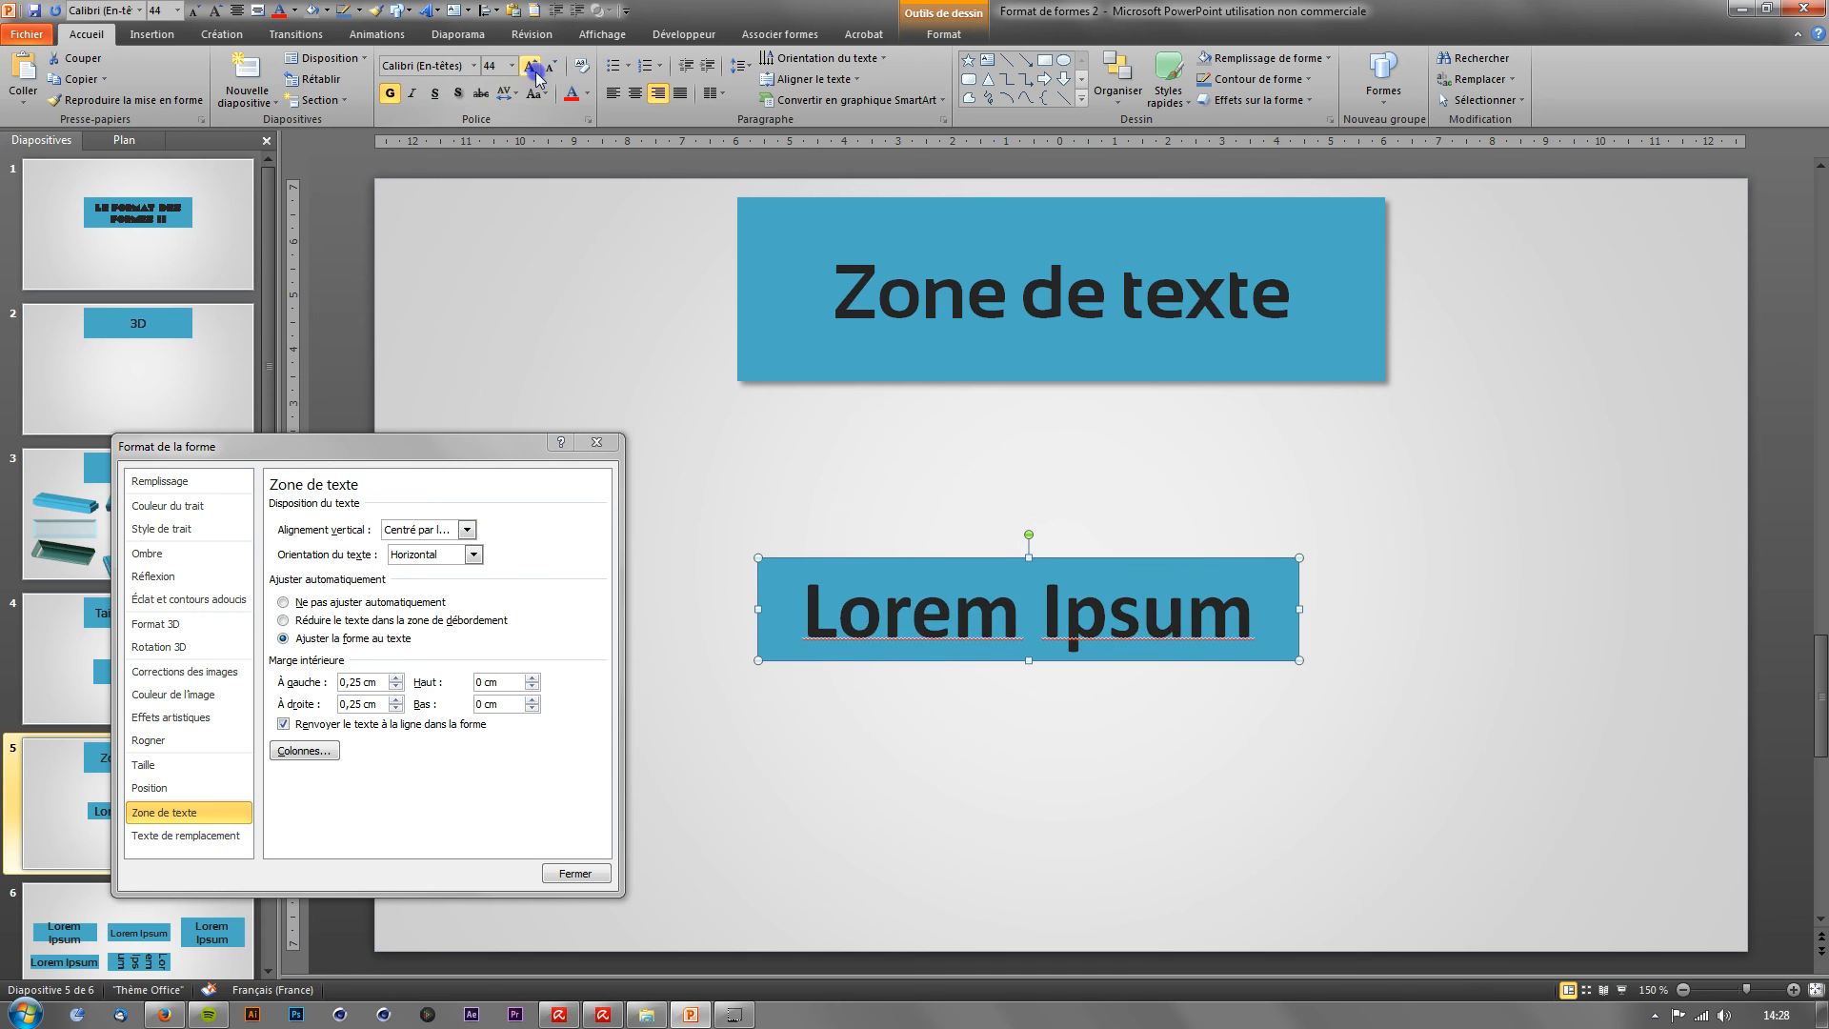
{"action": "left_click", "coordinate": [535, 72]}
{"action": "left_click", "coordinate": [535, 72]}
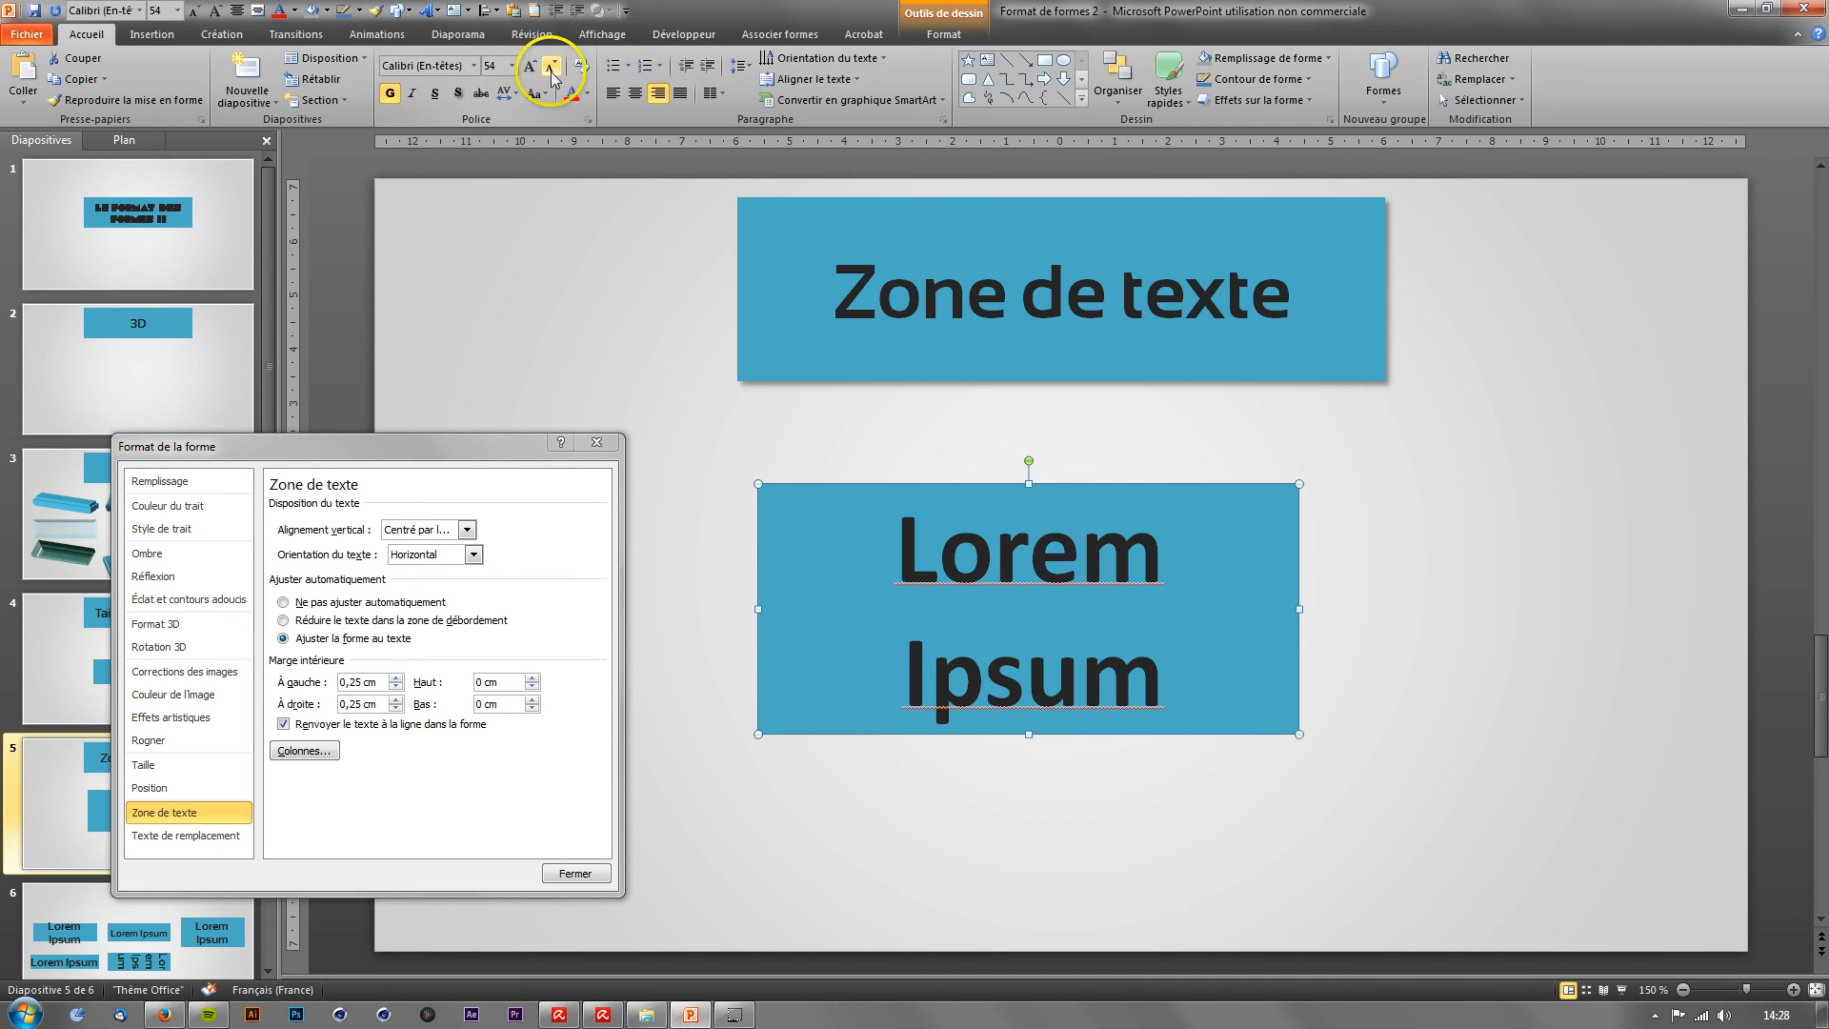
Step: Turn off text wrapping in the Lorem Ipsum shape and enlarge its text to 80 pt
{"action": "left_click", "coordinate": [336, 733]}
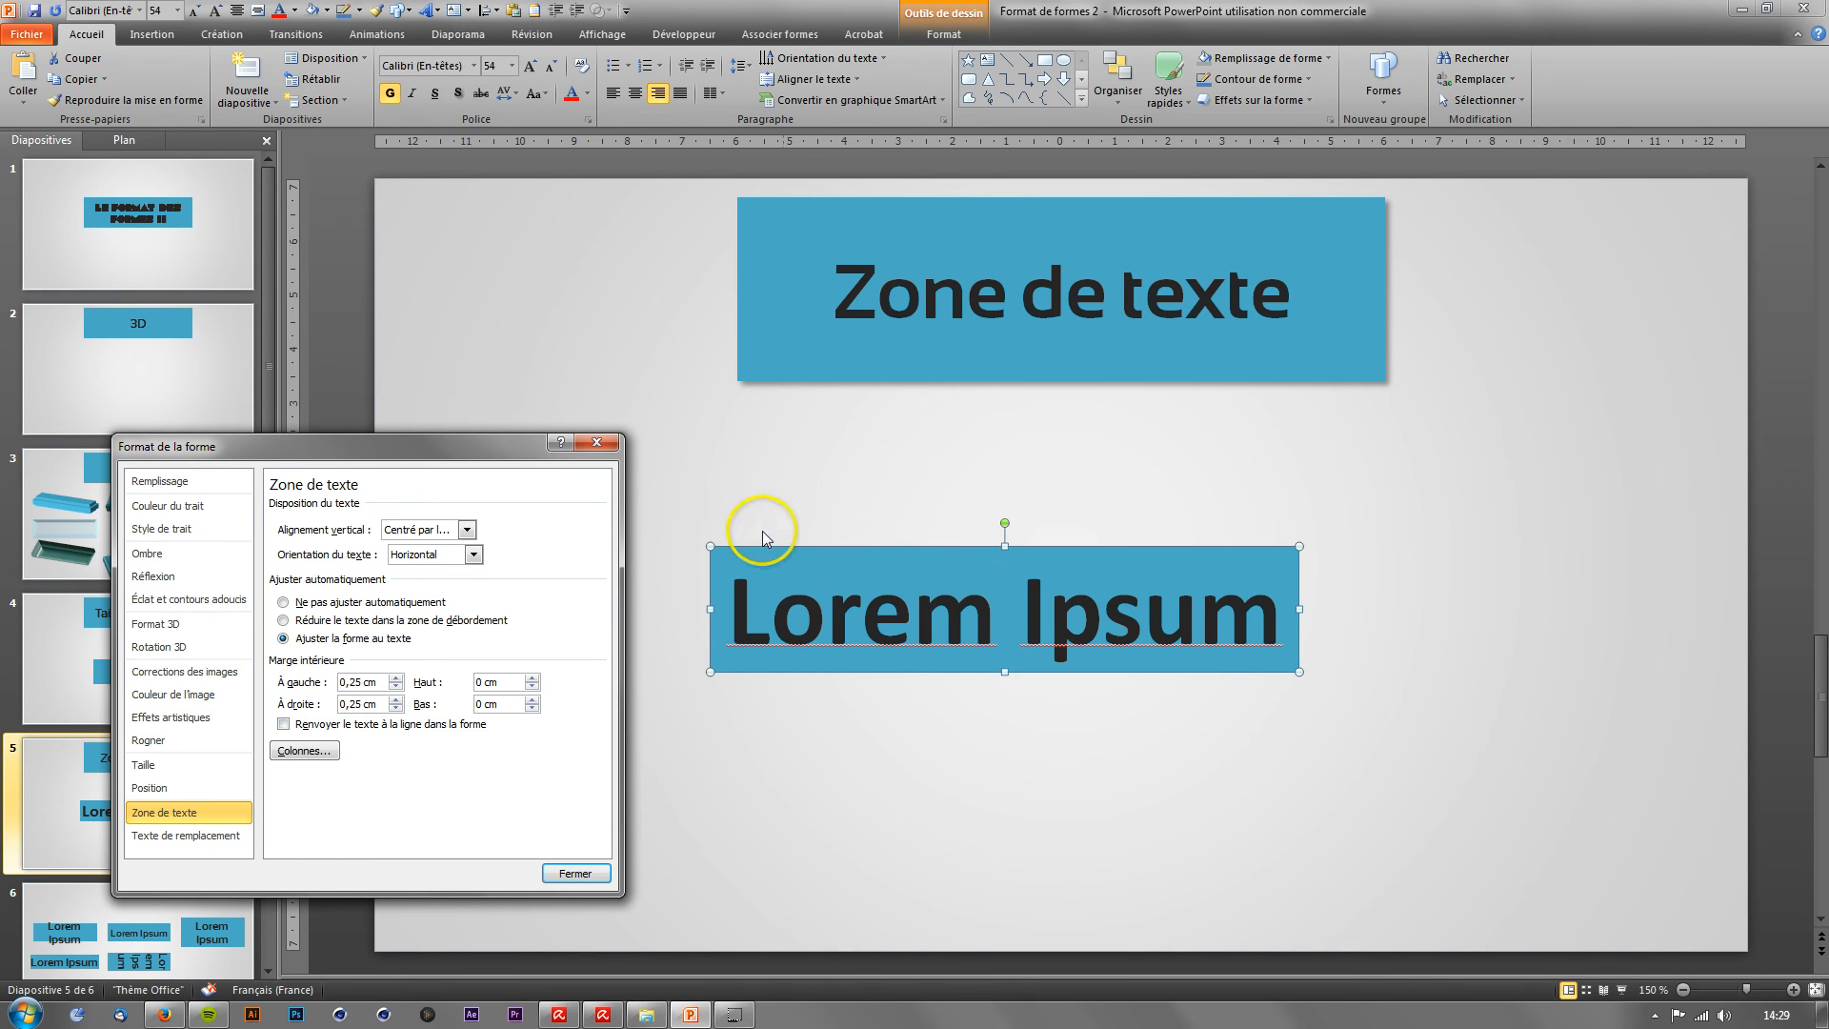
{"action": "left_click", "coordinate": [515, 66]}
{"action": "left_click", "coordinate": [529, 67]}
{"action": "left_click", "coordinate": [530, 66]}
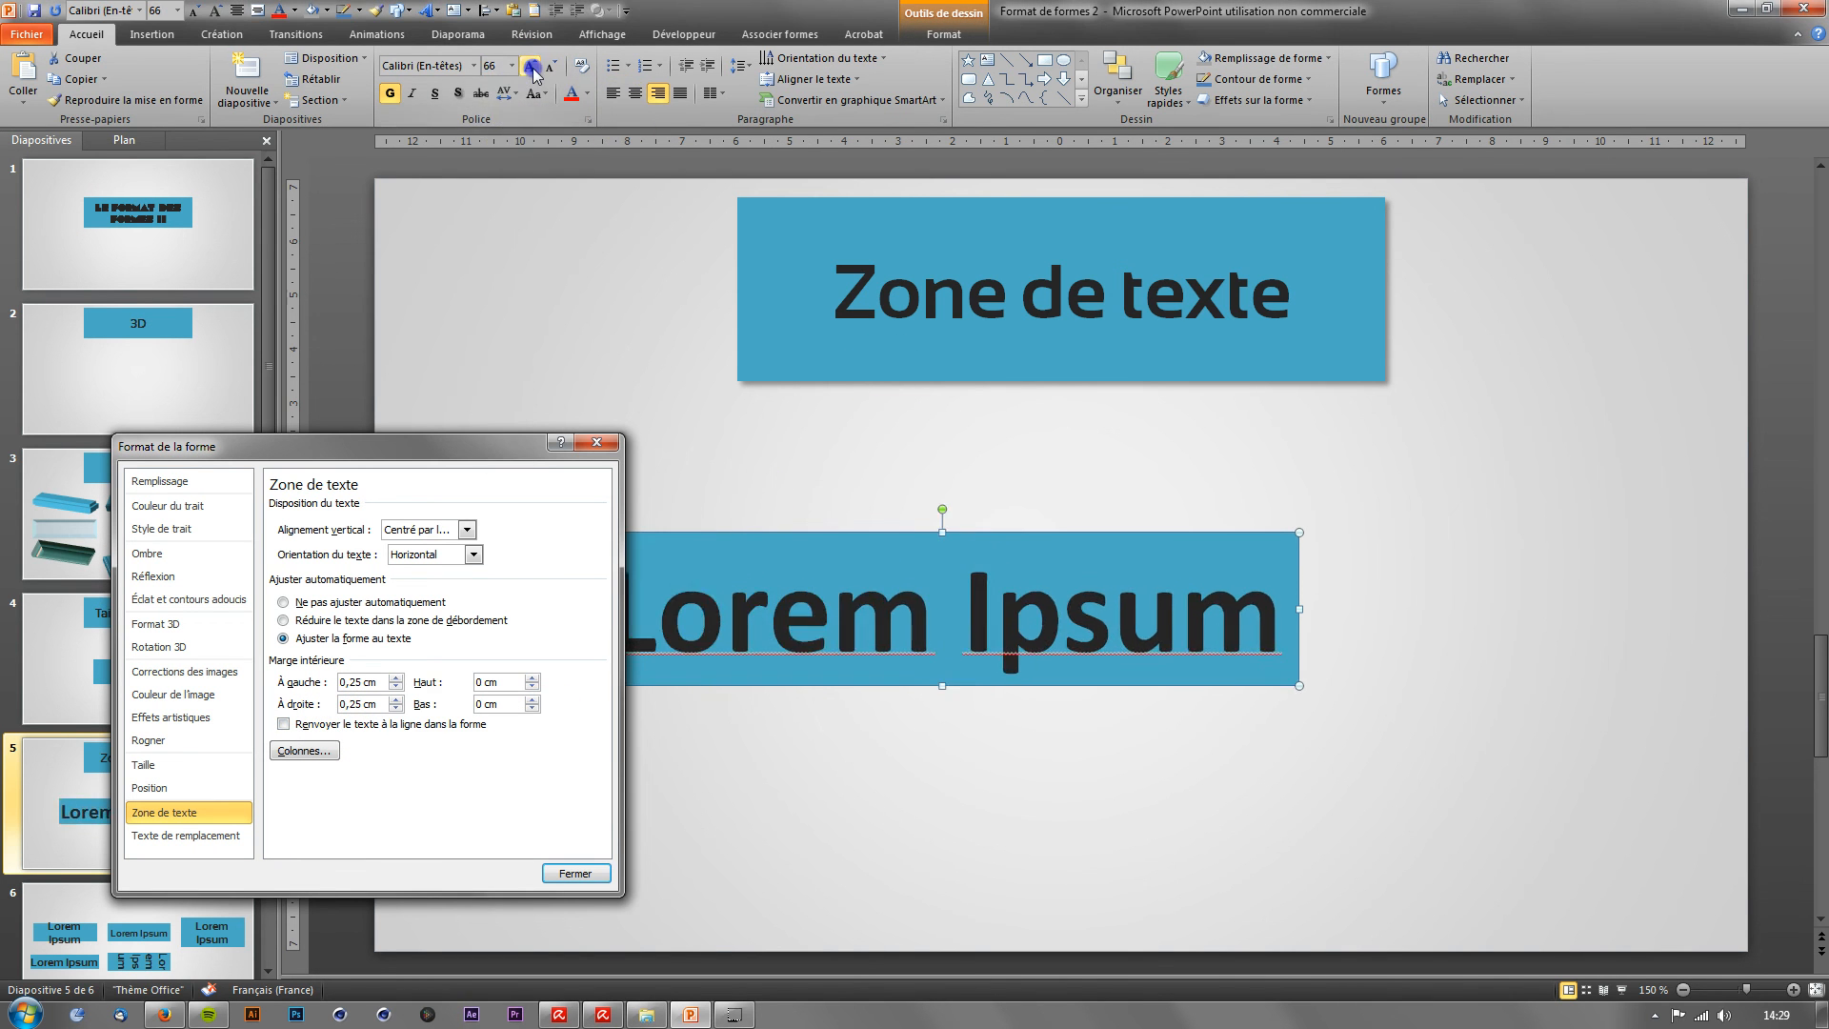
{"action": "left_click", "coordinate": [530, 66]}
{"action": "left_click", "coordinate": [530, 67]}
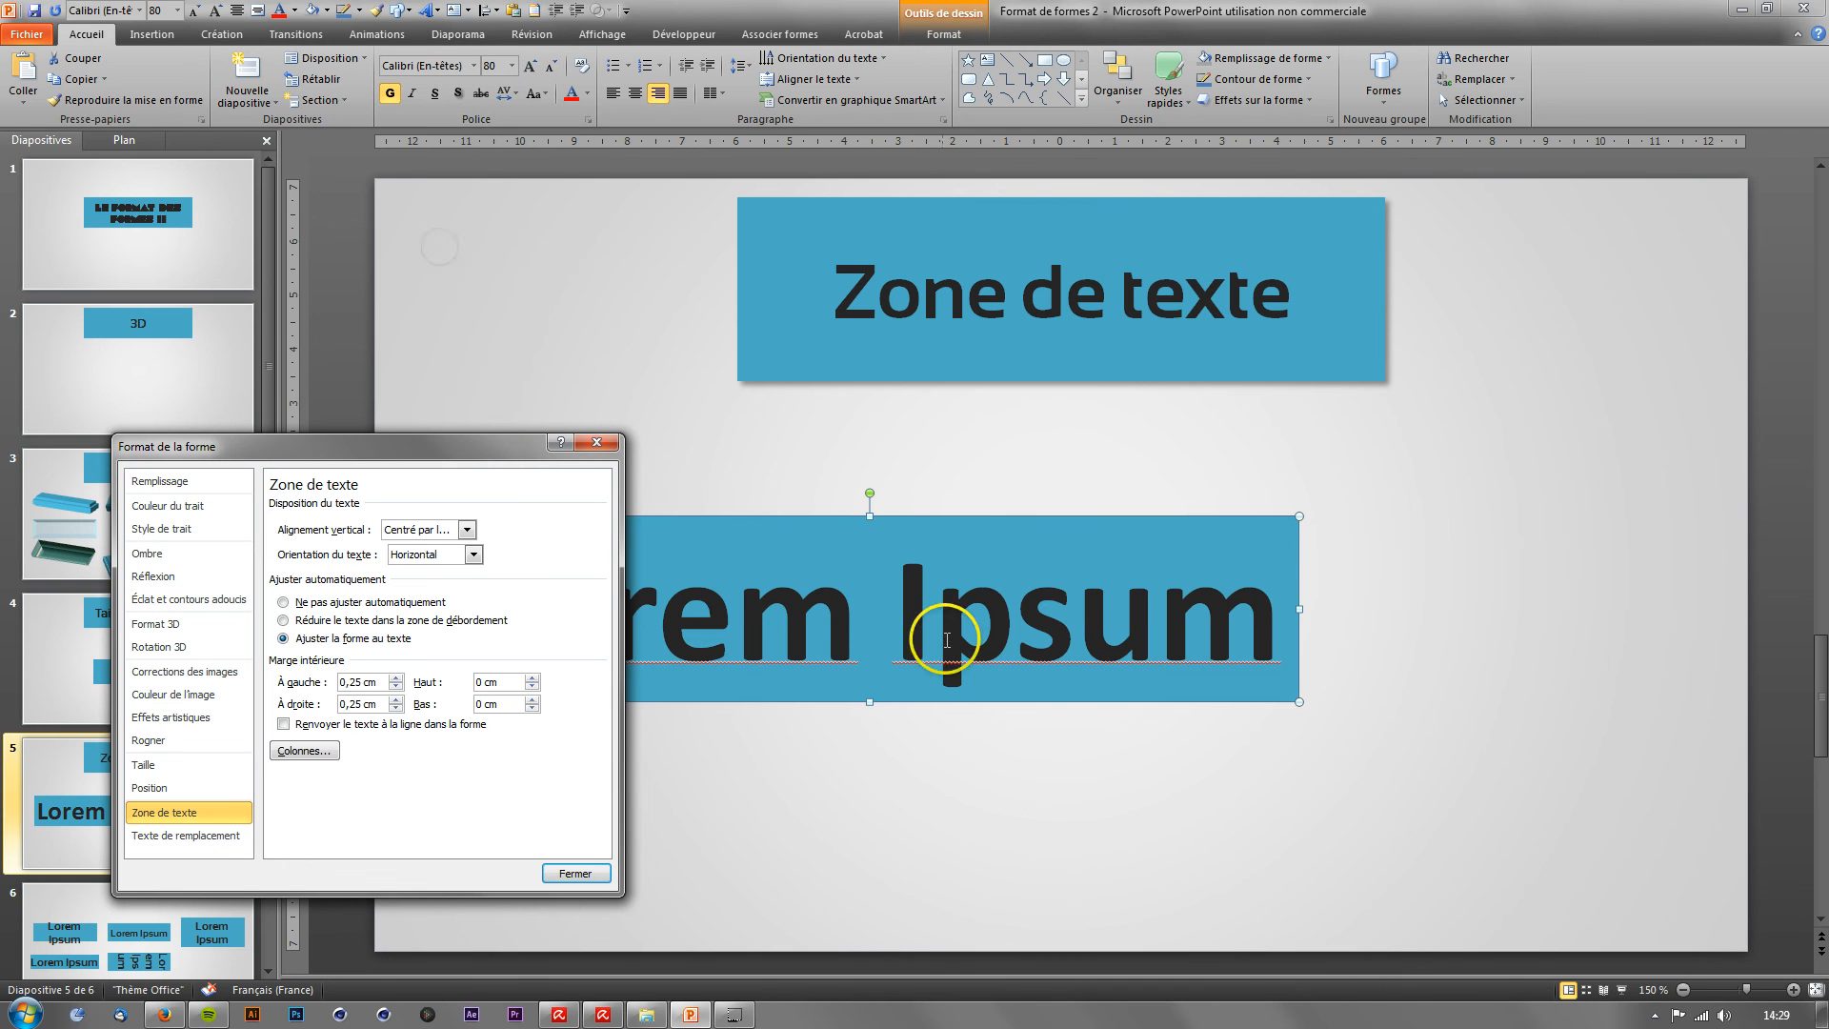
Step: Reduce the unwrapped Lorem Ipsum text to 44 pt
{"action": "left_click", "coordinate": [551, 69]}
{"action": "left_click", "coordinate": [550, 68]}
{"action": "left_click", "coordinate": [551, 69]}
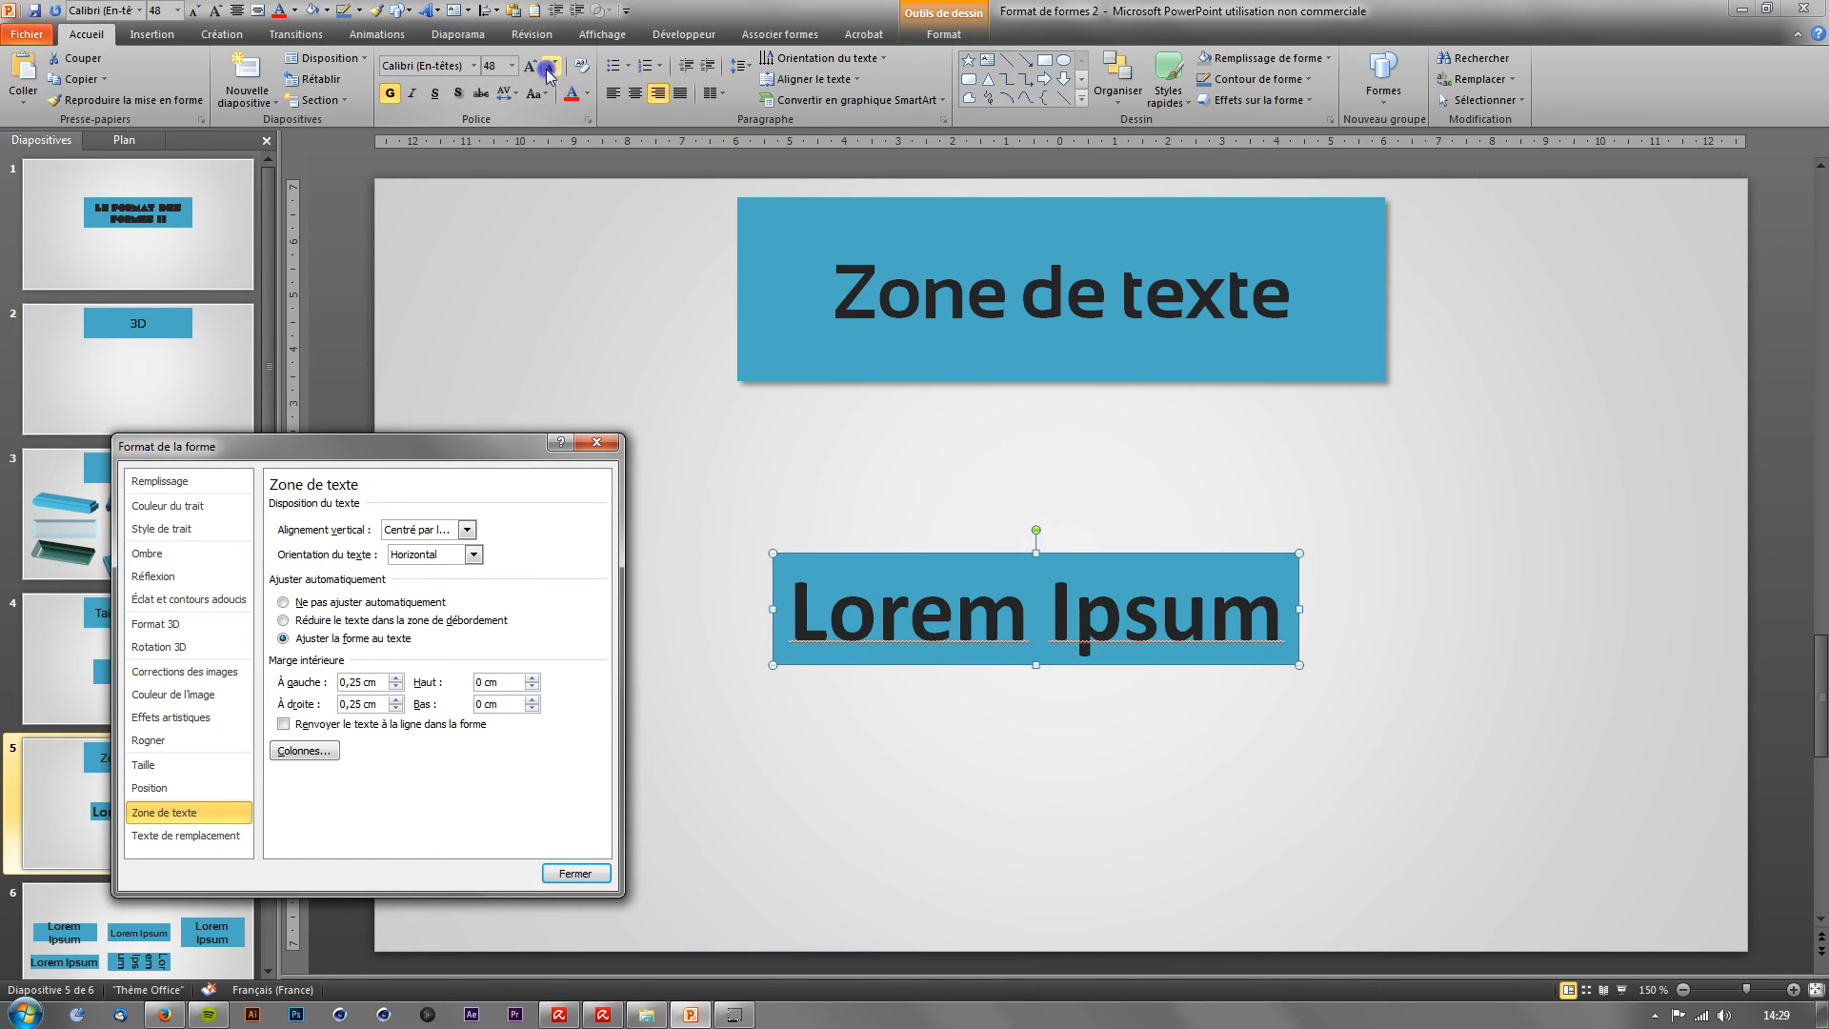
{"action": "left_click", "coordinate": [551, 69]}
{"action": "left_click", "coordinate": [550, 69]}
{"action": "left_click", "coordinate": [550, 69]}
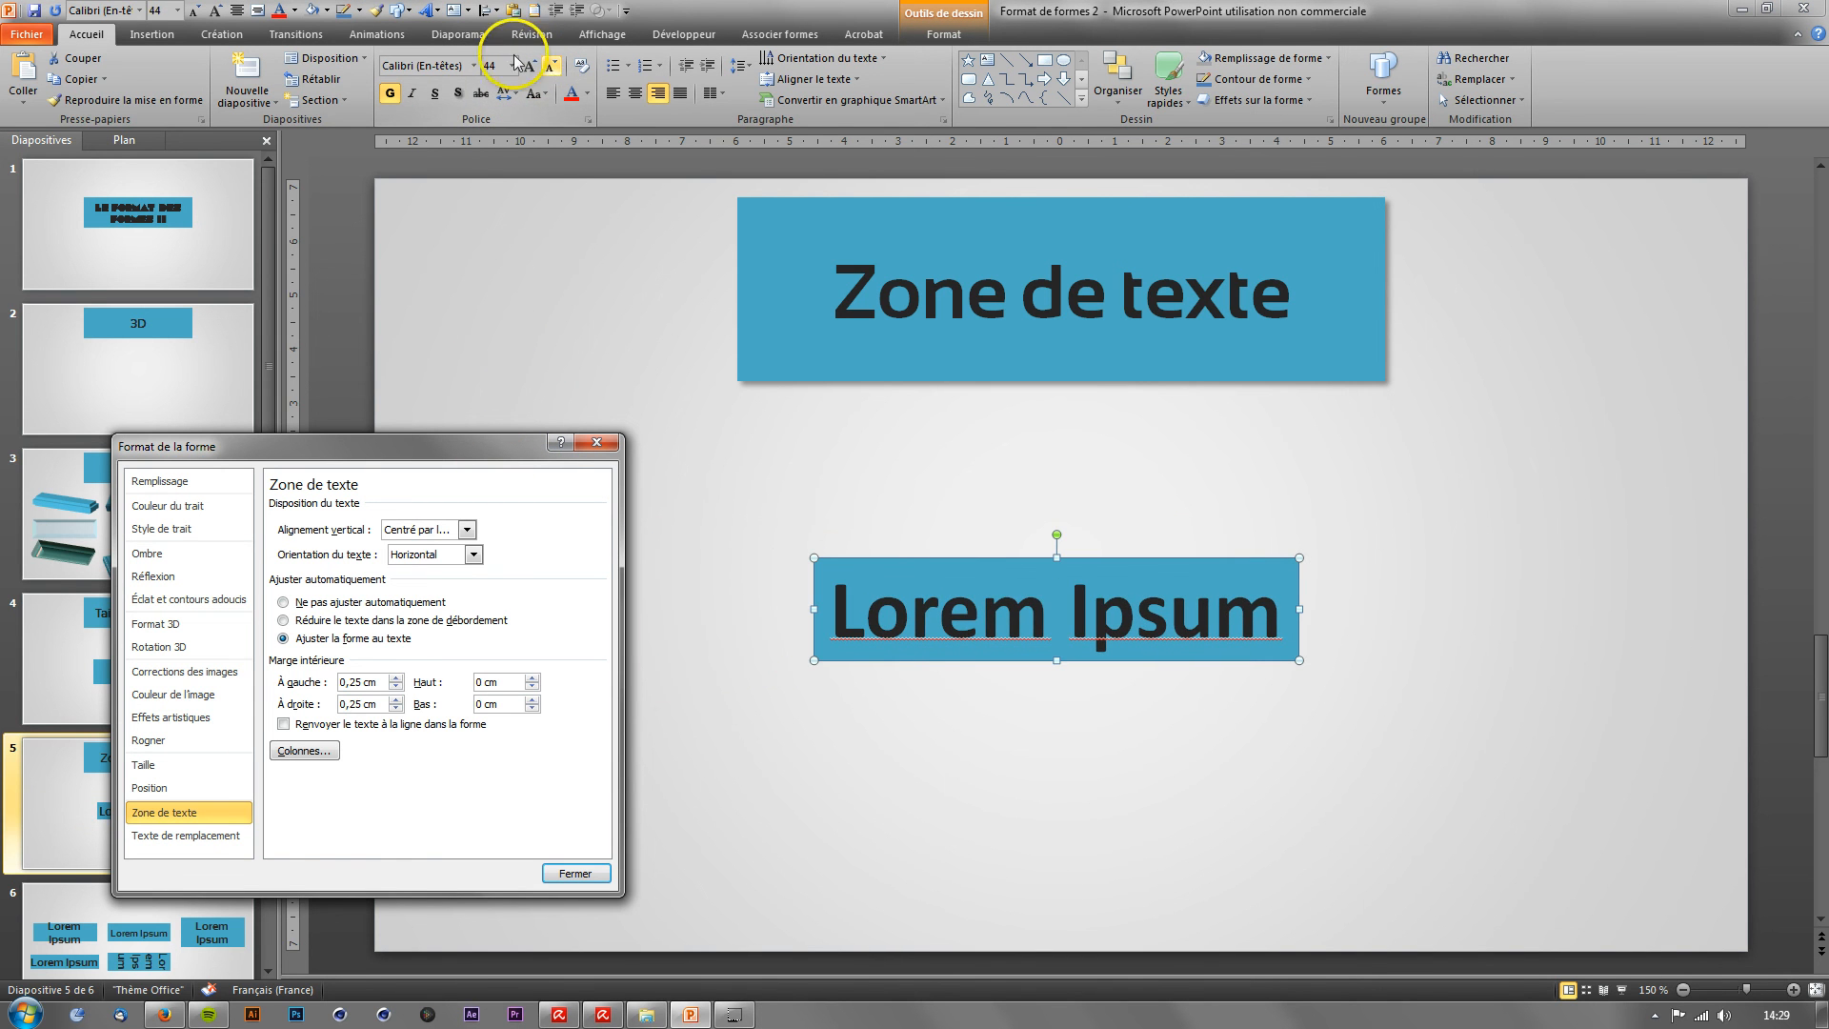
Step: Set the Lorem Ipsum shape's top and bottom inner margins to 0.2 cm
{"action": "left_click", "coordinate": [533, 678]}
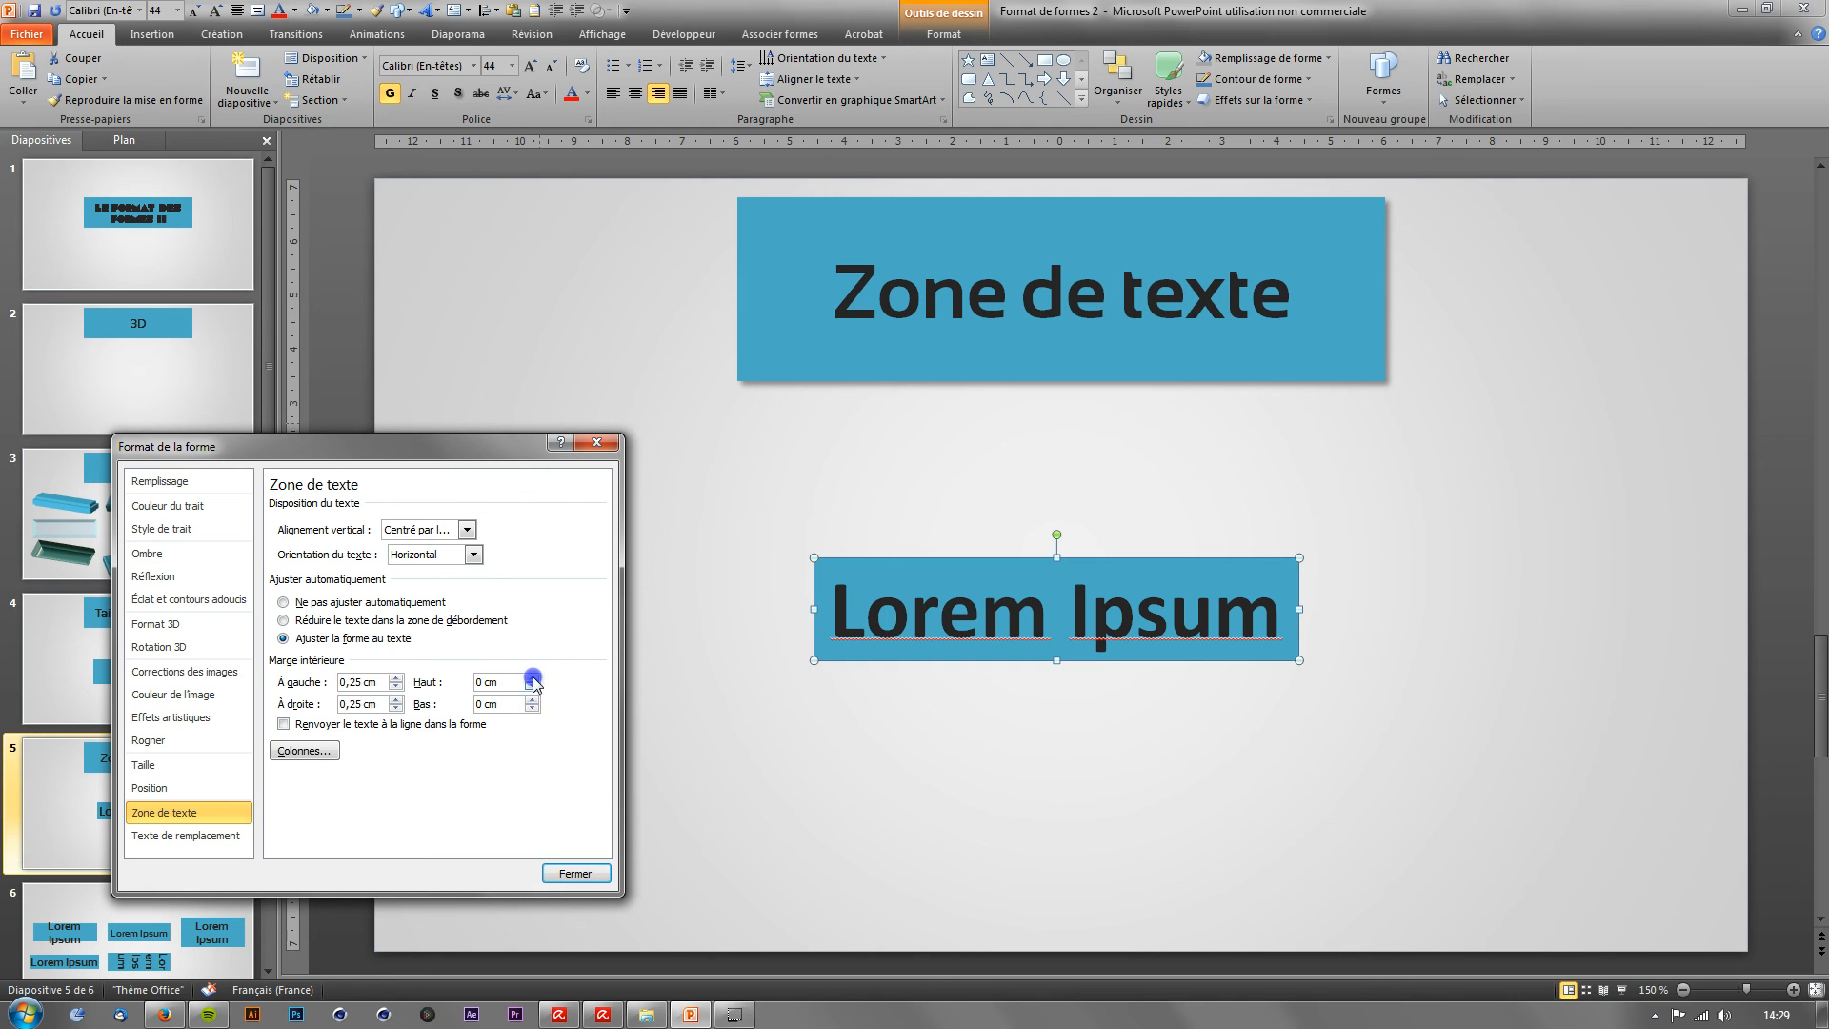
{"action": "left_click", "coordinate": [534, 677]}
{"action": "left_click", "coordinate": [532, 699]}
{"action": "left_click", "coordinate": [532, 699]}
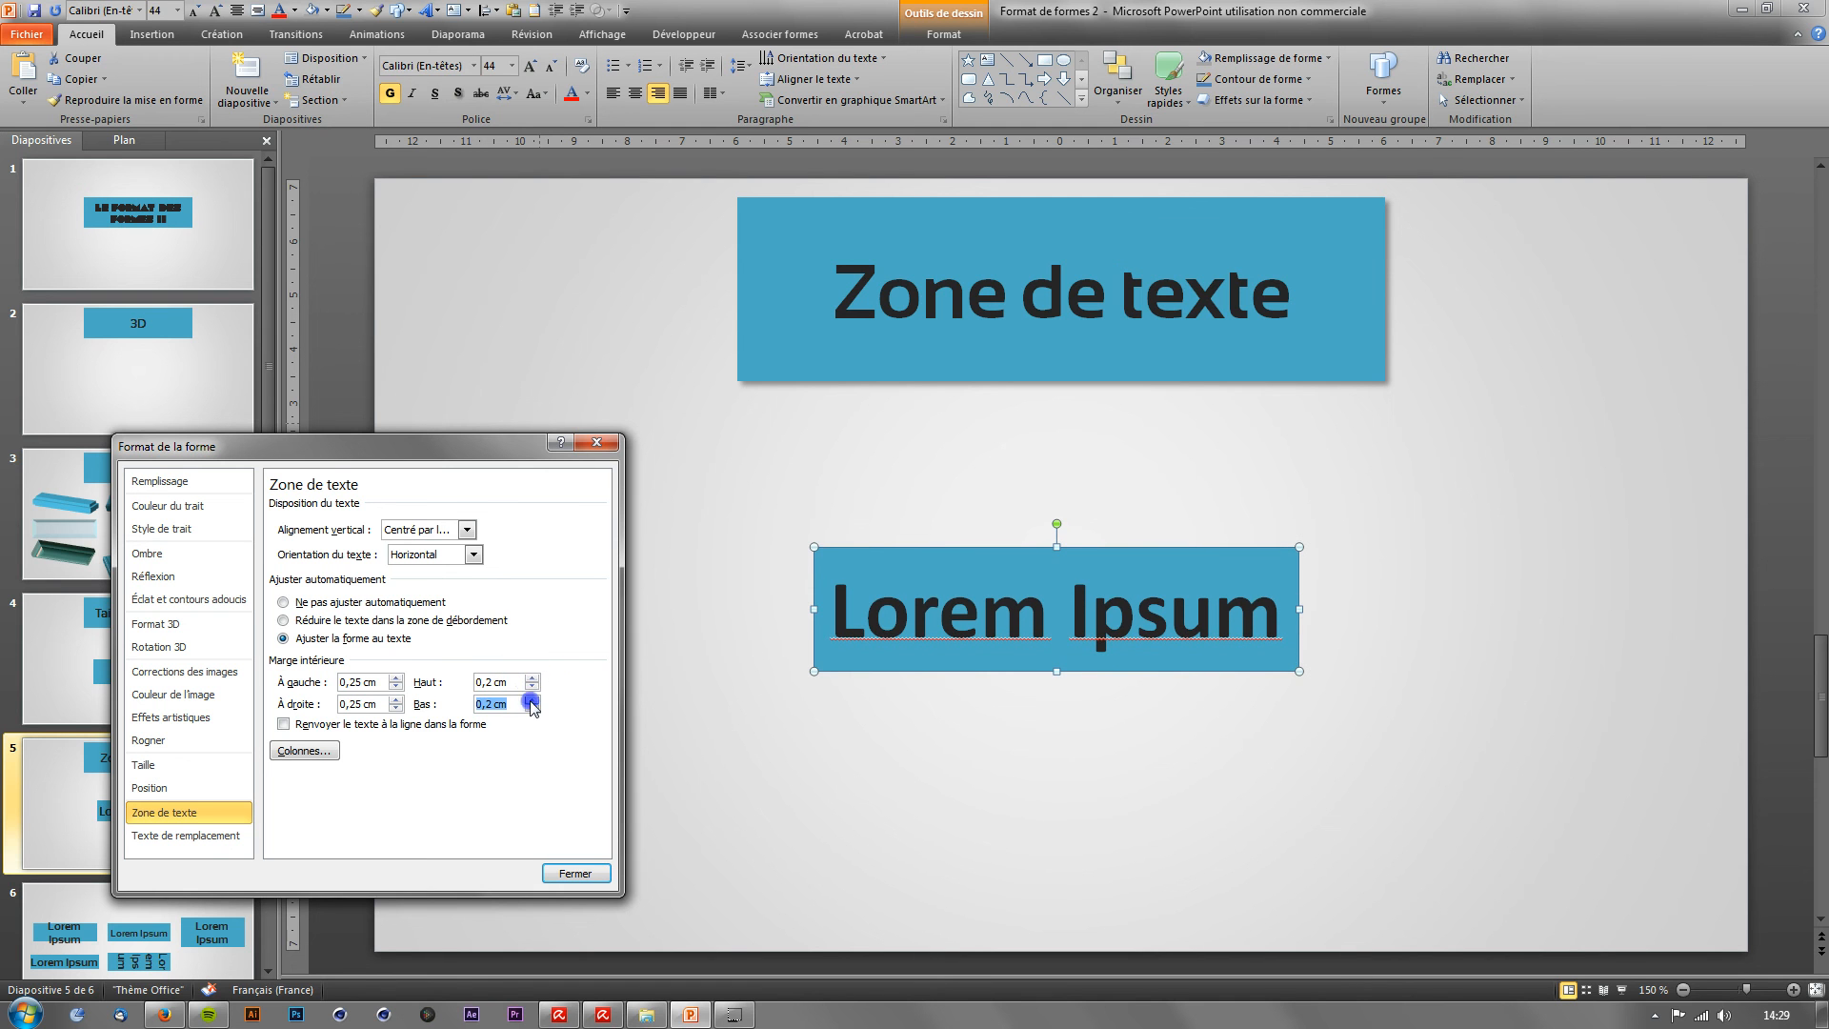
Step: Reduce the Lorem Ipsum shape's left and right inner margins to 0 cm
{"action": "left_click", "coordinate": [397, 687]}
{"action": "left_click", "coordinate": [396, 687]}
{"action": "left_click", "coordinate": [396, 687]}
{"action": "left_click", "coordinate": [397, 708]}
{"action": "left_click", "coordinate": [396, 709]}
{"action": "left_click", "coordinate": [396, 709]}
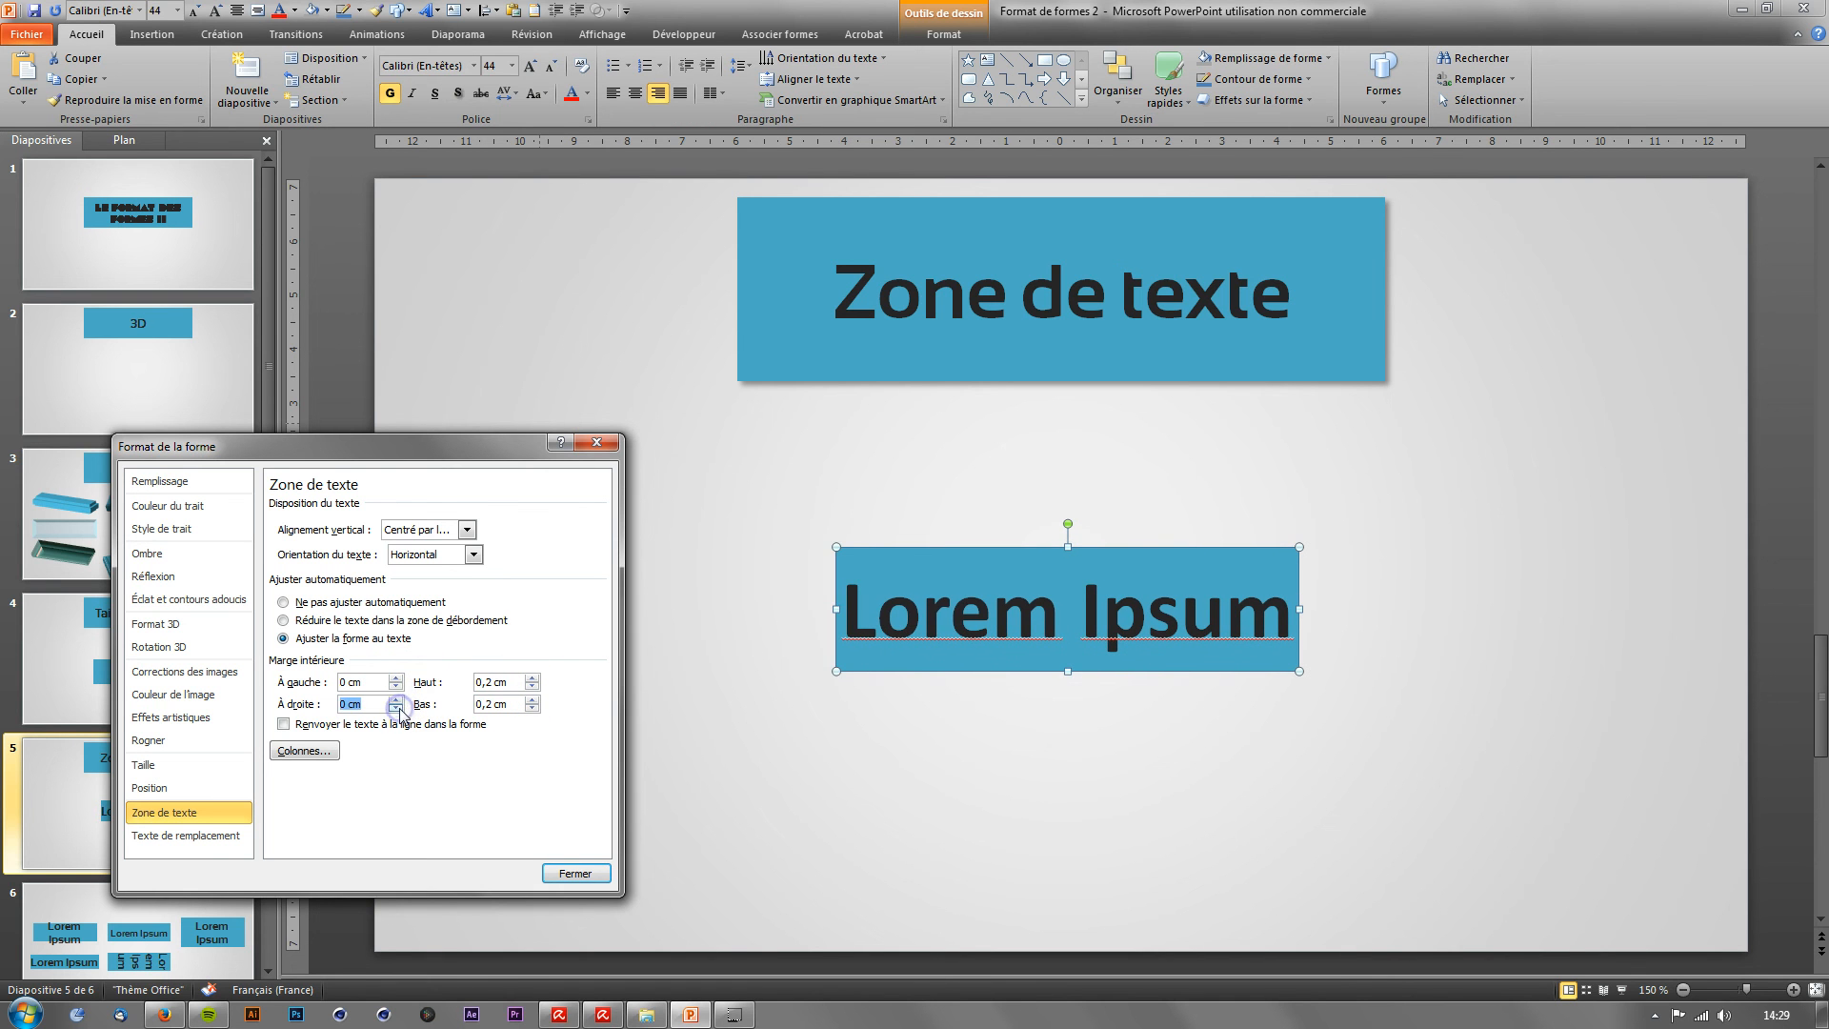
Step: Raise the Lorem Ipsum shape's right inner margin to 1.1 cm
{"action": "left_click", "coordinate": [395, 699]}
{"action": "left_click", "coordinate": [396, 700]}
{"action": "left_click", "coordinate": [396, 699]}
{"action": "left_click", "coordinate": [396, 699]}
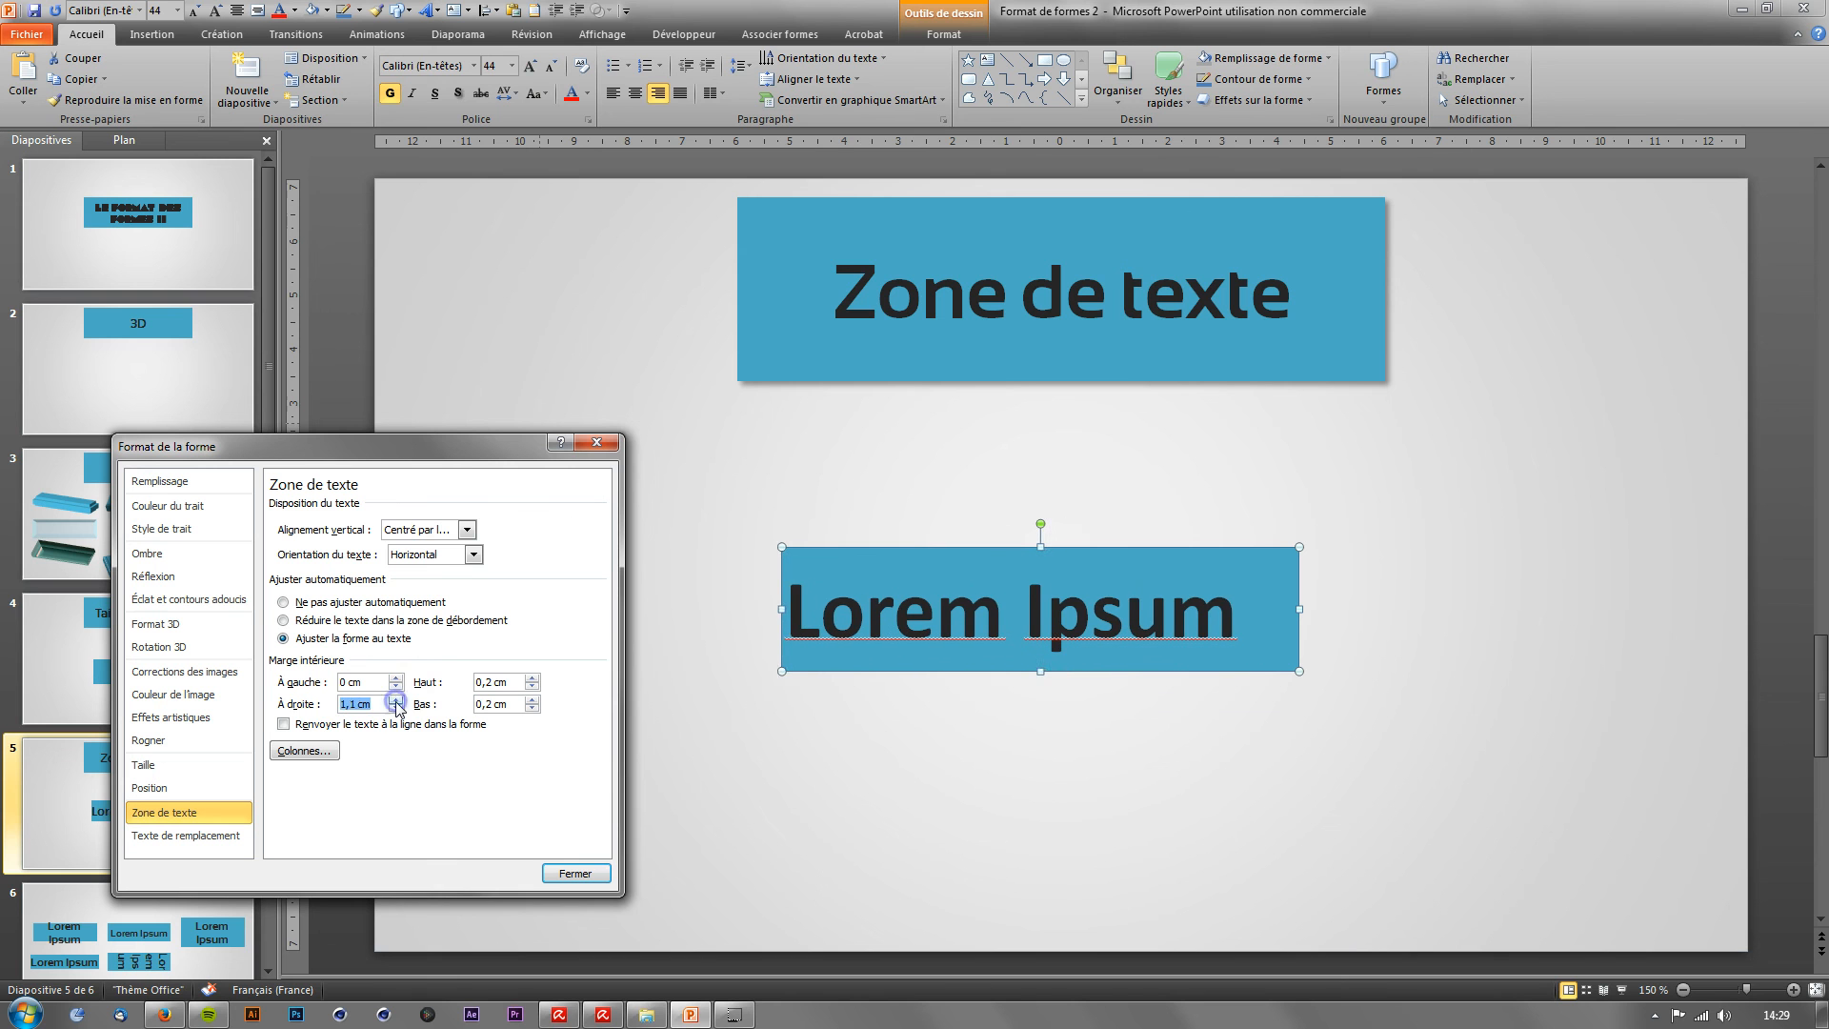
Step: Bring the Lorem Ipsum shape's right inner margin back to 0 cm
{"action": "left_click", "coordinate": [396, 708]}
{"action": "left_click", "coordinate": [396, 709]}
{"action": "left_click", "coordinate": [396, 709]}
{"action": "left_click", "coordinate": [397, 708]}
{"action": "left_click", "coordinate": [396, 709]}
{"action": "left_click", "coordinate": [396, 709]}
{"action": "left_click", "coordinate": [396, 709]}
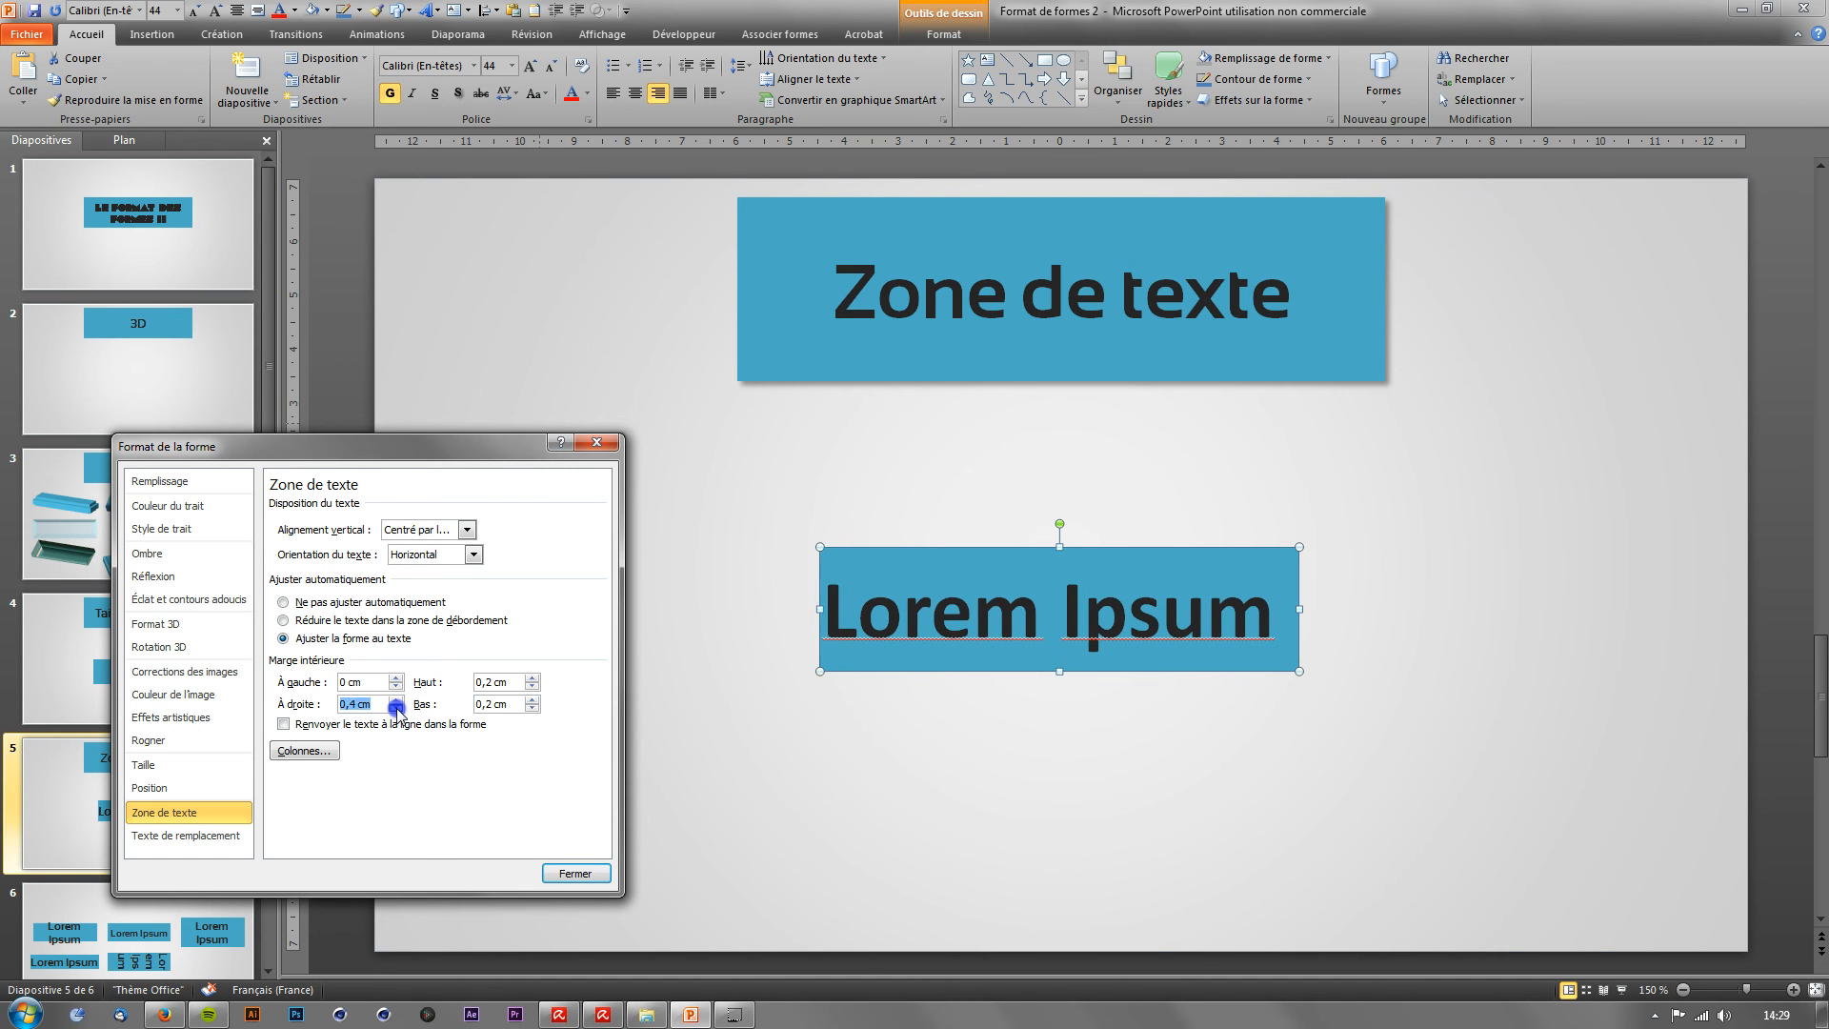
{"action": "left_click", "coordinate": [396, 708]}
{"action": "left_click", "coordinate": [396, 708]}
{"action": "left_click", "coordinate": [397, 709]}
{"action": "left_click", "coordinate": [396, 709]}
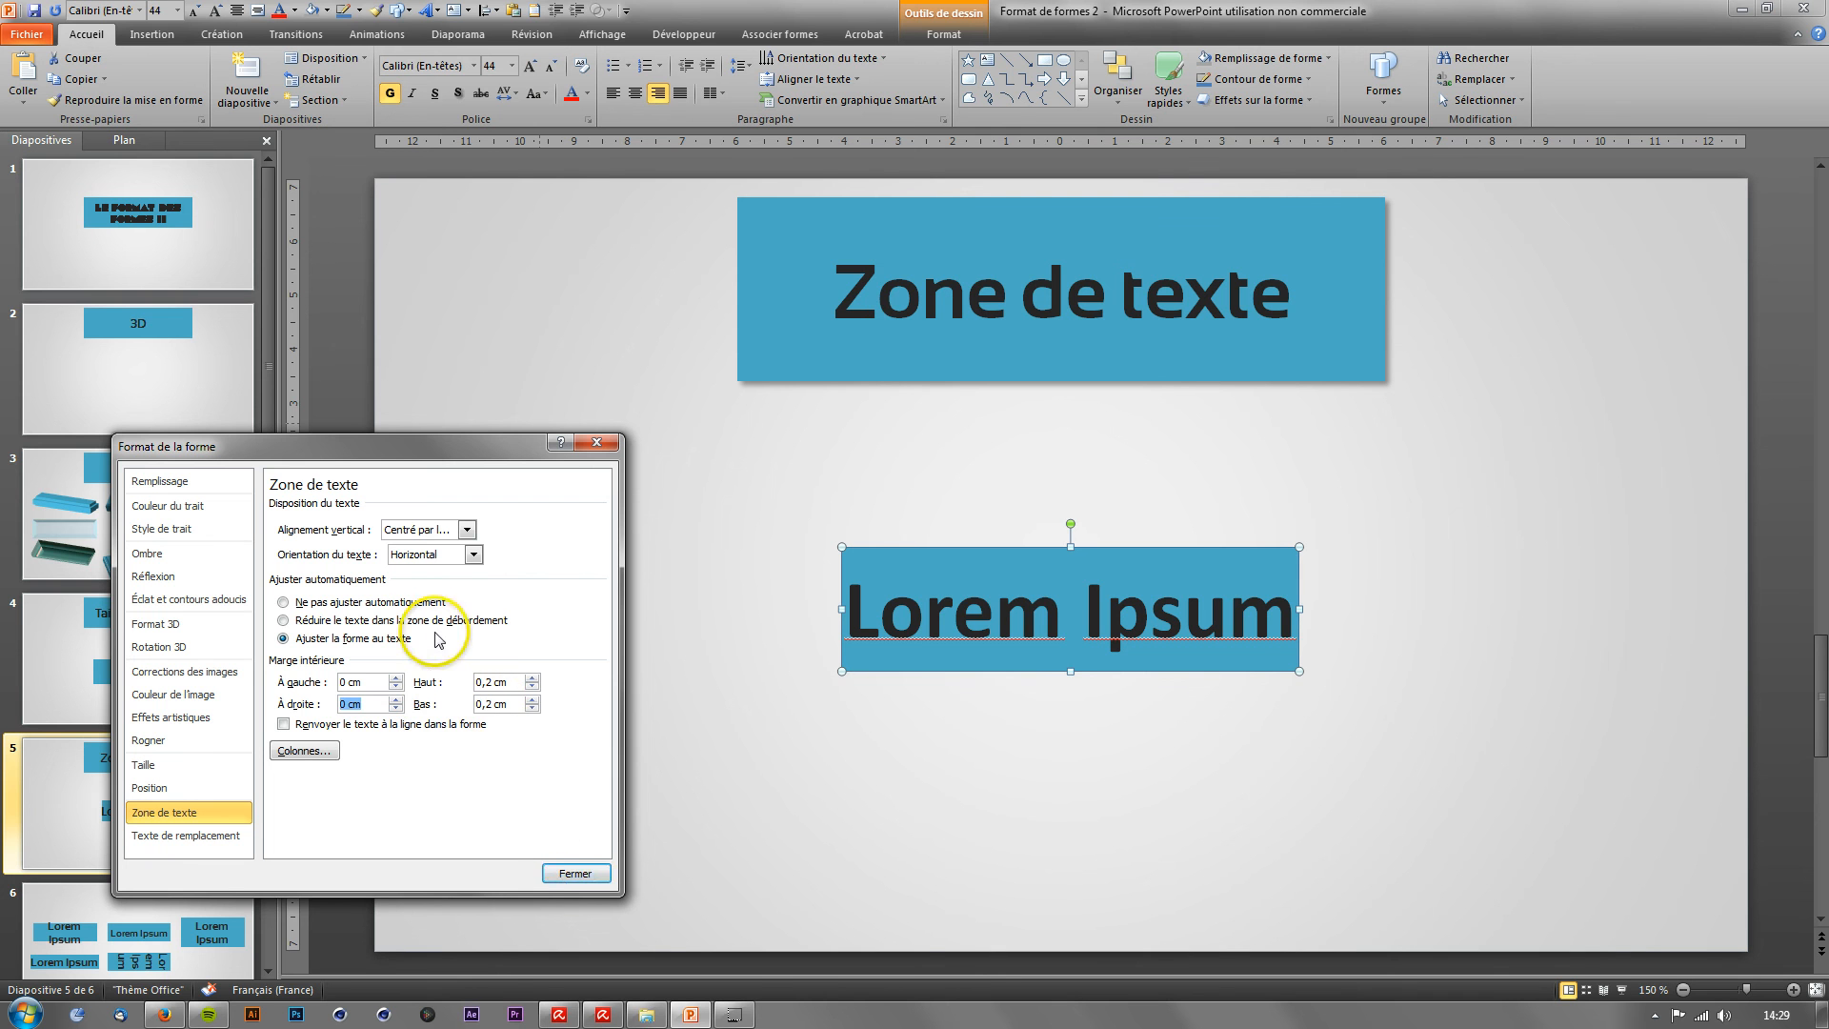
Step: Close and reopen the shape format settings, set the Lorem Ipsum shape's autofit to shrink text on overflow, and close them
{"action": "left_click", "coordinate": [564, 875]}
{"action": "right_click", "coordinate": [948, 551]}
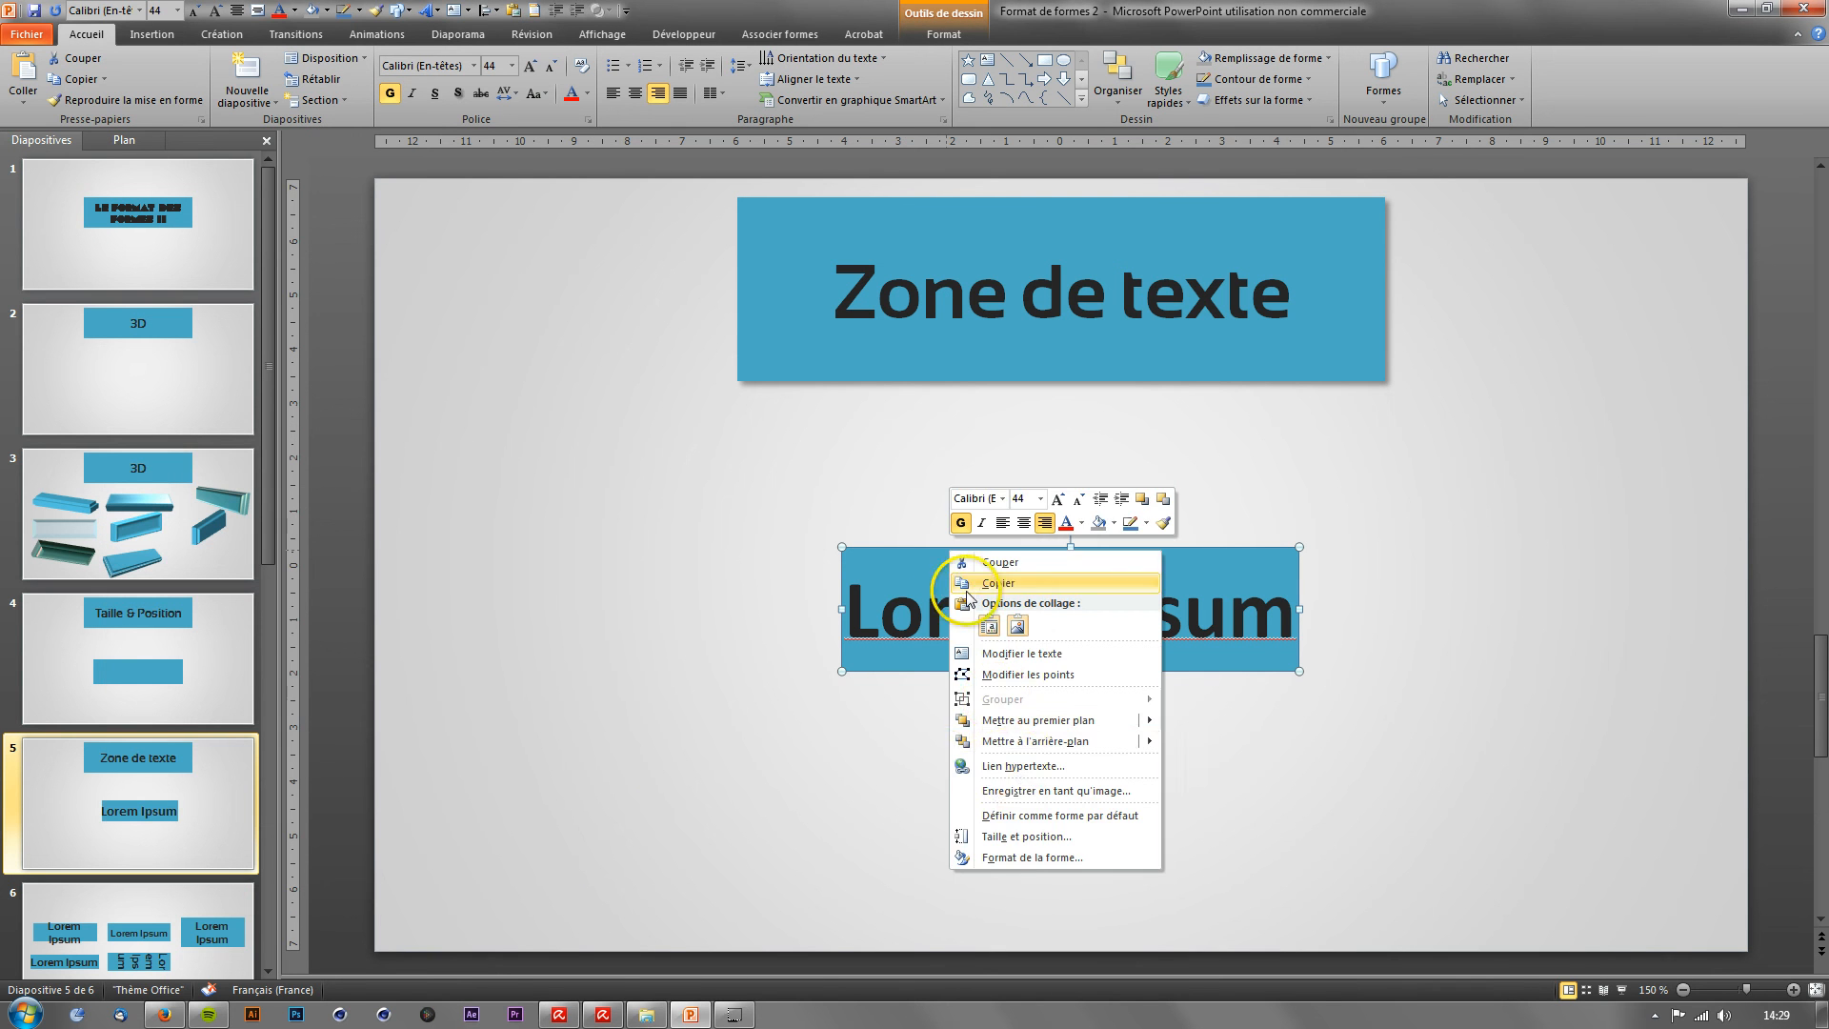
{"action": "left_click", "coordinate": [1008, 862]}
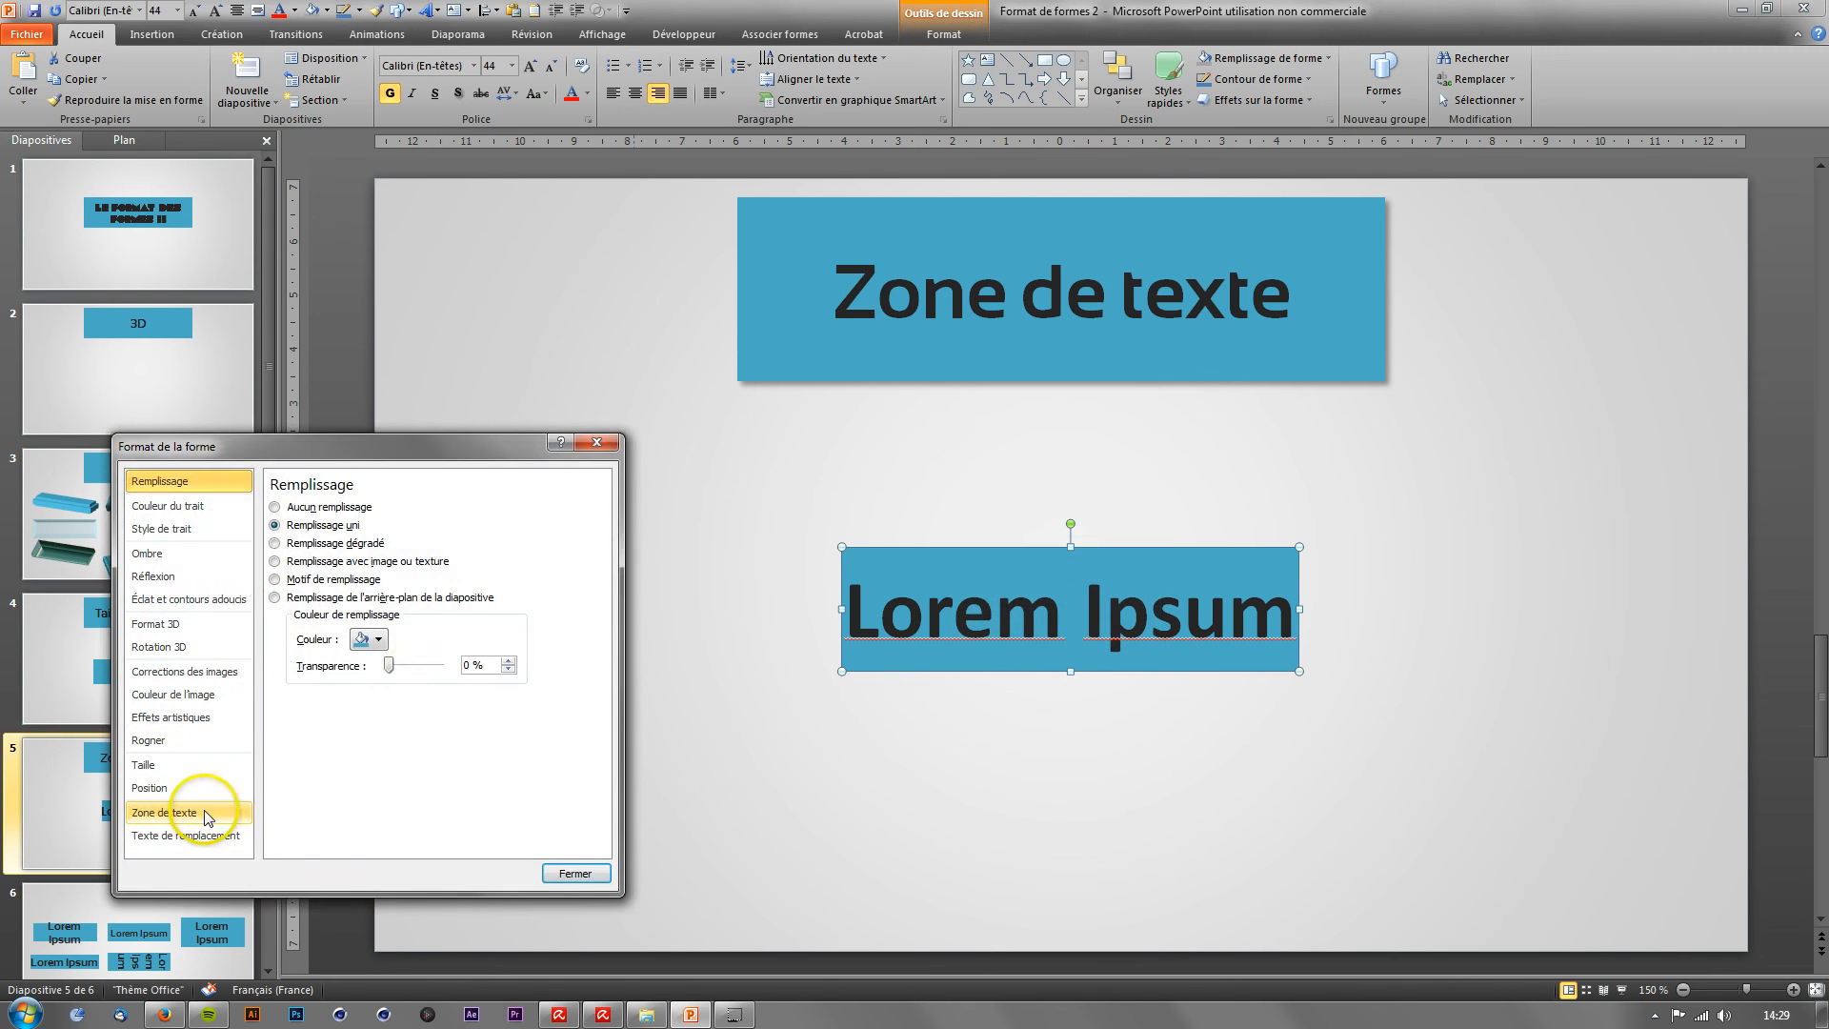
{"action": "left_click", "coordinate": [174, 812]}
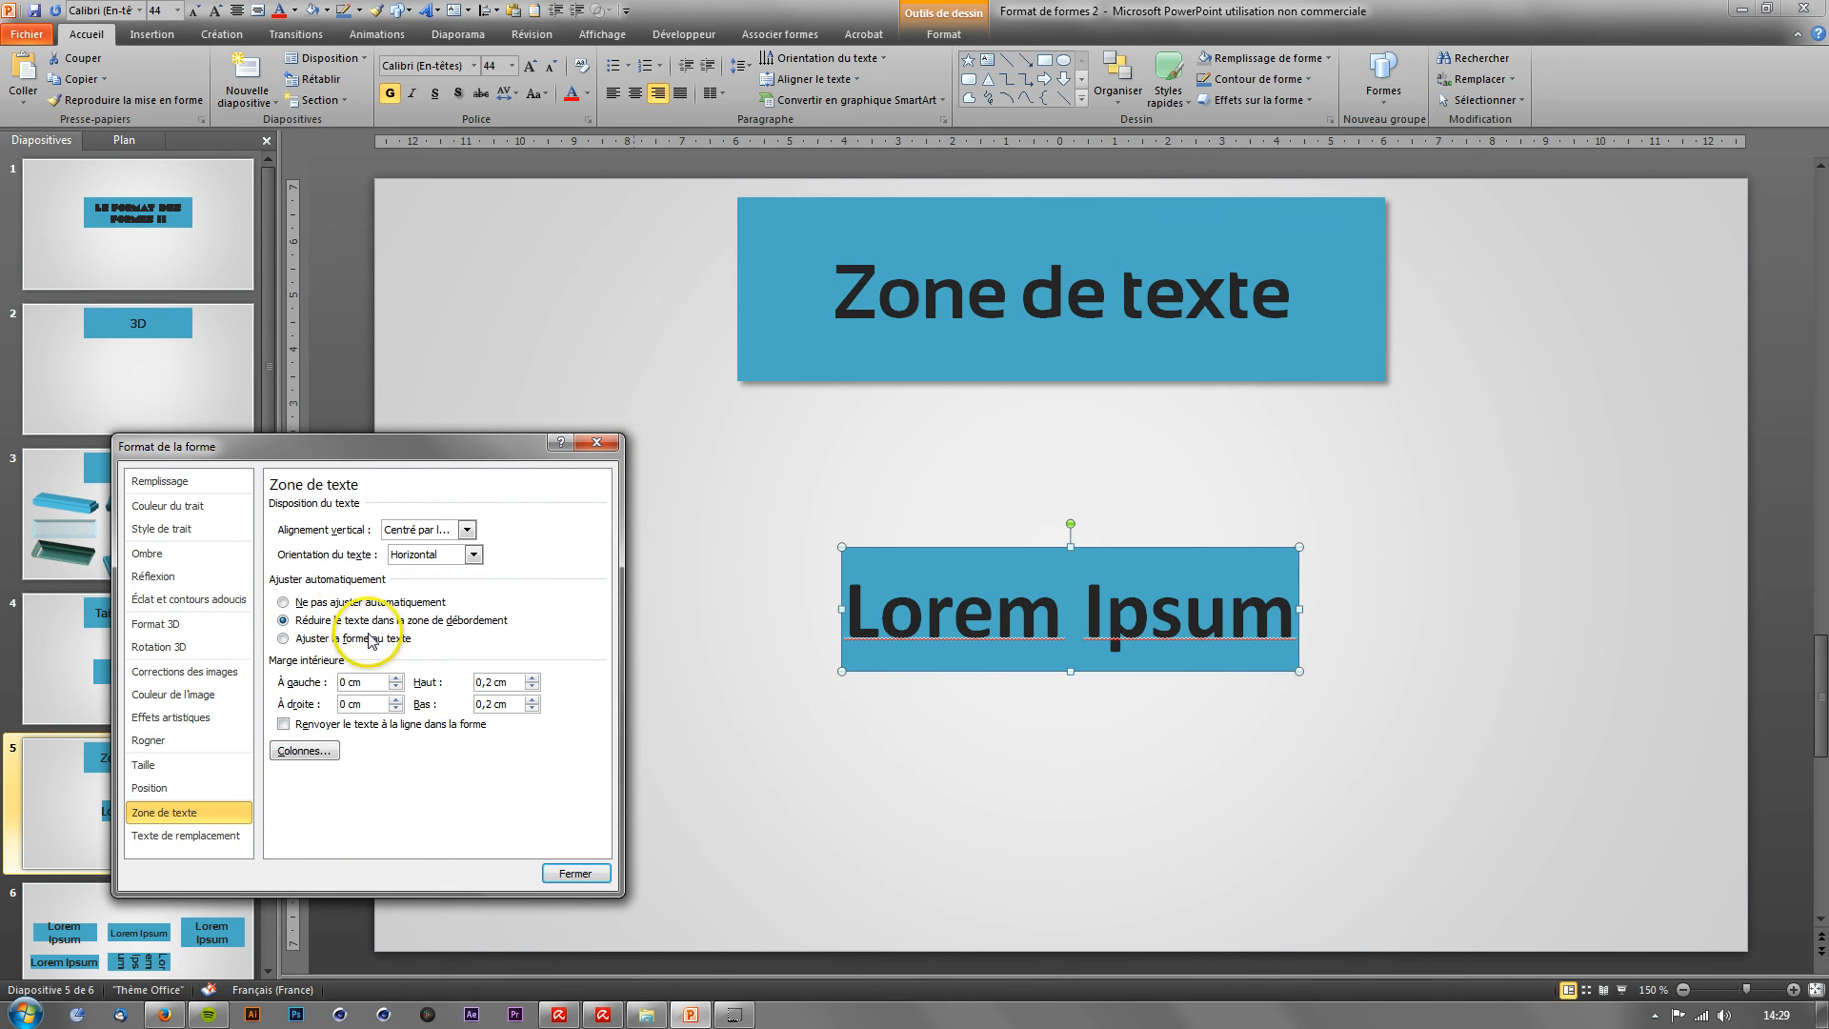
{"action": "left_click", "coordinate": [574, 872]}
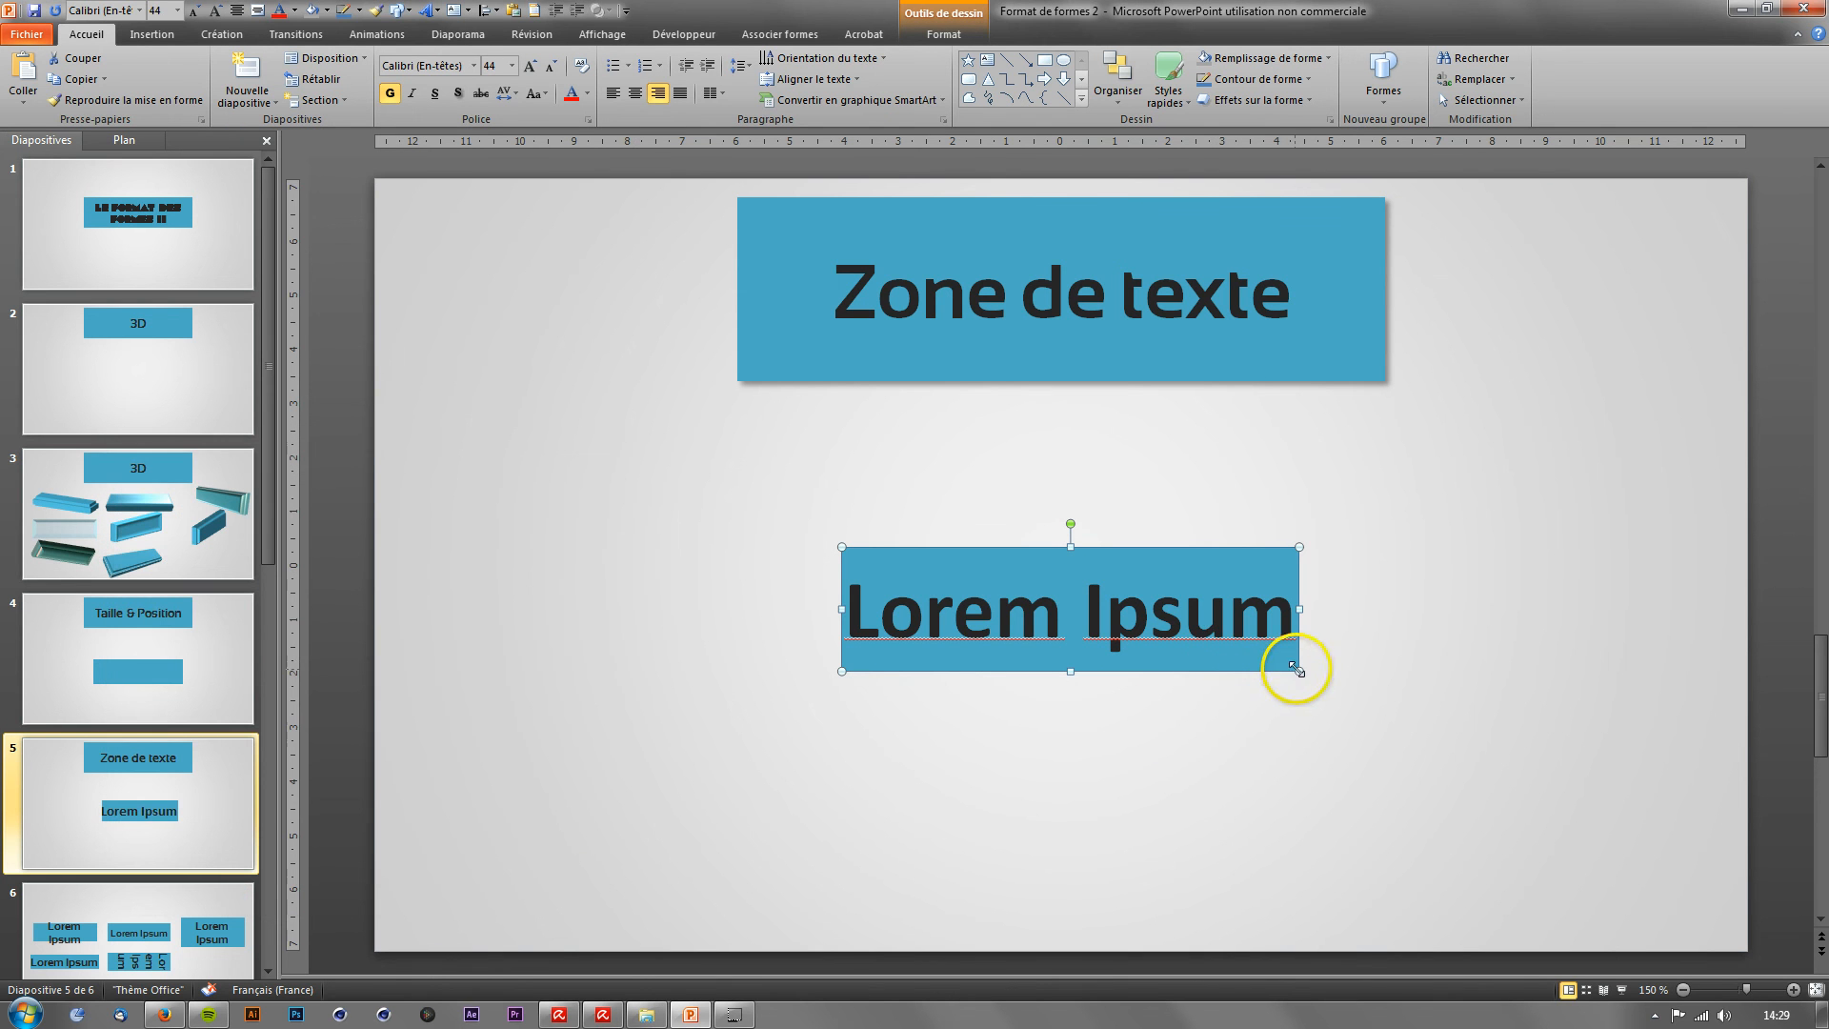
Step: Try shrinking the Lorem Ipsum shape to about half its width and height, and undo the resizing
{"action": "left_click_drag", "start_coordinate": [1299, 671], "coordinate": [1171, 598]}
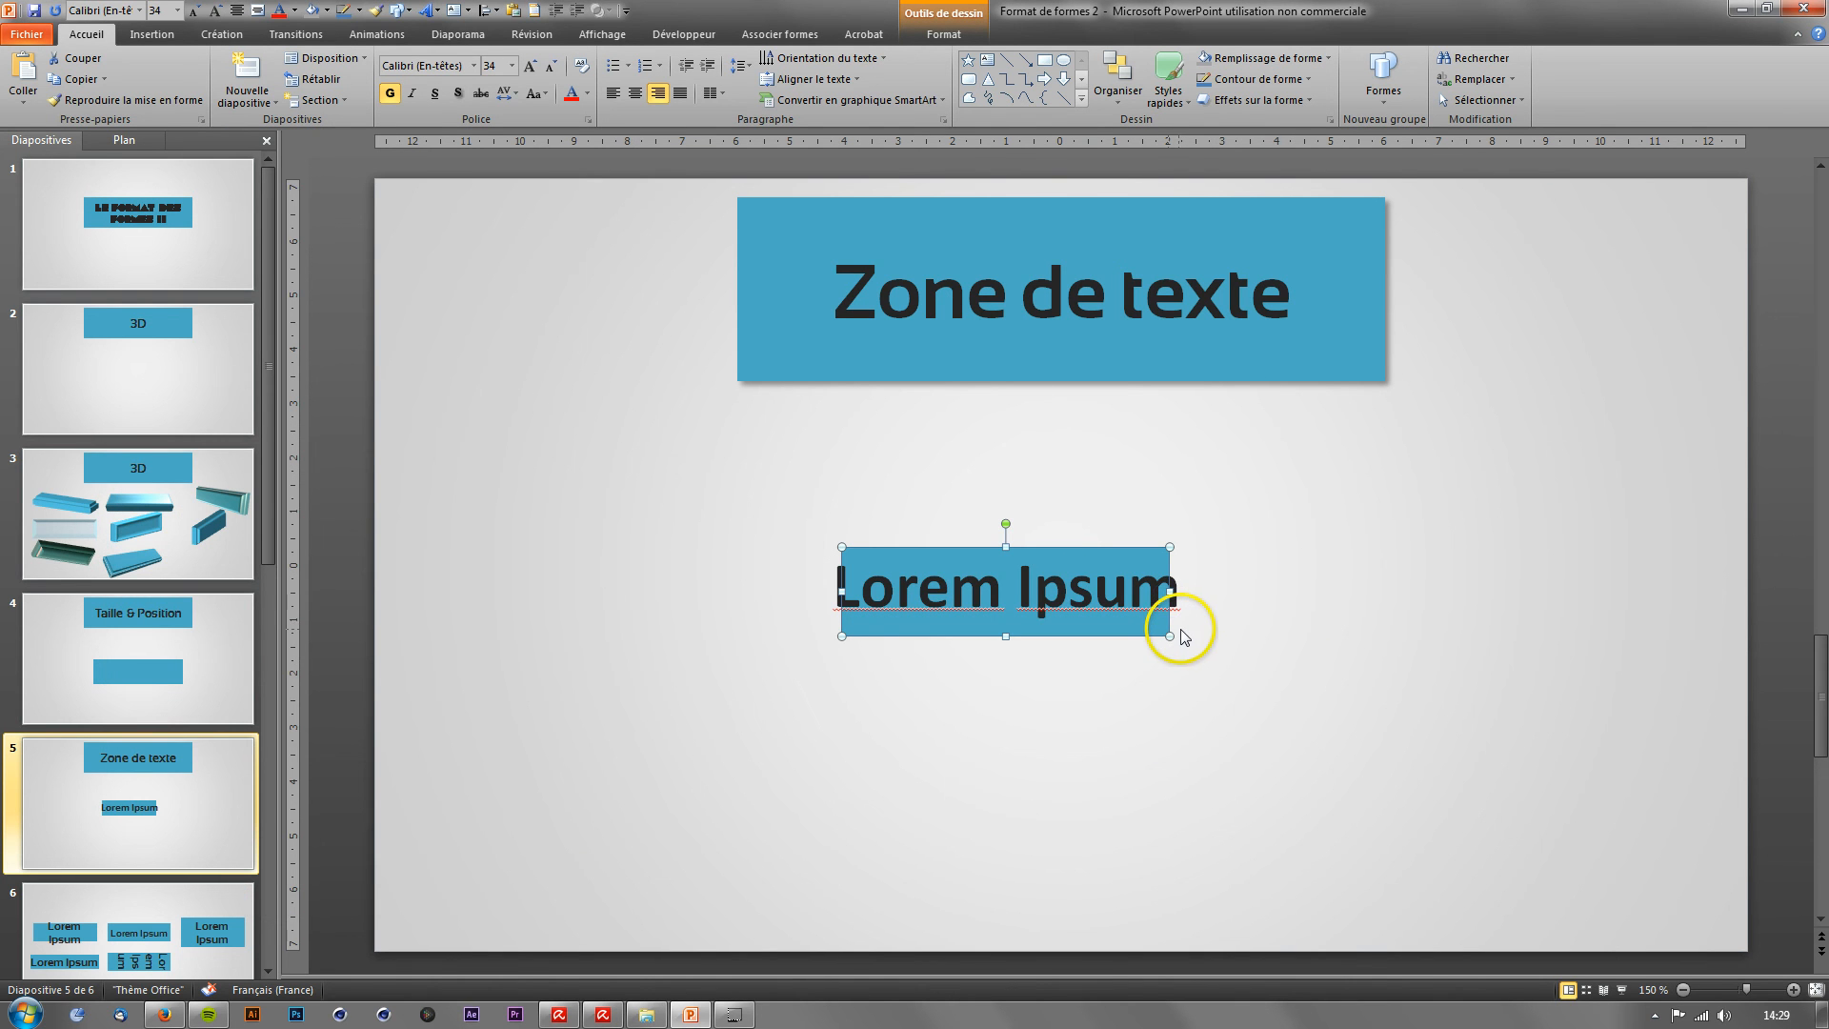
{"action": "key", "text": "ctrl+z"}
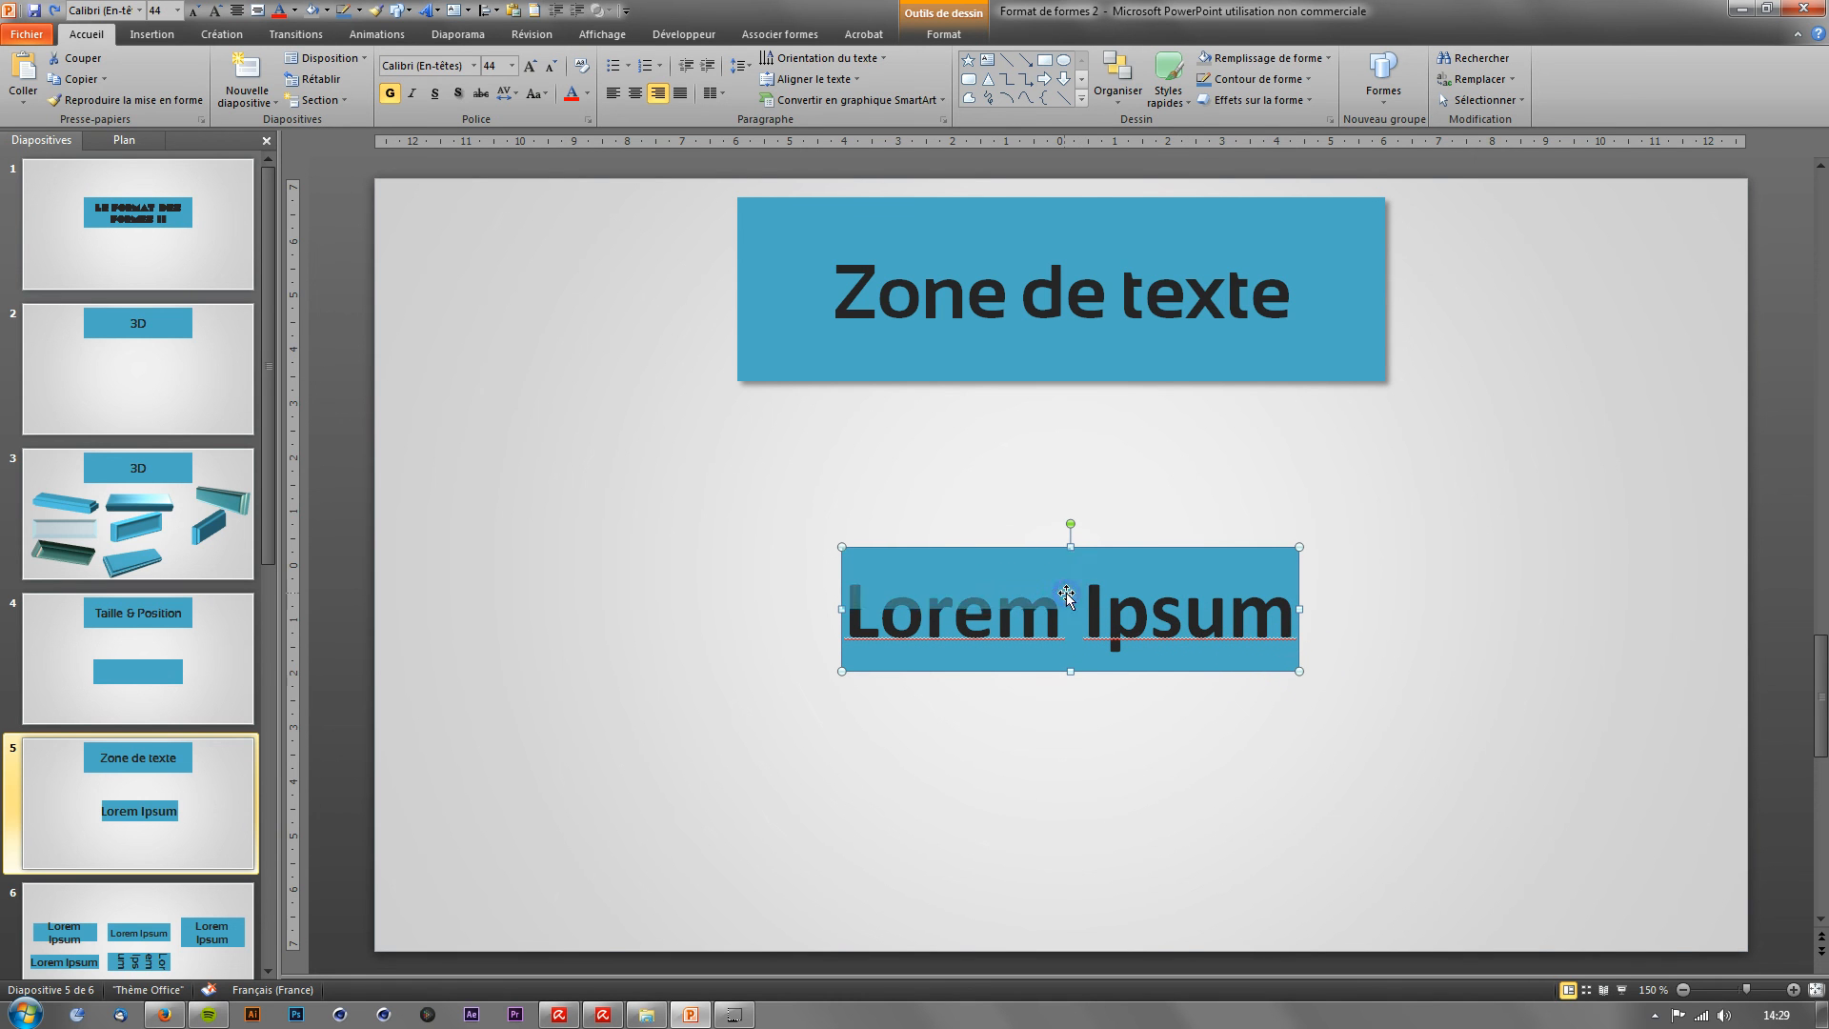
{"action": "left_click_drag", "start_coordinate": [1066, 594], "coordinate": [1067, 594]}
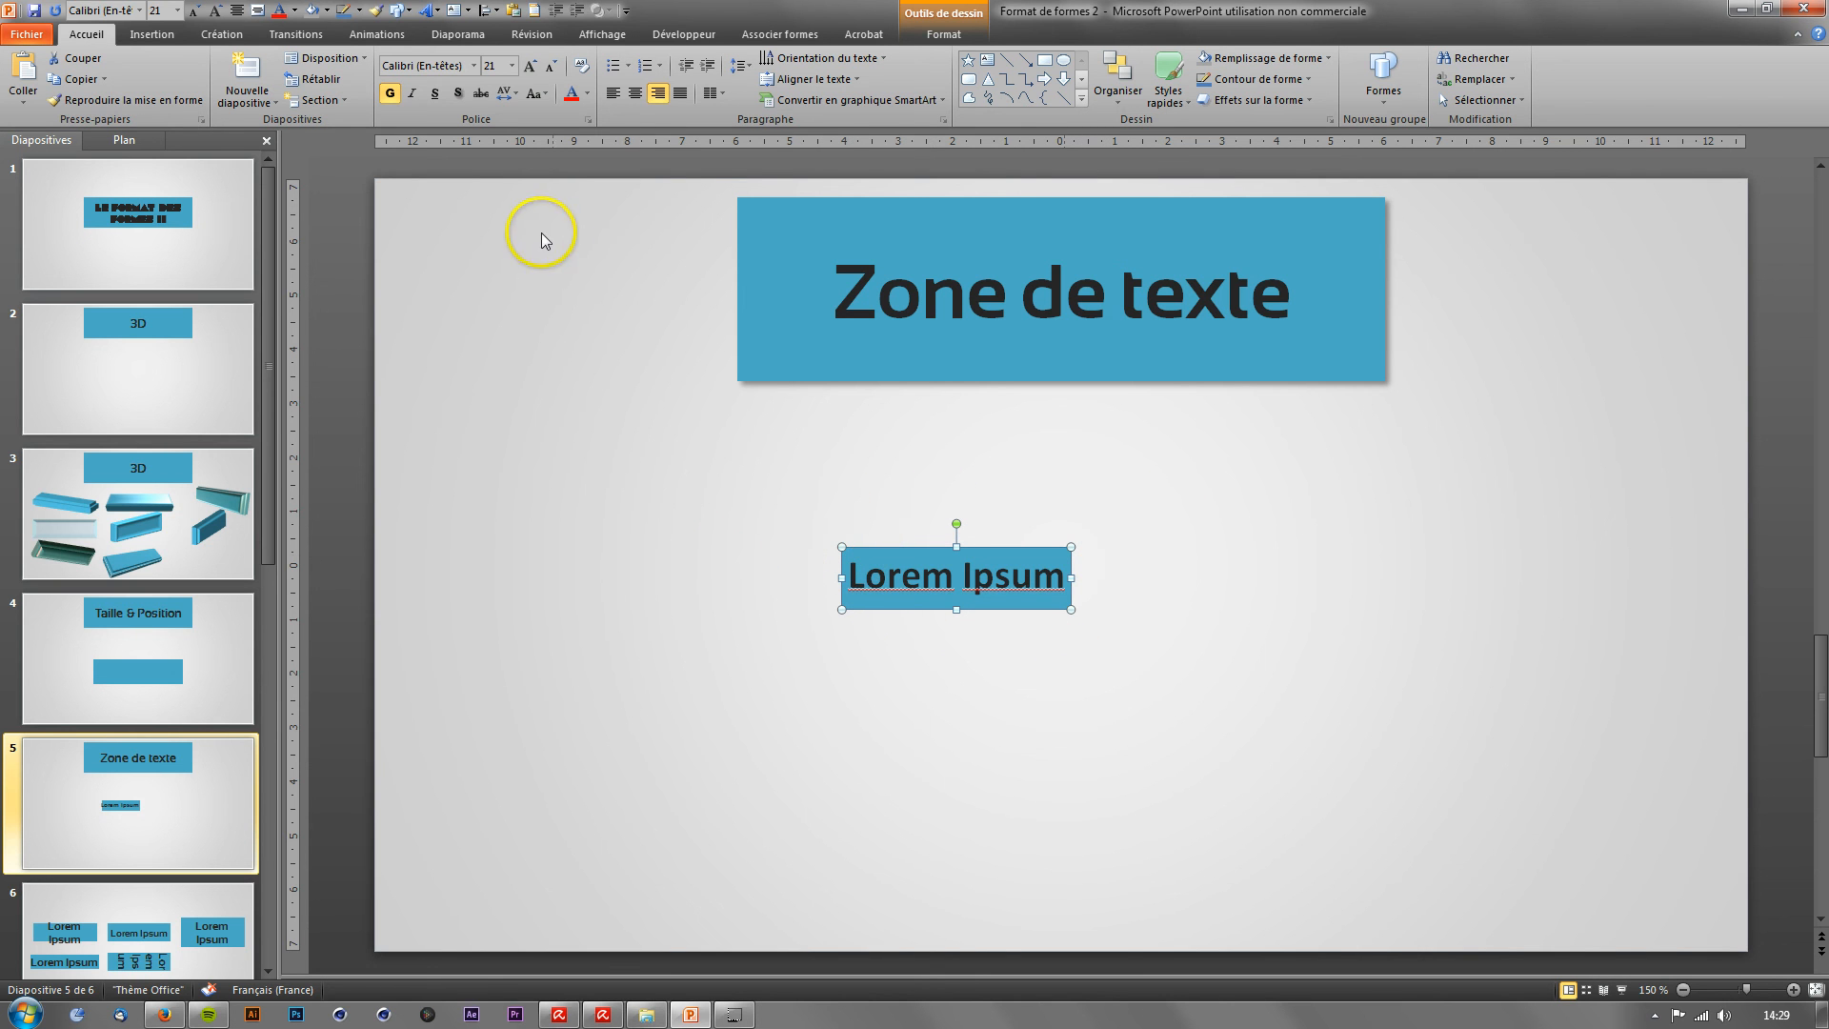
{"action": "left_click", "coordinate": [482, 64]}
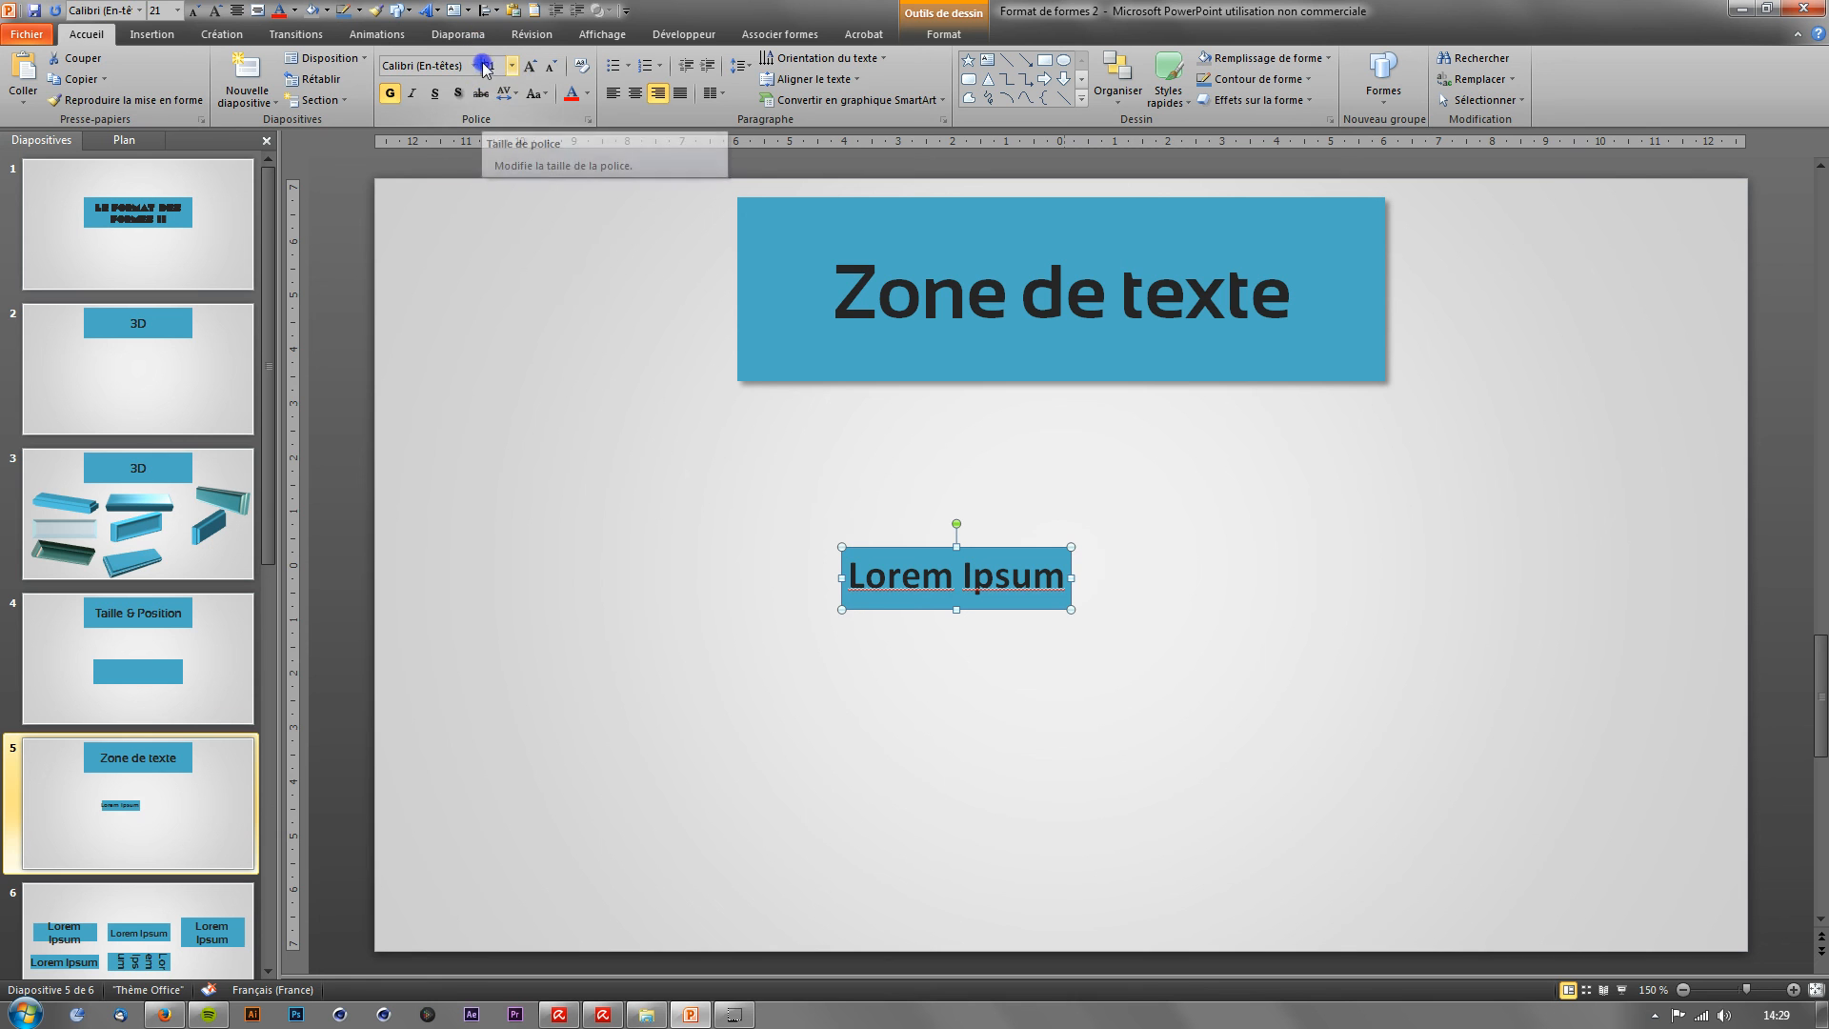
{"action": "left_click", "coordinate": [838, 500]}
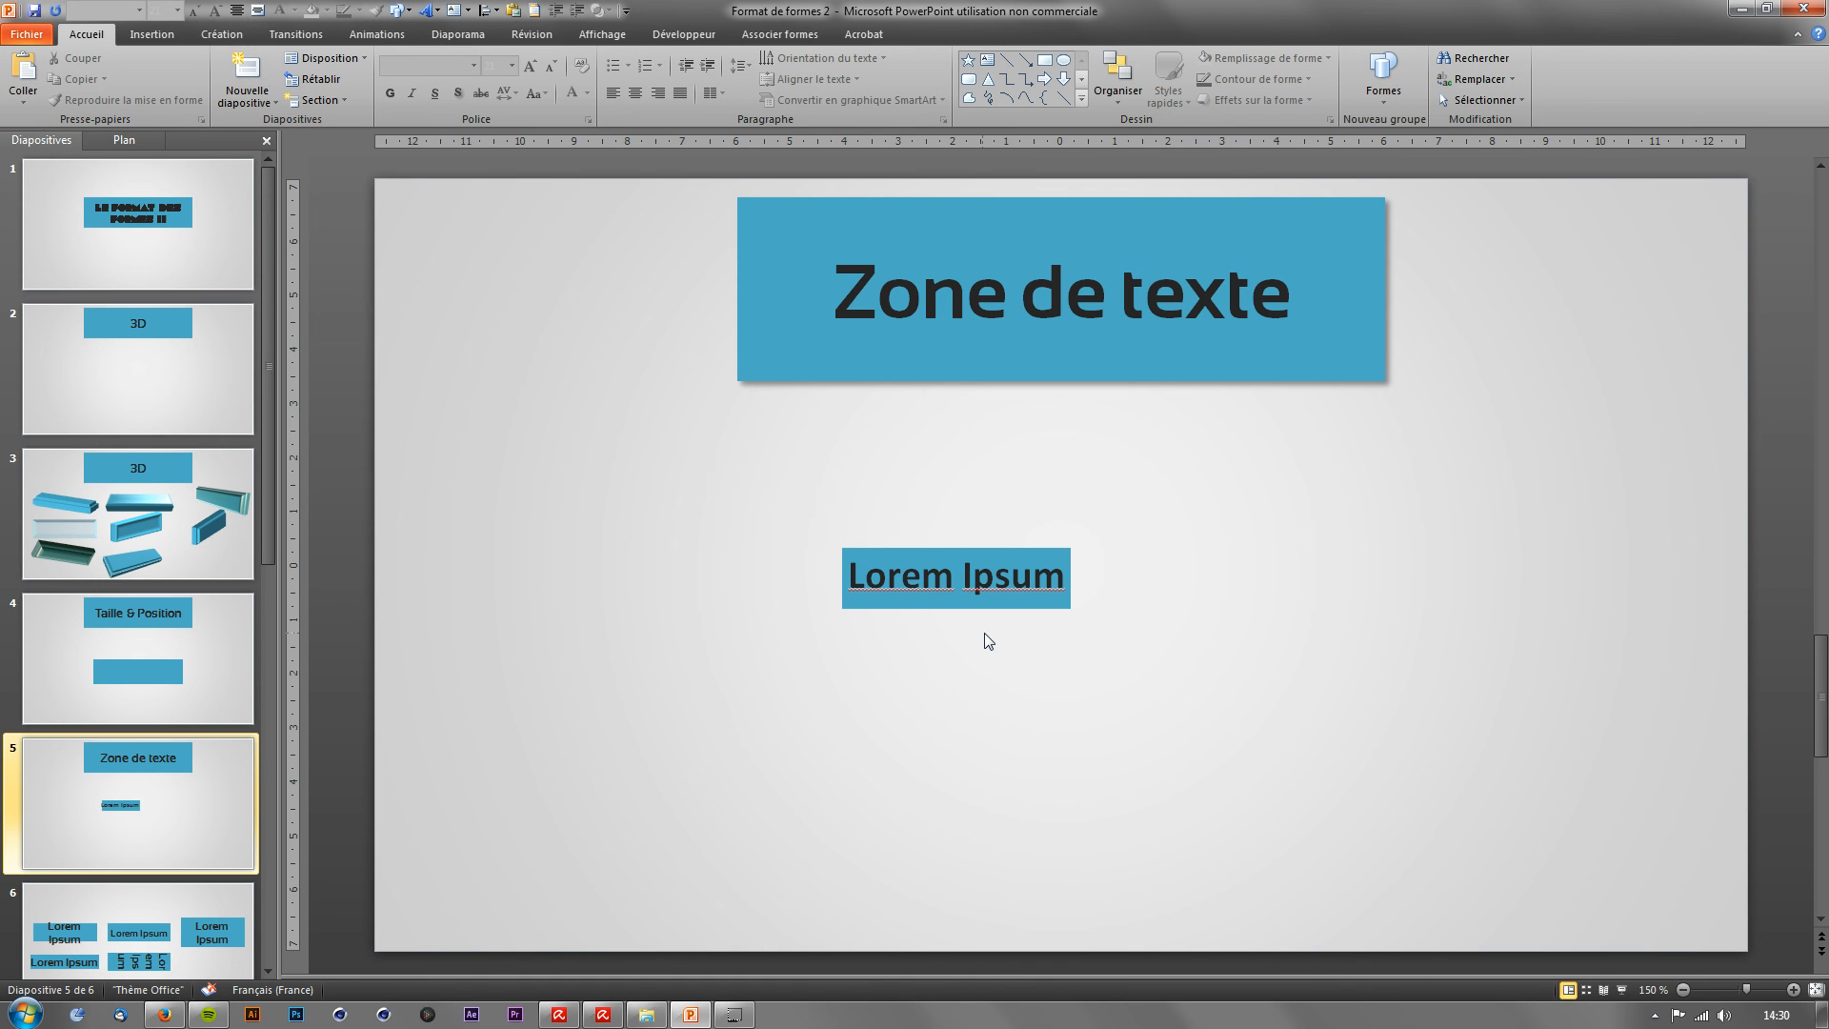
{"action": "key", "text": "ctrl+z"}
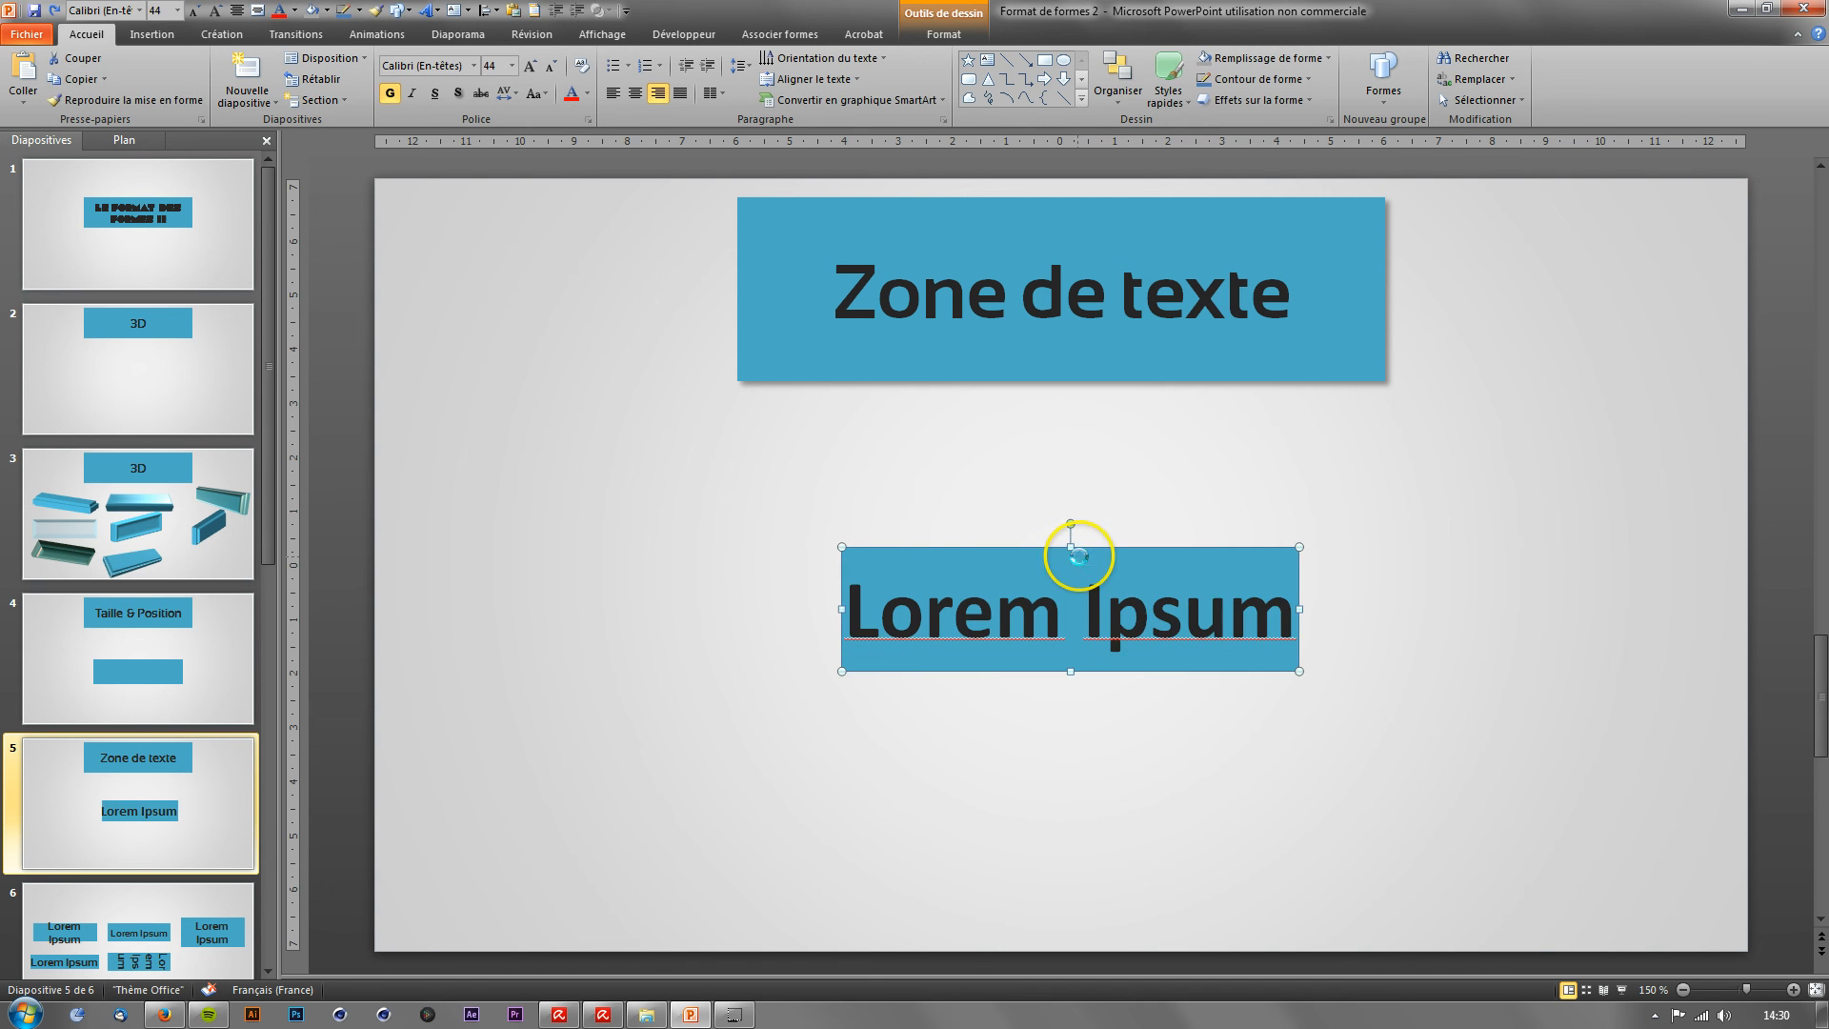
Step: Open the alternative text settings of the Lorem Ipsum shape
{"action": "right_click", "coordinate": [1083, 559]}
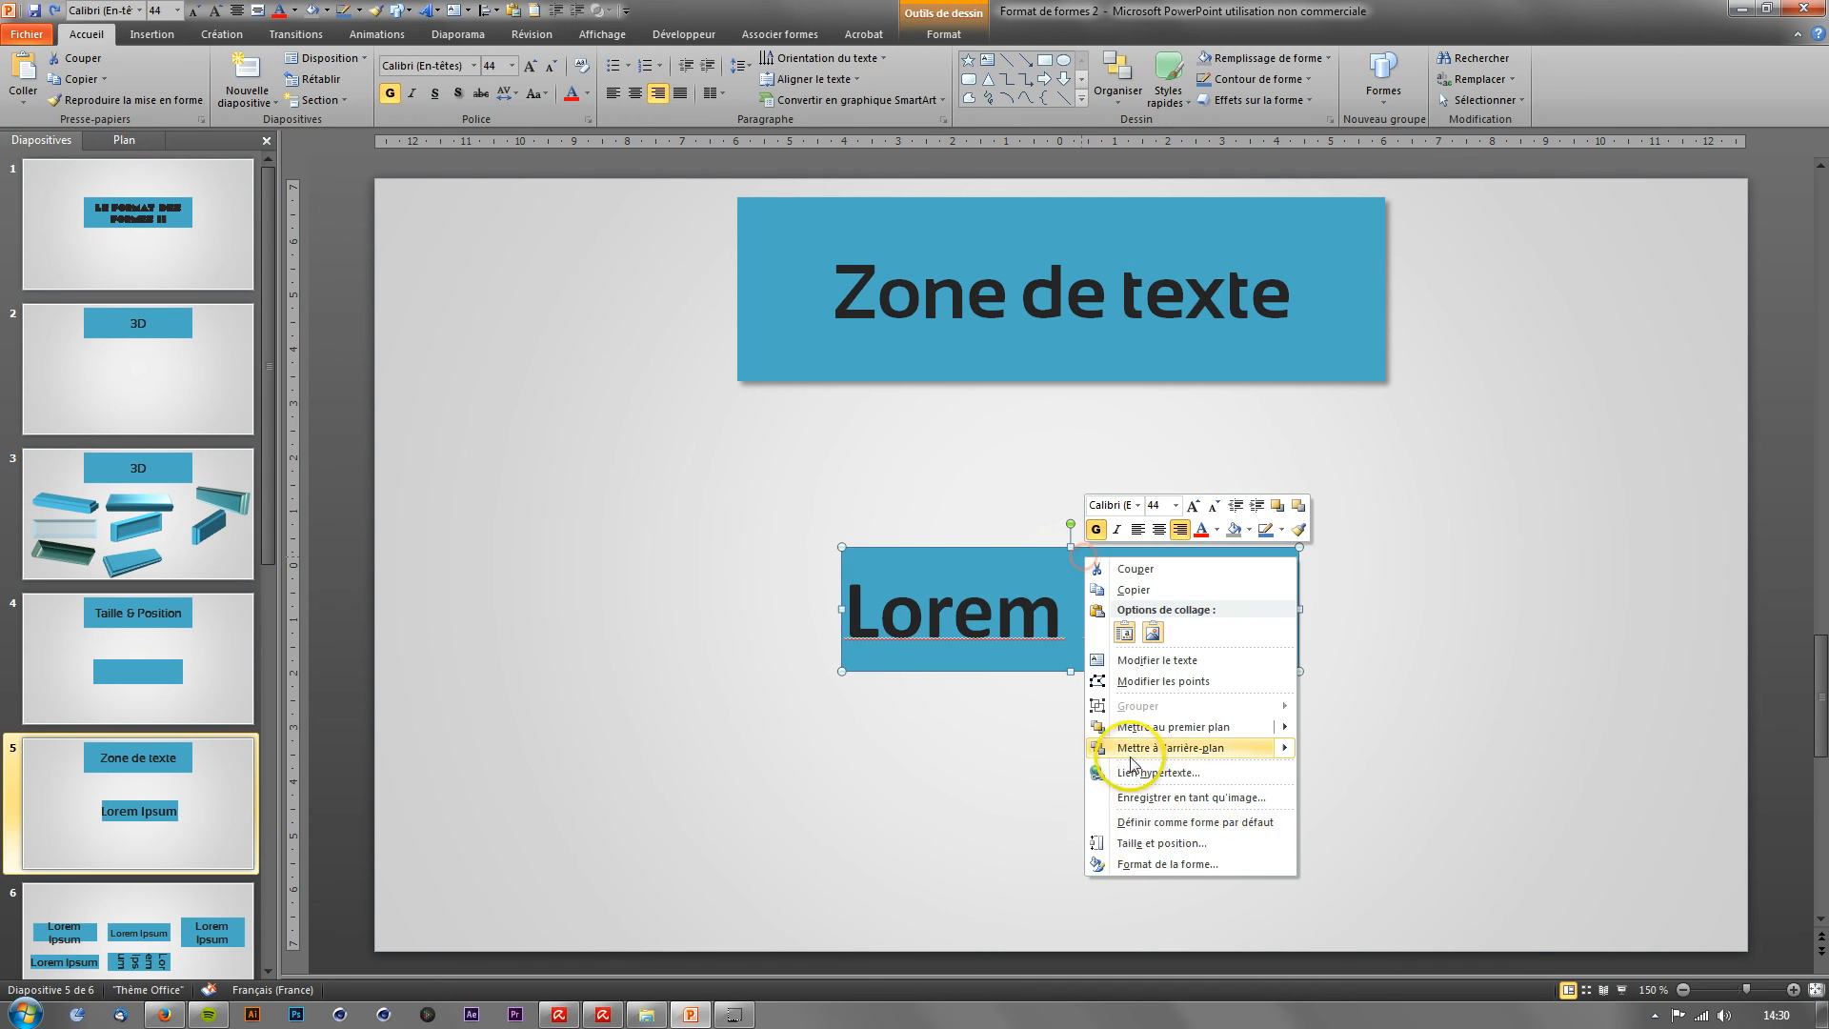
{"action": "left_click", "coordinate": [1153, 860]}
{"action": "left_click", "coordinate": [179, 813]}
{"action": "left_click", "coordinate": [184, 833]}
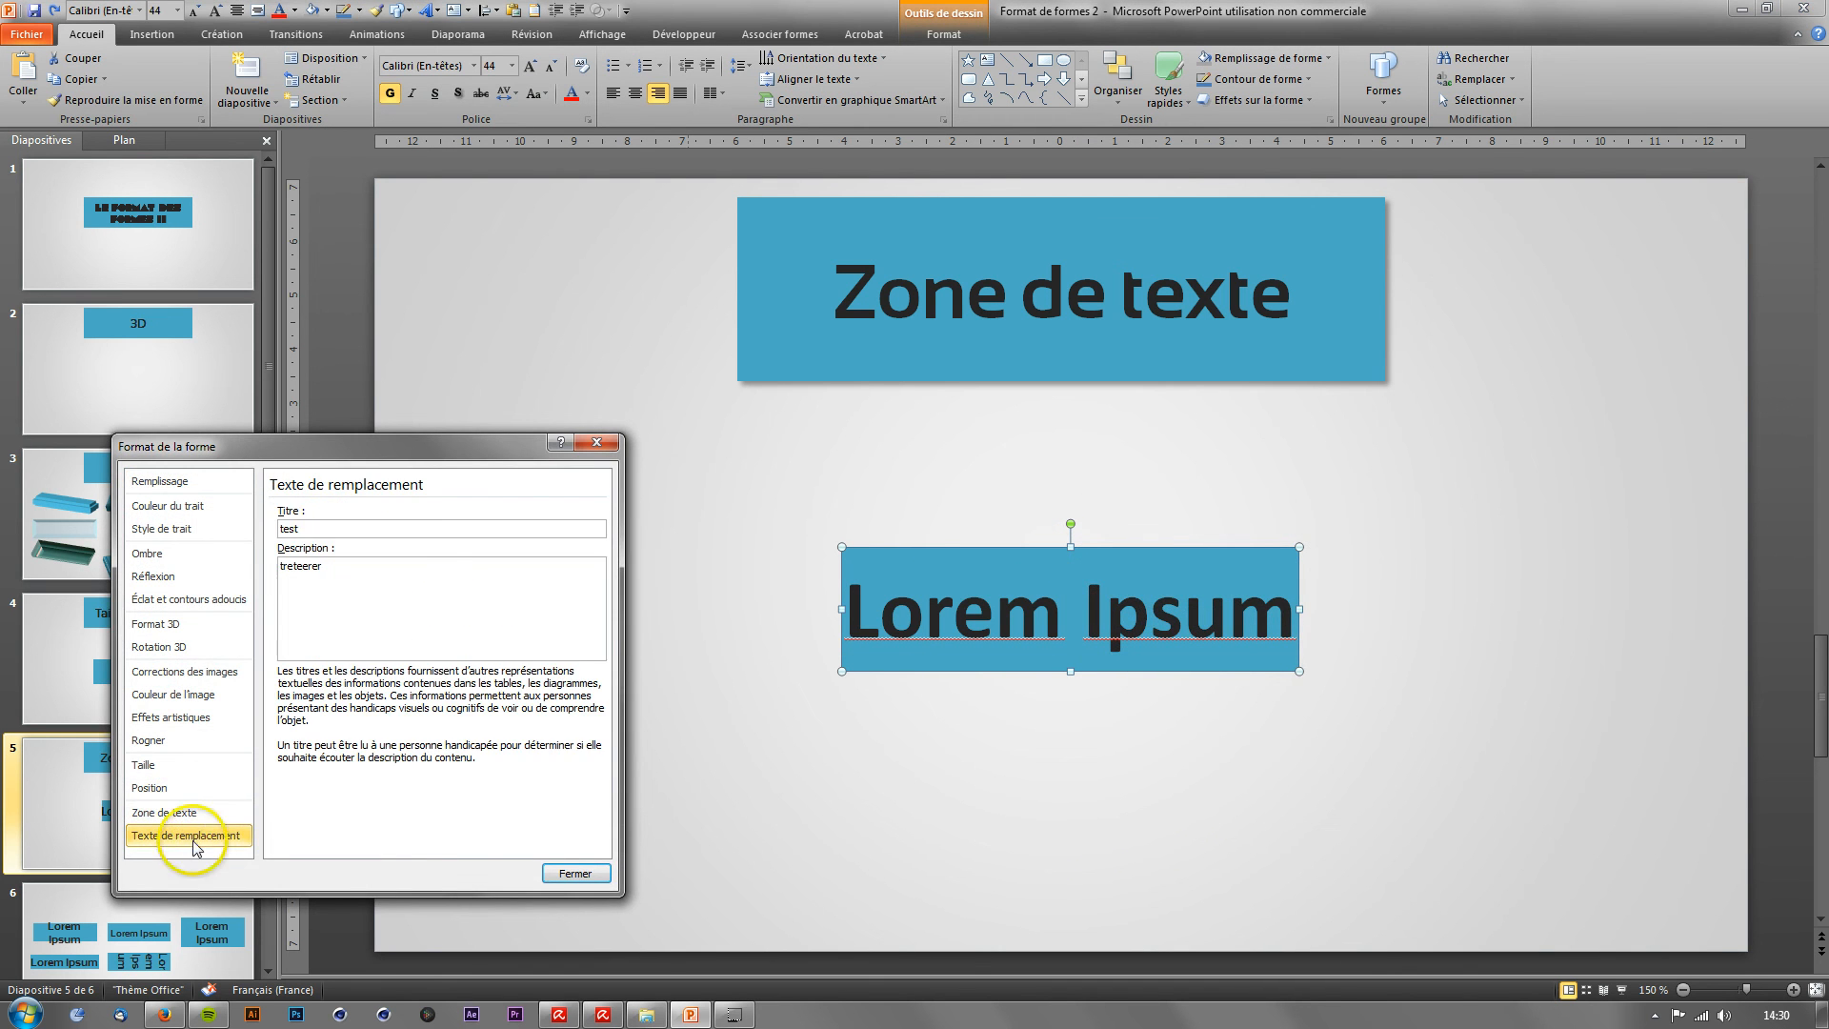
Step: Set the Lorem Ipsum shape's left and right inner margins to 0.2 cm and close the format settings
{"action": "left_click", "coordinate": [180, 812]}
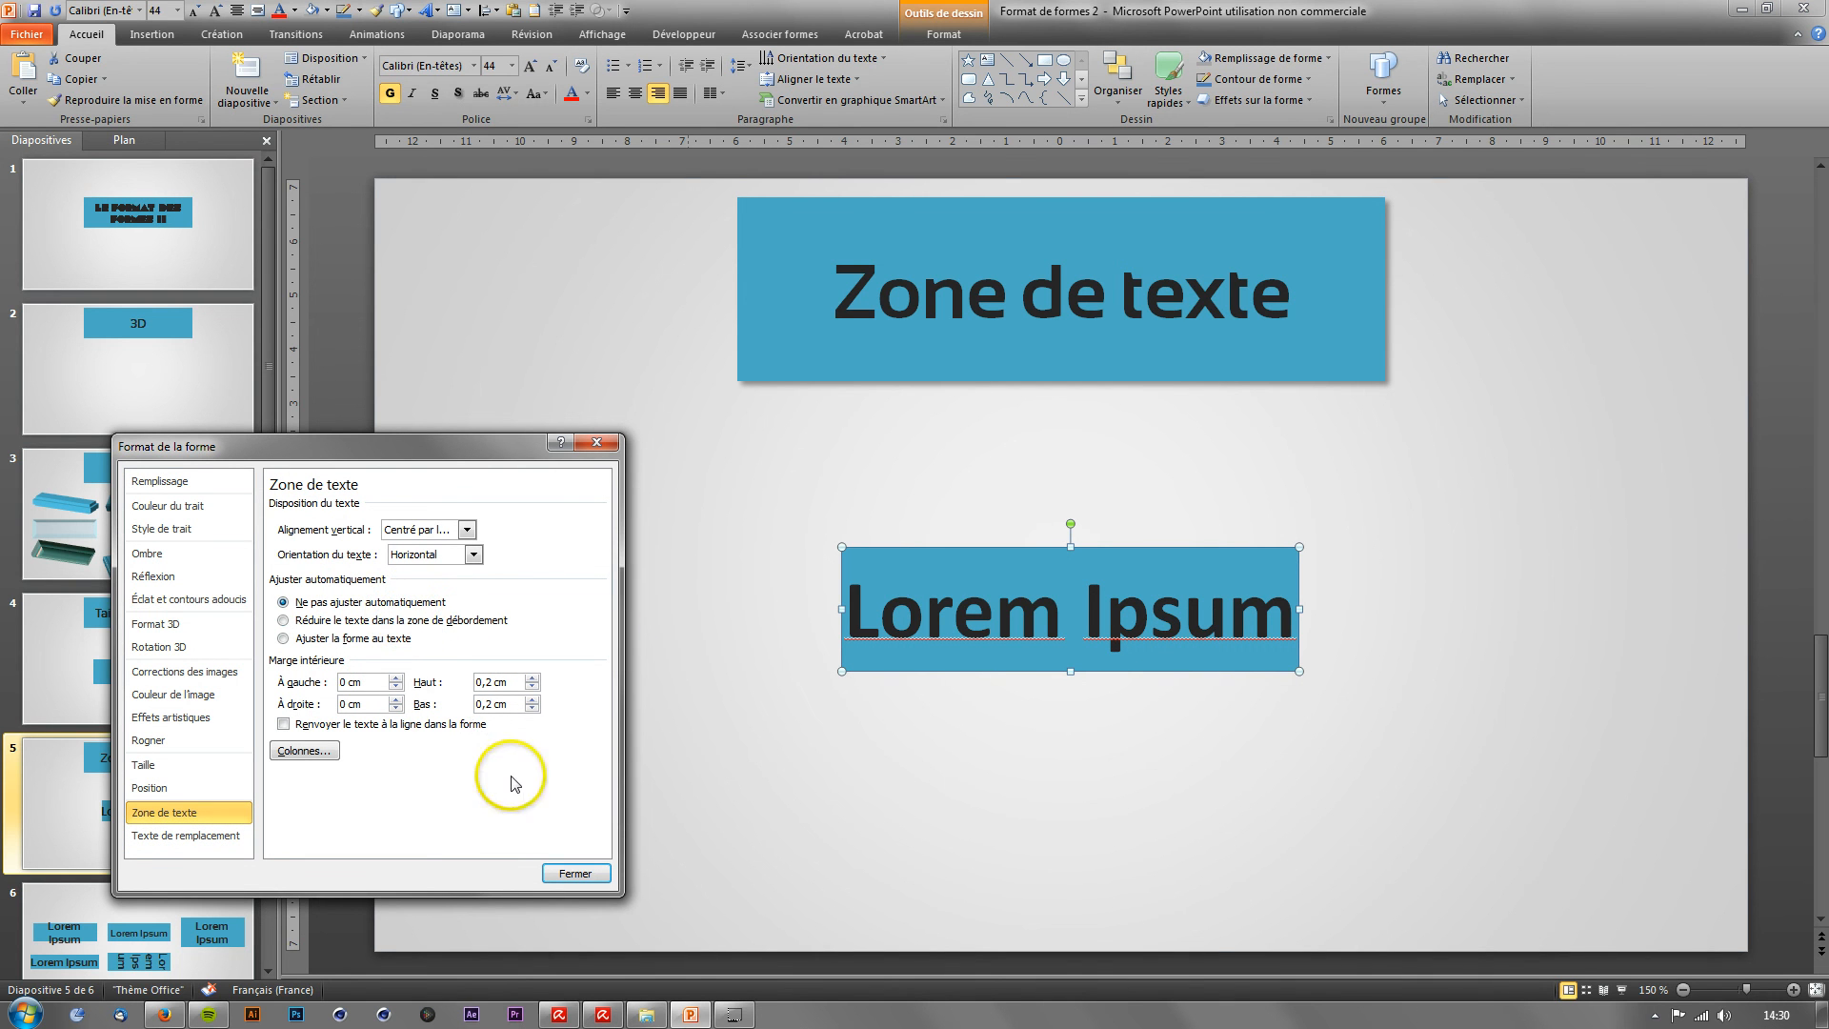
{"action": "left_click", "coordinate": [396, 677]}
{"action": "left_click", "coordinate": [395, 677]}
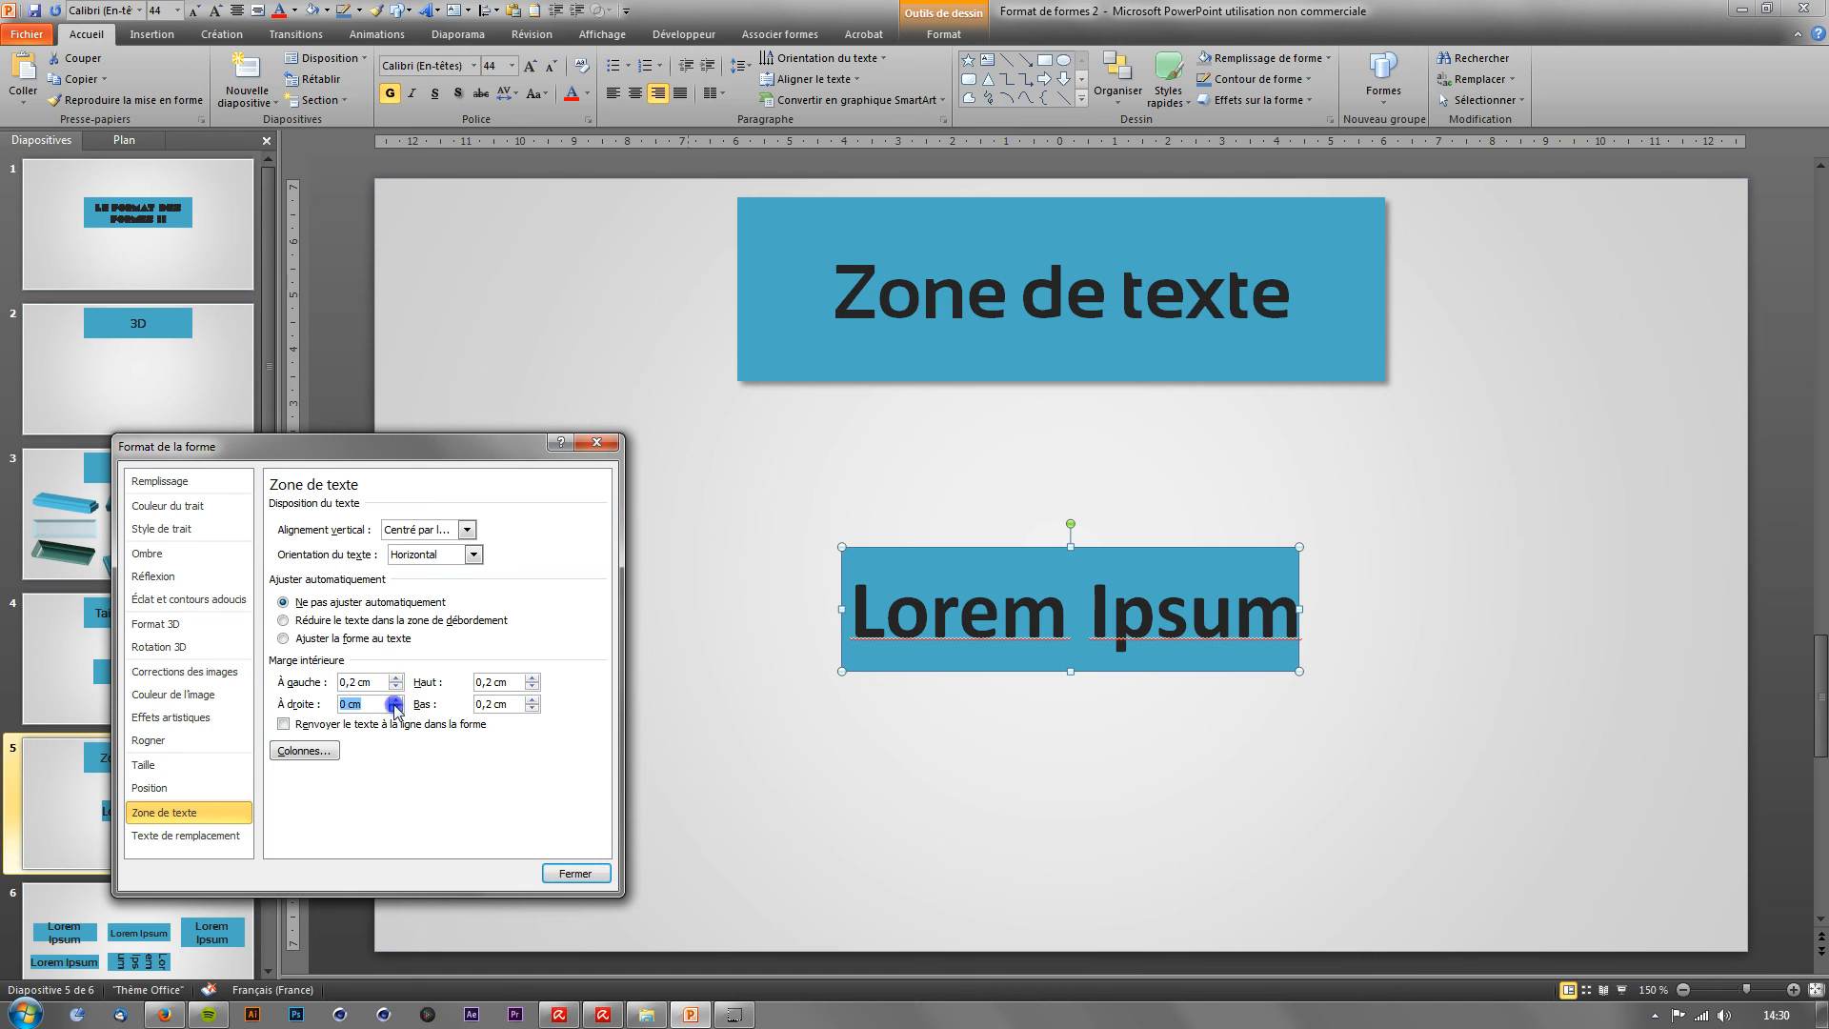
{"action": "left_click", "coordinate": [394, 704]}
{"action": "left_click", "coordinate": [394, 704]}
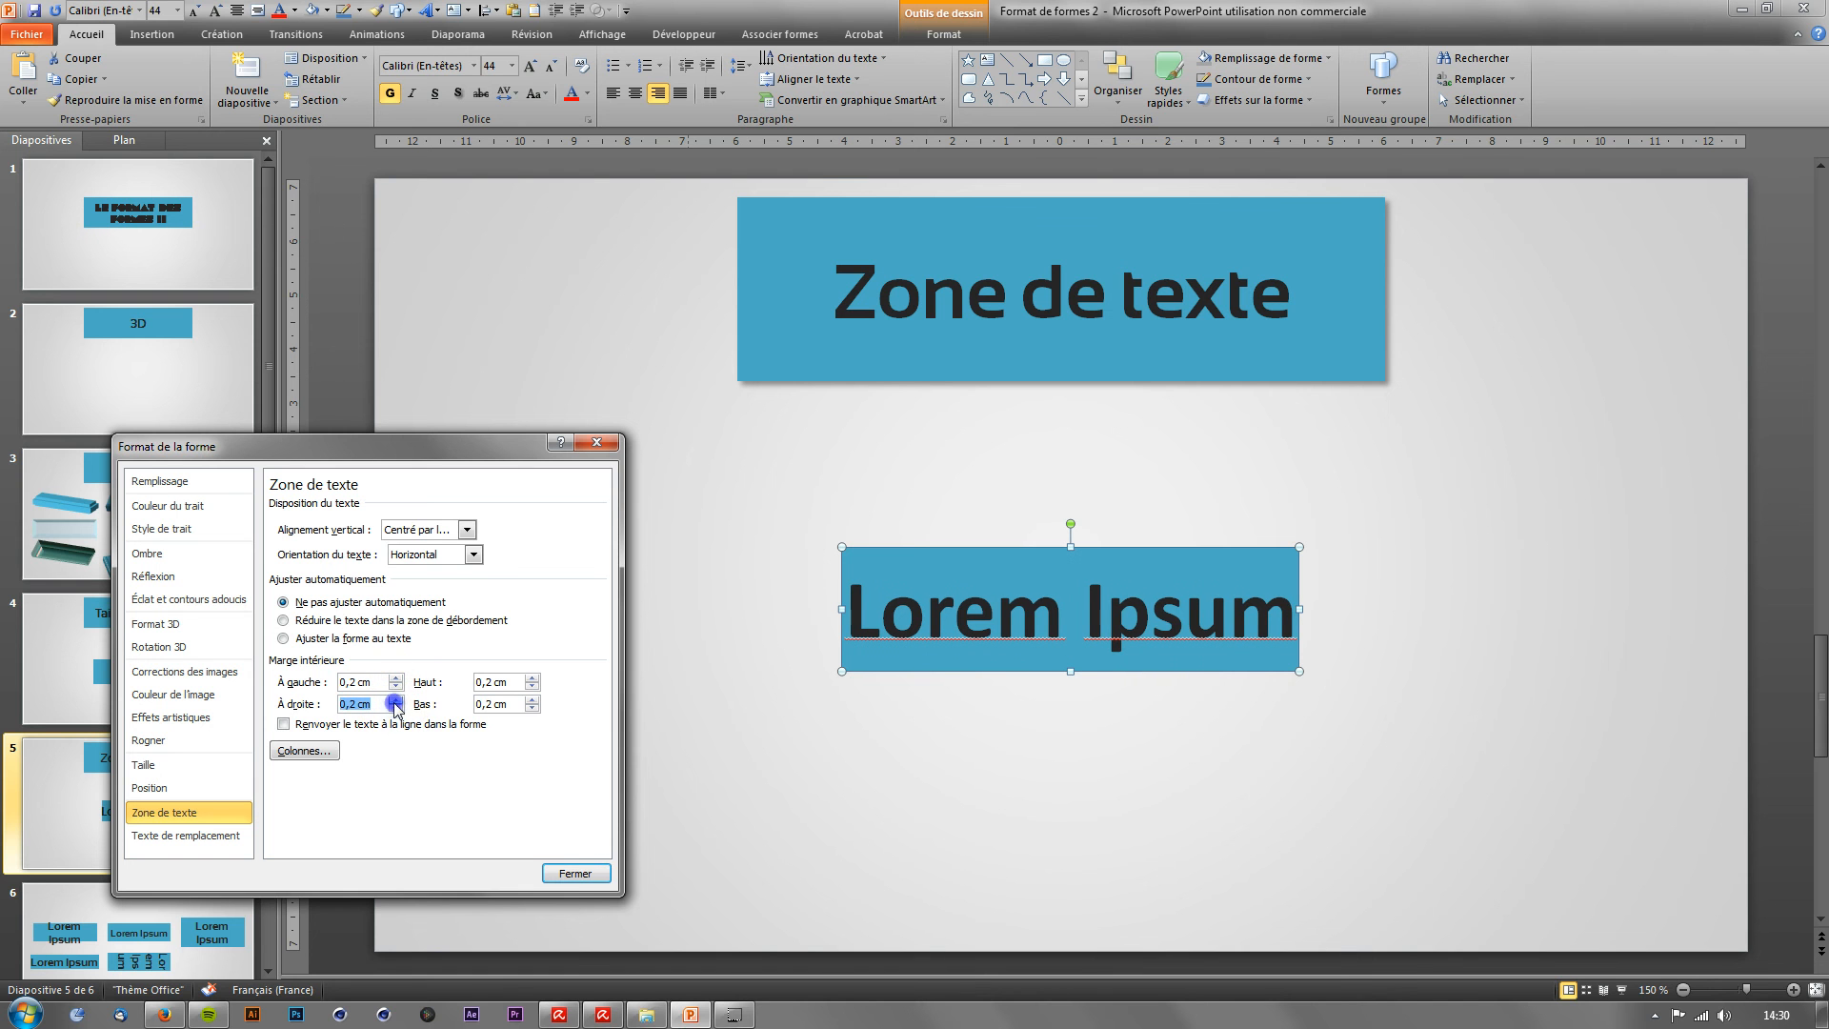
{"action": "left_click", "coordinate": [574, 873]}
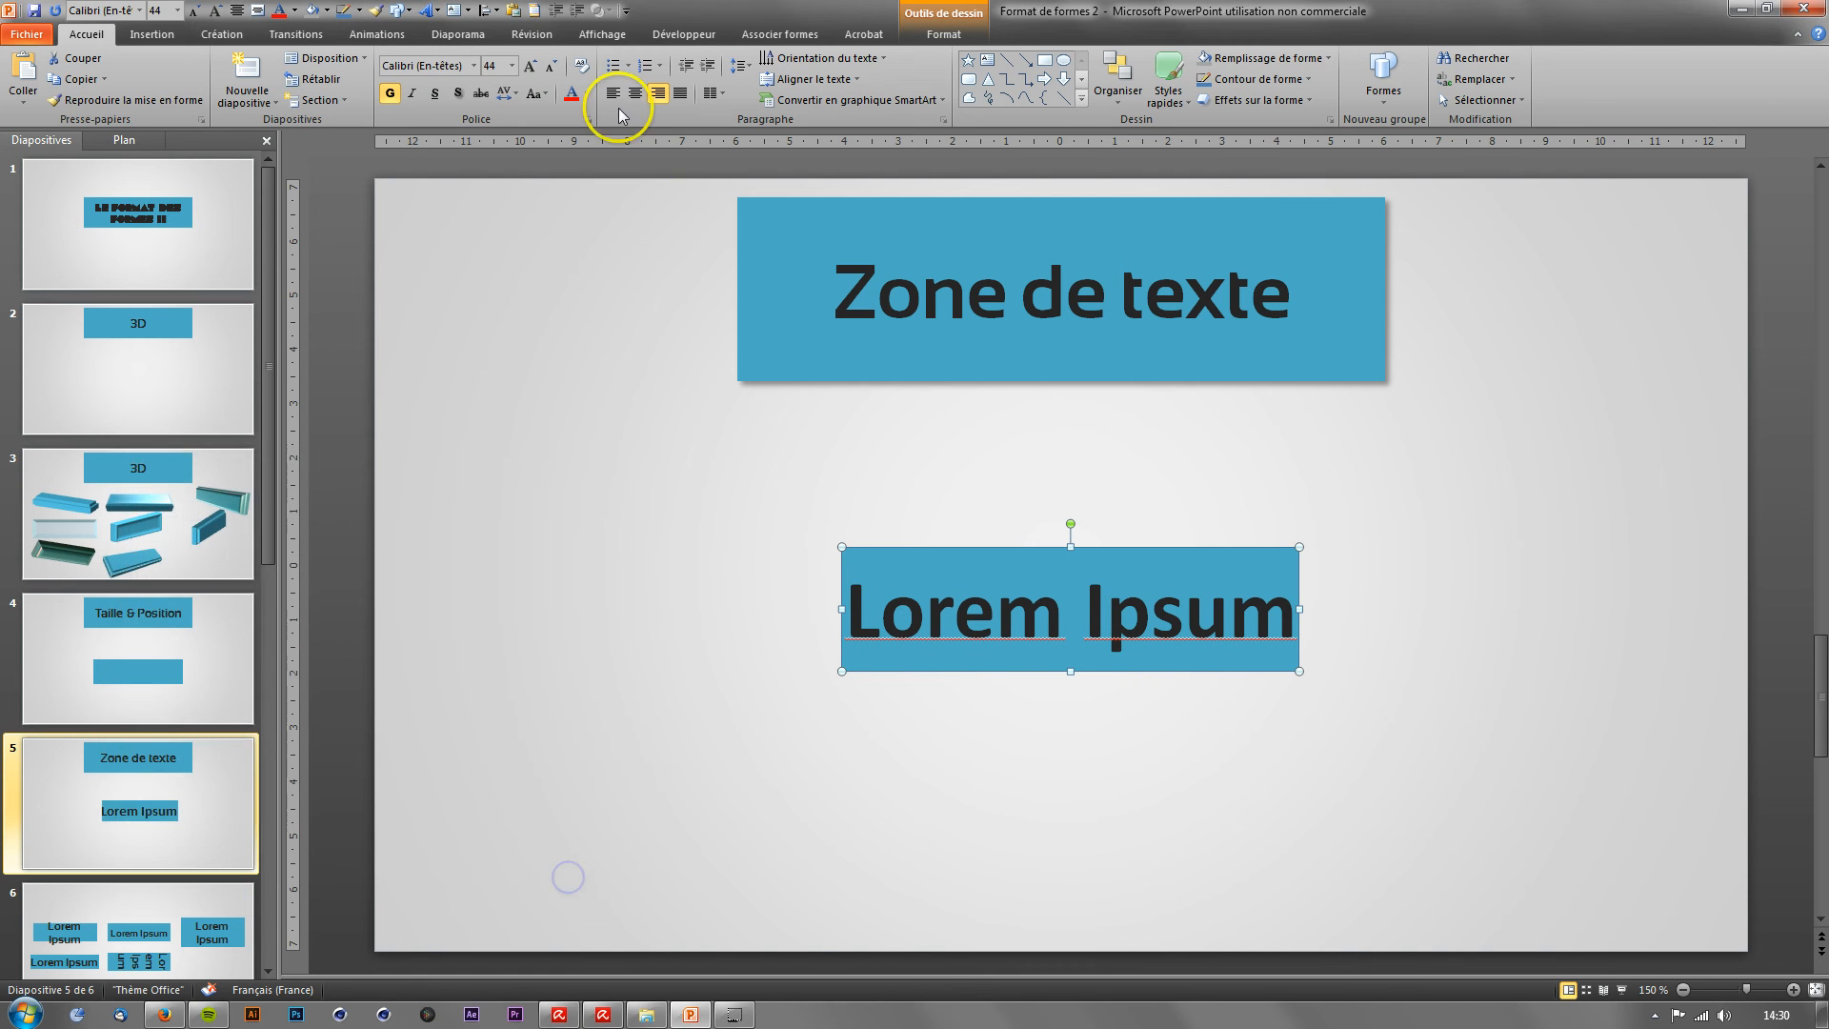
Step: Enlarge the Lorem Ipsum text to font size 96
{"action": "left_click", "coordinate": [537, 68]}
{"action": "left_click", "coordinate": [537, 68]}
{"action": "left_click", "coordinate": [537, 68]}
{"action": "left_click", "coordinate": [537, 68]}
{"action": "left_click", "coordinate": [537, 67]}
{"action": "left_click", "coordinate": [537, 68]}
{"action": "left_click", "coordinate": [537, 68]}
{"action": "left_click", "coordinate": [537, 68]}
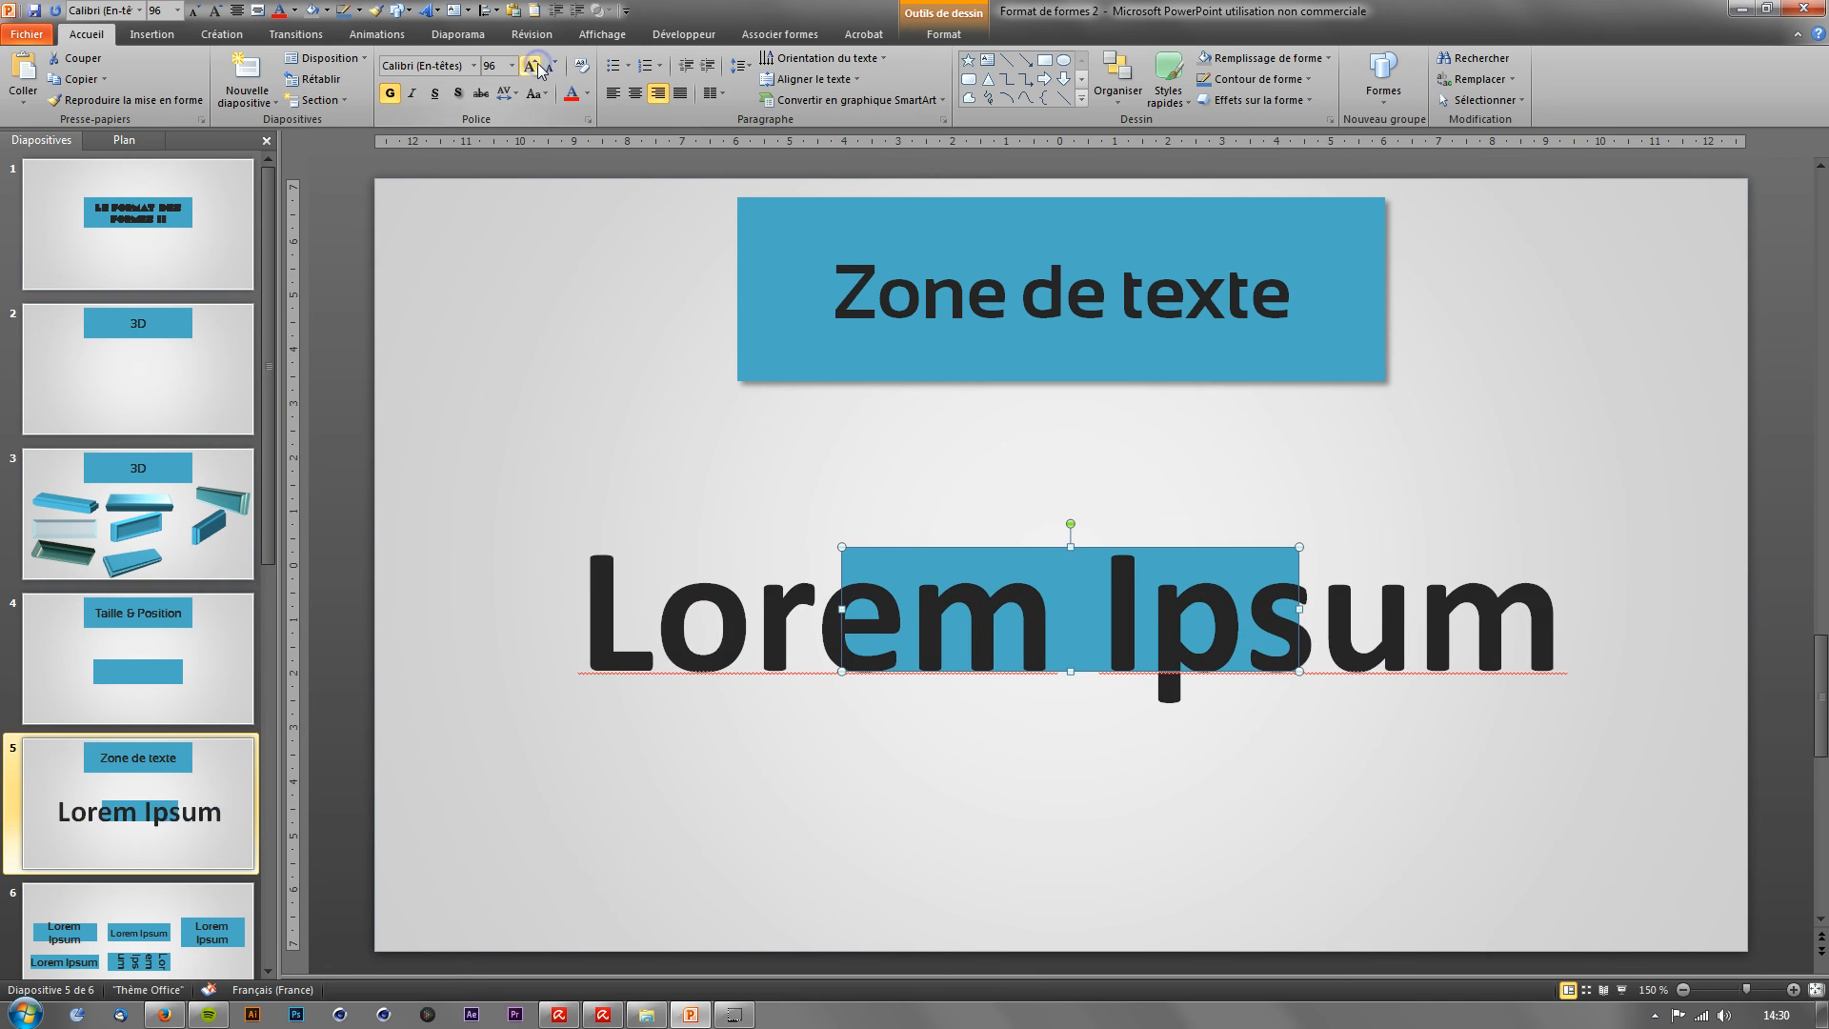
Step: Reduce the Lorem Ipsum text to font size 40
{"action": "left_click", "coordinate": [552, 68]}
{"action": "left_click", "coordinate": [552, 68]}
{"action": "left_click", "coordinate": [552, 68]}
{"action": "left_click", "coordinate": [552, 68]}
{"action": "left_click", "coordinate": [551, 67]}
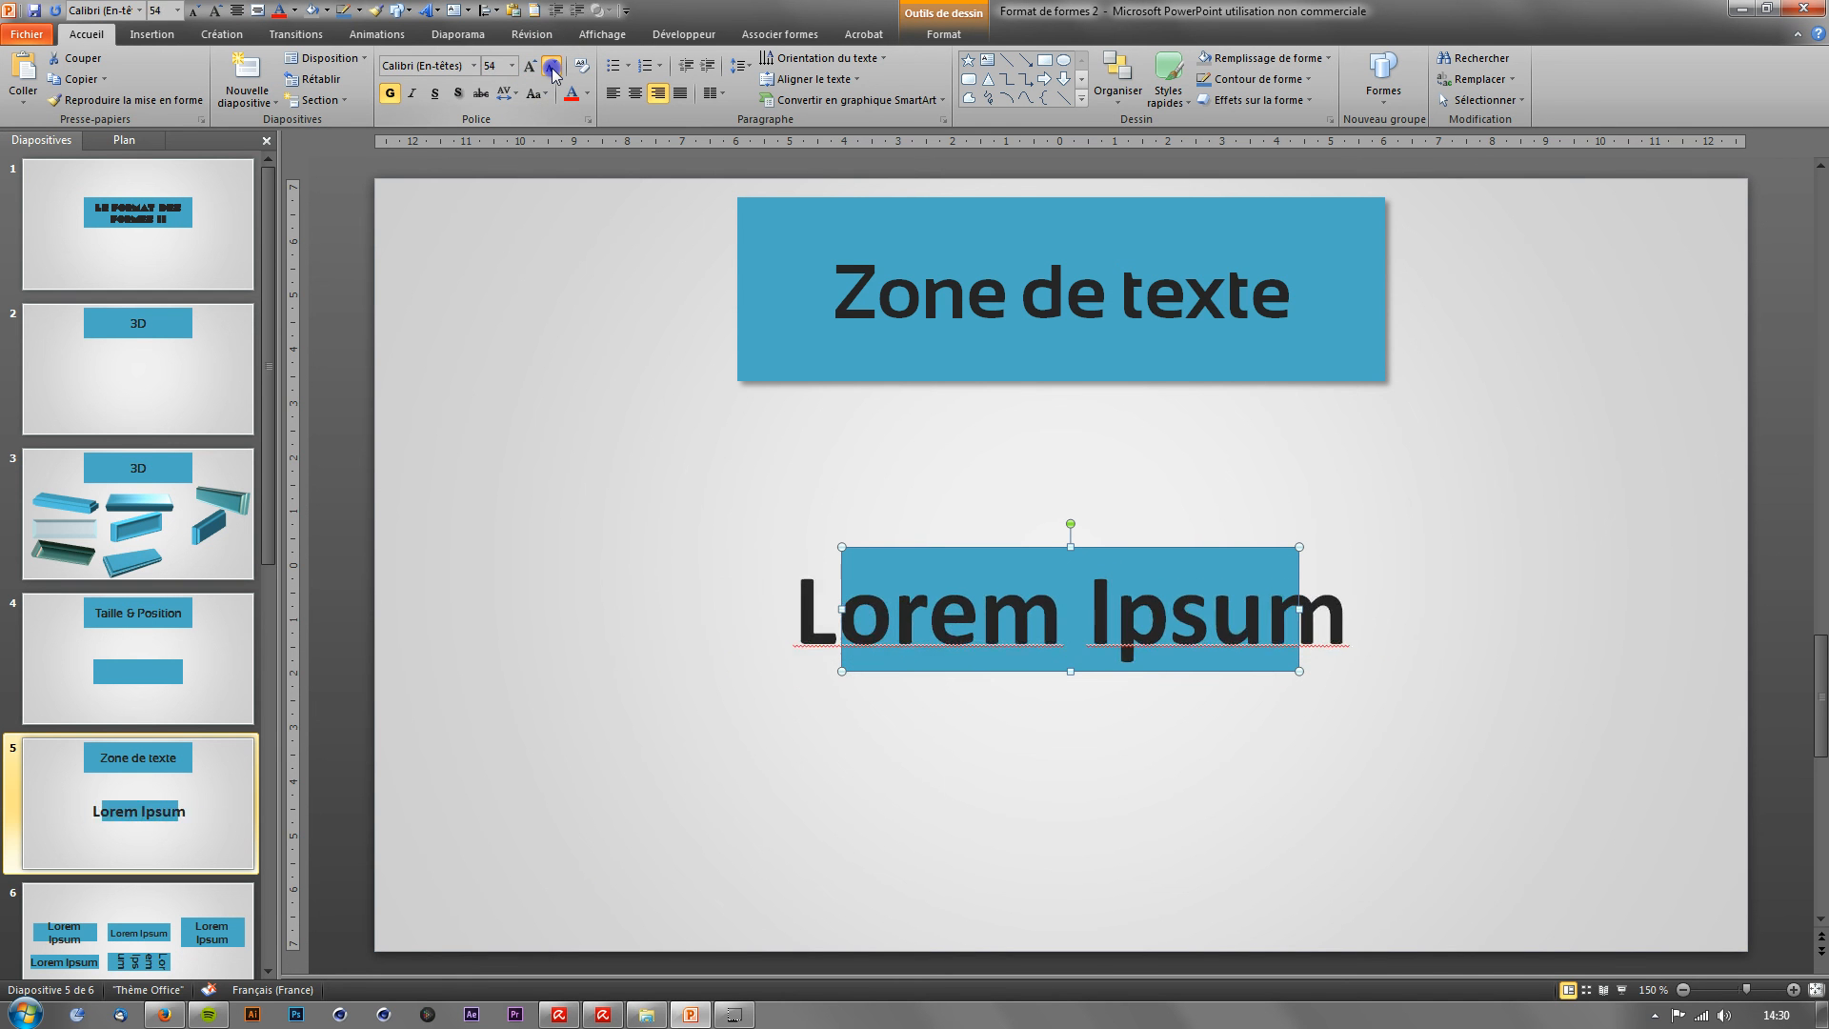
{"action": "left_click", "coordinate": [552, 68]}
{"action": "left_click", "coordinate": [551, 68]}
{"action": "left_click", "coordinate": [551, 68]}
Step: Set the Lorem Ipsum shape's autofit to resize the shape to fit its text, with text wrapping turned on
{"action": "right_click", "coordinate": [1000, 553]}
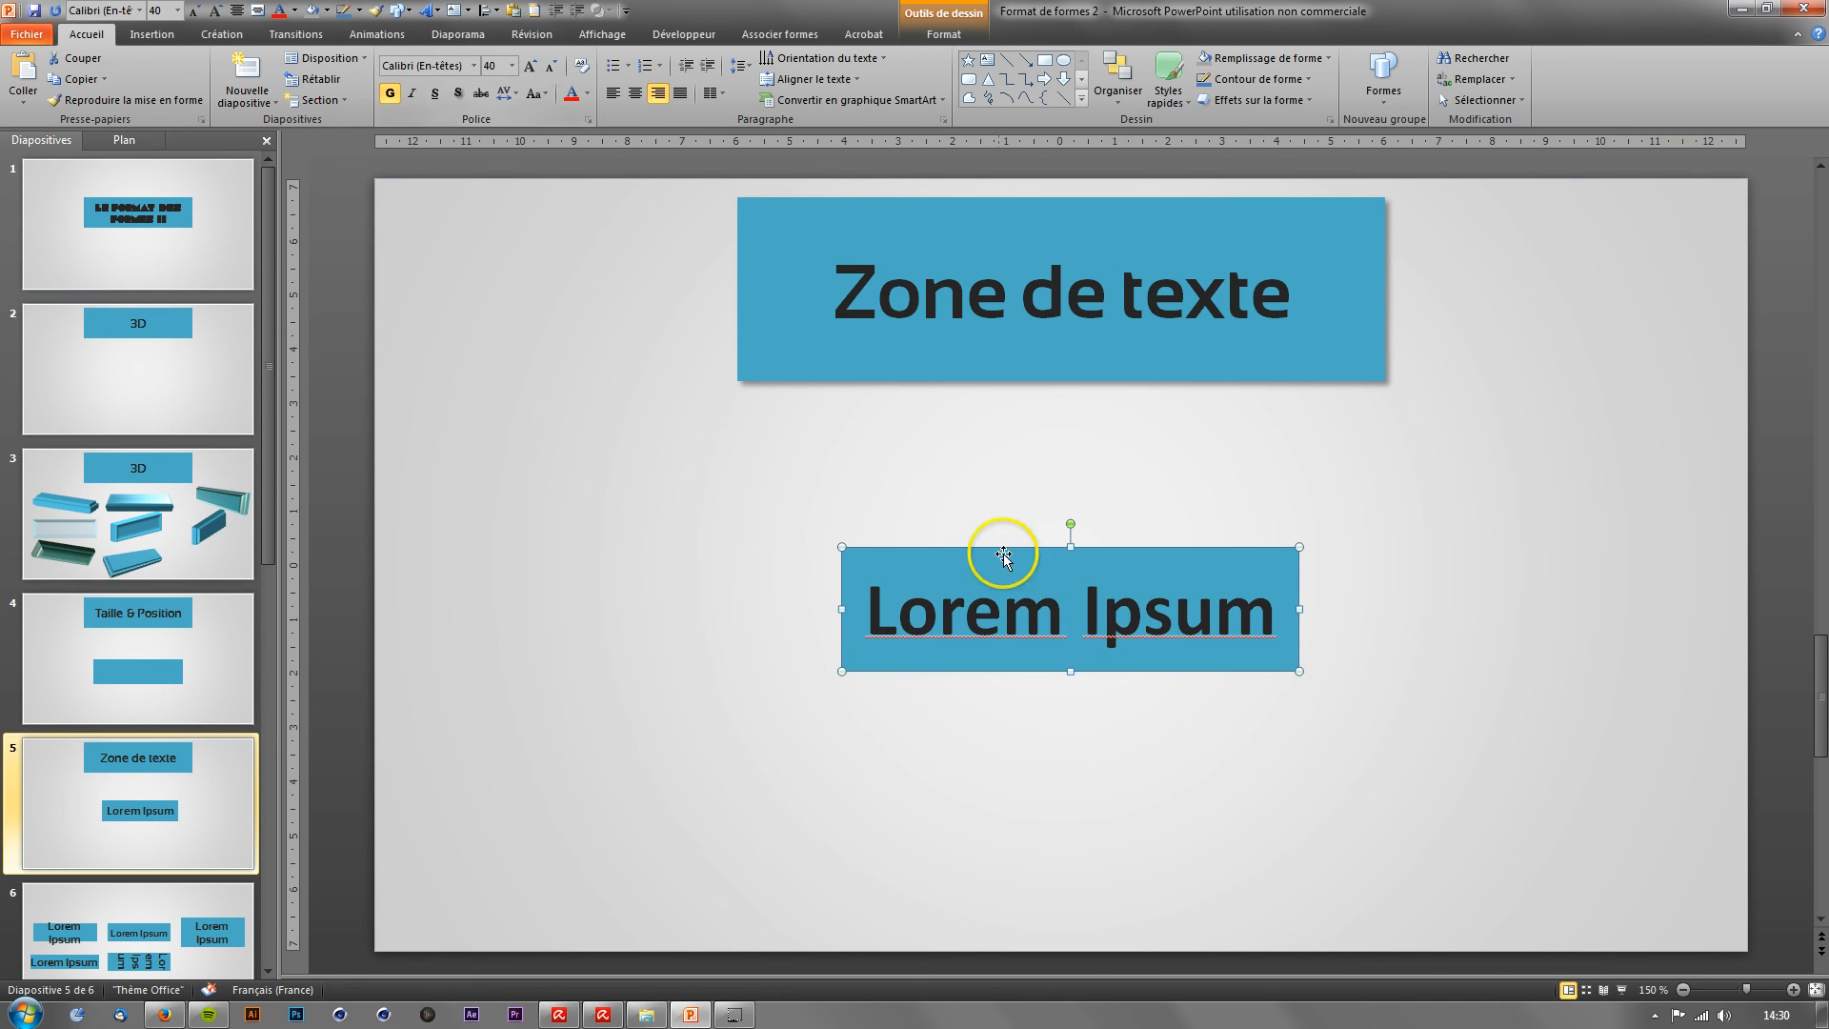
{"action": "left_click", "coordinate": [1072, 862]}
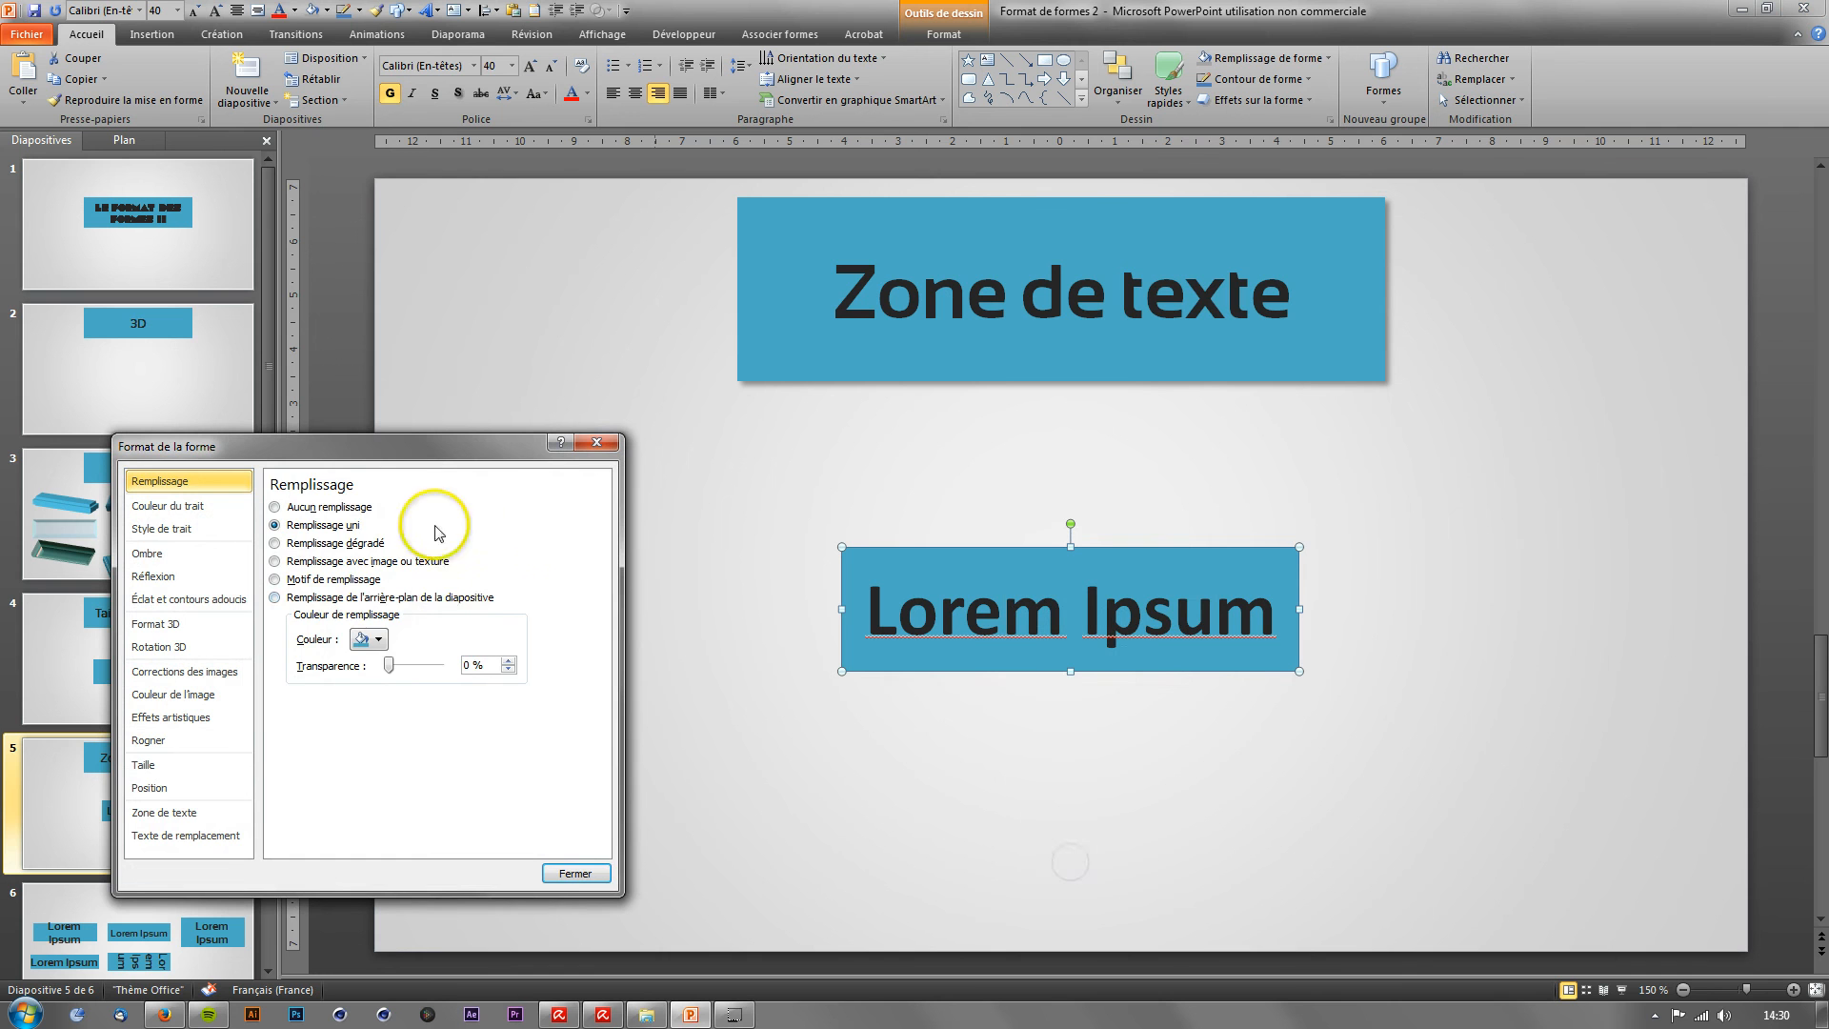
{"action": "left_click", "coordinate": [214, 818]}
{"action": "left_click", "coordinate": [338, 642]}
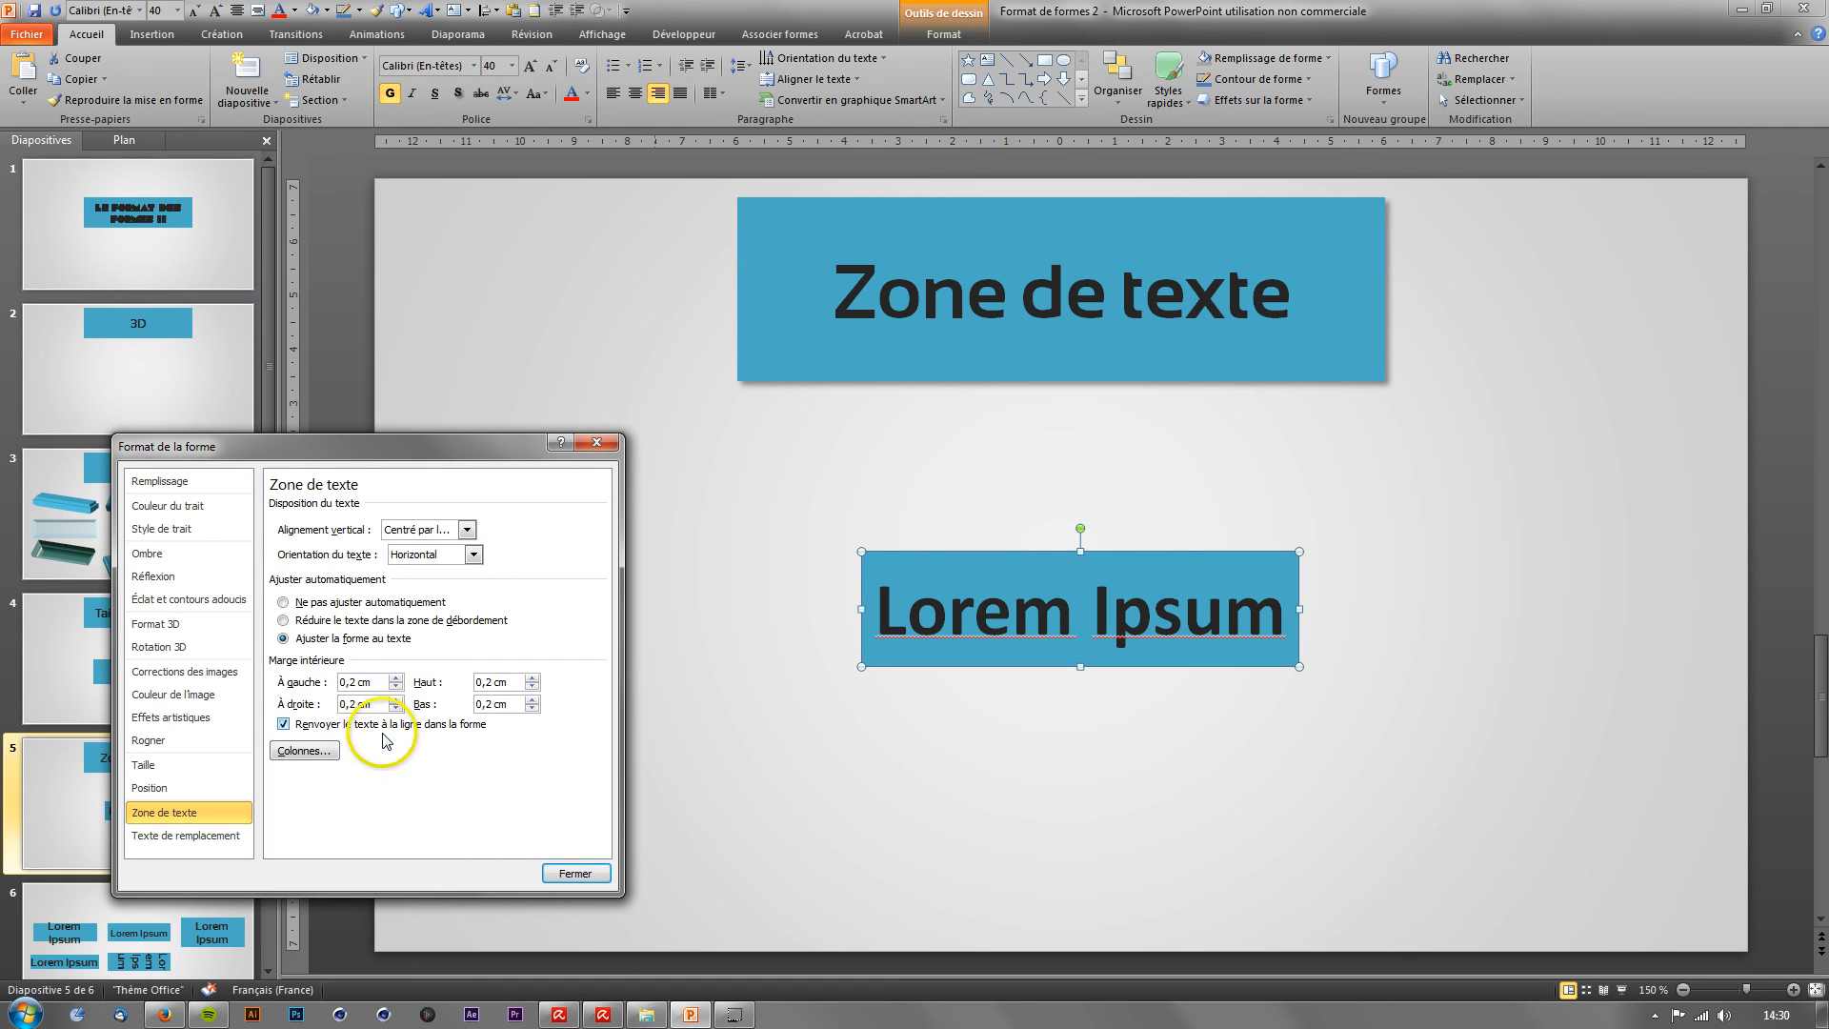
Step: Set all four inner margins of the Lorem Ipsum shape to 0.3 cm and close the format settings
{"action": "left_click", "coordinate": [532, 678]}
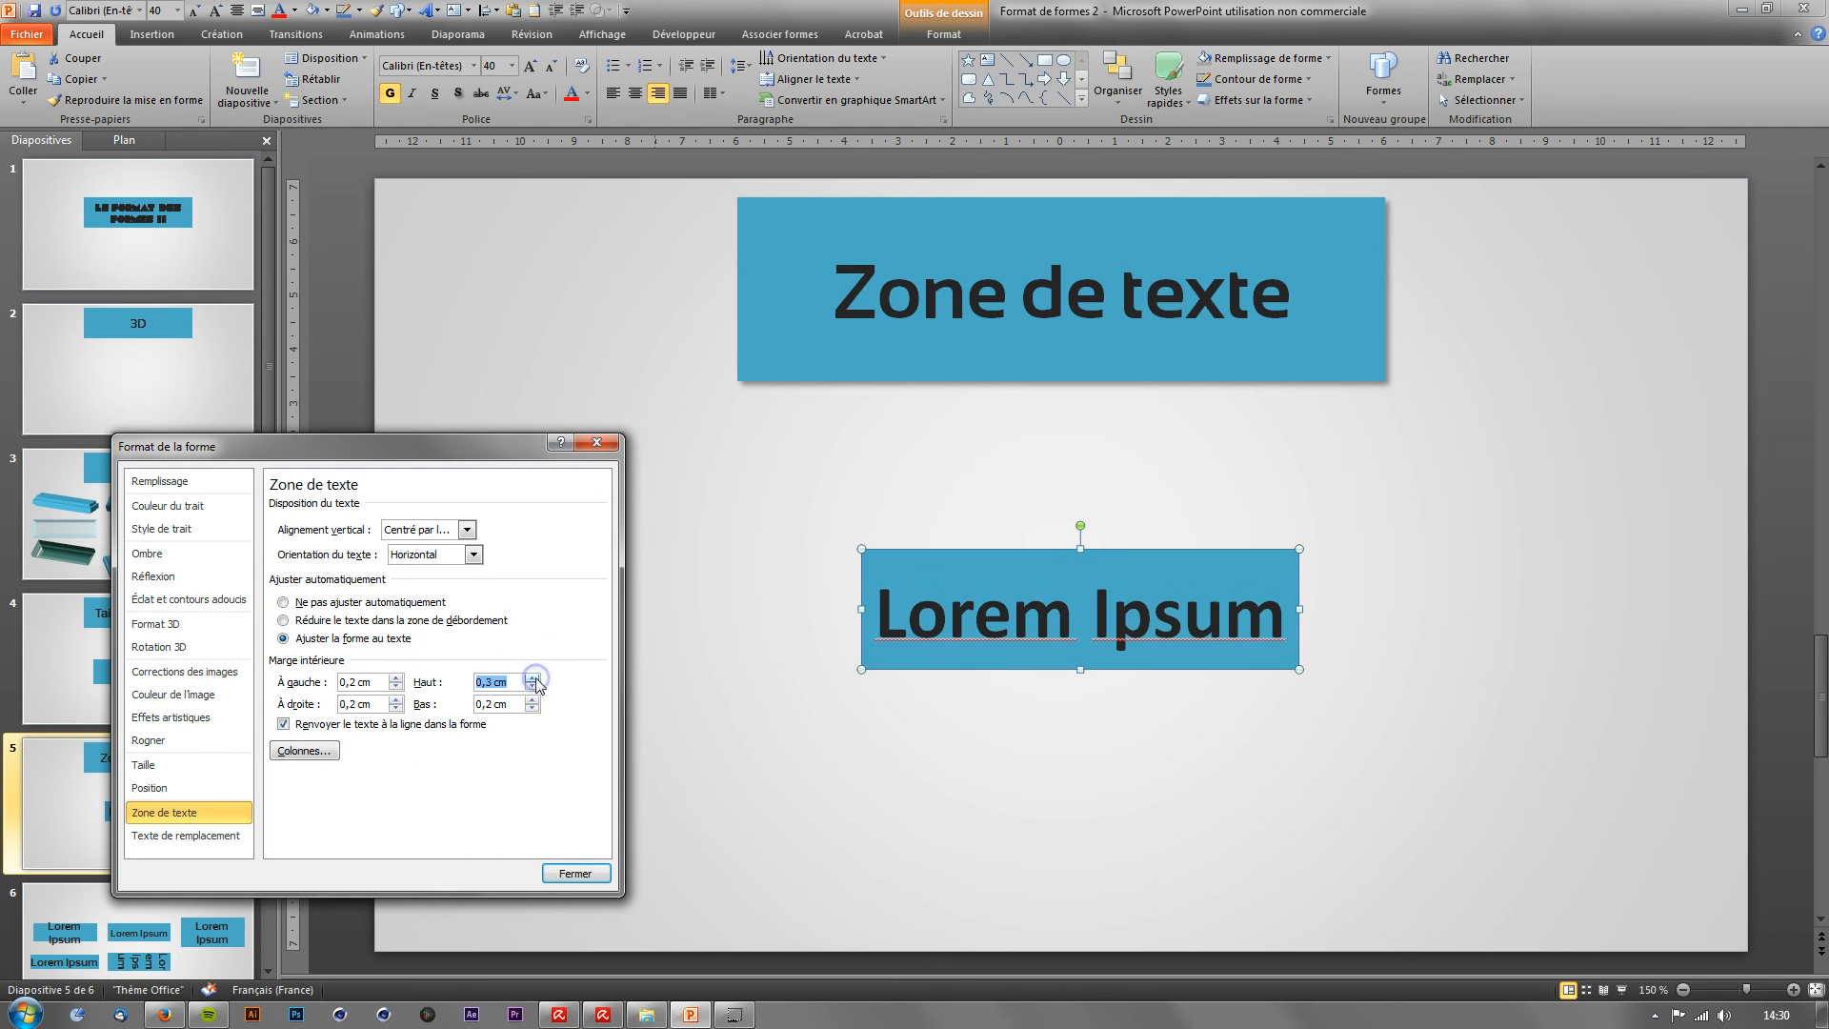
{"action": "left_click", "coordinate": [532, 700]}
{"action": "left_click", "coordinate": [395, 678]}
{"action": "left_click", "coordinate": [396, 700]}
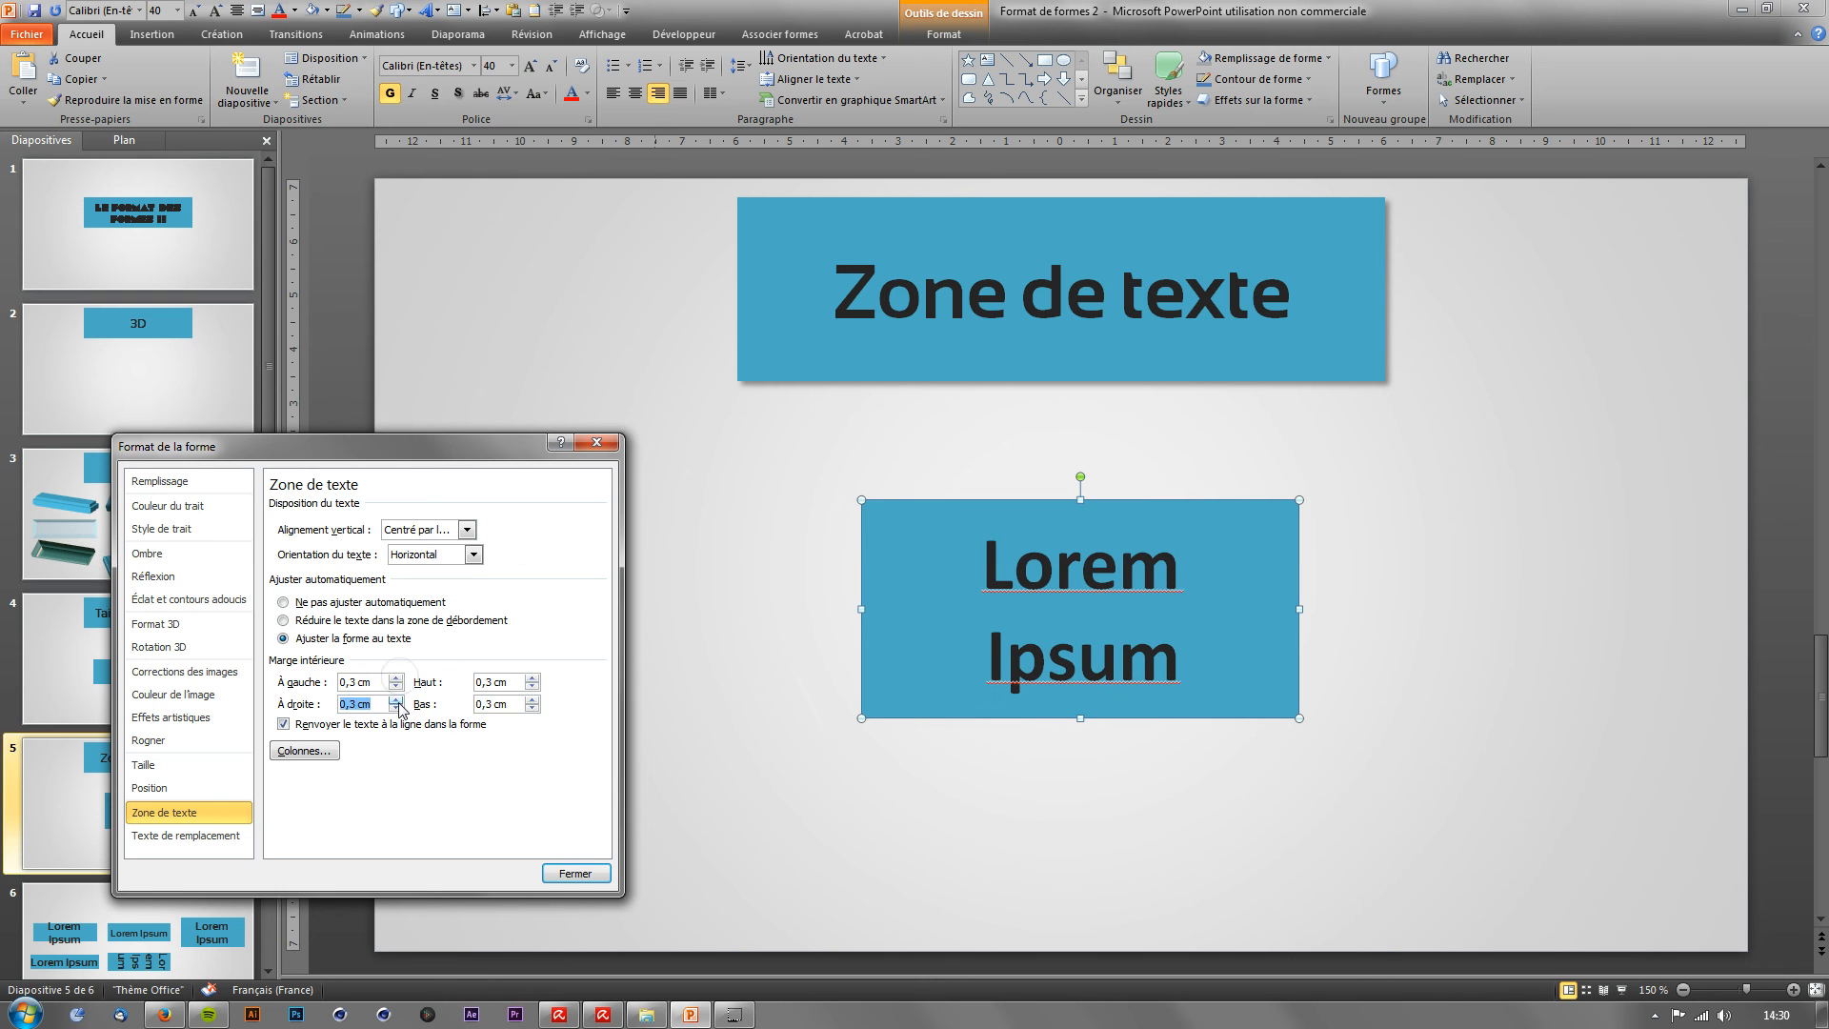
{"action": "left_click", "coordinate": [576, 873]}
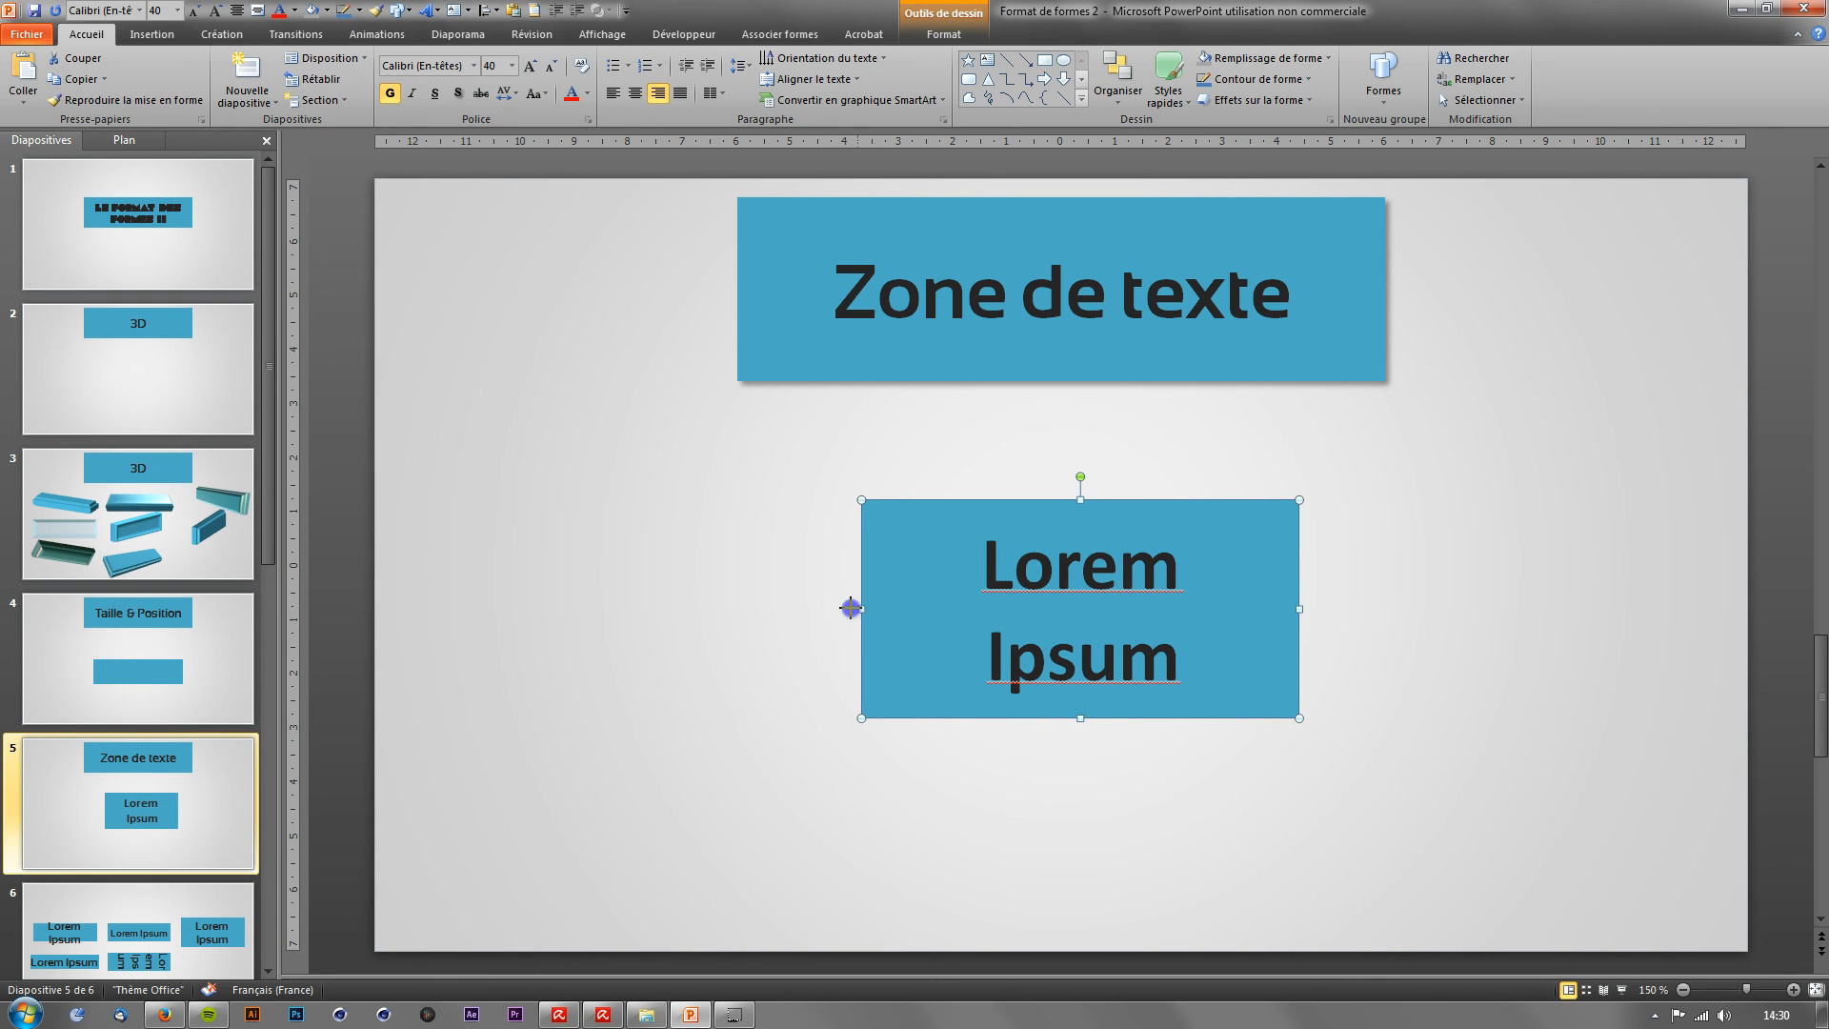
Step: Widen the Lorem Ipsum shape toward the left to about 12 cm and place the cursor at the end of its text
{"action": "left_click_drag", "start_coordinate": [861, 609], "coordinate": [638, 608]}
{"action": "left_click", "coordinate": [1177, 623]}
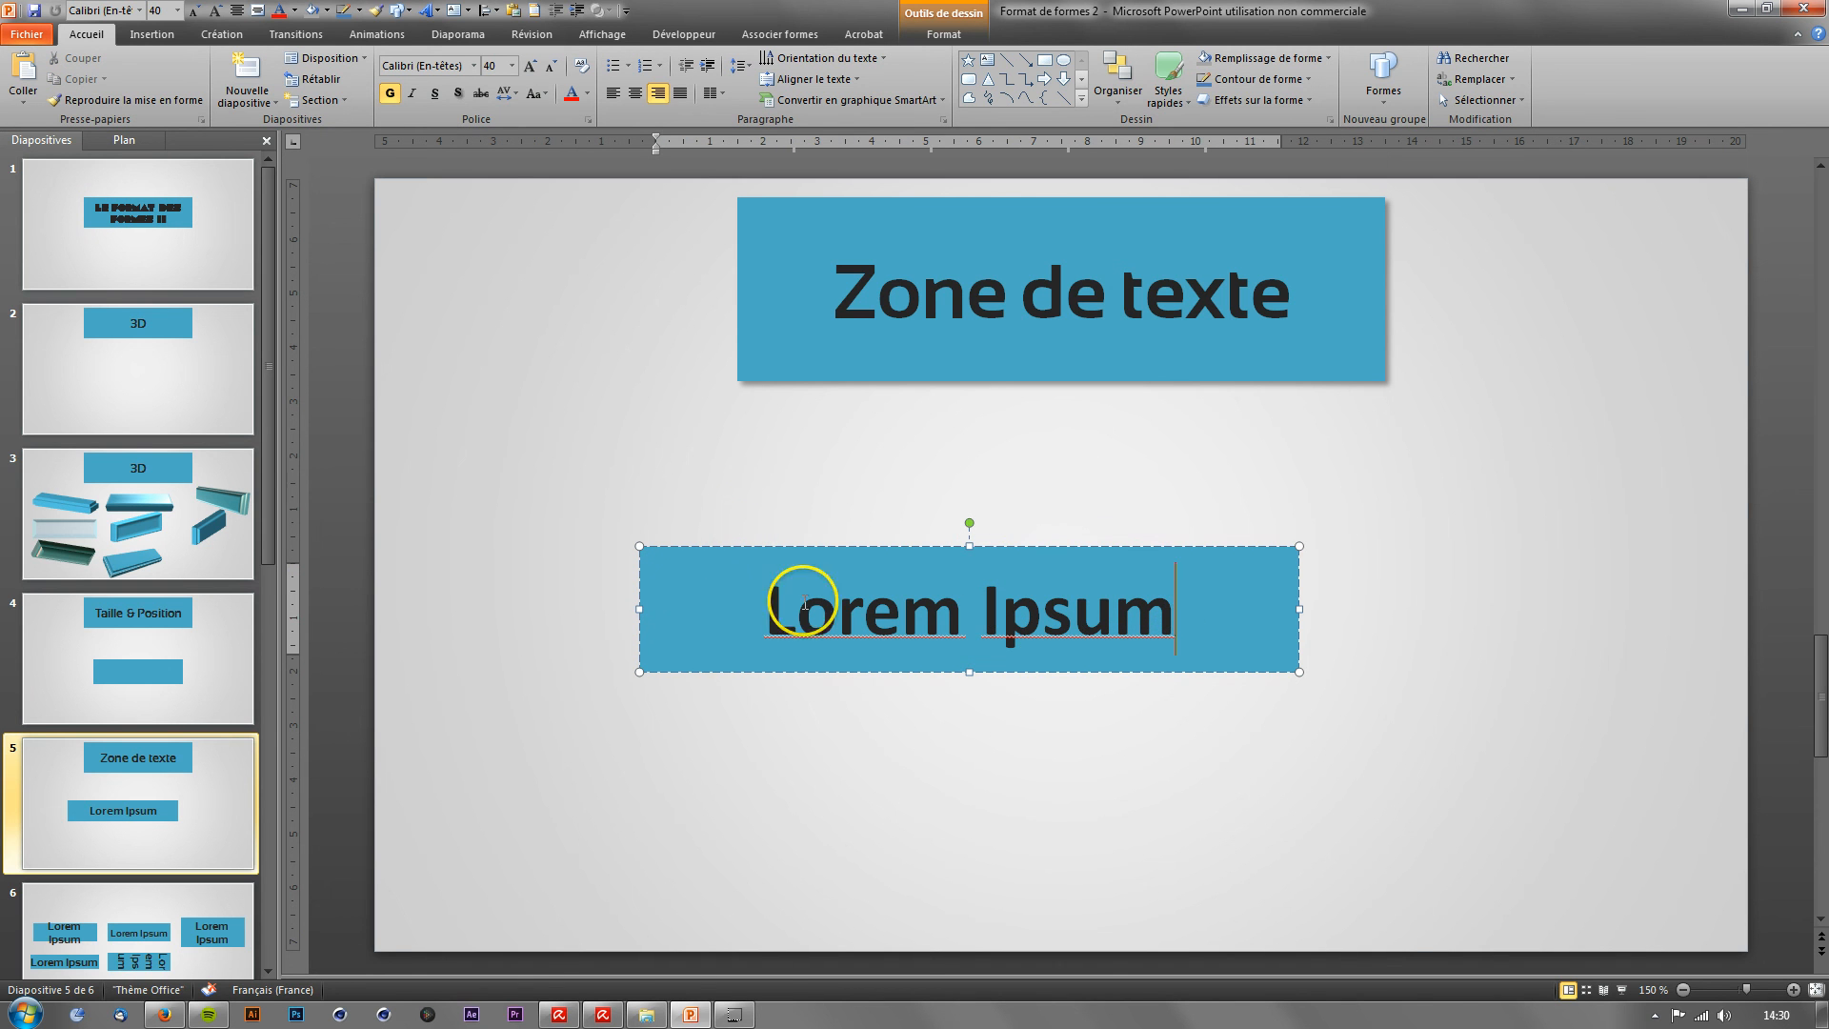
Step: View the column number and spacing options in the Lorem Ipsum shape's text box settings, and close them without changes
{"action": "right_click", "coordinate": [1055, 560]}
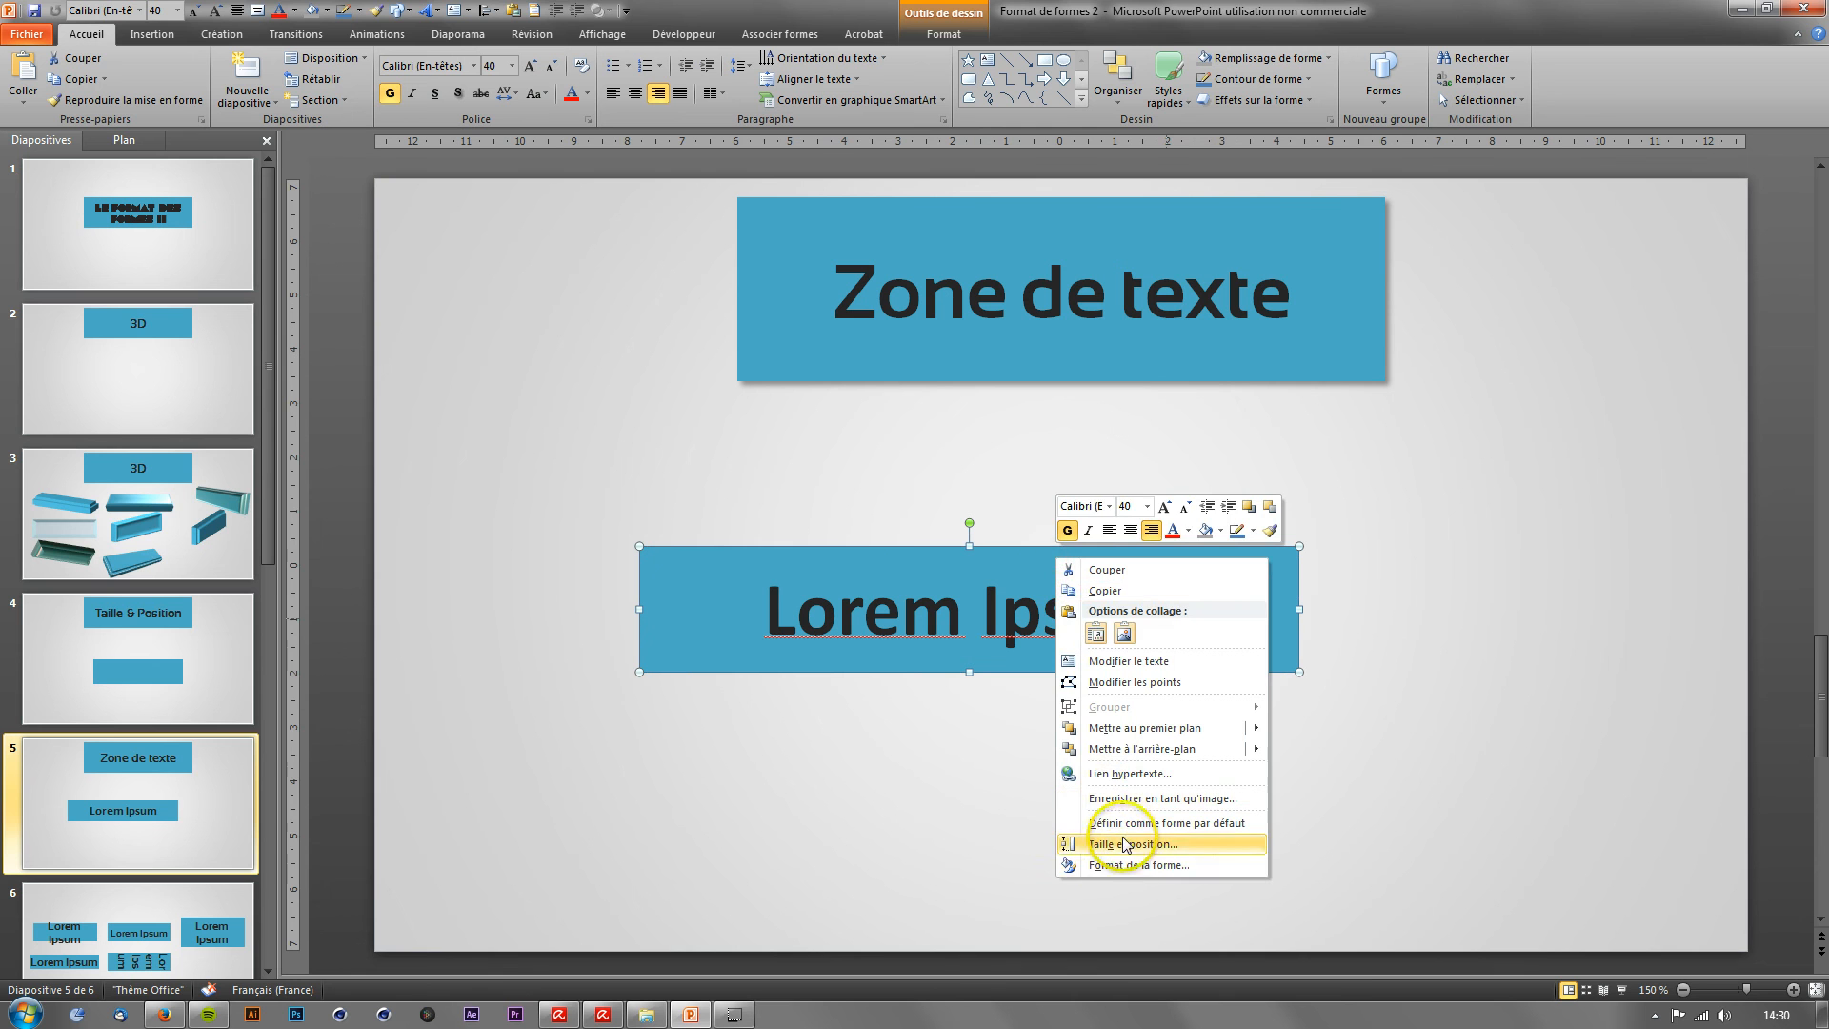
{"action": "left_click", "coordinate": [1124, 867]}
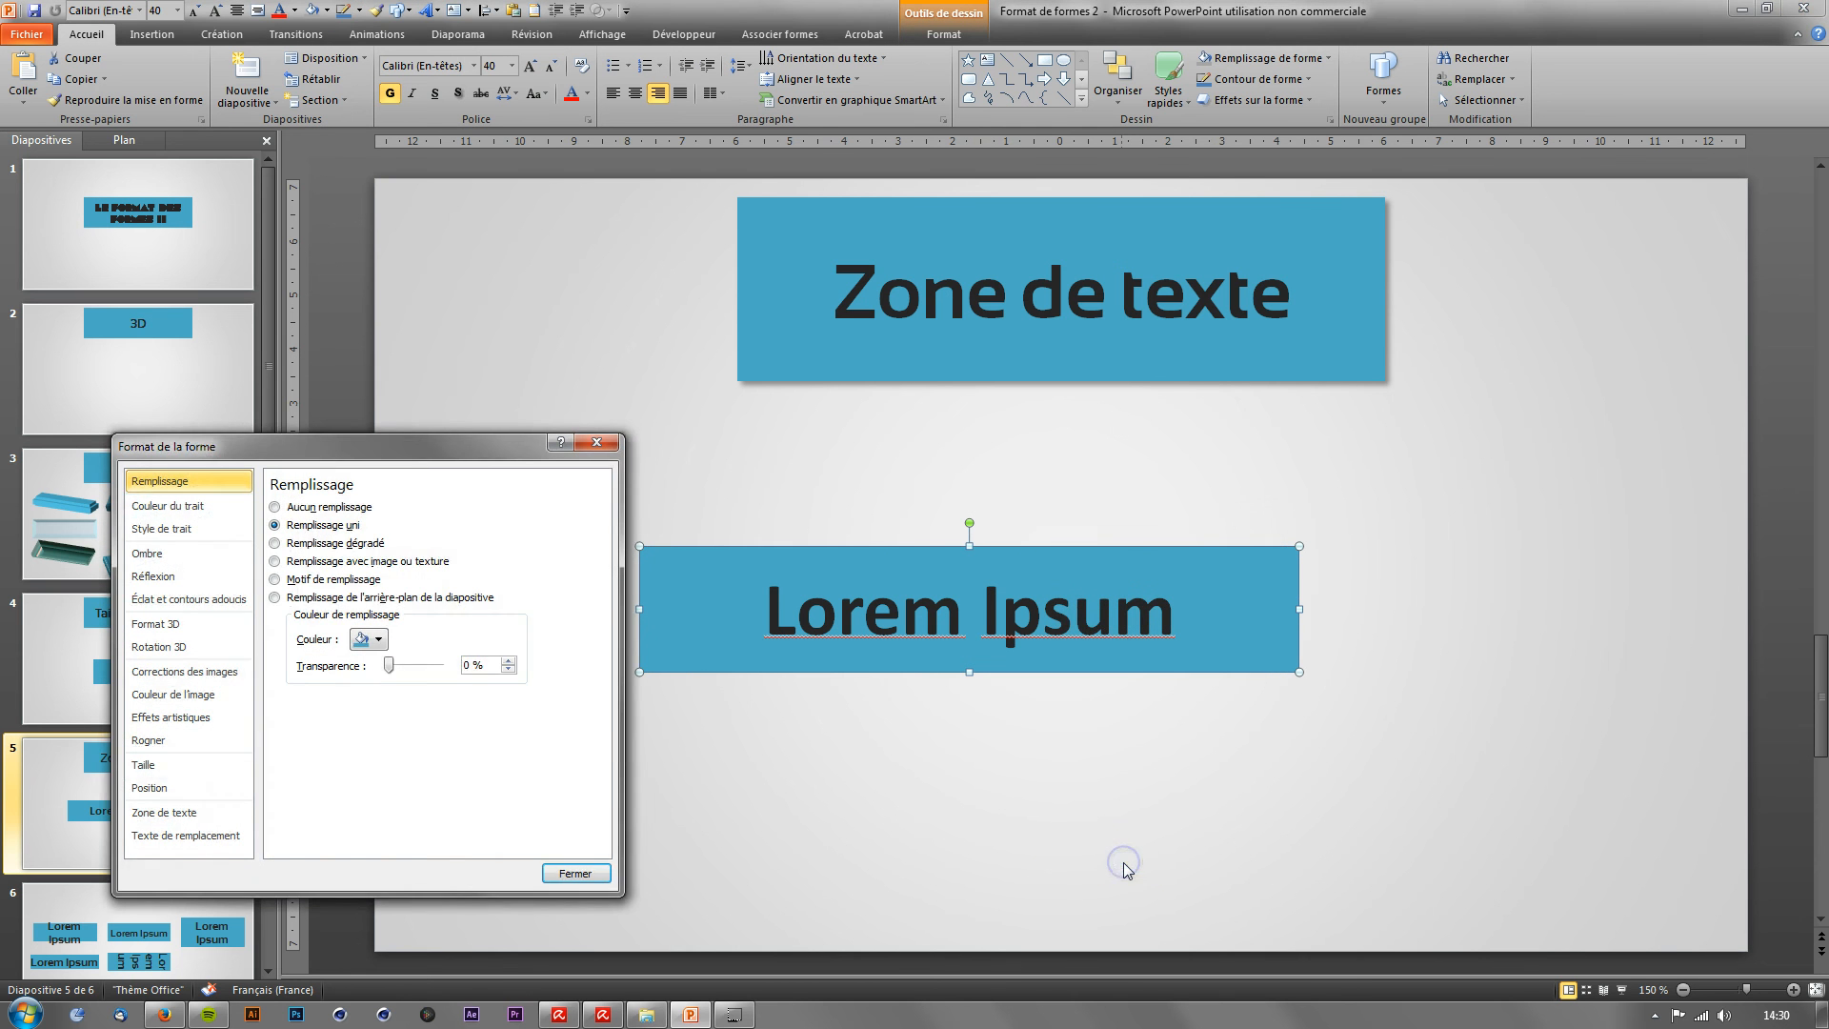
{"action": "left_click", "coordinate": [190, 812]}
{"action": "left_click", "coordinate": [924, 591]}
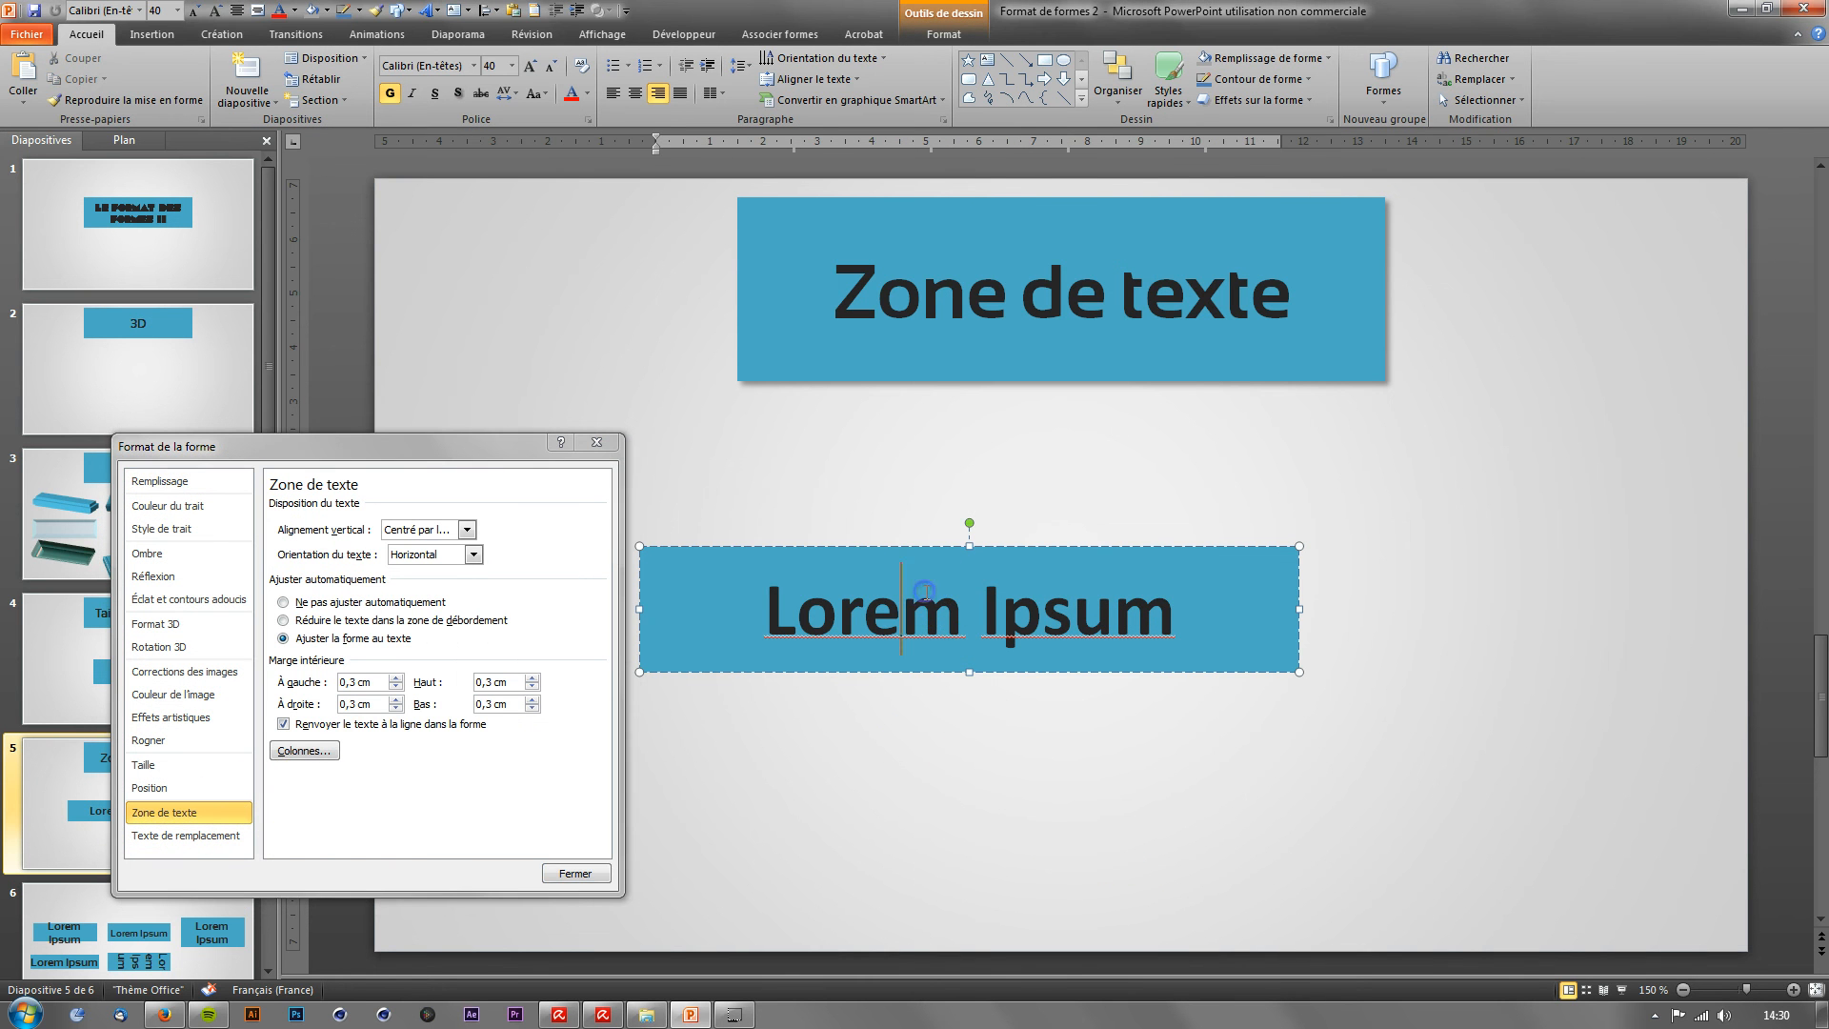
{"action": "triple_click", "coordinate": [902, 583]}
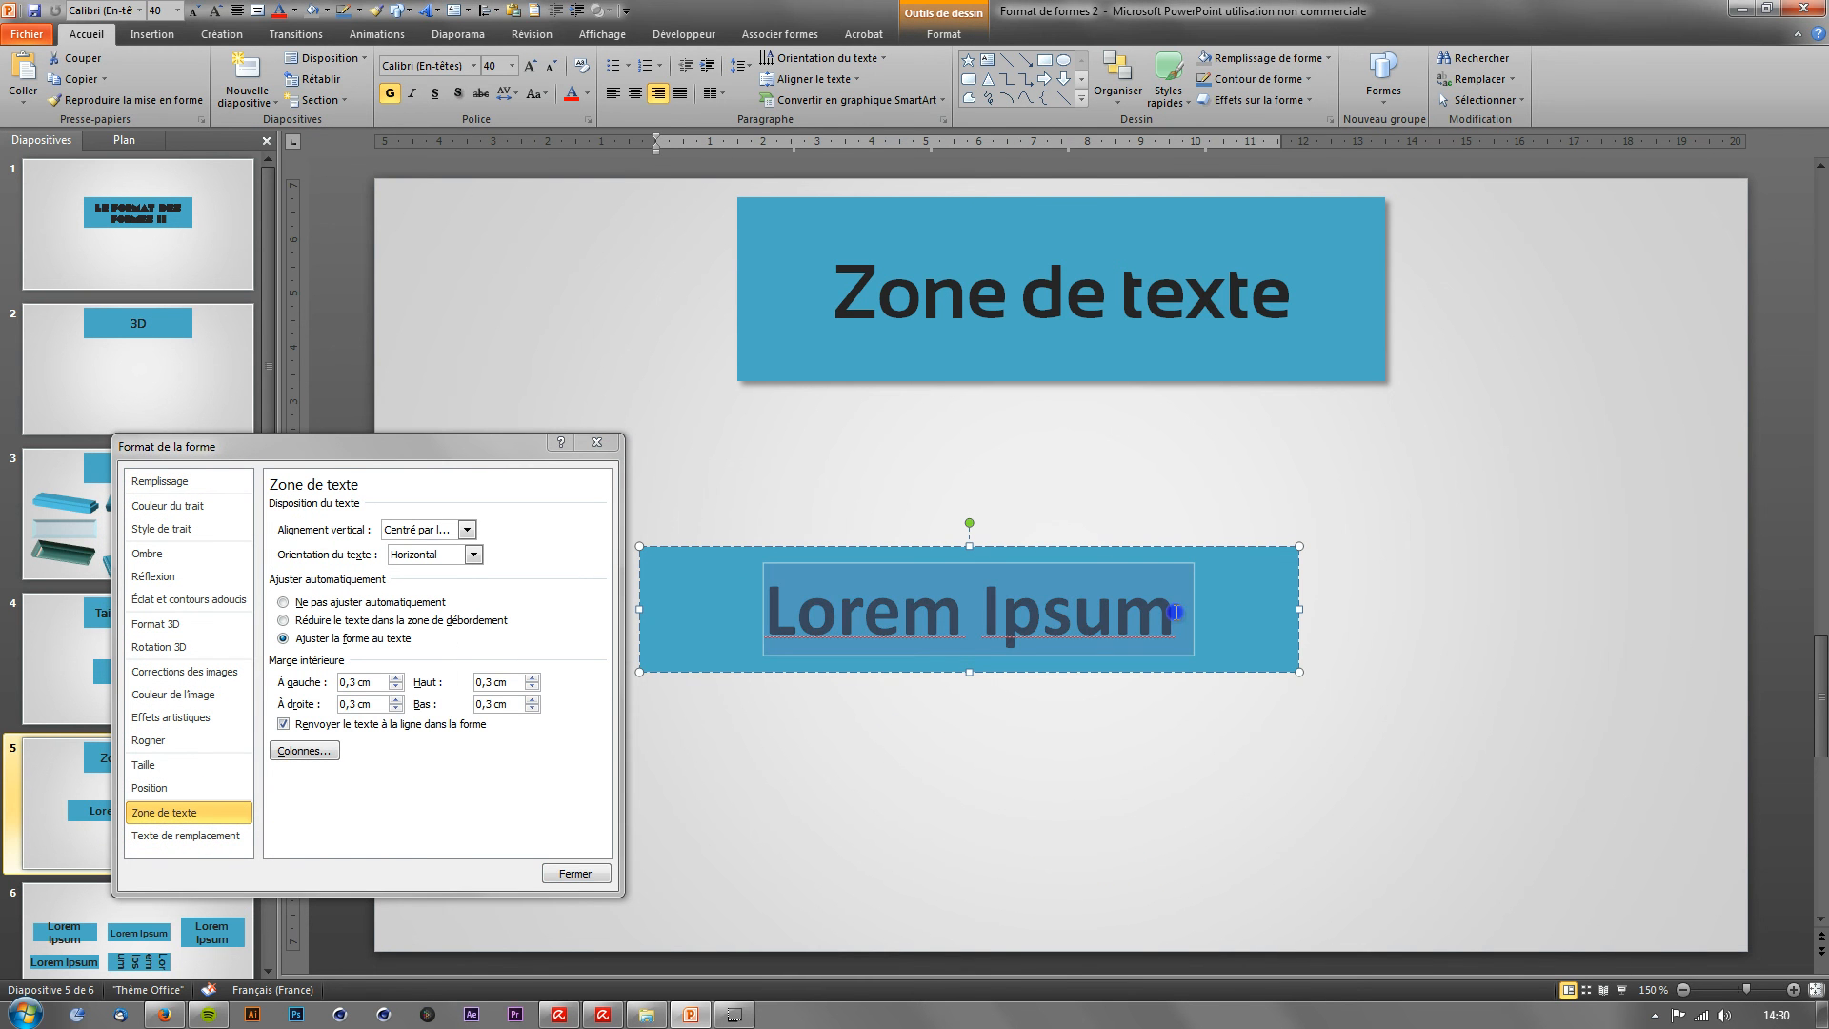
{"action": "left_click", "coordinate": [293, 750]}
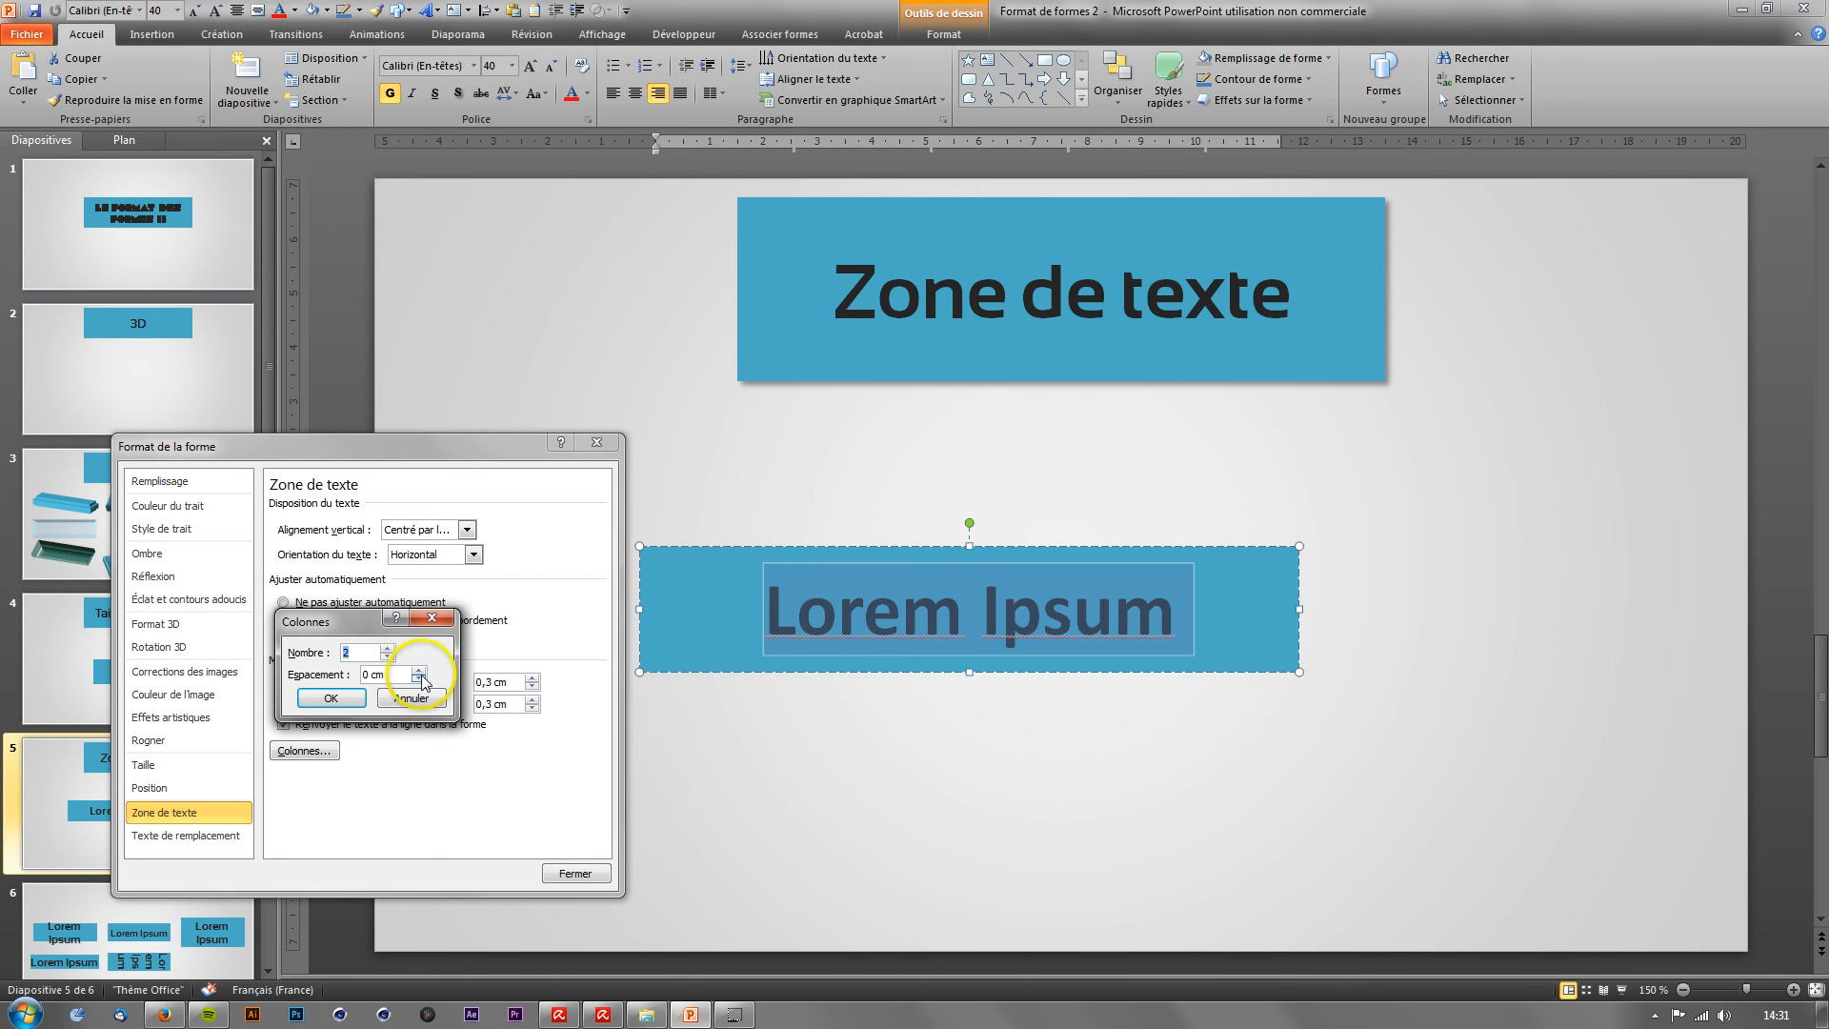
{"action": "left_click", "coordinate": [415, 695]}
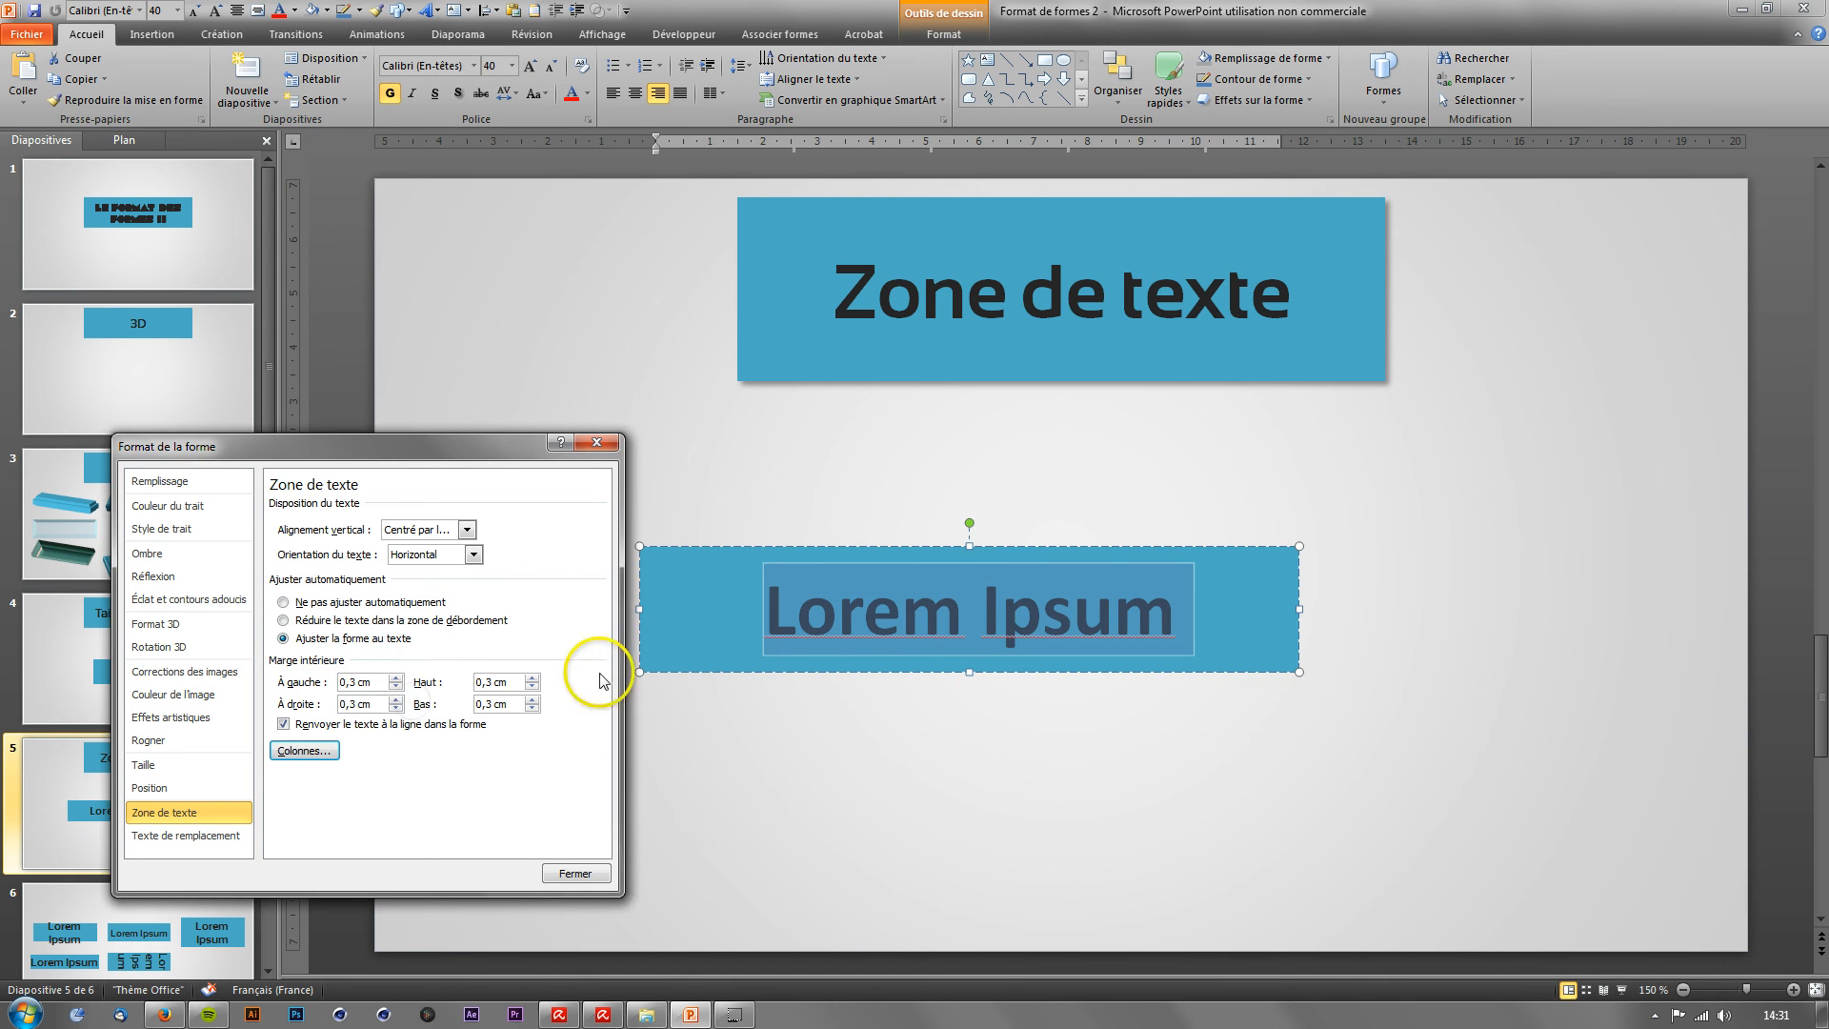
{"action": "left_click", "coordinate": [598, 875]}
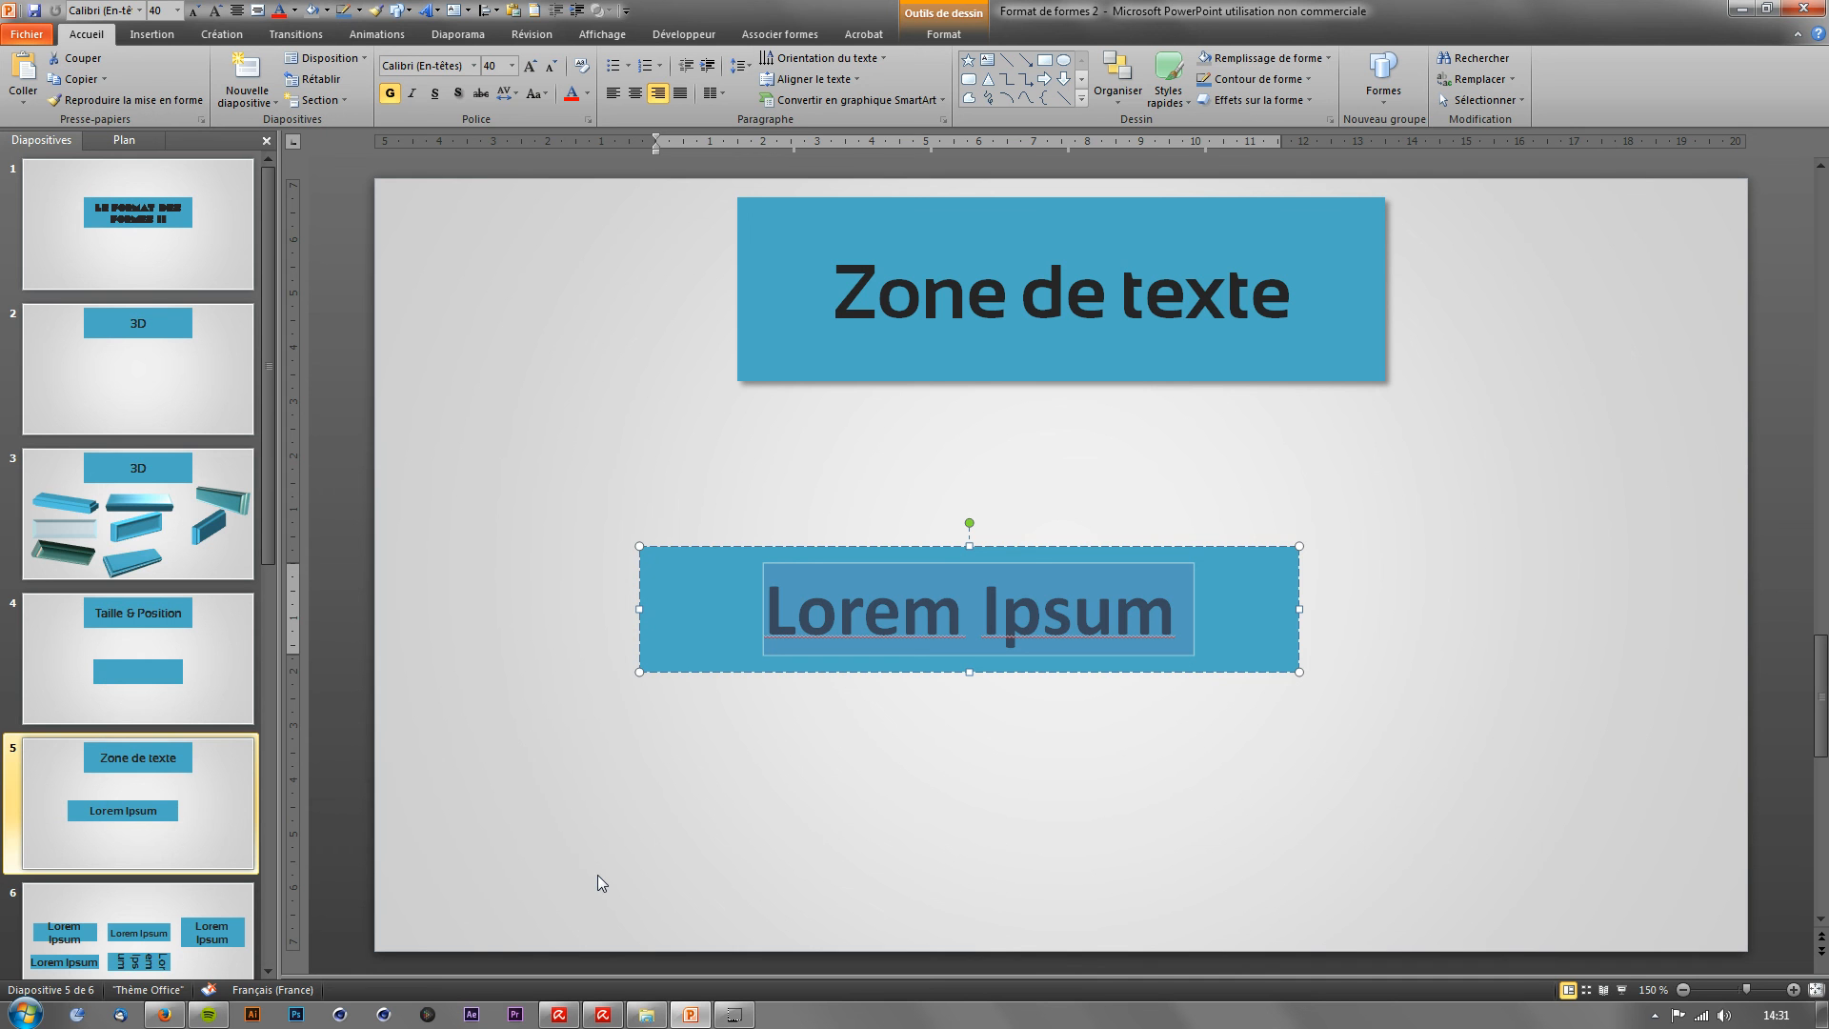
{"action": "left_click", "coordinate": [654, 660]}
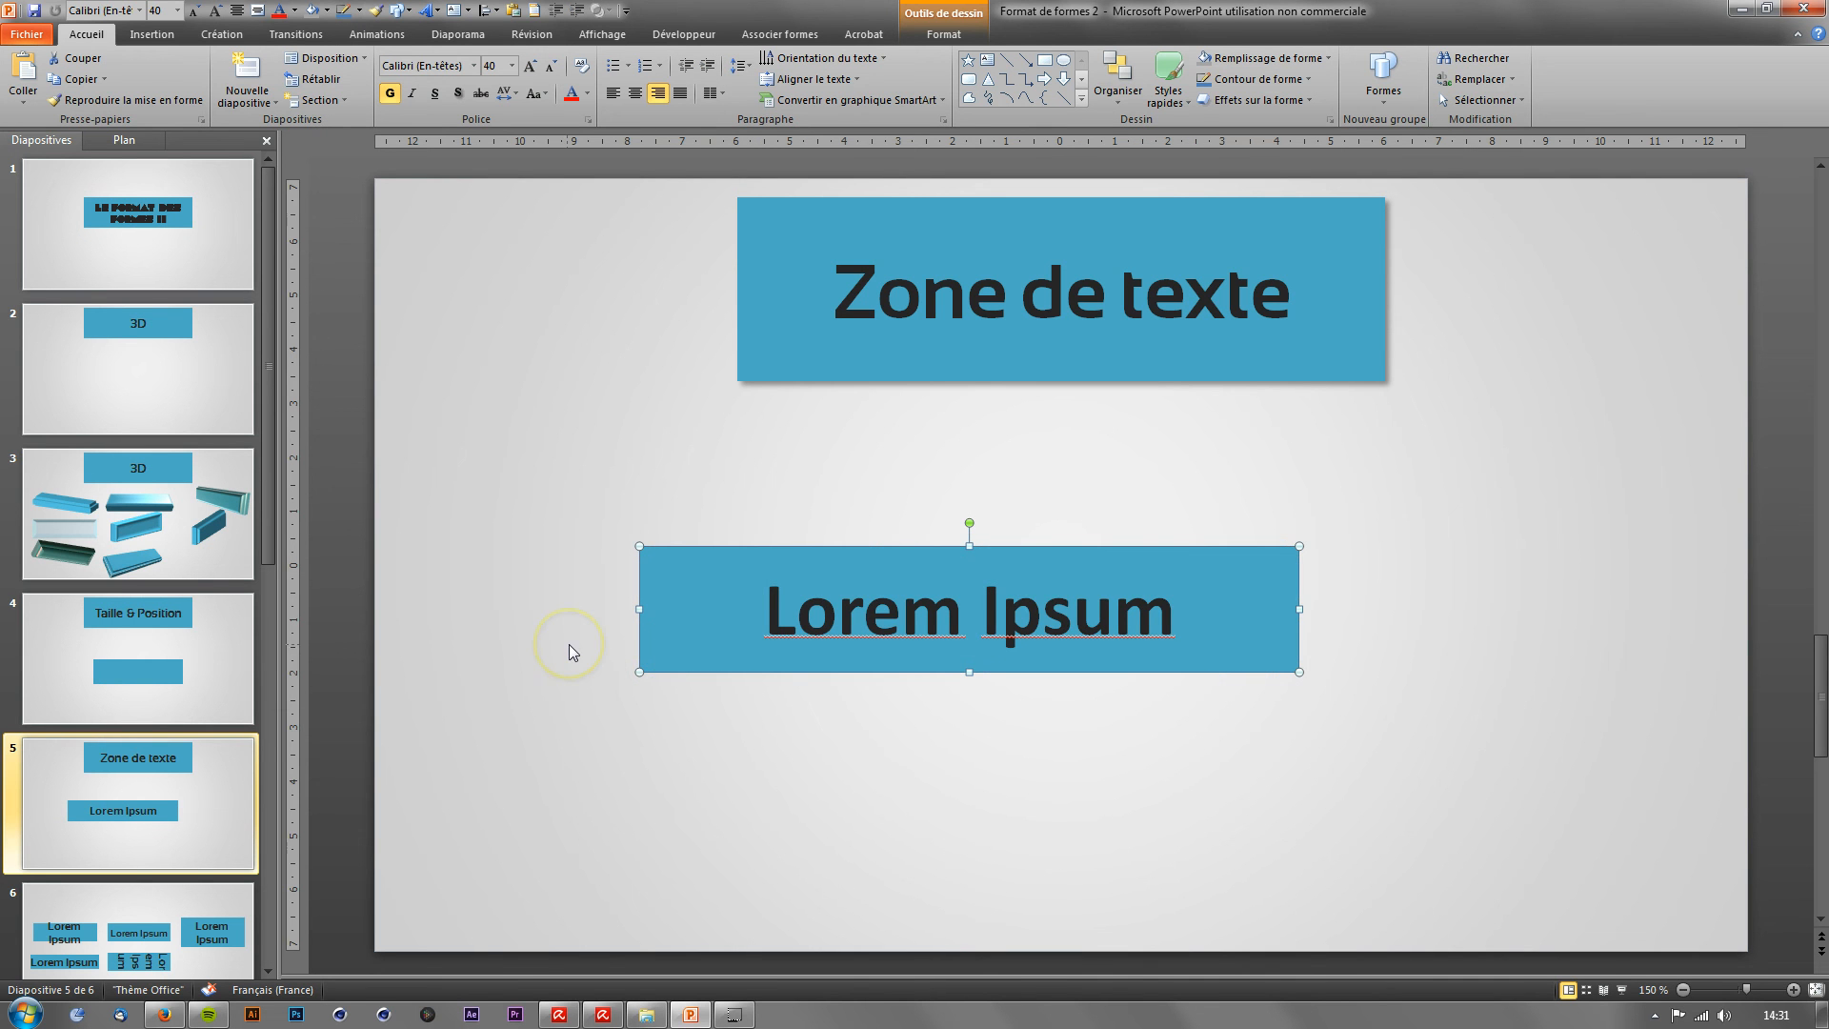
Step: Review the presentation's slides from the title through the 3D, size and position, and text box examples
{"action": "left_click", "coordinate": [160, 928]}
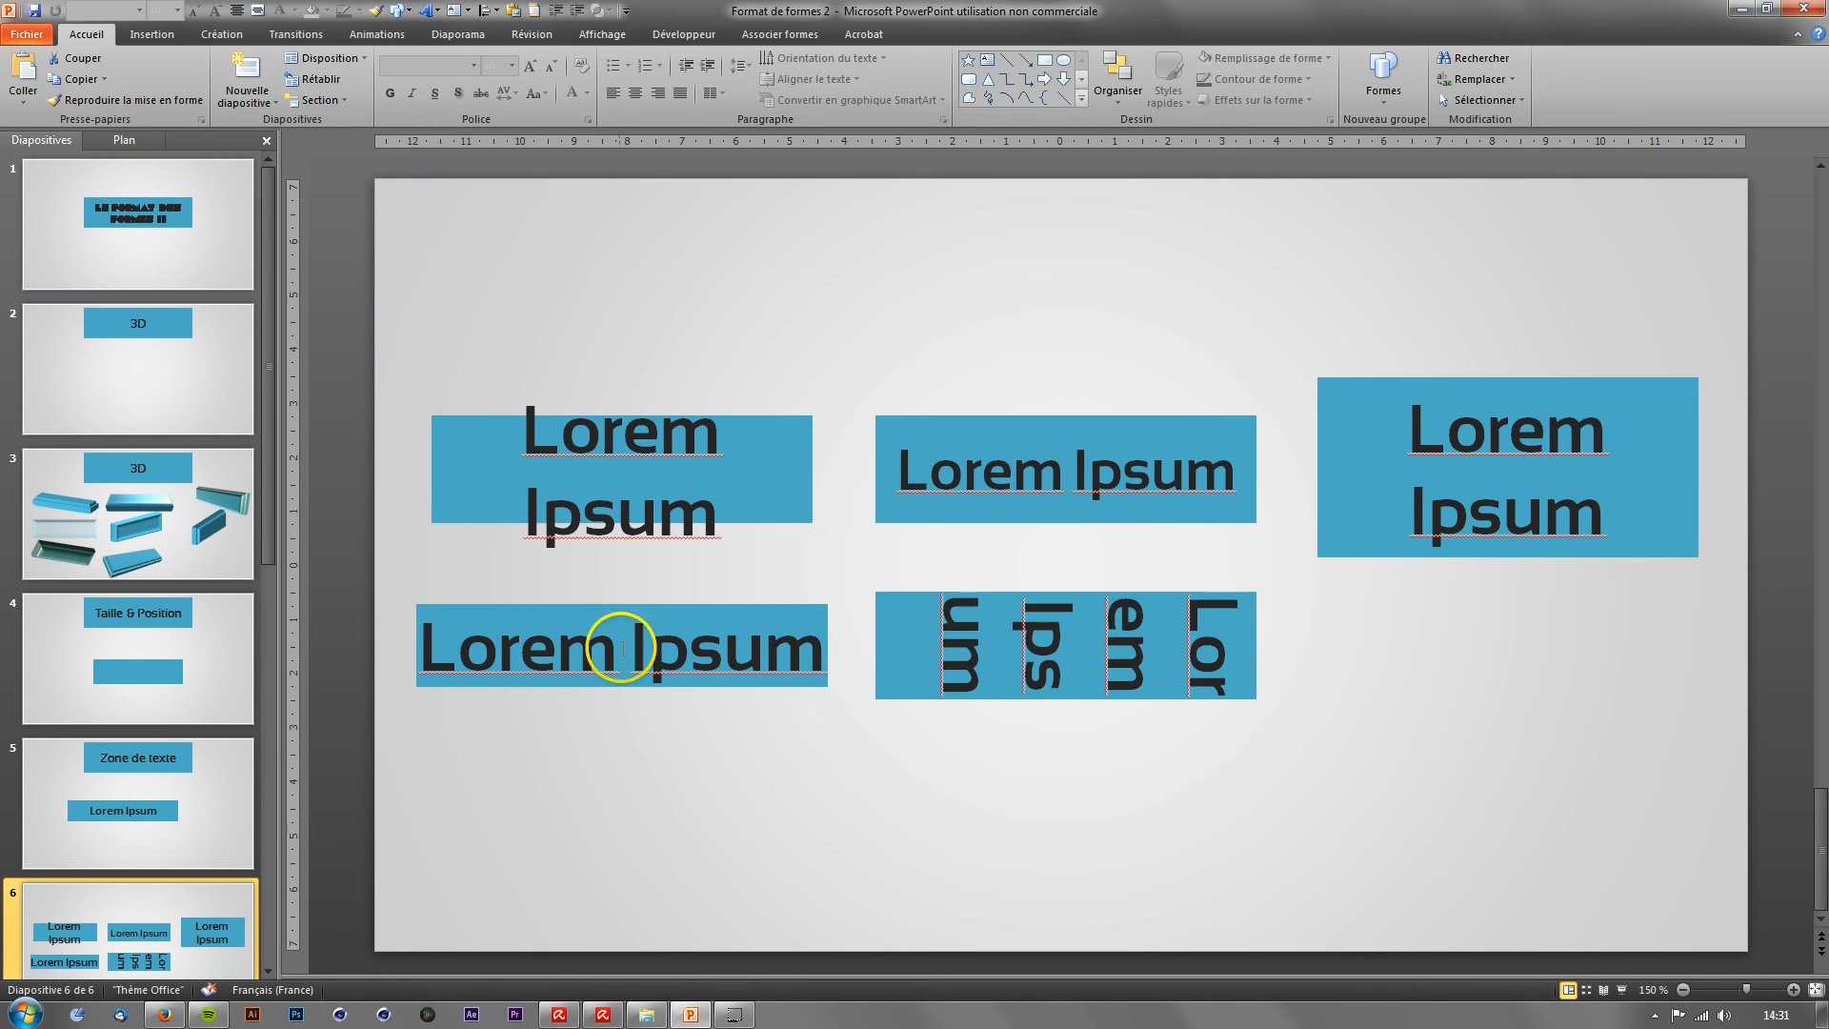
{"action": "left_click", "coordinate": [195, 785]}
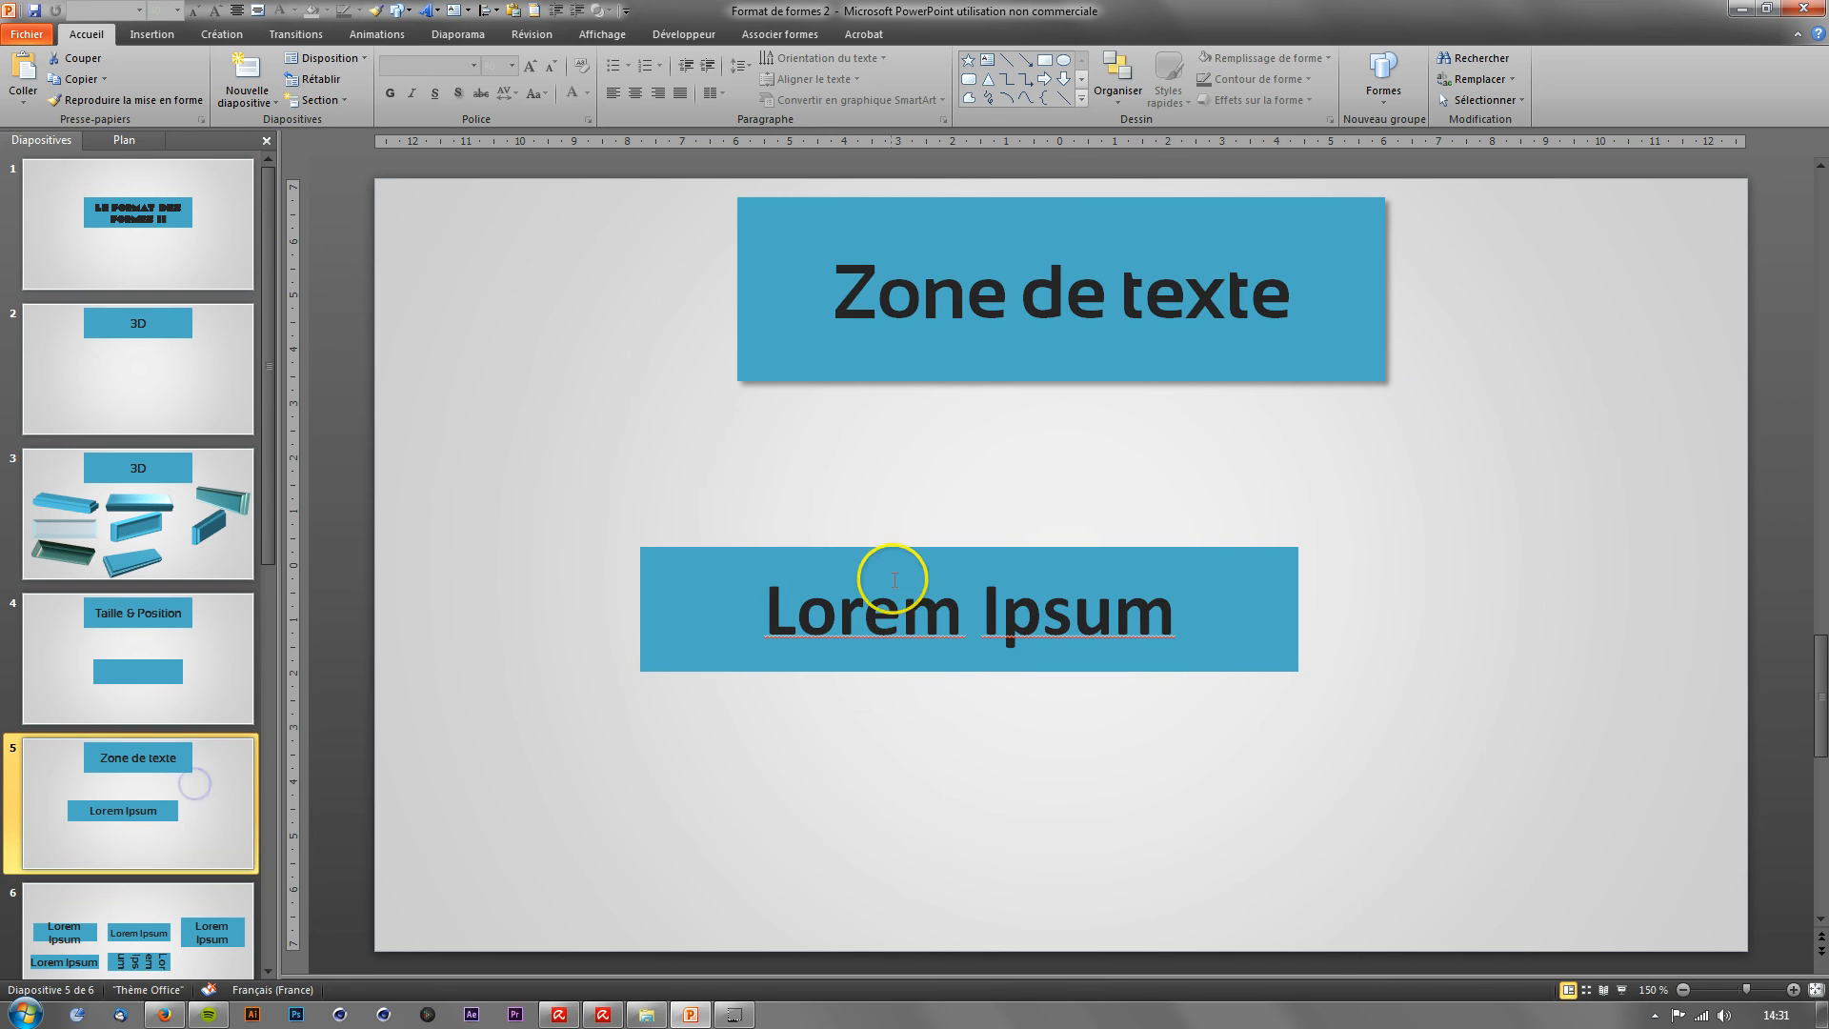
{"action": "scroll", "coordinate": [725, 588], "scroll_direction": "down", "scroll_amount": 1}
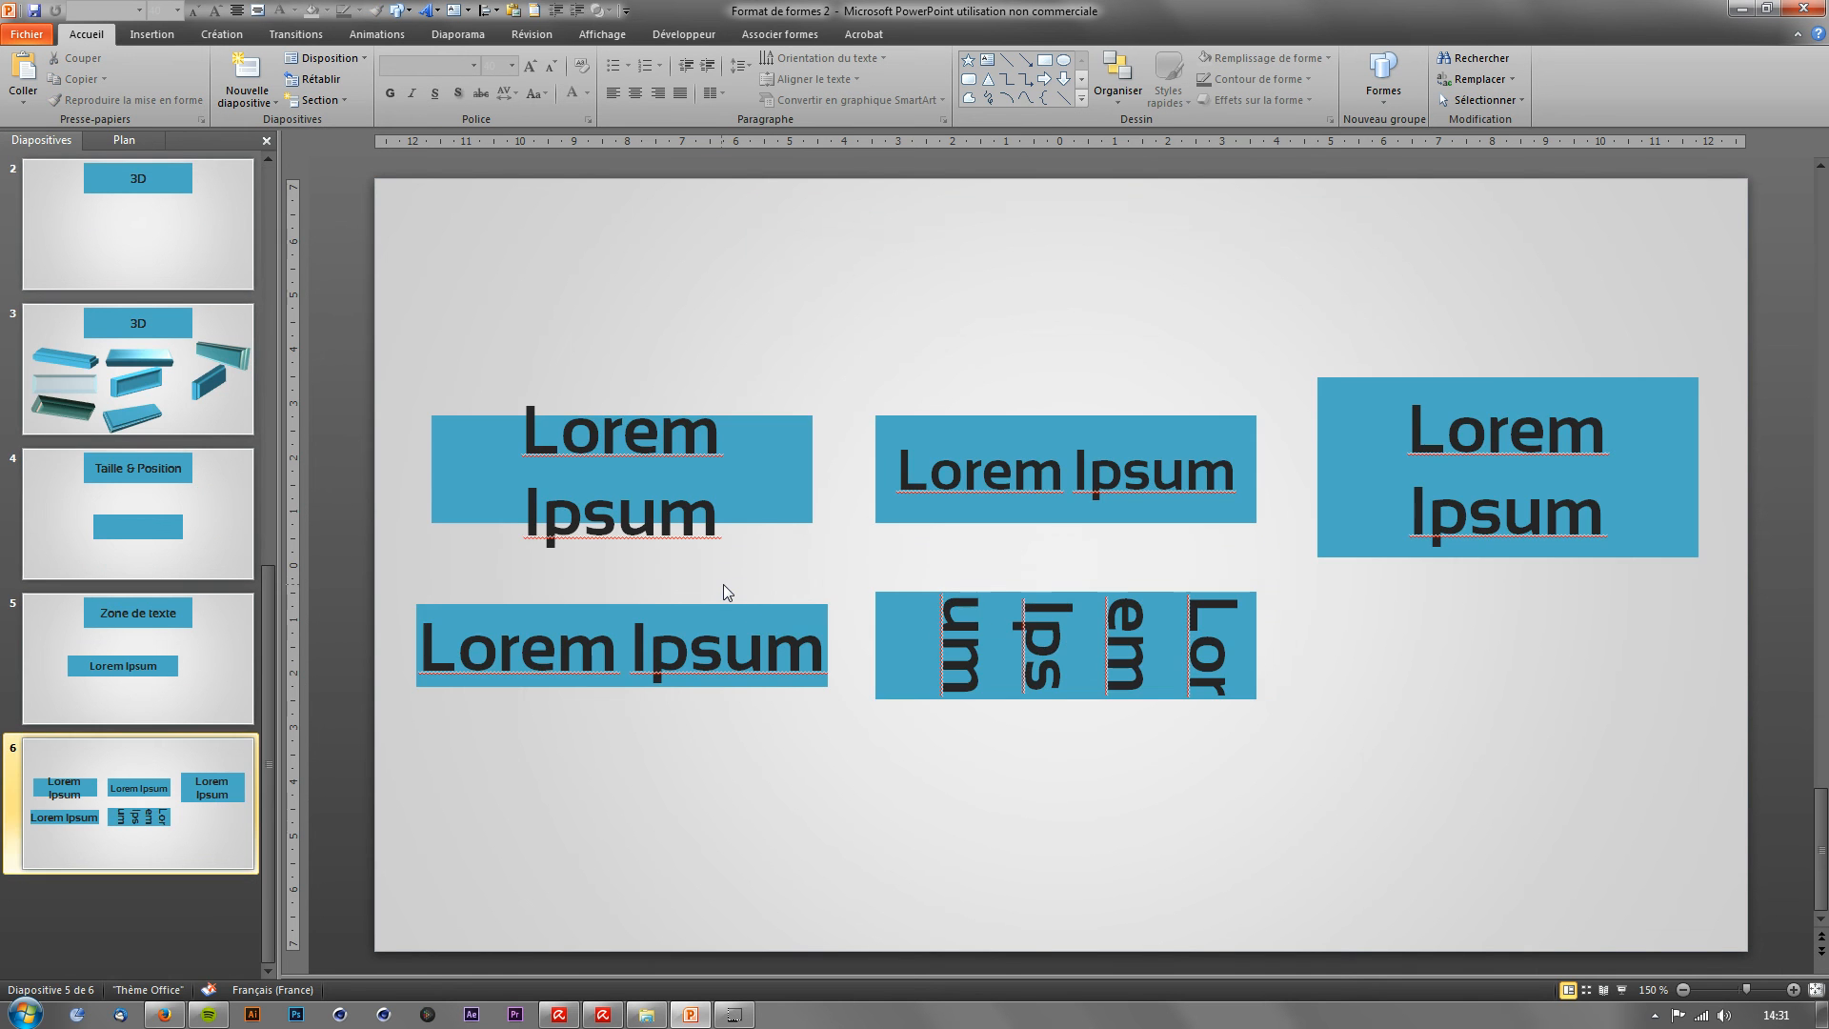
{"action": "scroll", "coordinate": [722, 585], "scroll_direction": "up", "scroll_amount": 5}
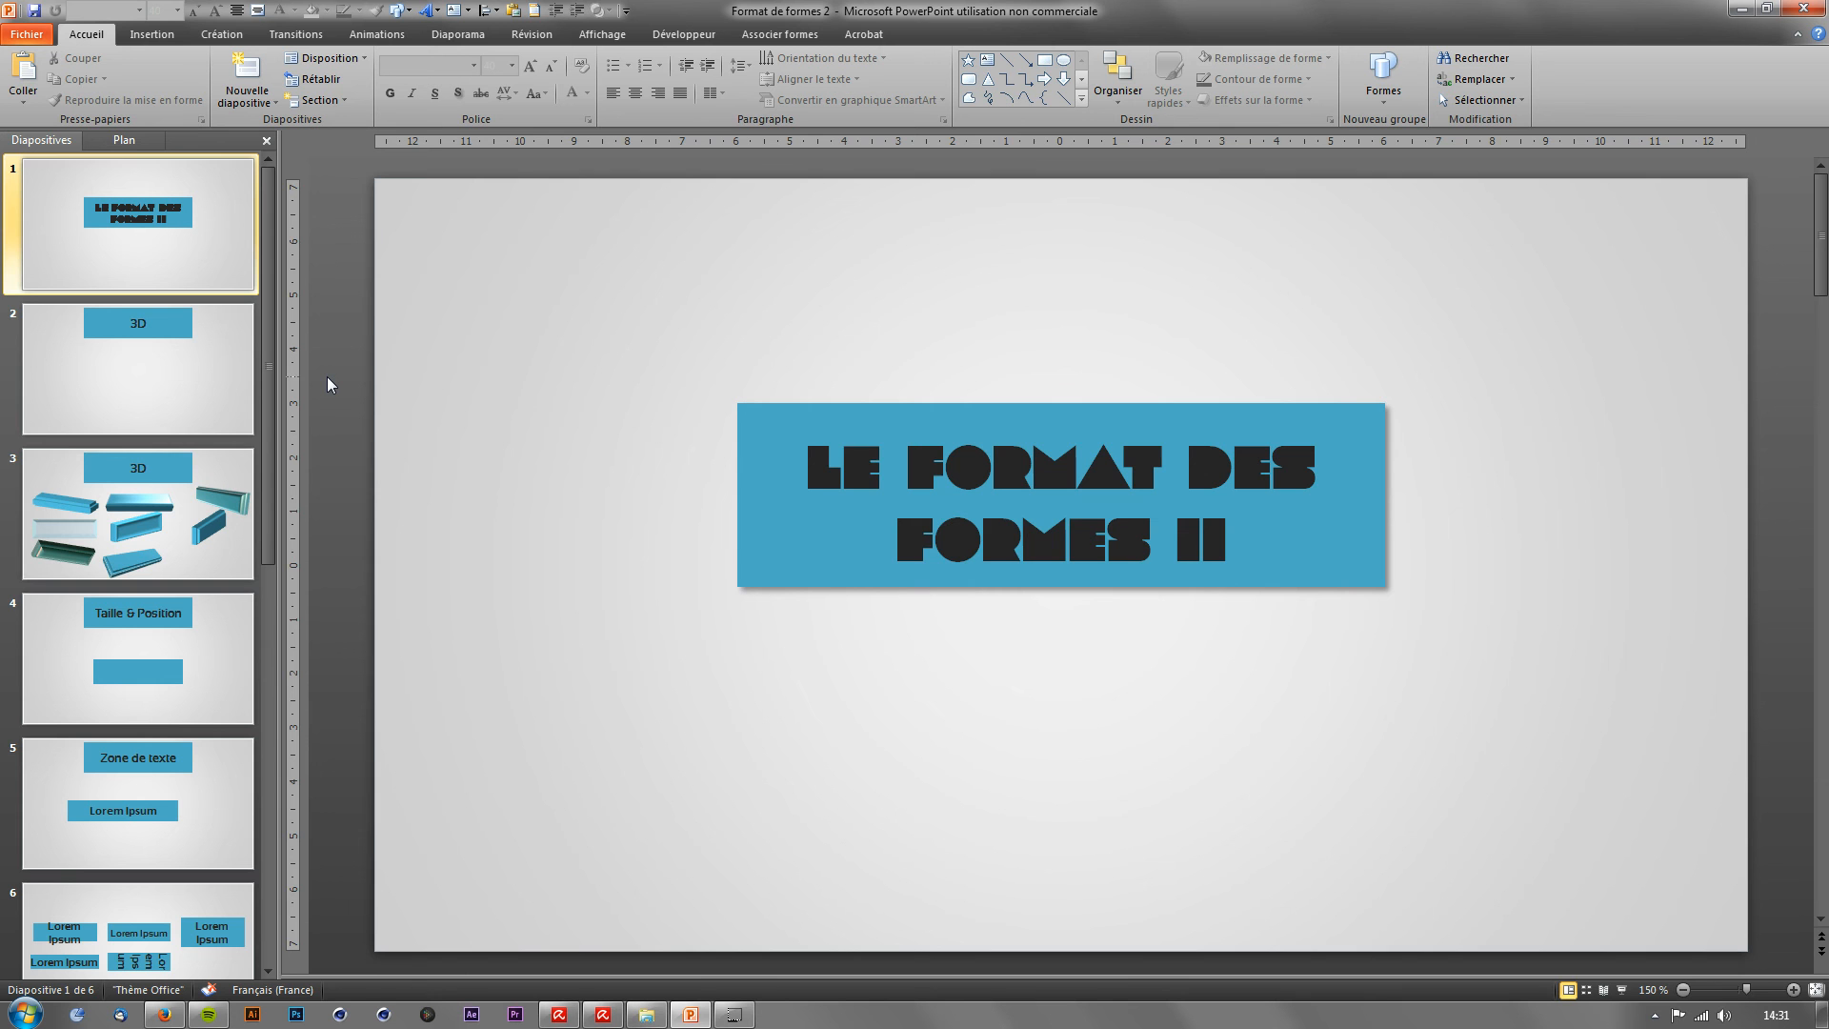
{"action": "left_click", "coordinate": [111, 387]}
{"action": "left_click", "coordinate": [147, 488]}
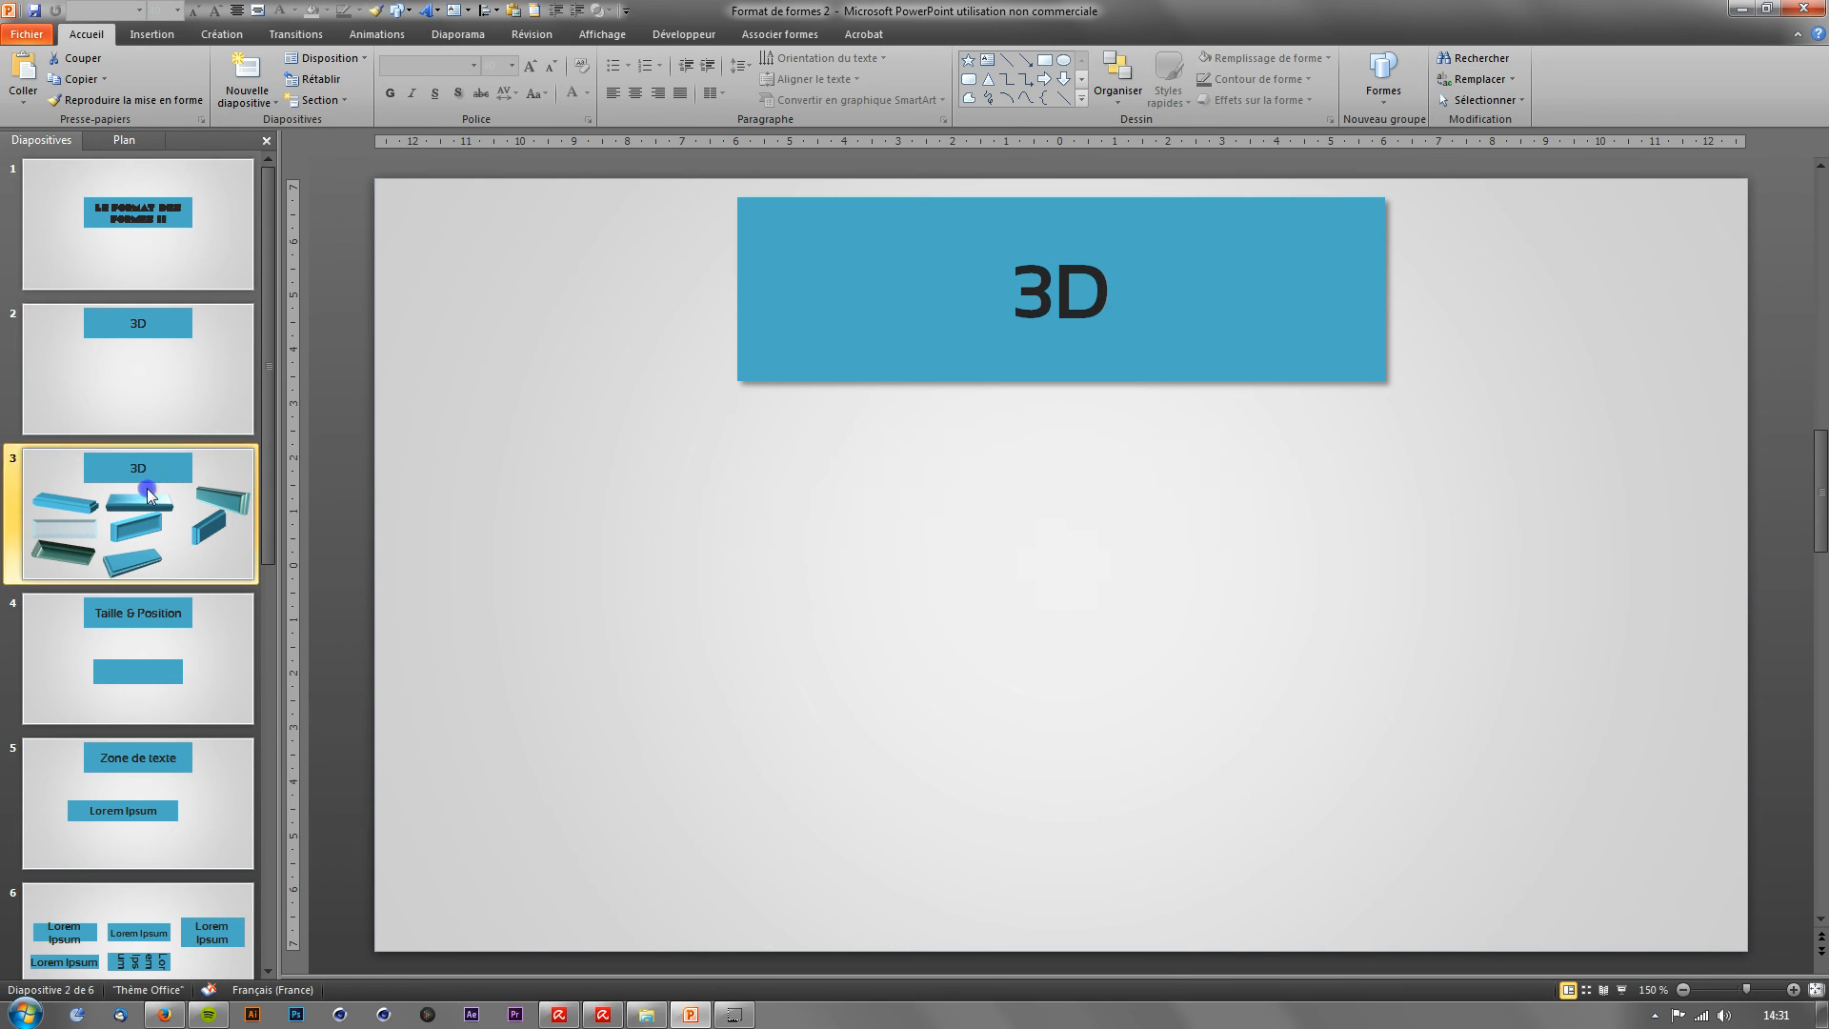
{"action": "left_click", "coordinate": [170, 701]}
{"action": "left_click", "coordinate": [192, 792]}
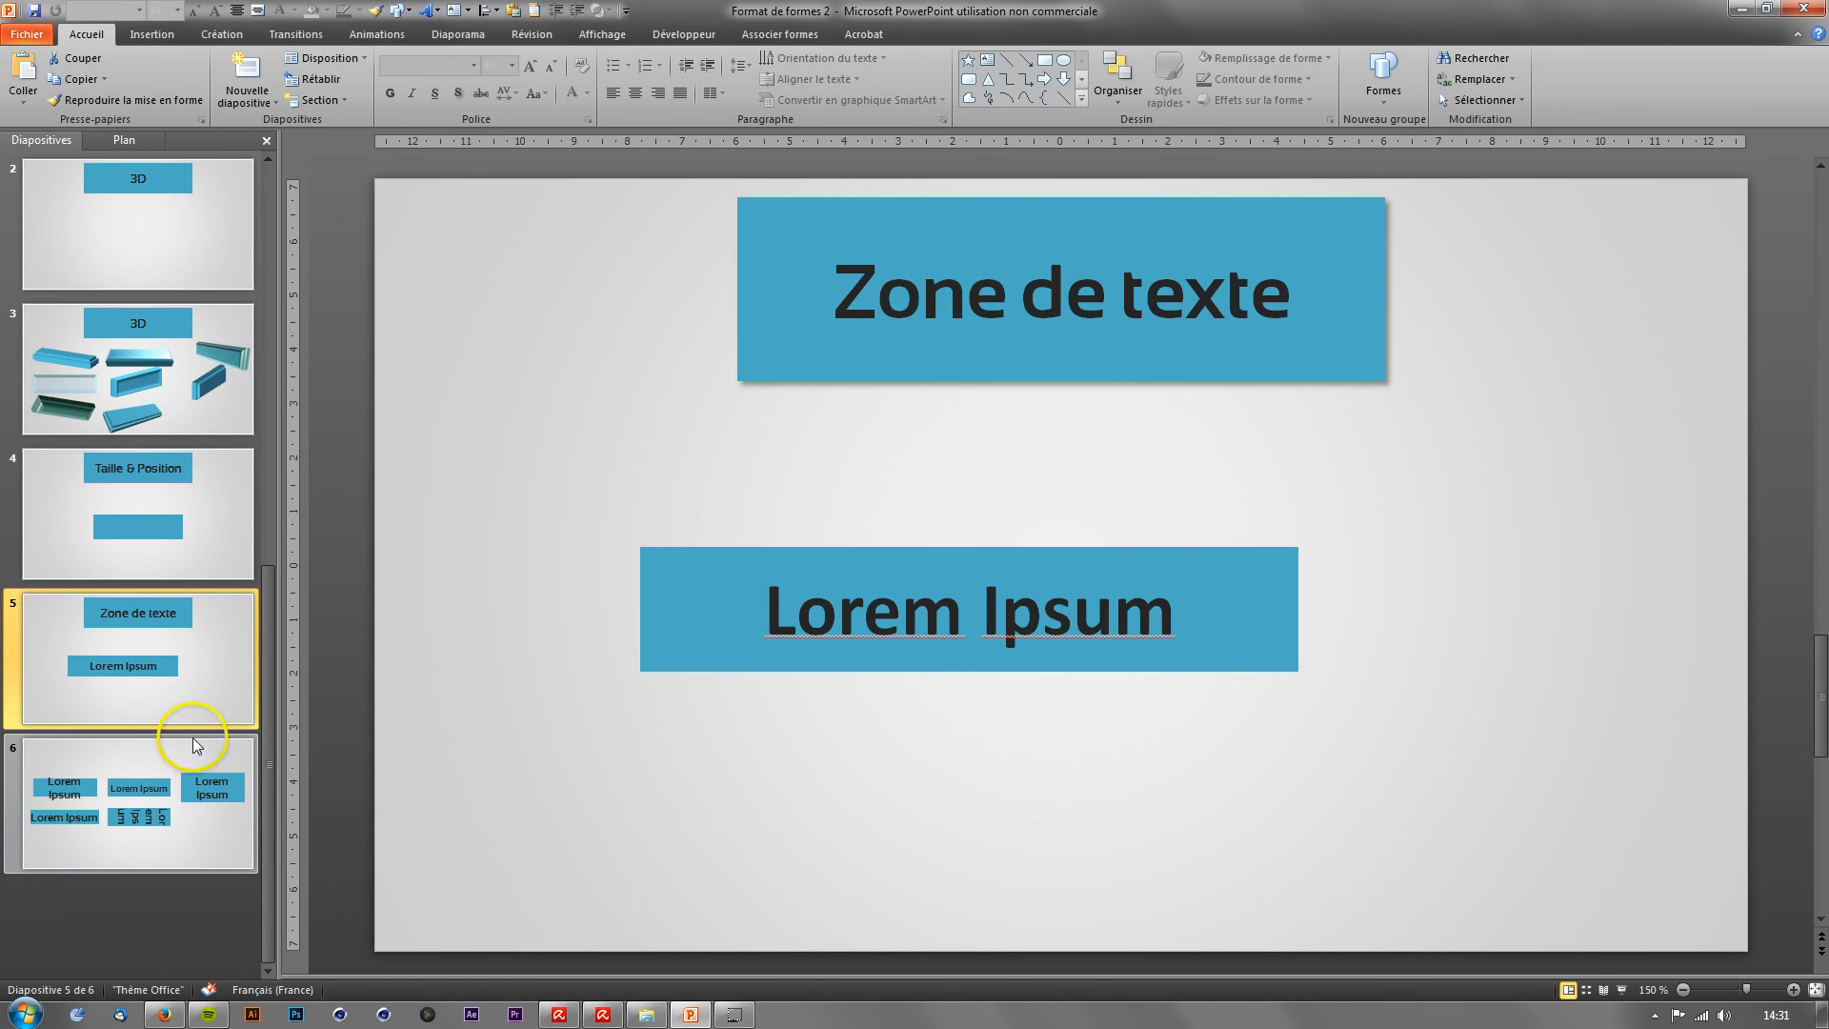
Step: Examine the image corrections, image colour, artistic effects and crop categories in the Lorem Ipsum shape's format settings, and close them
{"action": "left_click", "coordinate": [665, 611]}
{"action": "right_click", "coordinate": [665, 611]}
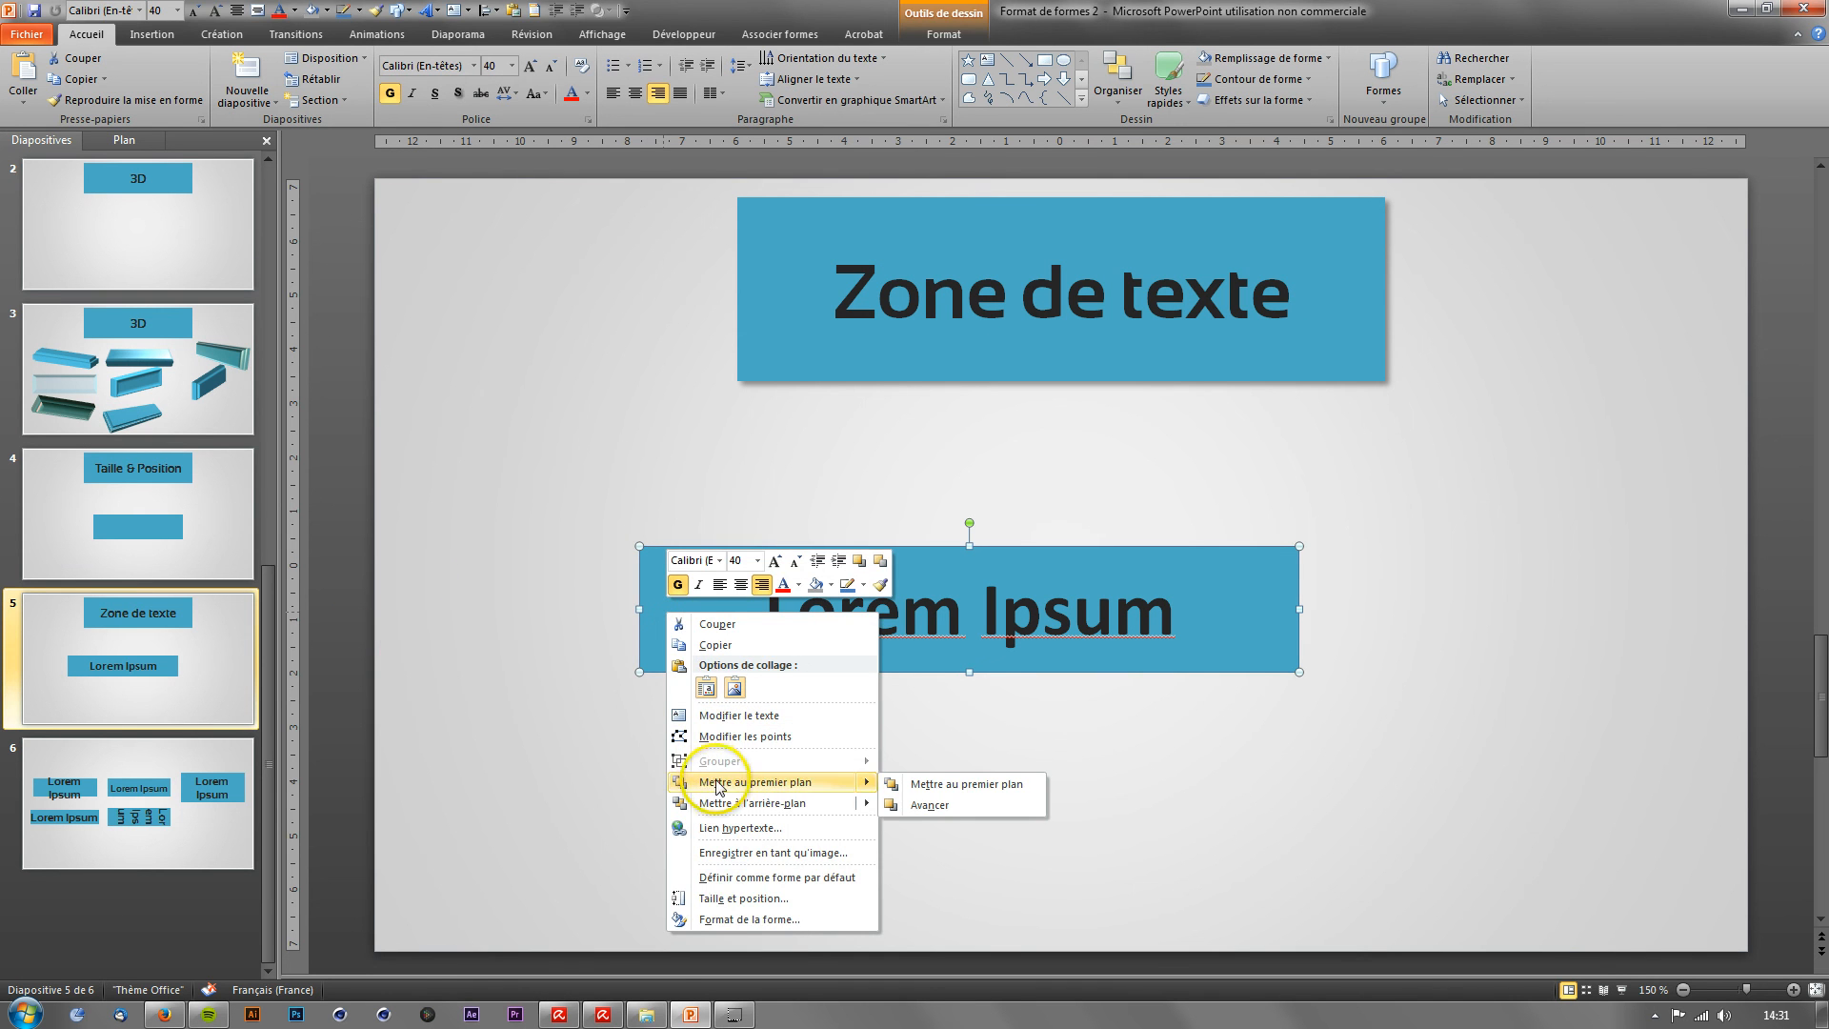
{"action": "left_click", "coordinate": [767, 919]}
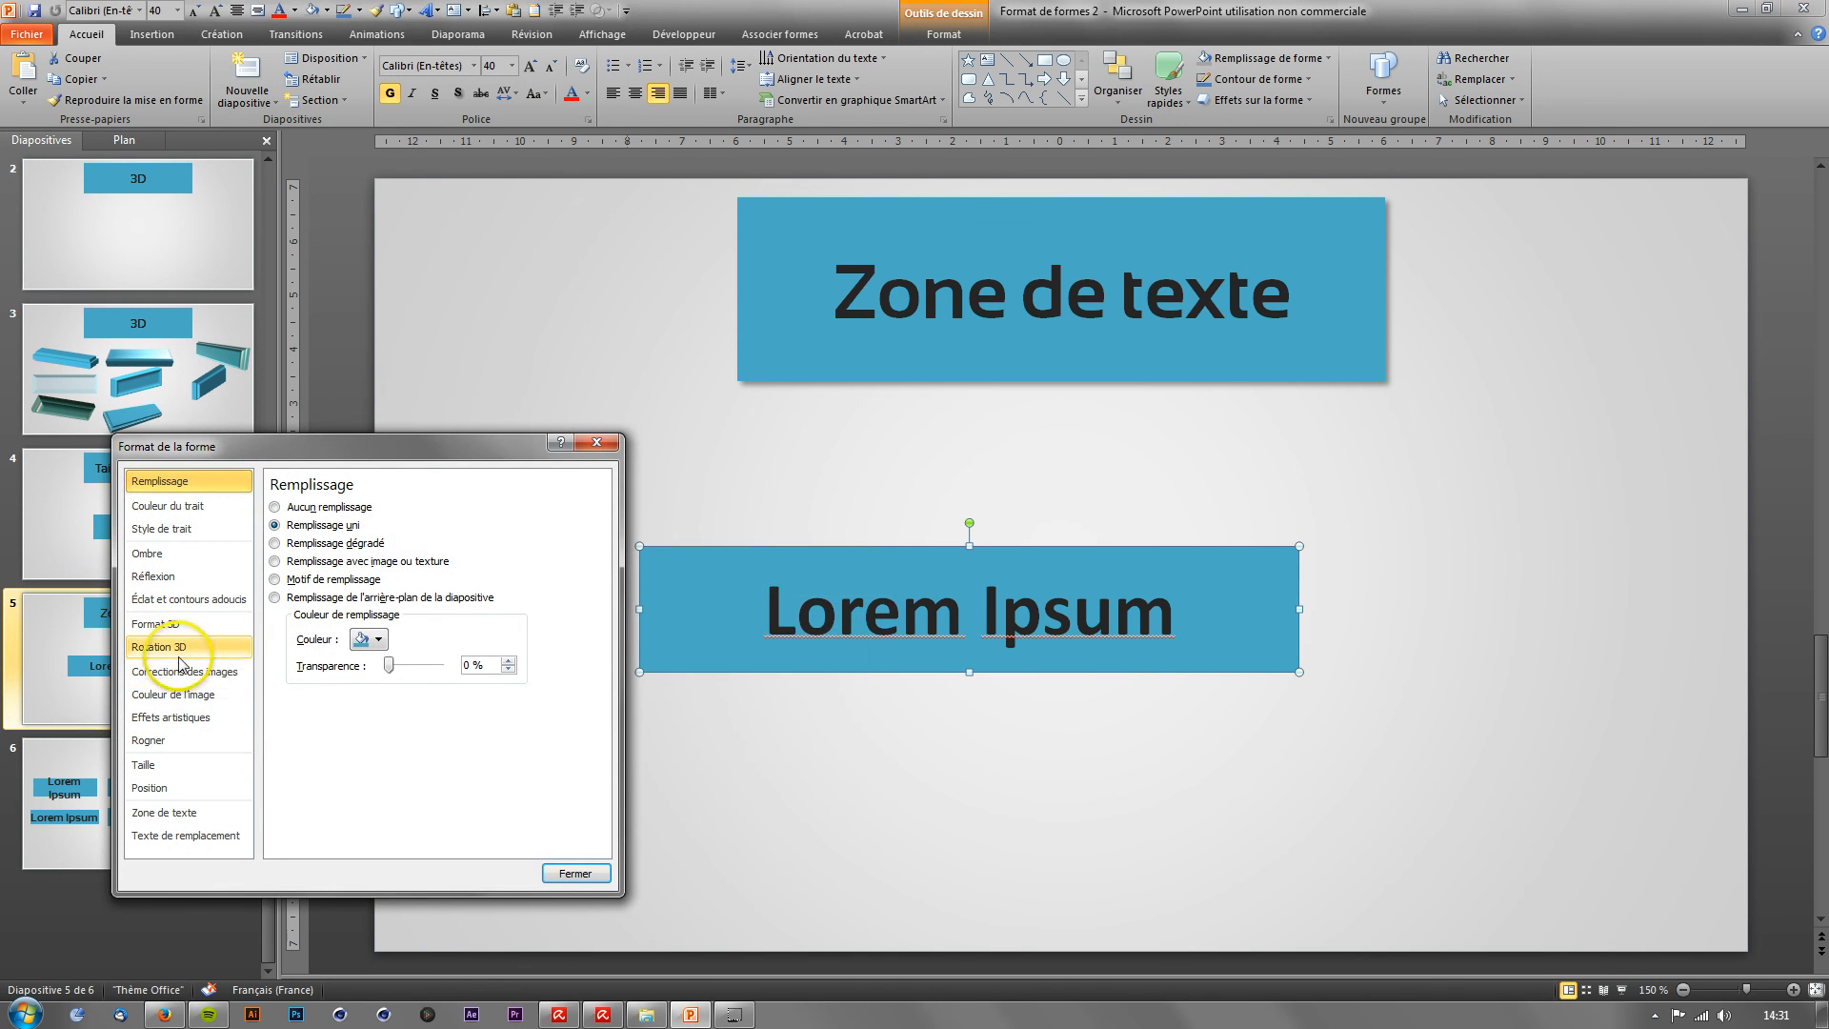
{"action": "left_click", "coordinate": [209, 677]}
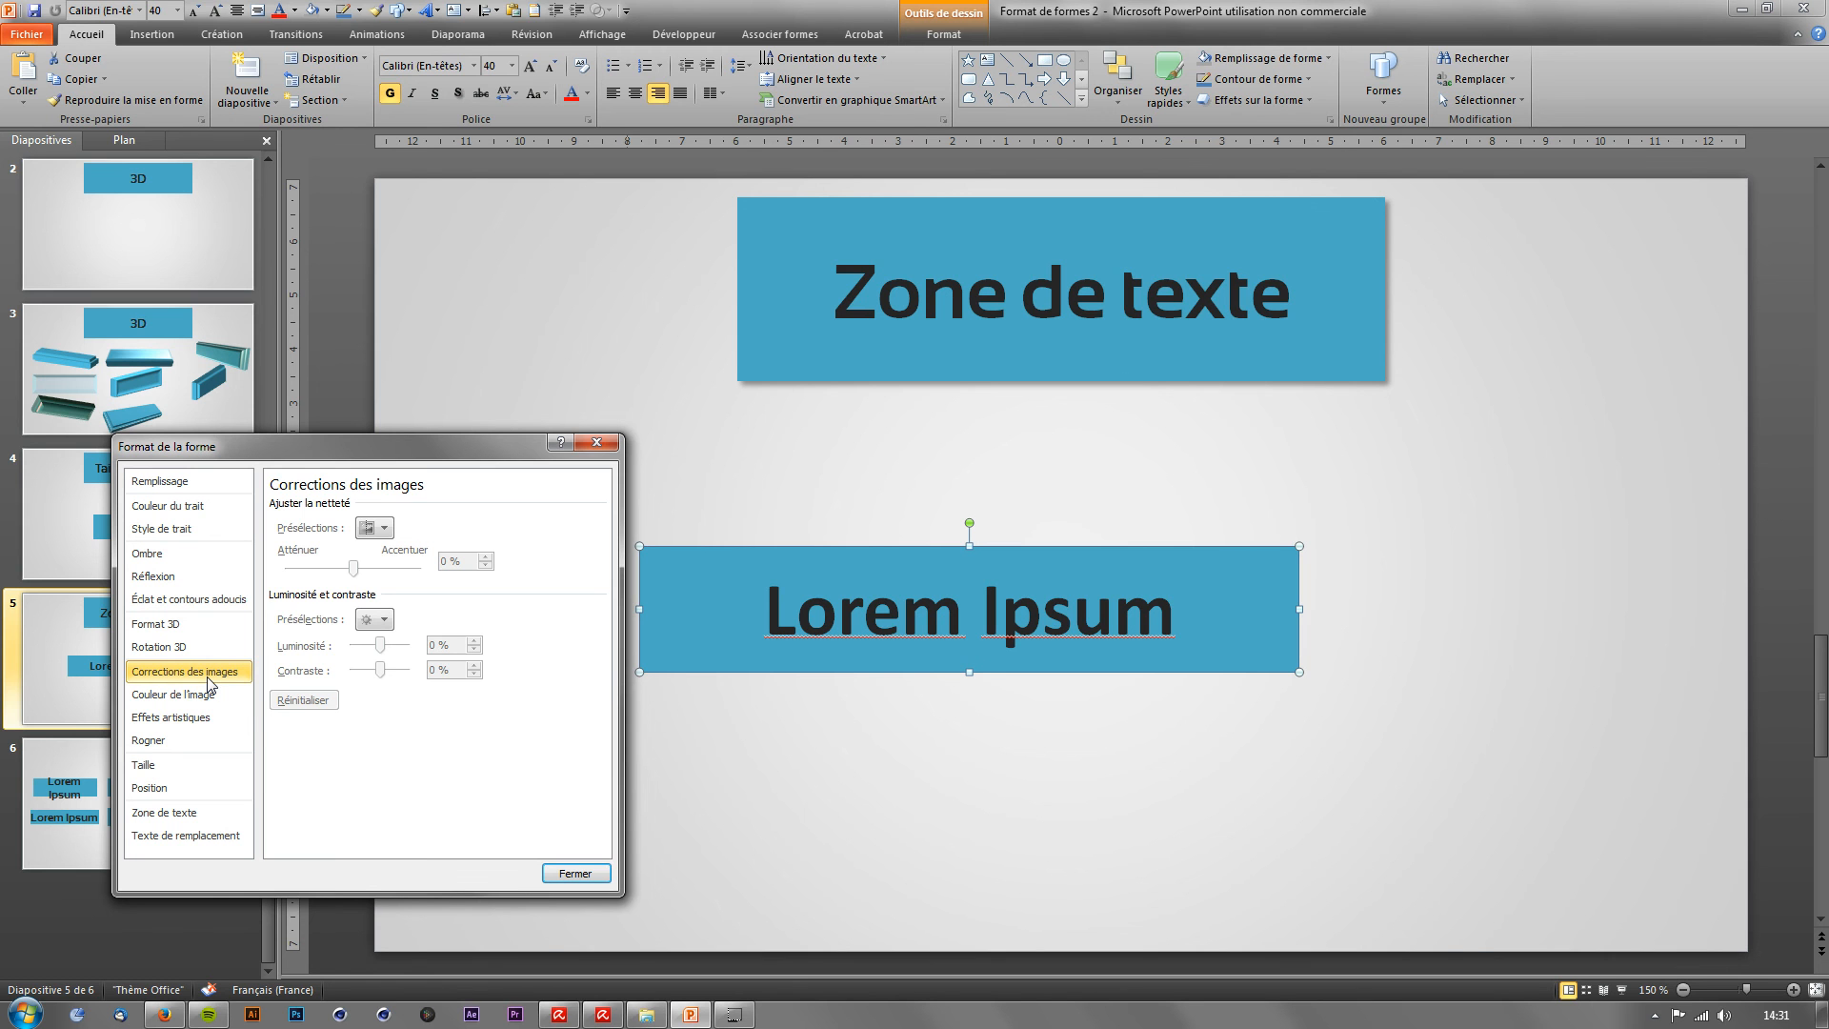
{"action": "left_click", "coordinate": [216, 696]}
{"action": "left_click", "coordinate": [206, 719]}
{"action": "left_click", "coordinate": [199, 741]}
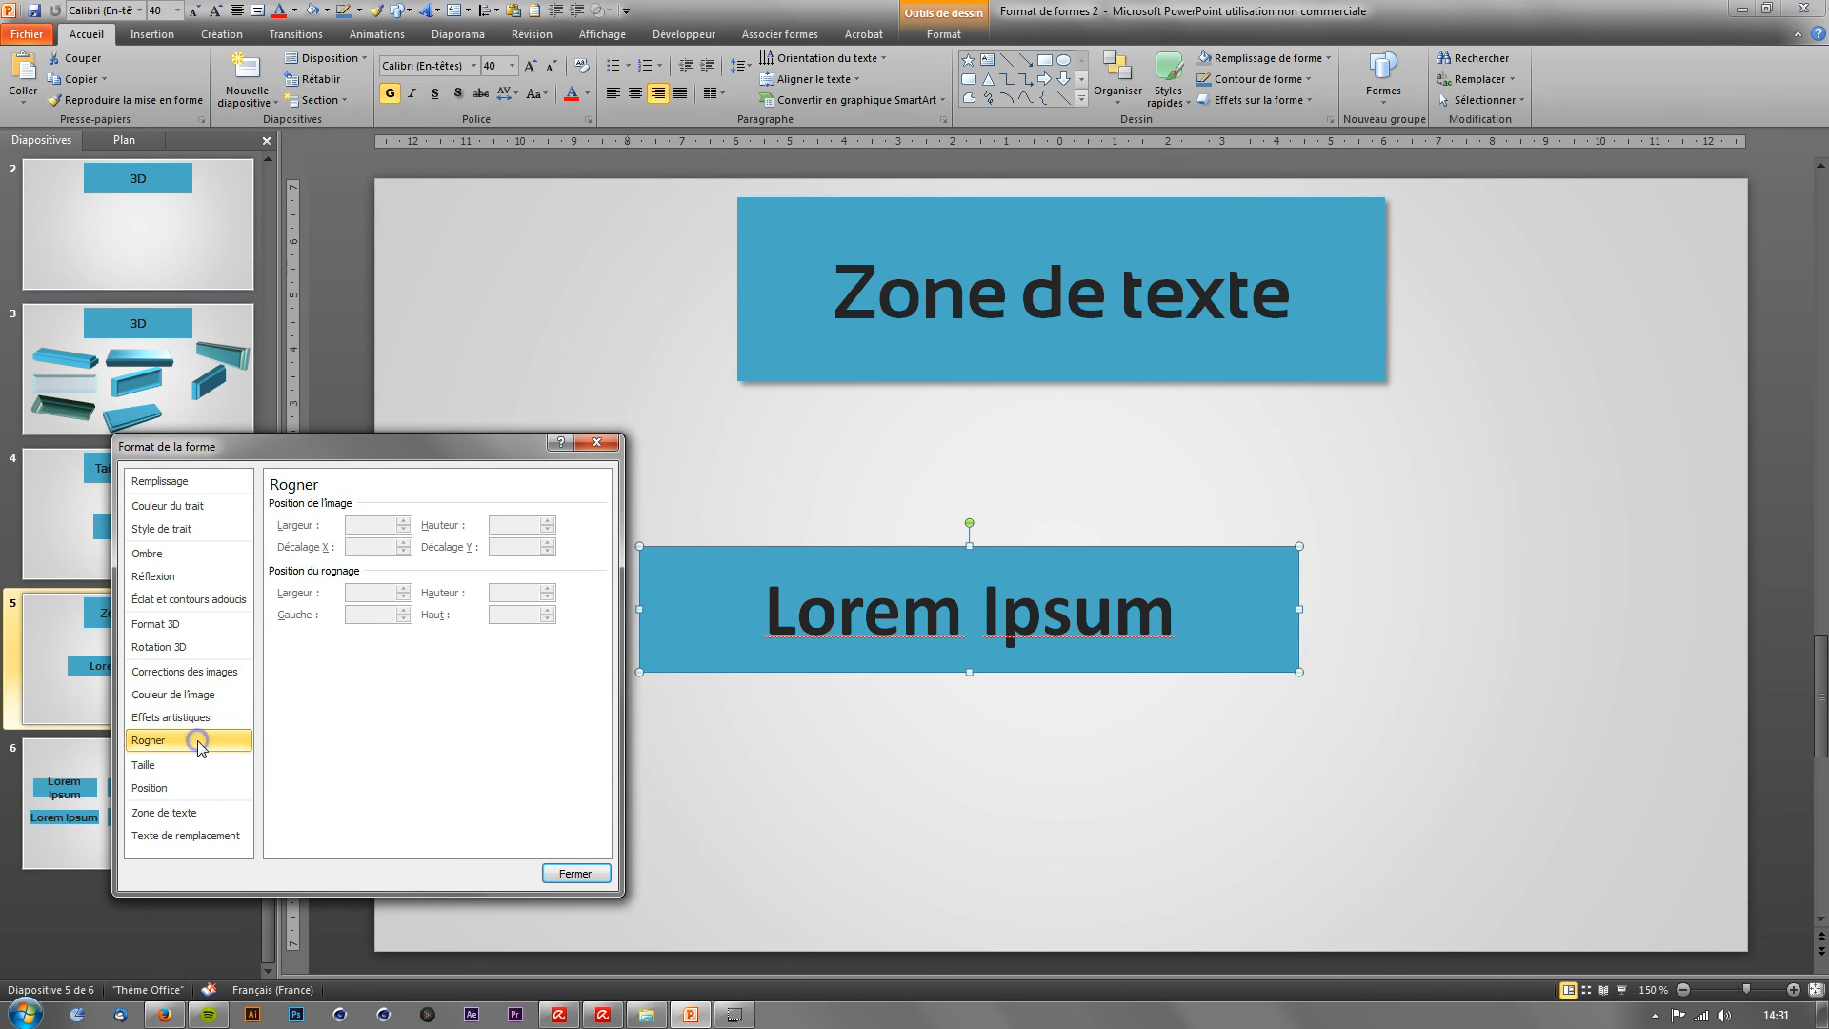
{"action": "left_click", "coordinate": [202, 719]}
{"action": "left_click", "coordinate": [198, 695]}
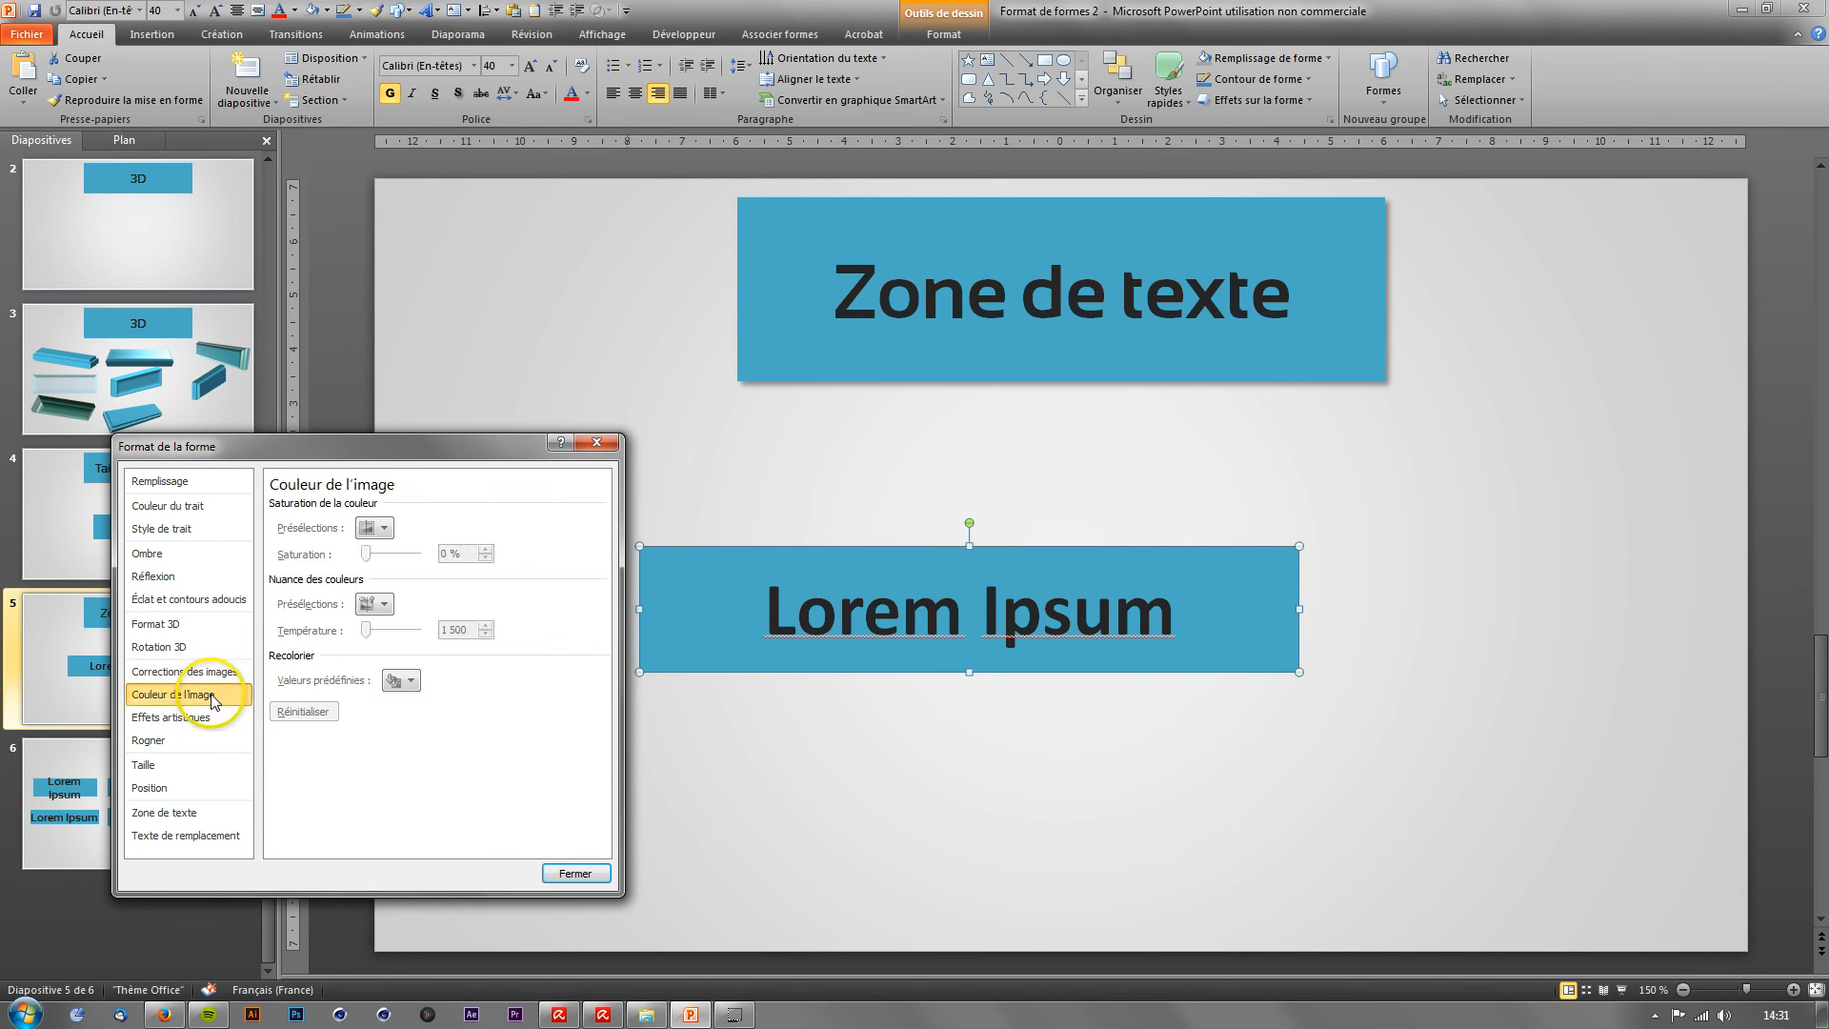
{"action": "left_click", "coordinate": [198, 718]}
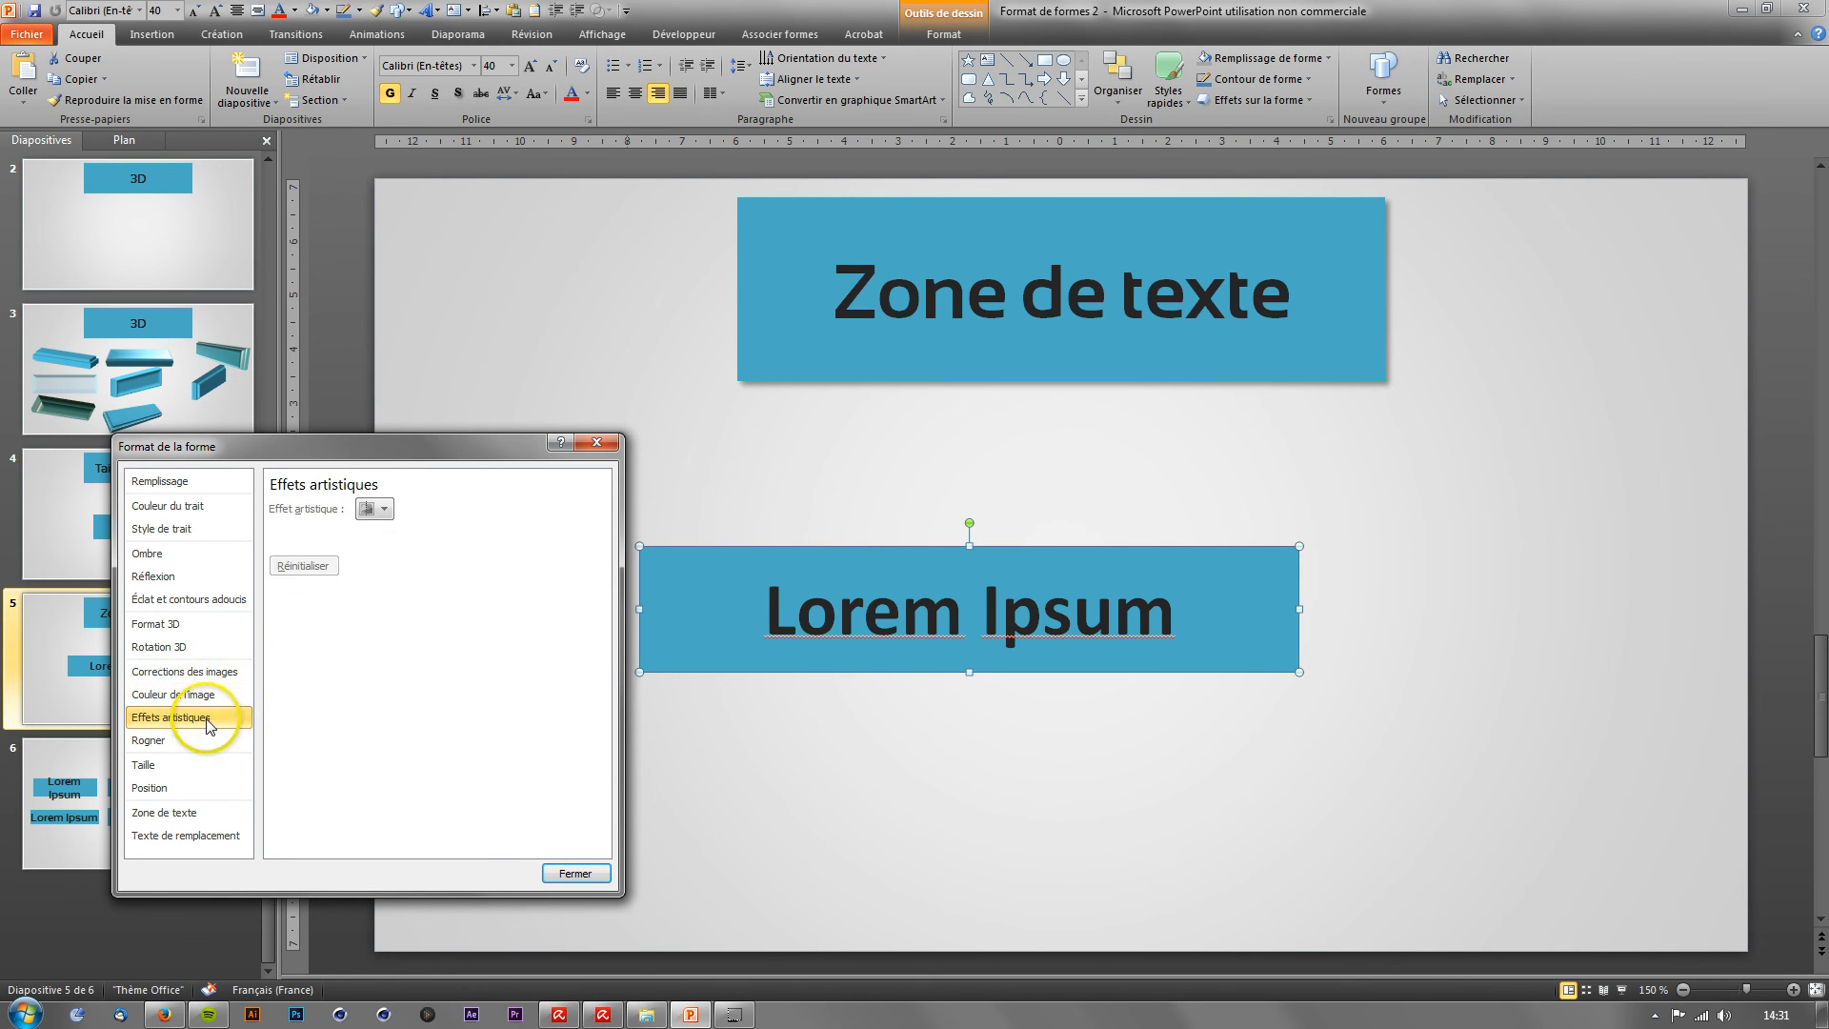
{"action": "left_click", "coordinate": [187, 694]}
{"action": "left_click", "coordinate": [186, 672]}
{"action": "left_click", "coordinate": [181, 717]}
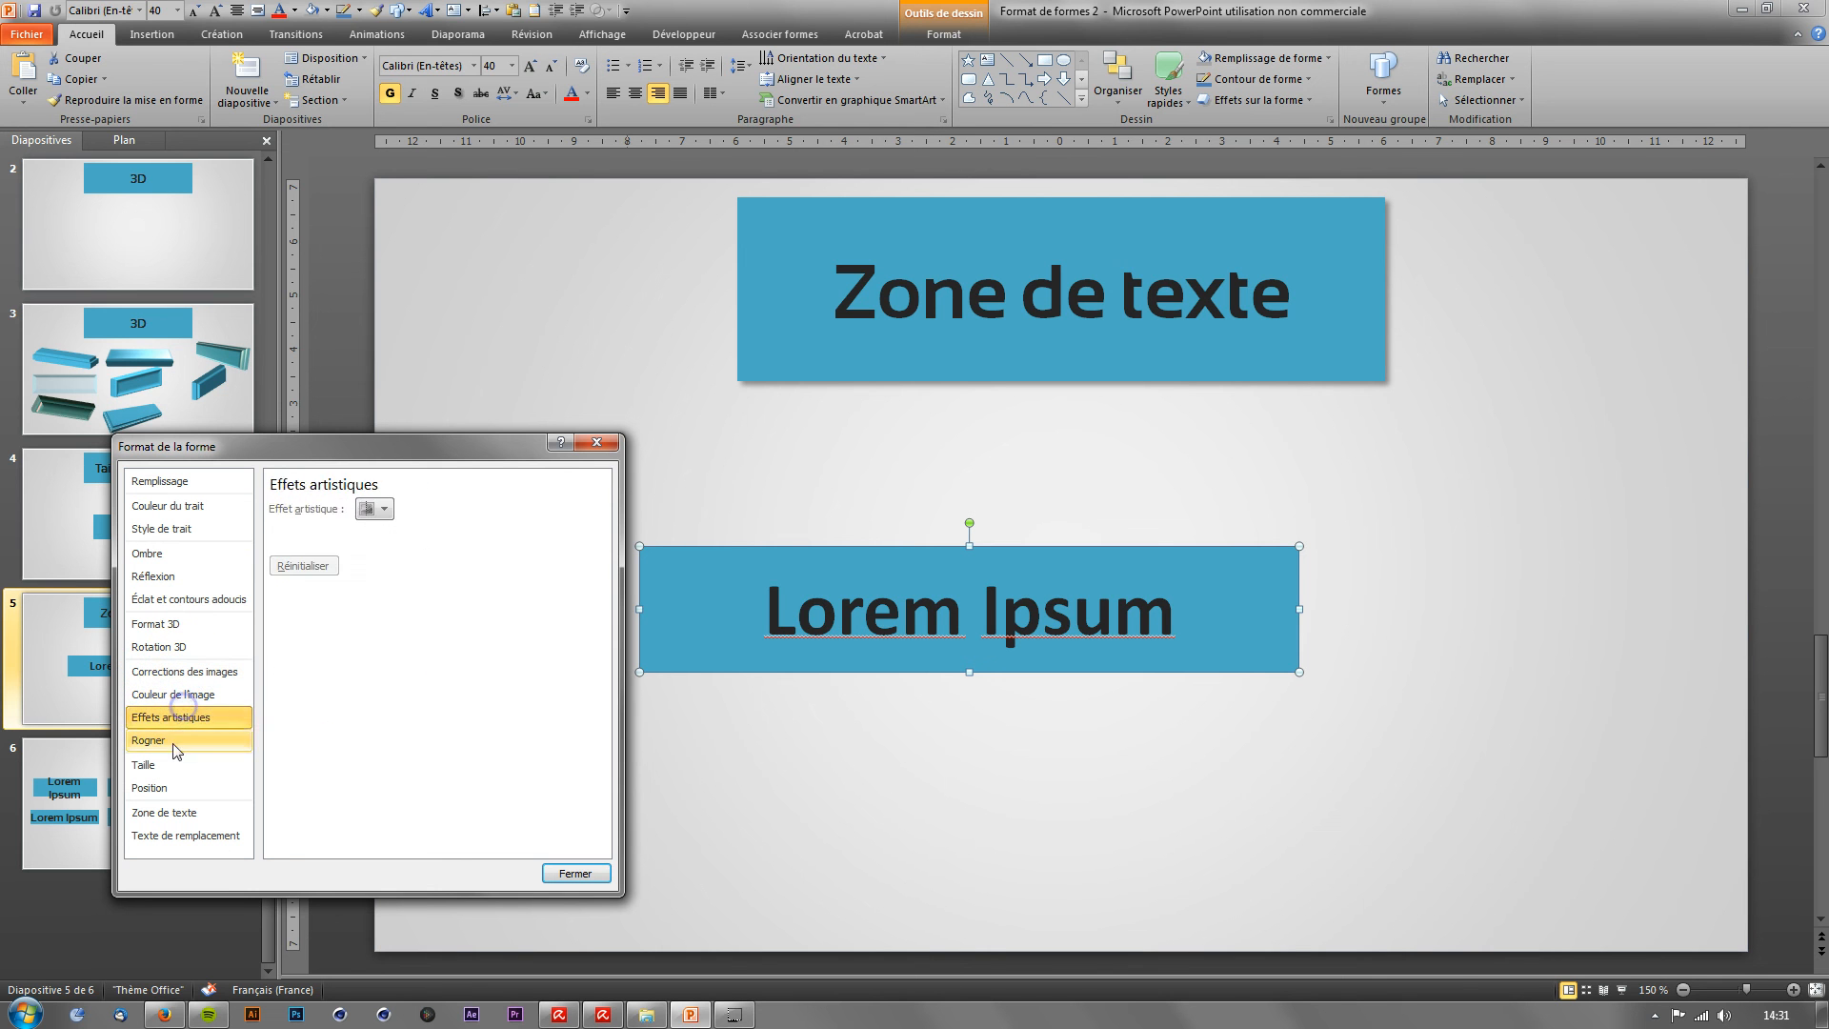
{"action": "left_click", "coordinate": [167, 740]}
{"action": "left_click", "coordinate": [597, 443]}
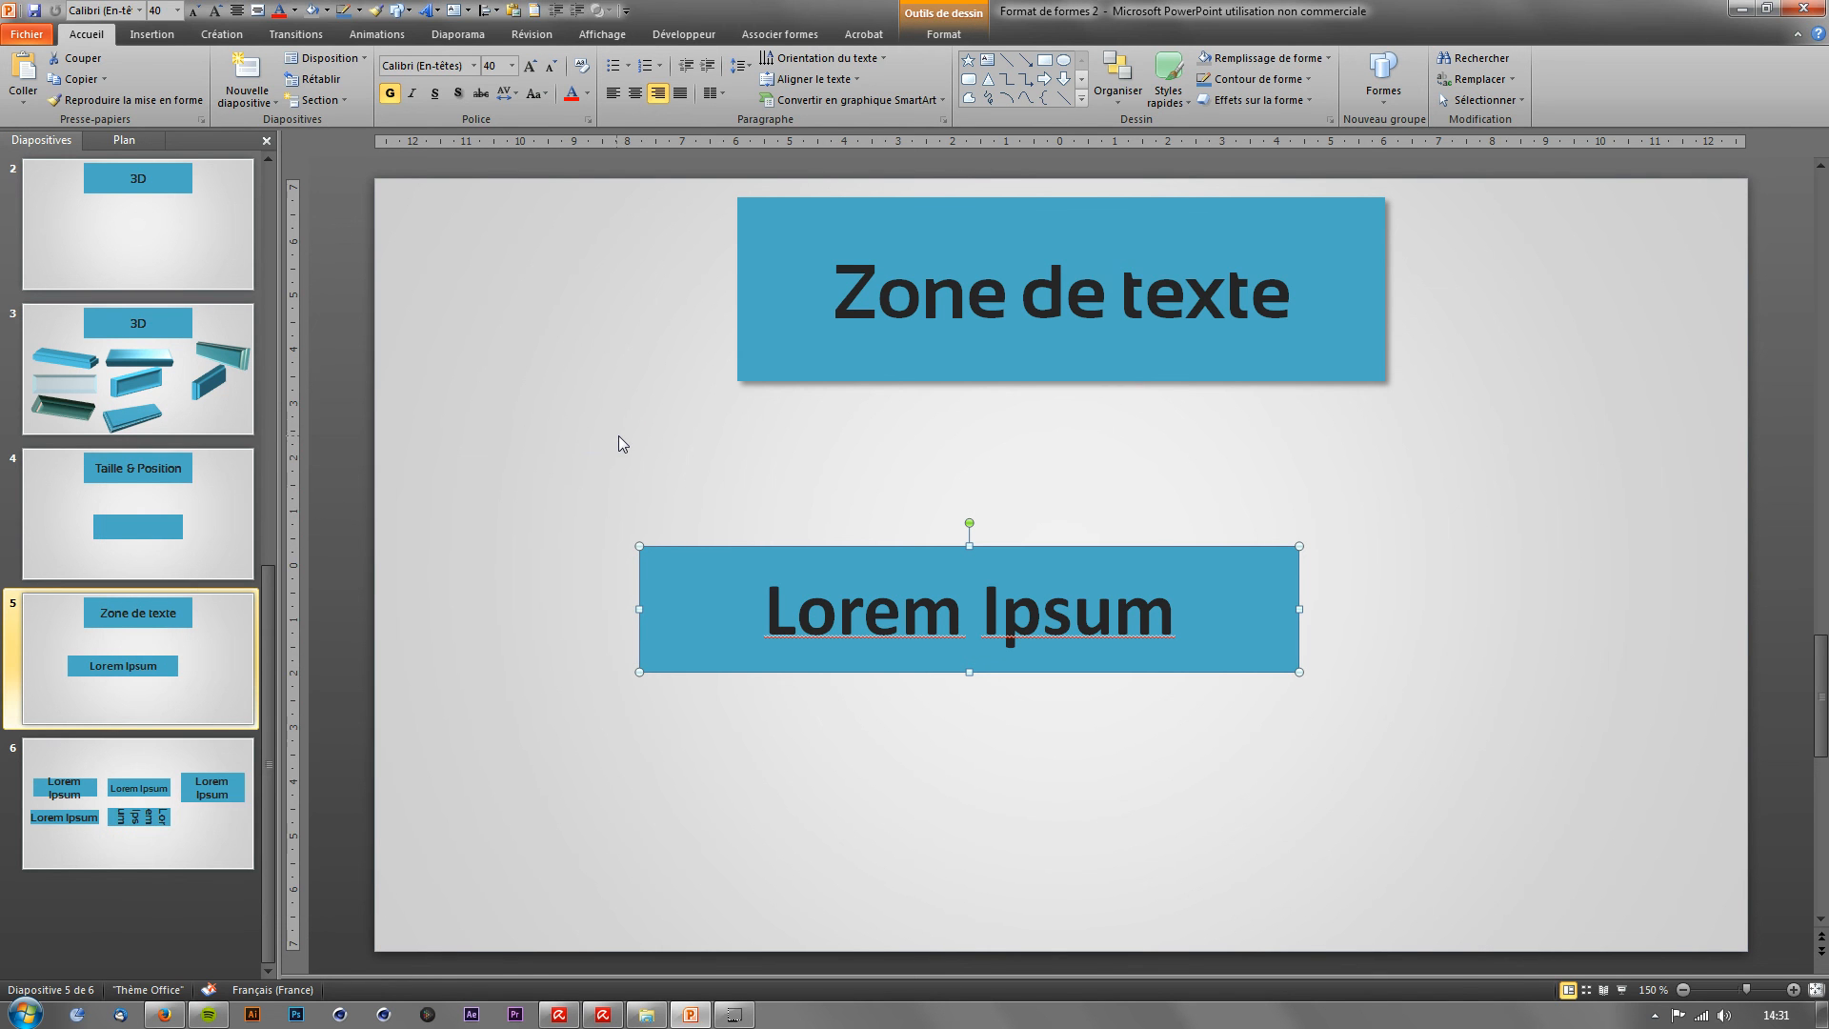